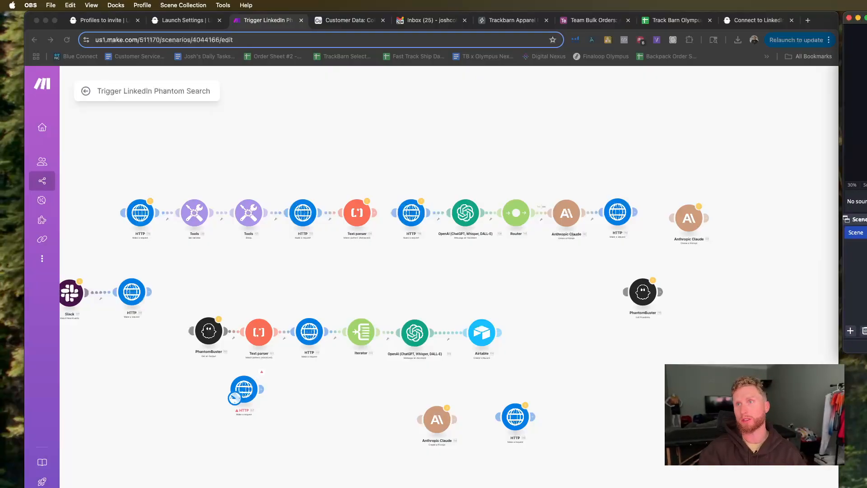
key("super+Tab")
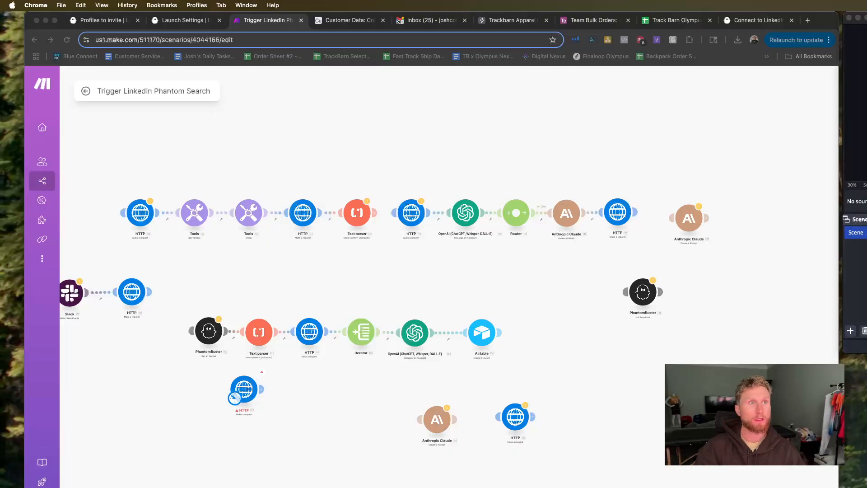
key("super+grave")
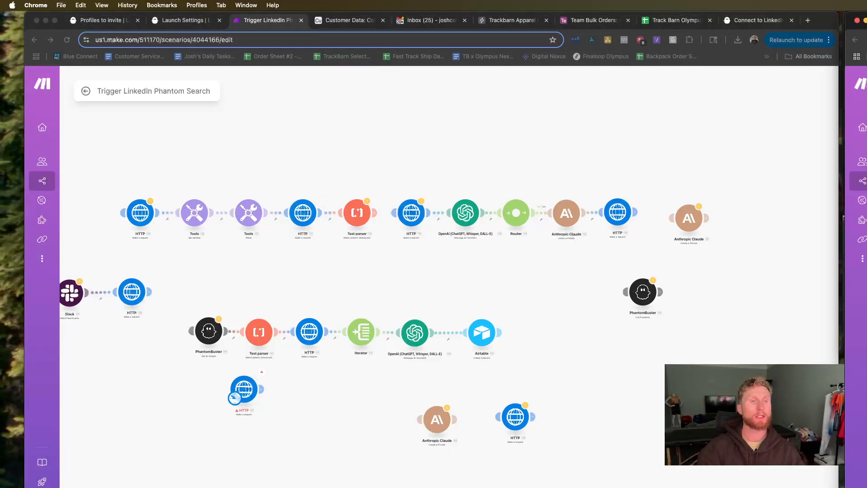
key("ctrl+Up")
left_click(813, 192)
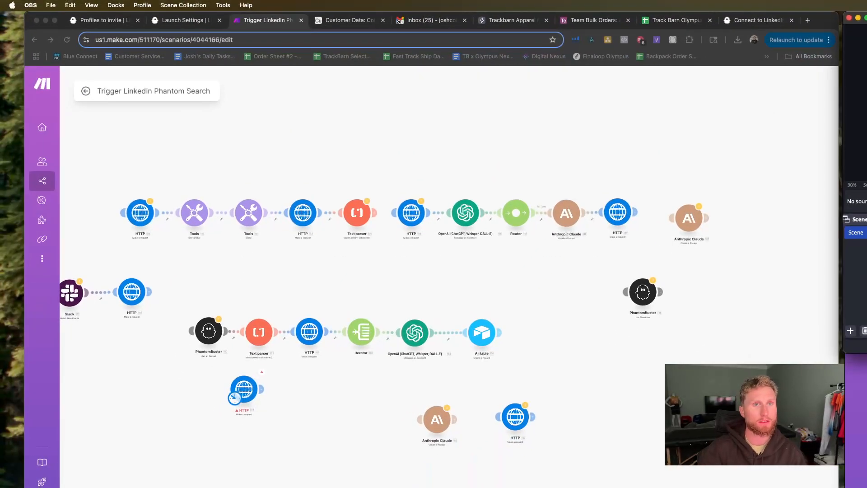
left_click_drag(866, 17, 866, 152)
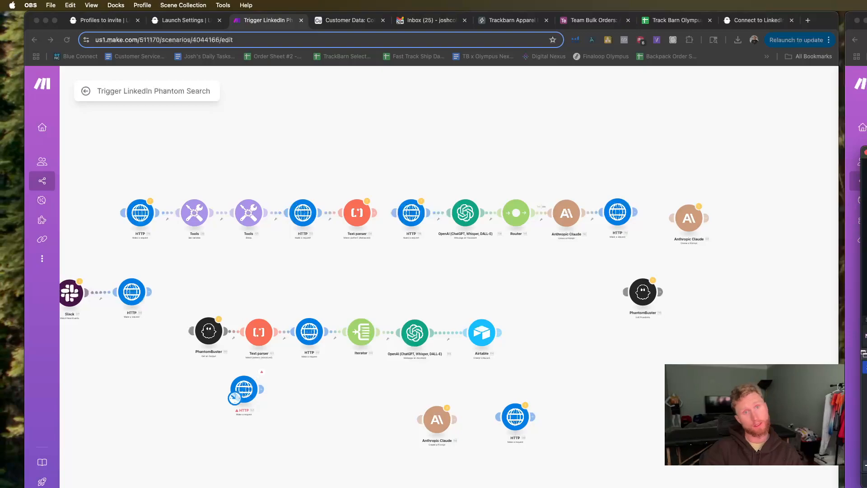
left_click_drag(865, 19, 866, 19)
left_click_drag(866, 152, 866, 152)
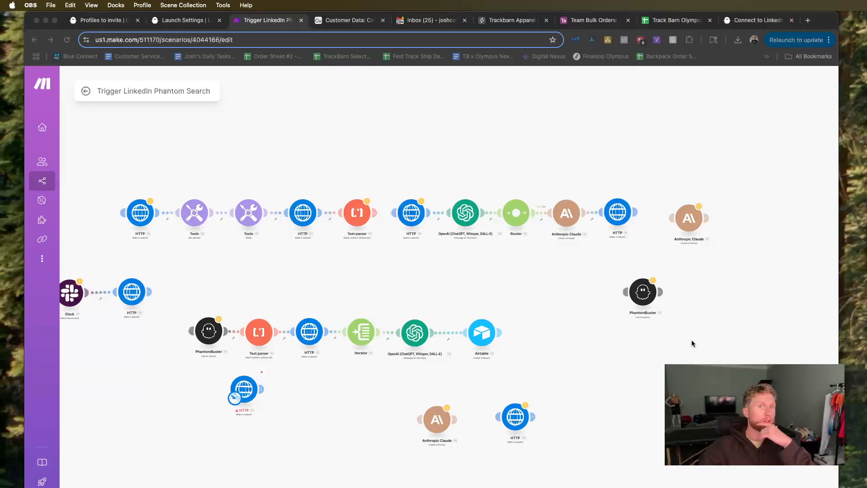
Delete the Router module between OpenAI and Anthropic Claude so that the two modules link directly.
scroll(320, 275, "down", 3)
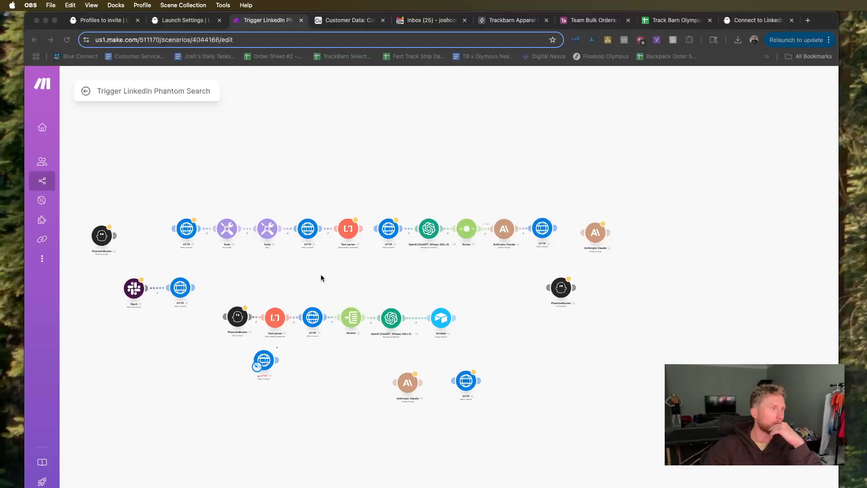
left_click_drag(320, 274, 442, 272)
left_click_drag(351, 278, 395, 278)
scroll(396, 278, "up", 1)
scroll(395, 279, "up", 1)
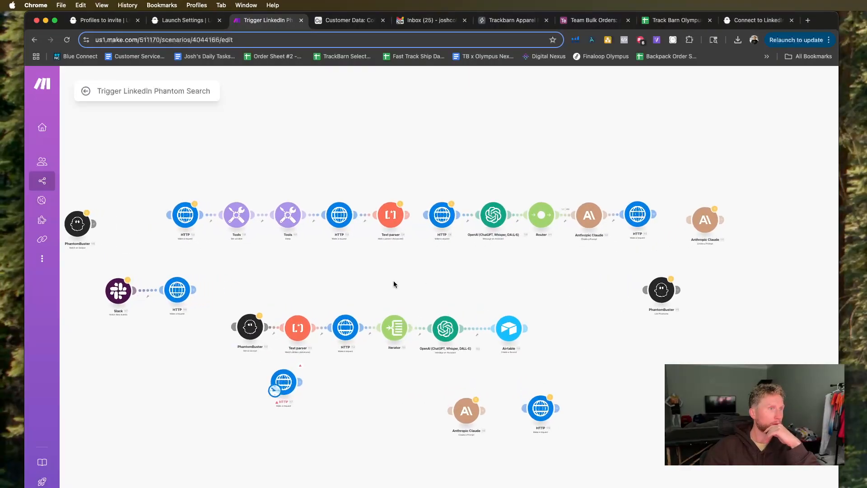
right_click(540, 228)
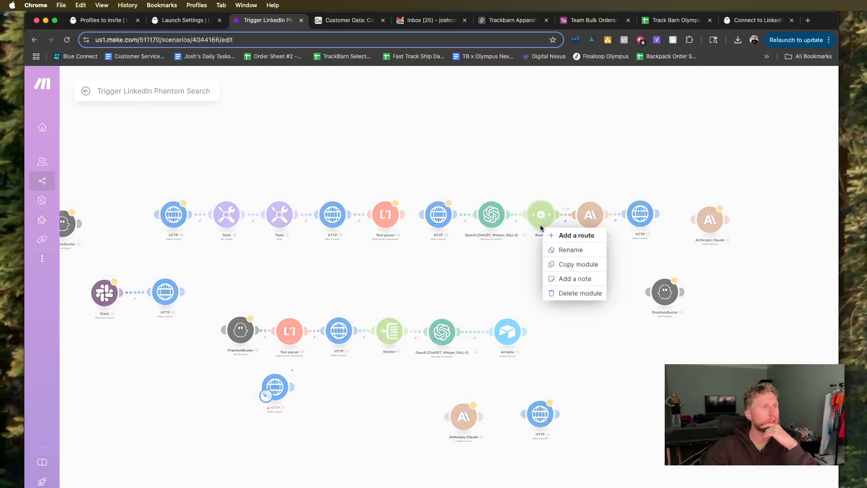
left_click(571, 297)
left_click_drag(573, 215, 494, 216)
Move the HTTP module that feeds the OpenAI module in the first chain up above its row.
scroll(529, 267, "down", 1)
scroll(528, 267, "down", 1)
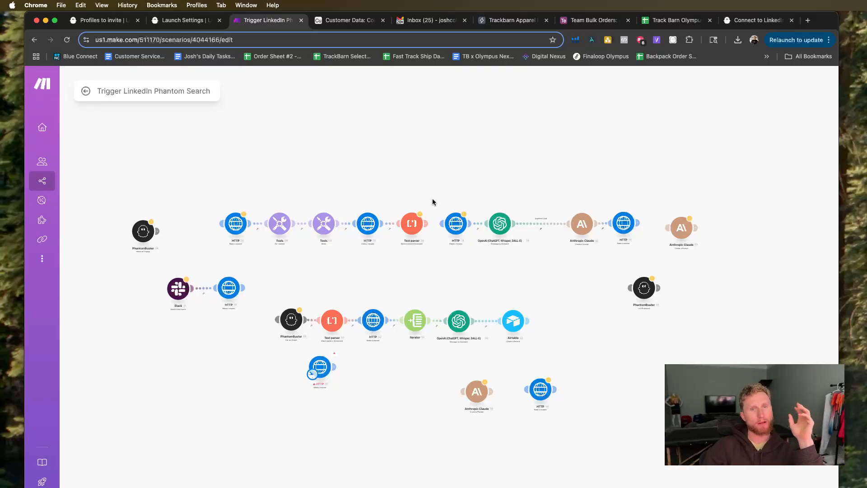
left_click_drag(456, 227, 459, 179)
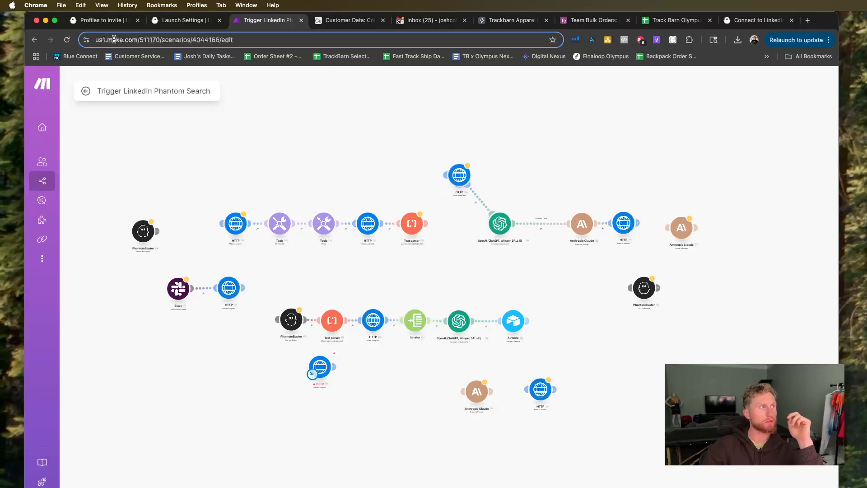
Switch to PhantomBuster and place the LinkedIn Inbox Scraper tab directly after the Auto Connect launch settings tab.
left_click(165, 22)
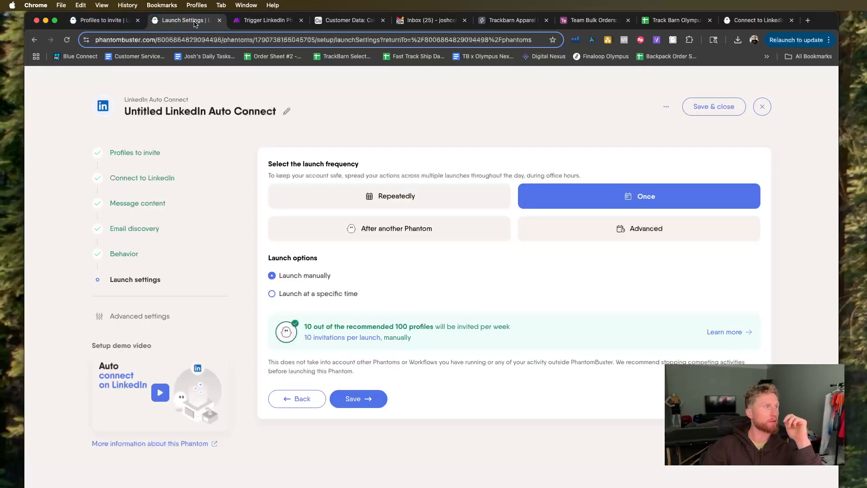
left_click(94, 22)
left_click(185, 21)
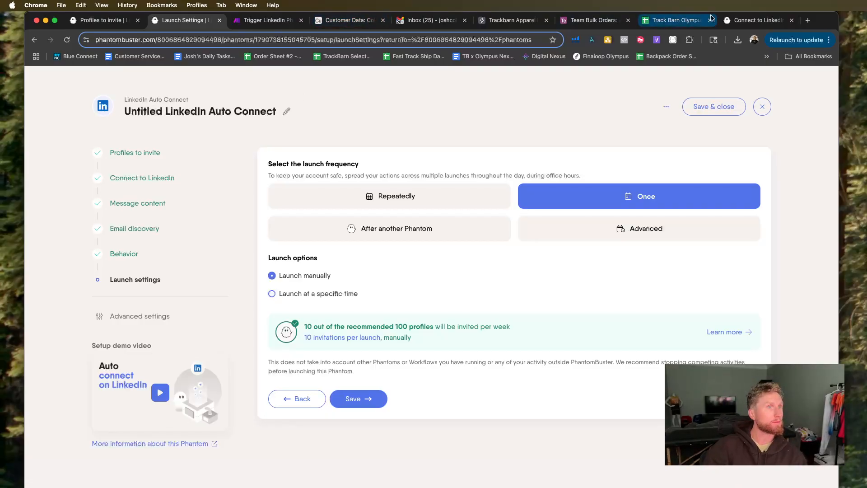
left_click_drag(738, 22, 249, 21)
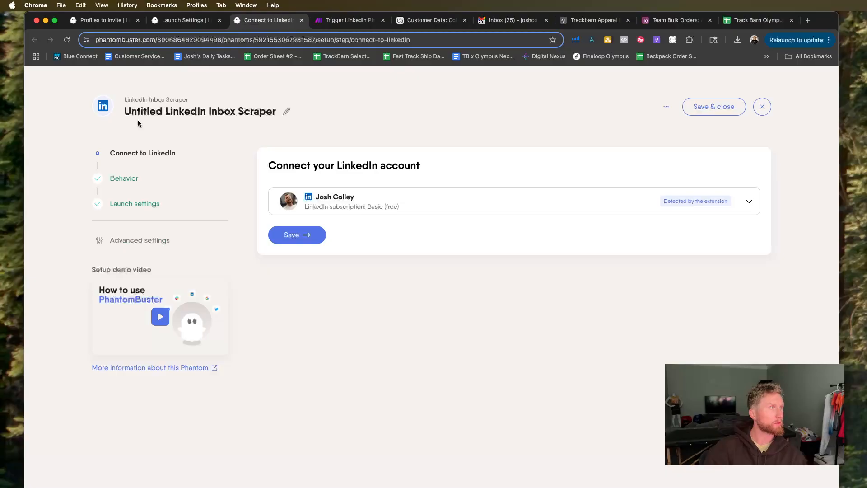
Exit the LinkedIn Inbox Scraper setup without saving and look through the phantoms listed on the PhantomBuster dashboard.
left_click(762, 107)
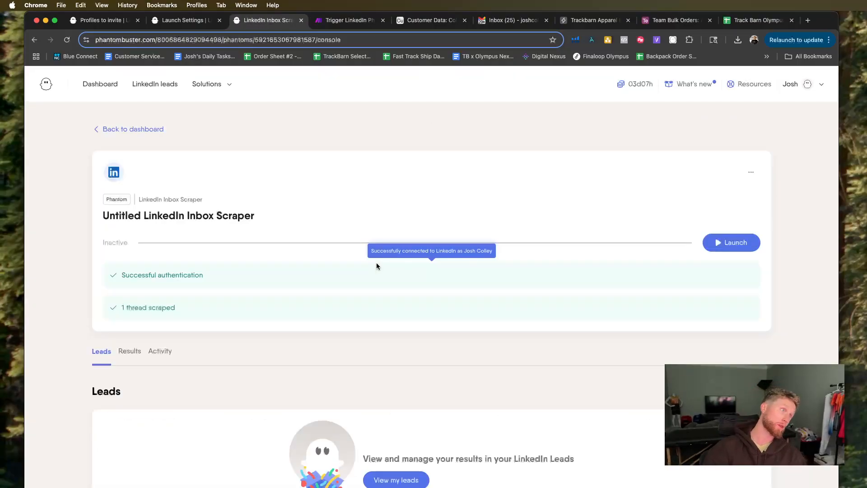
left_click(101, 84)
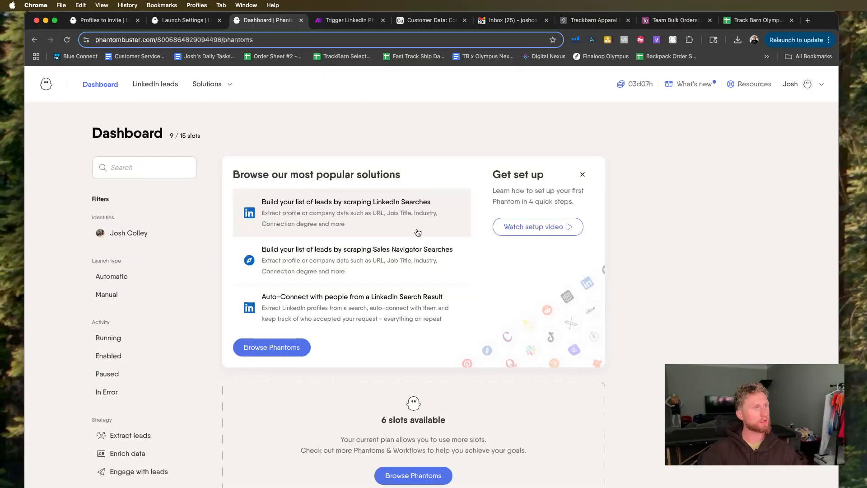
scroll(412, 212, "down", 4)
scroll(418, 232, "down", 7)
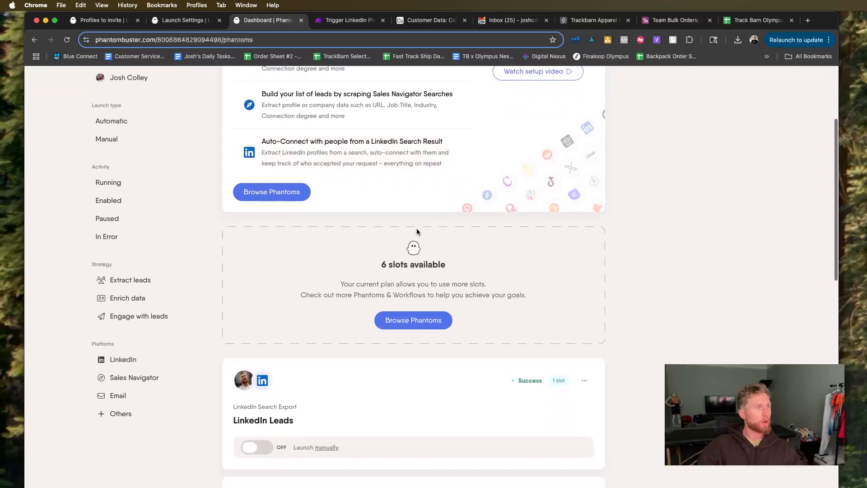
scroll(418, 232, "down", 2)
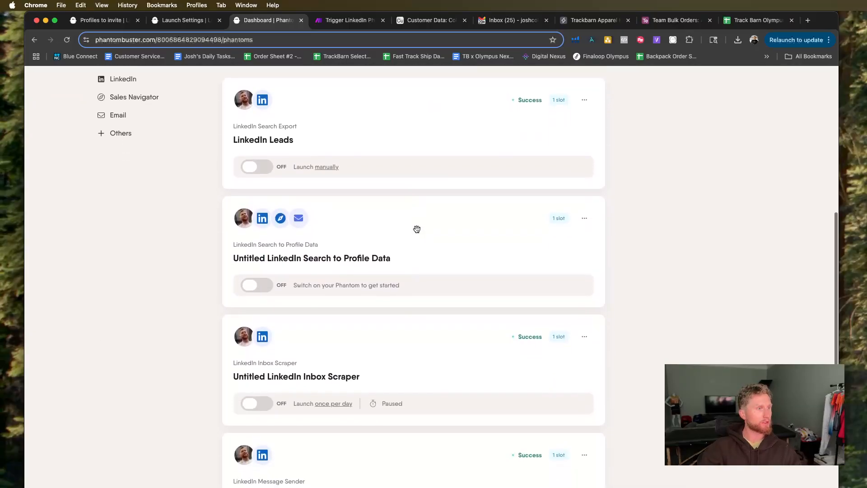
scroll(420, 226, "down", 5)
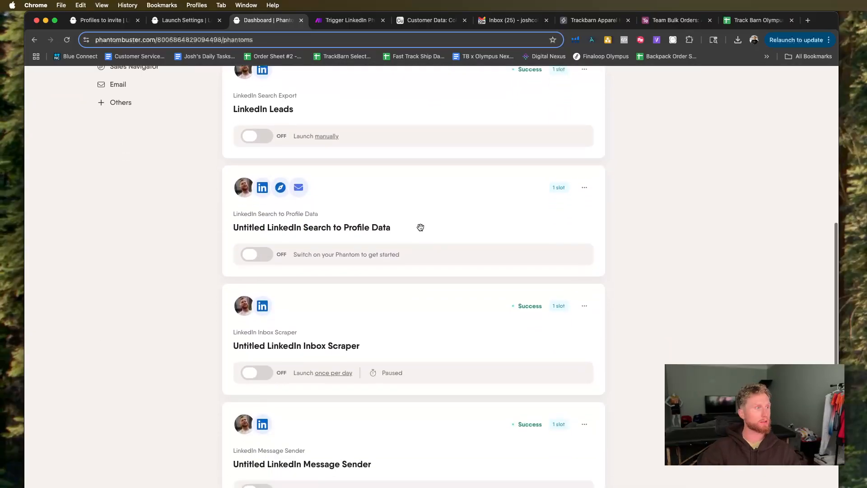
scroll(420, 226, "up", 13)
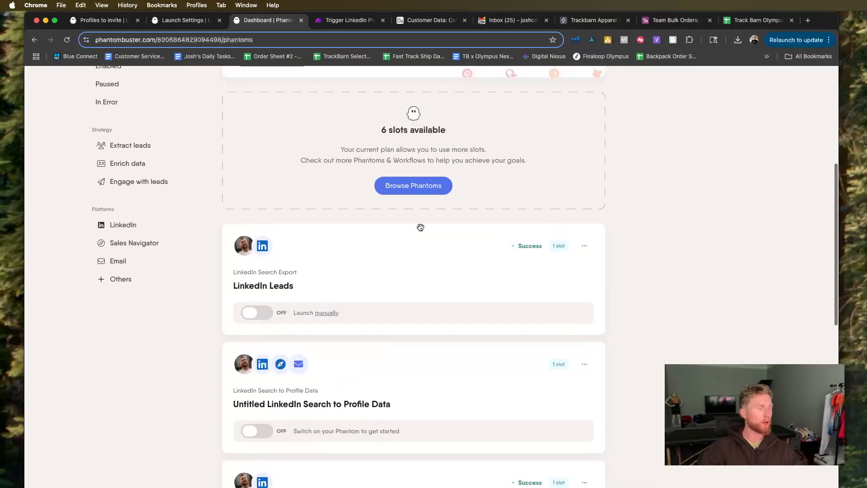
scroll(420, 228, "down", 5)
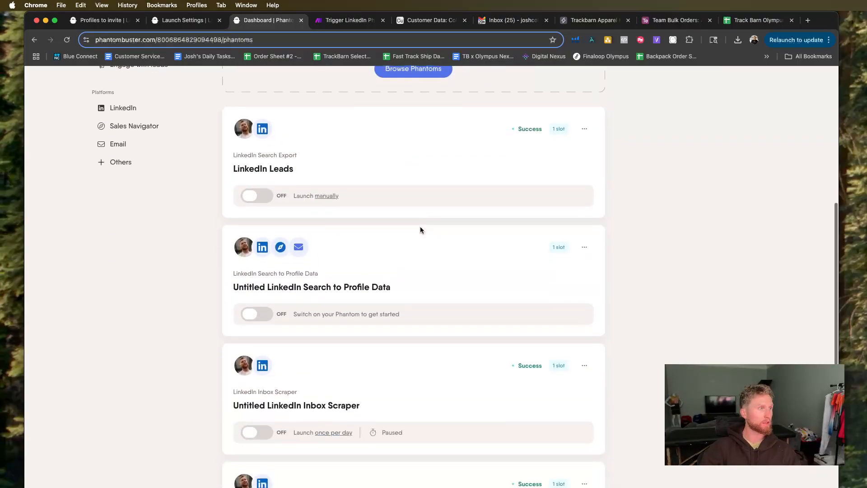
scroll(420, 228, "down", 6)
scroll(420, 227, "up", 4)
scroll(420, 228, "up", 4)
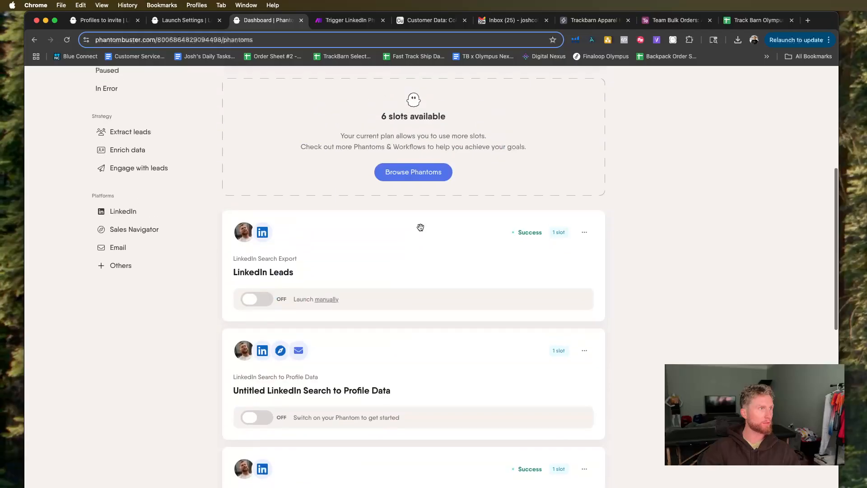
scroll(421, 229, "up", 8)
scroll(421, 231, "down", 7)
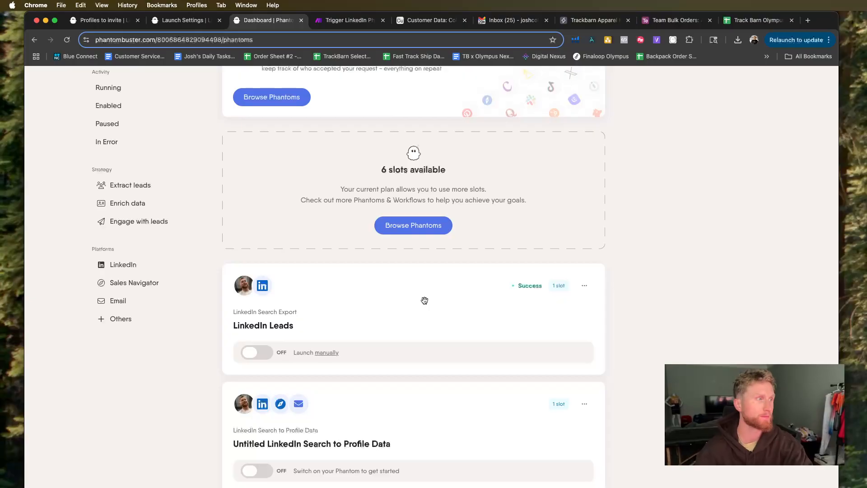
scroll(424, 300, "down", 1)
Return to the Trigger LinkedIn Phantom Search scenario in Make and examine its module chains, from the PhantomBuster and Slack modules to Airtable.
left_click(343, 19)
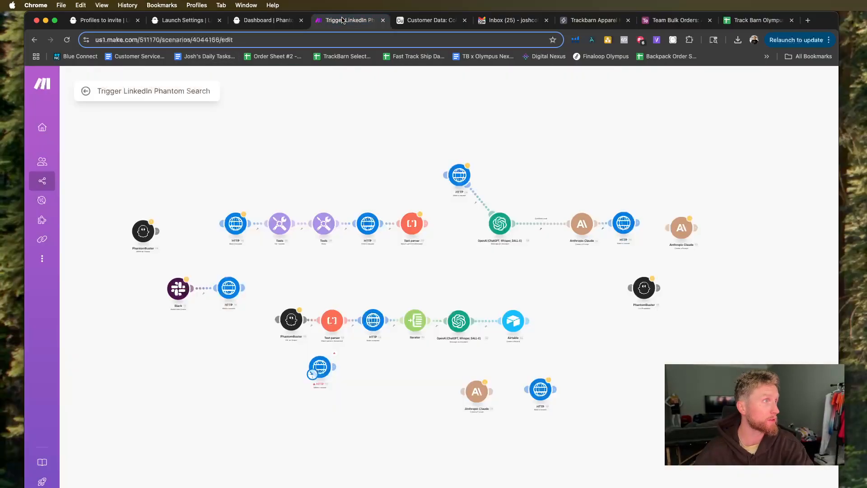
scroll(291, 244, "up", 3)
scroll(425, 259, "down", 3)
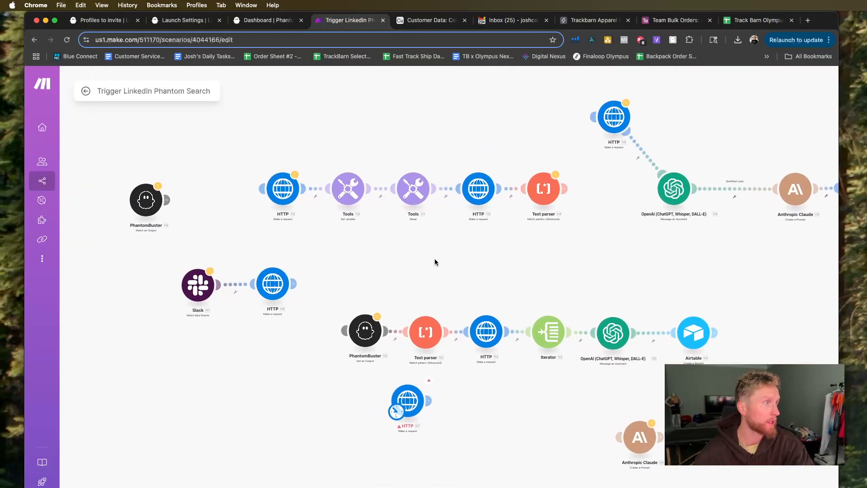
scroll(379, 247, "left", 1)
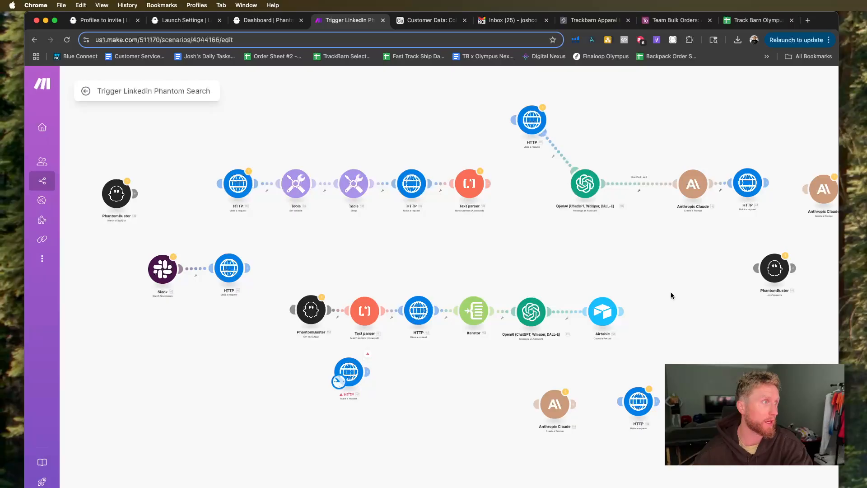
scroll(413, 257, "down", 1)
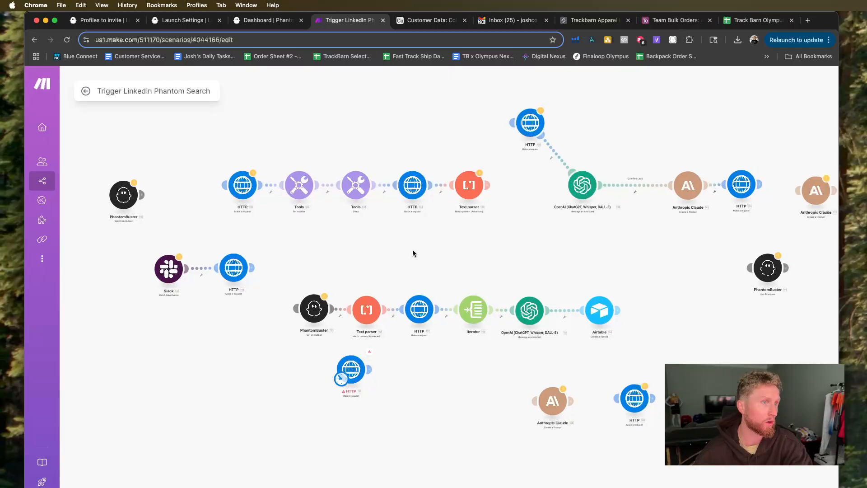
scroll(413, 253, "down", 1)
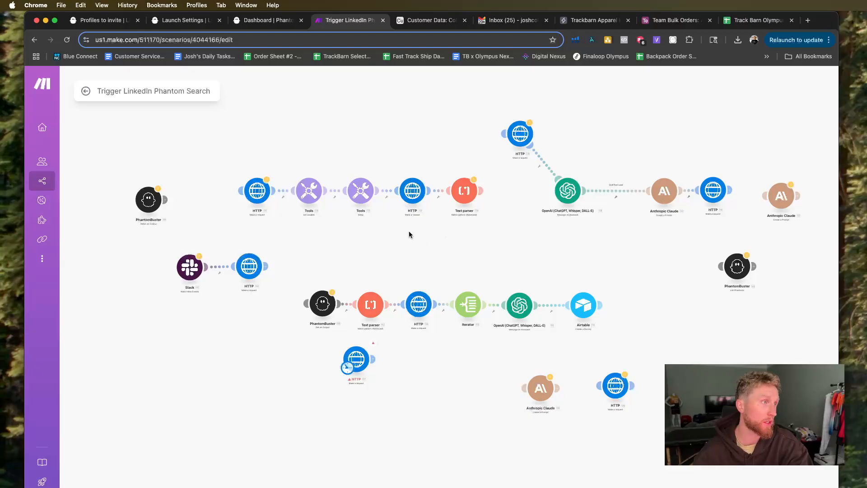
scroll(423, 234, "down", 2)
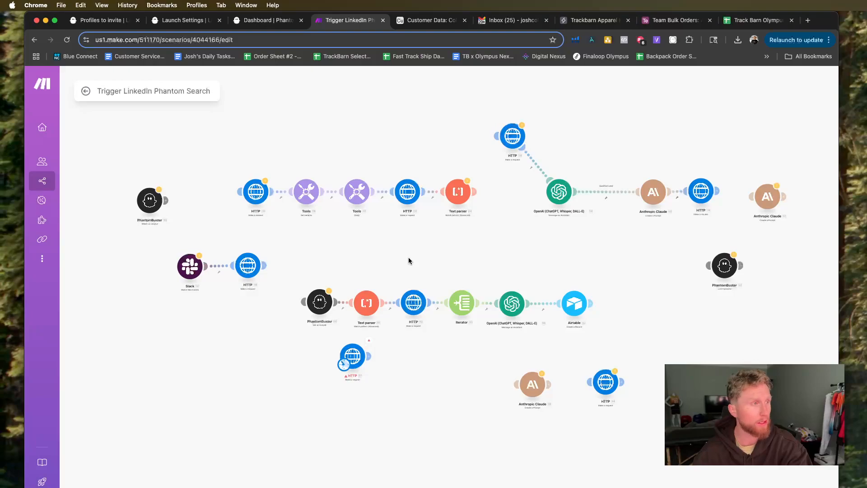
scroll(268, 313, "down", 3)
mouse_move(243, 317)
left_mouse_down()
mouse_move(291, 293)
mouse_move(272, 275)
mouse_move(230, 307)
left_mouse_up()
scroll(263, 294, "up", 3)
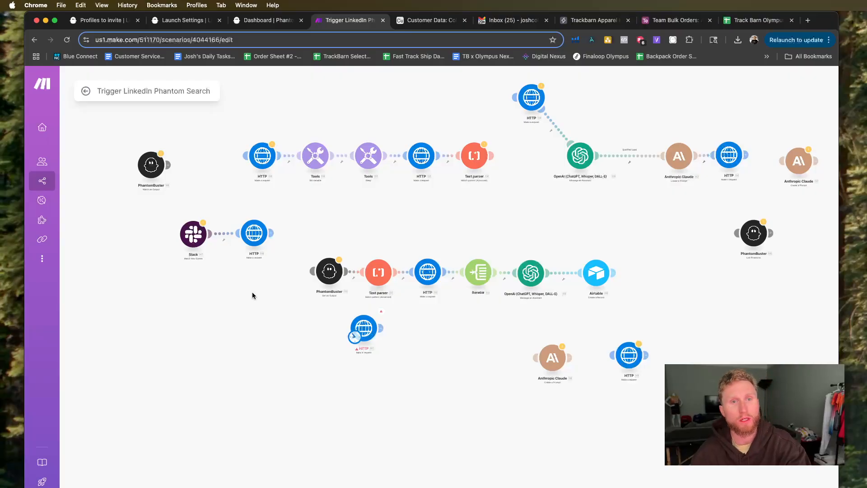
scroll(240, 265, "up", 2)
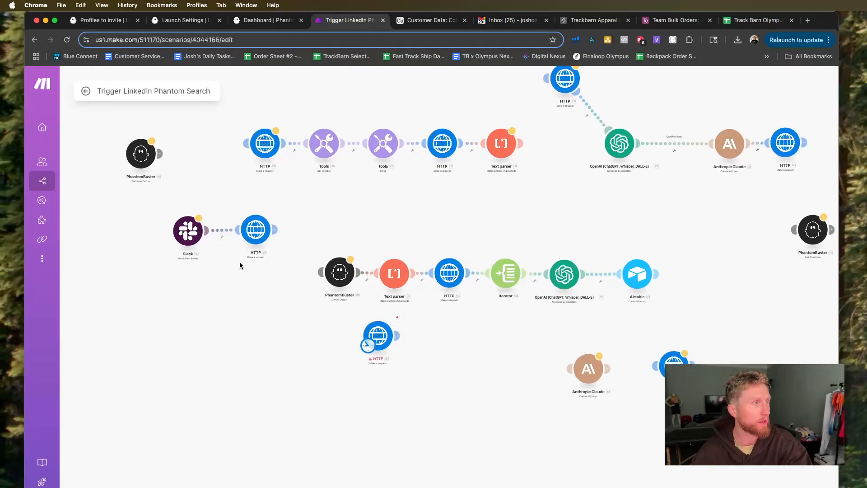
scroll(239, 264, "down", 1)
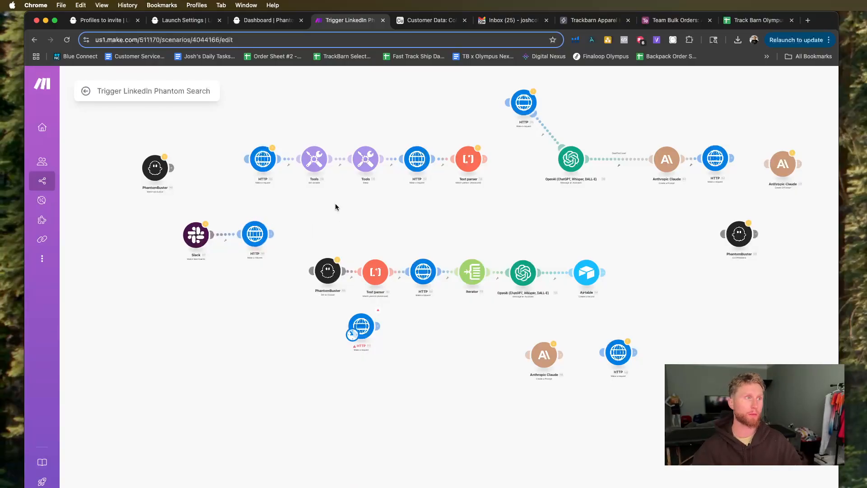
scroll(333, 213, "up", 2)
scroll(332, 213, "down", 3)
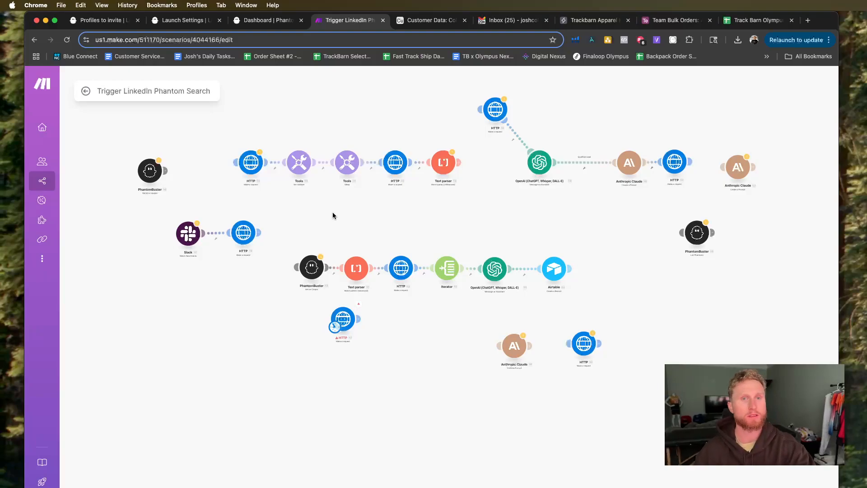
Move the HTTP module linked to Slack farther away from the Slack module, lengthening their connection.
scroll(337, 218, "down", 3)
scroll(277, 218, "up", 5)
left_click_drag(240, 210, 217, 196)
left_click_drag(234, 228, 268, 226)
left_click_drag(333, 219, 393, 222)
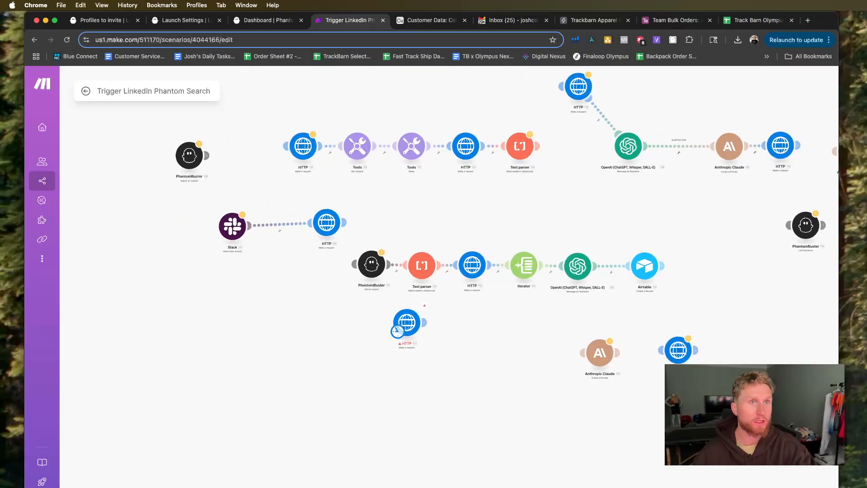
Open Make's All scenarios list in a separate browser tab beside the scenario editor.
left_click_drag(433, 487, 323, 20)
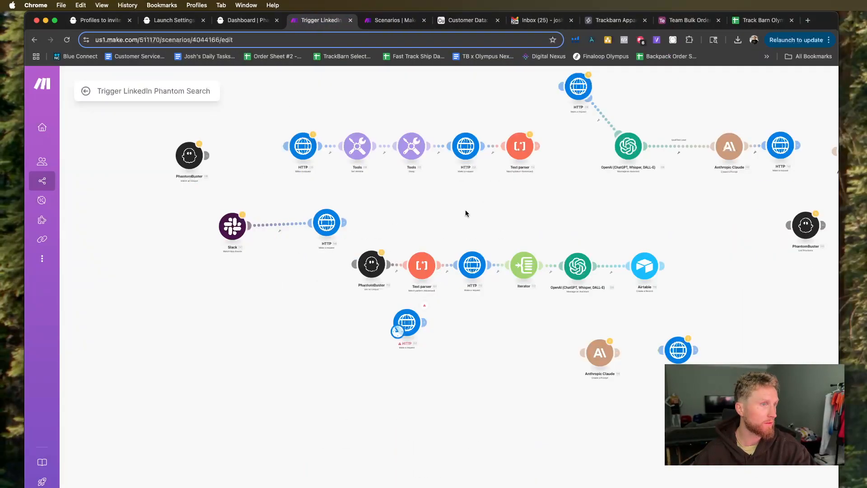
left_click(387, 20)
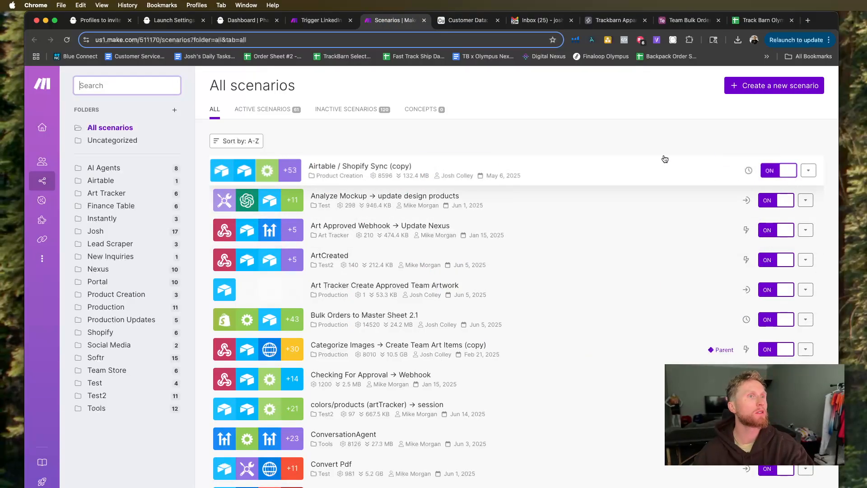
Create a new scenario inside the Lead Scraper folder.
mouse_move(46, 180)
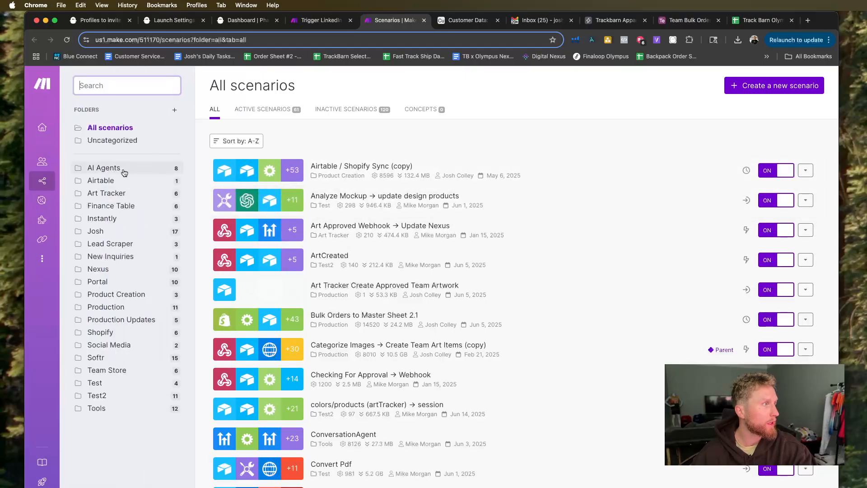
left_click(118, 244)
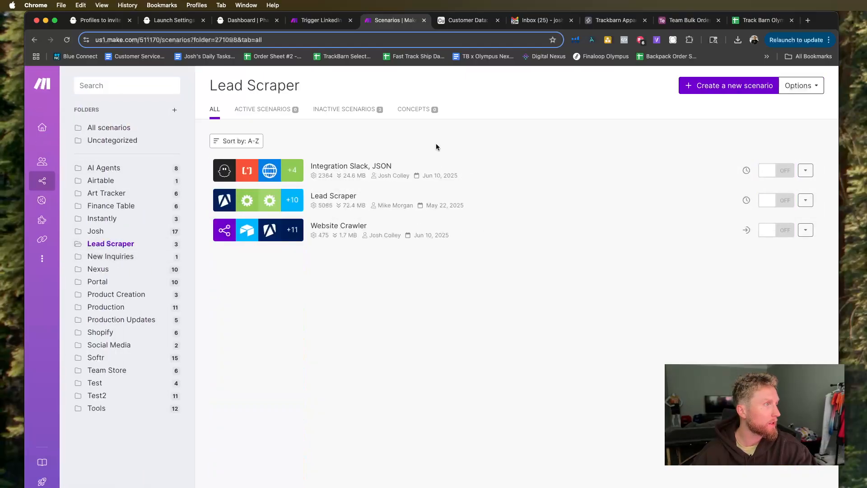
left_click(708, 86)
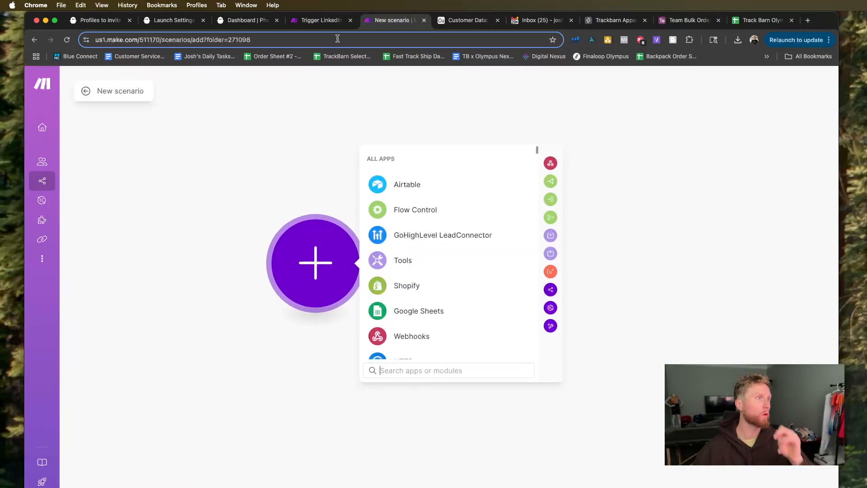
Name the new scenario "Phantom Buster Step (2)" and dismiss the list of apps.
left_click(122, 93)
left_click_drag(142, 91, 101, 90)
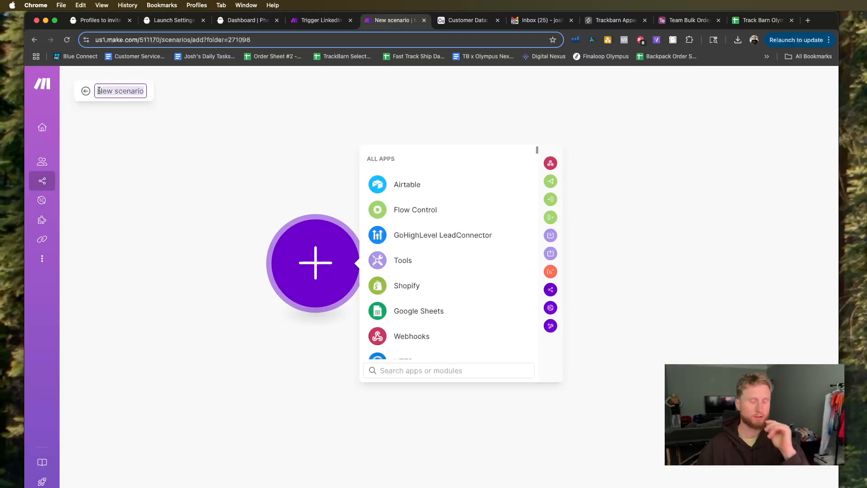
key("BackSpace")
type("Phantom")
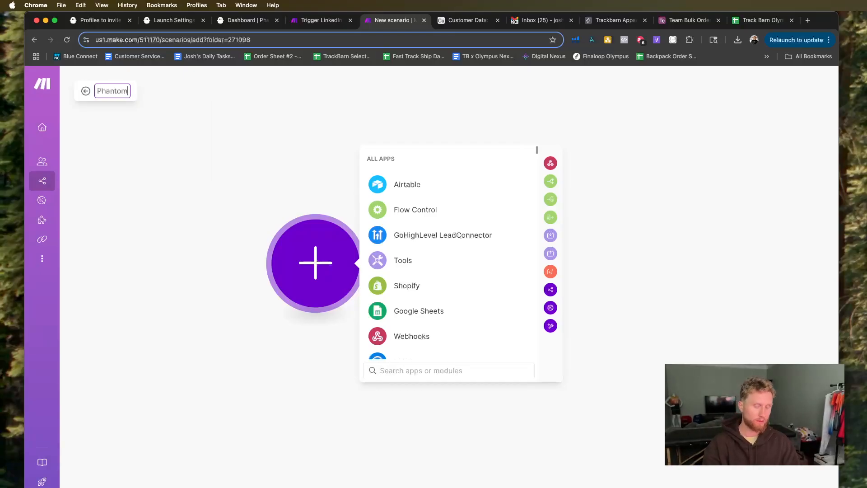
type(" Buster 2")
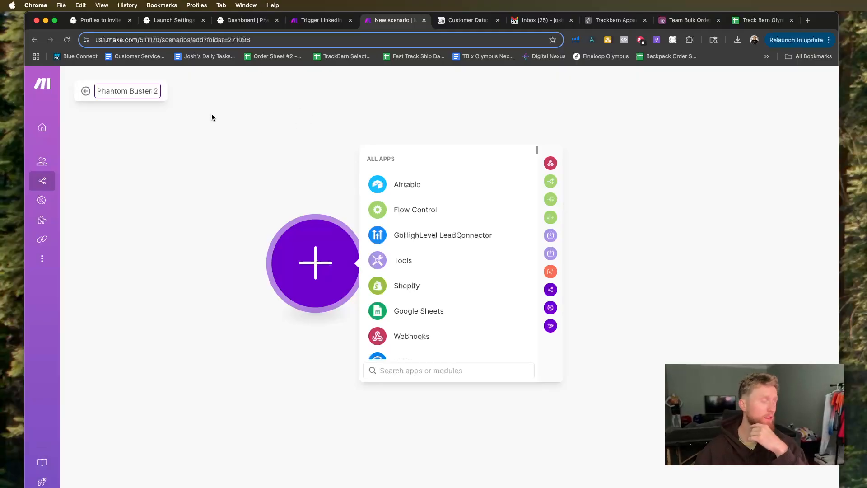
key("BackSpace")
type("Step ")
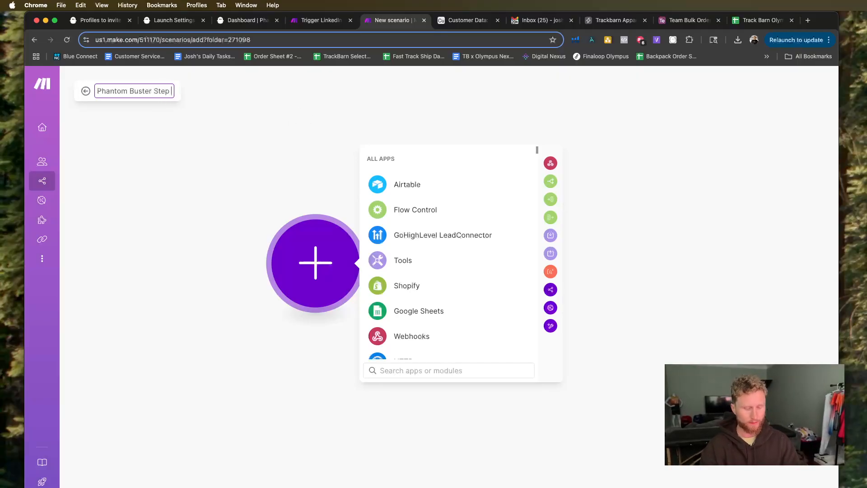
type("(2)")
left_click(283, 195)
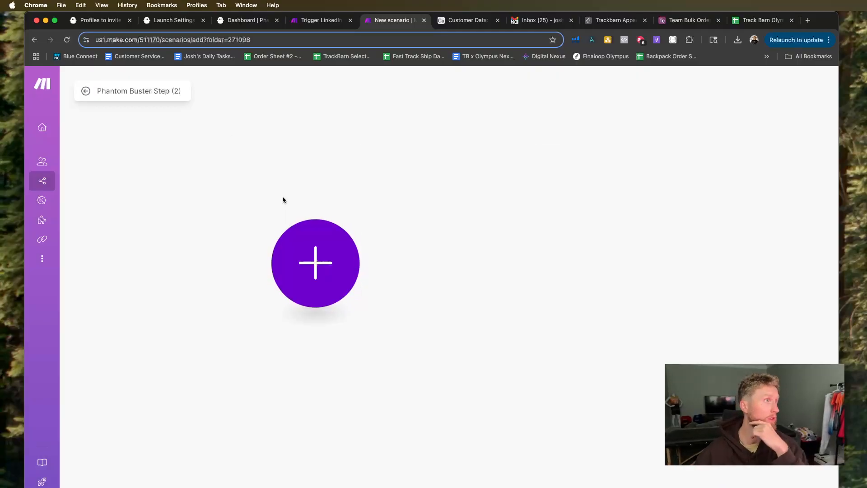
Return to the Trigger LinkedIn Phantom Search scenario and move the PhantomBuster Get an Output module farther away from the Text parser.
left_click(335, 24)
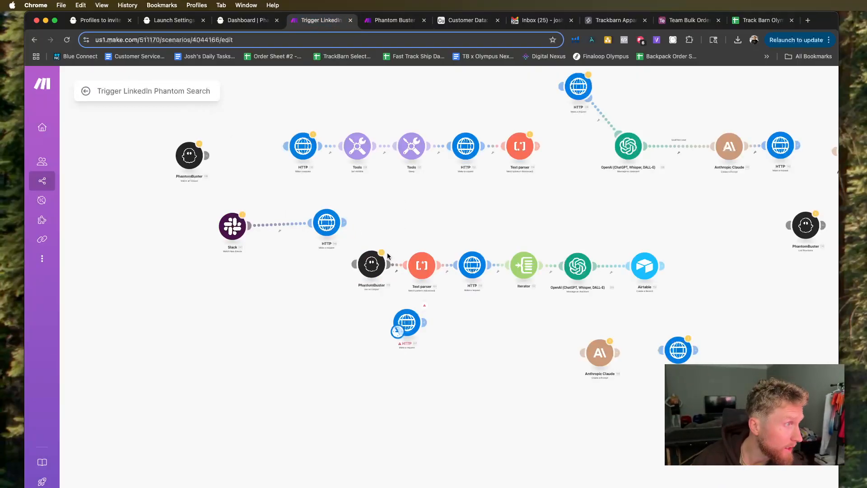
scroll(364, 290, "up", 3)
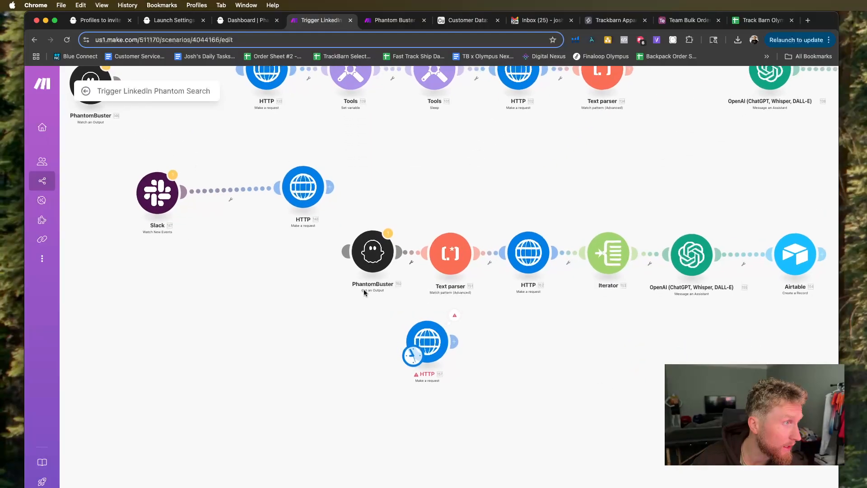
scroll(364, 289, "down", 2)
left_click_drag(373, 267, 310, 298)
scroll(203, 113, "down", 1)
scroll(312, 290, "up", 1)
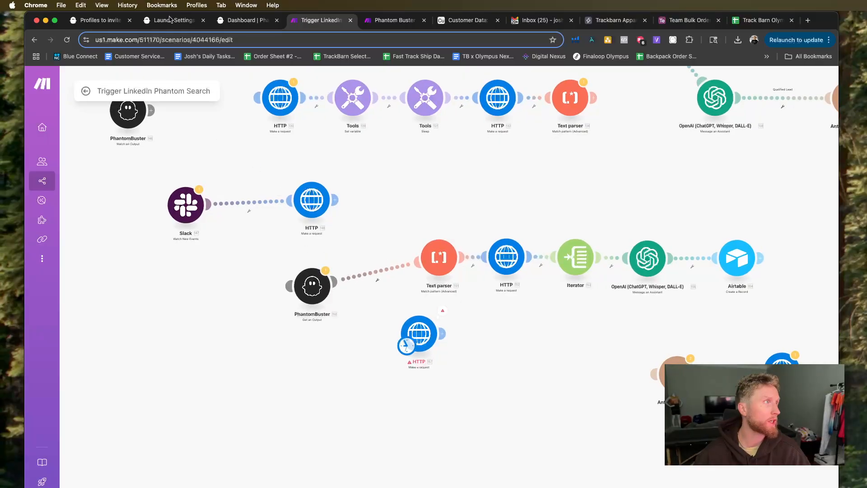
Switch to PhantomBuster, look through the phantoms on the dashboard and open the LinkedIn Leads search export phantom.
left_click(99, 20)
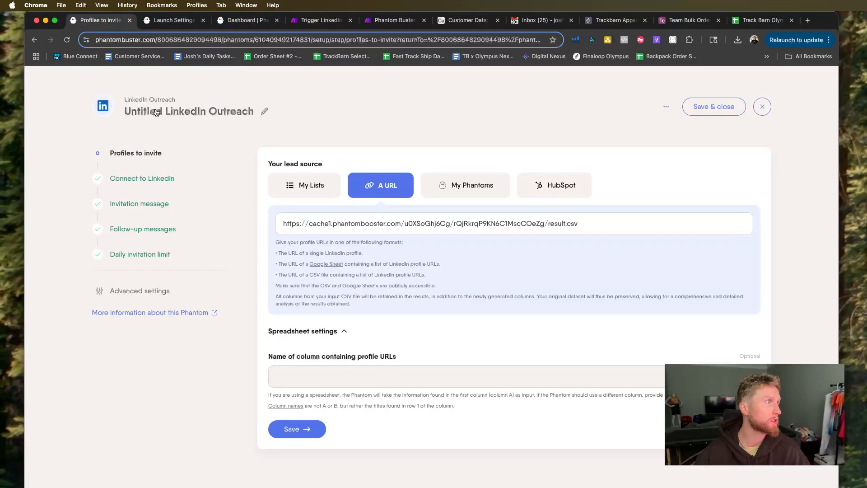
left_click(171, 20)
left_click(247, 20)
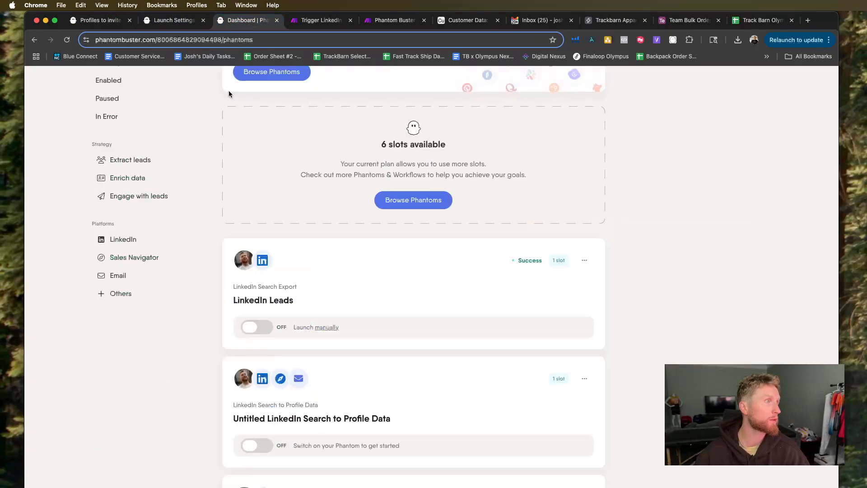
scroll(346, 307, "down", 5)
scroll(348, 308, "down", 5)
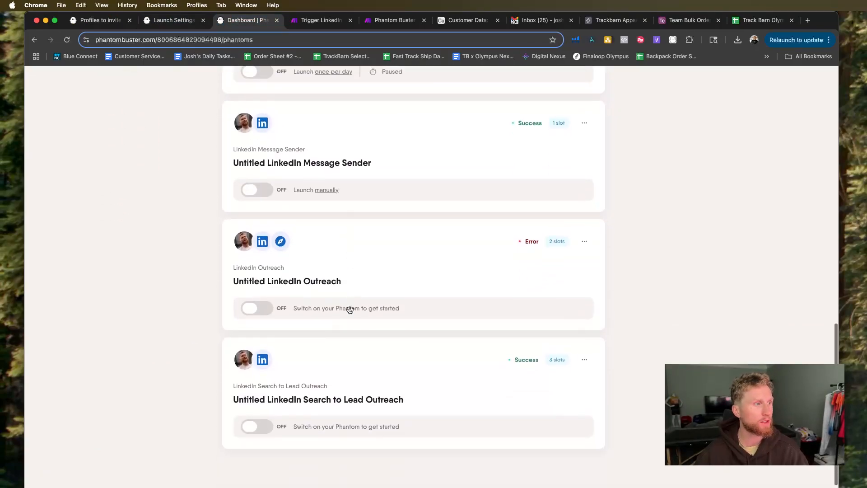
scroll(406, 390, "up", 1)
scroll(406, 391, "up", 7)
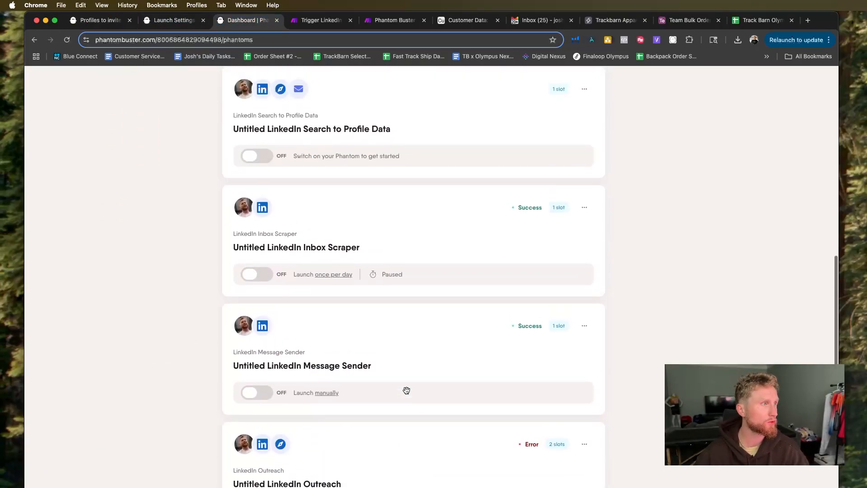
scroll(495, 339, "up", 2)
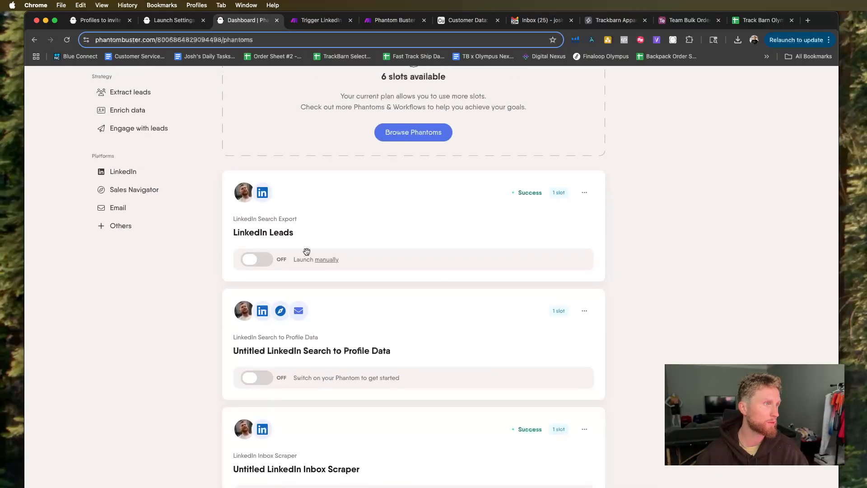
left_click(256, 235)
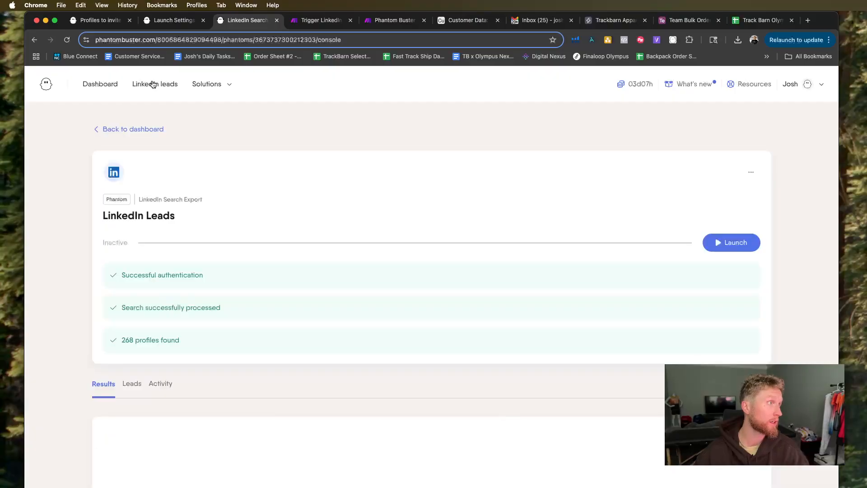
Open the Youth Football list under LinkedIn leads and examine its profiles and data columns.
left_click(153, 84)
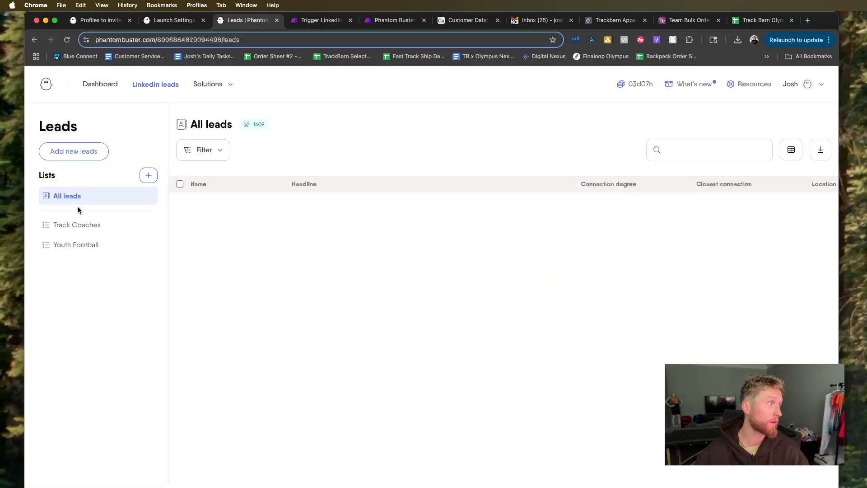
left_click(75, 240)
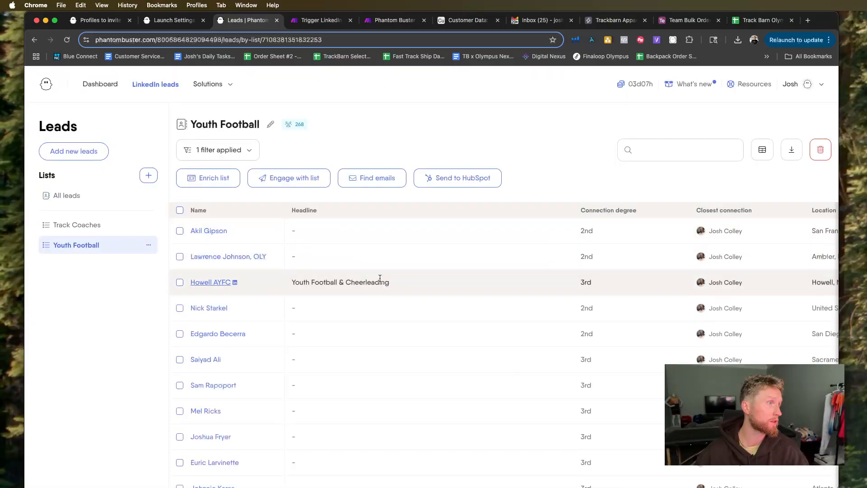
scroll(435, 286, "right", 10)
scroll(435, 287, "down", 5)
scroll(435, 286, "right", 15)
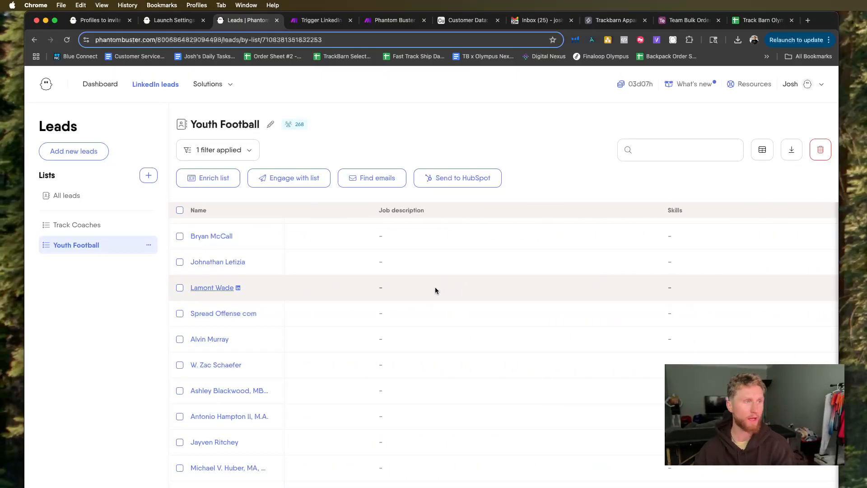
scroll(434, 287, "right", 1)
scroll(435, 287, "up", 13)
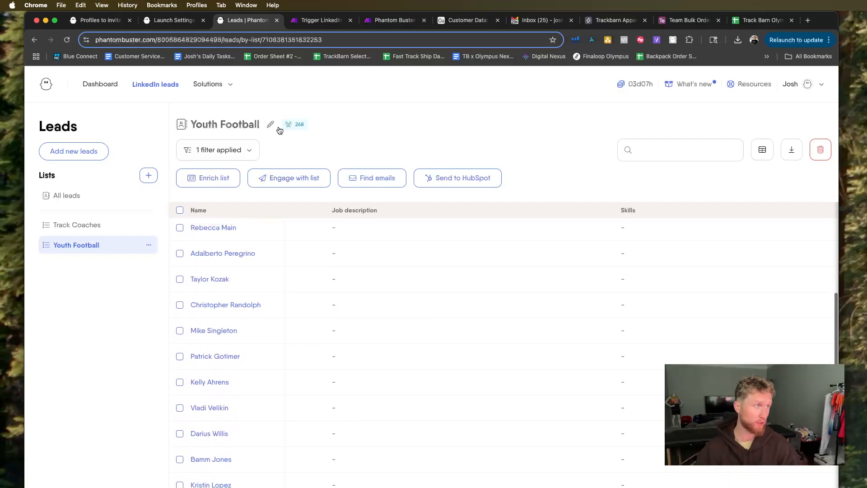
Back in the Trigger LinkedIn Phantom Search scenario, make the PhantomBuster Get an Output module the starting module instead of the unconnected HTTP module.
left_click(148, 23)
left_click(322, 20)
left_click_drag(315, 291, 318, 274)
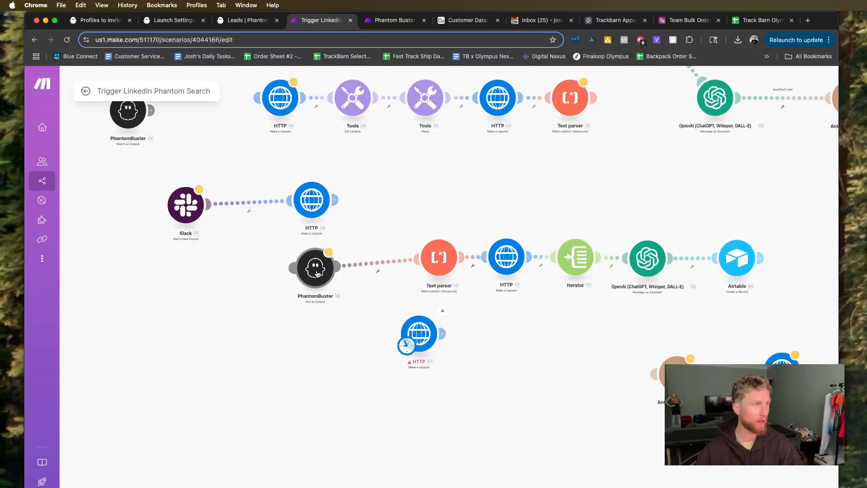
left_click_drag(407, 347, 307, 277)
Open the PhantomBuster Get an Output module's settings and check its connection and Phantom ID.
left_click(324, 264)
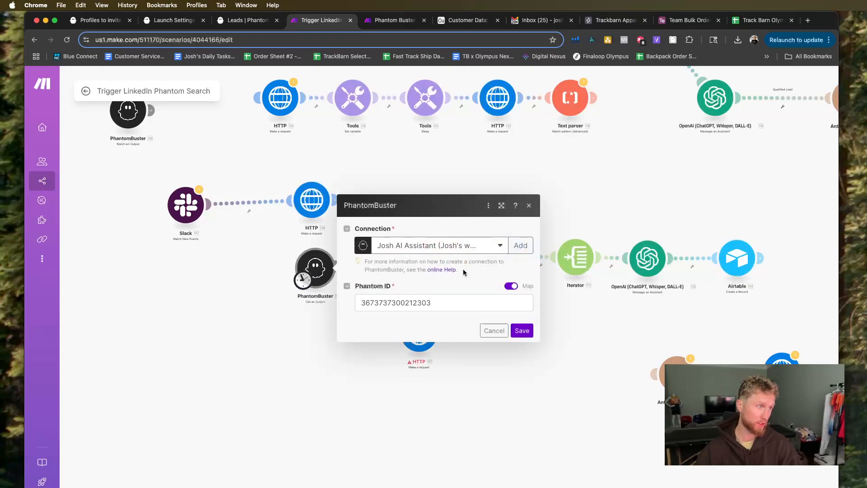
left_click(575, 365)
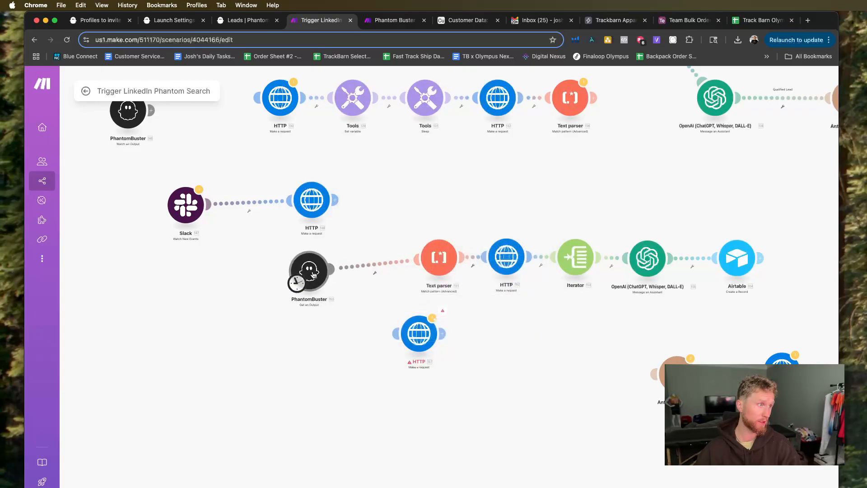
left_click(322, 281)
left_click(438, 308)
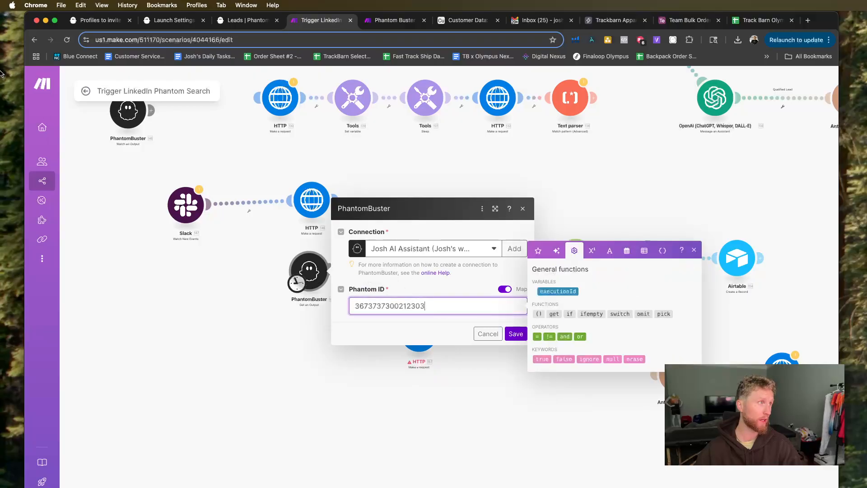
In PhantomBuster, open the LinkedIn Leads phantom's JSON input setup from the dashboard and locate the phantom's ID in the page address.
left_click(246, 22)
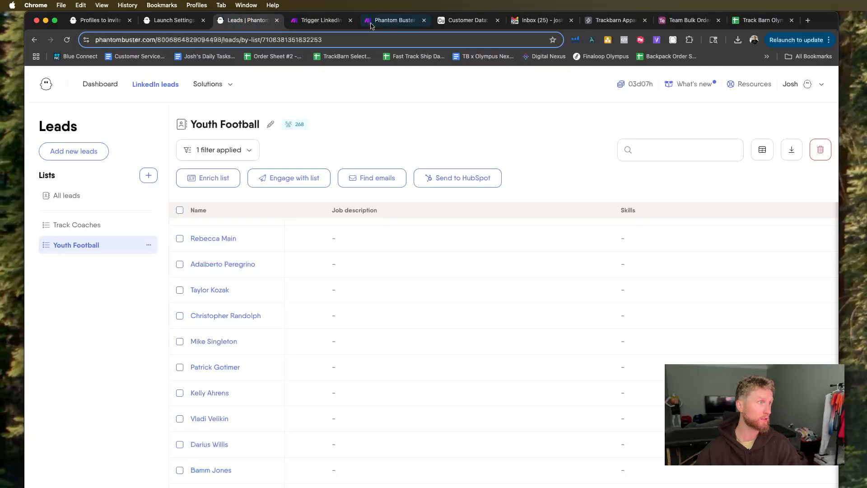
left_click(192, 40)
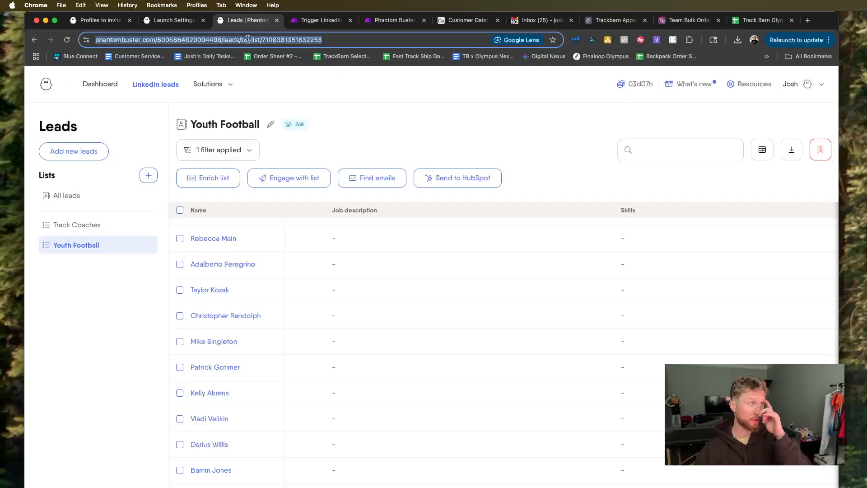
left_click(106, 85)
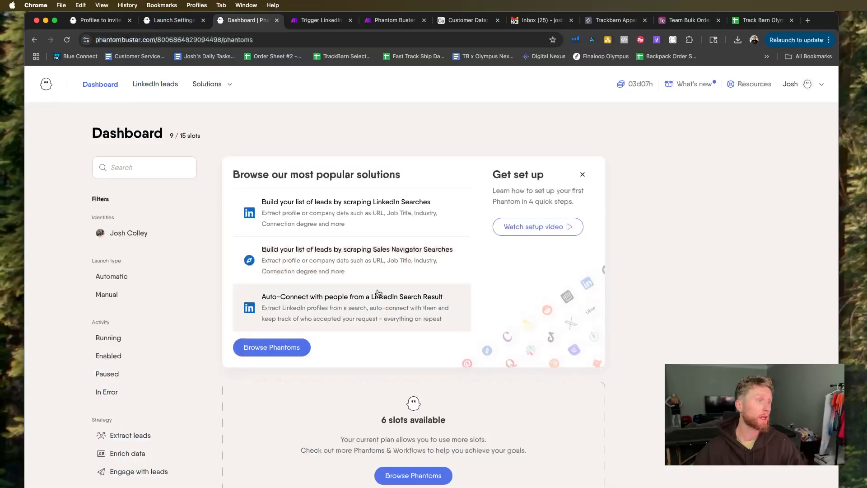
scroll(376, 391, "down", 4)
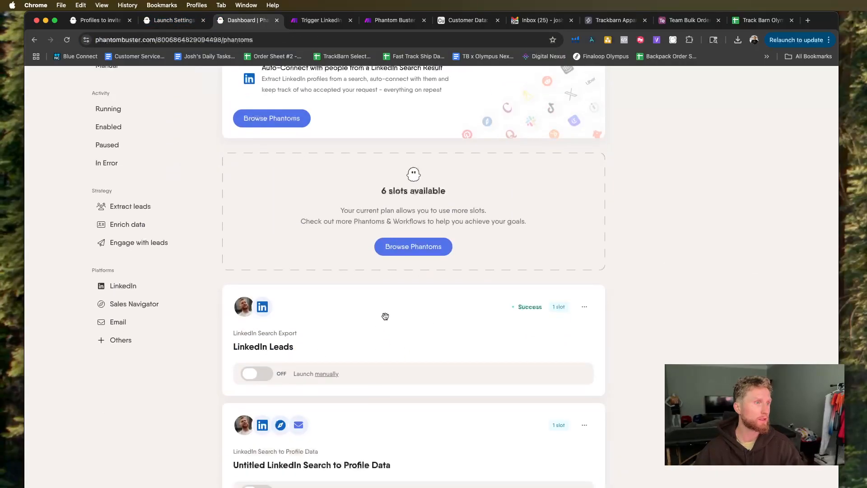
left_click(583, 308)
left_click(538, 330)
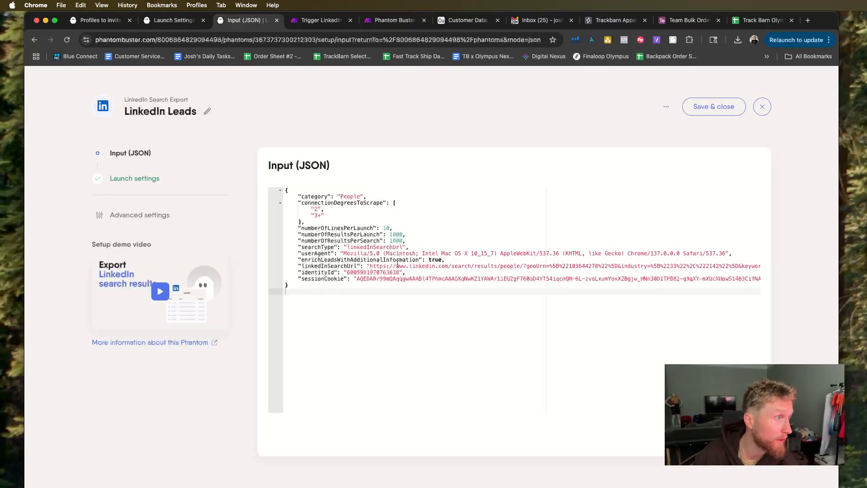
left_click(305, 37)
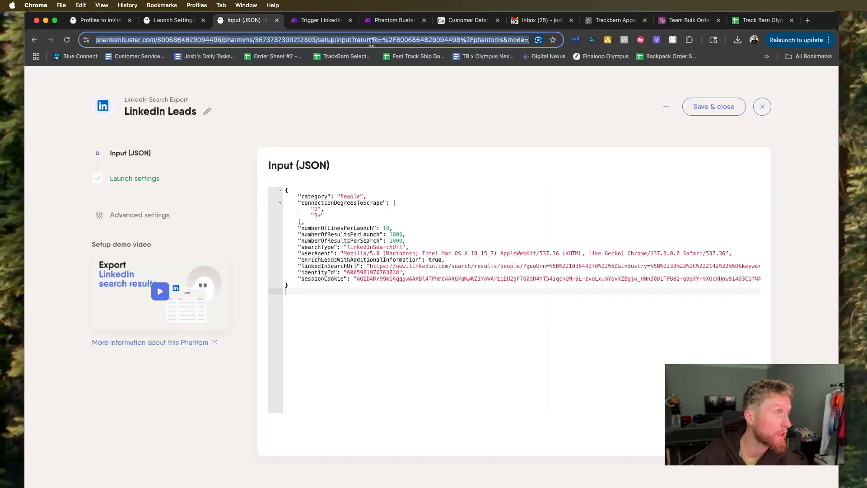
left_click(300, 40)
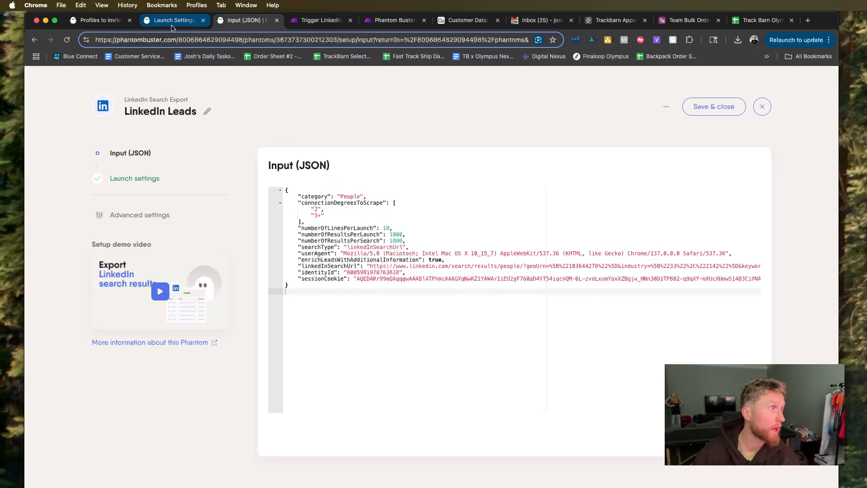
Return to the Make scenario, close the PhantomBuster settings unchanged and shift the PhantomBuster and Text parser modules away from the HTTP module.
left_click(316, 20)
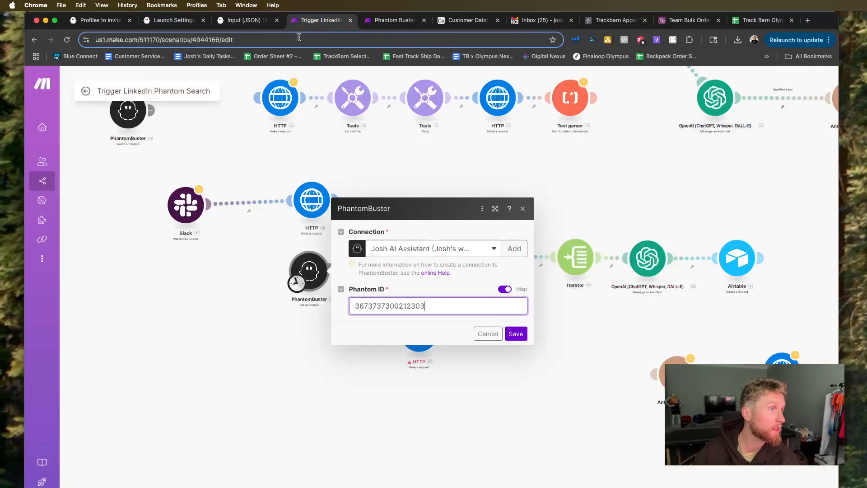
left_click(248, 252)
left_click_drag(310, 278, 293, 268)
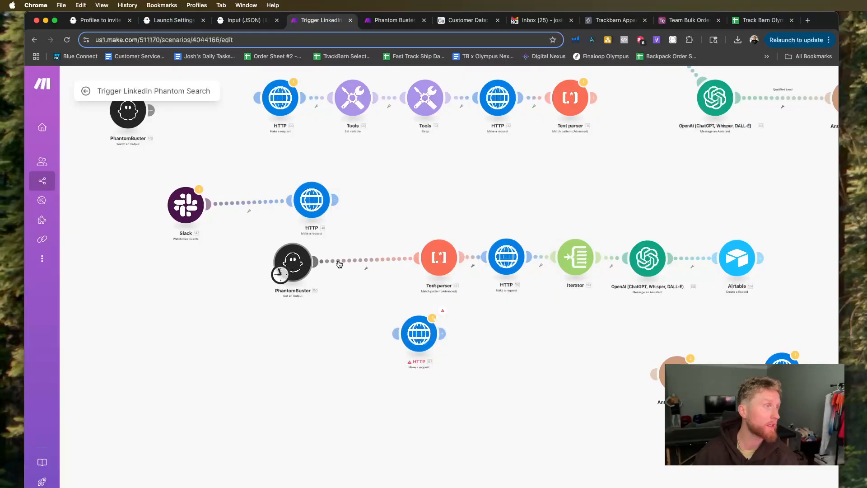
left_click_drag(427, 266, 414, 265)
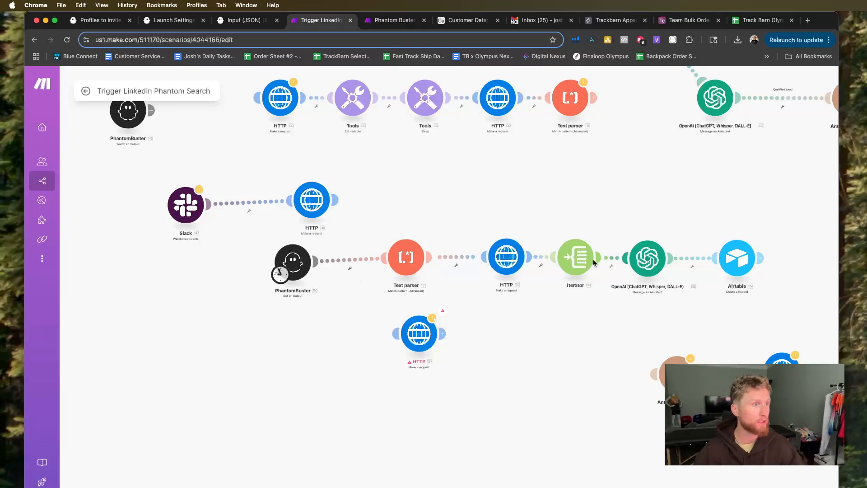
Space out the Iterator and OpenAI modules and unlink the route between them.
left_click_drag(580, 265, 576, 266)
left_click_drag(636, 265, 651, 264)
right_click(624, 258)
left_click(646, 280)
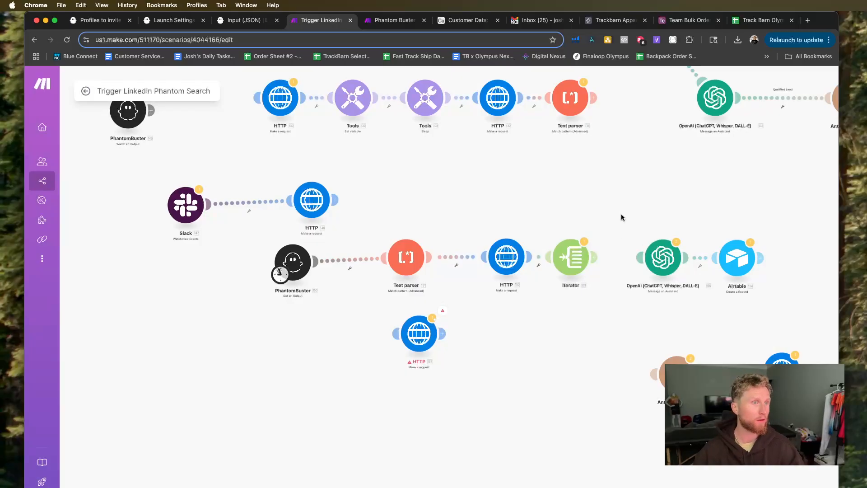
Nudge the PhantomBuster module towards the Text parser and run the scenario once, ignoring the transformer warning.
left_click_drag(293, 261, 297, 260)
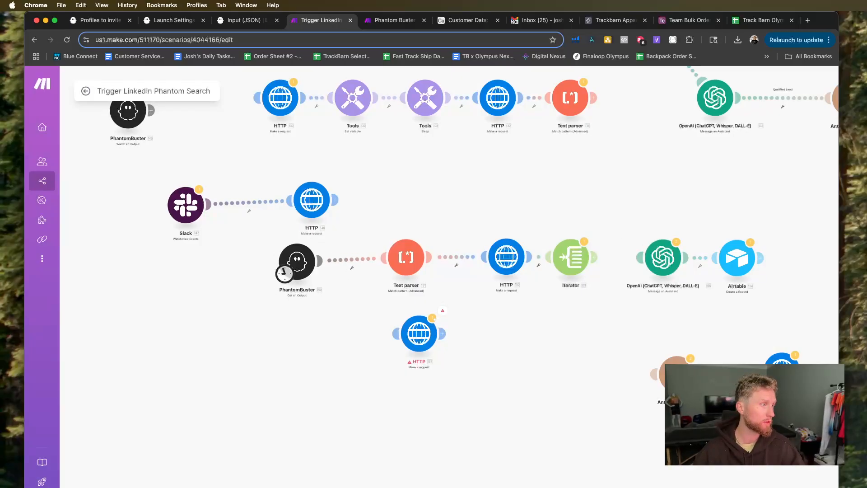
left_click(110, 487)
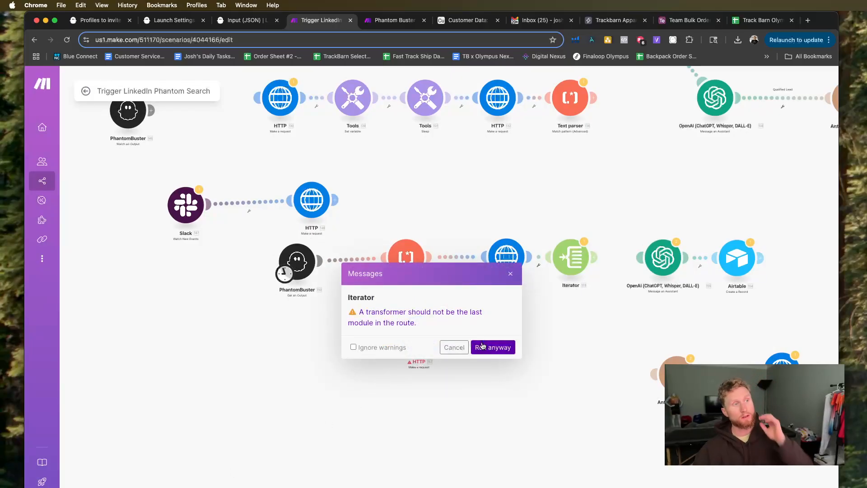
left_click(483, 346)
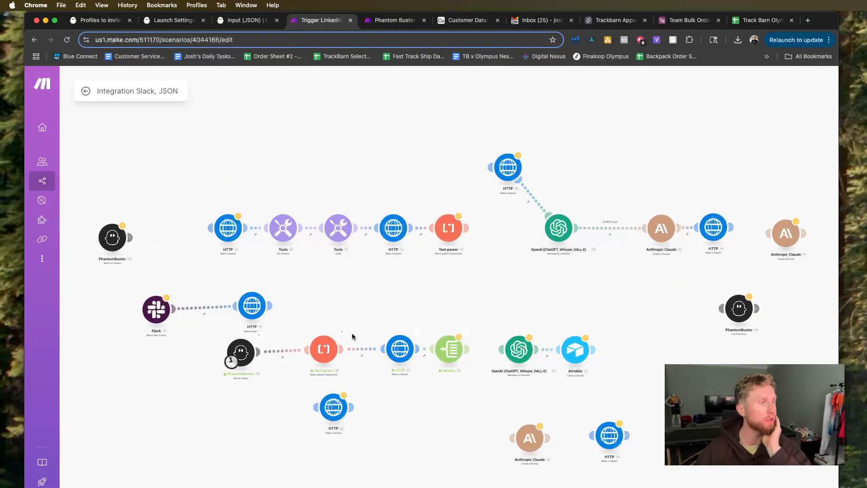
Inspect the run results of the Text parser and PhantomBuster modules, expanding PhantomBuster's Output text.
scroll(351, 333, "up", 3)
left_click(342, 331)
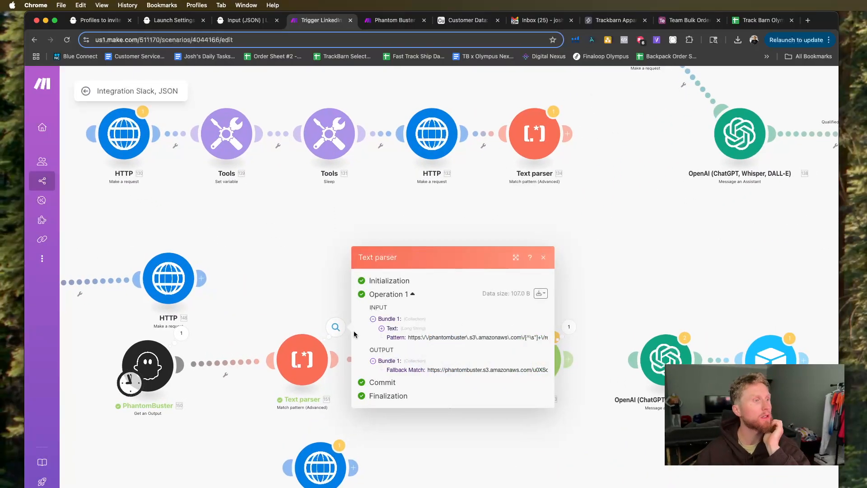
left_click(181, 332)
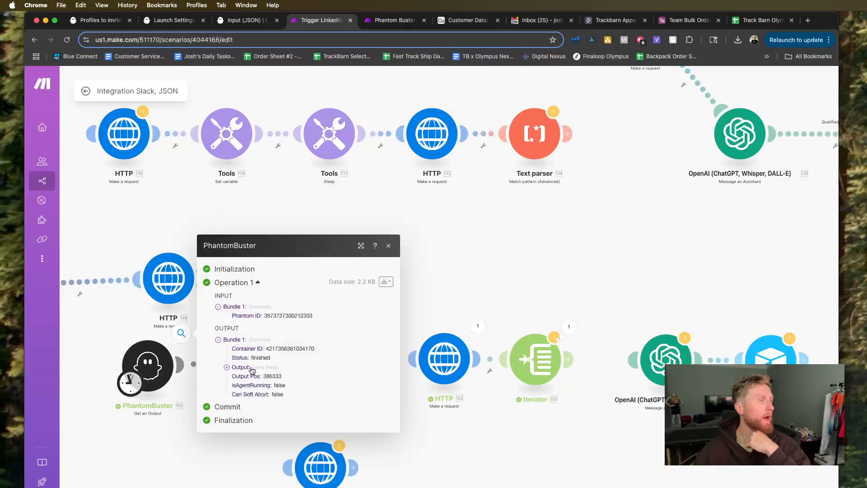
left_click(227, 368)
scroll(331, 387, "down", 3)
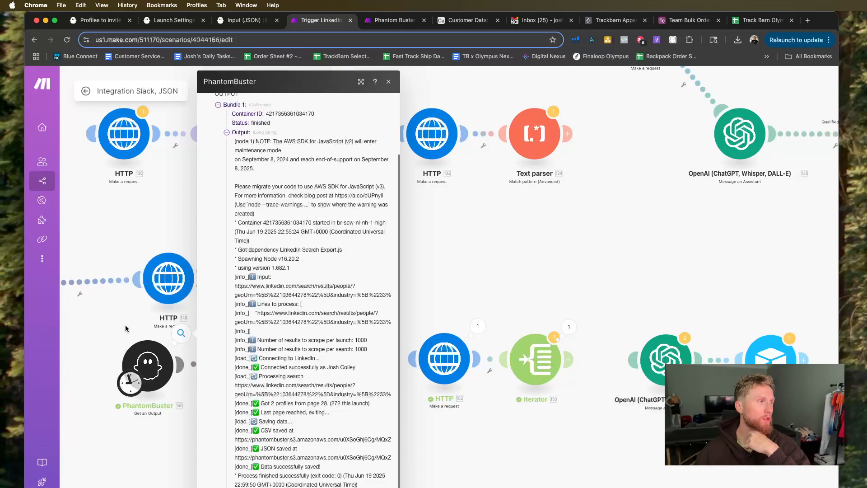
Close the run results, then move the Slack-linked HTTP module up and the PhantomBuster module closer to the Text parser.
left_click(115, 315)
left_click_drag(156, 285, 144, 256)
left_click_drag(133, 352, 156, 342)
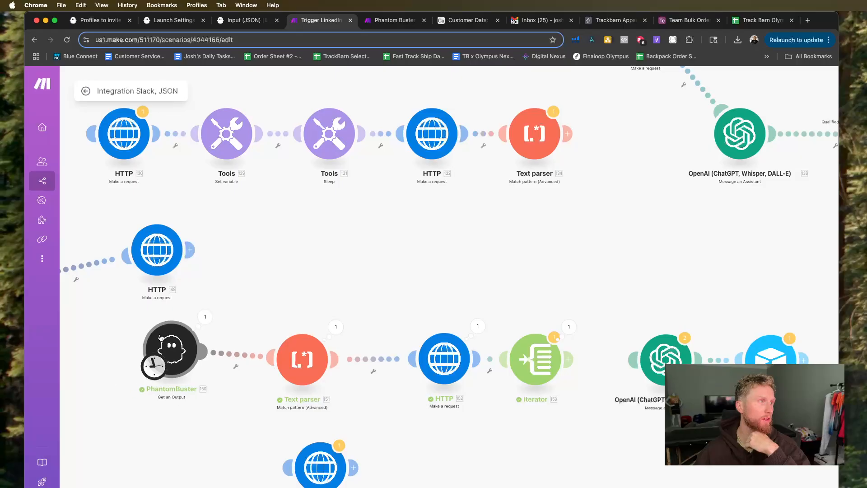
Reopen the PhantomBuster run result and examine its Output log for the saved CSV and JSON links.
left_click(201, 323)
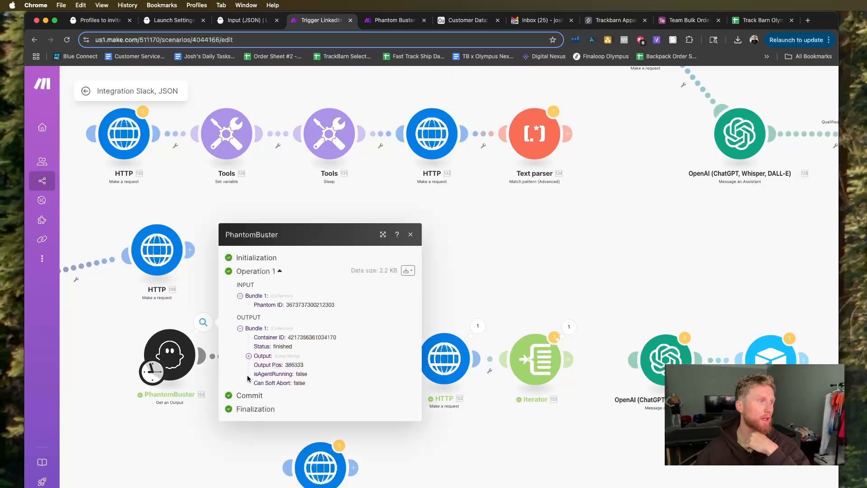
left_click(249, 356)
scroll(280, 374, "down", 3)
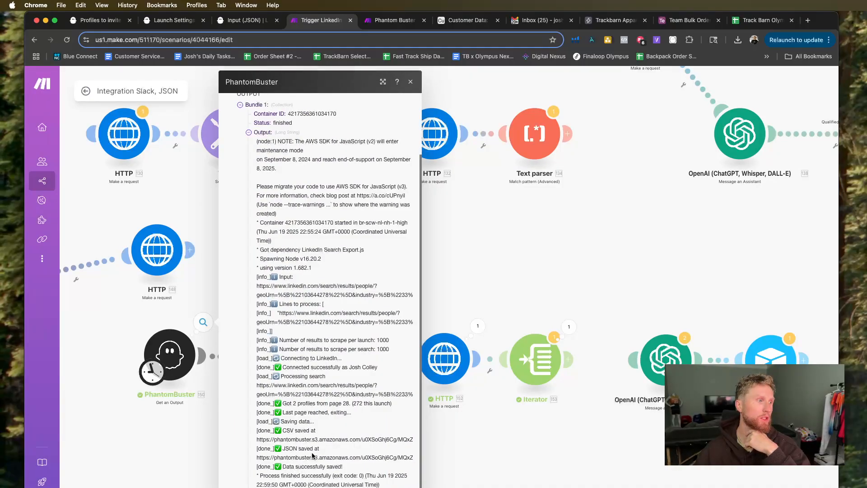
left_click(142, 445)
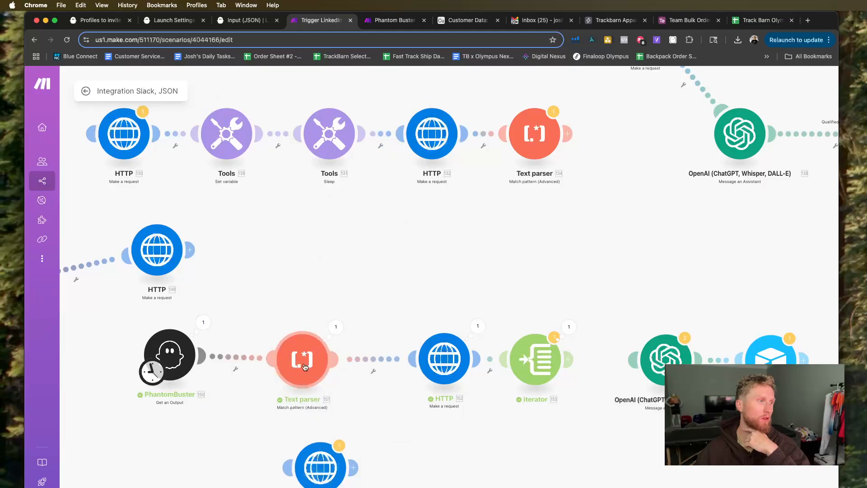
Review the Text parser module's settings, highlighting its regular-expression pattern for the result.json link, and close them unchanged.
left_click(335, 326)
left_click(319, 358)
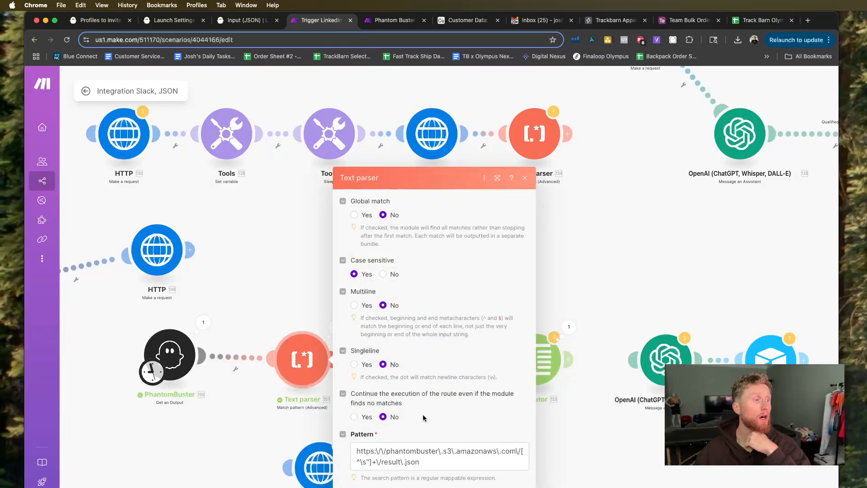
left_click(429, 468)
left_click_drag(428, 468, 351, 454)
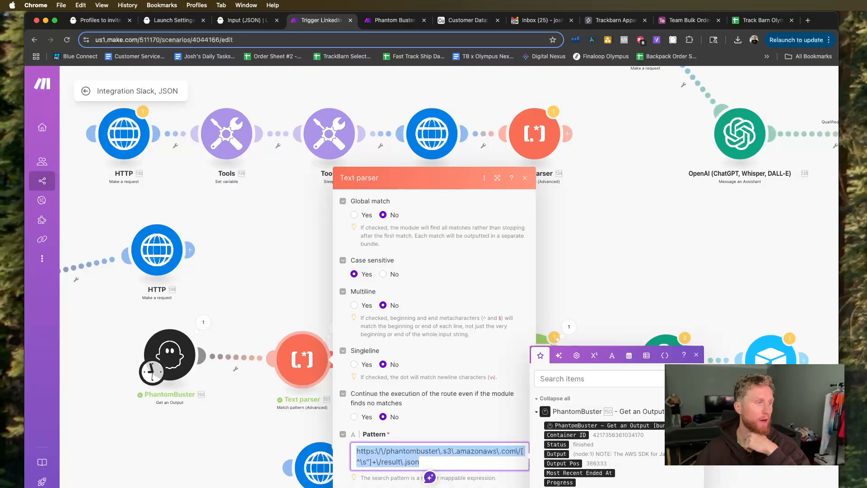
left_click(470, 429)
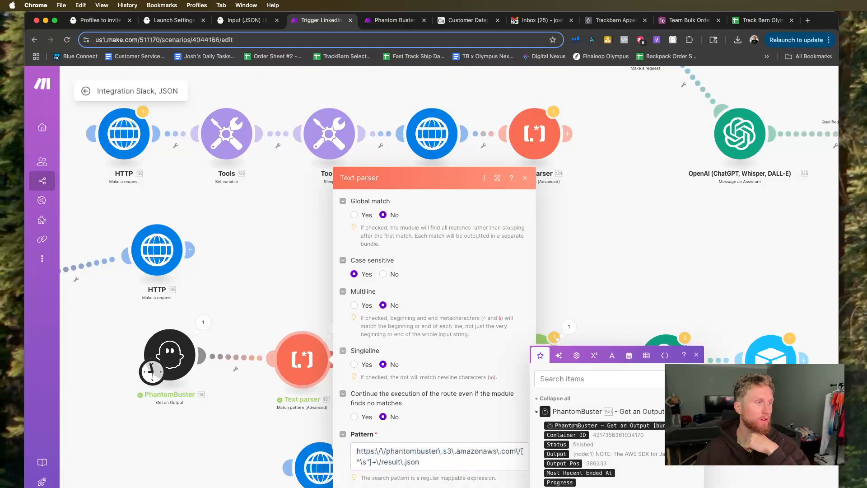
left_click(216, 388)
Review the URL mapping, method, headers and body settings of the HTTP module after the Text parser and leave them unchanged.
left_click(437, 361)
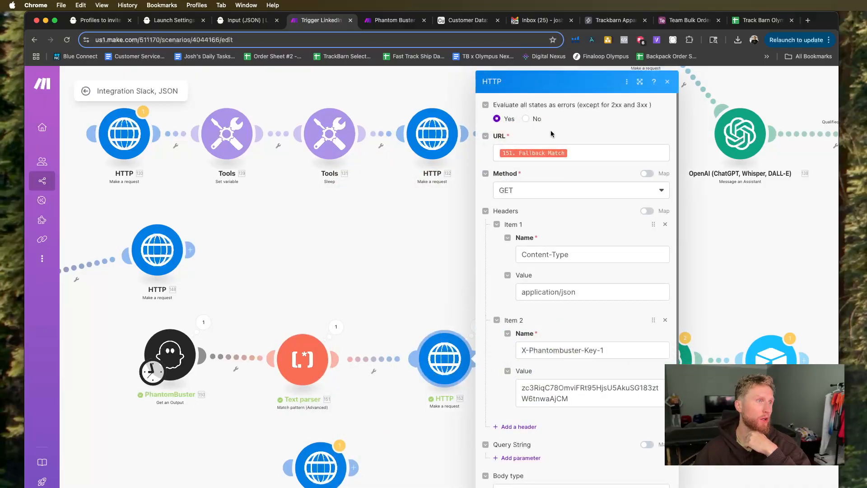
left_click(578, 151)
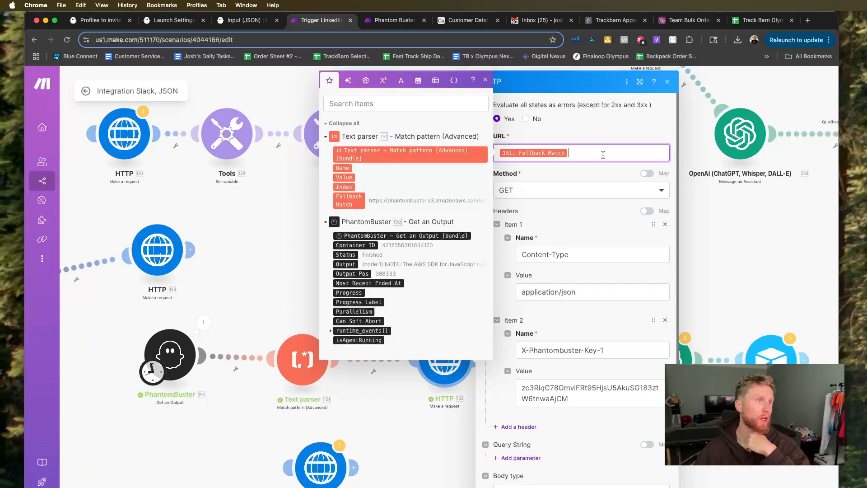
scroll(601, 226, "down", 4)
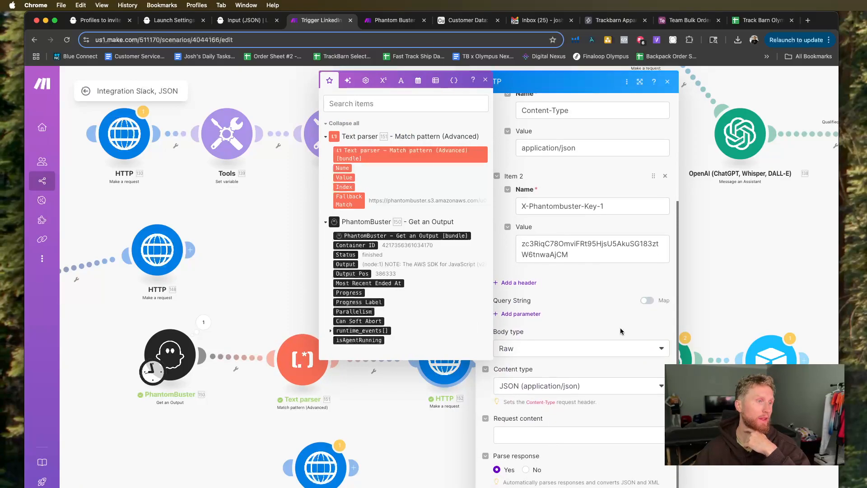
scroll(610, 248, "up", 4)
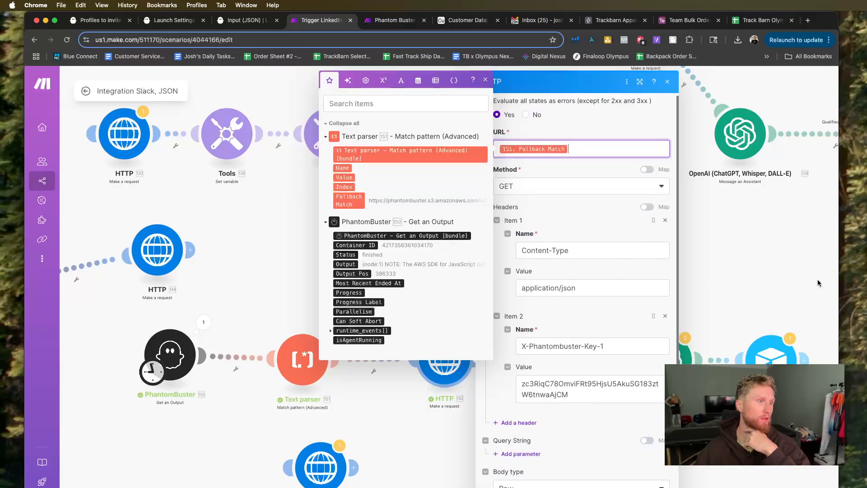
left_click(784, 285)
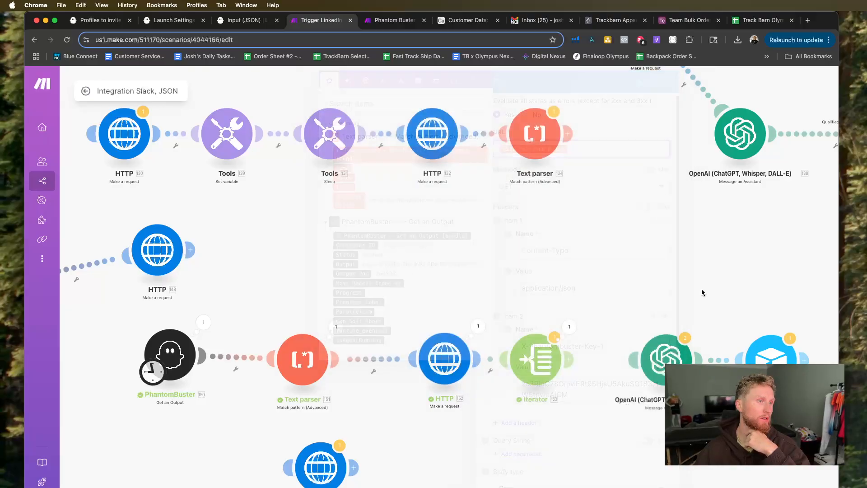
Examine the HTTP module's run result, expanding its request Headers and output Data array down to the last lead's profile fields.
left_click(473, 328)
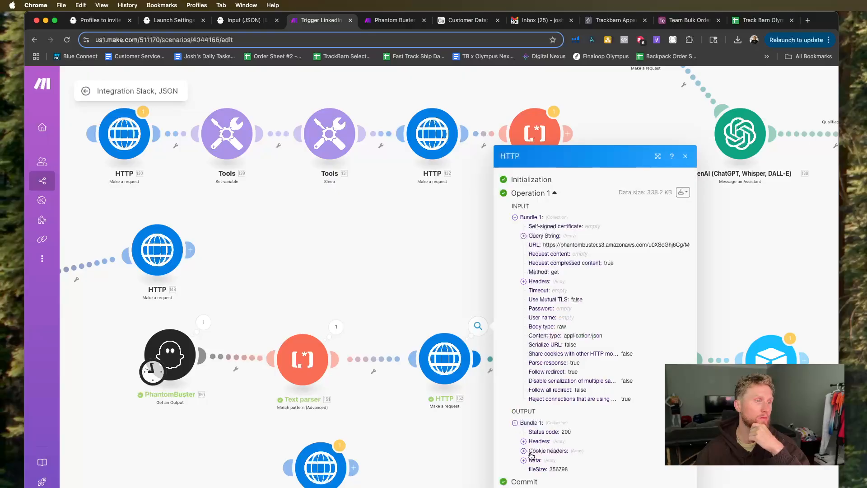
left_click(523, 281)
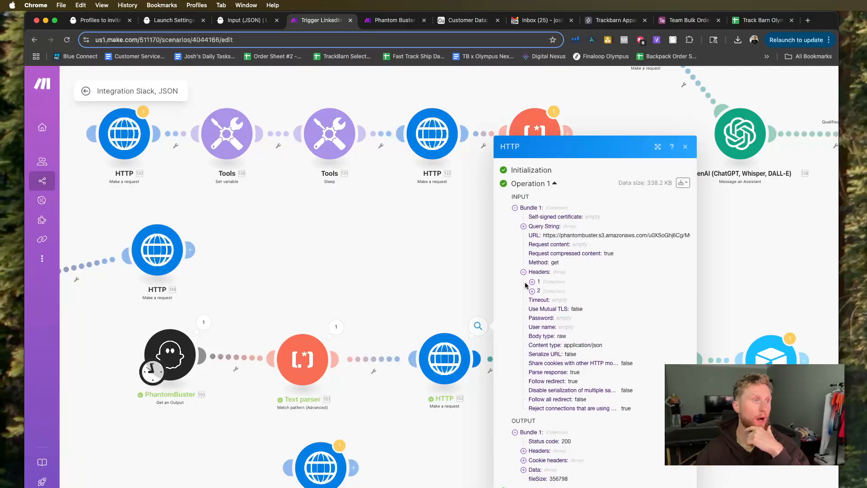
left_click(523, 470)
scroll(542, 438, "down", 5)
scroll(541, 438, "down", 20)
left_click(532, 487)
scroll(547, 449, "down", 5)
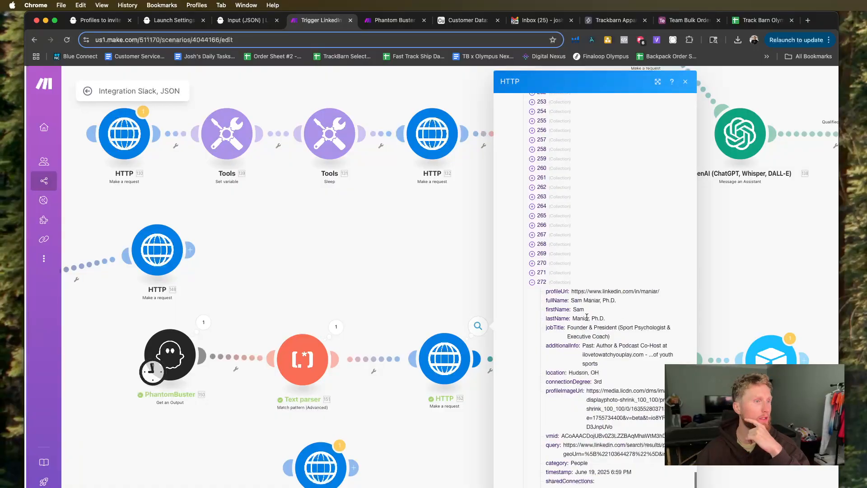
scroll(587, 317, "down", 5)
left_click(478, 282)
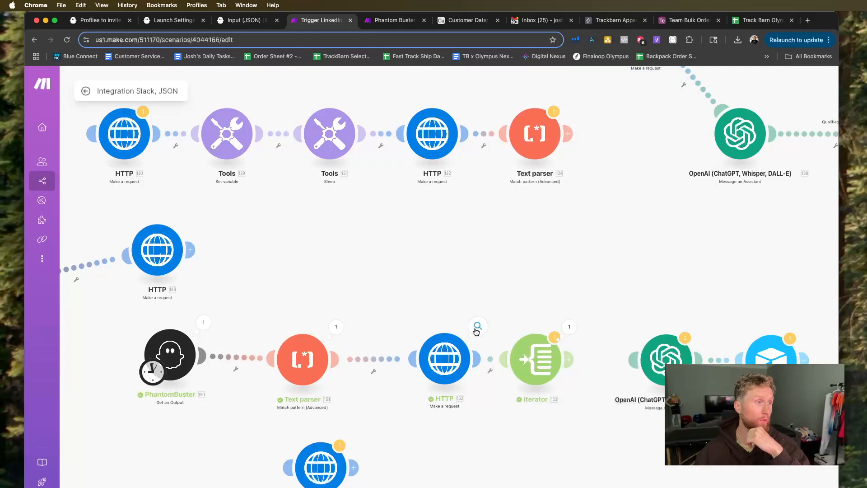
Check the Iterator's output bundles and its Array mapping to the HTTP Data[], and read through the individual lead bundles.
left_click(570, 326)
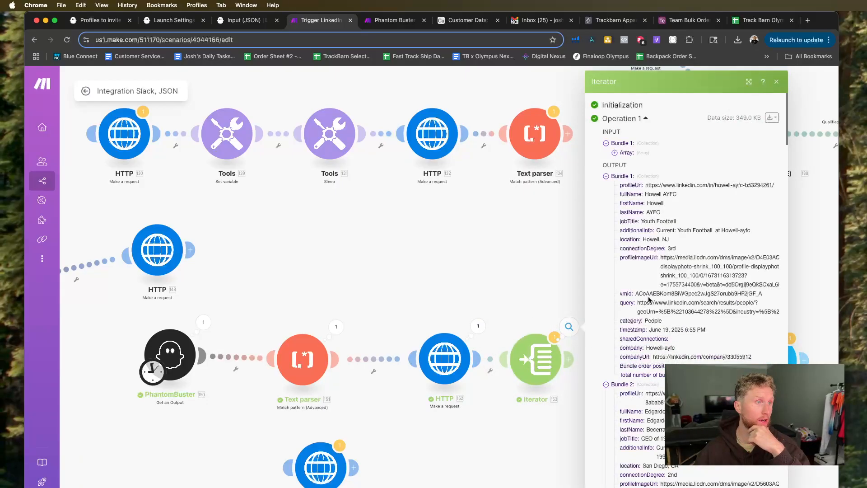
left_click(540, 357)
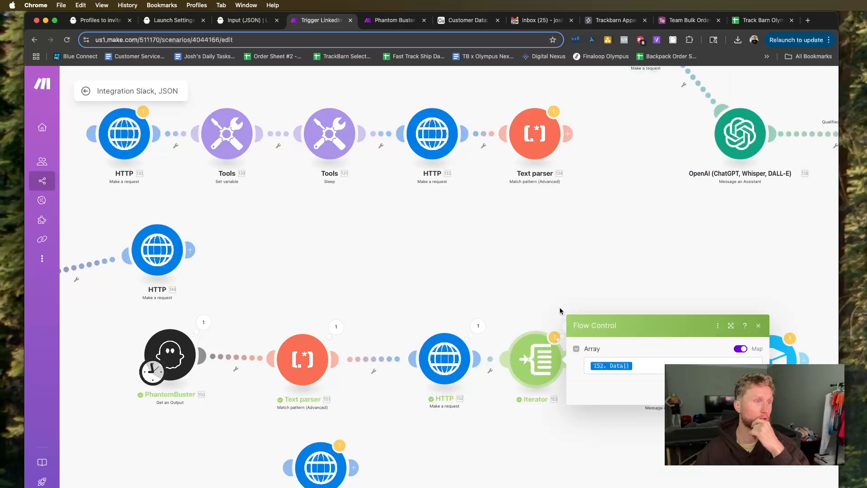
left_click(654, 366)
left_click(612, 275)
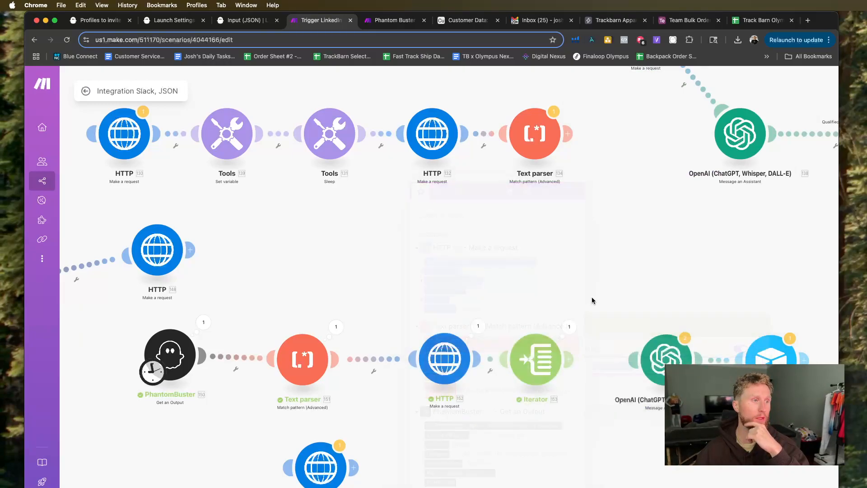
left_click(569, 326)
scroll(632, 315, "down", 3)
scroll(632, 315, "down", 5)
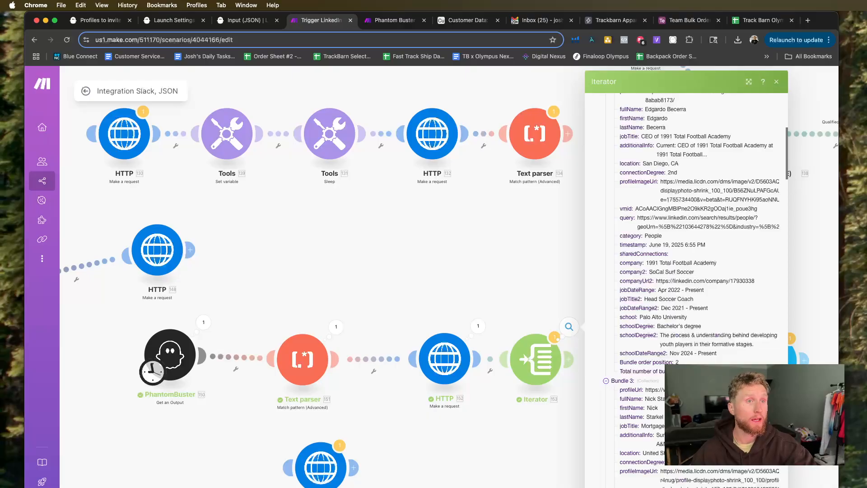
key("super+Tab")
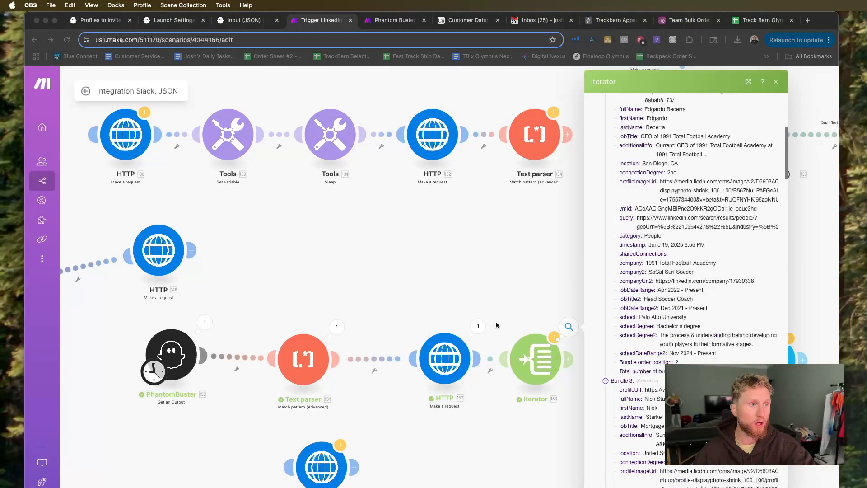
key("super+Tab")
left_click(511, 308)
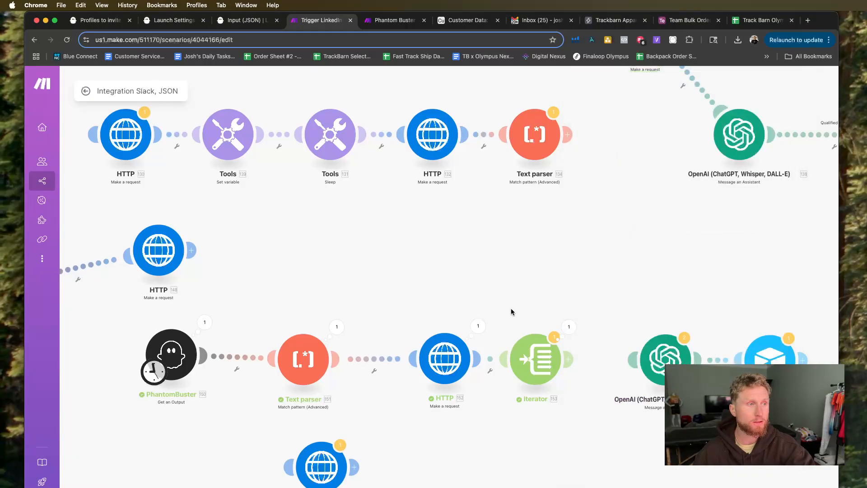
Unlink the Airtable Create a Record module from the OpenAI module and attach it directly to the Iterator.
left_click(726, 358)
left_click(750, 379)
left_click_drag(770, 360, 618, 283)
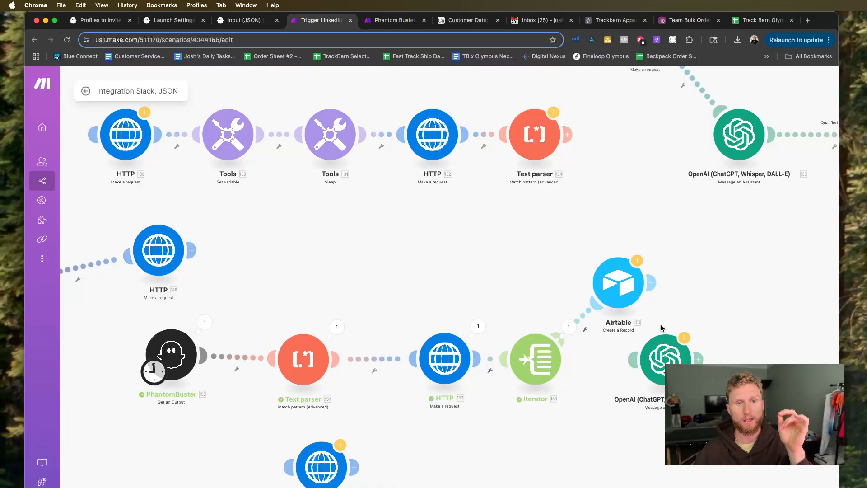
Line up the Slack Watch New Events module with its linked HTTP module above the PhantomBuster route.
scroll(560, 295, "down", 1)
left_click_drag(525, 291, 635, 262)
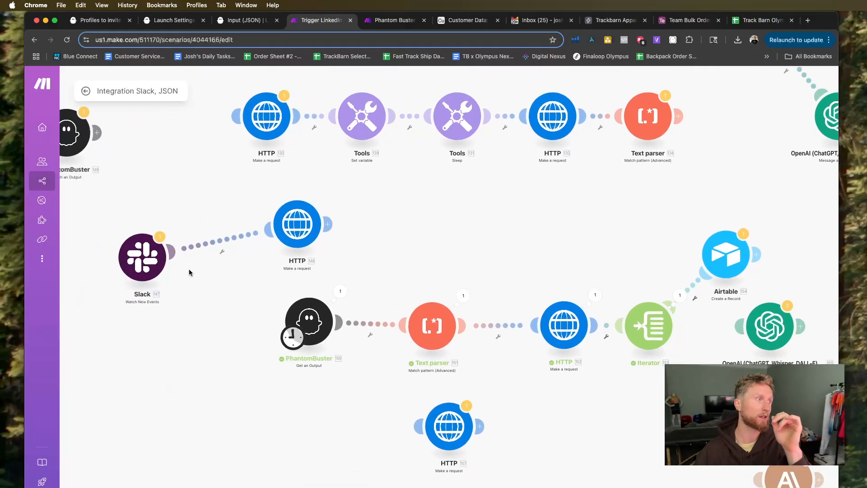
left_click_drag(132, 251, 133, 245)
mouse_move(296, 229)
left_mouse_down()
mouse_move(299, 254)
mouse_move(297, 234)
left_mouse_up()
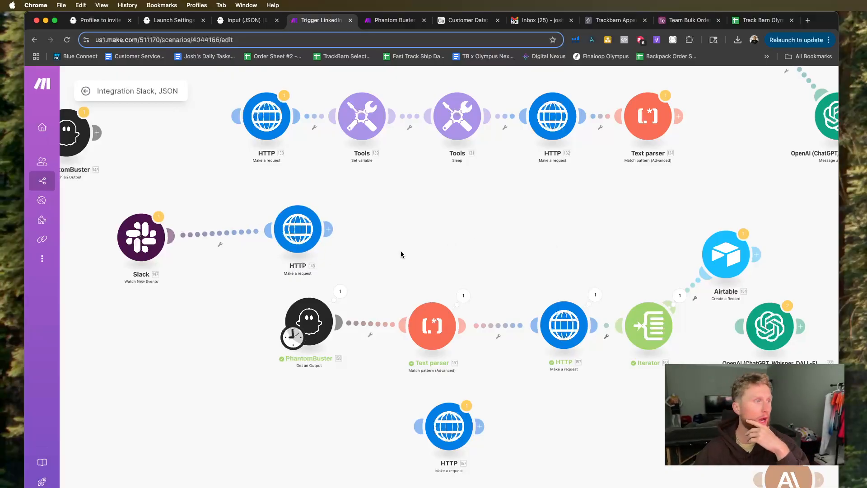
Place the Airtable module directly above the Iterator and move the route's HTTP module closer to the Text parser.
scroll(401, 251, "down", 1)
left_click_drag(466, 236, 434, 243)
left_click_drag(684, 267, 612, 233)
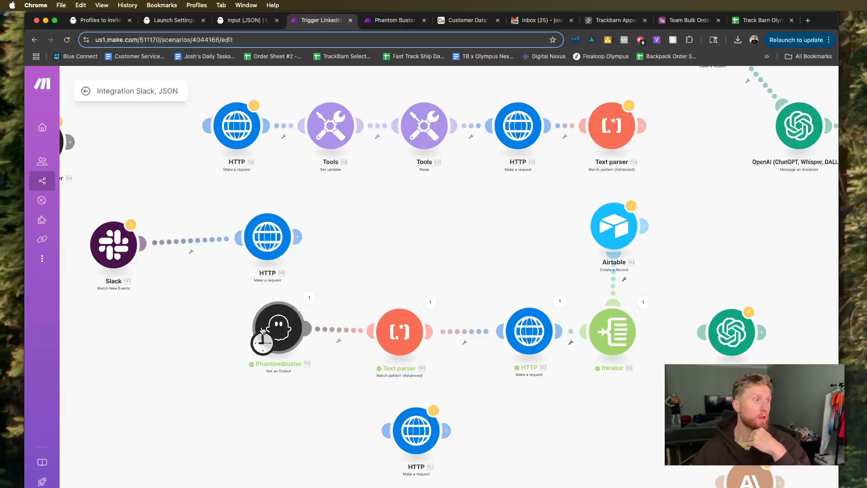
scroll(271, 327, "down", 1)
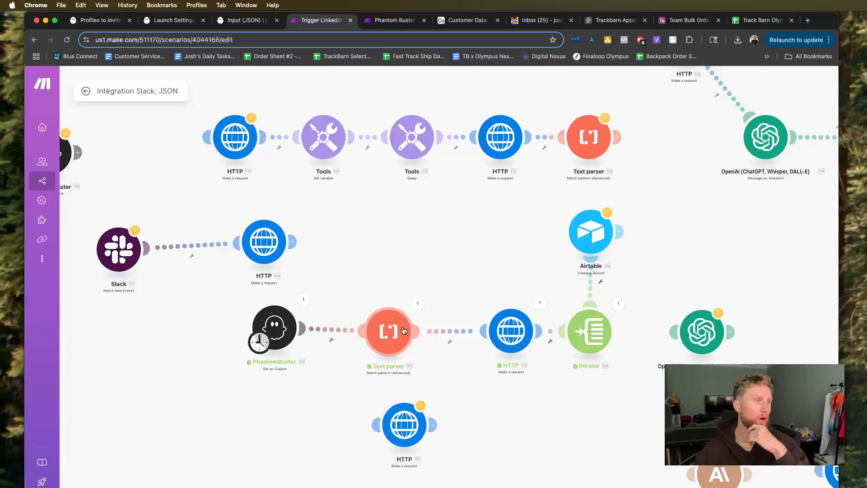
left_click_drag(511, 331, 478, 331)
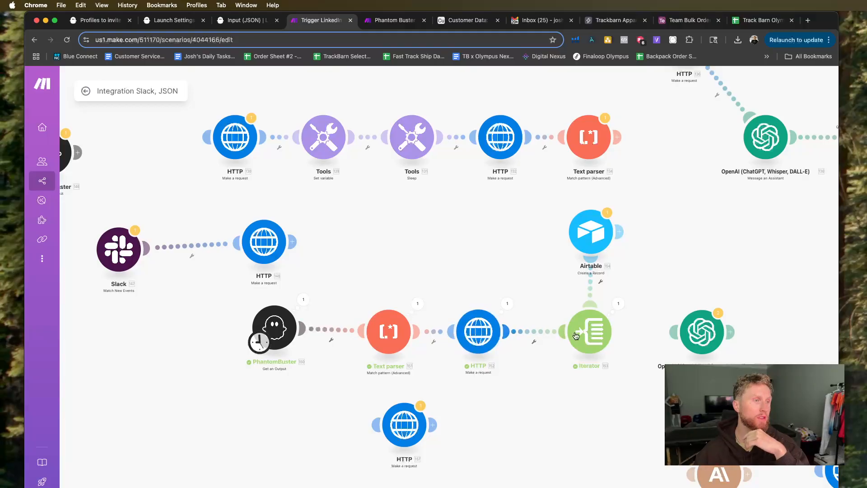
Switch to the Airtable Customer Data base and examine the Cold Leads LinkedIn view's columns from Organization Name through Ice Breaker.
left_click_drag(590, 235, 593, 226)
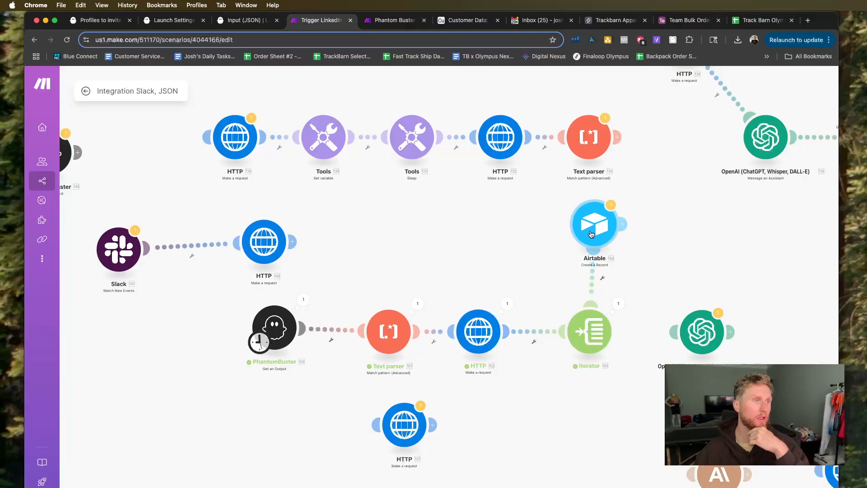
left_click_drag(468, 20, 393, 20)
scroll(404, 201, "up", 5)
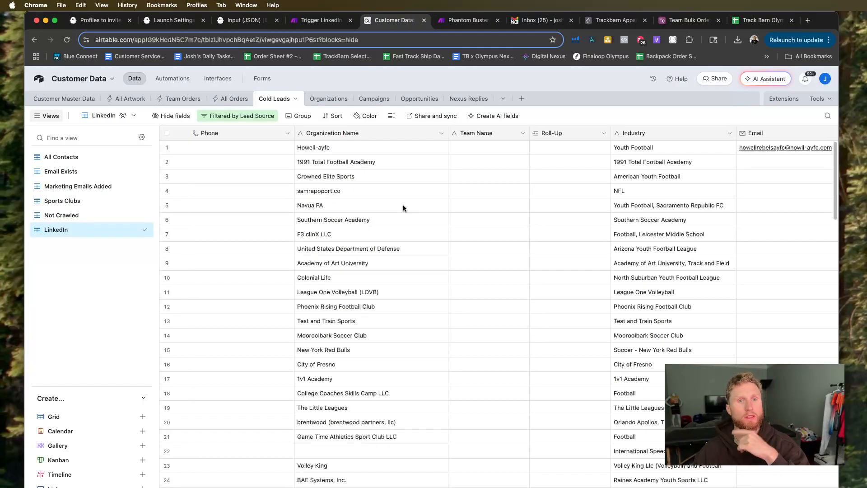
scroll(430, 245, "right", 10)
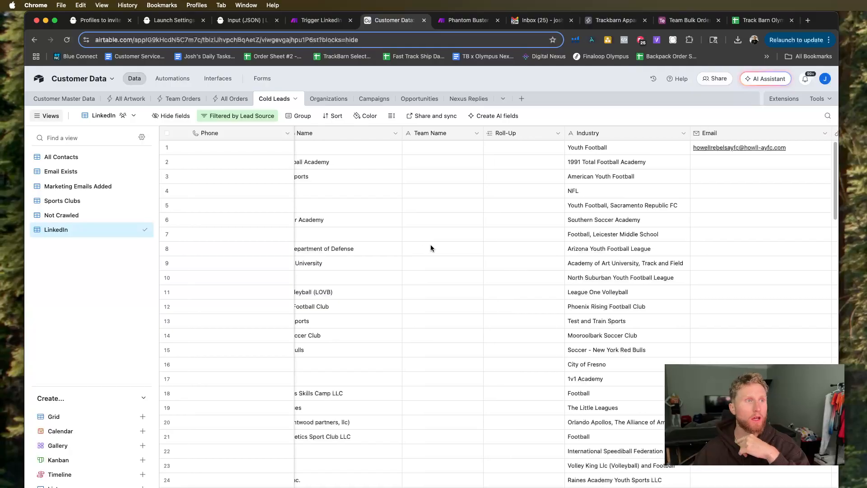
scroll(430, 246, "right", 5)
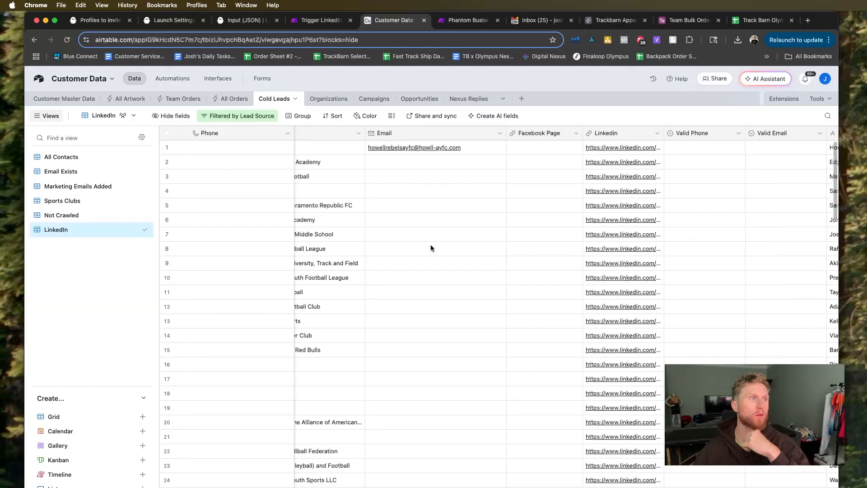
scroll(431, 248, "right", 10)
scroll(431, 248, "right", 15)
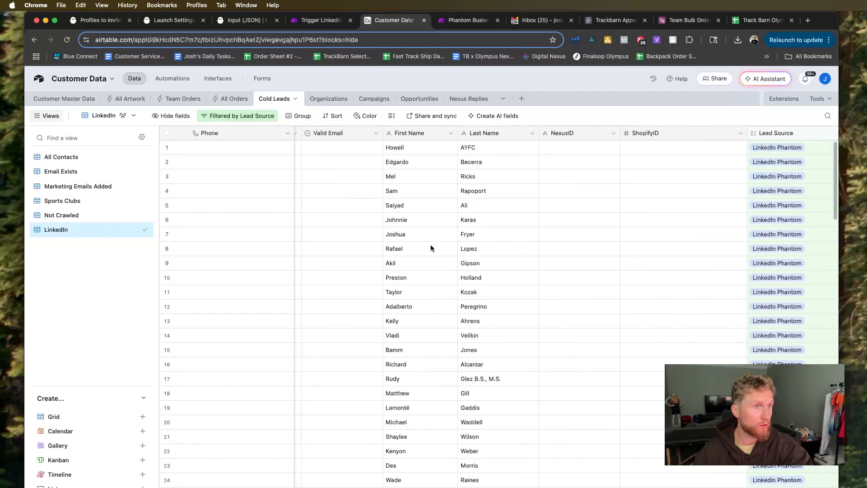
scroll(431, 248, "right", 12)
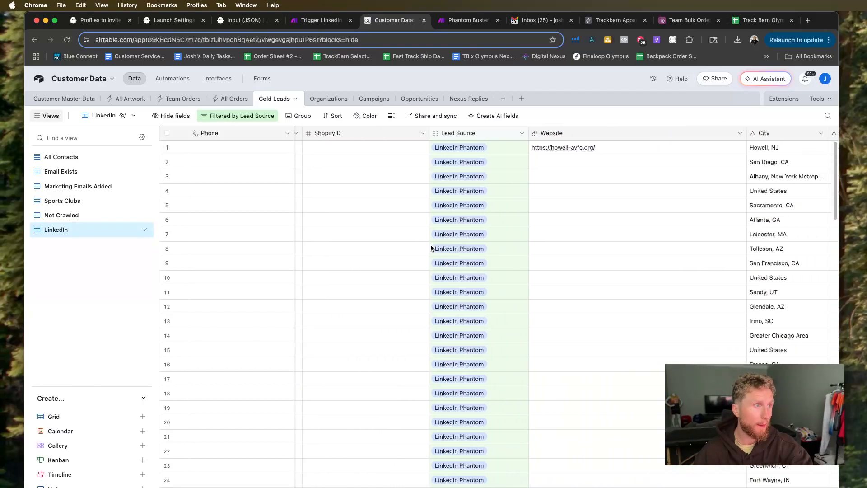
scroll(430, 247, "right", 13)
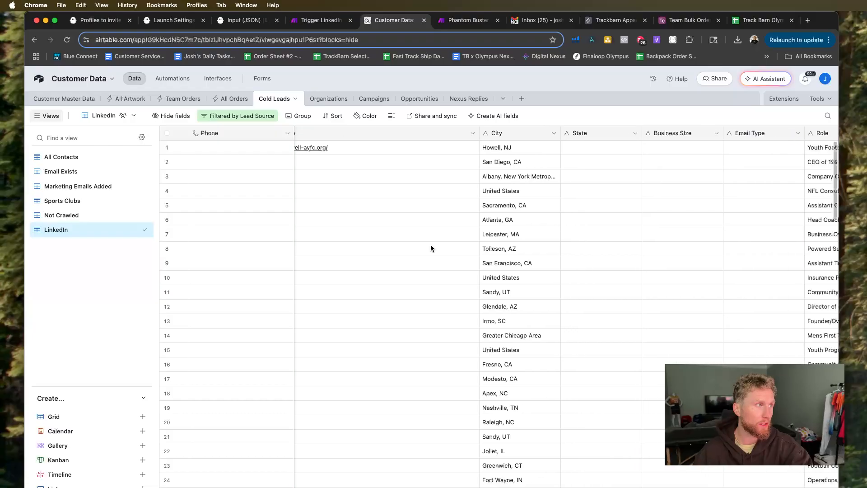
scroll(431, 248, "right", 4)
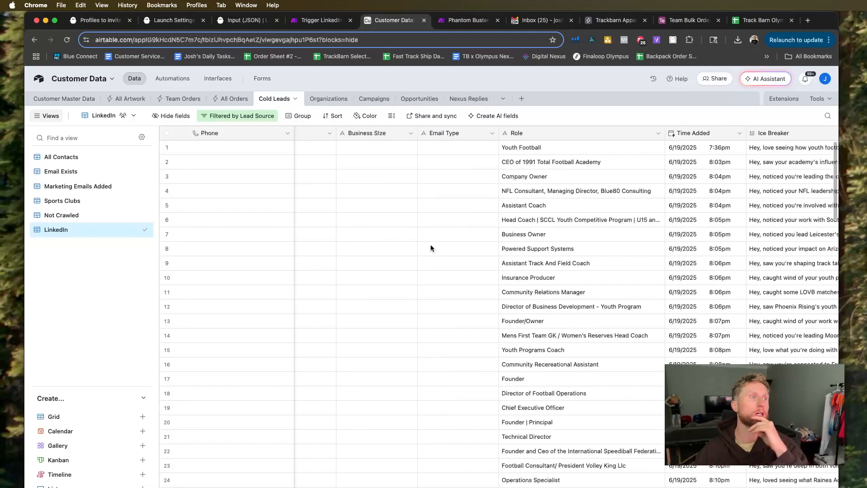
scroll(431, 247, "right", 10)
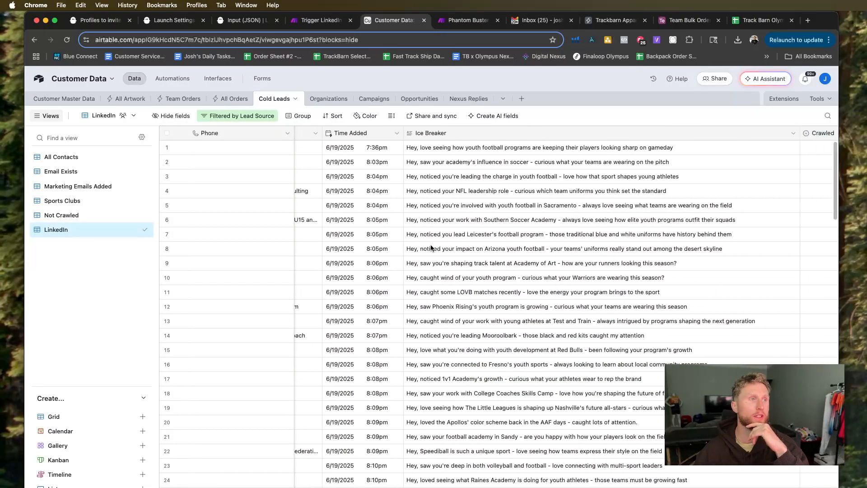
Review the Linkedin and name columns of the lead records, followed by the Role, Ice Breaker, Lead Fit, GPT Thread and Invite Sent columns.
scroll(431, 247, "left", 20)
scroll(430, 248, "left", 9)
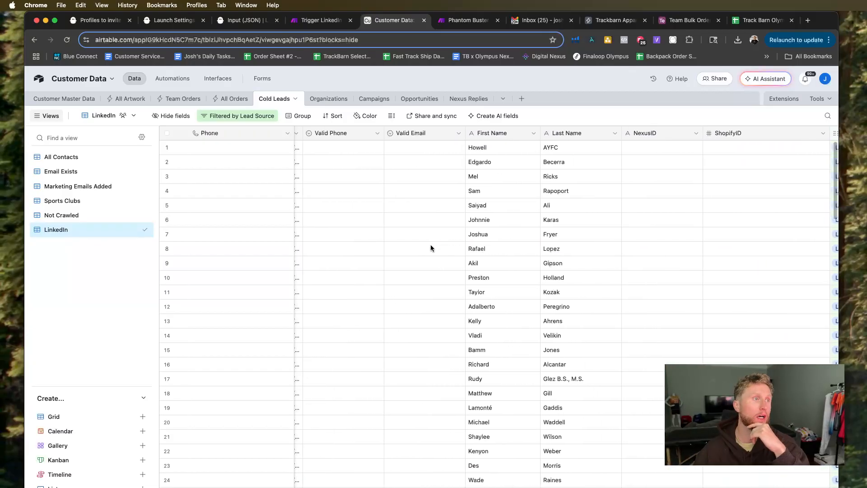
scroll(431, 248, "left", 20)
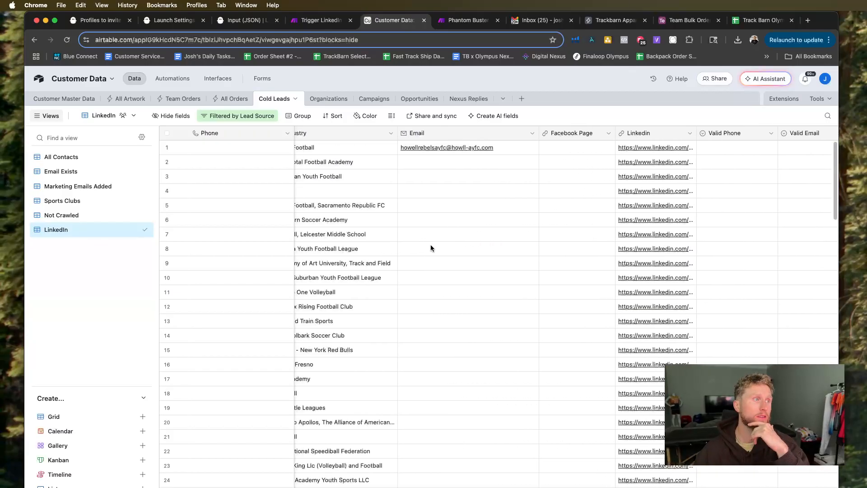
scroll(430, 248, "right", 20)
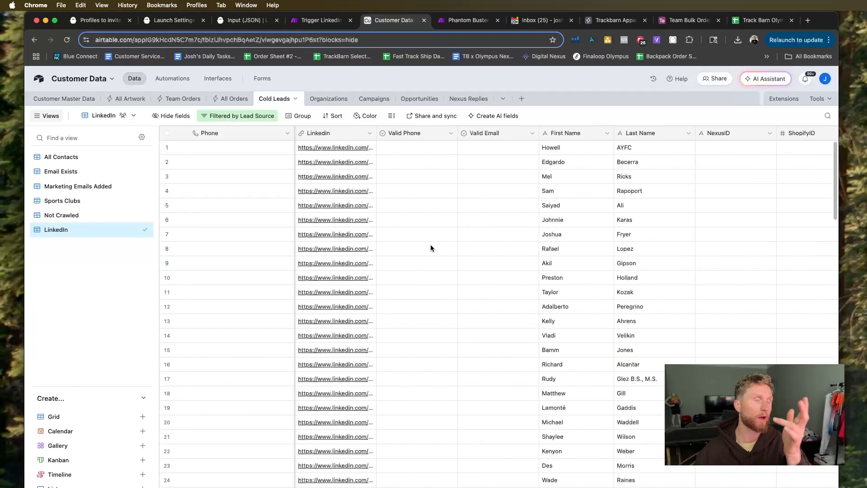
scroll(431, 248, "down", 15)
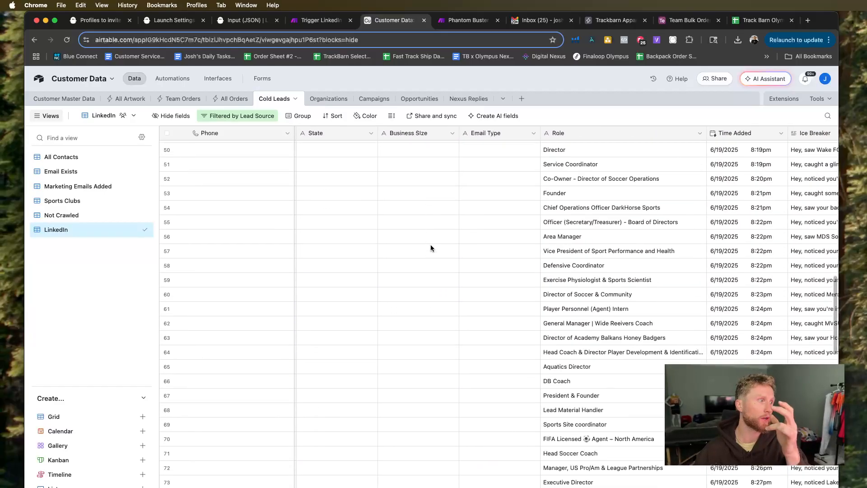
scroll(430, 248, "up", 15)
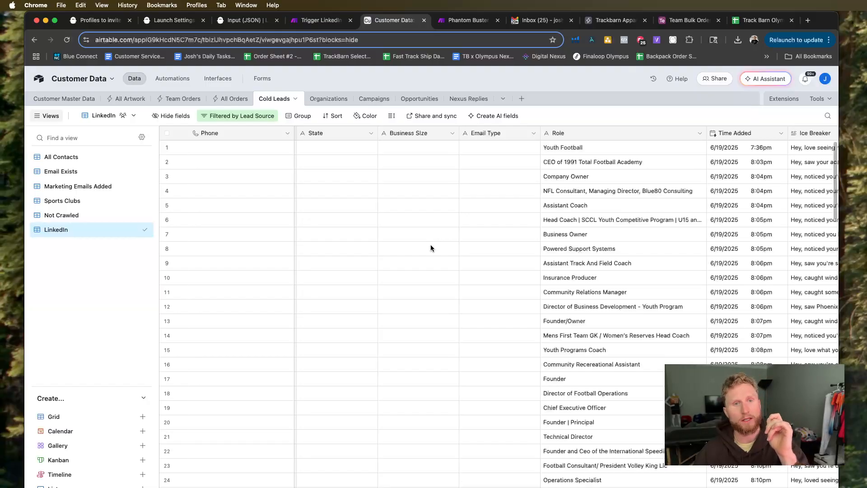
scroll(430, 247, "right", 20)
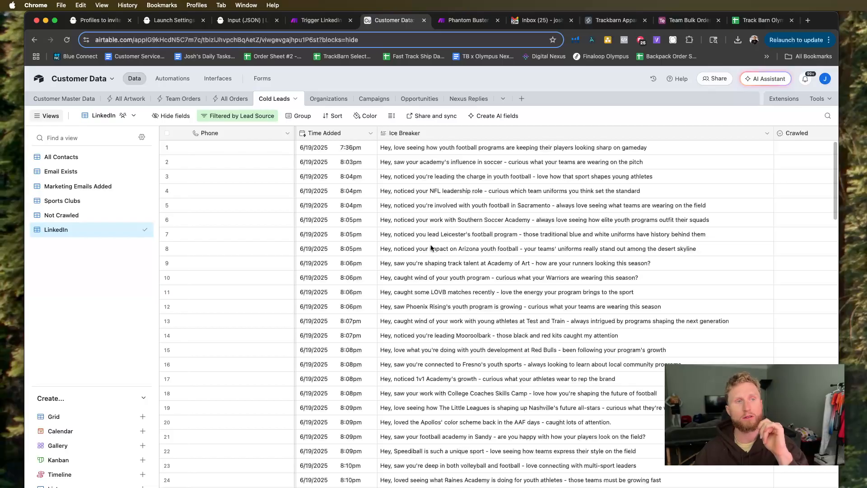
scroll(431, 248, "right", 8)
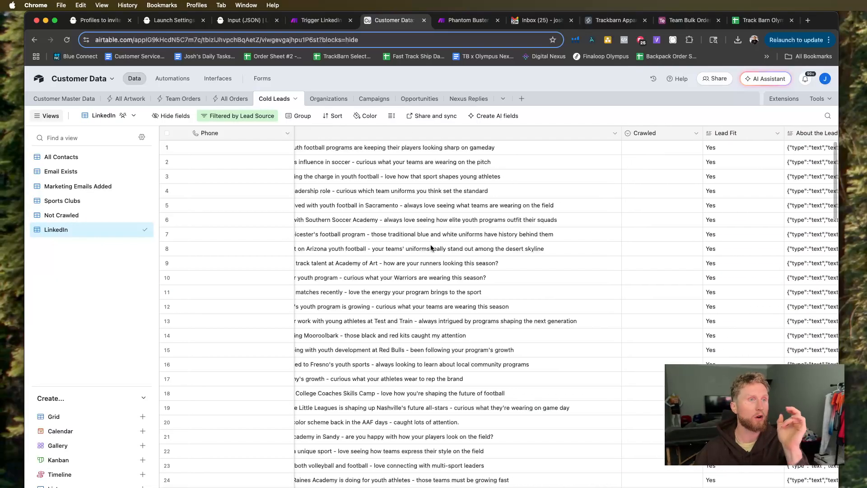
scroll(430, 244, "right", 6)
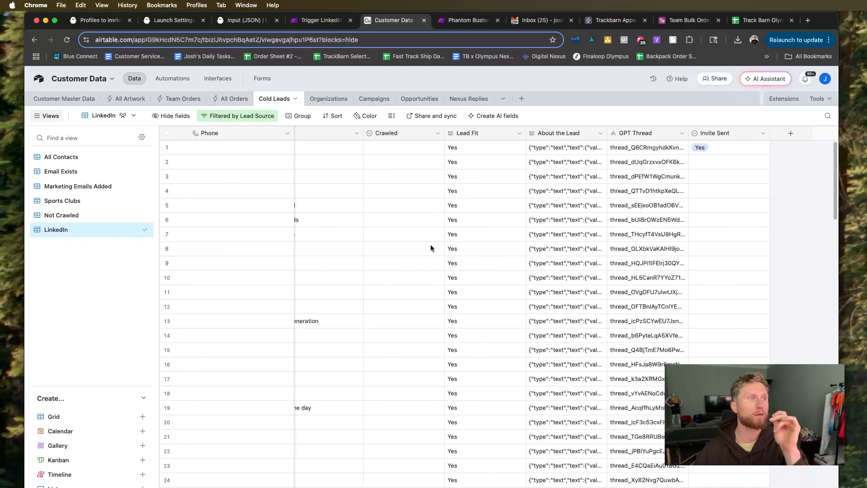
Go back over the First Name, Last Name, Lead Source, City and Role columns of the LinkedIn leads.
scroll(431, 247, "left", 6)
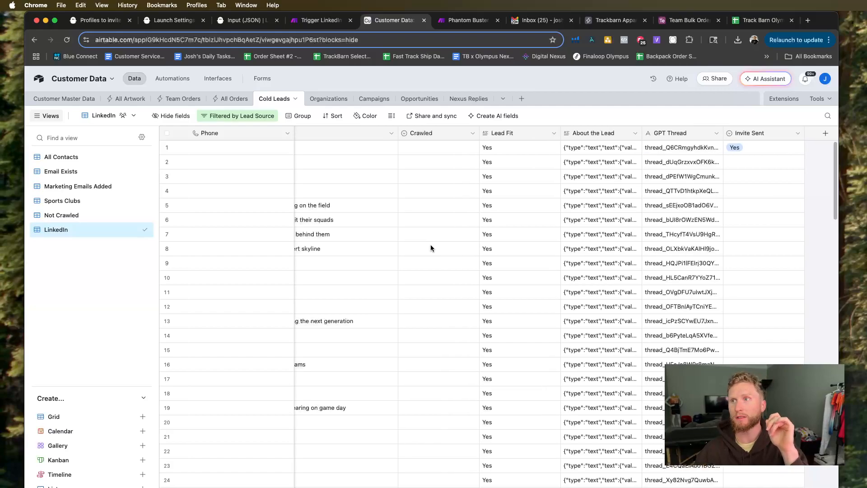
scroll(430, 247, "left", 10)
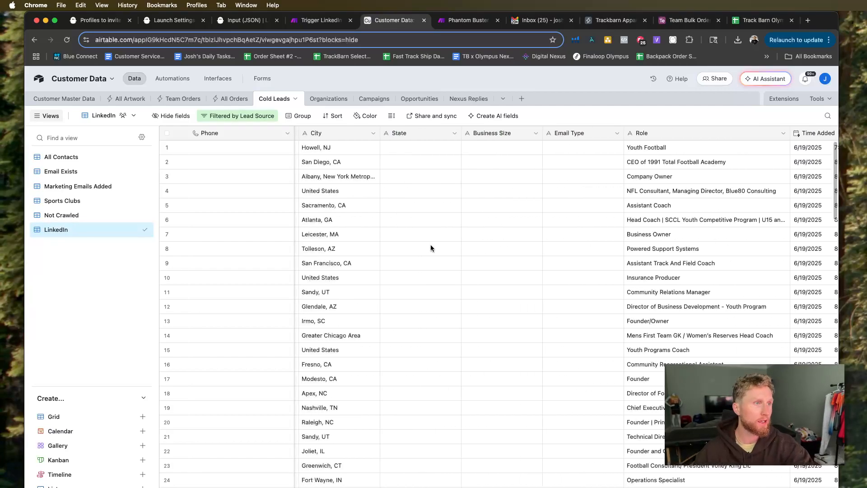
scroll(430, 245, "left", 10)
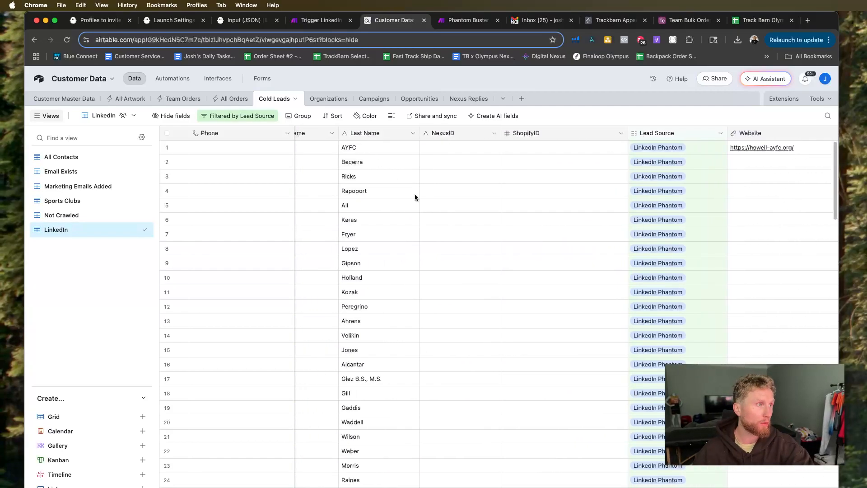
scroll(429, 205, "left", 5)
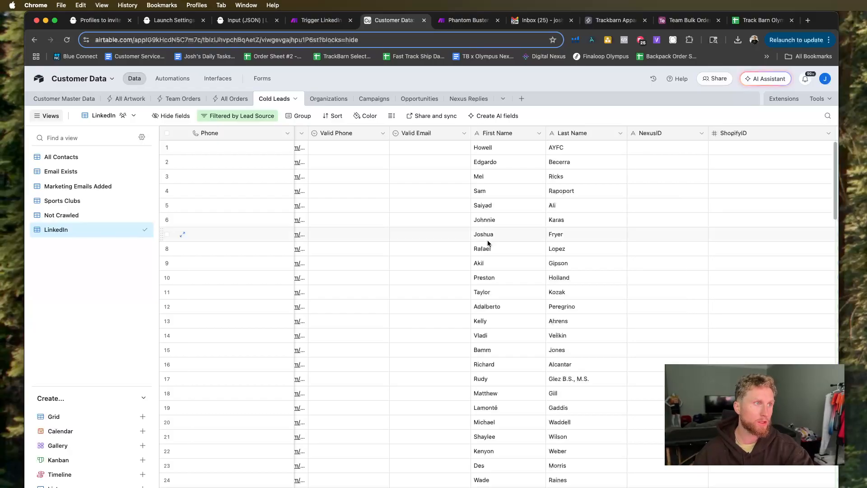
scroll(488, 243, "right", 3)
scroll(488, 243, "right", 2)
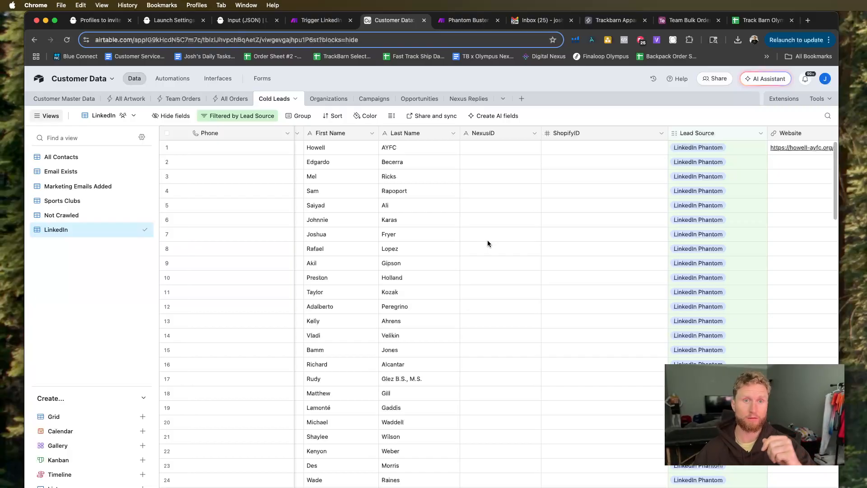
scroll(487, 243, "right", 10)
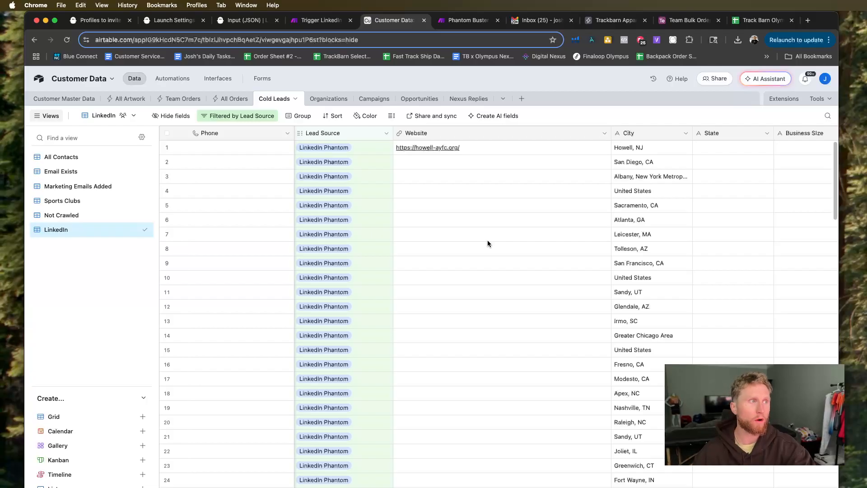
scroll(487, 243, "right", 8)
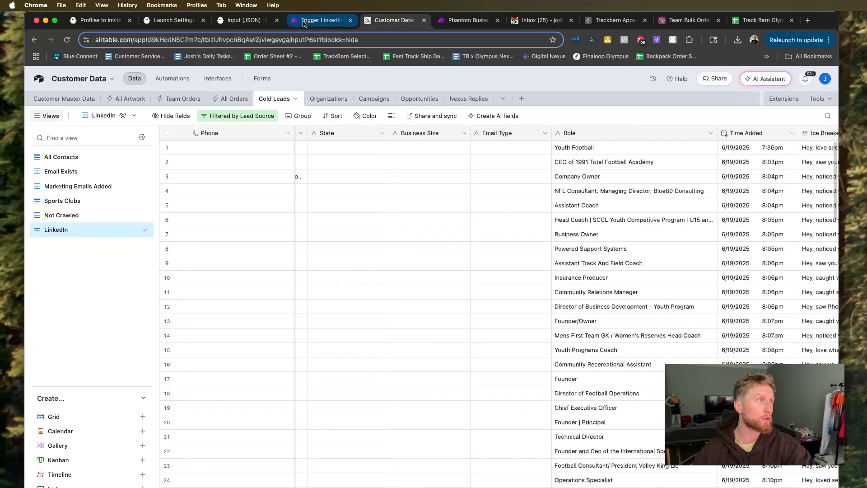
Switch back to the Make scenario and insert the OpenAI Message an Assistant module between the Iterator and the Airtable module.
left_click(321, 20)
left_click_drag(587, 227, 749, 253)
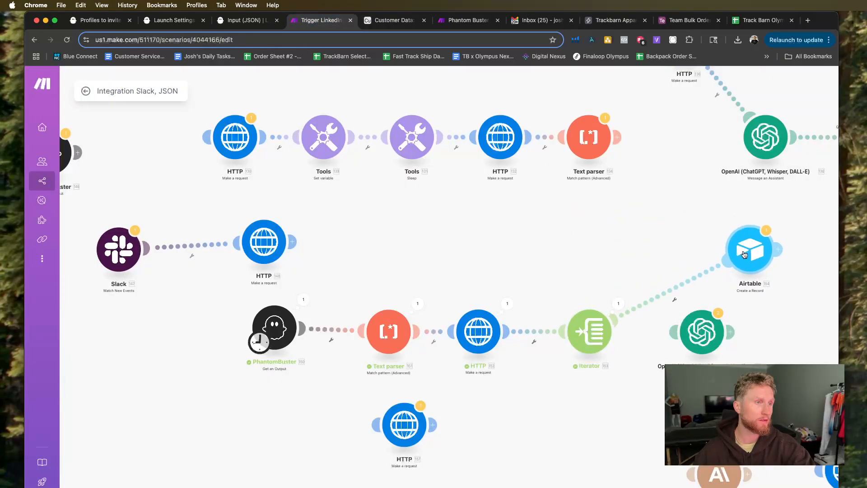
left_click_drag(702, 339, 676, 297)
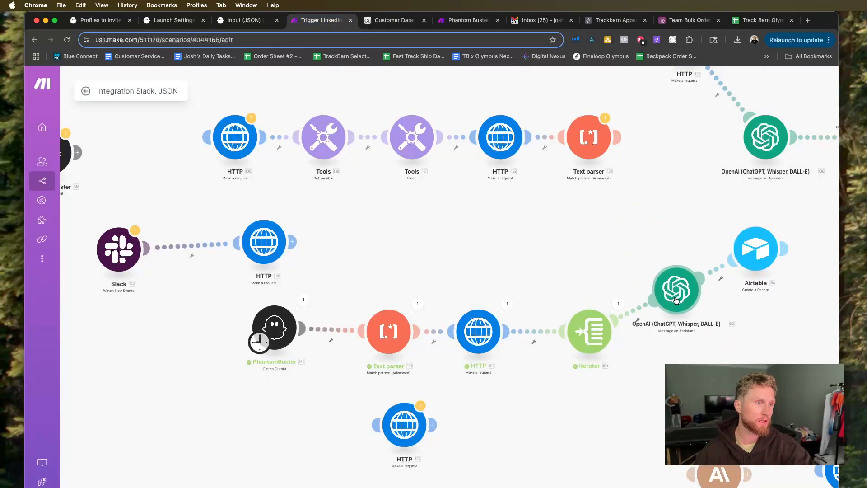
Open the OpenAI module's settings and read the lead qualification instructions and questions in its Message prompt.
left_click(676, 297)
scroll(571, 362, "down", 3)
scroll(556, 316, "down", 3)
scroll(551, 280, "up", 2)
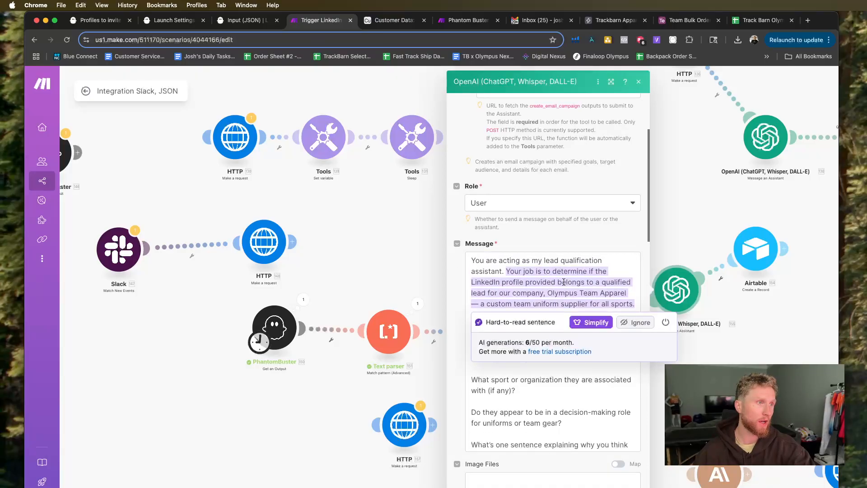
scroll(587, 352, "down", 1)
left_click(546, 411)
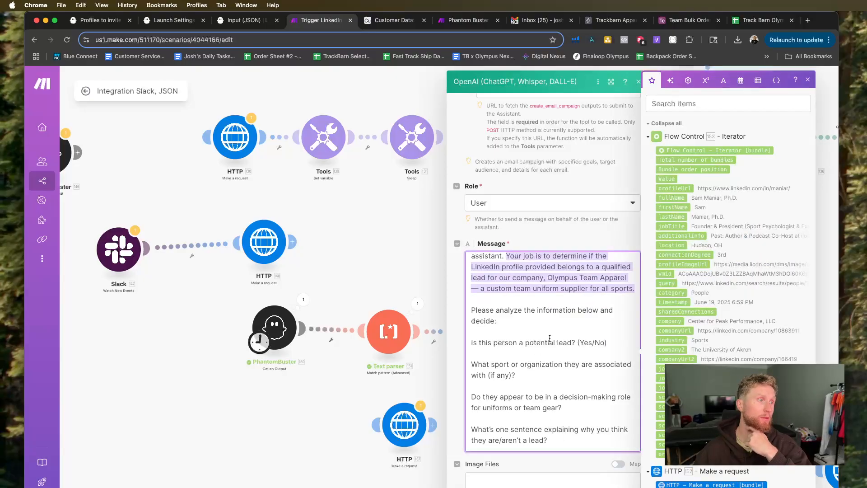
scroll(550, 338, "down", 1)
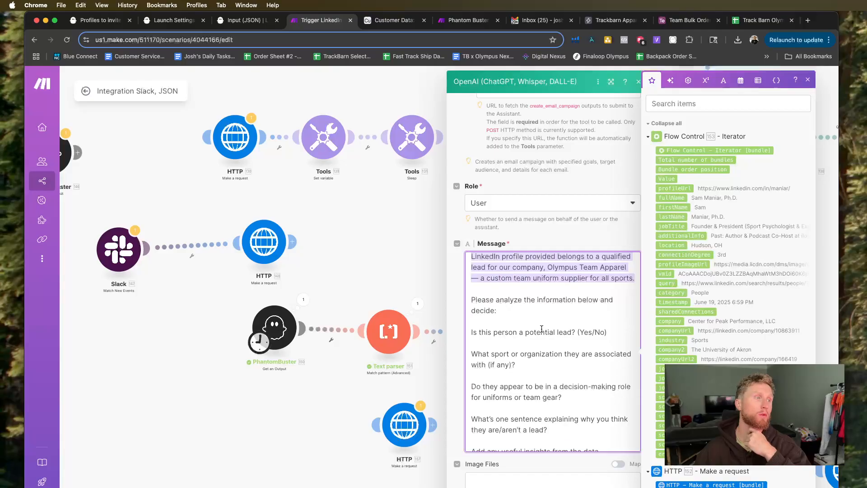
scroll(541, 329, "down", 1)
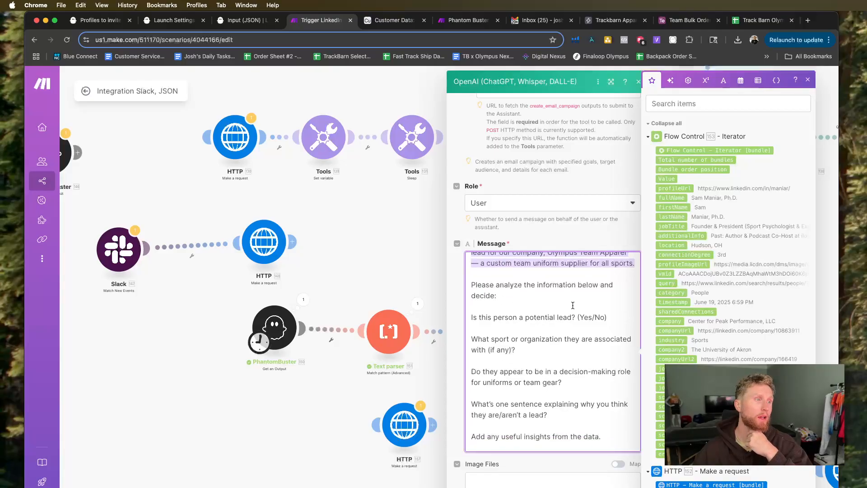
scroll(529, 293, "down", 2)
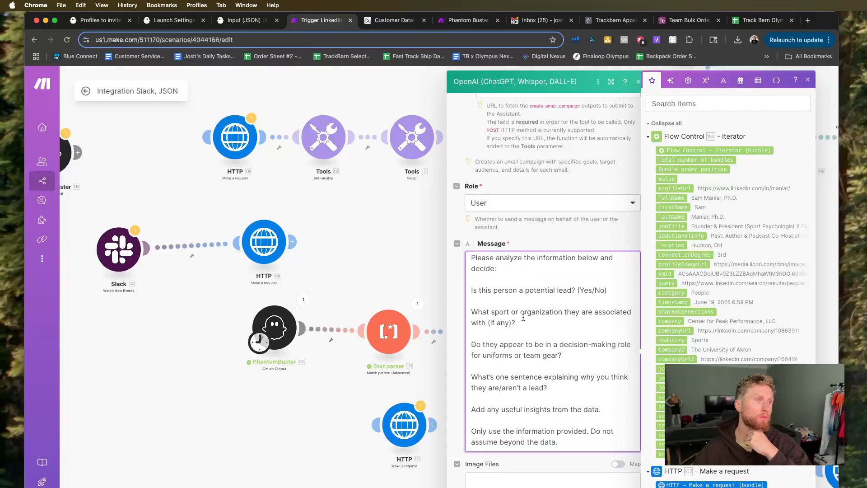
Check the Message prompt's icebreaker instruction, the LinkedIn details mapped from the Iterator and the requested JSON output fields.
scroll(546, 330, "down", 1)
scroll(531, 345, "down", 10)
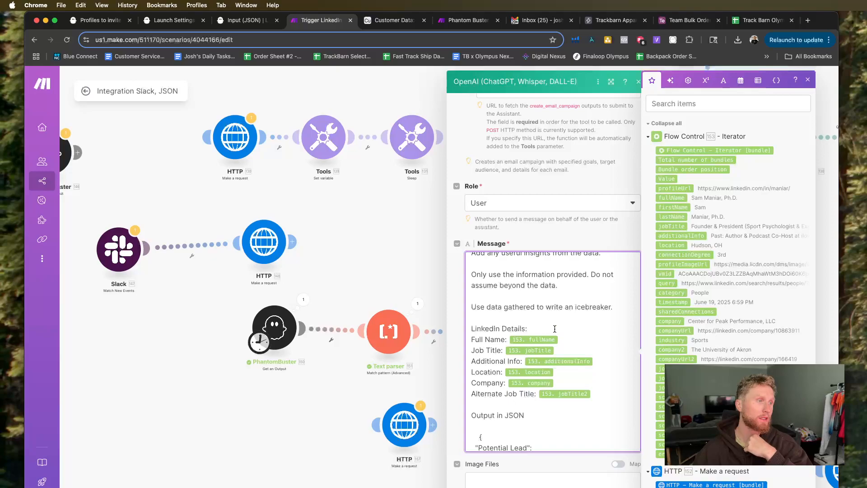
scroll(578, 378, "down", 2)
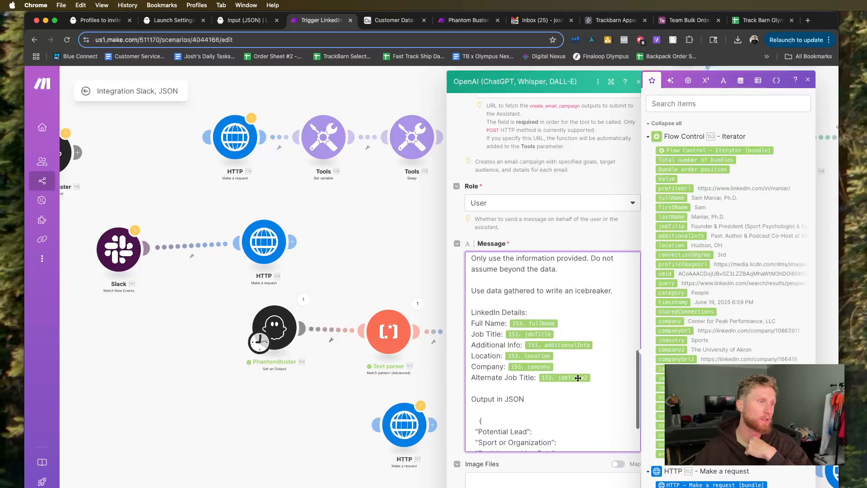
scroll(548, 375, "down", 3)
scroll(547, 375, "down", 3)
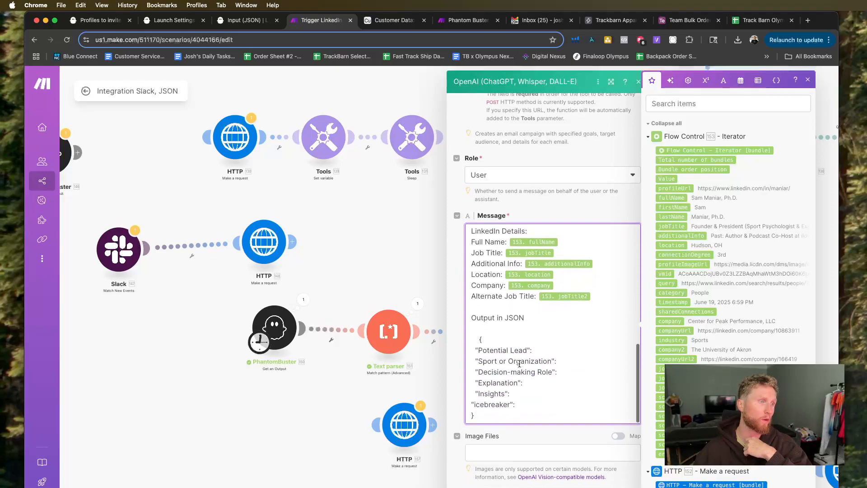
scroll(550, 393, "down", 1)
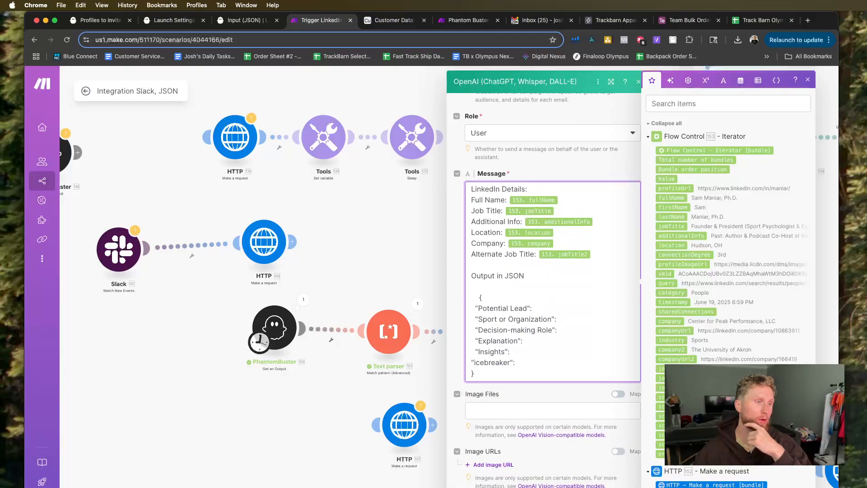
Close the OpenAI module's settings and reposition the OpenAI and Airtable modules farther apart on the canvas.
key("Escape")
left_click_drag(671, 296, 715, 328)
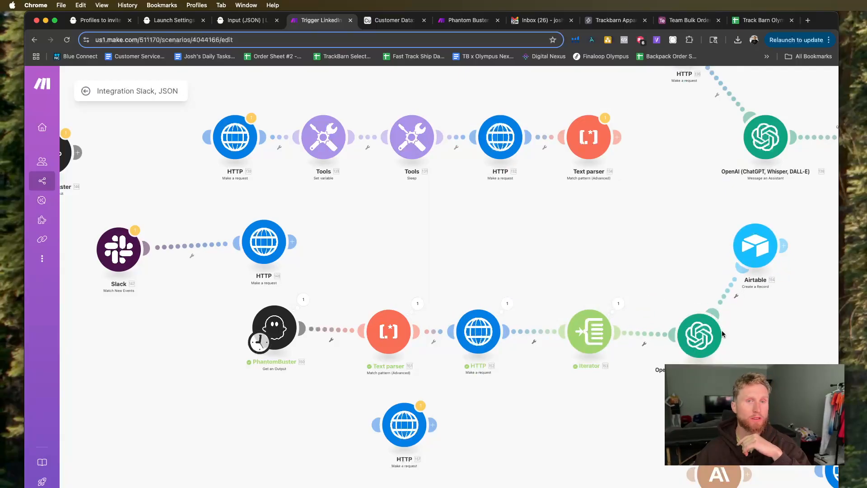
left_click_drag(751, 253, 768, 252)
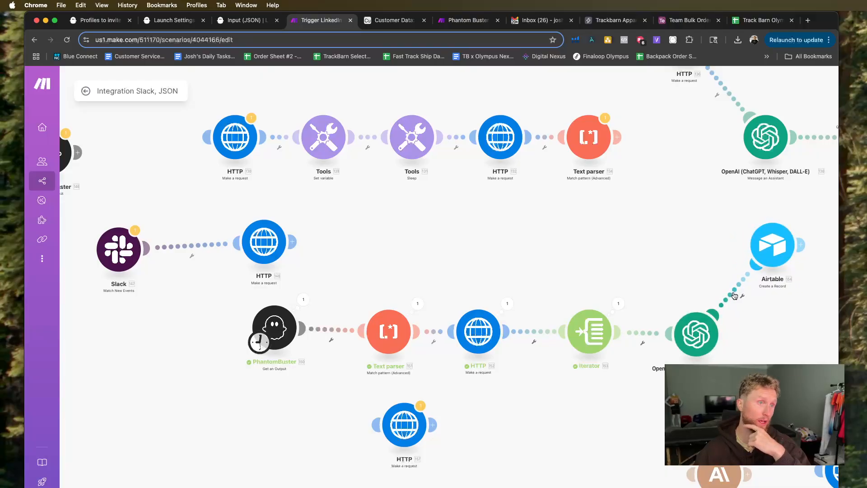
left_click(746, 275)
left_click(763, 201)
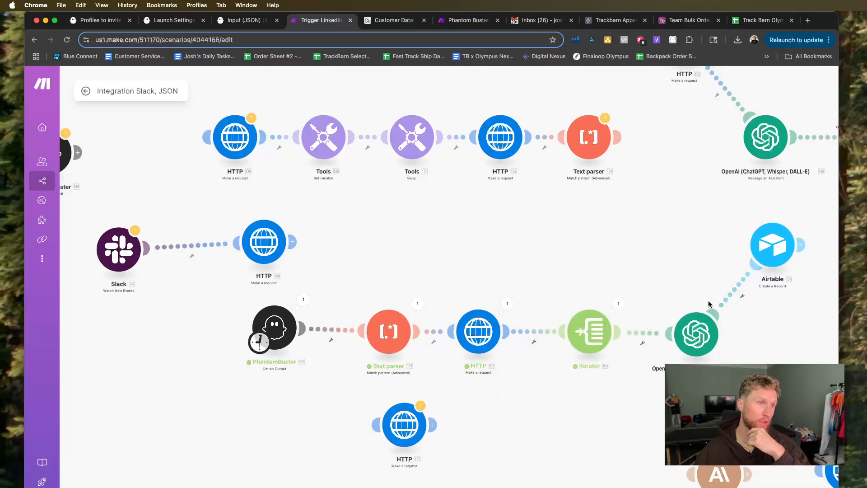
scroll(709, 301, "down", 2)
left_click_drag(750, 317, 689, 320)
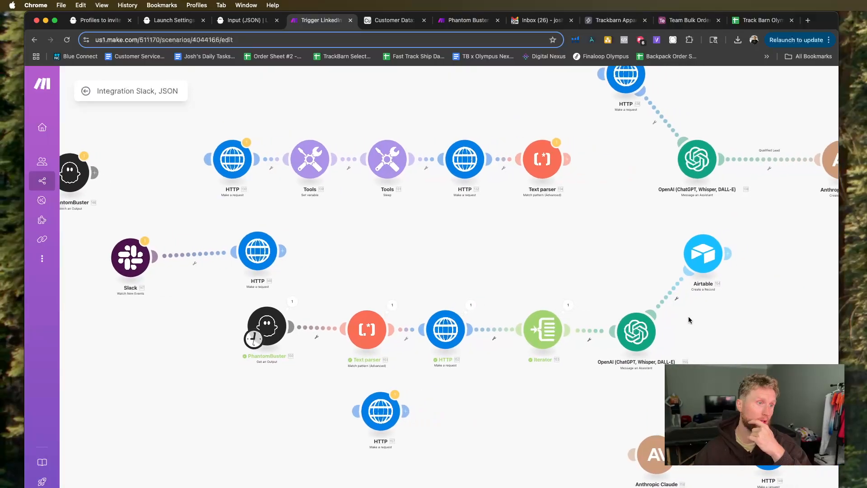
left_click(676, 298)
left_click(632, 298)
Reopen the OpenAI module's settings, review the Message prompt down to its JSON output fields and close the settings.
left_click(633, 331)
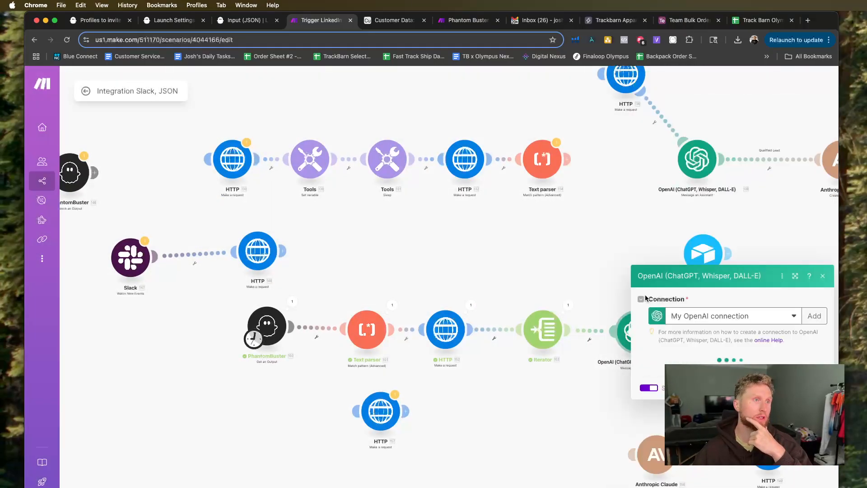
scroll(732, 271, "down", 15)
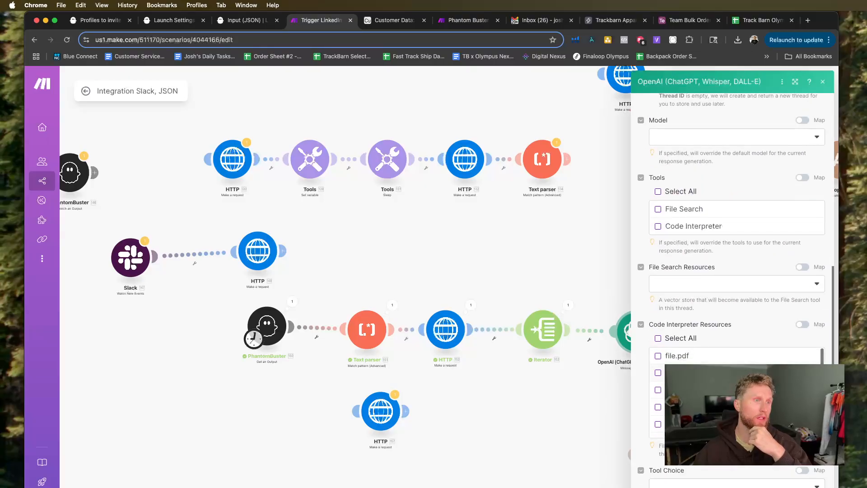
scroll(701, 331, "up", 10)
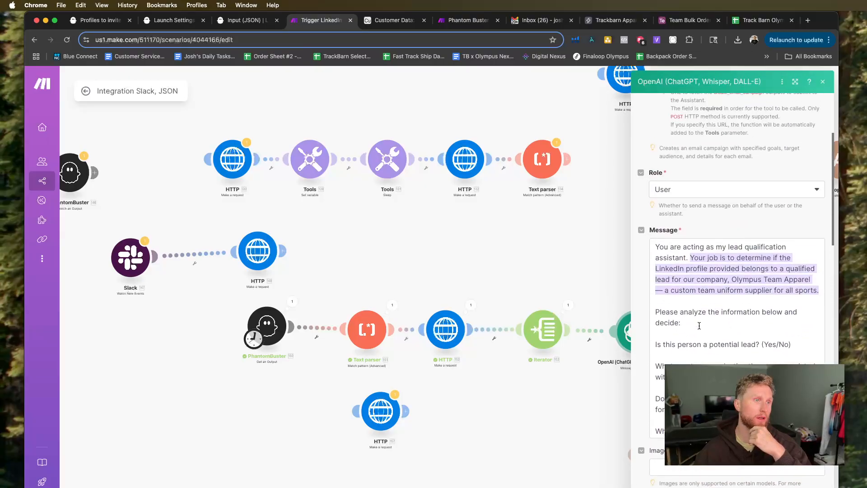
scroll(701, 331, "down", 5)
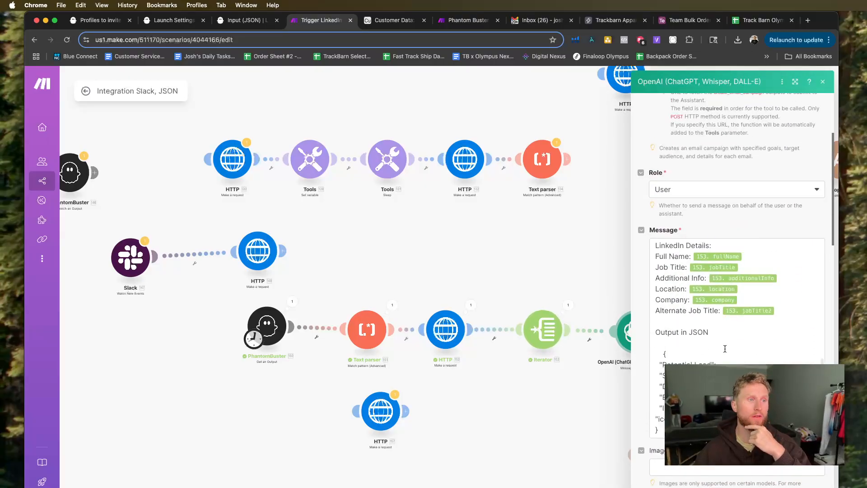
left_click(608, 296)
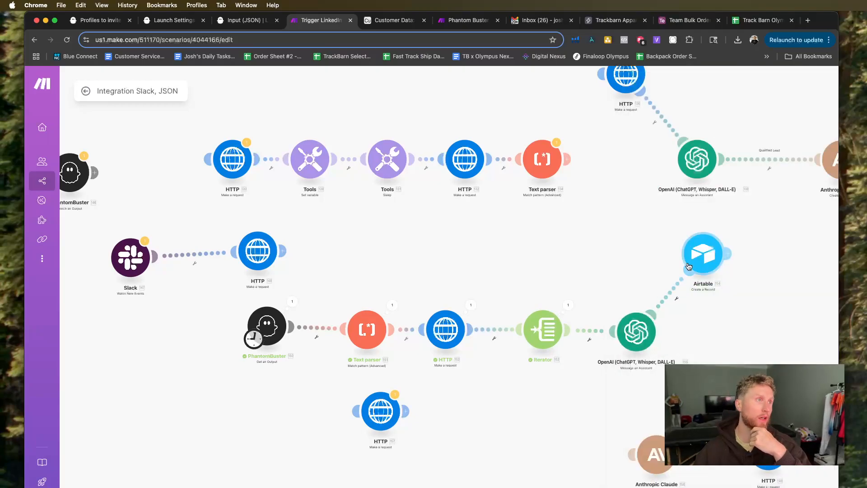
Switch to the Airtable Cold Leads table and read the expanded About the Lead text of row 81.
left_click(394, 19)
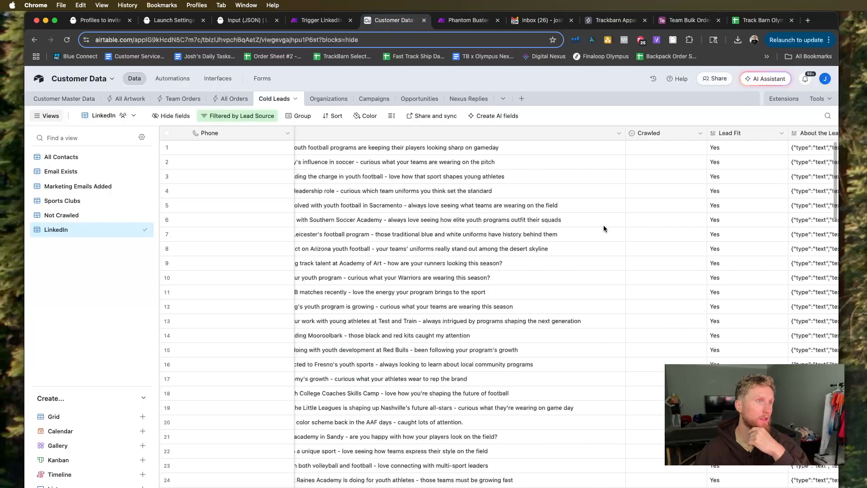
scroll(603, 225, "right", 5)
scroll(582, 237, "down", 10)
scroll(537, 233, "down", 14)
scroll(610, 166, "up", 1)
left_click(610, 165)
left_click(648, 166)
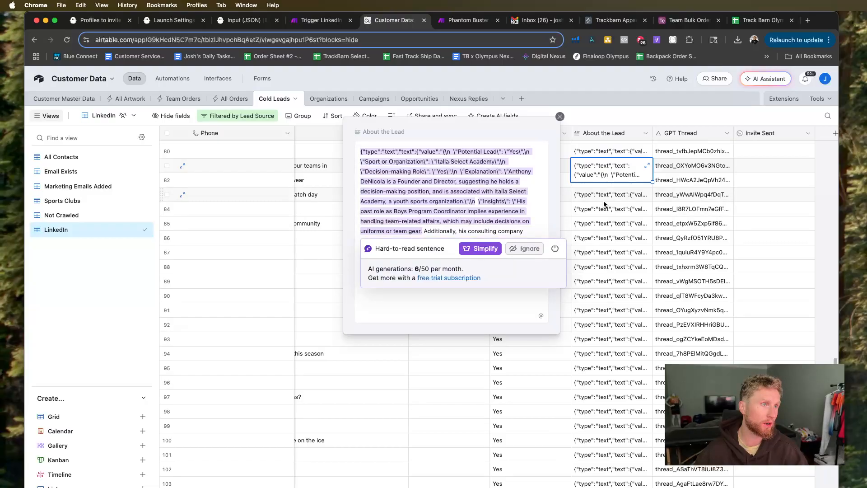
Close the expanded text and check the About the Lead cells of rows 83, 88 and 91.
left_click(625, 201)
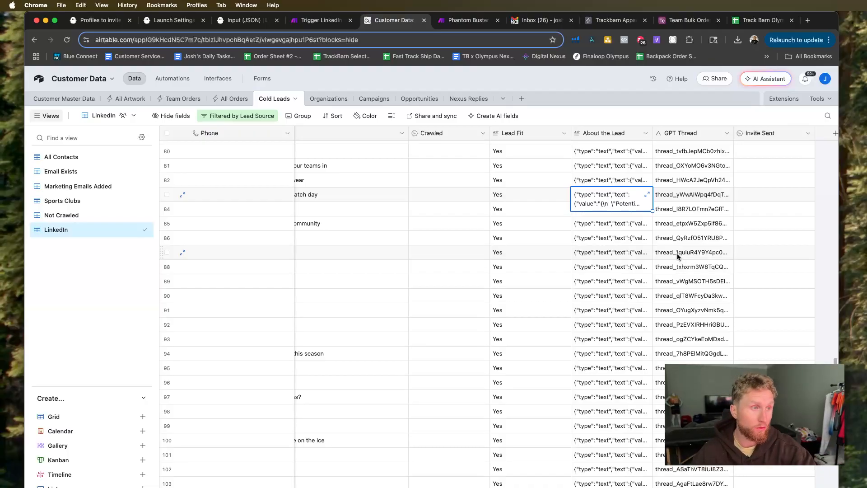
left_click(620, 269)
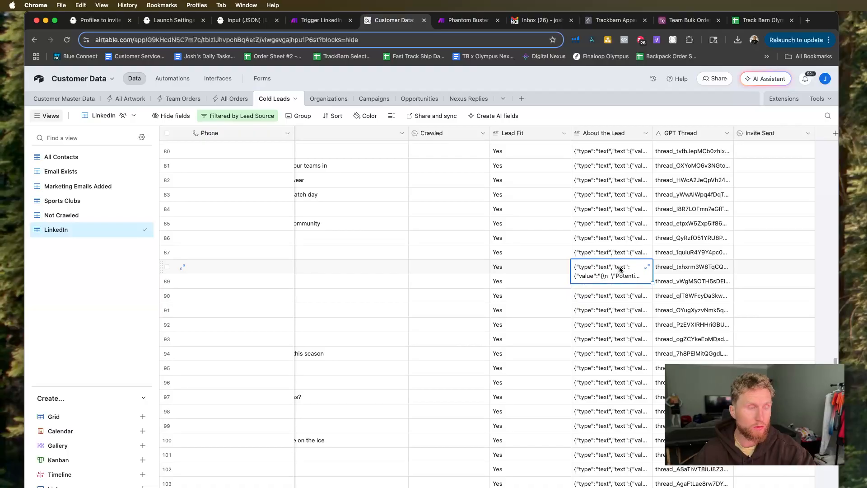
left_click(633, 310)
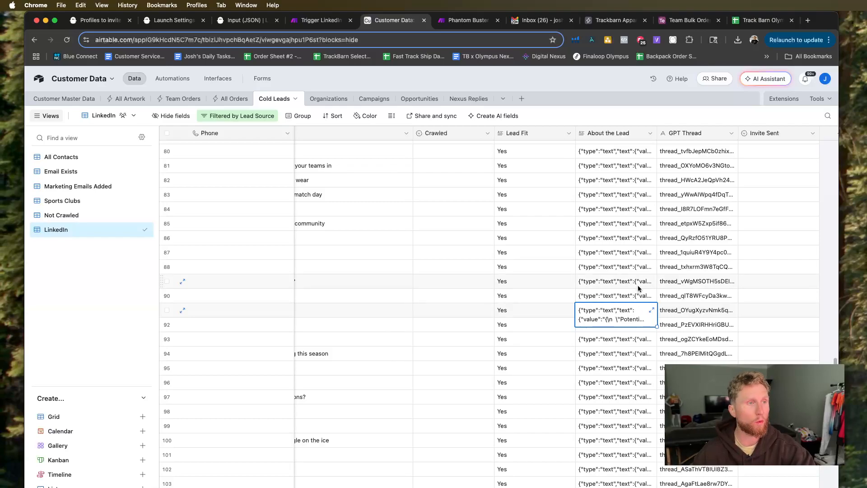
left_click(619, 265)
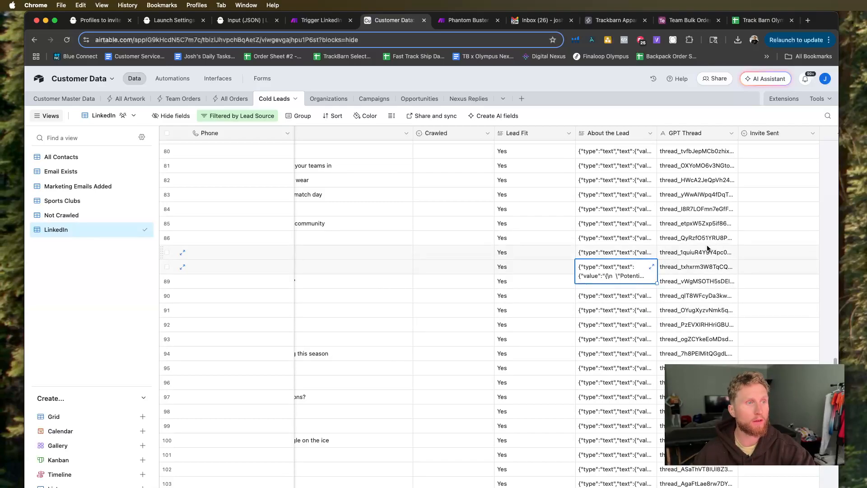
Return to the start of the LinkedIn leads and check the first lead's Invite Sent field.
scroll(665, 223, "up", 15)
scroll(665, 221, "up", 8)
left_click(748, 161)
left_click(779, 150)
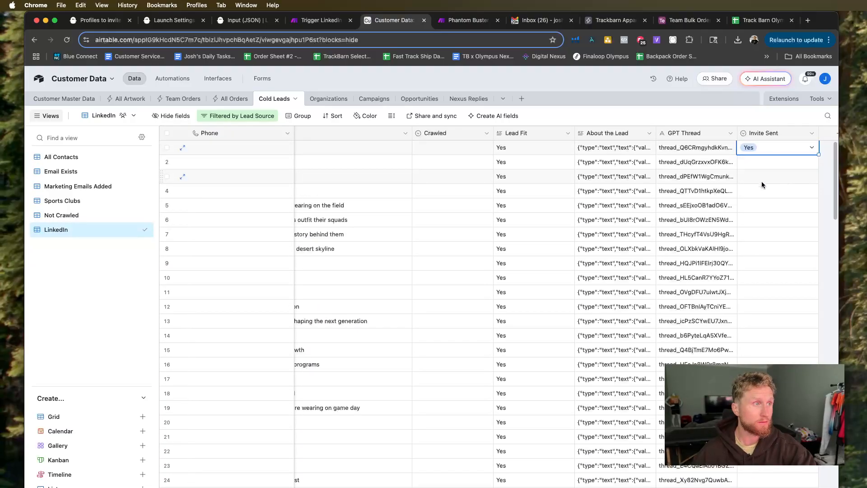
Look across the LinkedIn leads' columns, including Last Name, Industry, Linkedin, City, Role, Lead Fit and GPT Thread.
scroll(502, 182, "left", 10)
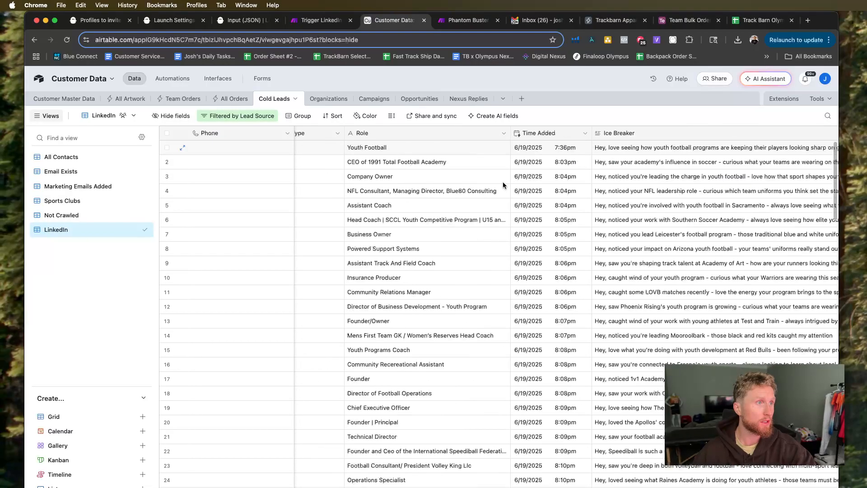
scroll(502, 182, "left", 10)
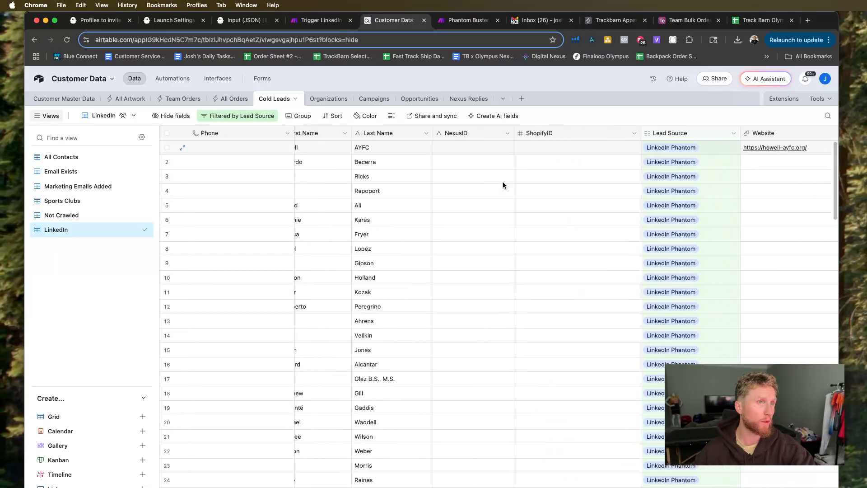
scroll(503, 181, "right", 4)
scroll(610, 177, "left", 10)
scroll(610, 177, "left", 6)
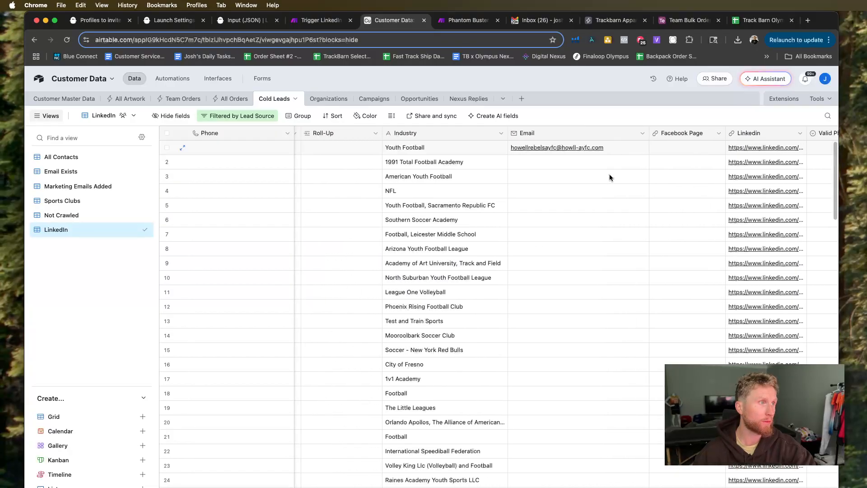
scroll(610, 177, "left", 5)
scroll(610, 177, "right", 10)
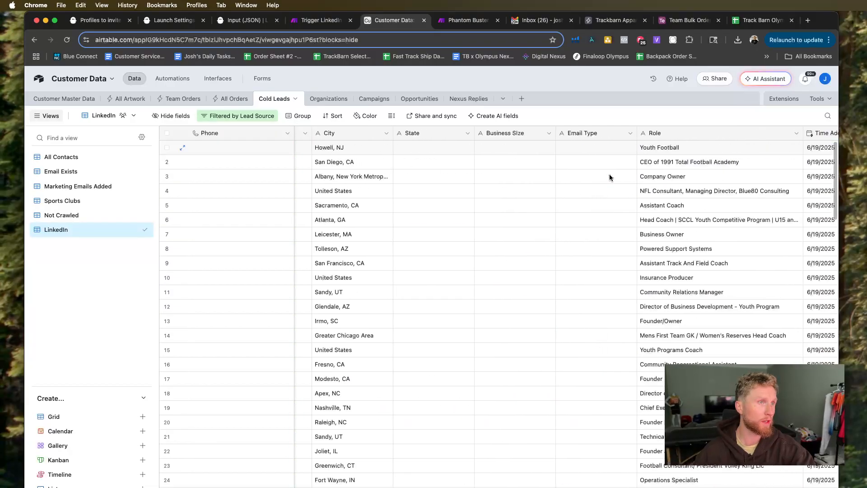
scroll(609, 177, "right", 10)
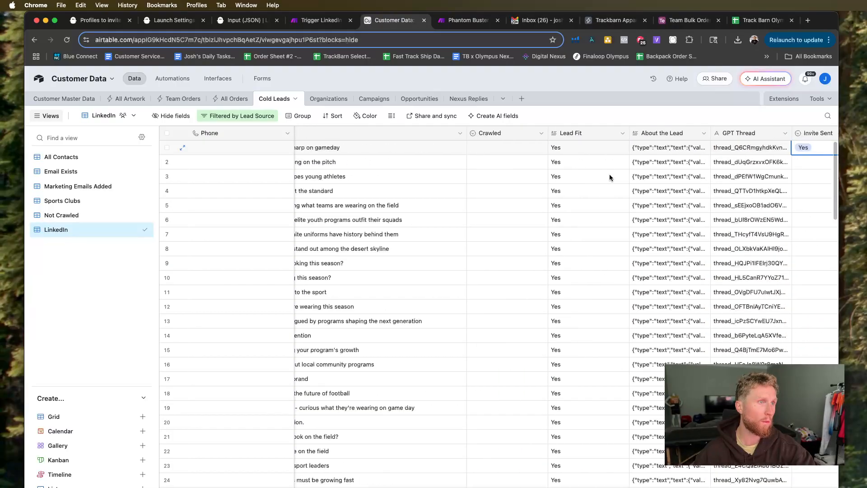
scroll(609, 176, "right", 3)
scroll(598, 216, "left", 5)
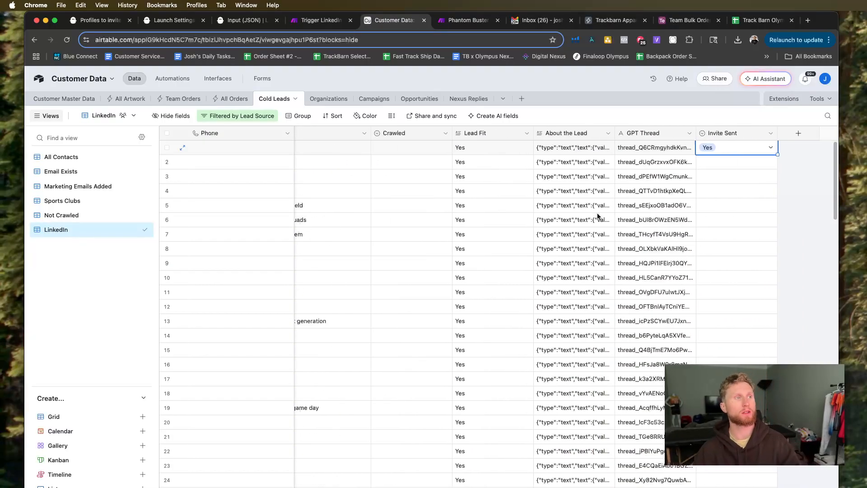
Read through the Ice Breaker messages of the LinkedIn leads down to row 110.
scroll(639, 242, "right", 3)
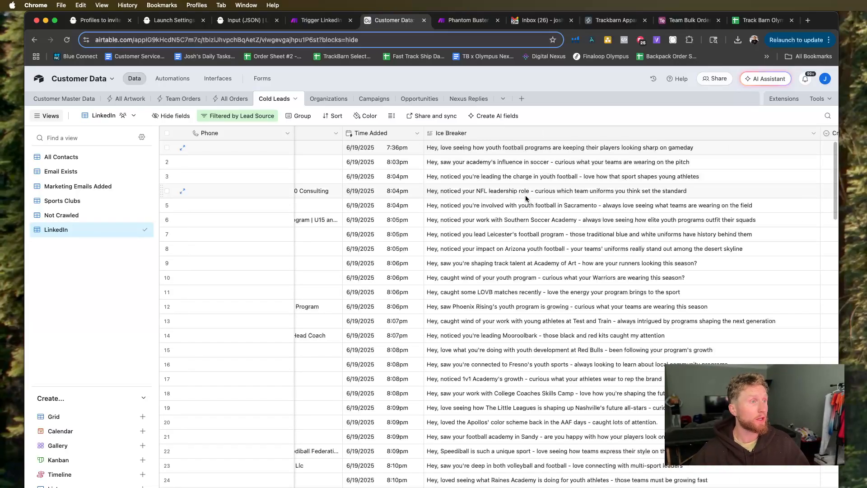
scroll(525, 194, "down", 5)
scroll(637, 253, "down", 5)
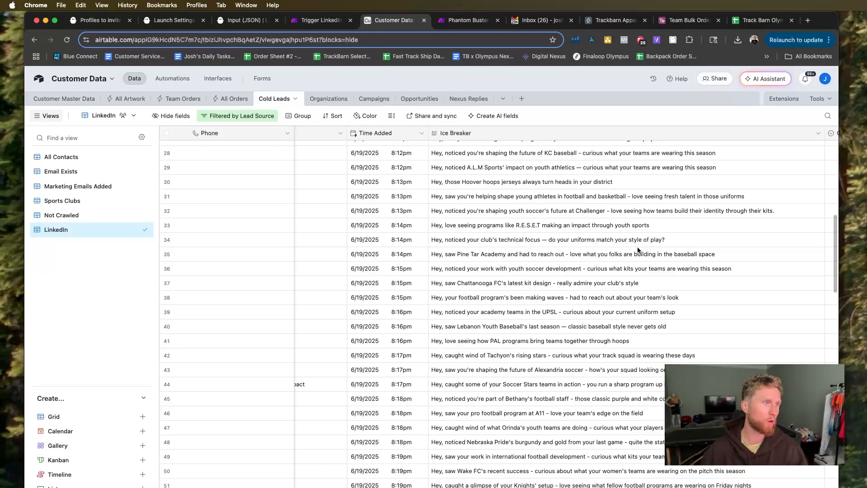
scroll(638, 250, "down", 18)
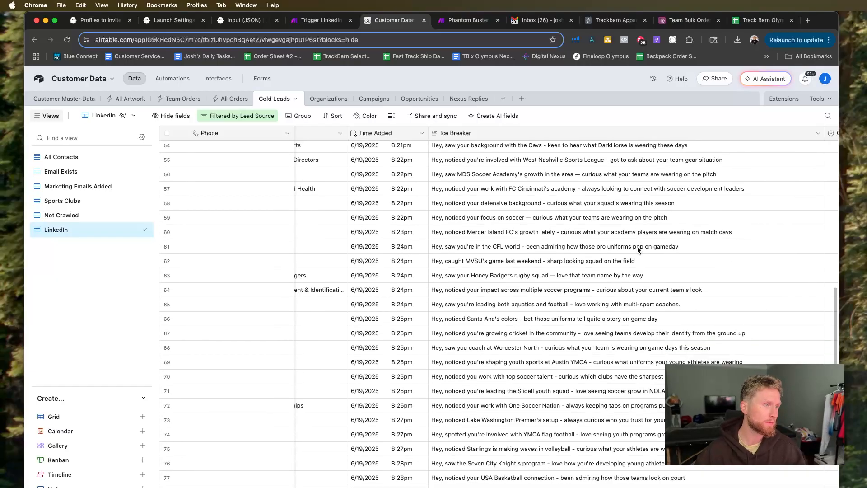
scroll(638, 249, "down", 6)
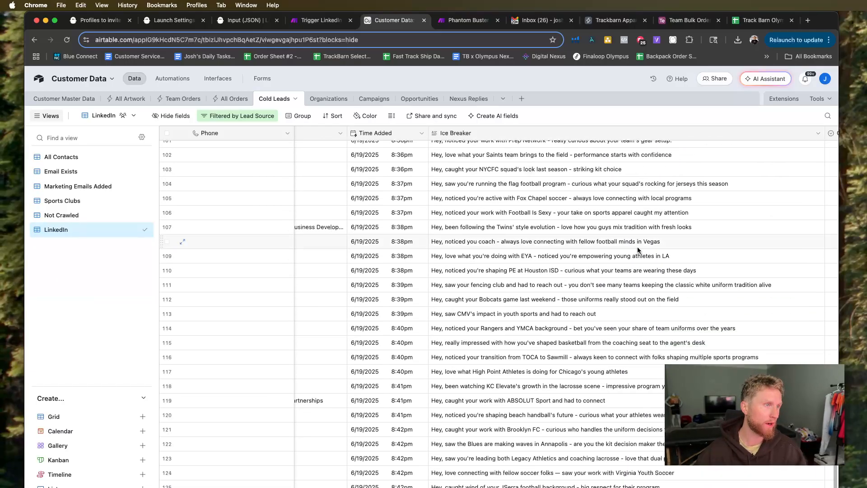
left_click(635, 271)
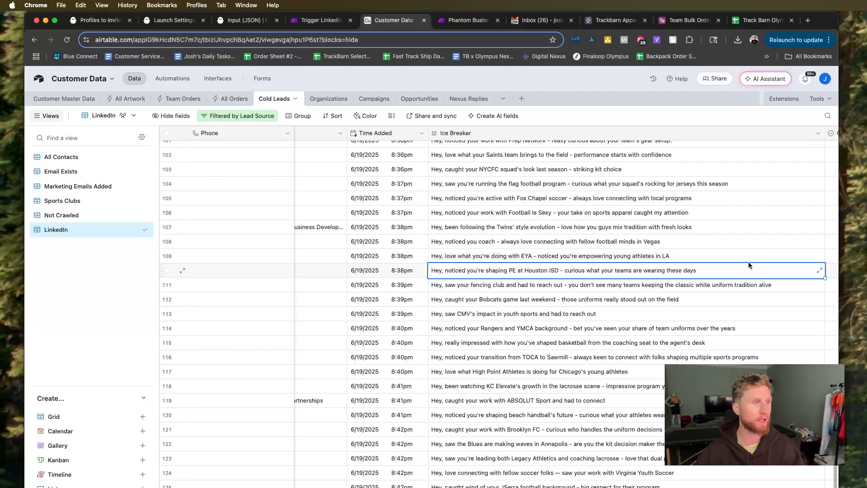
Examine the Ice Breaker messages of the leads in rows 113, 114 and 115.
scroll(610, 311, "right", 1)
scroll(610, 312, "down", 1)
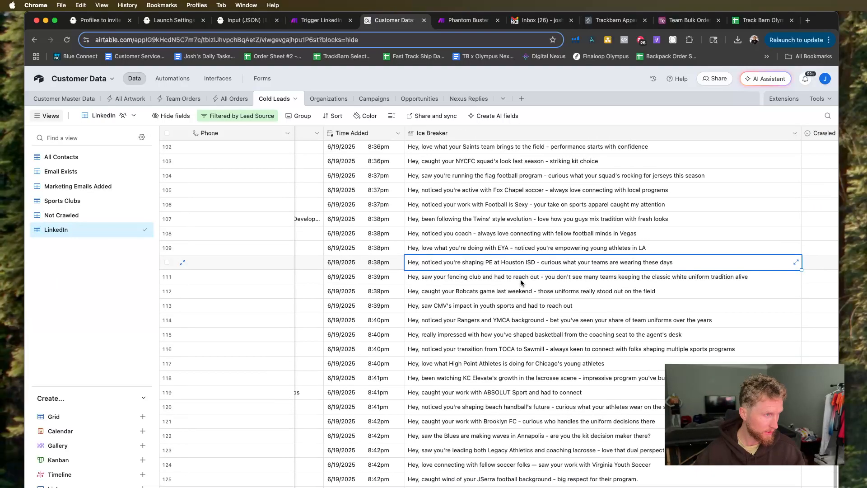
left_click(501, 304)
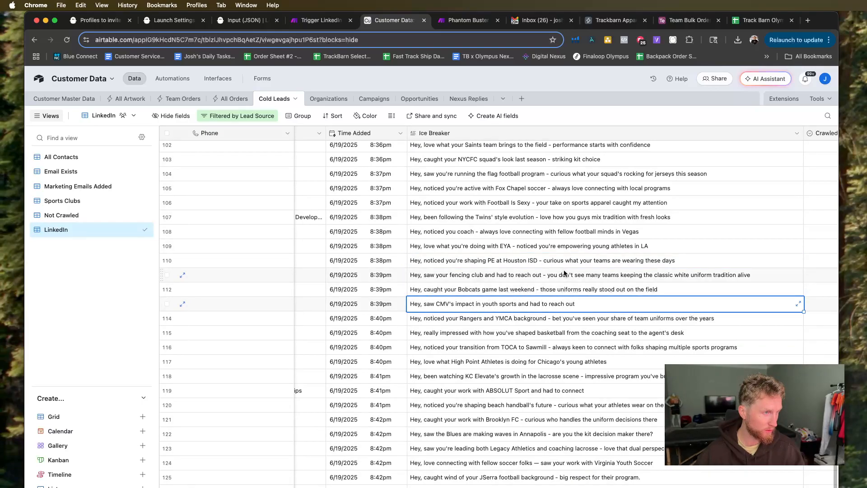
scroll(567, 276, "down", 1)
left_click(579, 302)
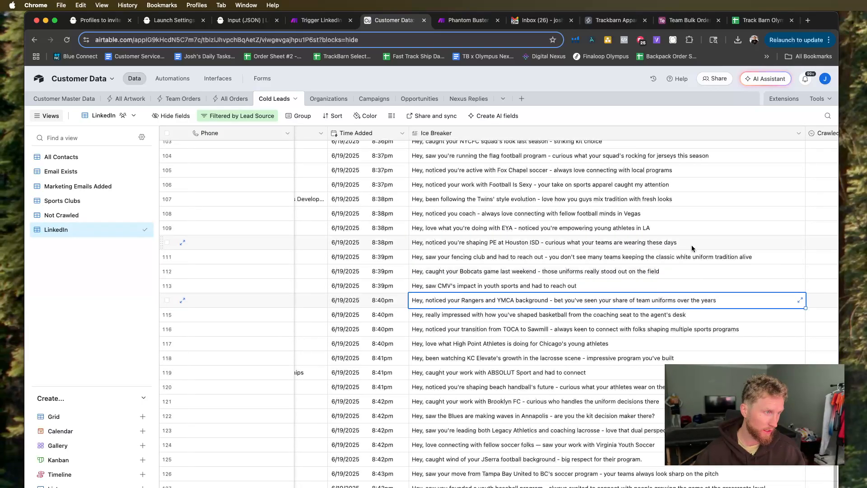
left_click(619, 315)
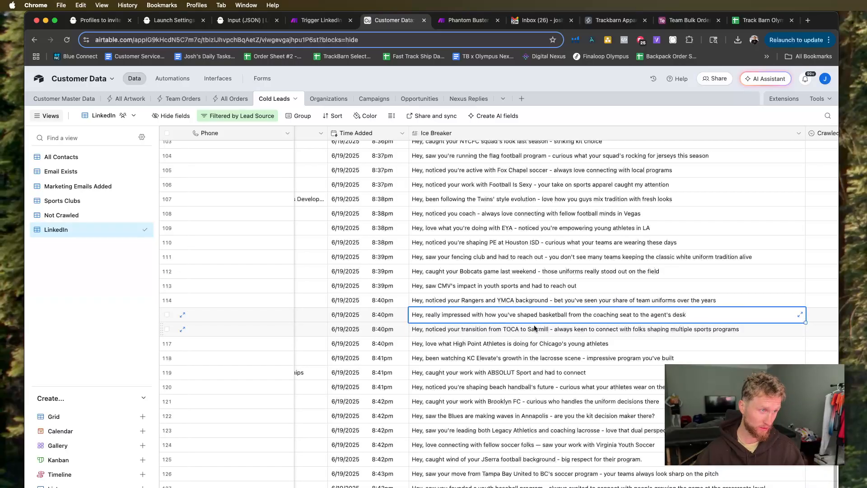
Check the role of the lead in row 115 and change its Lead Fit to No.
scroll(522, 330, "left", 5)
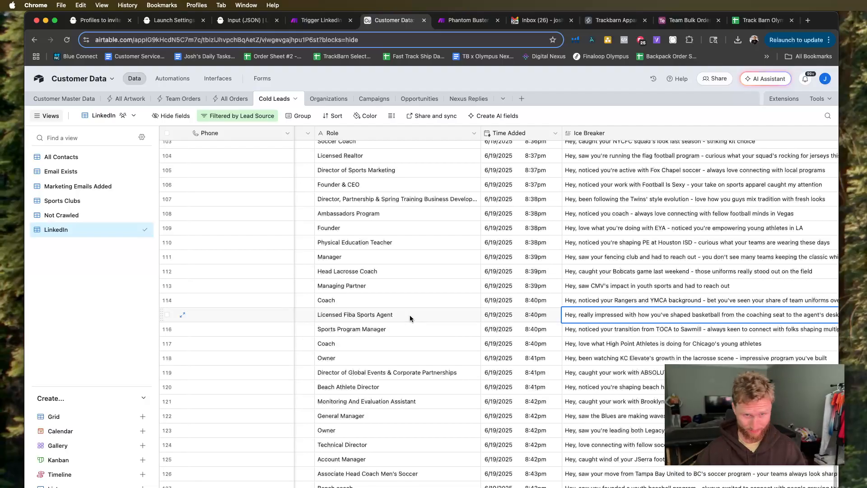
scroll(411, 315, "right", 2)
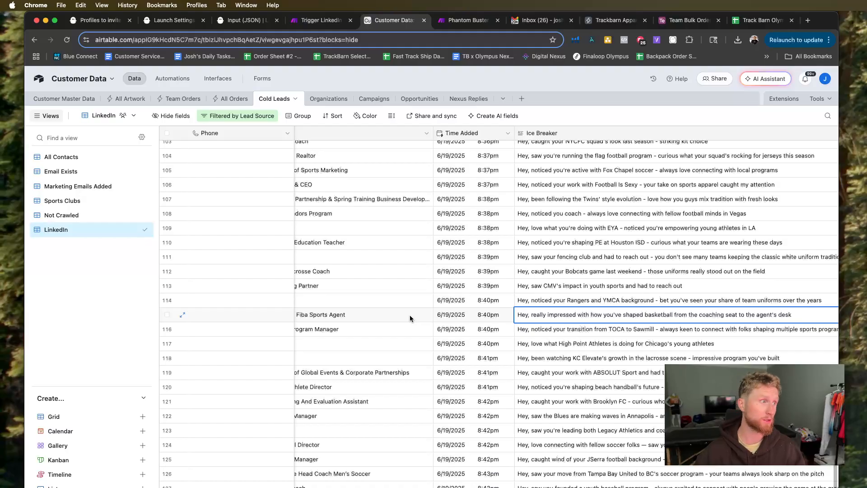
scroll(411, 315, "right", 5)
scroll(411, 317, "down", 1)
scroll(410, 317, "left", 5)
scroll(410, 317, "right", 10)
left_click(623, 309)
left_click(622, 308)
key("BackSpace")
key("BackSpace")
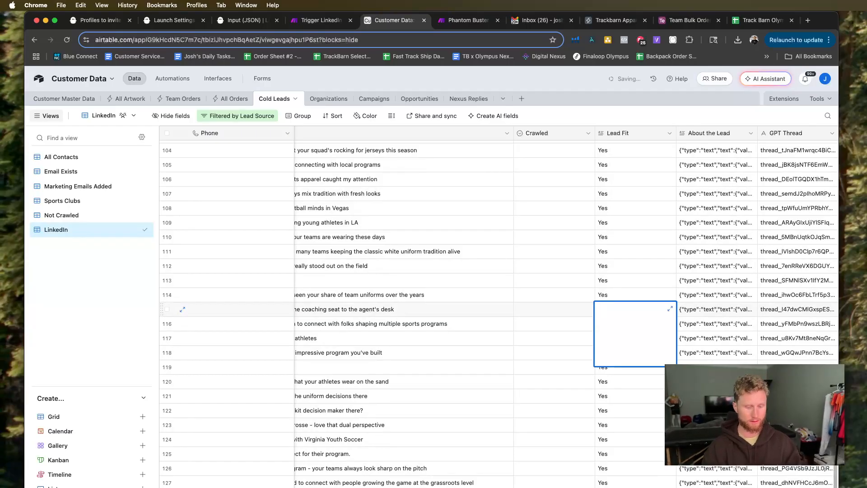
key("BackSpace")
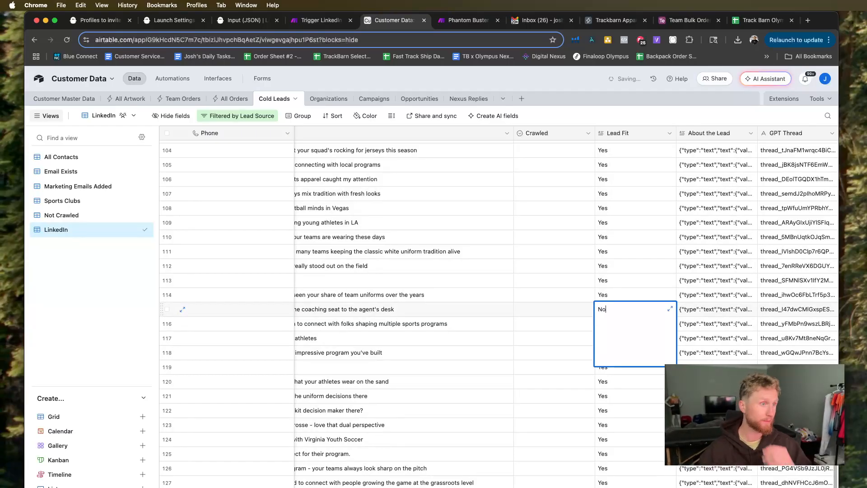
Read through the Ice Breaker messages of the LinkedIn leads between rows 103 and 129.
left_click(329, 194)
scroll(537, 363, "left", 5)
scroll(534, 363, "down", 3)
scroll(533, 361, "right", 5)
scroll(533, 362, "down", 1)
scroll(534, 363, "up", 3)
scroll(534, 365, "up", 3)
scroll(534, 365, "left", 1)
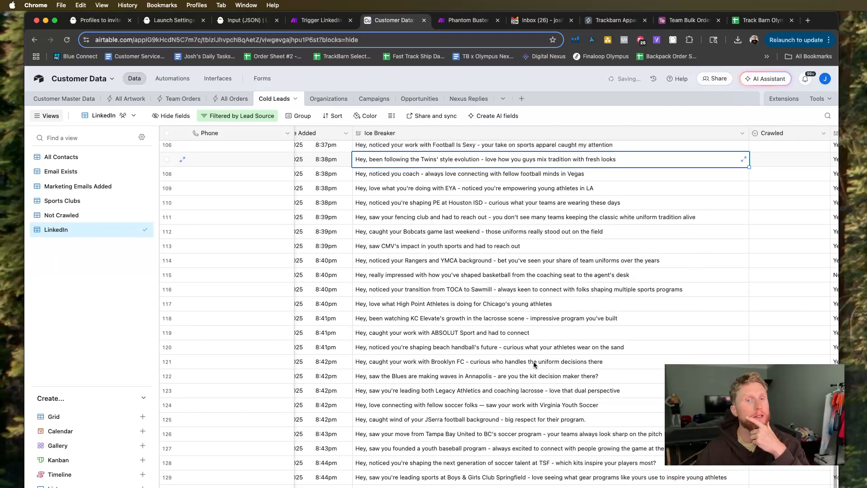
scroll(534, 365, "up", 3)
scroll(534, 365, "left", 1)
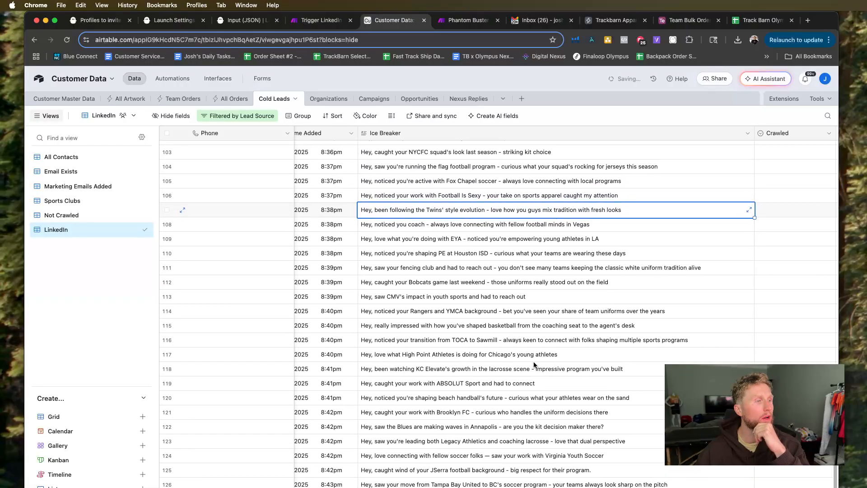
Compare the Ice Breaker message of the lead in row 117 with its city, and check the message in row 118.
scroll(534, 365, "up", 1)
scroll(534, 365, "left", 1)
left_click(508, 370)
scroll(475, 371, "left", 10)
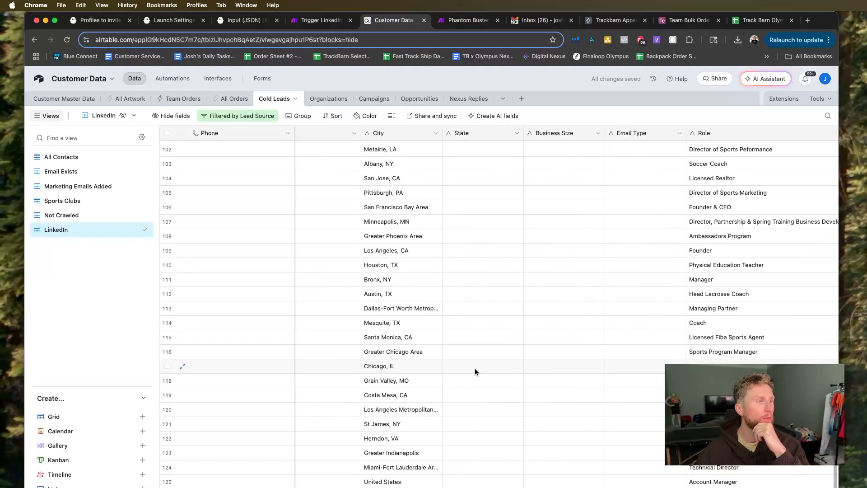
scroll(475, 371, "right", 8)
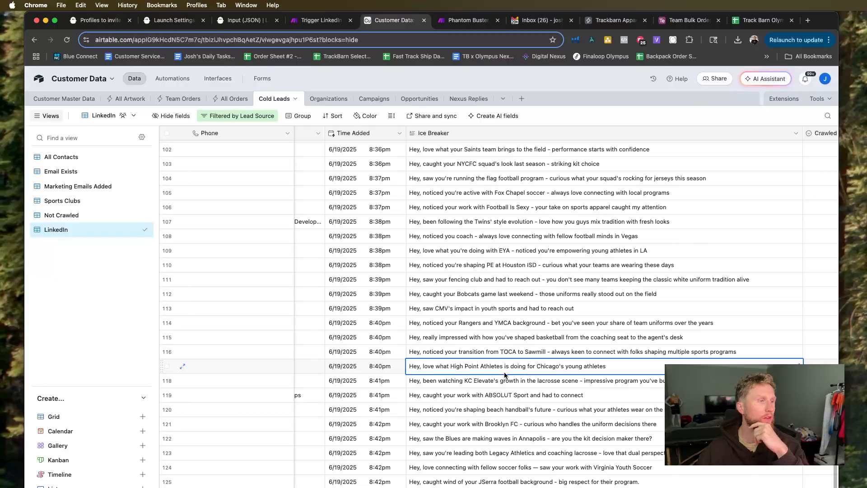
left_click(624, 382)
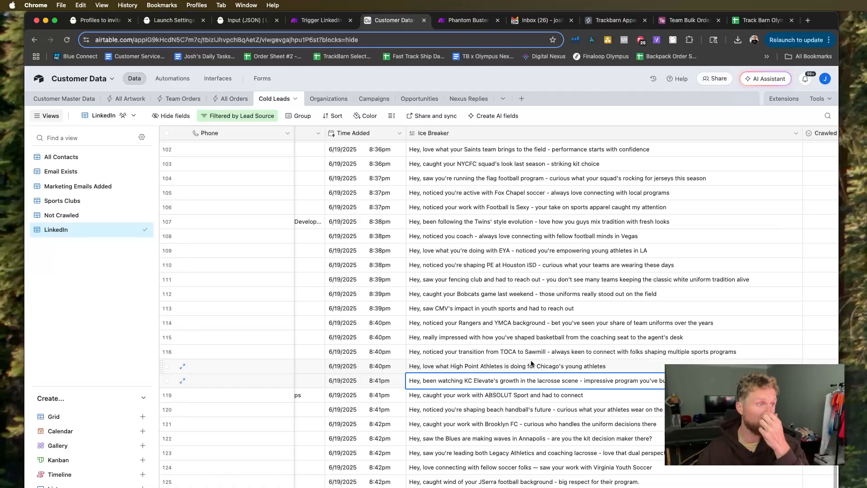
Return to the first LinkedIn lead and check its Lead Fit, About the Lead, GPT Thread and Invite Sent values.
scroll(531, 363, "up", 15)
scroll(531, 363, "up", 10)
scroll(531, 363, "right", 8)
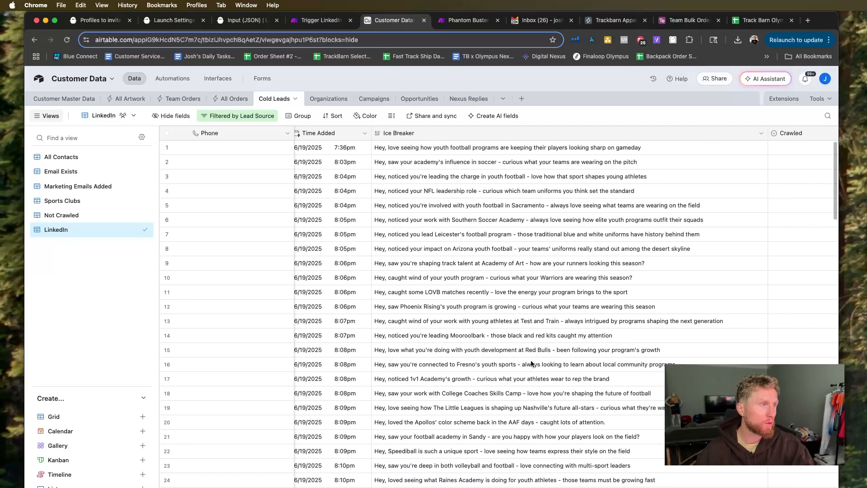
scroll(531, 364, "right", 10)
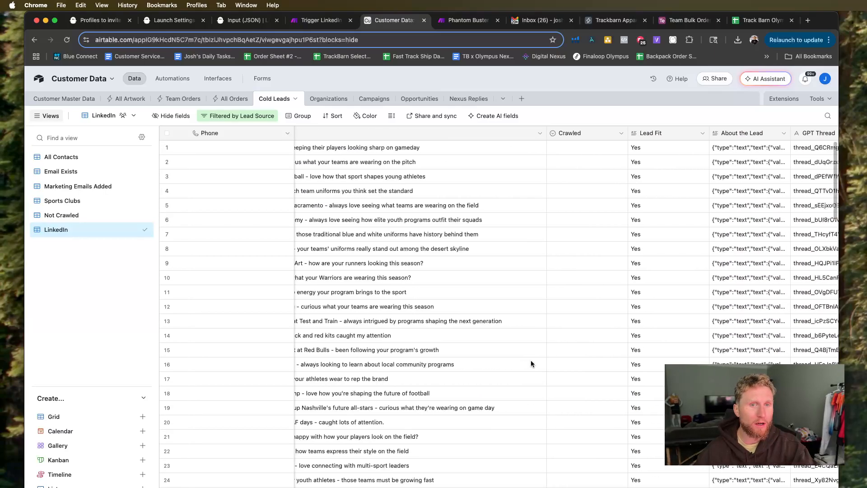
scroll(531, 364, "right", 2)
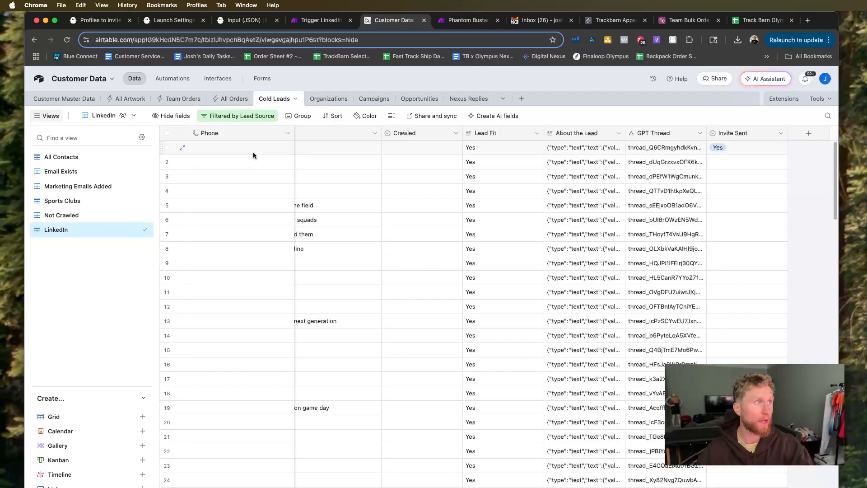
Switch to the Make scenario and rearrange the Slack module with its HTTP request module below it.
left_click(302, 21)
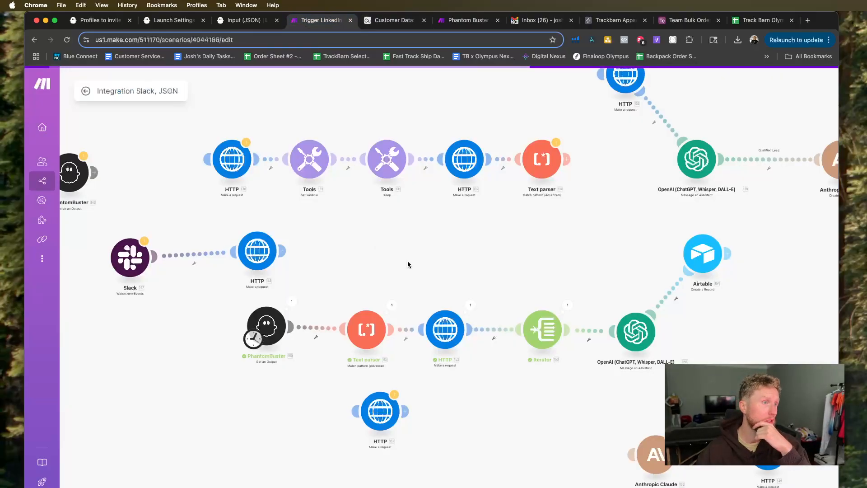
left_click_drag(320, 266, 287, 264)
left_click_drag(218, 276, 169, 280)
left_click_drag(286, 271, 126, 358)
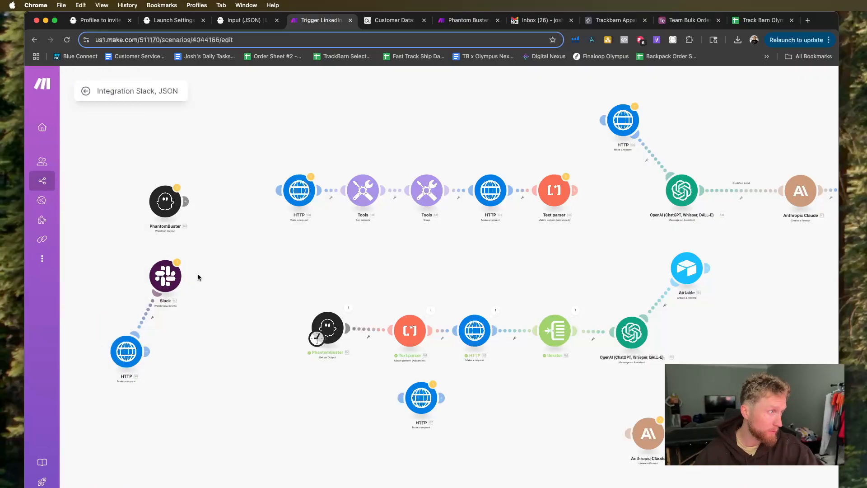
left_click_drag(172, 276, 195, 270)
Even out the spacing of the lower PhantomBuster-to-OpenAI module chain and bring the Airtable module down closer to its line.
scroll(338, 298, "down", 2)
left_click_drag(335, 329, 313, 331)
left_click_drag(407, 329, 401, 330)
left_click_drag(460, 339, 458, 339)
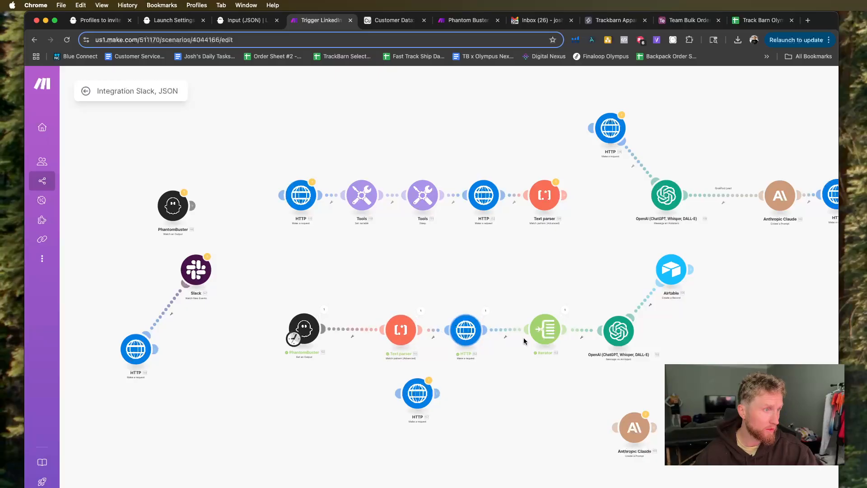
left_click_drag(539, 341, 522, 341)
left_click_drag(618, 337, 597, 337)
left_click_drag(407, 338, 391, 339)
left_click_drag(674, 270, 707, 302)
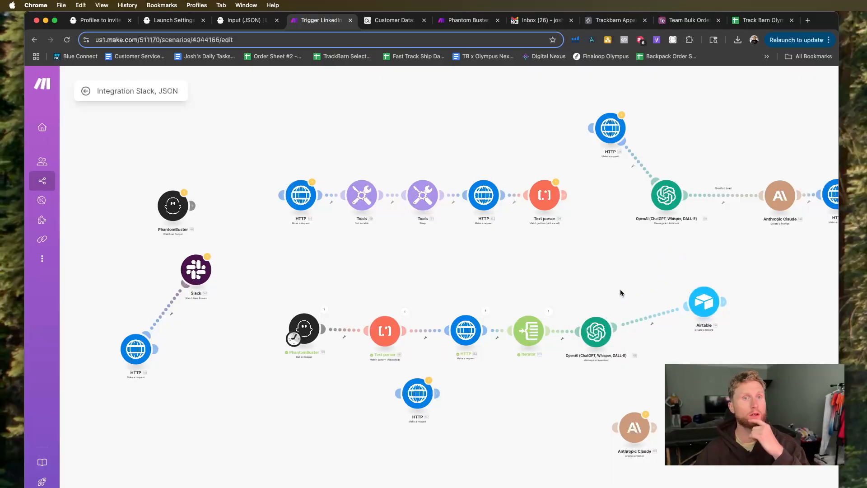
scroll(514, 267, "down", 1)
left_click_drag(552, 268, 479, 268)
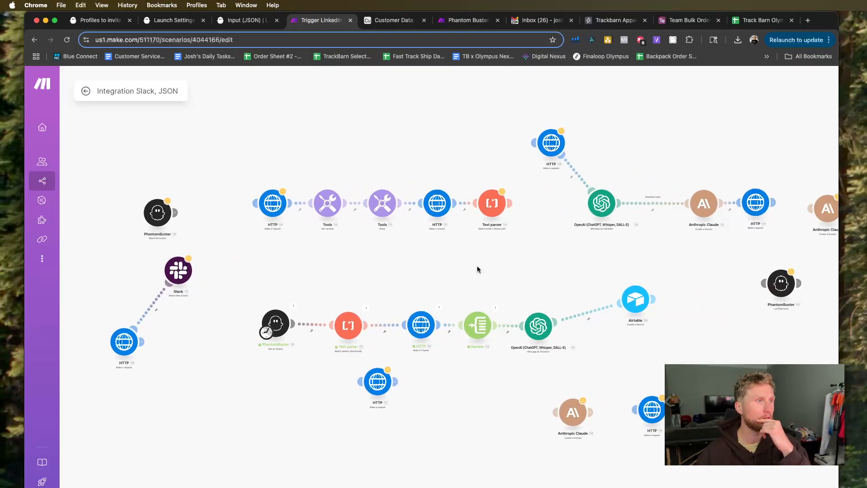
left_click_drag(538, 327, 542, 327)
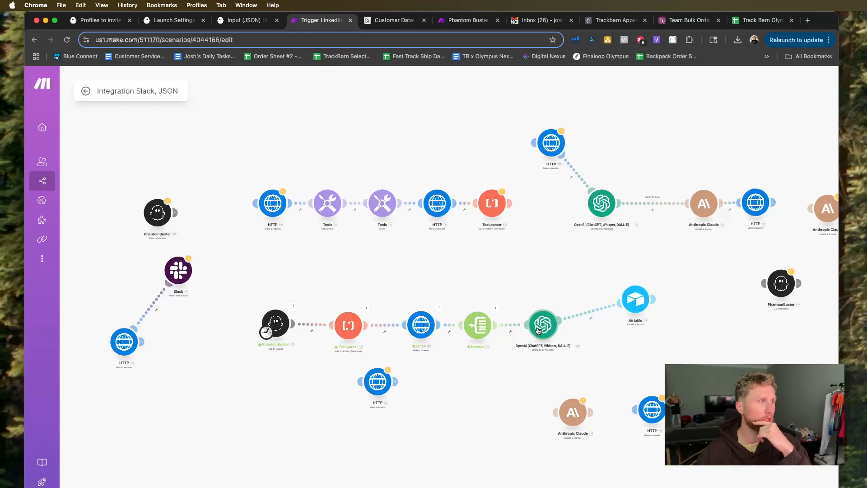
Rename the scenario as Phantom Buster Trigger.
left_click_drag(256, 266, 380, 258)
left_click(156, 93)
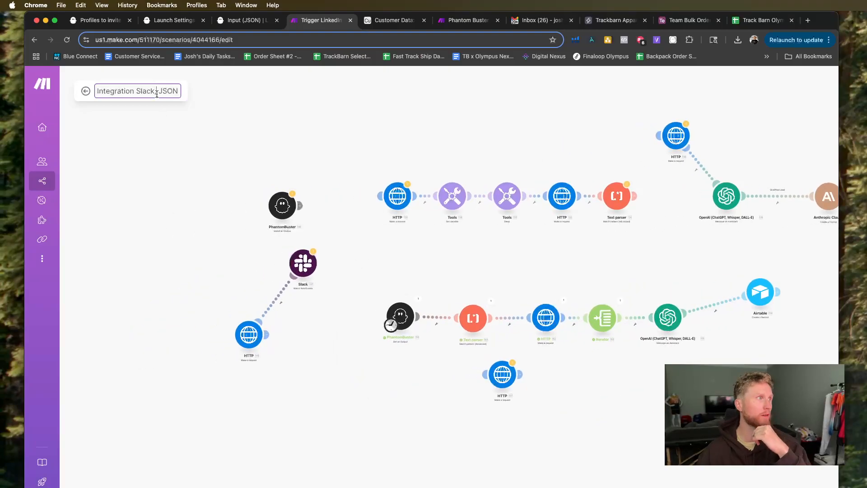
left_click_drag(178, 93, 109, 84)
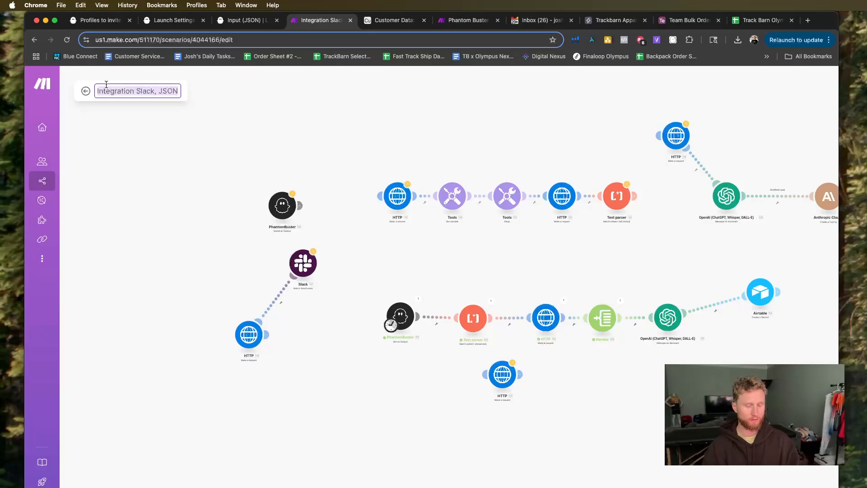
type("Phantom B")
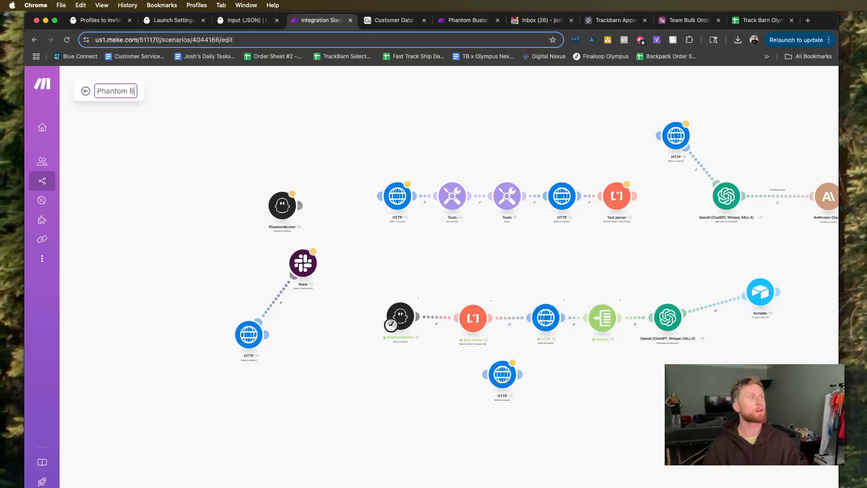
type("uster Trigger")
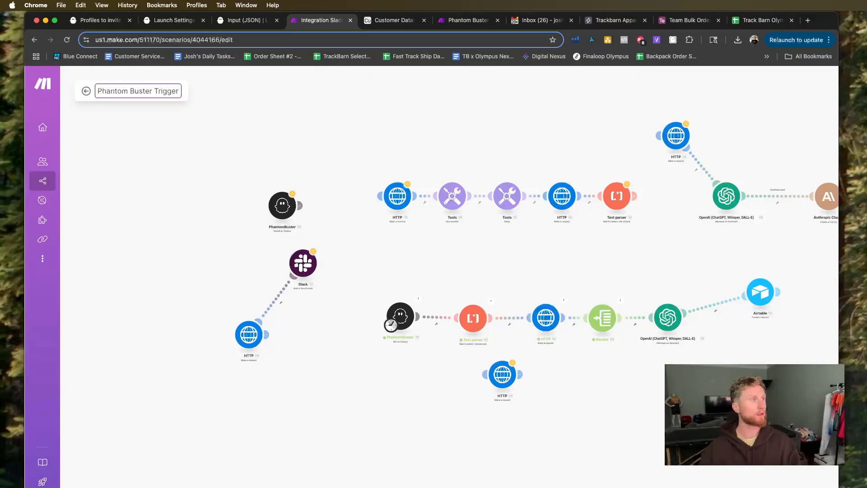
key("Return")
Move the HTTP request module connected to Slack so that it sits directly beside the Slack module.
left_click_drag(249, 335, 279, 368)
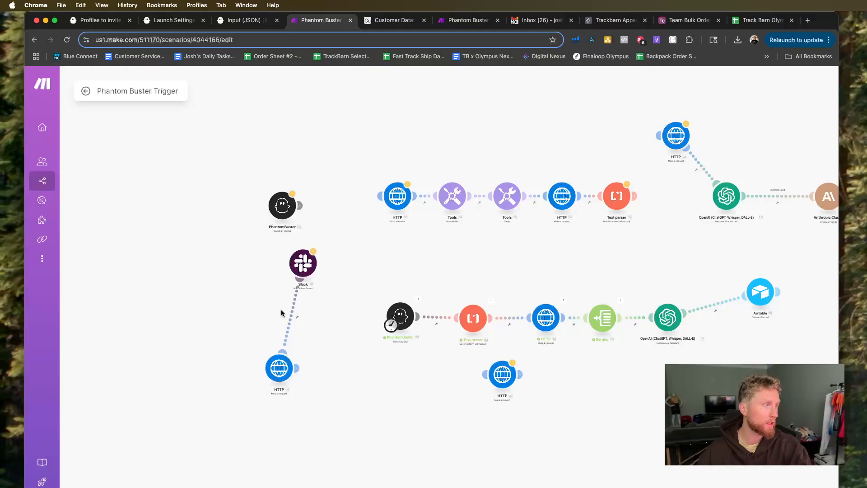
left_click(297, 316)
left_click(310, 333)
left_click_drag(280, 368, 383, 261)
Examine the JSON request content of the HTTP module after Slack, including its search arguments and the linkedInSearchUrl value.
left_click(383, 261)
scroll(475, 279, "down", 1)
scroll(476, 279, "down", 6)
scroll(468, 308, "down", 2)
scroll(468, 308, "down", 3)
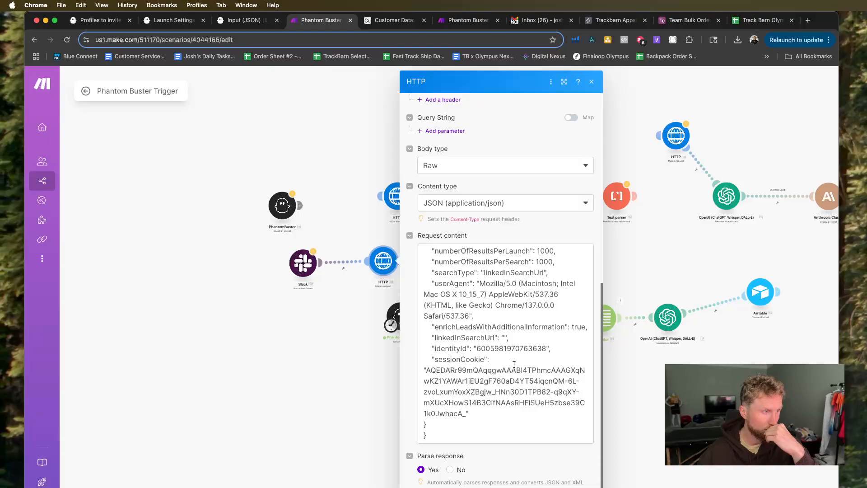
scroll(514, 364, "up", 2)
scroll(514, 364, "up", 4)
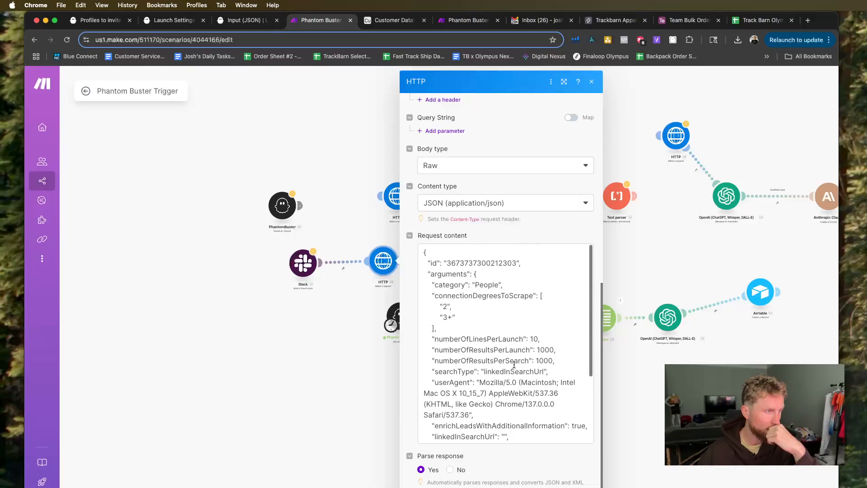
scroll(514, 364, "down", 5)
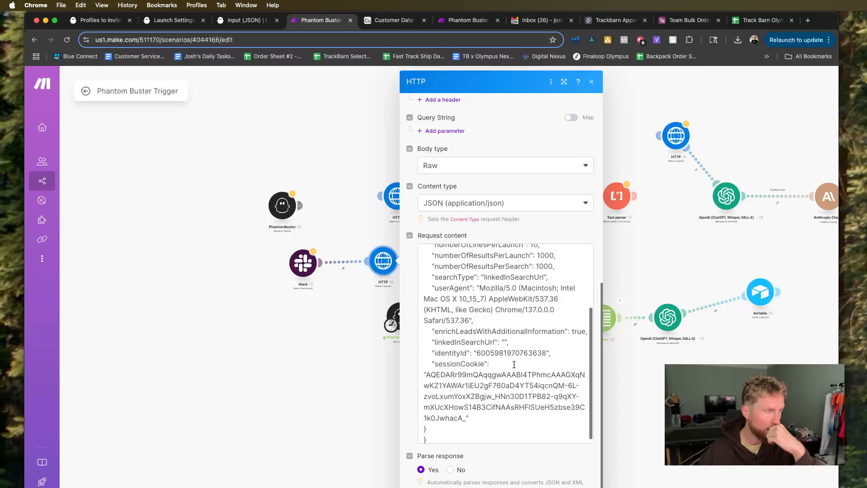
scroll(514, 364, "down", 1)
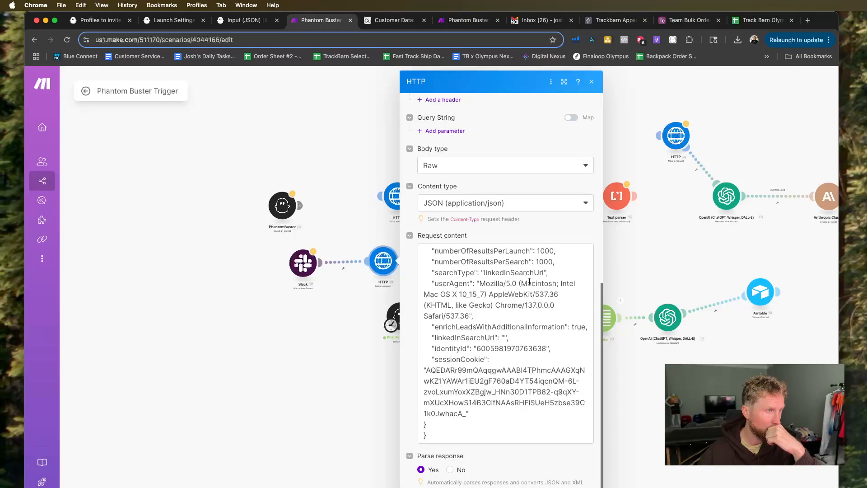
scroll(530, 281, "up", 1)
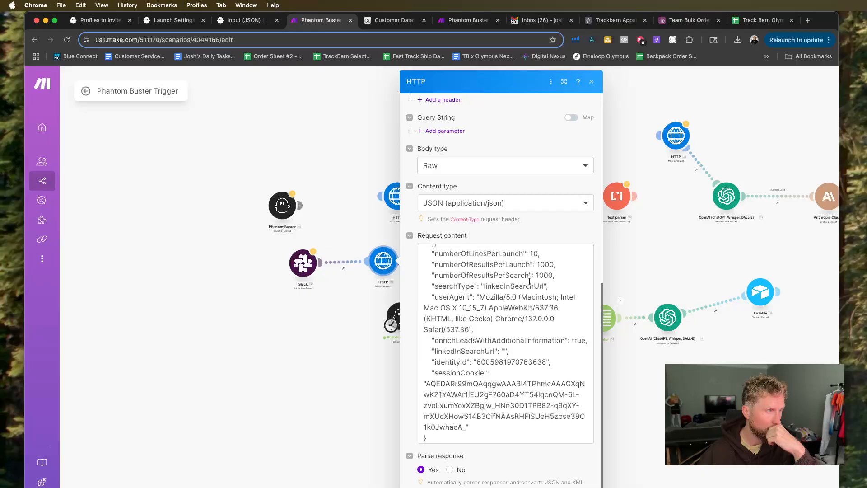
scroll(529, 281, "down", 1)
scroll(529, 282, "up", 5)
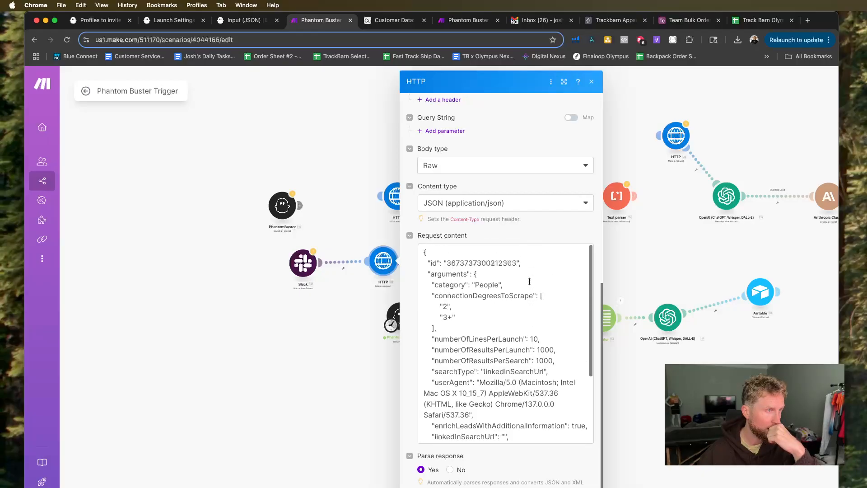
scroll(529, 281, "up", 1)
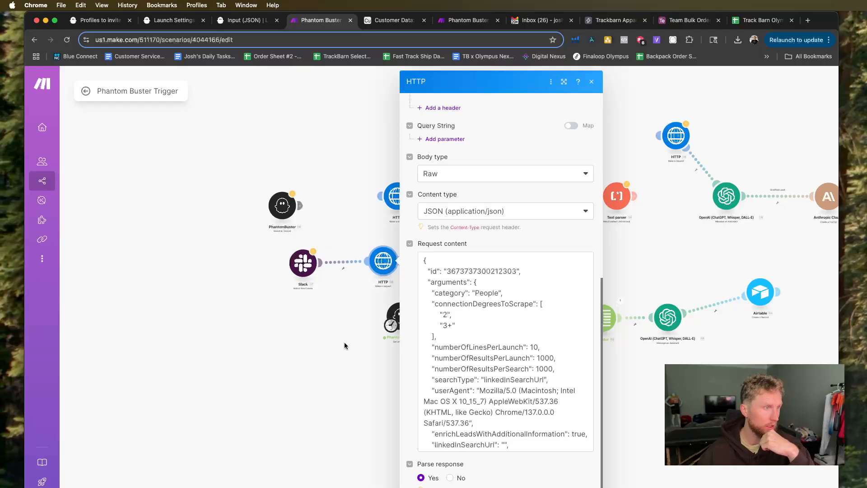
scroll(506, 351, "down", 2)
scroll(506, 350, "down", 3)
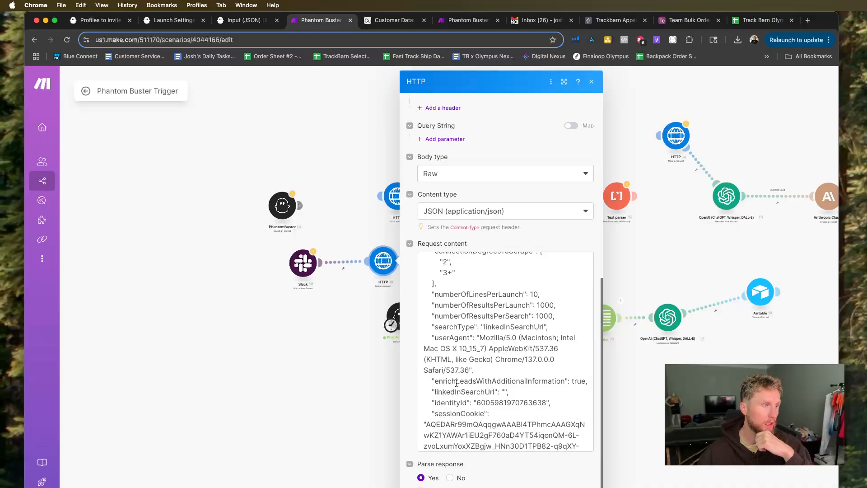
left_click(506, 392)
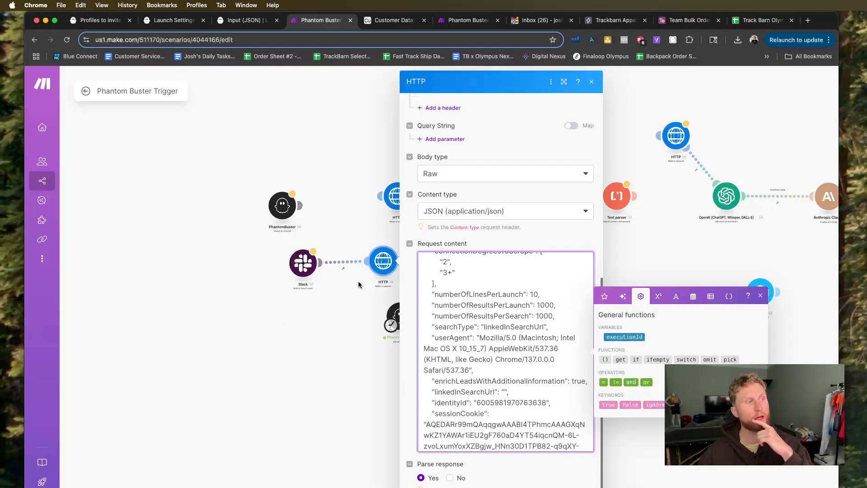
scroll(302, 275, "up", 1)
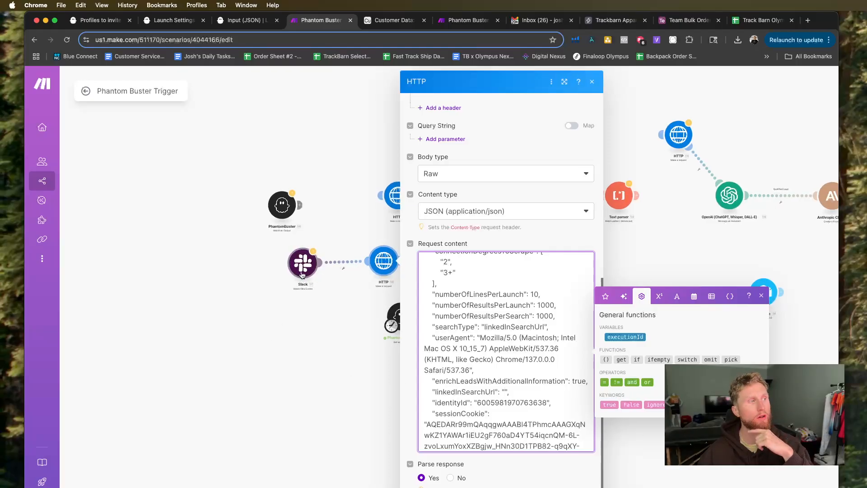
Choose the Lead Scraper webhook for the Slack trigger module and save it.
left_click(302, 275)
left_click(247, 259)
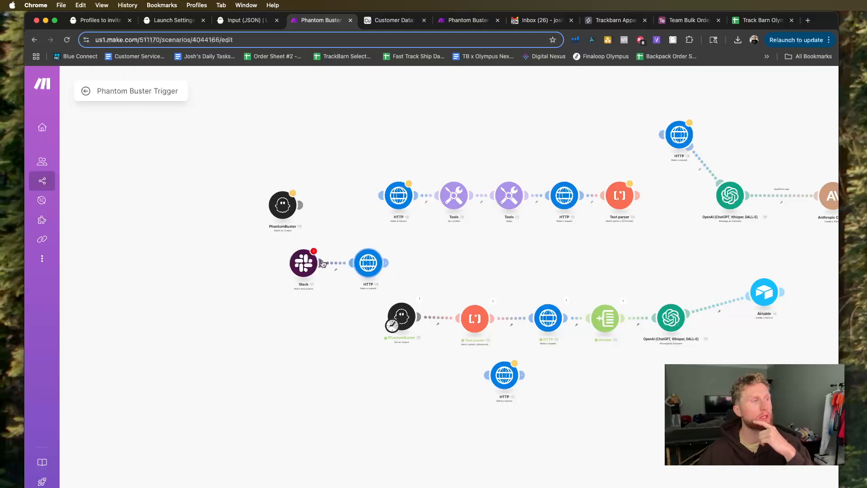
left_click(299, 267)
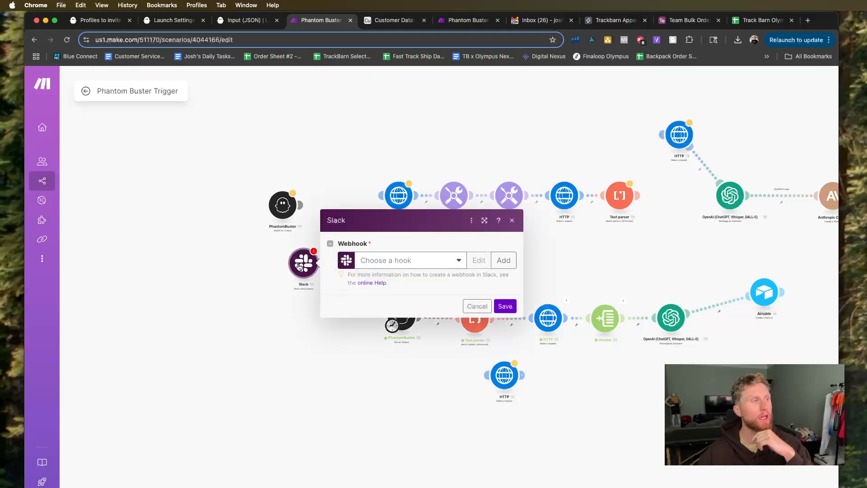
left_click(419, 265)
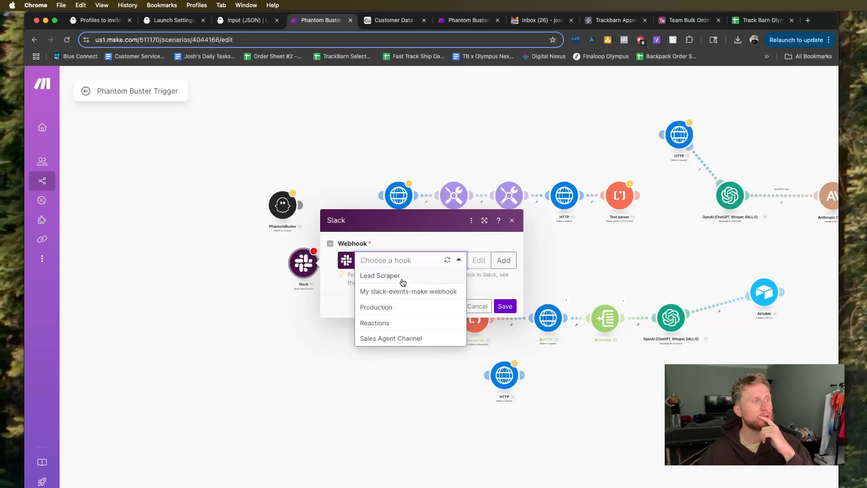
left_click(411, 277)
left_click(504, 323)
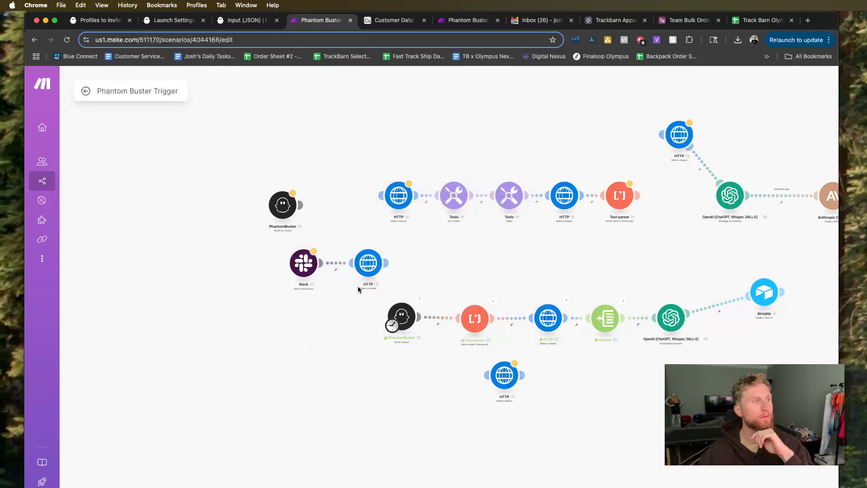
Adjust the spacing between the Slack module and its HTTP request module.
left_click_drag(367, 266, 392, 264)
left_click_drag(309, 272, 299, 273)
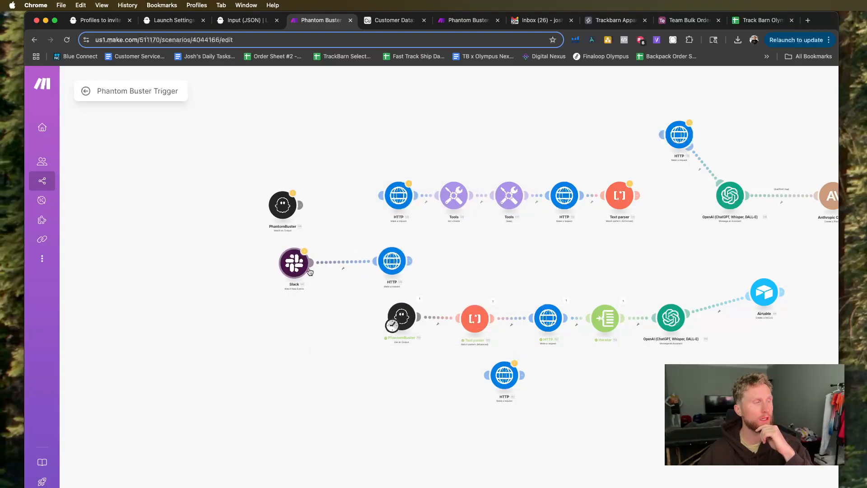
left_click_drag(386, 264, 373, 264)
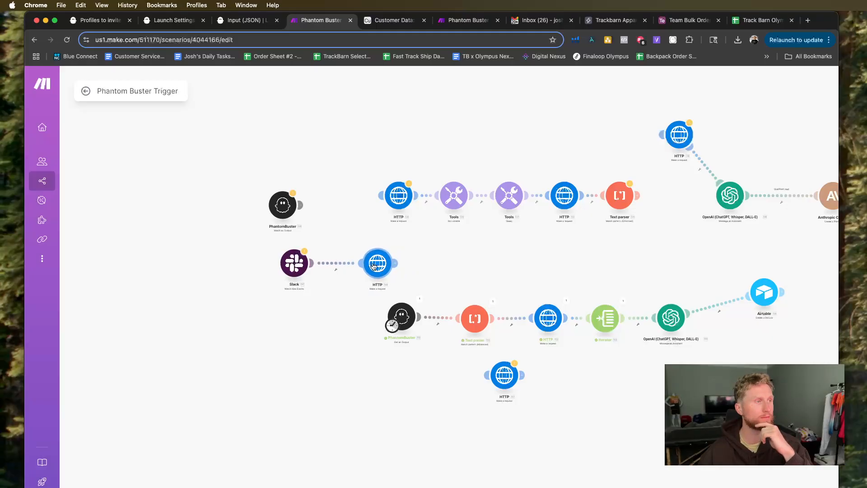
Examine the request content of the HTTP module after Slack, and check the open PhantomBuster phantom setups.
left_click(373, 265)
scroll(500, 408, "down", 3)
scroll(500, 407, "down", 8)
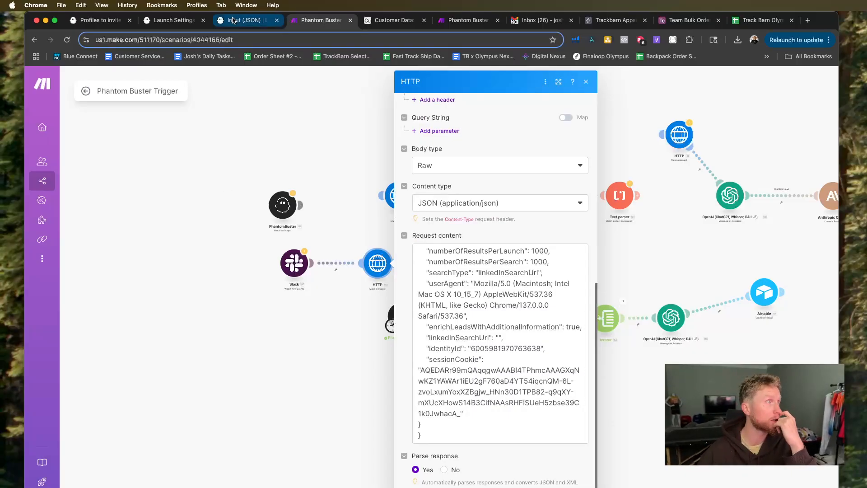
left_click(247, 19)
left_click(174, 20)
left_click(98, 20)
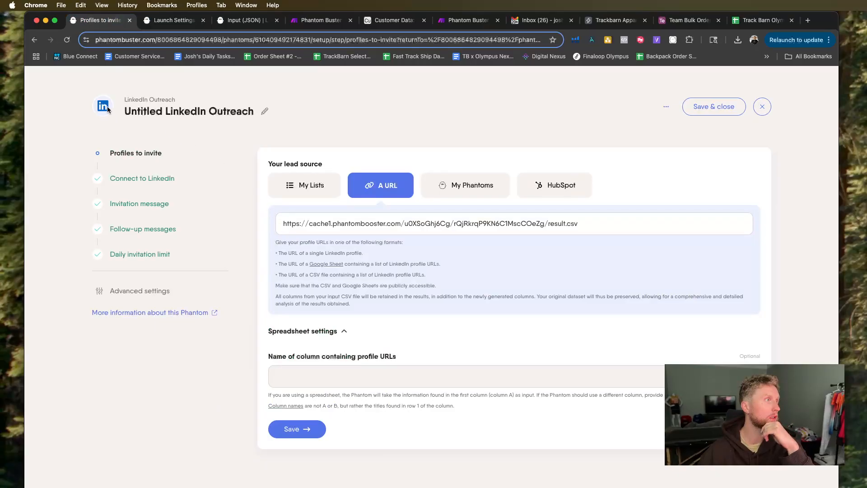
left_click(151, 17)
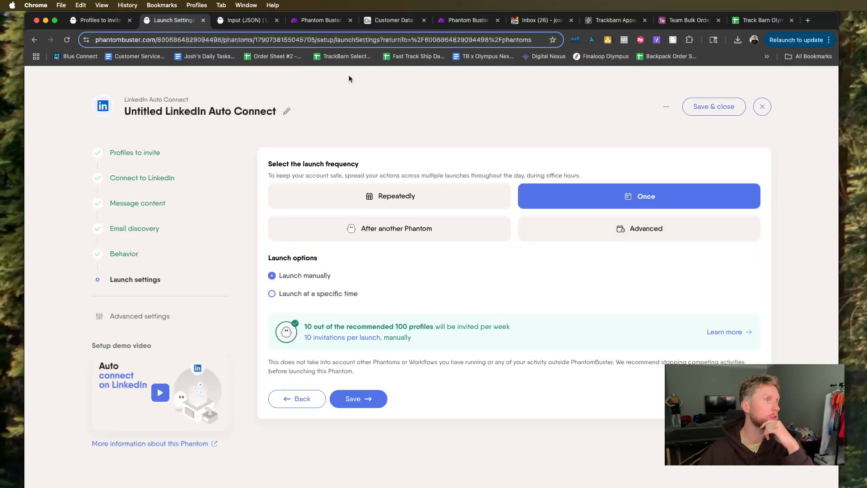
Try to save the Untitled LinkedIn Auto Connect phantom, and close the LinkedIn Outreach and LinkedIn Auto Connect pages.
left_click(723, 107)
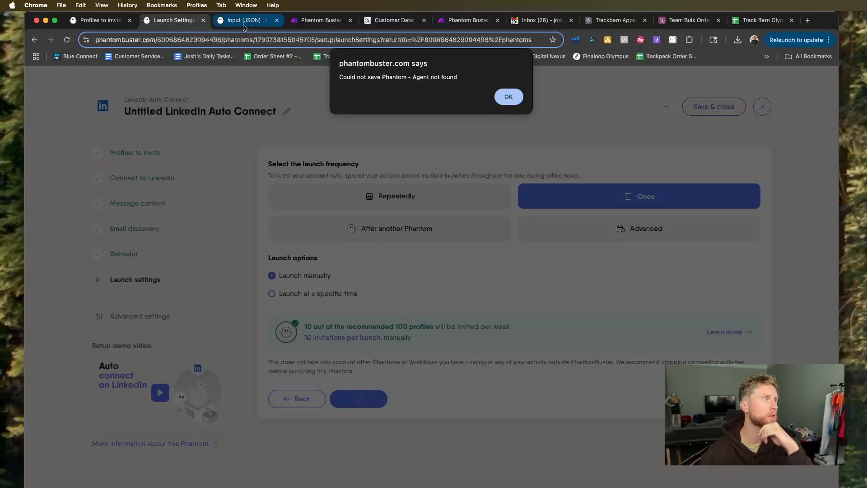
left_click(508, 97)
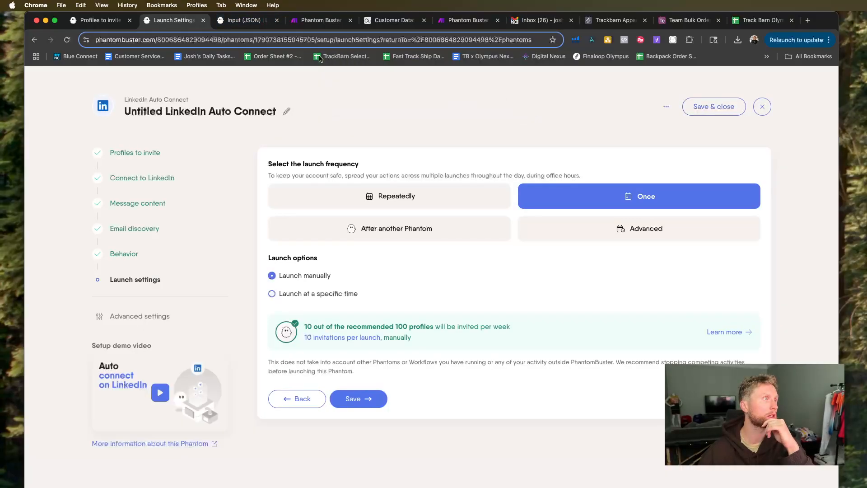
left_click(130, 20)
left_click(704, 108)
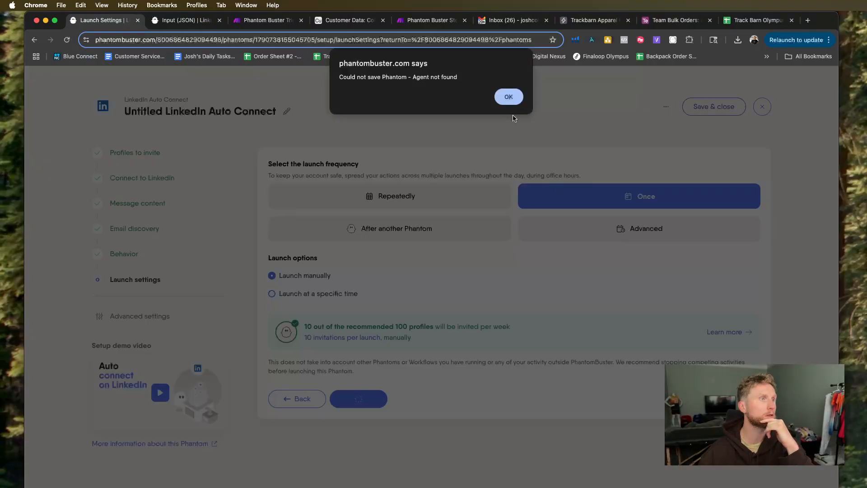
left_click(509, 96)
left_click(344, 395)
left_click(509, 96)
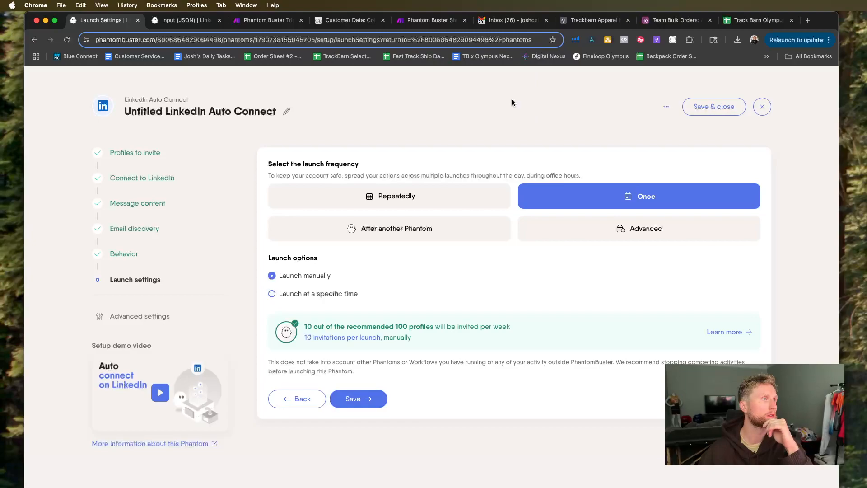
left_click(138, 20)
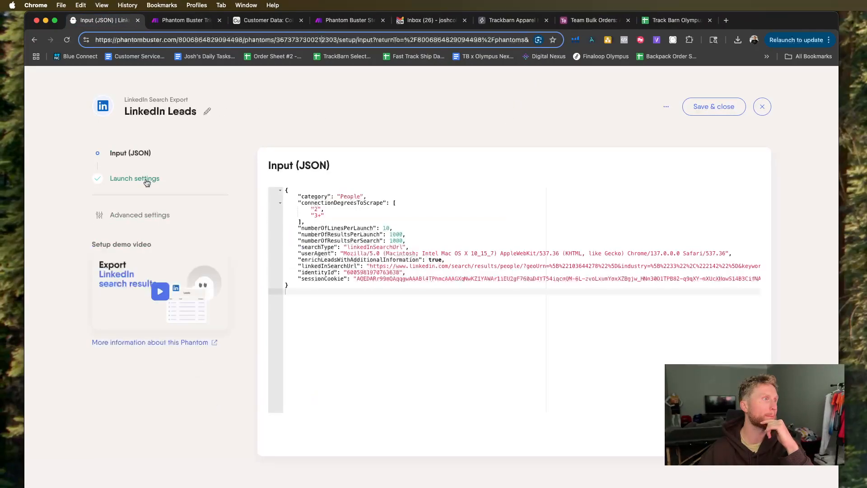
Save and close the LinkedIn Leads phantom, and reopen its setup in JSON mode.
left_click(698, 109)
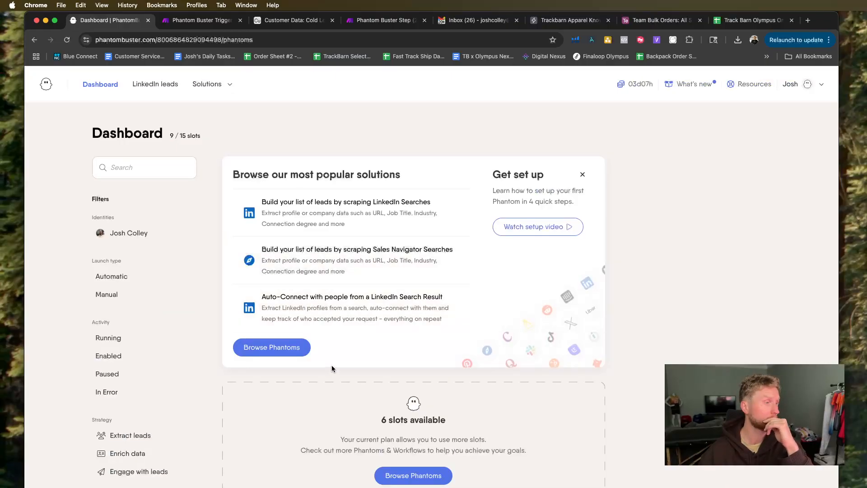
scroll(332, 368, "down", 5)
left_click(583, 368)
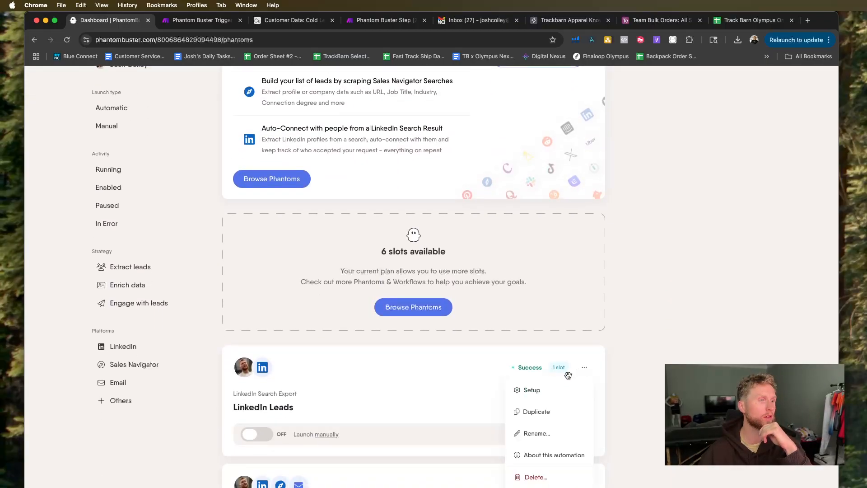
left_click(552, 389)
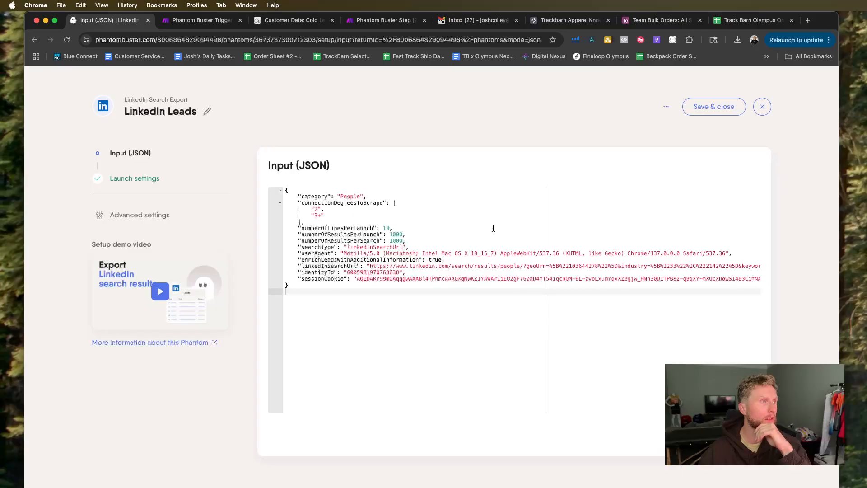
left_click(667, 109)
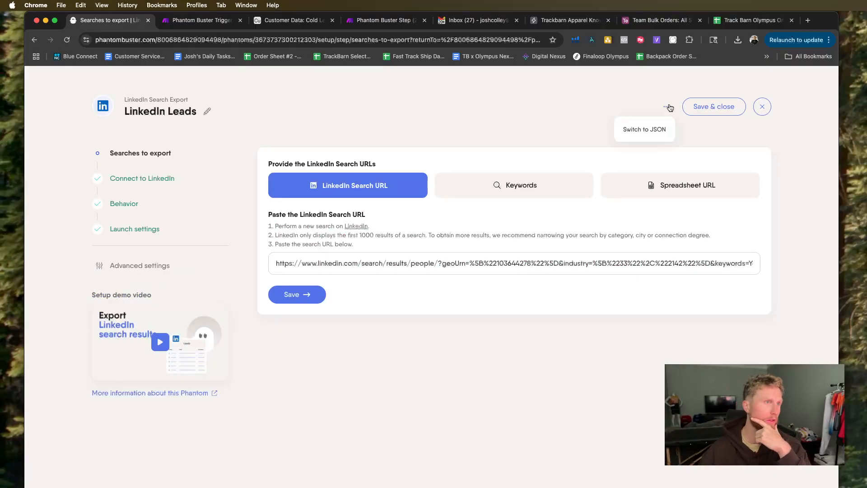
left_click(656, 127)
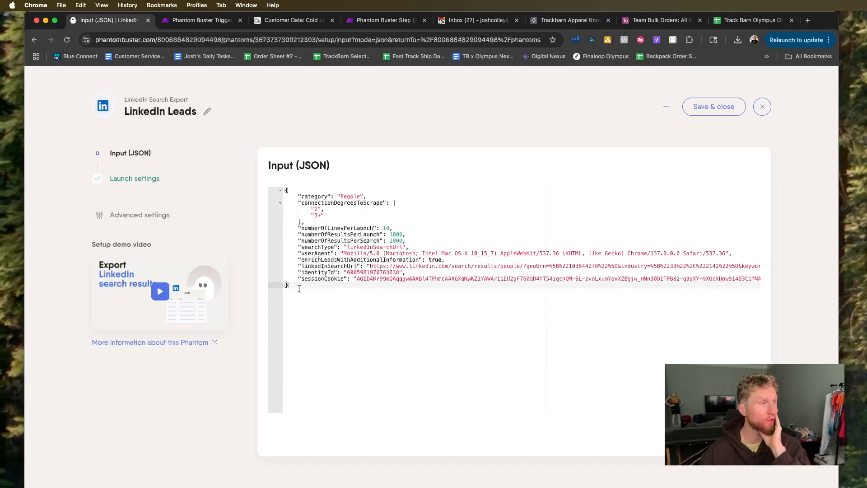
Examine the LinkedIn Leads JSON input by highlighting its full linkedInSearchUrl value, and return to the Make scenario with the HTTP settings closed.
left_click_drag(299, 289, 263, 185)
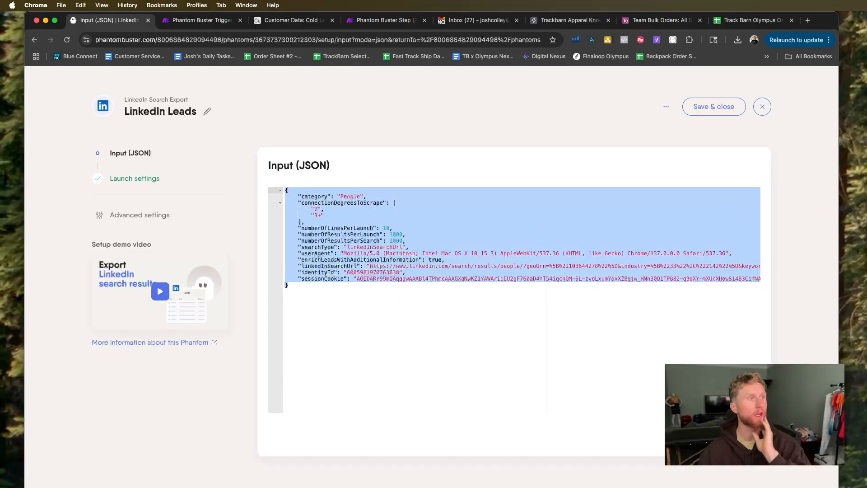
scroll(384, 278, "right", 2)
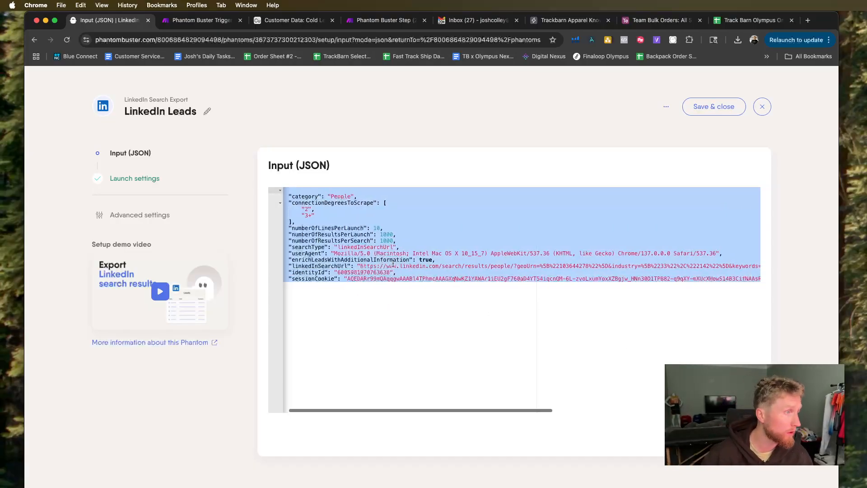
left_click(395, 267)
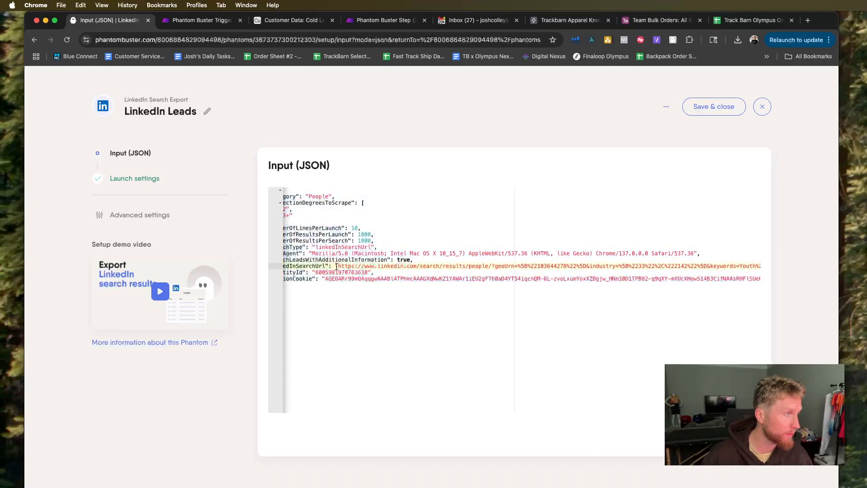
left_click_drag(336, 266, 755, 266)
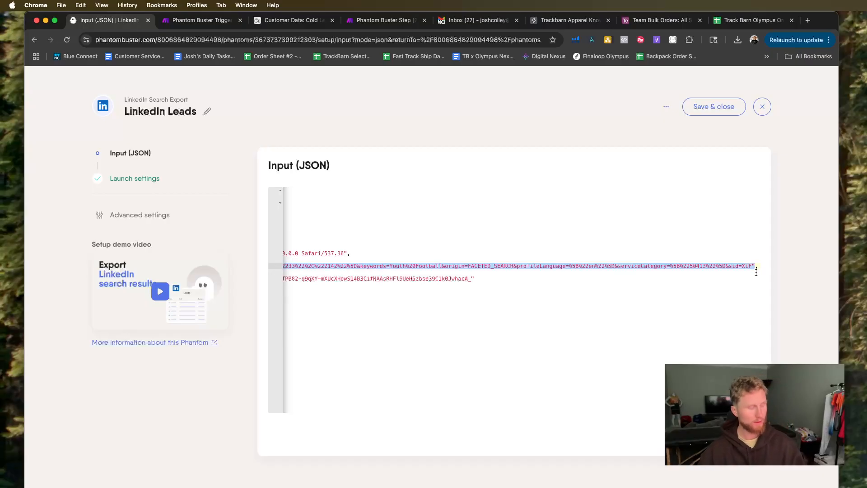
left_click(199, 19)
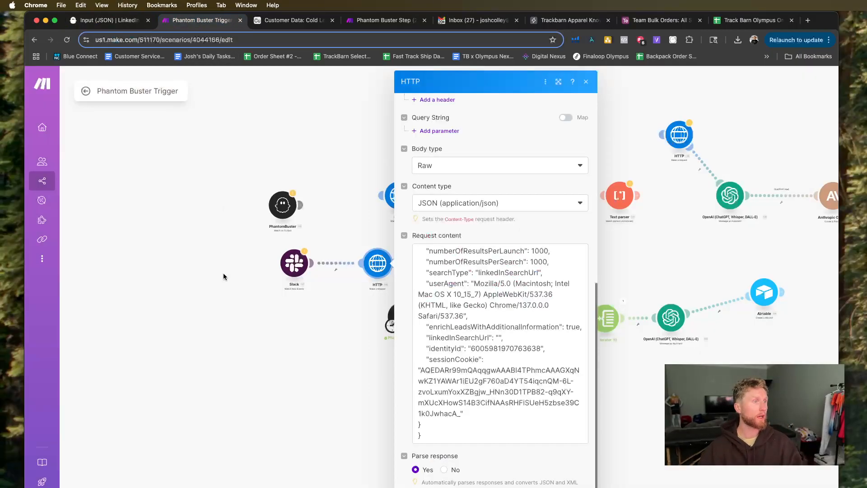
left_click(223, 276)
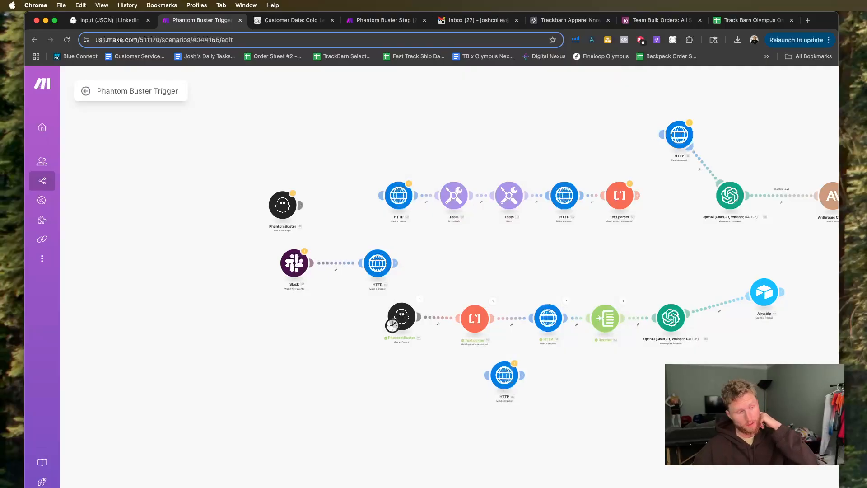
Look through the OpenAI actions and add a Message an Assistant module to the scenario.
left_click(475, 487)
scroll(432, 387, "down", 2)
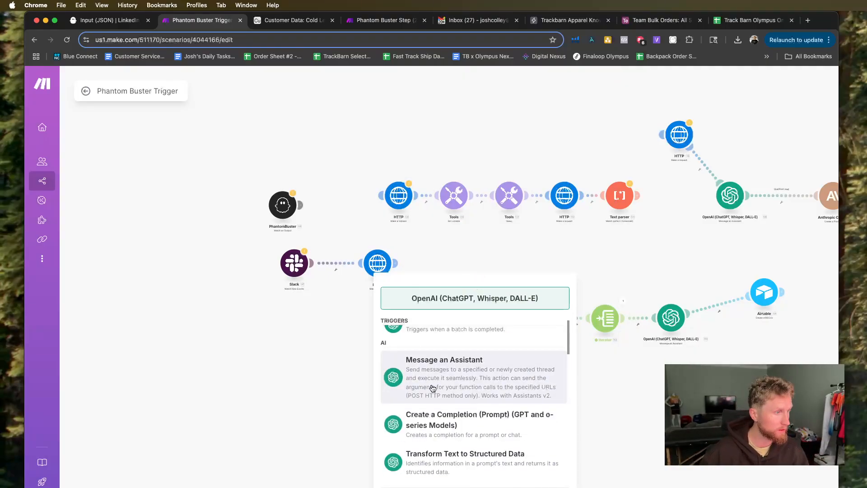
scroll(432, 388, "down", 1)
scroll(447, 400, "up", 2)
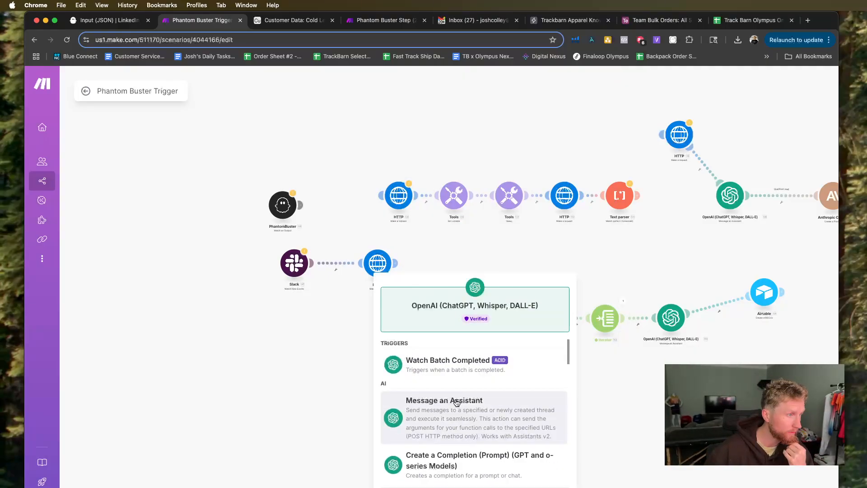
scroll(454, 401, "down", 4)
scroll(457, 402, "down", 4)
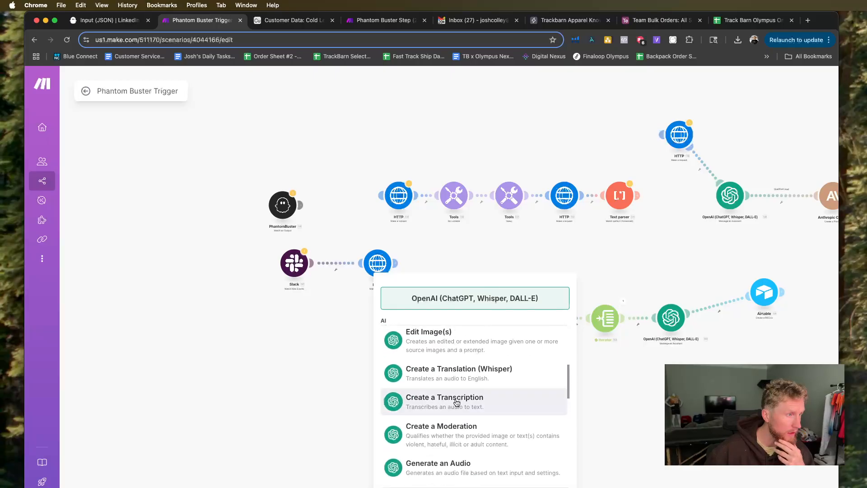
scroll(457, 402, "down", 5)
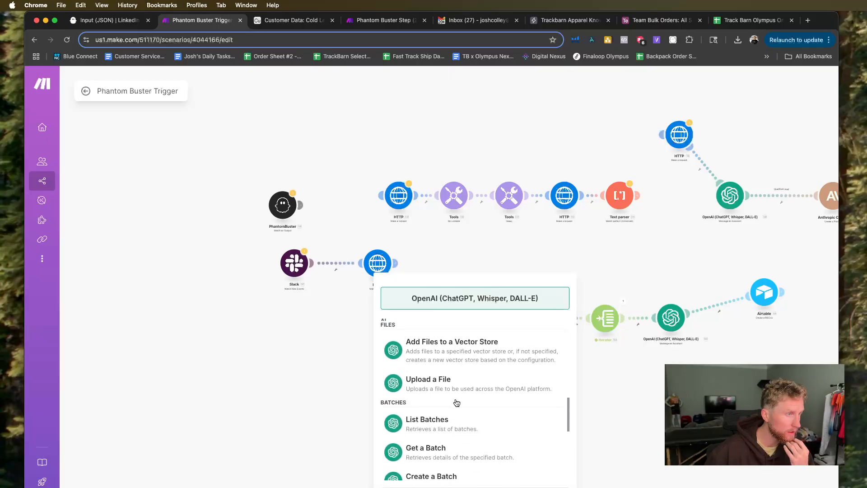
scroll(456, 402, "down", 3)
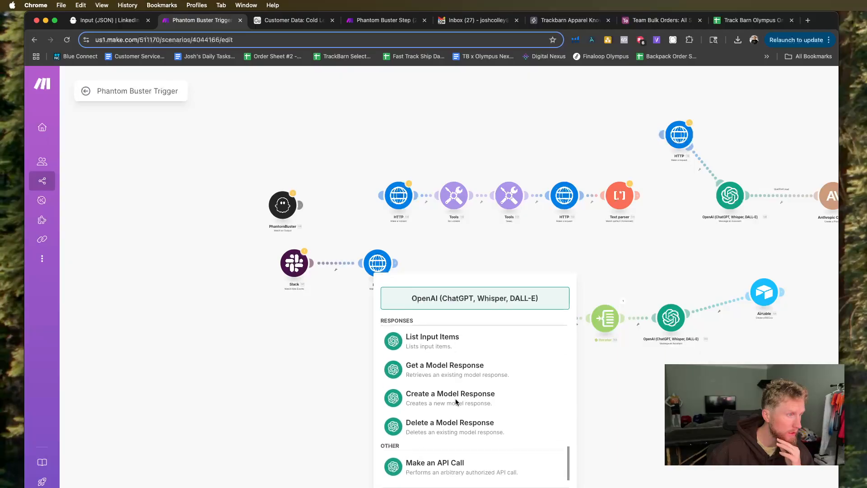
scroll(456, 402, "up", 15)
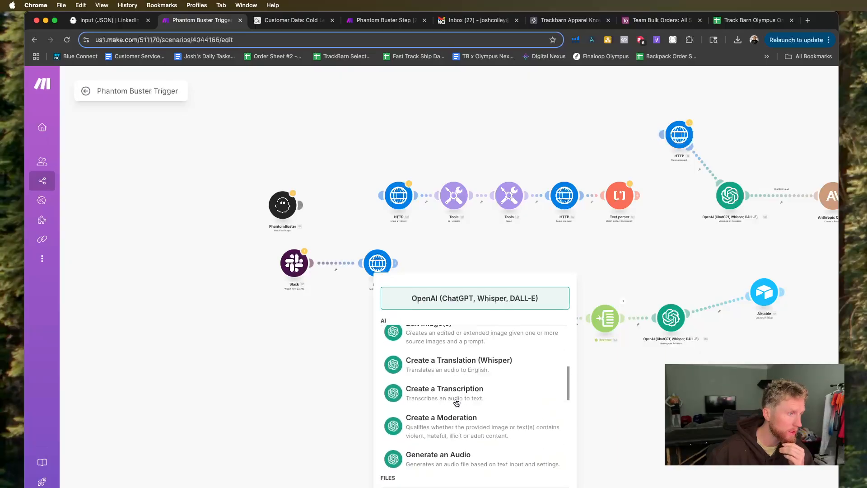
left_click(467, 423)
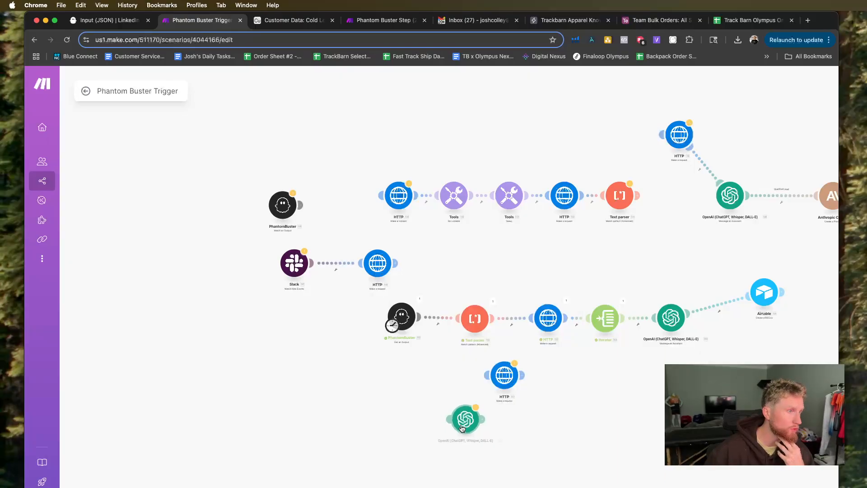
Place the OpenAI Message an Assistant module between the Slack trigger and its HTTP request module.
right_click(404, 263)
left_click(426, 287)
left_click_drag(435, 267, 333, 273)
Review the connection, role and available assistants in the new OpenAI module's settings.
left_click(330, 266)
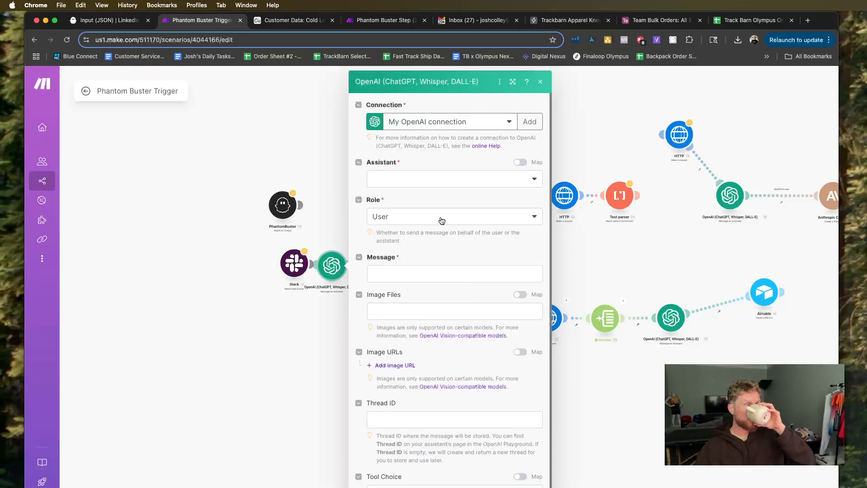
left_click(411, 217)
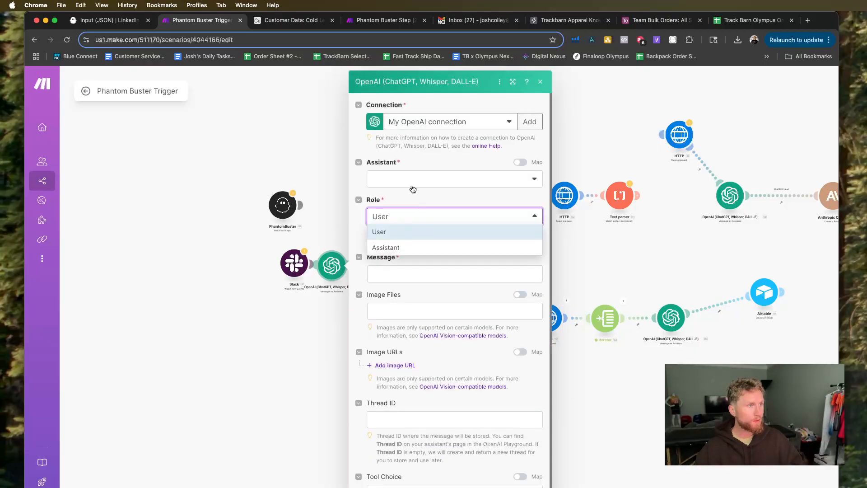
left_click(413, 186)
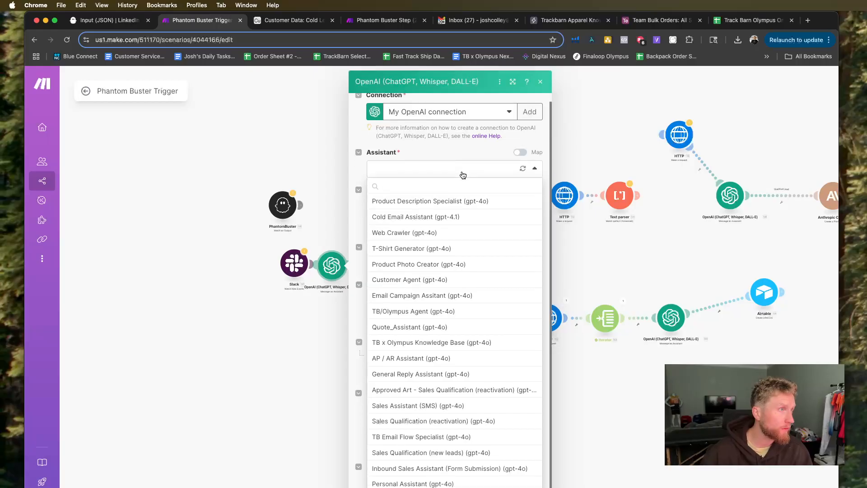
left_click(436, 150)
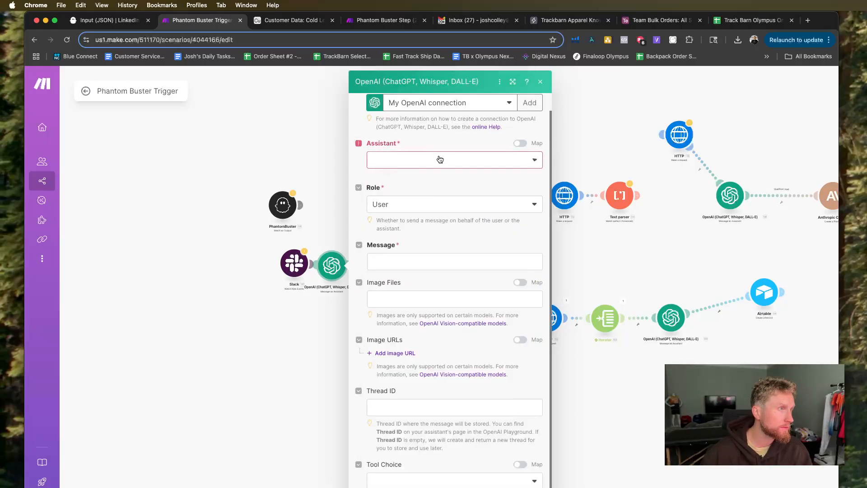
scroll(440, 181, "up", 2)
left_click(485, 124)
left_click(454, 140)
scroll(455, 162, "down", 1)
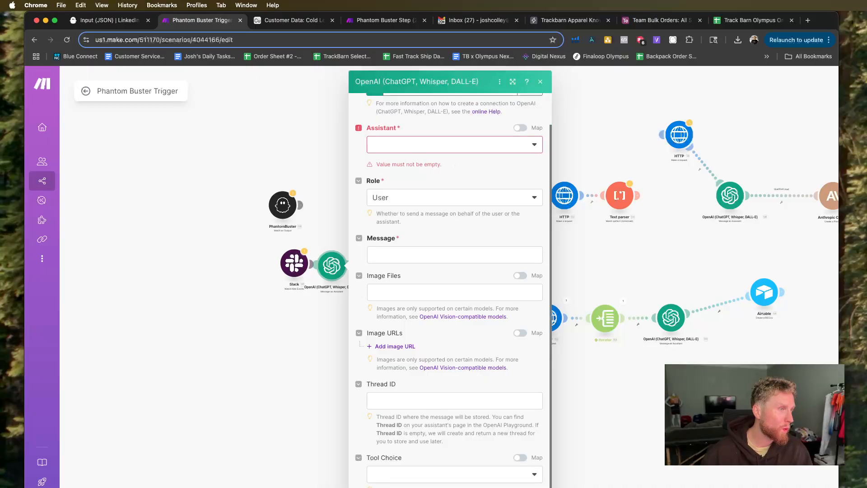
Delete the OpenAI module between Slack and HTTP together with its associated filter.
left_click(329, 300)
right_click(334, 273)
left_click(360, 387)
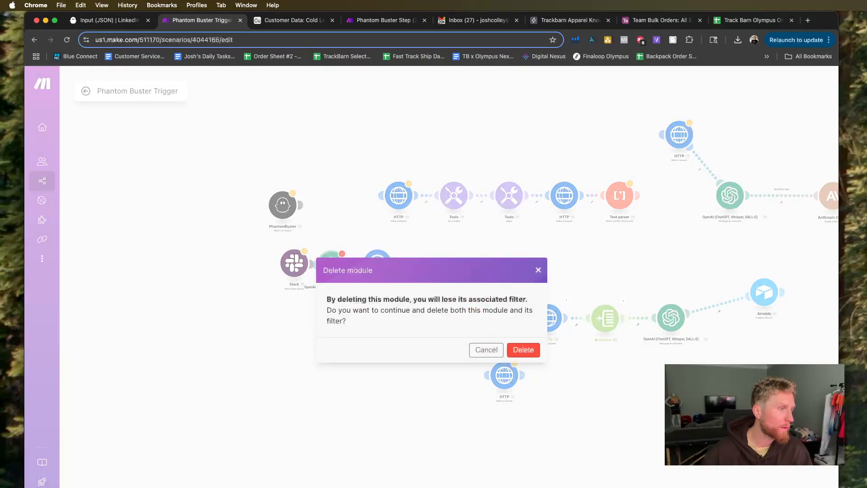
left_click(523, 349)
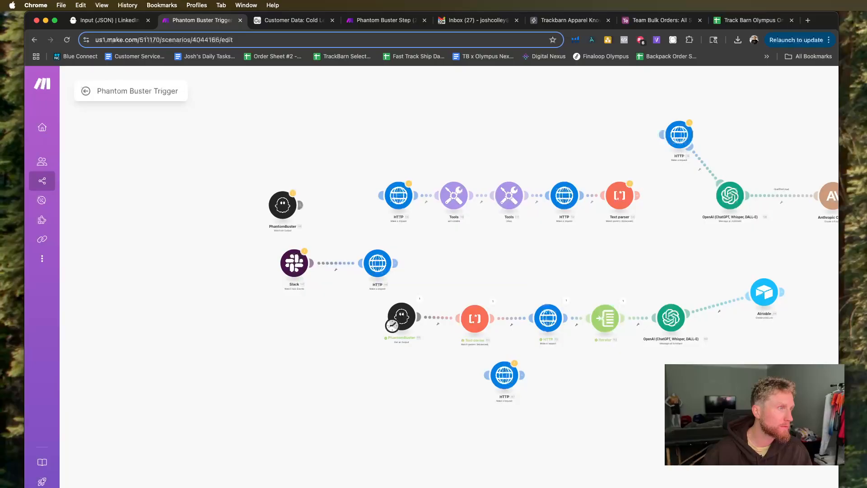
Look through the OpenAI actions available for a new module.
left_click(475, 487)
scroll(432, 422, "down", 3)
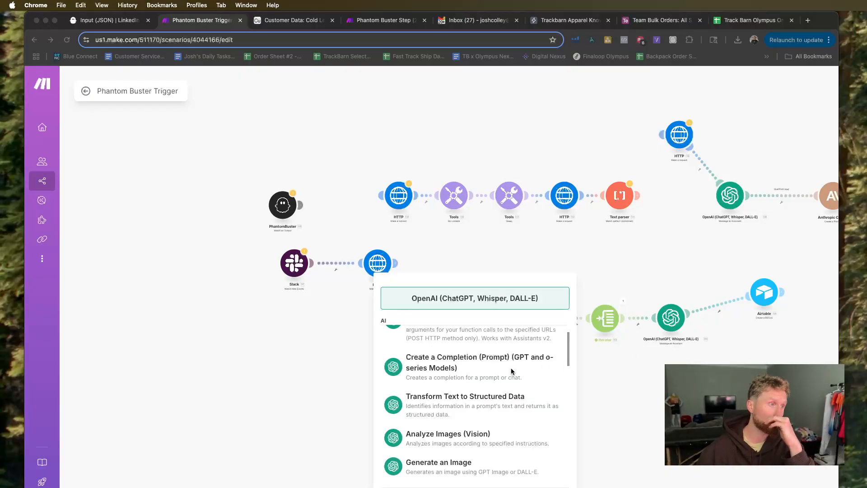
scroll(495, 374, "up", 3)
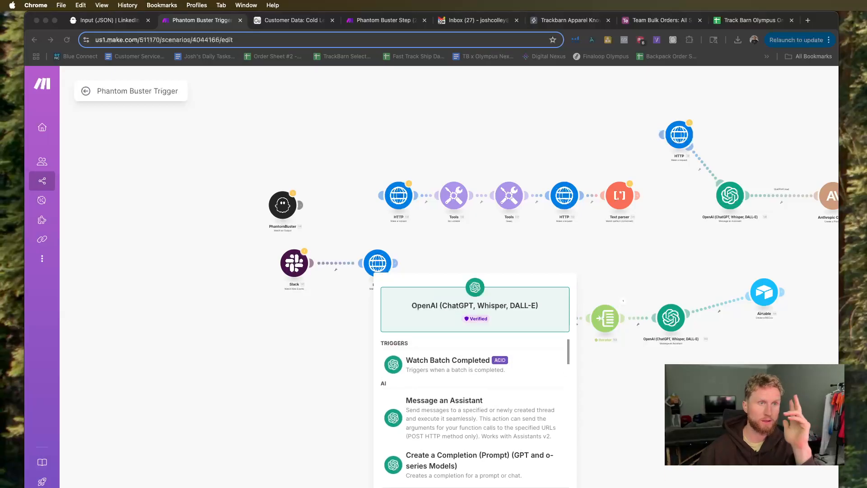
key("super+Tab")
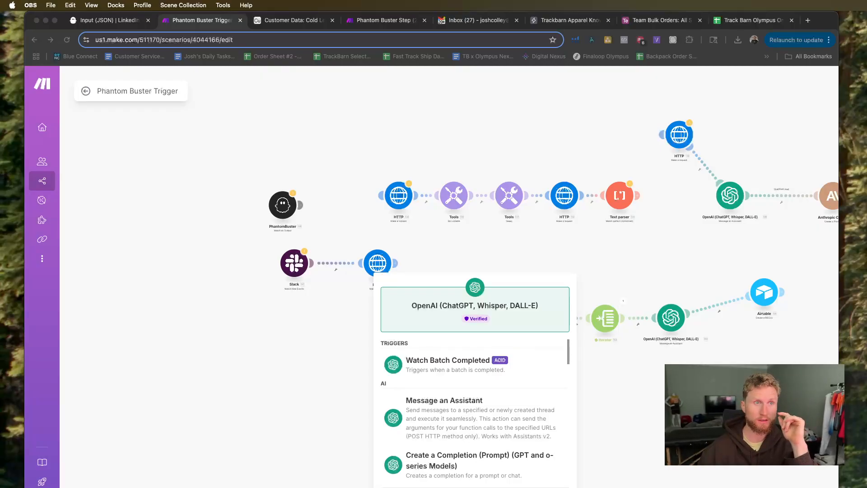
key("super+Tab")
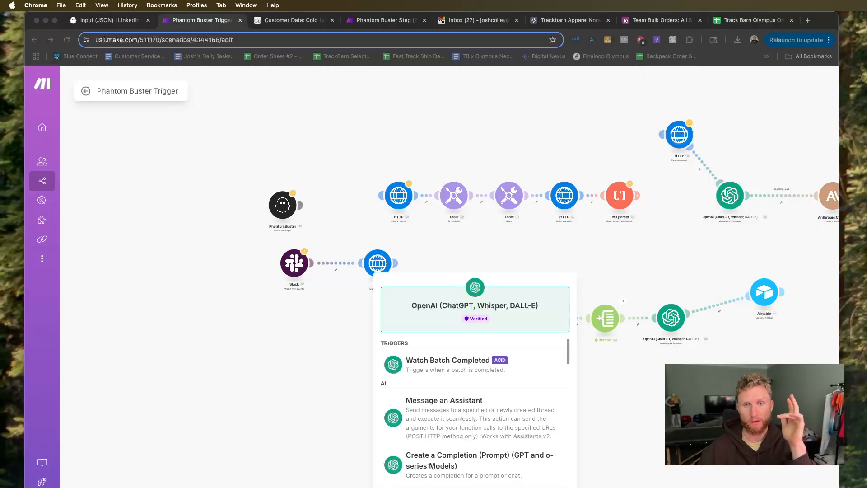
key("super+Tab")
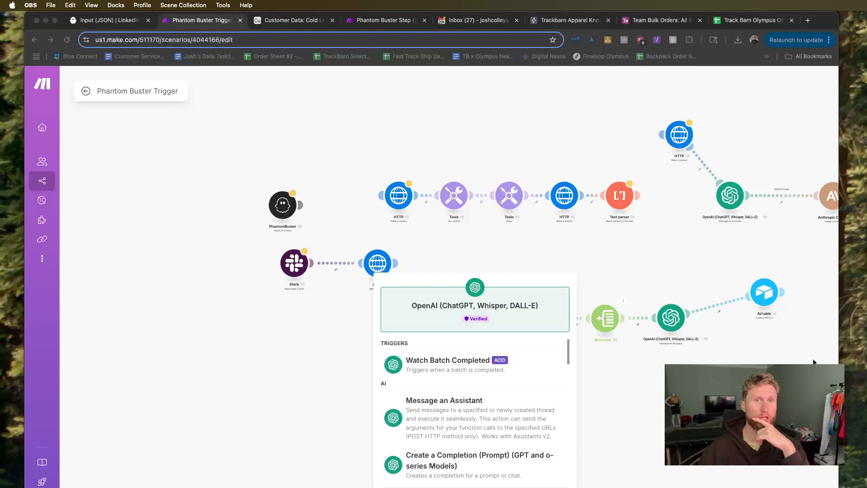
key("super+Tab")
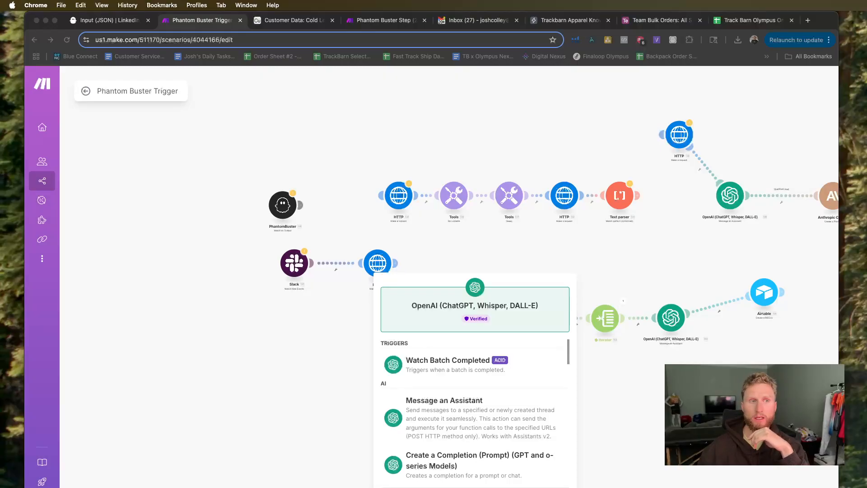
key("super+Tab")
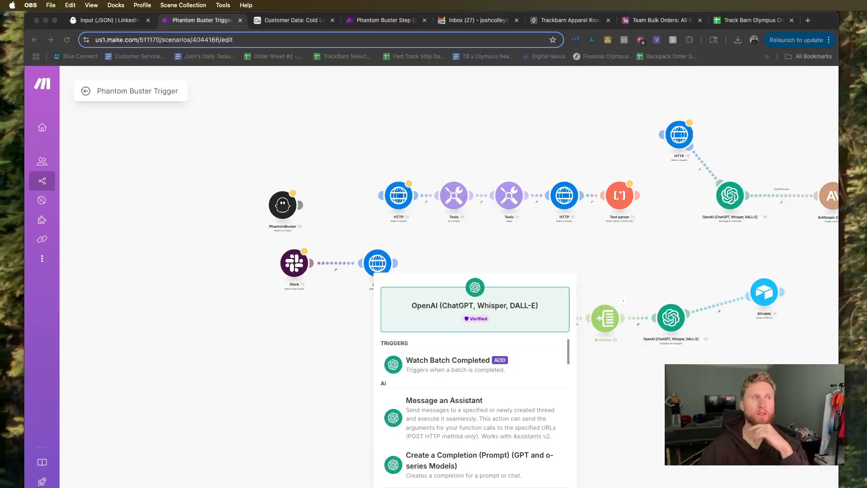
key("super+Tab")
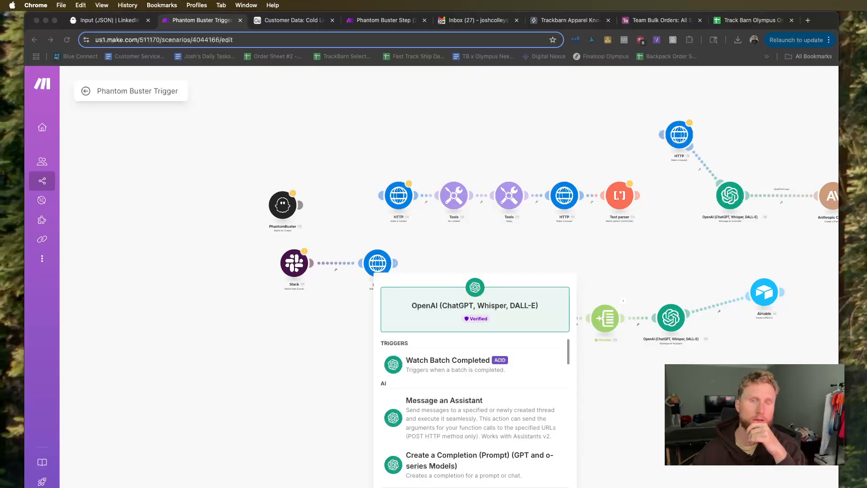
Add an OpenAI Message an Assistant module between the Slack trigger and its HTTP request, and look over its settings.
left_click(457, 401)
left_click_drag(448, 416, 344, 273)
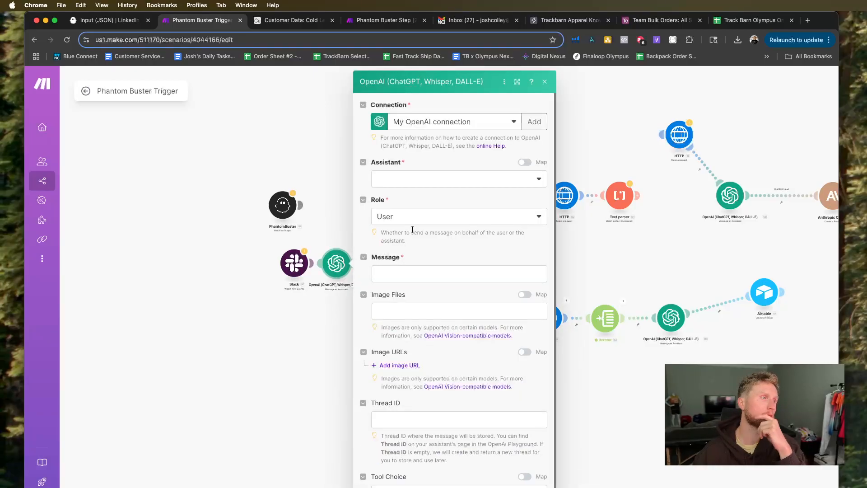
left_click(414, 217)
left_click(421, 216)
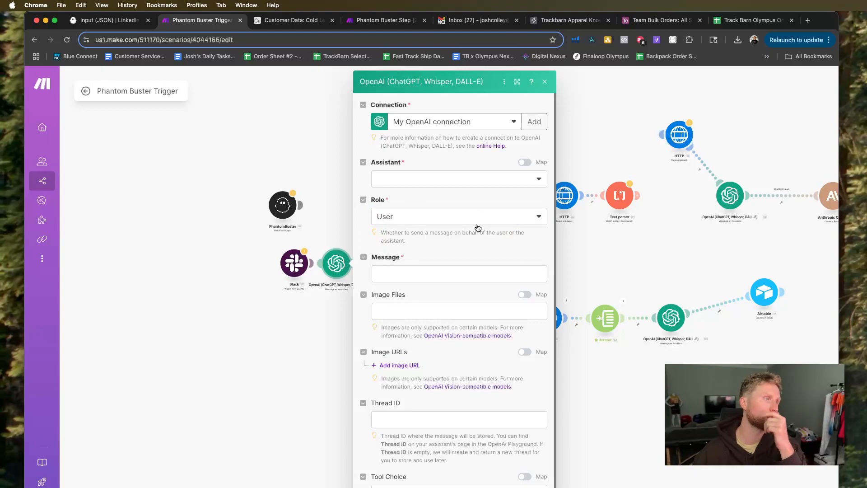
scroll(433, 300, "down", 1)
scroll(432, 301, "up", 1)
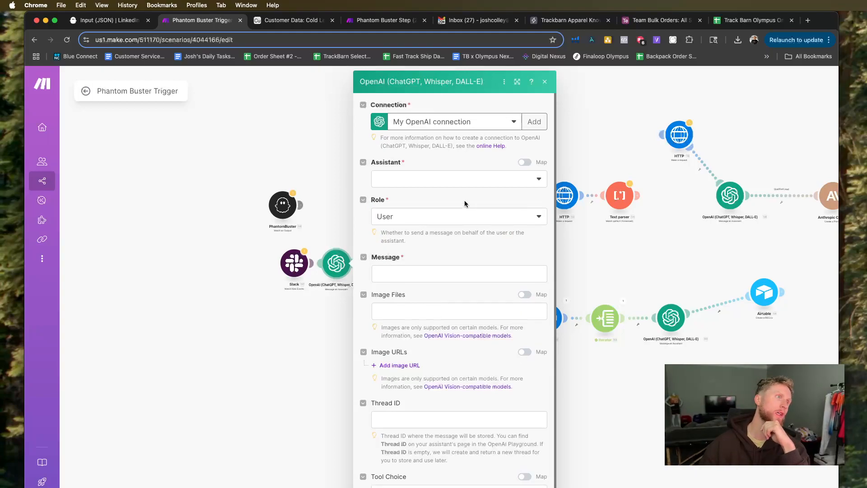
Examine the Slack fields that can be mapped into the message and the list of available assistants.
left_click(429, 273)
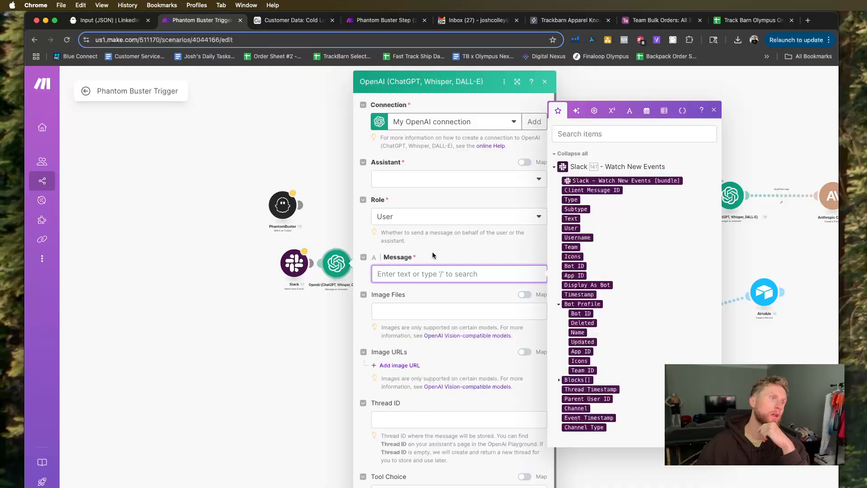
left_click(432, 251)
left_click(449, 217)
left_click(429, 183)
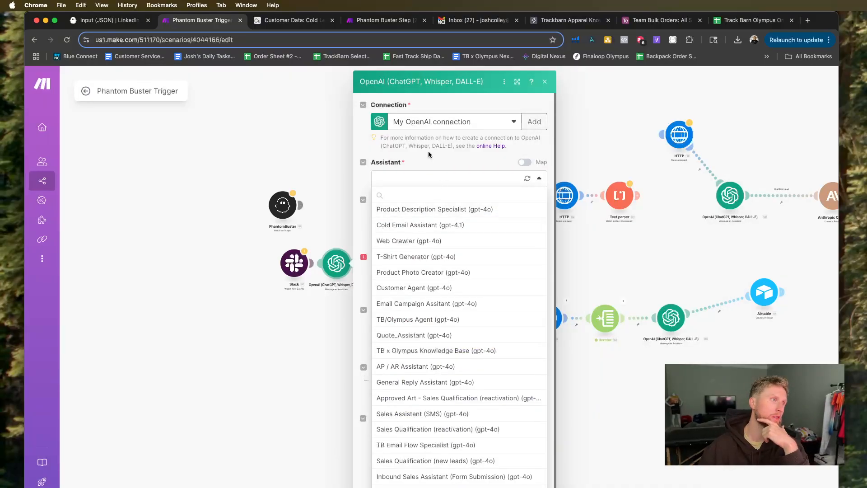
left_click(432, 177)
left_click(434, 177)
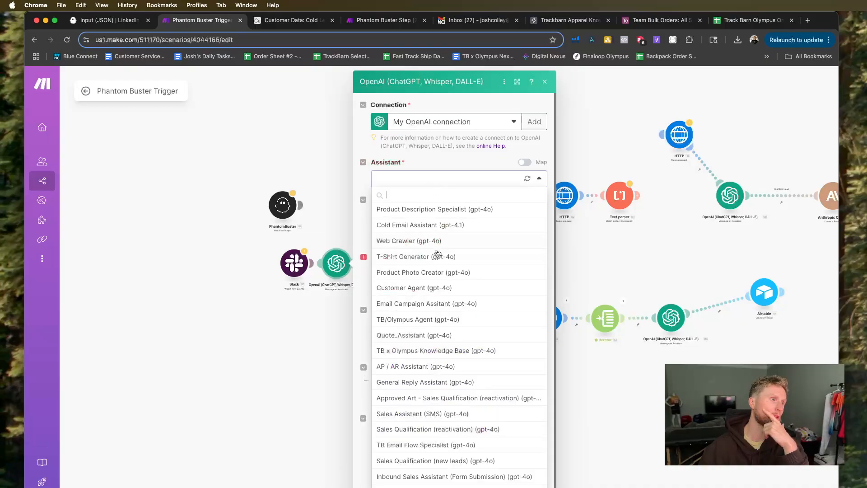
left_click(440, 156)
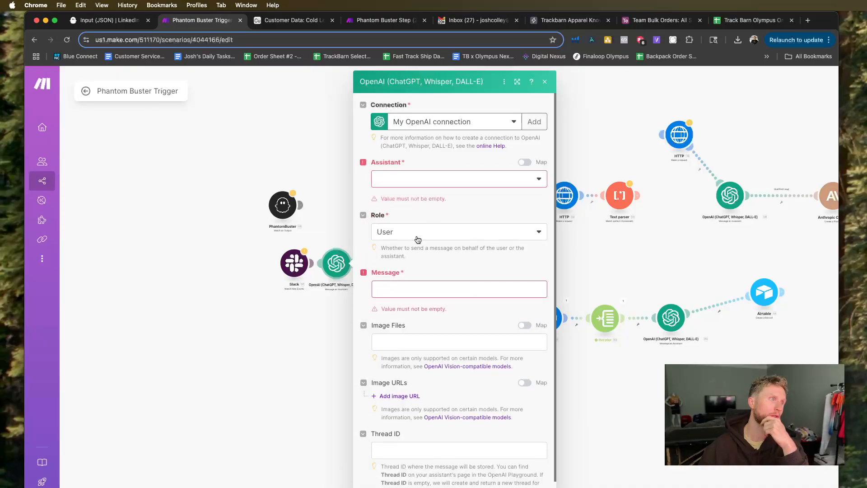
Try the Assistant role in the OpenAI module, set it back to User, and close the settings.
left_click(416, 237)
left_click(419, 263)
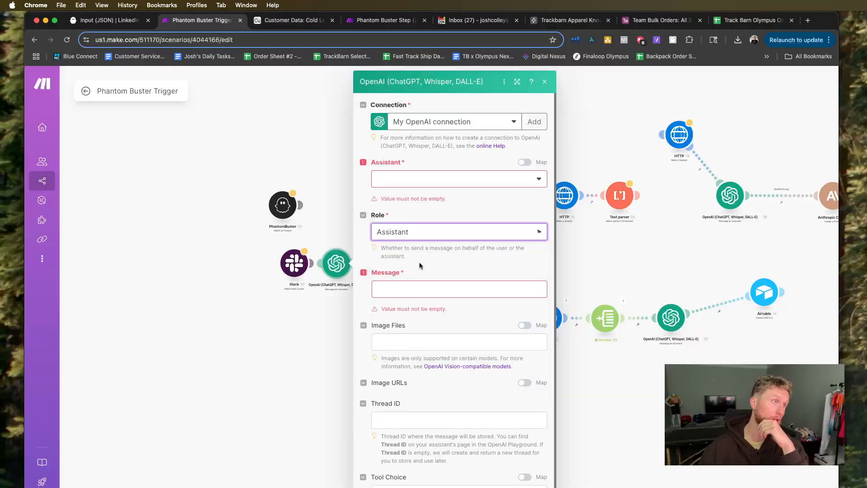
left_click(432, 289)
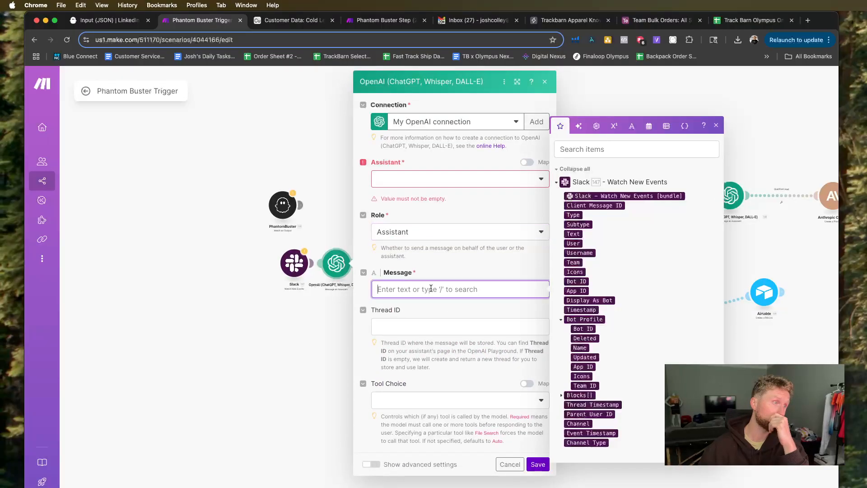
left_click(431, 232)
left_click(420, 247)
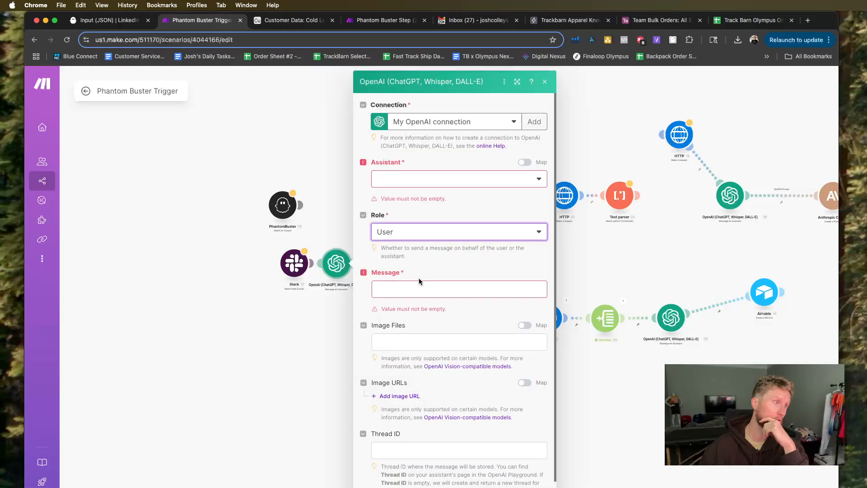
left_click(416, 234)
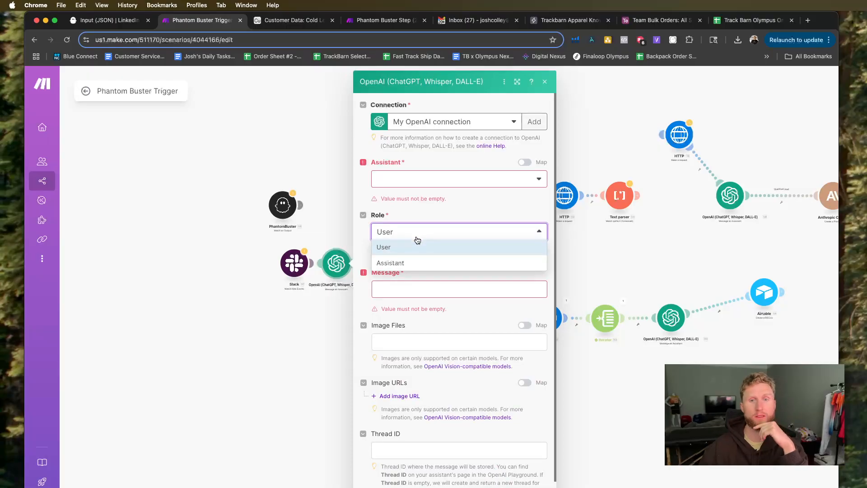
left_click(430, 209)
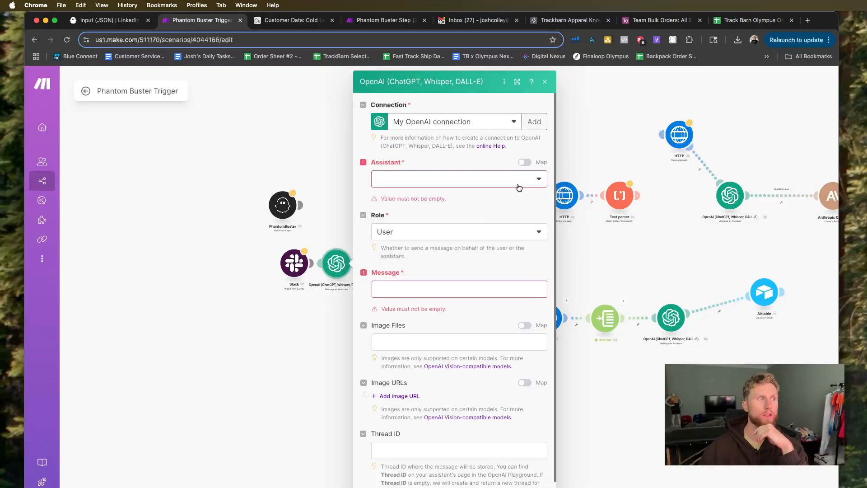
left_click(307, 225)
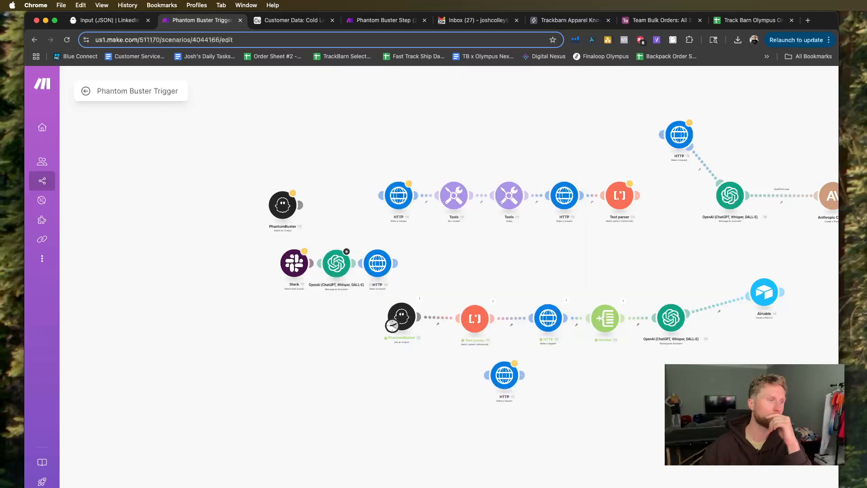
Replace the Message an Assistant module between Slack and HTTP with an OpenAI Create a Model Response module.
left_click(474, 487)
scroll(451, 443, "down", 2)
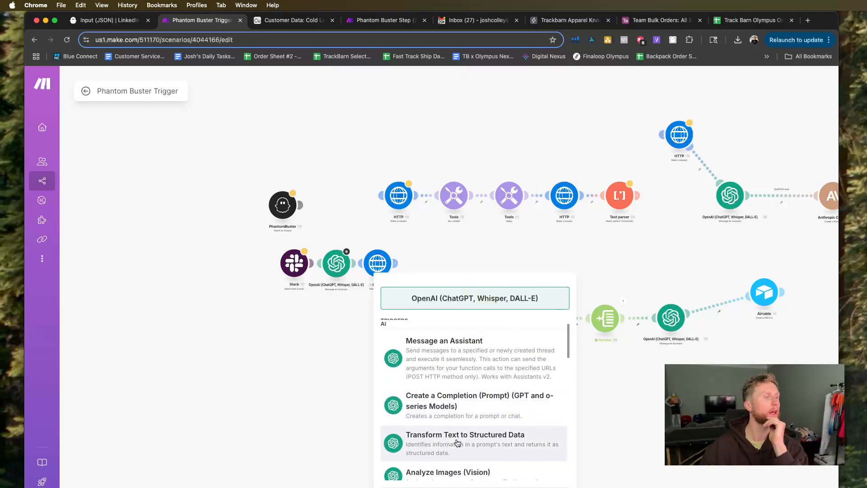
scroll(454, 442, "down", 5)
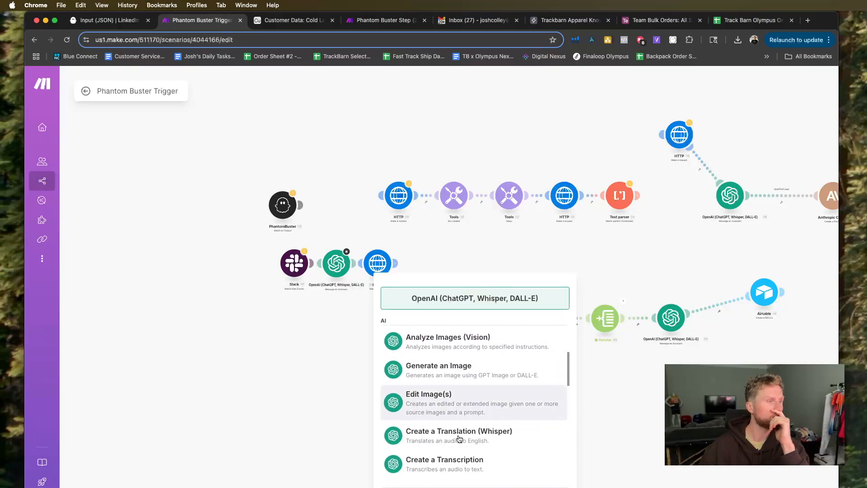
scroll(459, 439, "down", 1)
scroll(459, 438, "down", 3)
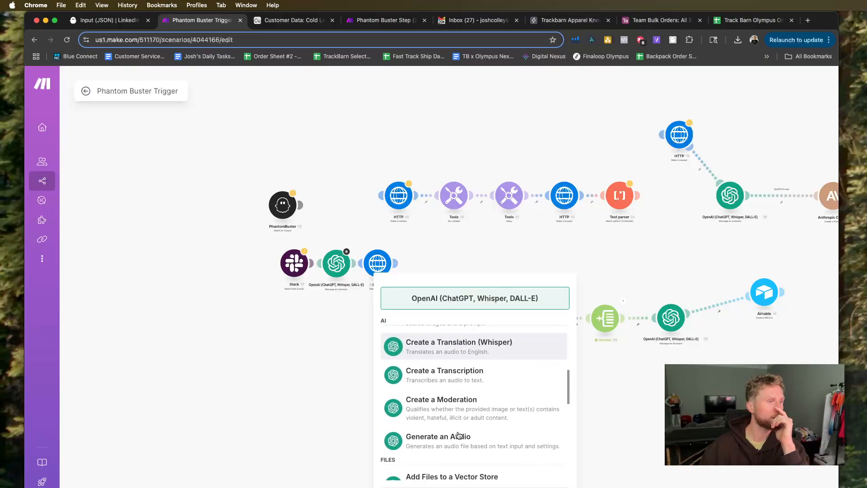
scroll(533, 407, "down", 5)
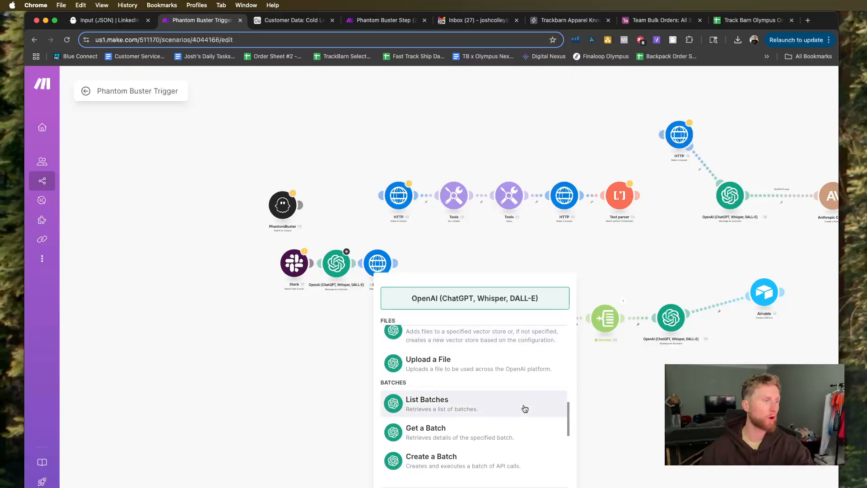
scroll(525, 408, "down", 5)
scroll(525, 408, "down", 2)
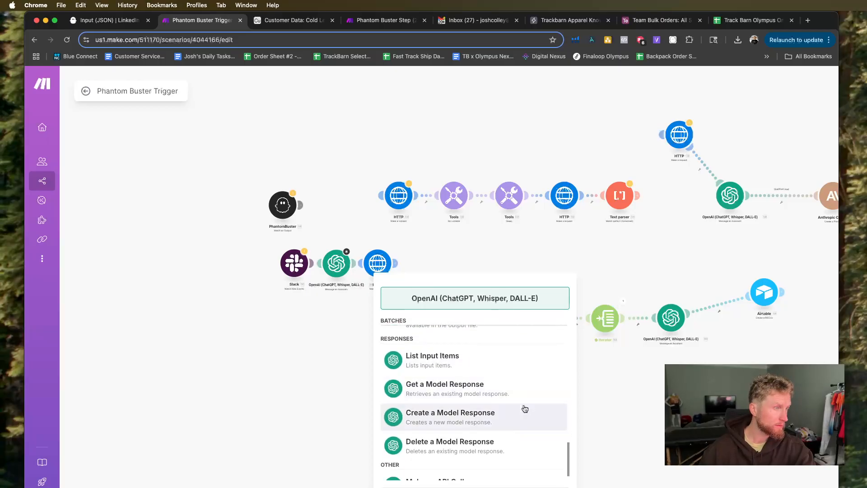
left_click(499, 419)
left_click_drag(492, 420, 335, 272)
right_click(342, 278)
left_click(367, 386)
Choose gpt-4.5-preview-2025-02-27 as the Create a Model Response module's model and Text prompt as its prompt type, and close its settings.
left_click(336, 272)
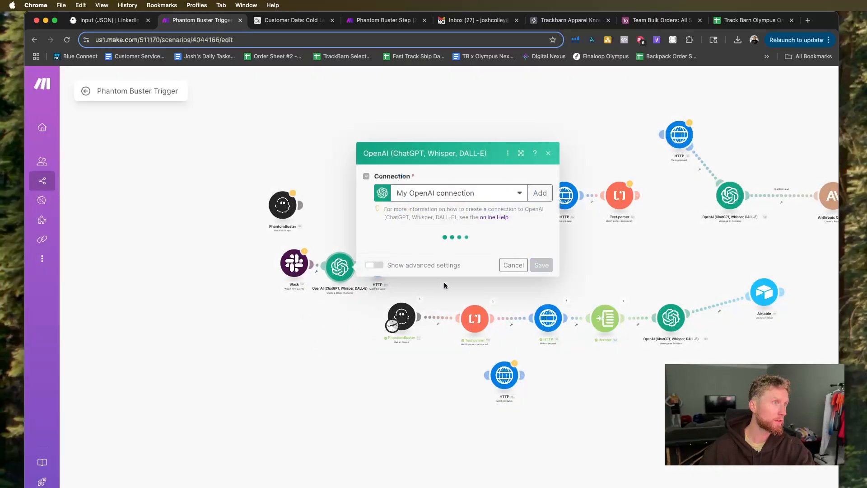
left_click(438, 249)
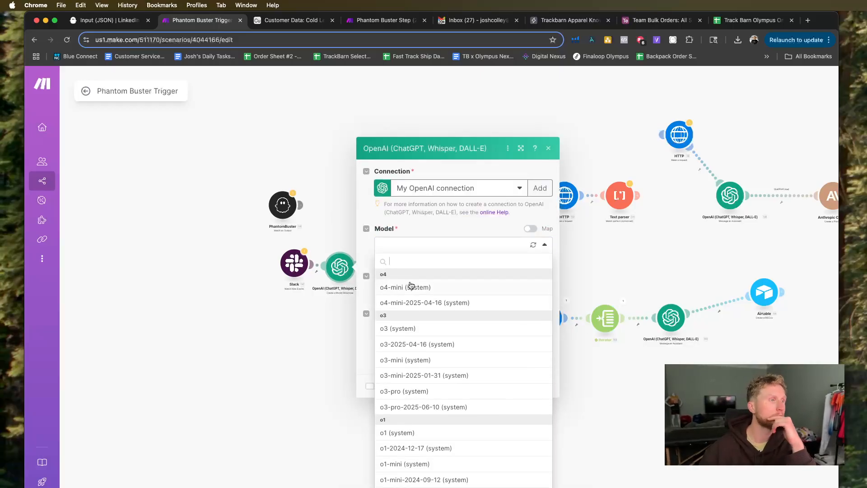
scroll(430, 349, "down", 5)
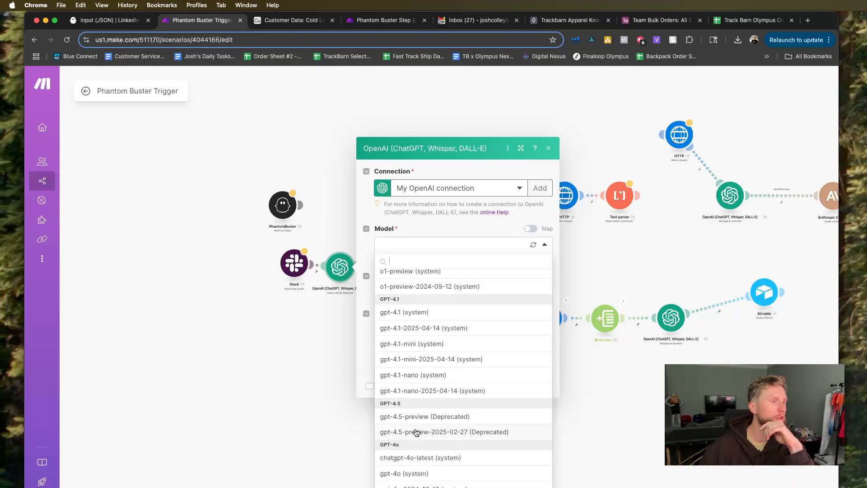
left_click(415, 433)
left_click(409, 293)
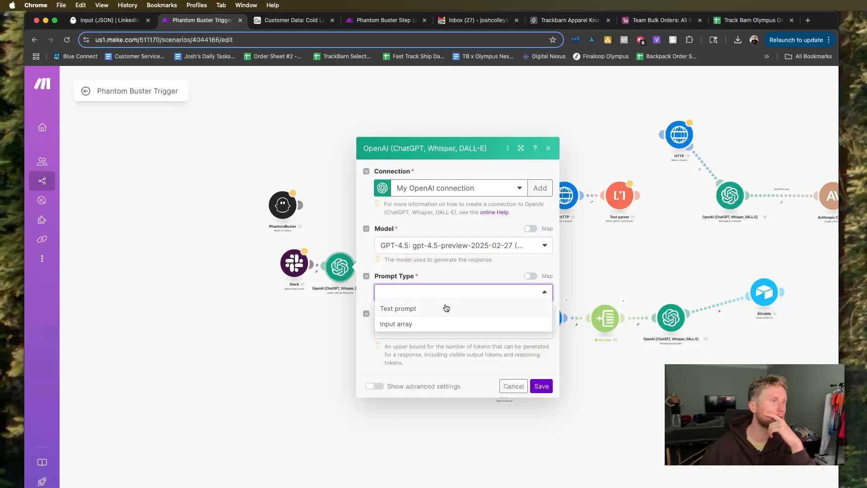
left_click(440, 308)
left_click(407, 303)
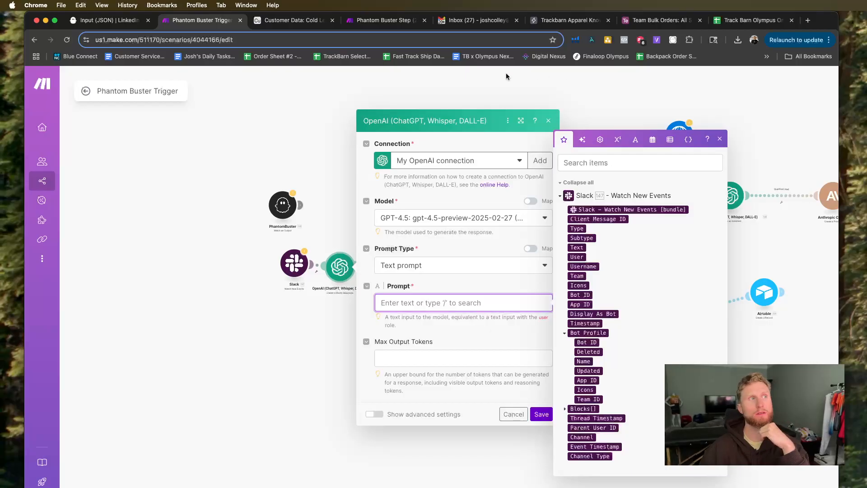
left_click(324, 101)
Check the Airtable Cold Leads table, PhantomBuster's LinkedIn Leads input JSON and the Make scenarios, and return to the Cold Leads table.
left_click(292, 20)
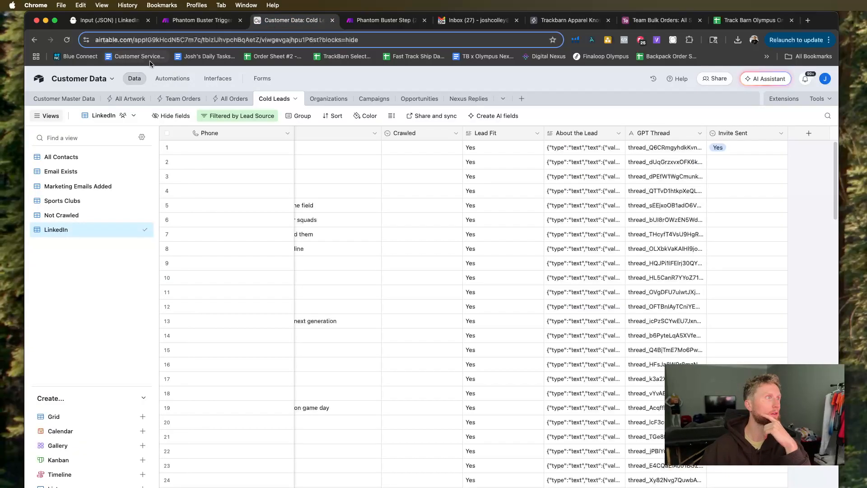
left_click(109, 24)
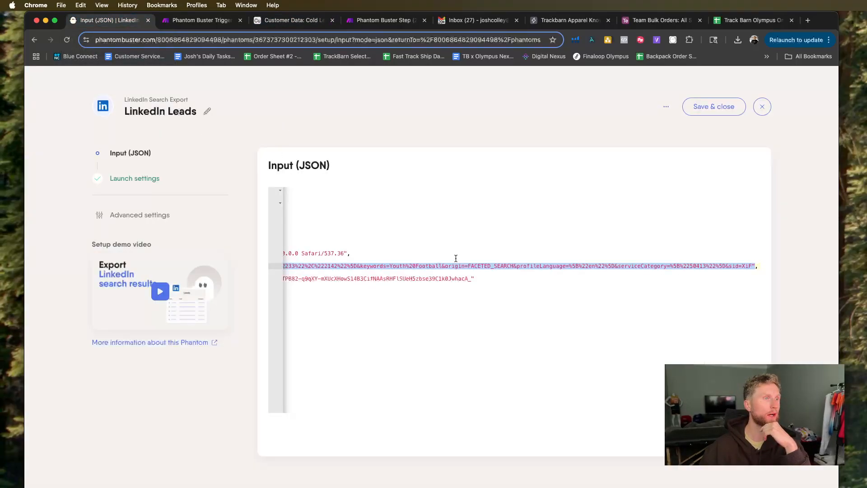
left_click(201, 20)
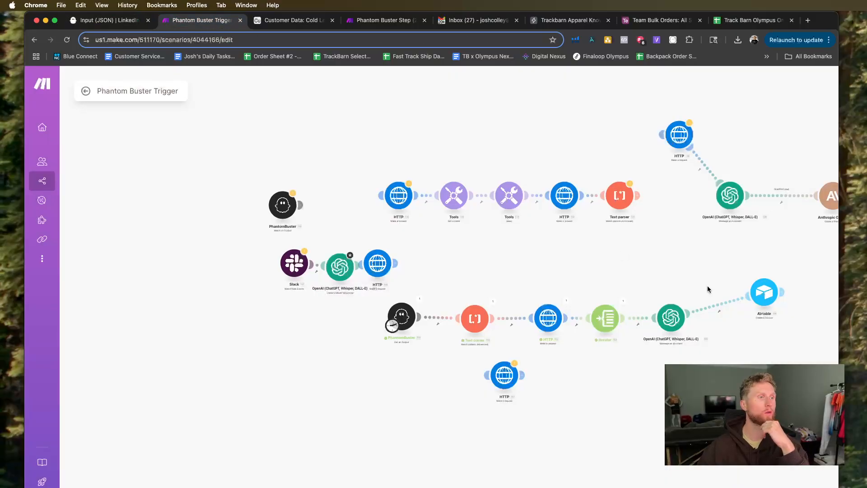
left_click(387, 21)
left_click(280, 23)
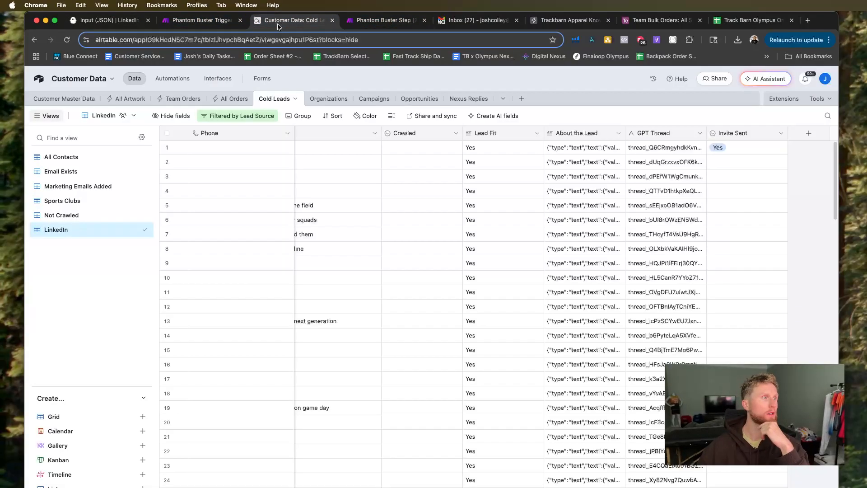
Return to the Phantom Buster Trigger scenario in Make and open the settings of the OpenAI module following Slack.
left_click(201, 20)
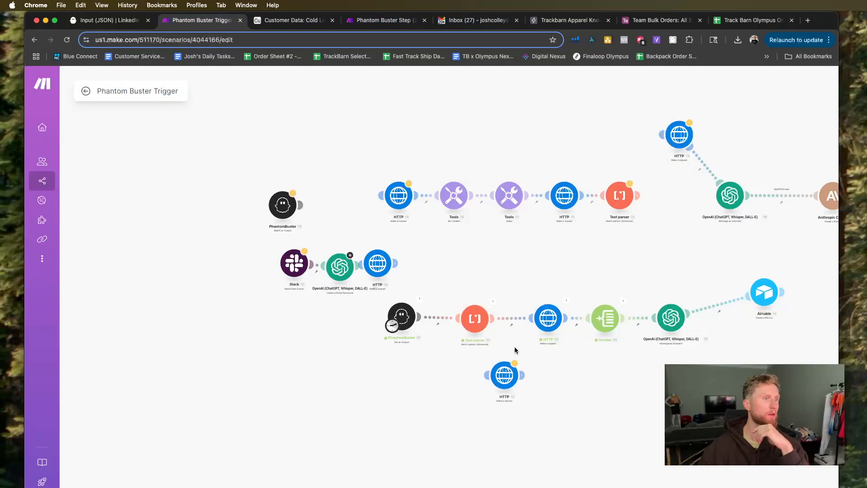
left_click(312, 264)
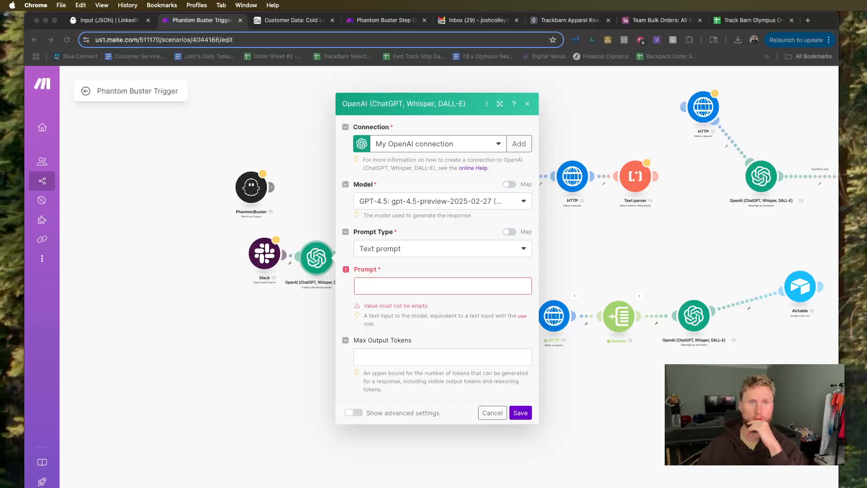
key("super+grave")
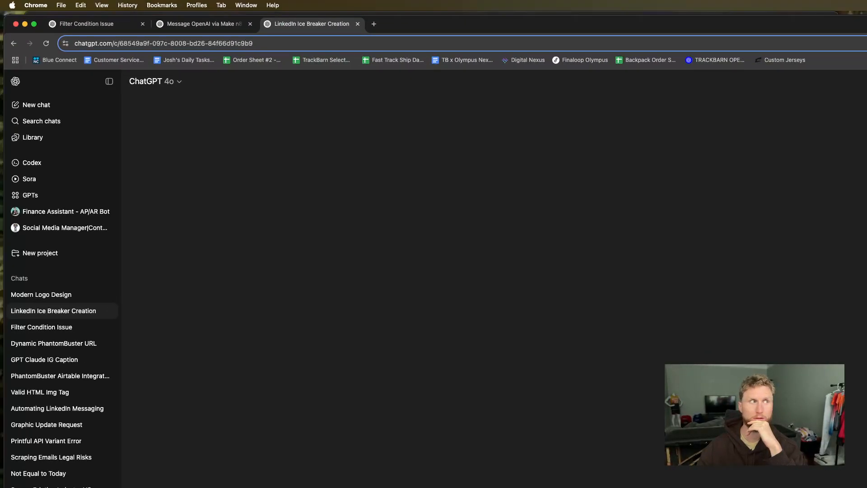
key("super+grave")
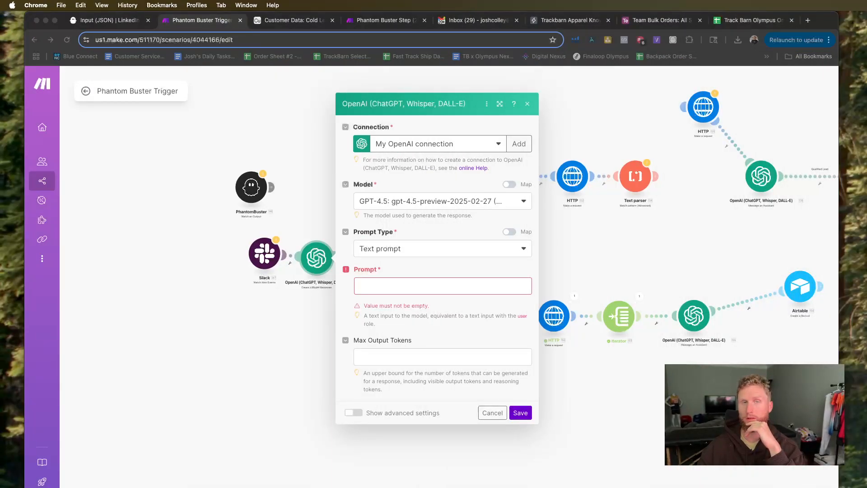
key("super+Tab")
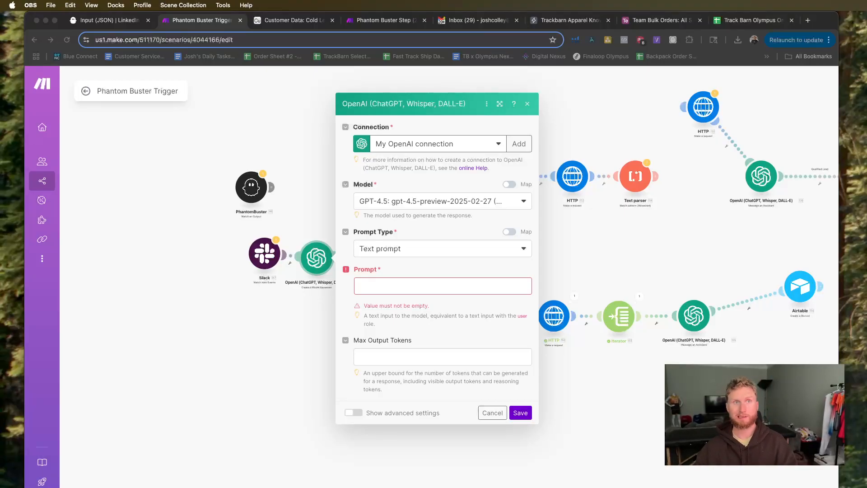
key("super+Tab")
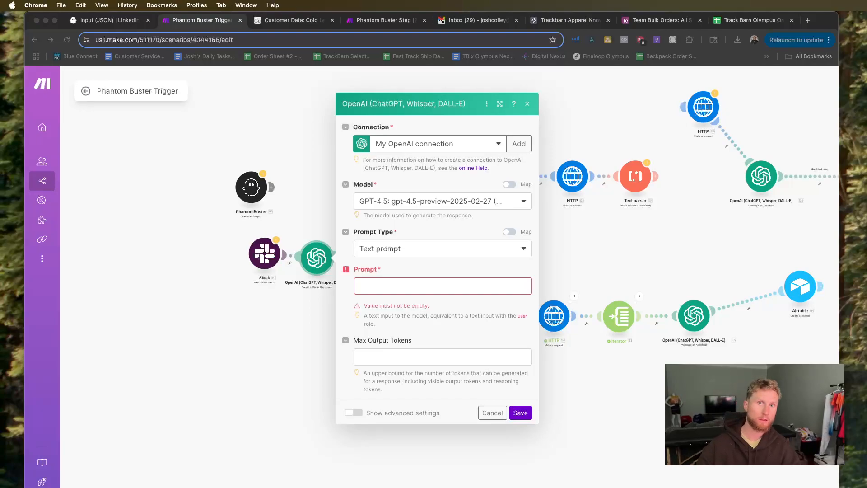
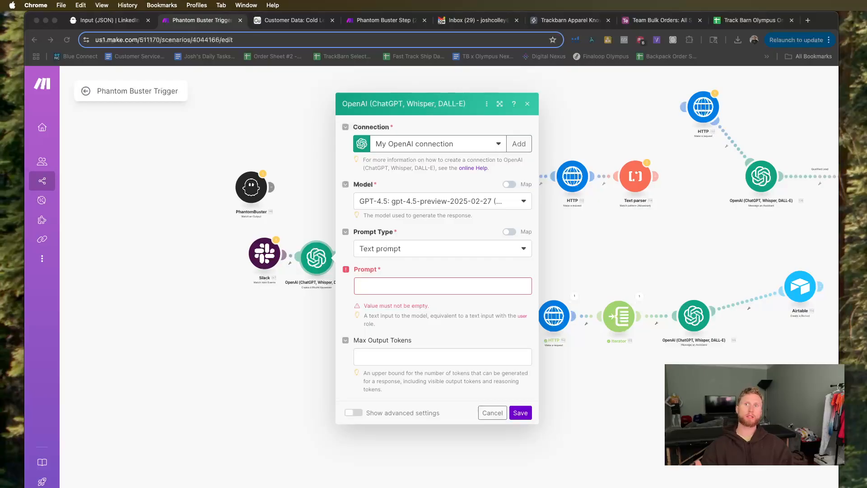
Paste the LinkedIn search URL modification instructions as the OpenAI module's prompt and read them through to the expected output.
left_click(381, 289)
key("cmd+v")
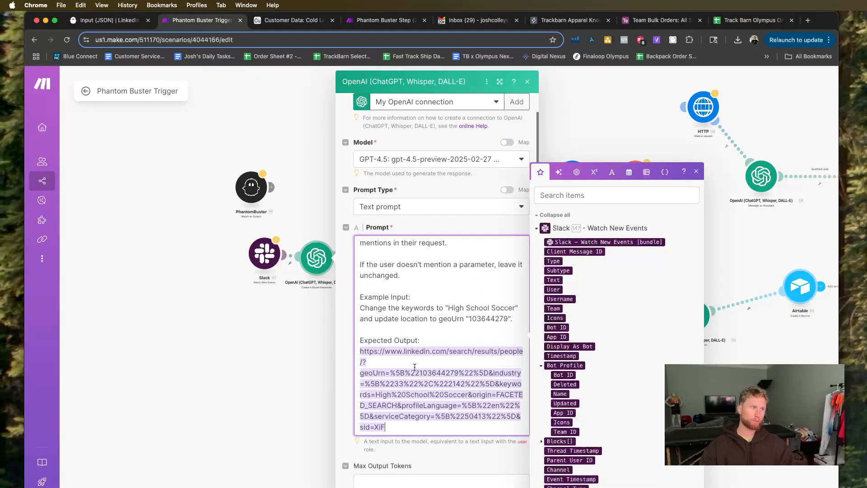
scroll(407, 352, "up", 10)
scroll(414, 367, "up", 5)
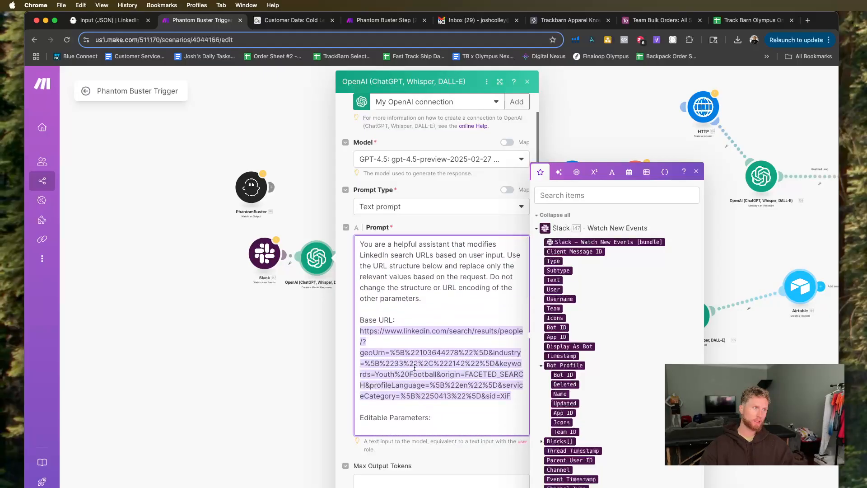
scroll(415, 367, "down", 3)
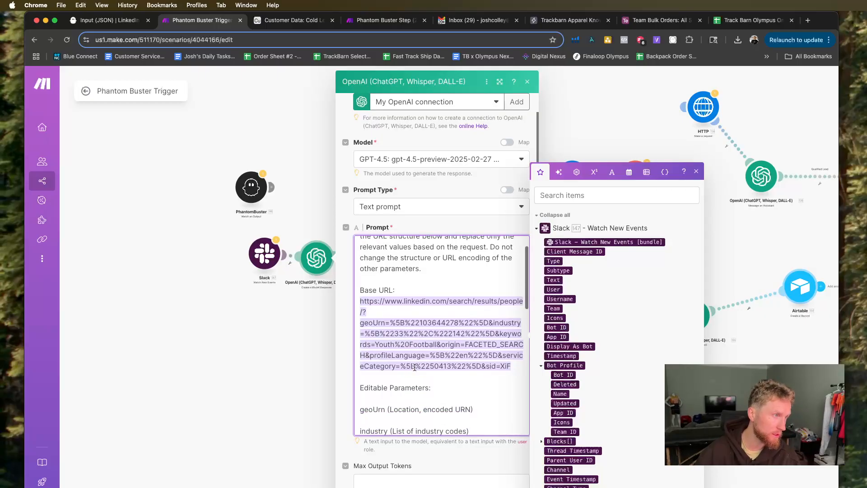
scroll(415, 368, "down", 2)
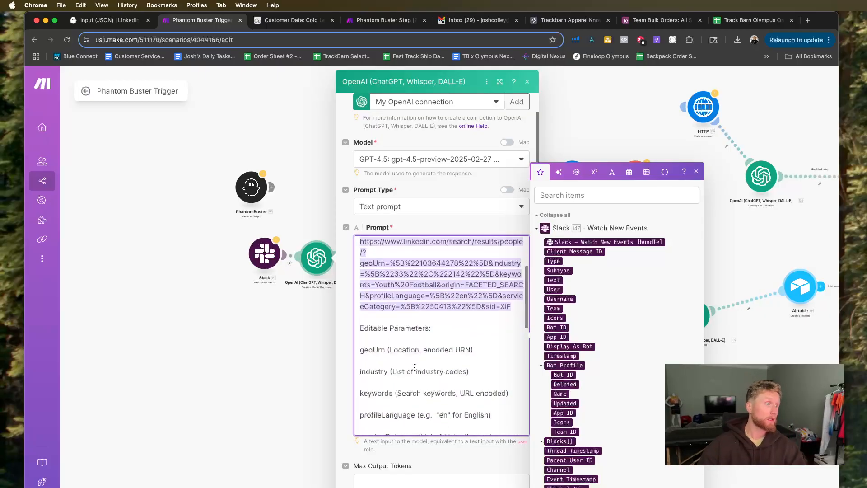
scroll(414, 367, "down", 4)
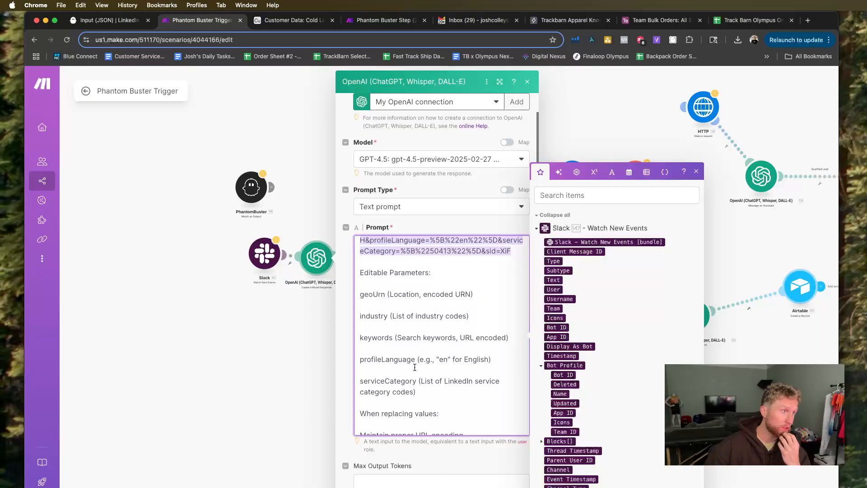
scroll(415, 367, "down", 3)
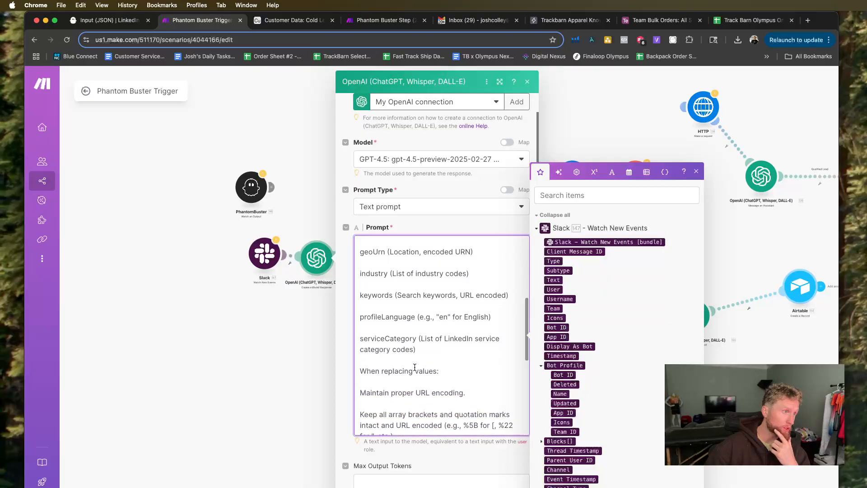
scroll(415, 367, "down", 1)
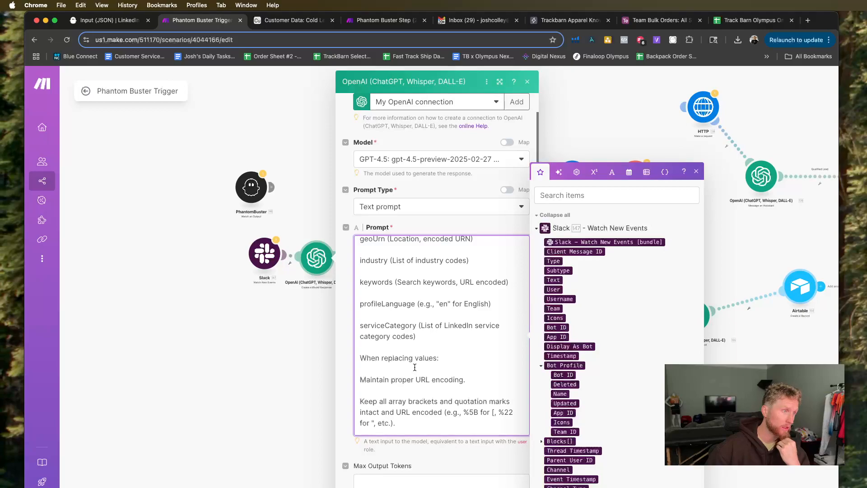
scroll(414, 367, "down", 5)
scroll(415, 367, "down", 10)
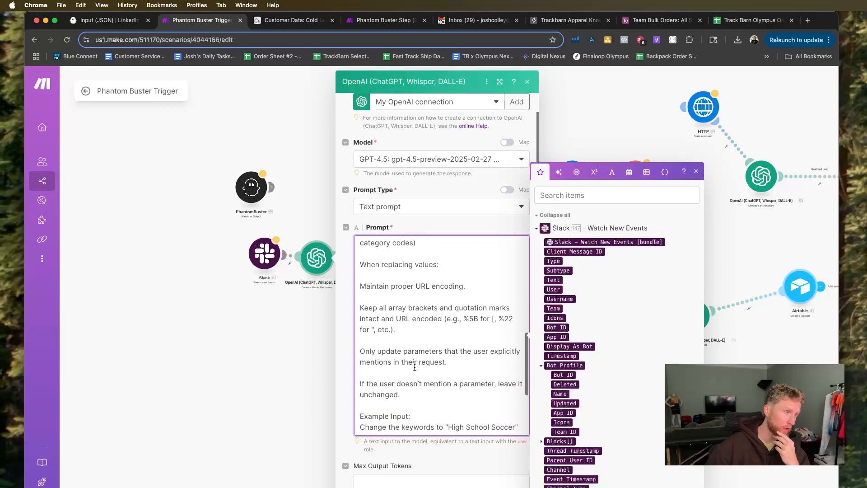
Set the OpenAI module's Max Output Tokens to 2048.
left_click(392, 478)
type("204")
key("BackSpace")
type("48")
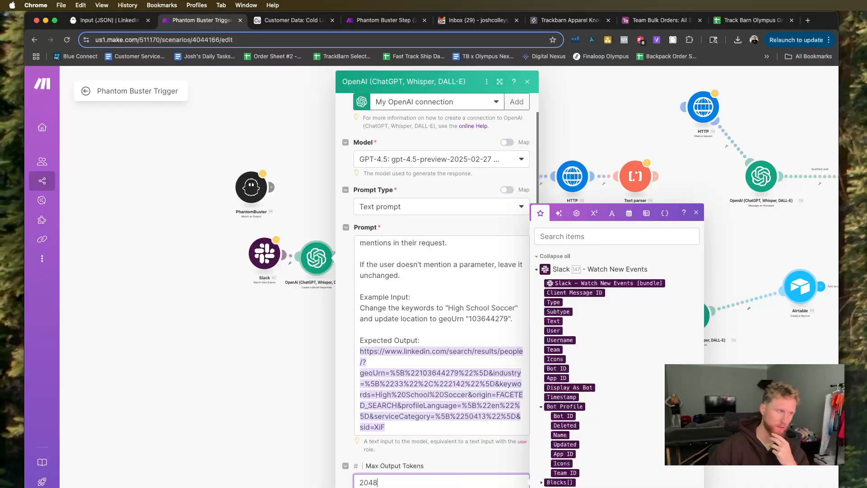
scroll(409, 325, "up", 10)
scroll(410, 325, "down", 3)
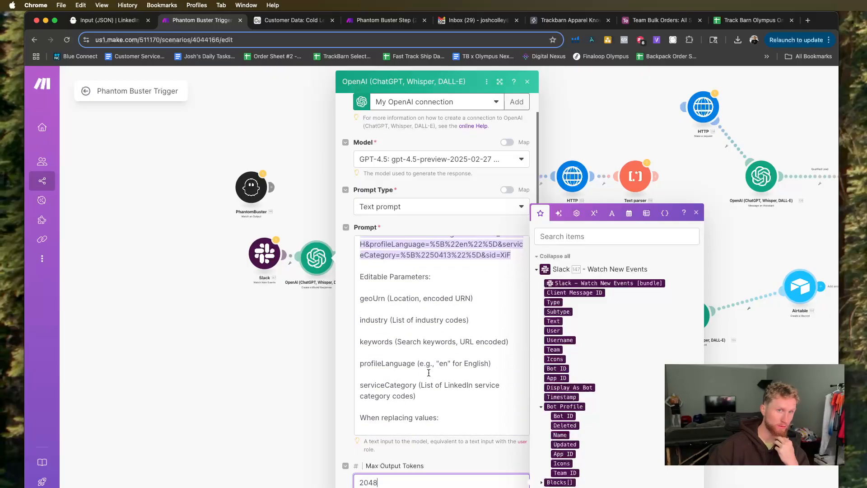
Switch to Slack, look over the messages in the ai-assistant channel, and return to the Make scenario.
key("super+Tab")
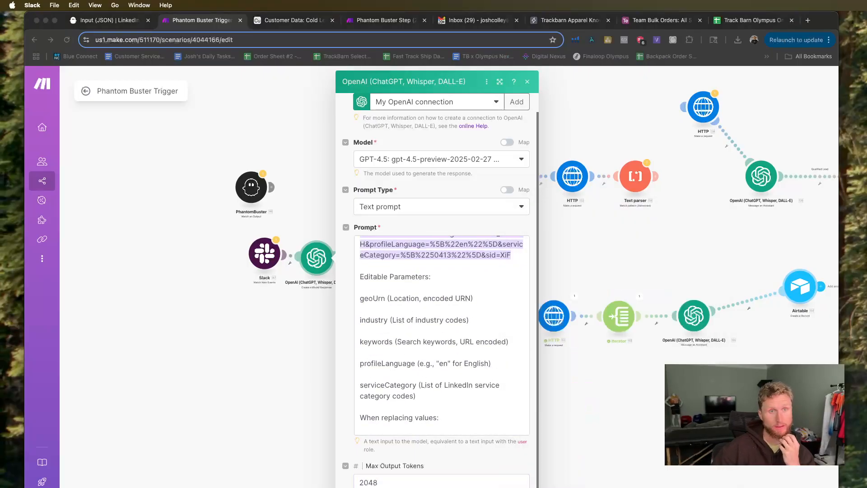
mouse_move(866, 22)
left_mouse_down()
mouse_move(796, 25)
mouse_move(866, 30)
left_mouse_up()
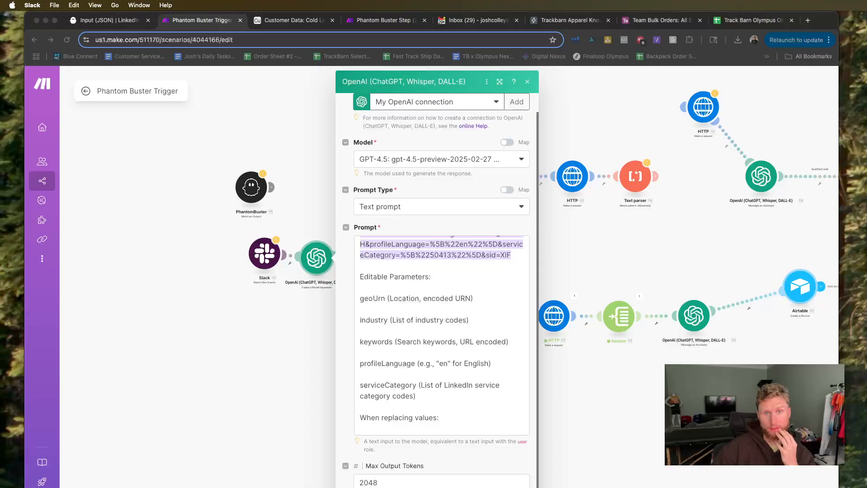
left_click_drag(866, 84, 102, 71)
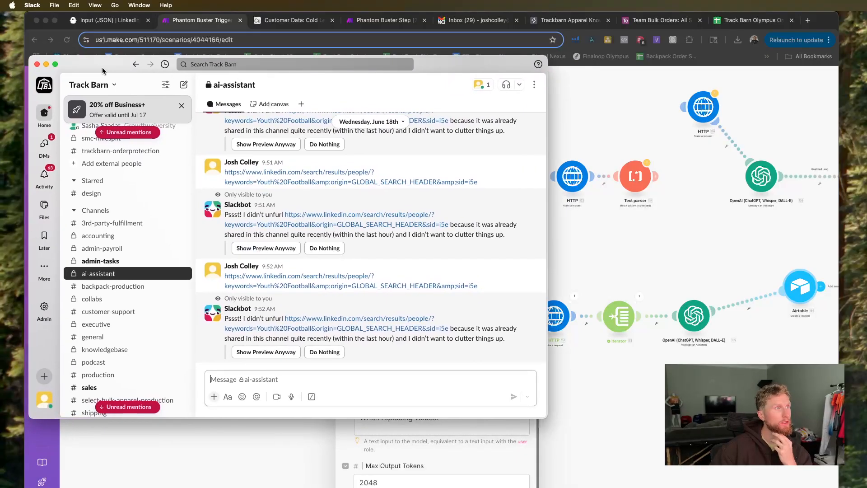
scroll(398, 276, "up", 3)
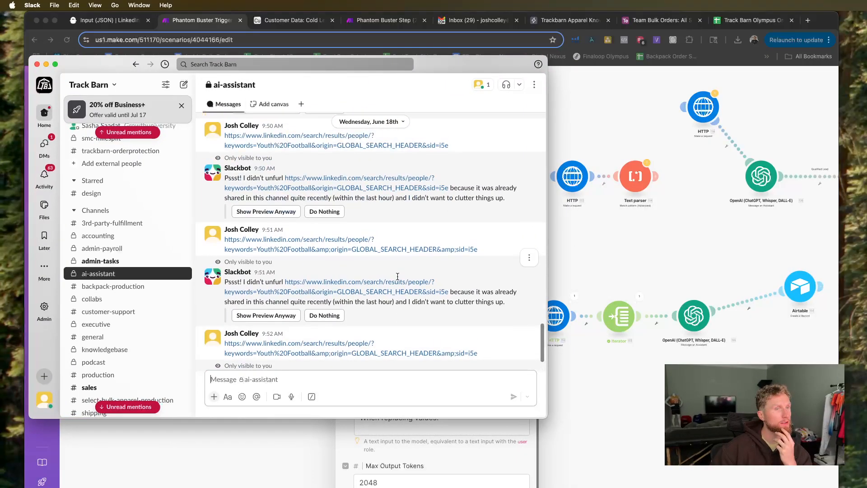
scroll(397, 277, "down", 2)
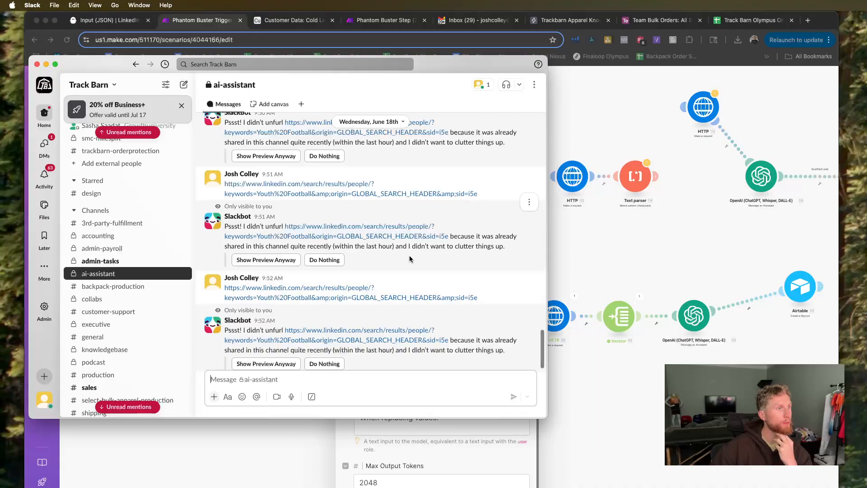
left_click(653, 239)
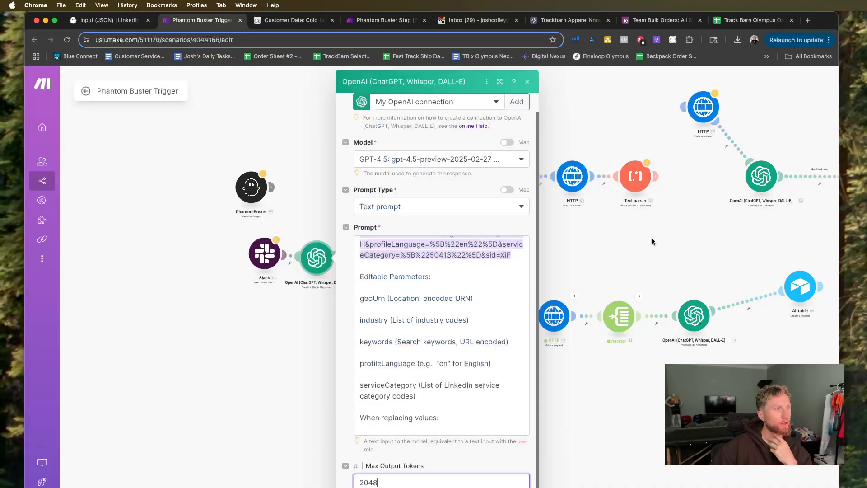
Review the base URL and editable parameters in the OpenAI prompt, and close the module's settings.
scroll(442, 335, "up", 5)
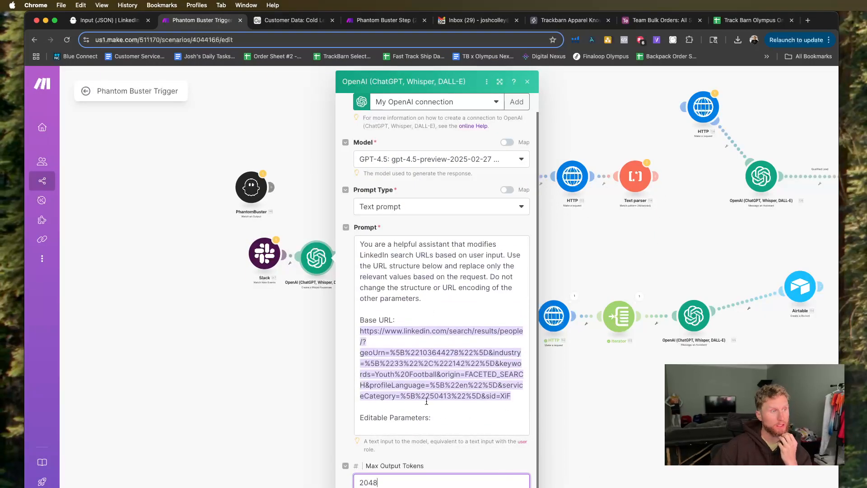
scroll(425, 389, "down", 5)
scroll(420, 384, "up", 3)
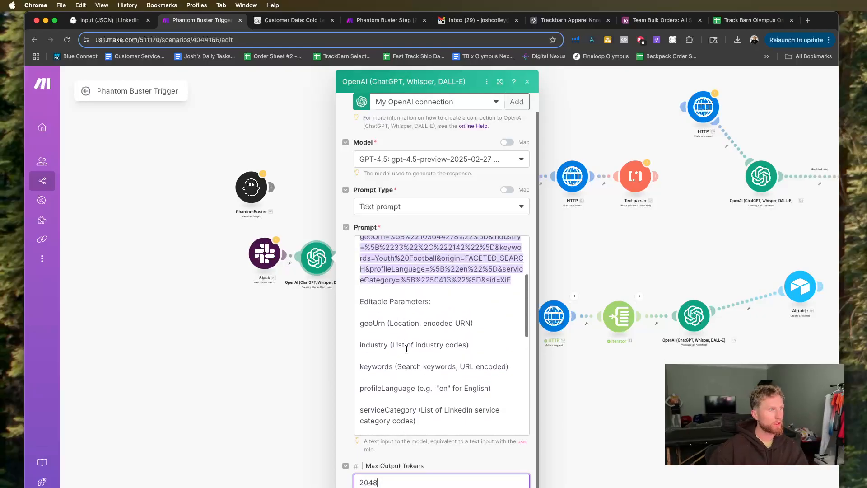
scroll(408, 413, "down", 1)
left_click_drag(419, 403, 360, 302)
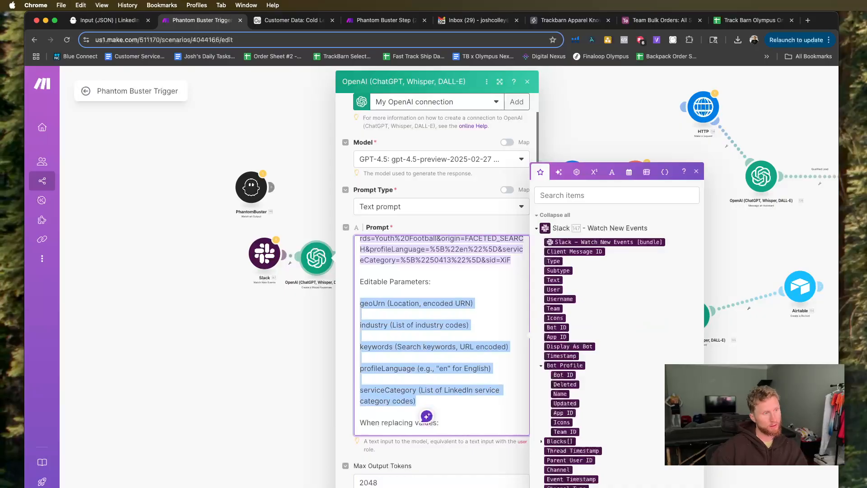
left_click(527, 82)
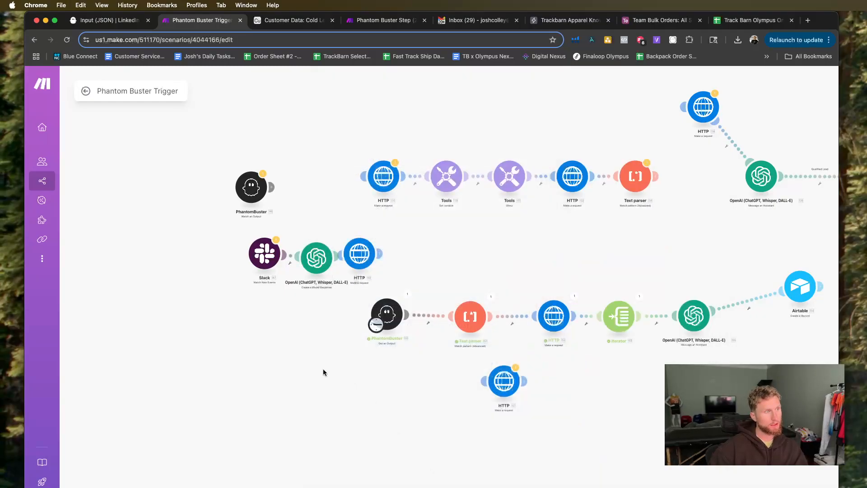
Move the Slack module further from the OpenAI module and check its Lead Scraper webhook setting.
left_click_drag(264, 254, 252, 259)
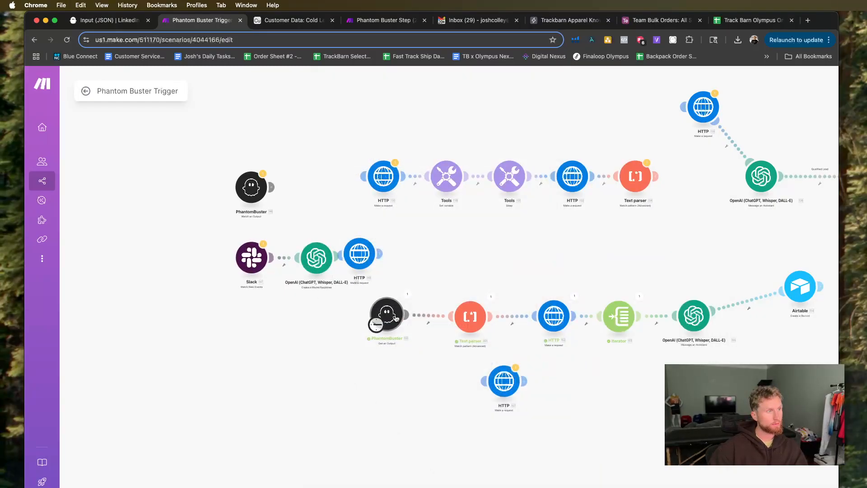
left_click(261, 265)
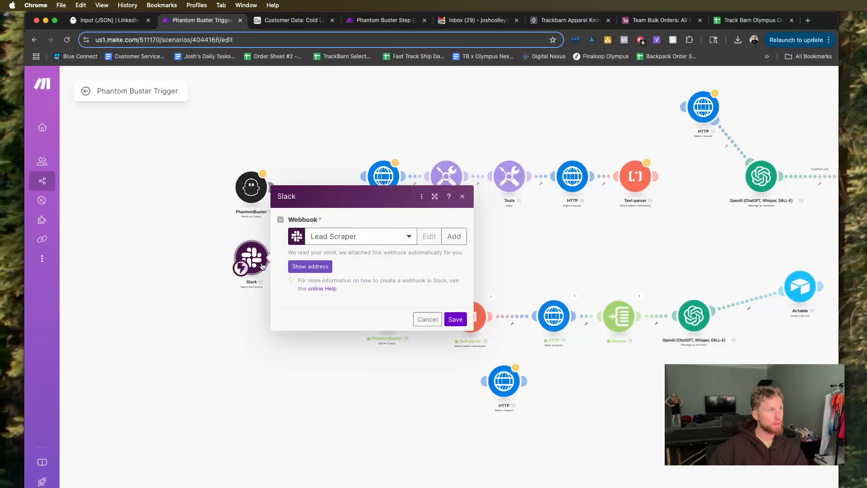
left_click(222, 237)
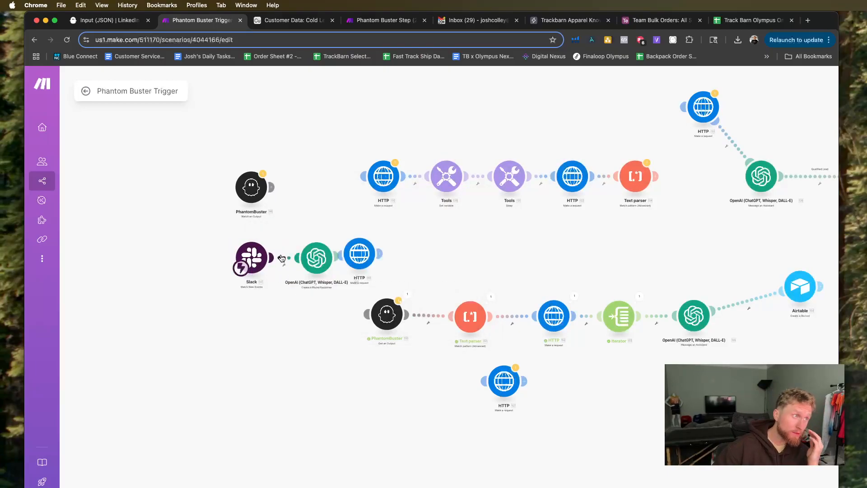
Set up a filter between Slack and OpenAI that compares the Slack message's Text with !Search.
left_click(281, 258)
left_click(337, 252)
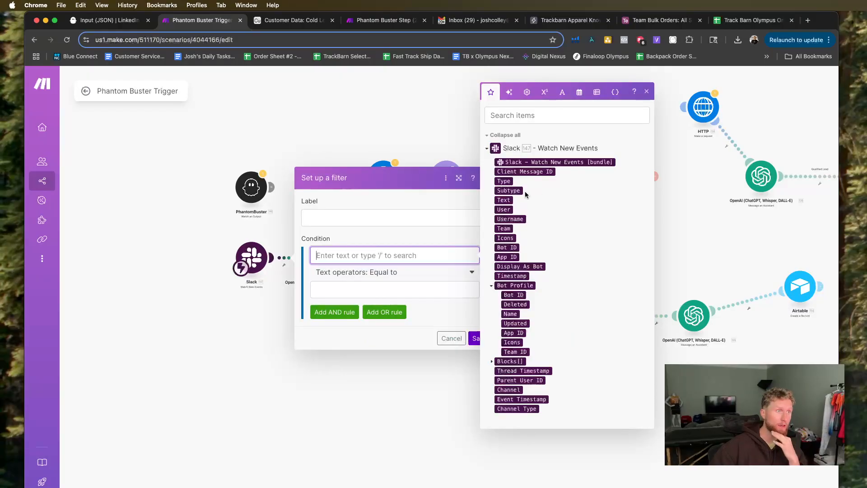
left_click(504, 200)
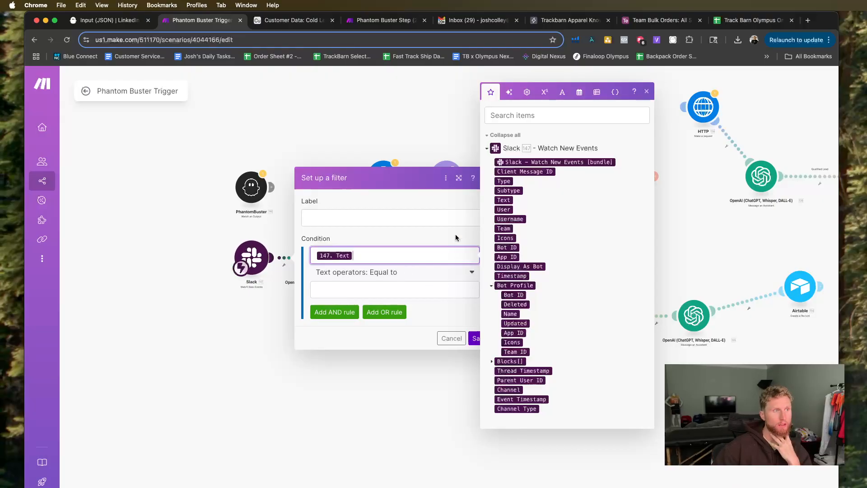
left_click(335, 289)
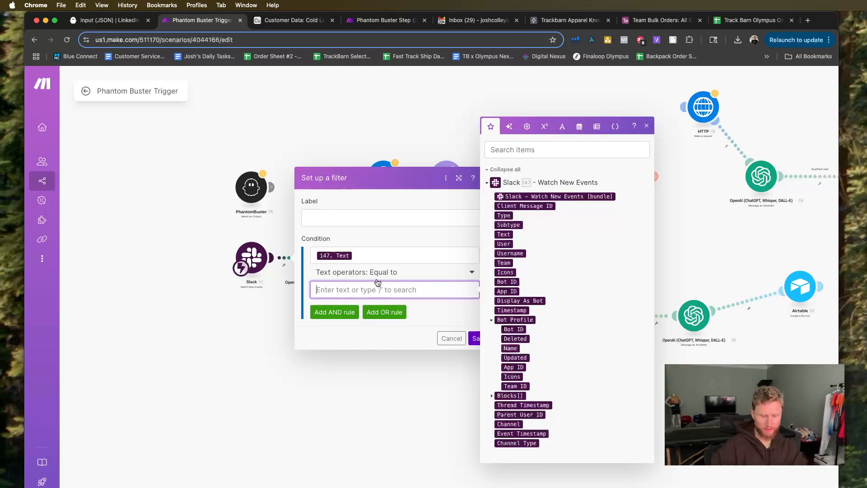
type("!")
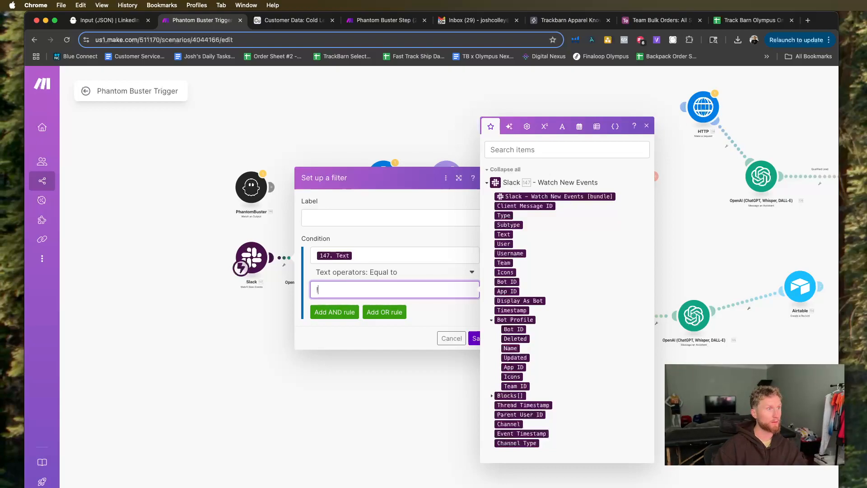
key("BackSpace")
key("BackSpace")
key("BackSpace")
key("BackSpace")
type("e")
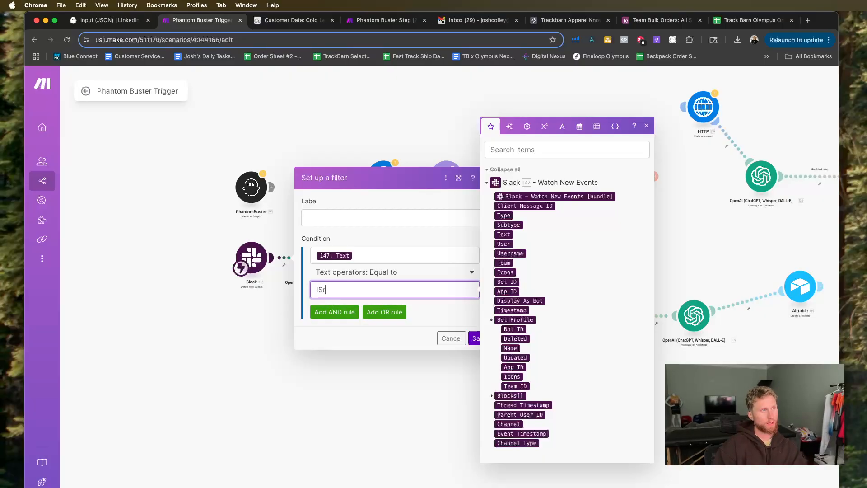
type("arch")
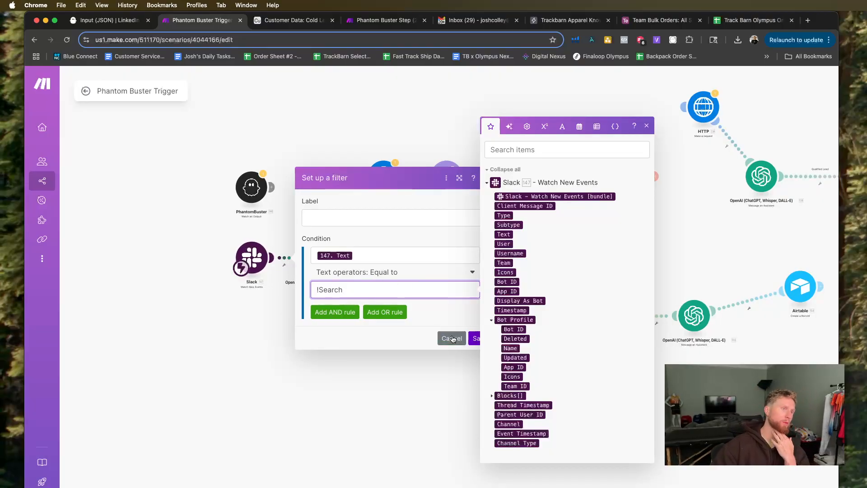
Change the filter's text operator to Contains and save the filter.
left_click(405, 273)
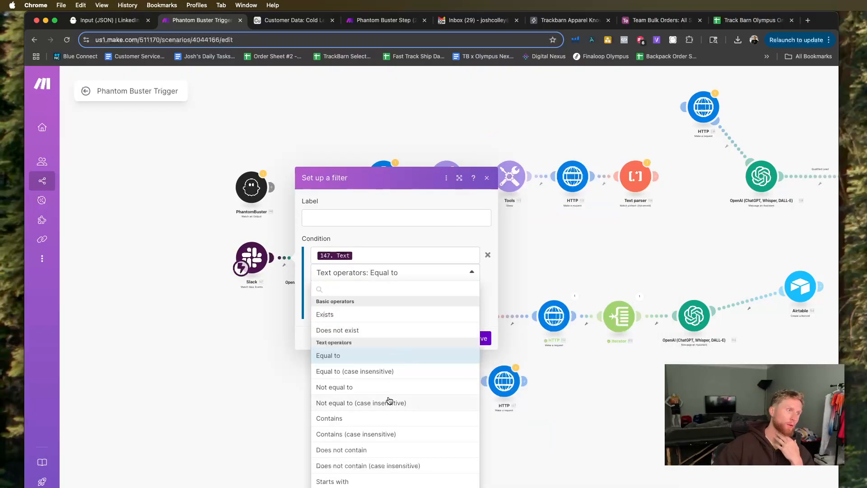
left_click(378, 418)
left_click(479, 337)
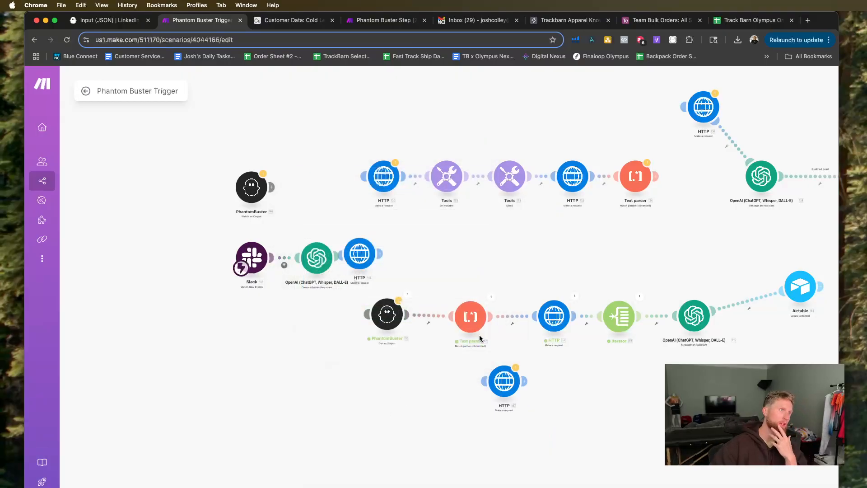
Unlink the HTTP module from the OpenAI module and space the Slack, OpenAI and HTTP modules apart.
left_click_drag(320, 261, 385, 266)
left_click(355, 262)
left_click(371, 282)
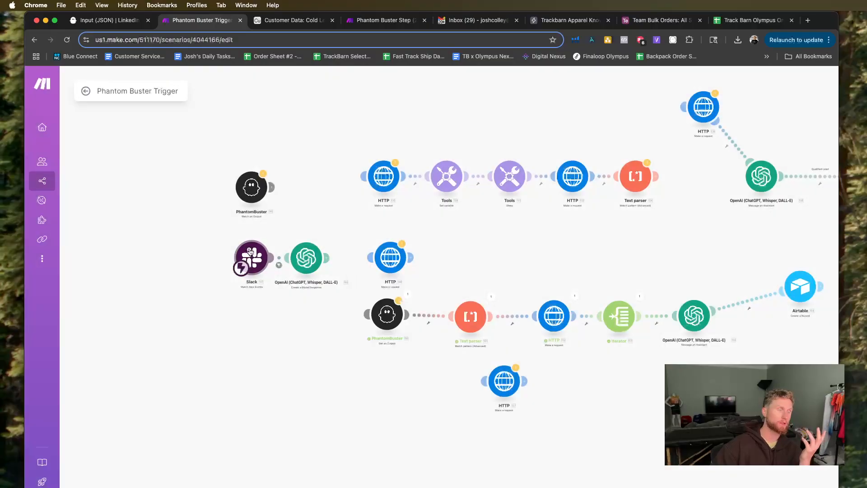
left_click_drag(251, 252, 224, 254)
left_click_drag(309, 261, 299, 264)
scroll(300, 264, "up", 1)
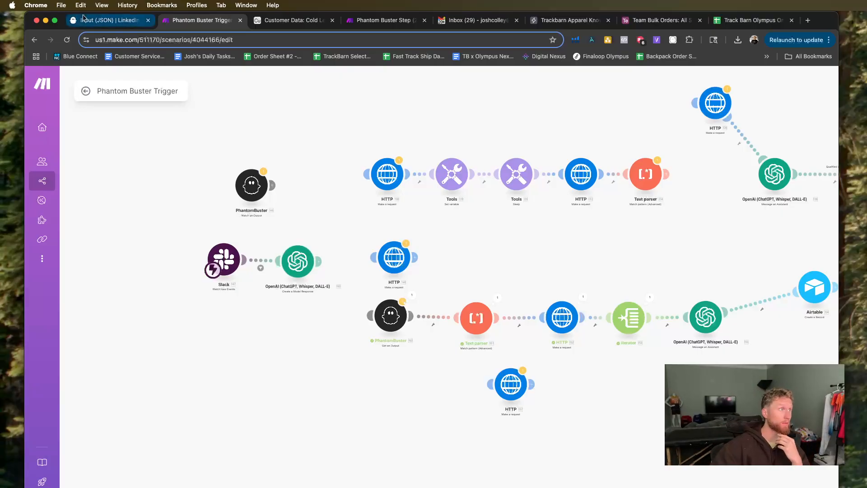
Check the PhantomBuster input page, return to the Make scenario, and switch to the ai-assistant channel in Slack.
left_click(81, 20)
left_click(198, 20)
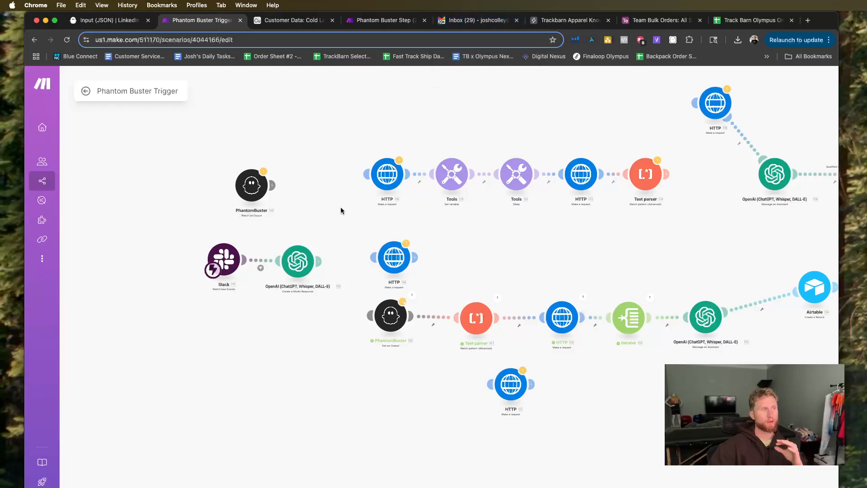
scroll(331, 316, "right", 3)
key("ctrl+Up")
left_click(290, 298)
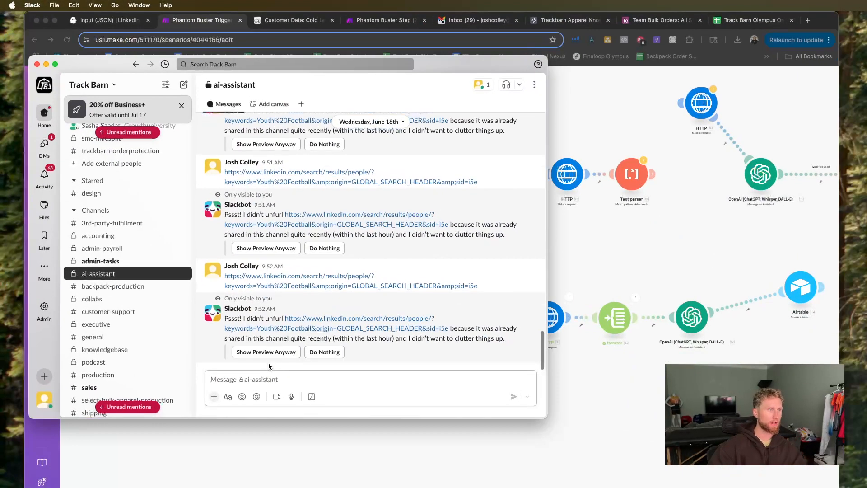
Paste the LinkedIn search parameter template into the ai-assistant message and add !Search on its own line above geoUrn.
type("geoUrn (Location, encoded URN)  industry (List of industry codes)  keywords (Search keywords, URL encoded)  profileLanguage (e.g., \"en\" for English)  serviceCategory (List of LinkedIn service category codes)")
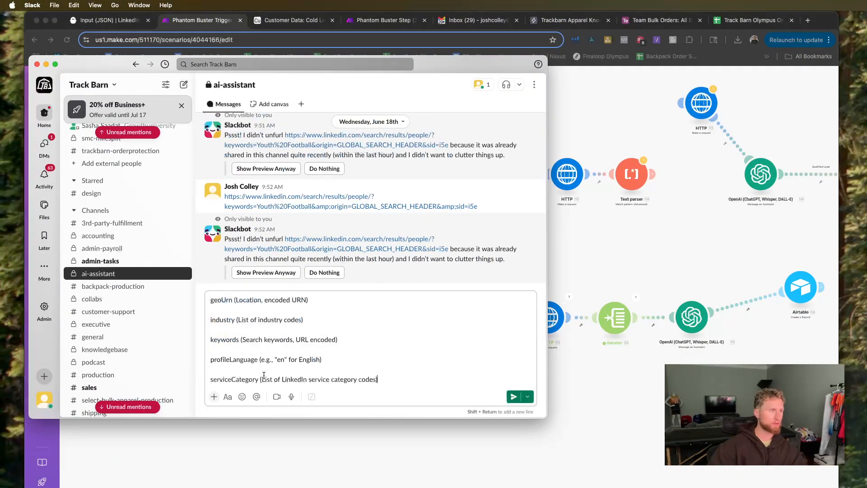
left_click(211, 300)
key("shift+Return")
key("shift+Return")
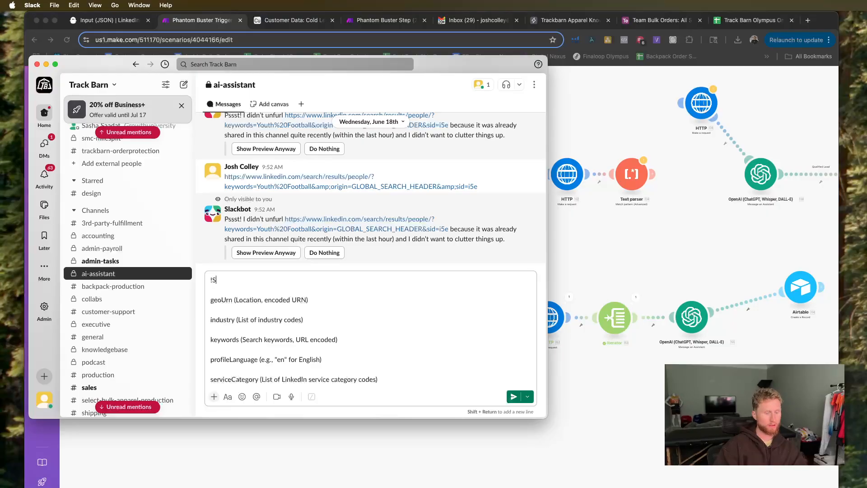
type("!Search")
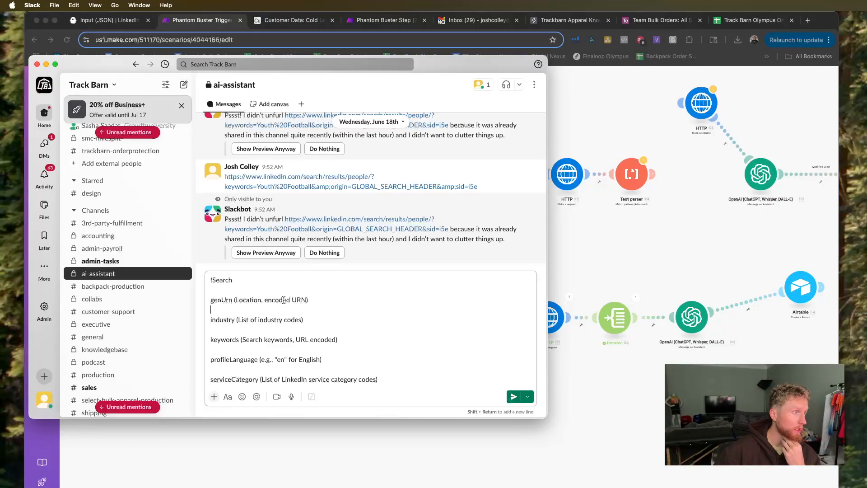
Replace the industry placeholder with Sports and the keywords placeholder with Youth Baseball in the draft message.
left_click_drag(319, 301, 267, 303)
left_click(346, 297)
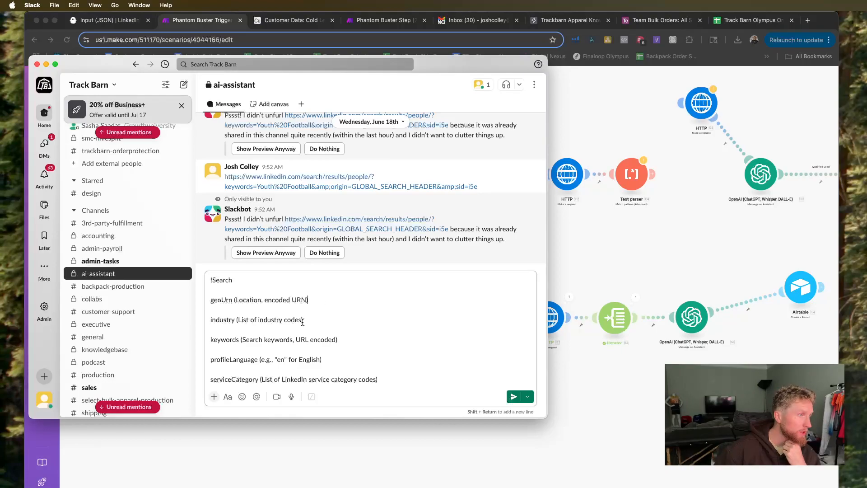
left_click_drag(301, 321, 239, 320)
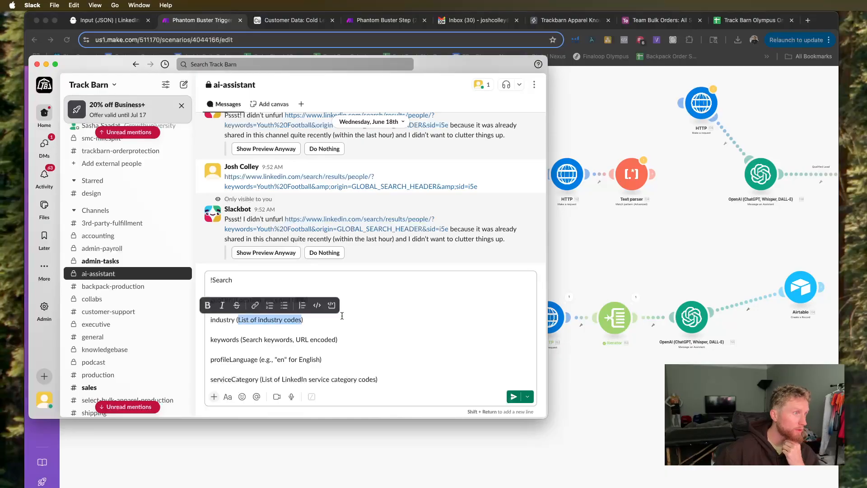
type("Sports")
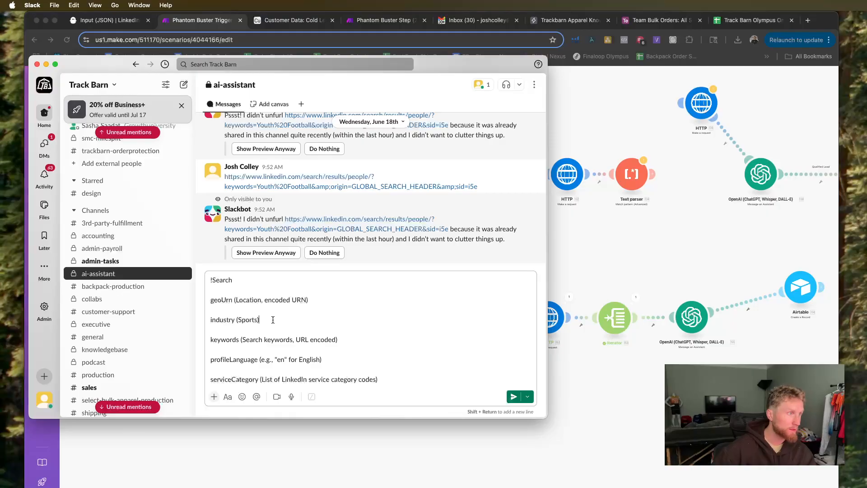
left_click_drag(336, 340, 243, 342)
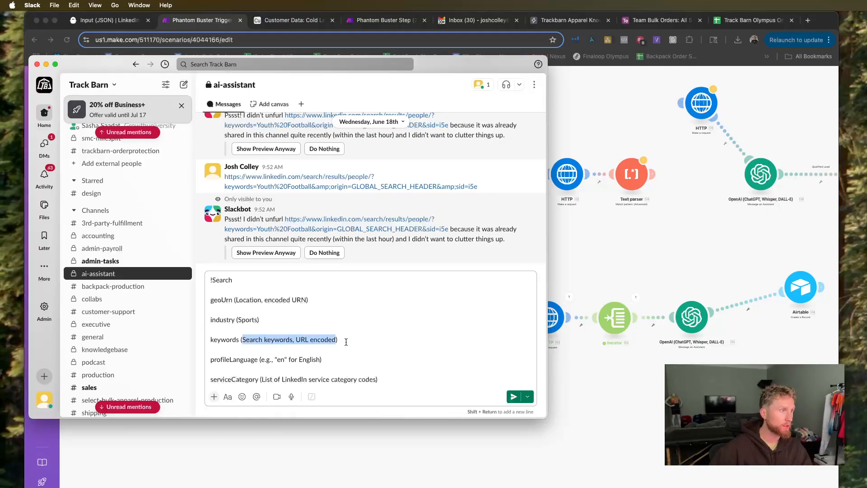
type("Youth Baseball")
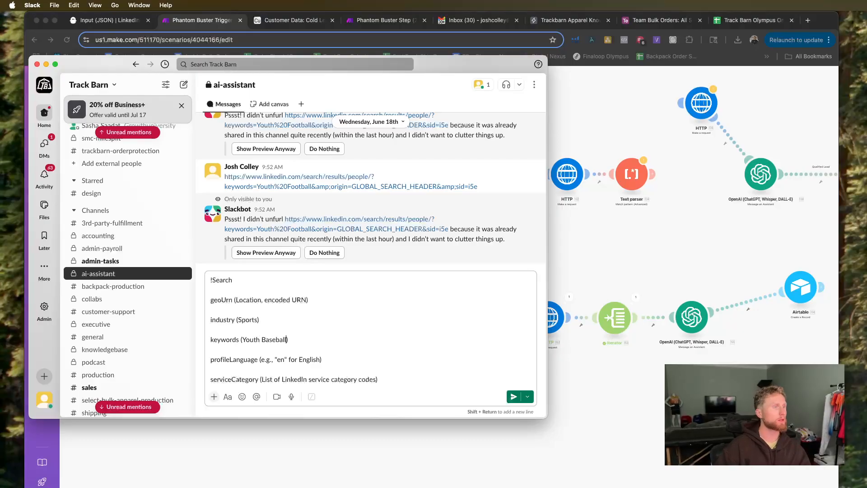
Replace the serviceCategory placeholder in the draft message with Coaching.
left_click_drag(299, 360, 268, 360)
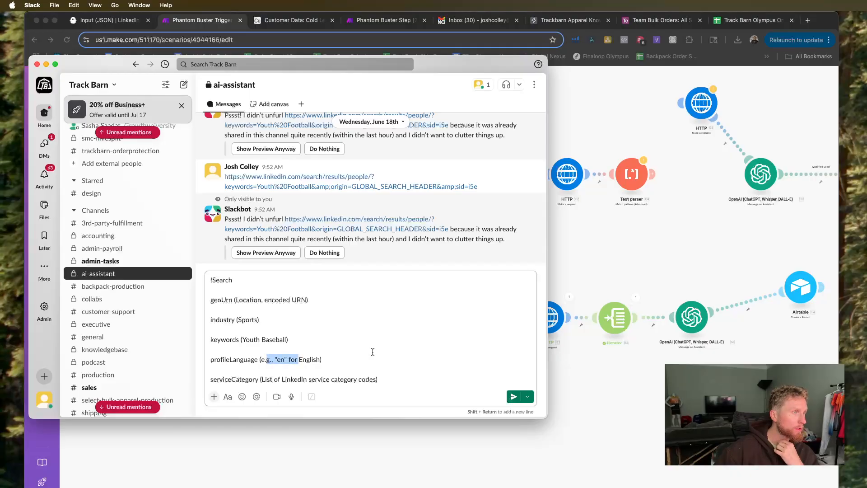
left_click(378, 367)
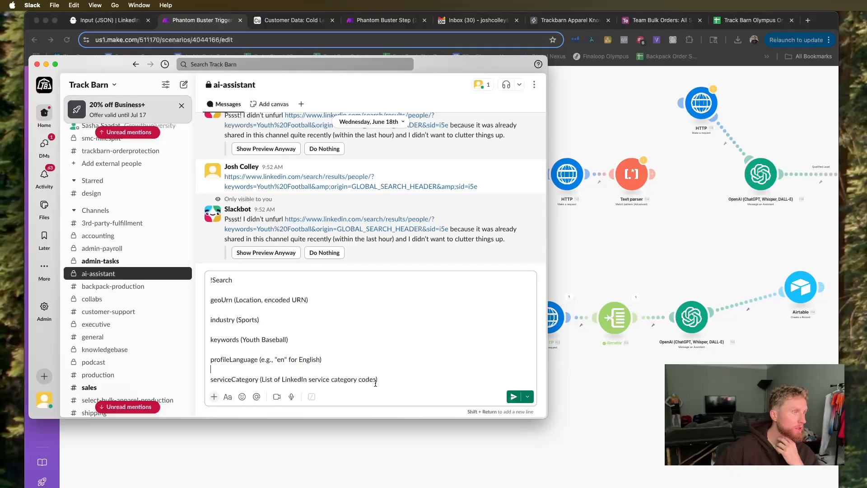
left_click_drag(376, 381, 263, 380)
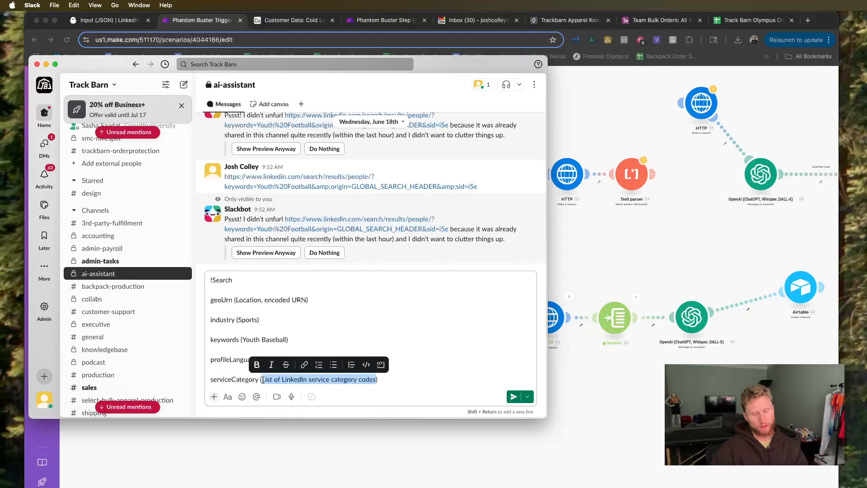
type("Coaching")
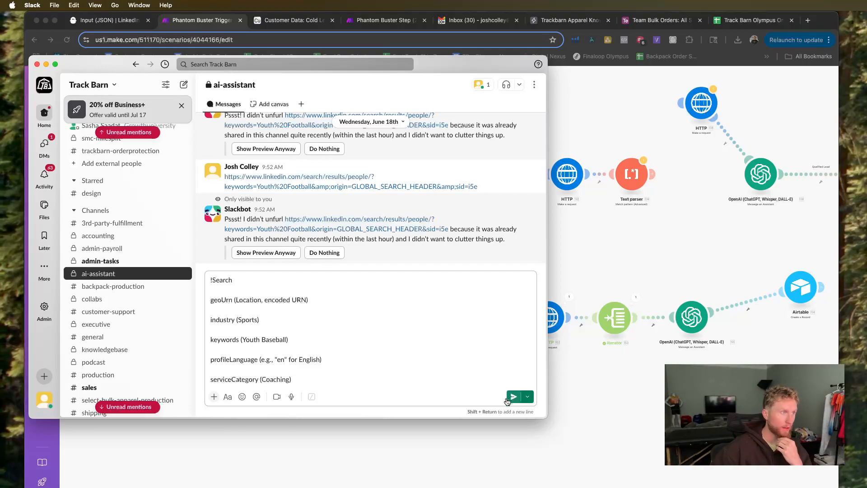
Start a run of the Make scenario, send the drafted !Search message in Slack, and return to the scenario.
left_click(260, 485)
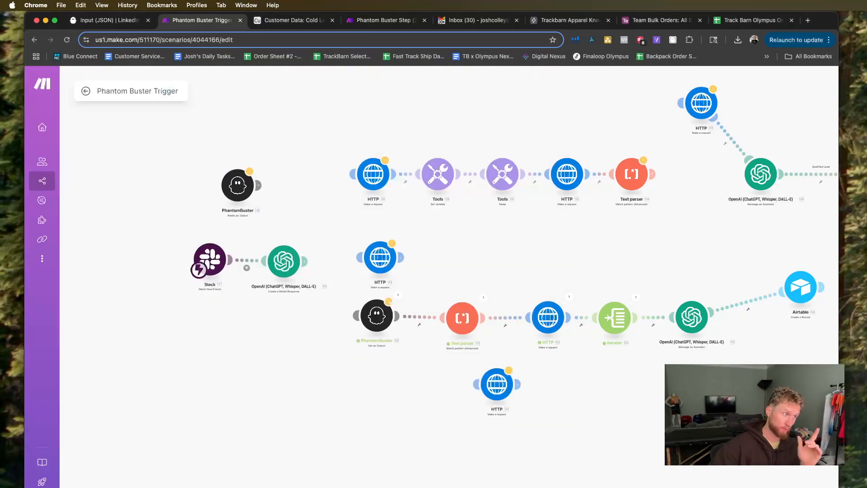
left_click(107, 486)
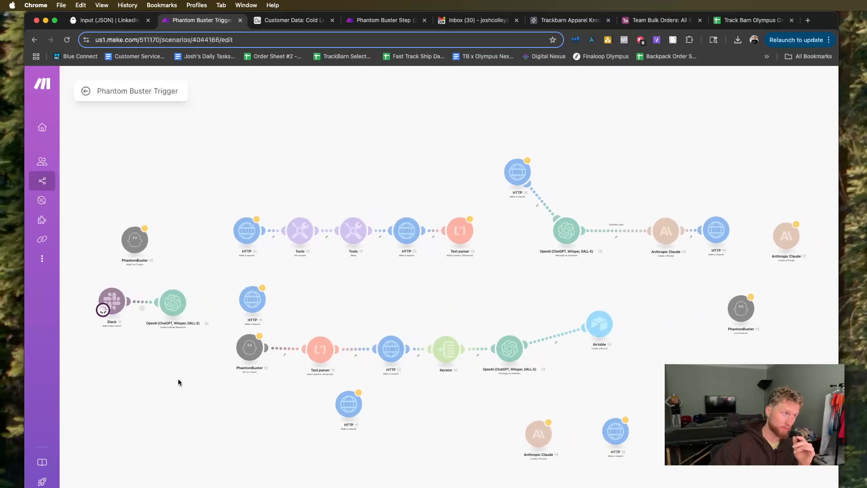
key("ctrl+Up")
left_click(282, 275)
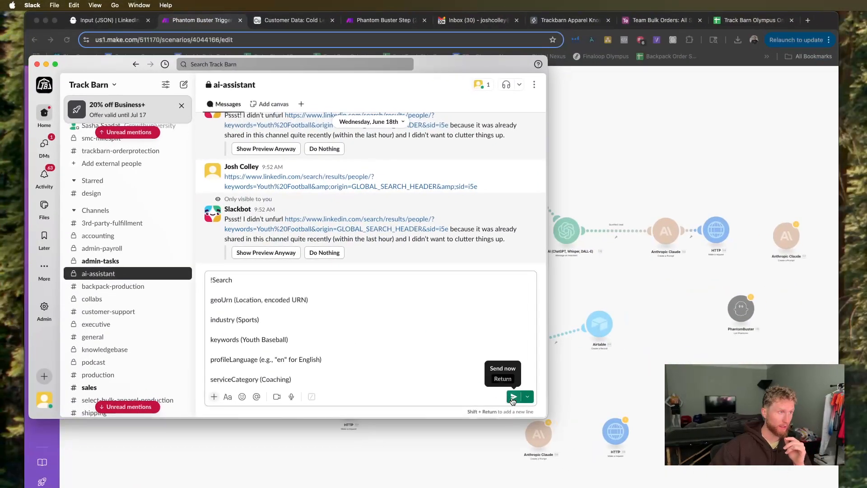
left_click(513, 398)
left_click(253, 481)
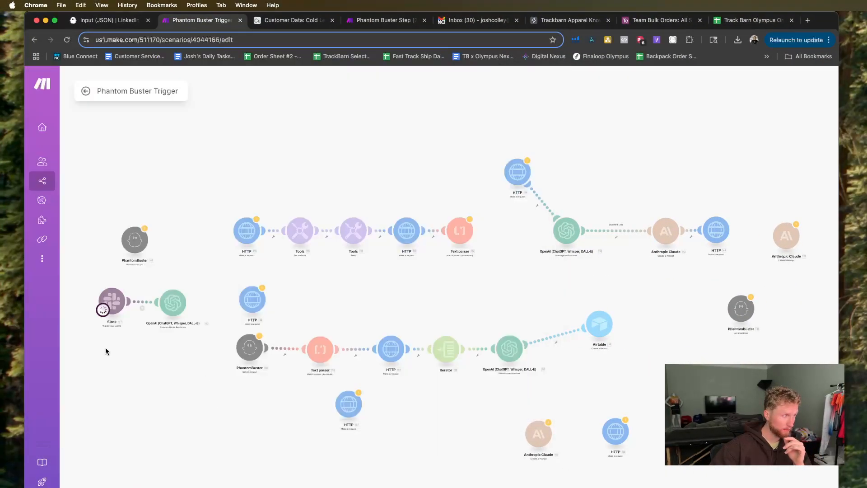
scroll(105, 350, "up", 2)
left_click_drag(156, 378, 289, 412)
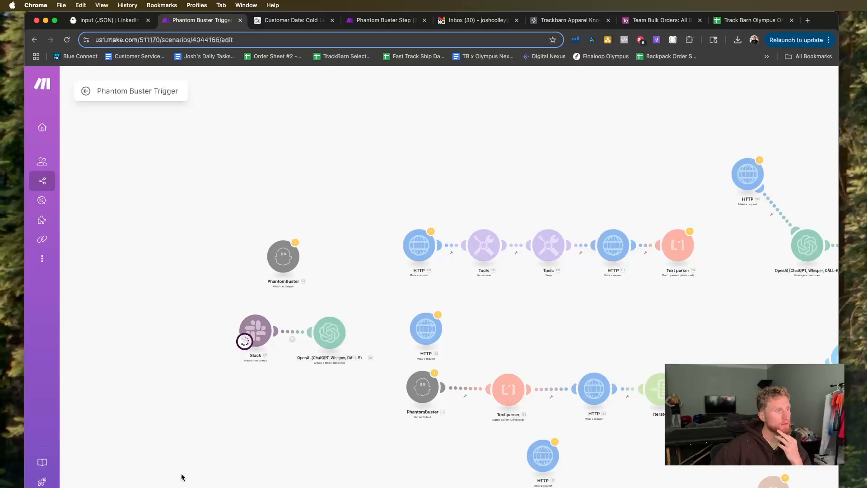
Open the Slack trigger's settings and examine the existing webhooks and the event types offered for a new webhook.
left_click(264, 335)
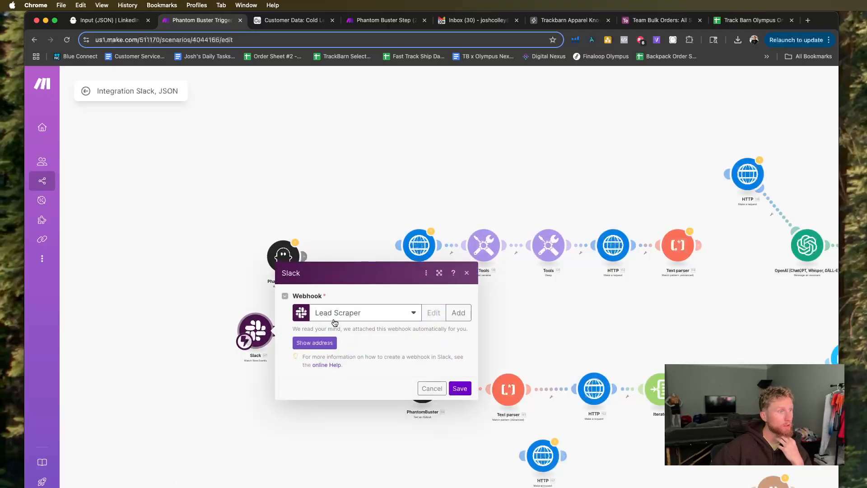
left_click(375, 314)
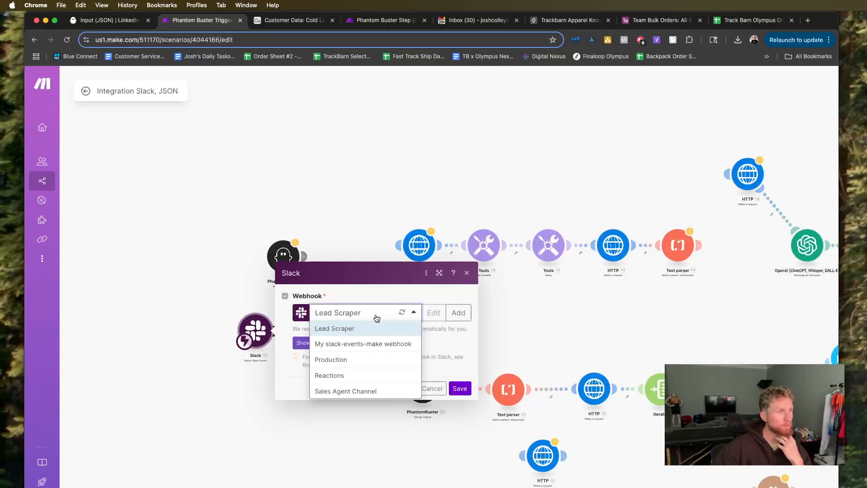
left_click(454, 317)
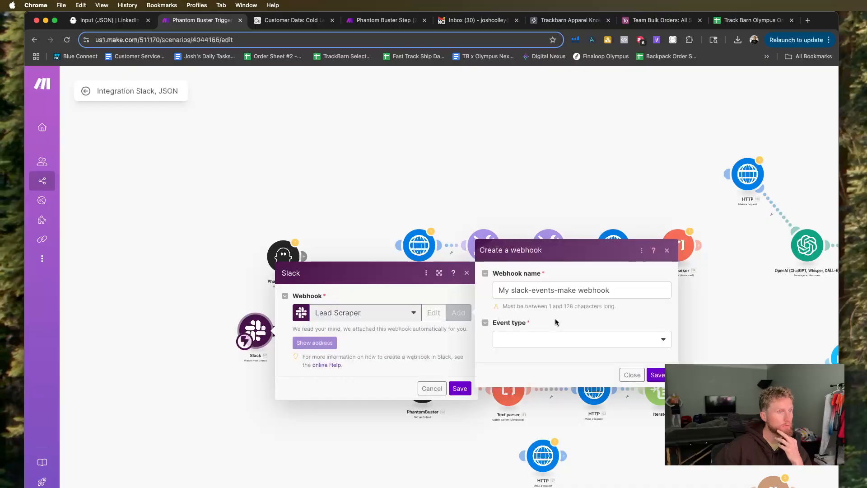
left_click(541, 337)
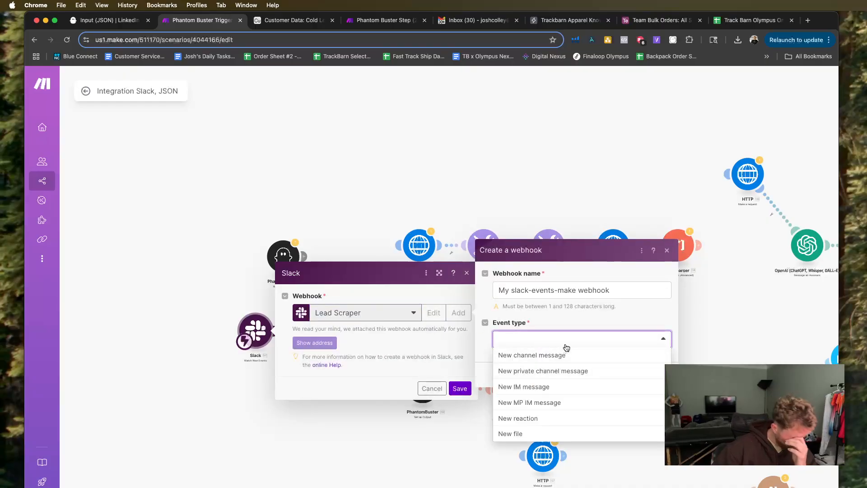
left_click(408, 316)
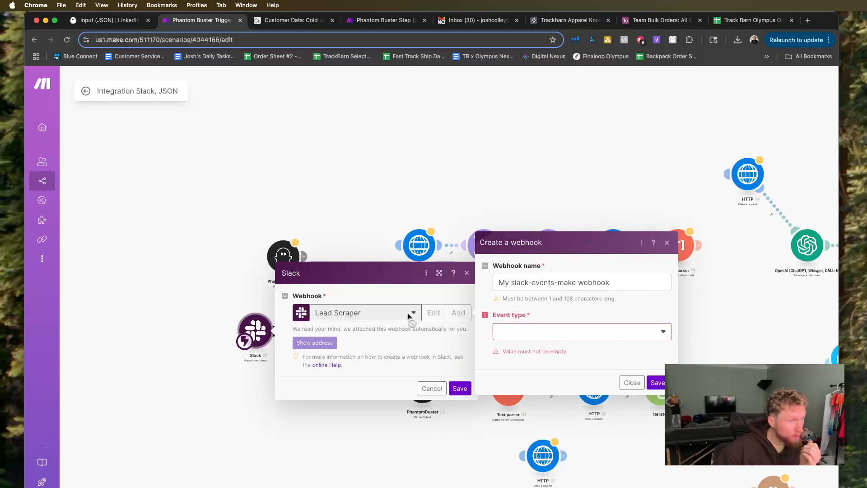
left_click(632, 383)
left_click(376, 319)
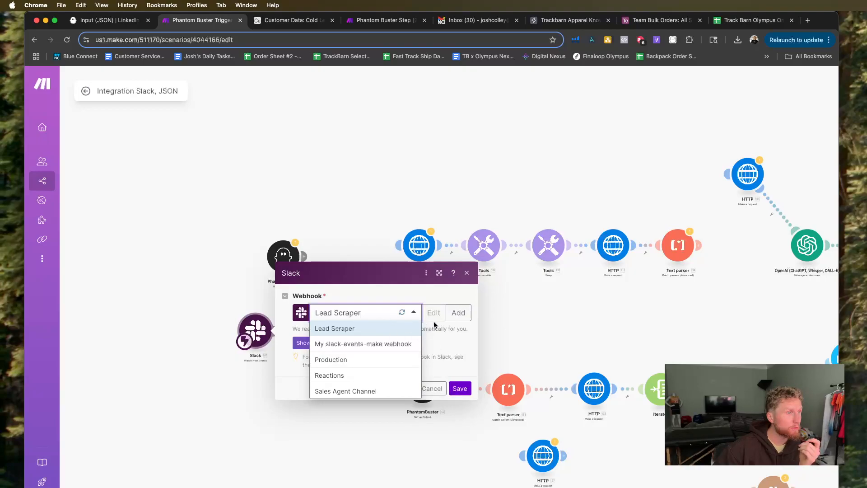
Start a new Slack webhook named Phantom 1 with the event type New private channel message.
left_click(459, 312)
left_click_drag(611, 290, 494, 290)
type("Phantom 1")
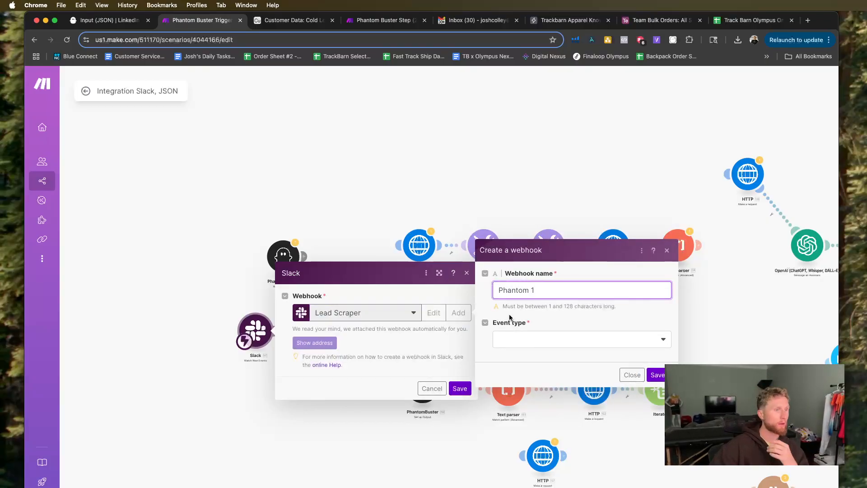
left_click(509, 345)
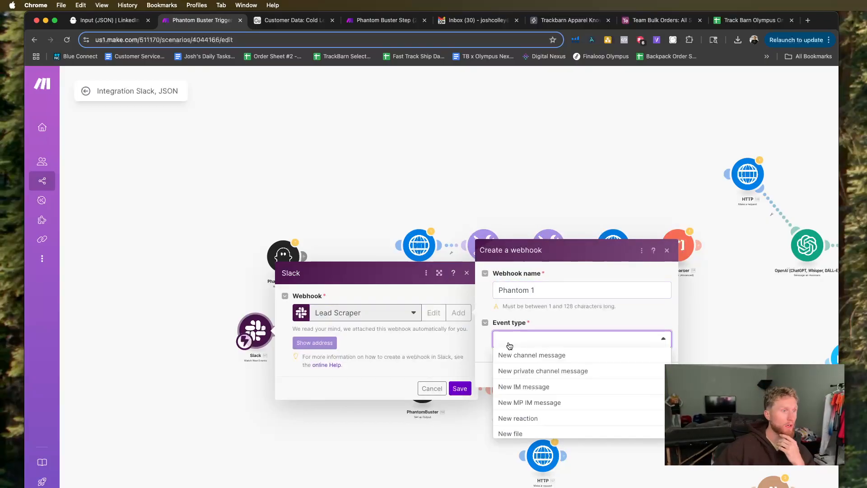
left_click(562, 371)
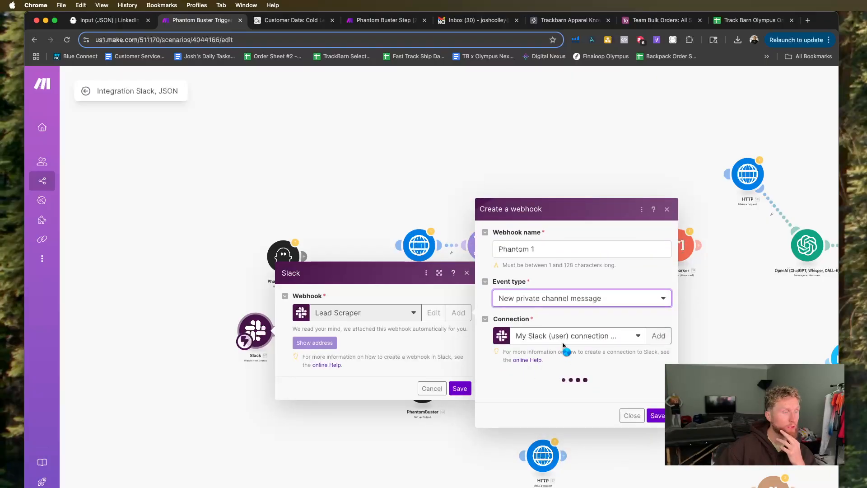
Assign the TrackBarn Slack connection and the ai-assistant private channel to the webhook, then save the webhook and the Slack module.
left_click(577, 333)
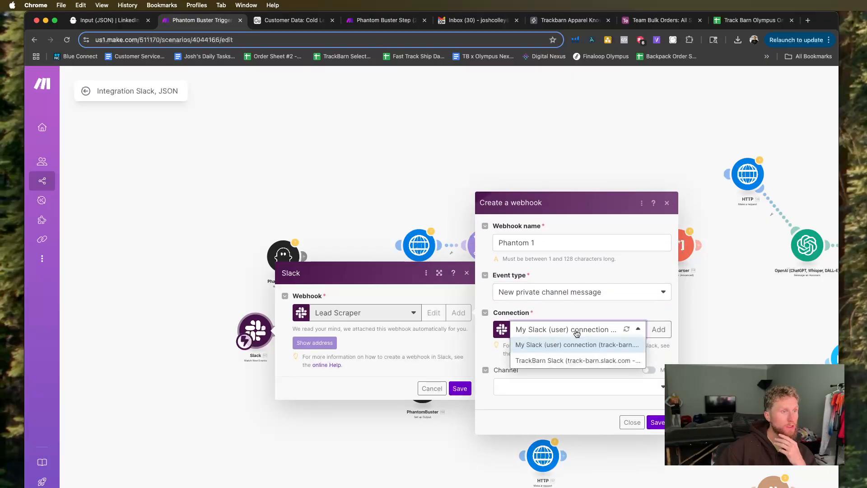
left_click(575, 359)
left_click(570, 387)
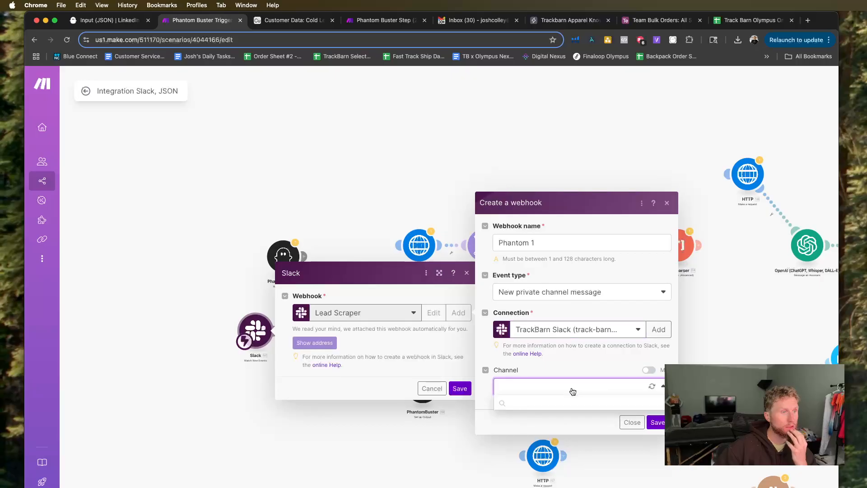
scroll(563, 440, "down", 2)
left_click(564, 452)
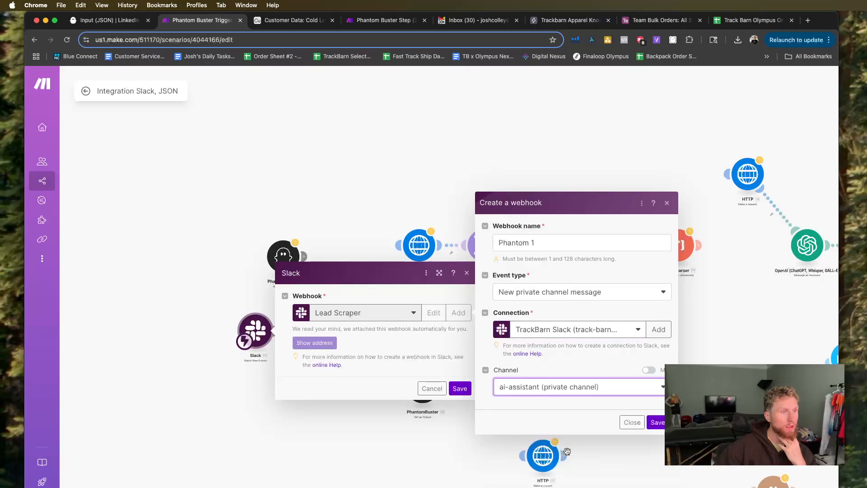
left_click(657, 423)
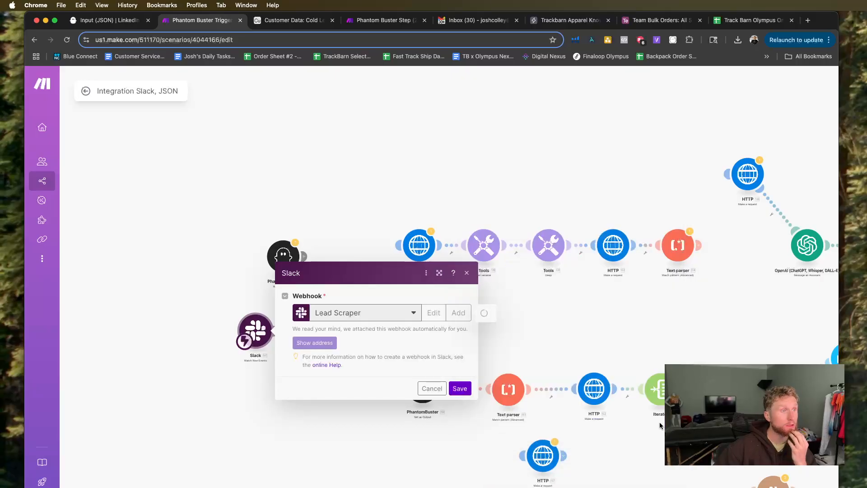
left_click(460, 389)
Run the Make scenario again, resend a copy of the posted !Search message in Slack's ai-assistant channel, and return to the scenario.
scroll(155, 458, "down", 4)
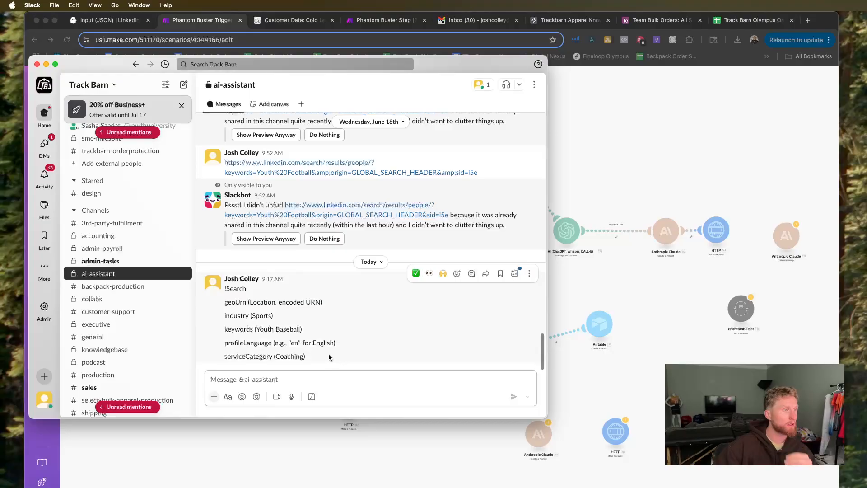
left_click_drag(224, 269, 158, 218)
left_click_drag(221, 290, 225, 289)
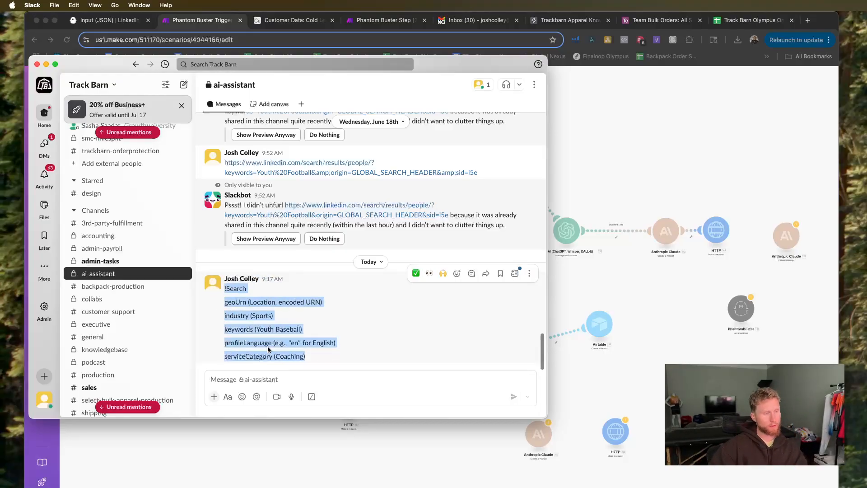
key("cmd+c")
left_click(317, 379)
key("cmd+v")
left_click(514, 397)
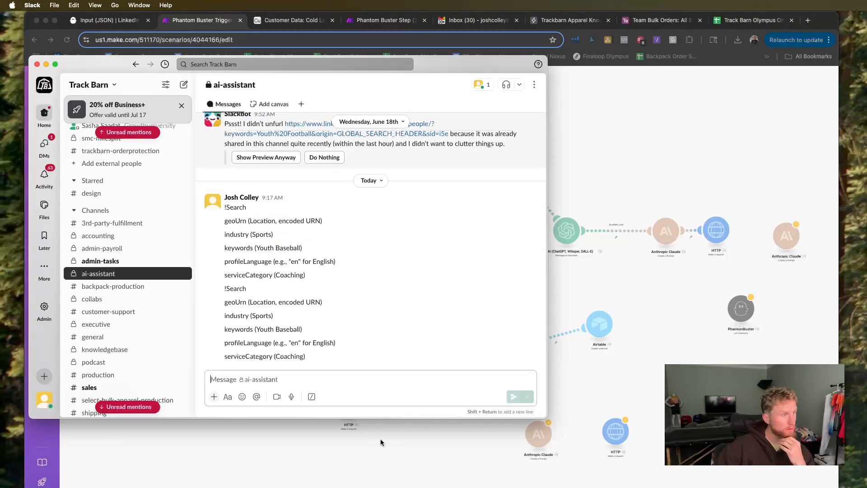
left_click(283, 463)
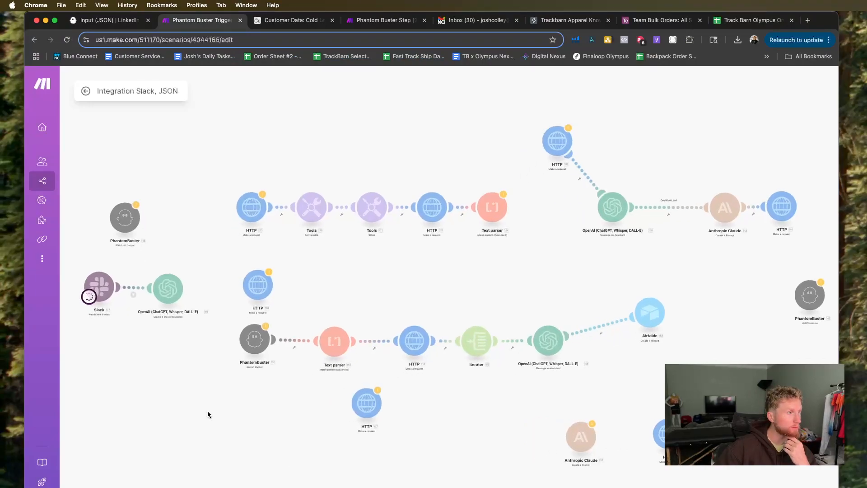
scroll(207, 411, "up", 5)
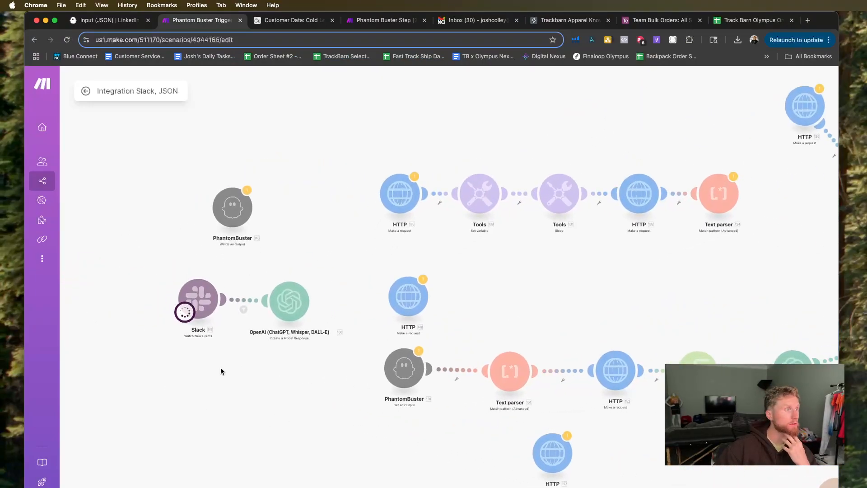
Post another copy of the !Search message in Slack's ai-assistant channel to trigger the waiting run, and return to the Make scenario.
scroll(220, 375, "up", 1)
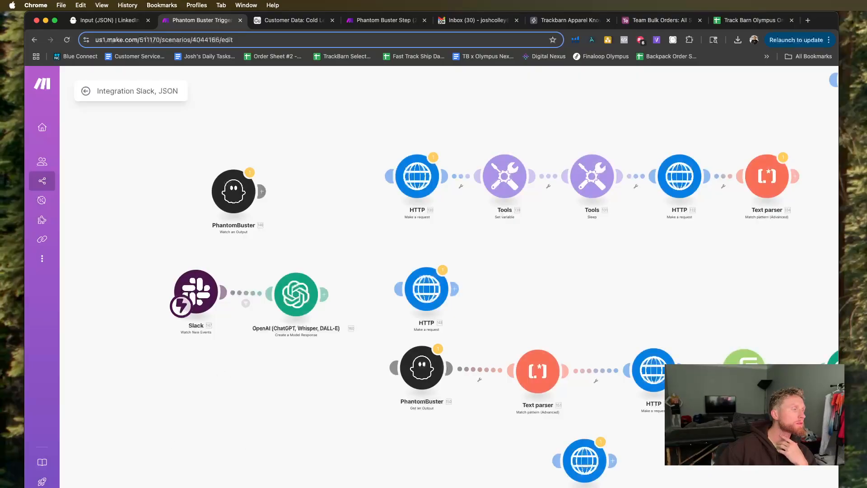
scroll(278, 397, "down", 3)
key("super+Tab")
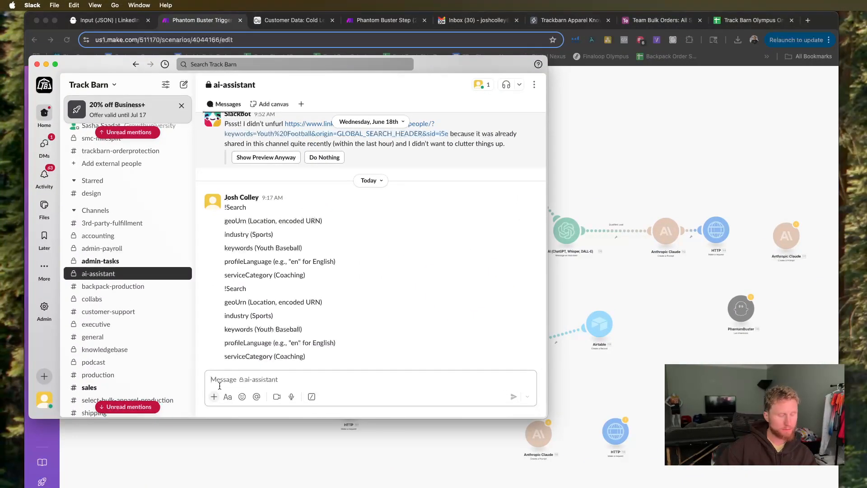
left_click(219, 385)
key("super+v")
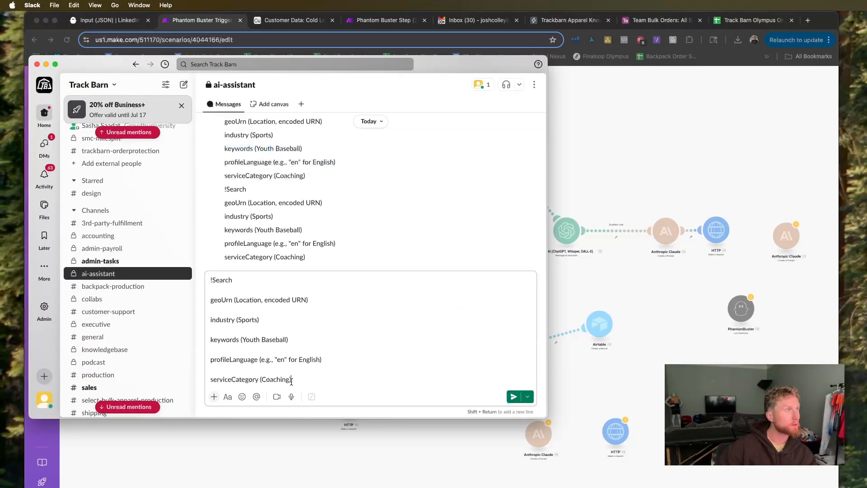
left_click(510, 396)
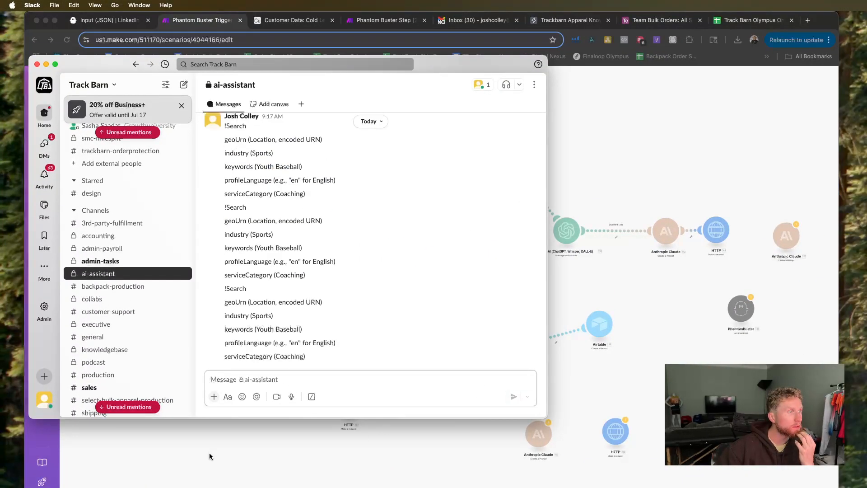
left_click(219, 459)
left_click_drag(128, 339, 234, 403)
scroll(234, 402, "up", 3)
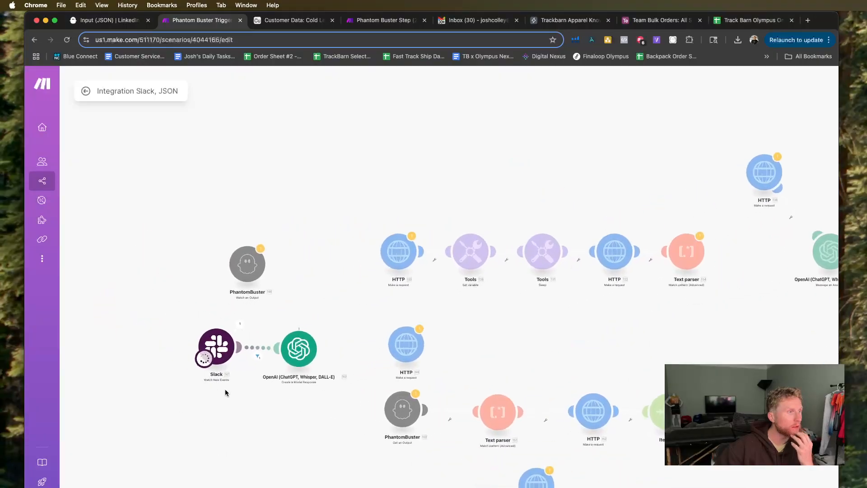
Inspect the Slack module's output bundle and the OpenAI module's generated response text from the run.
left_click(234, 319)
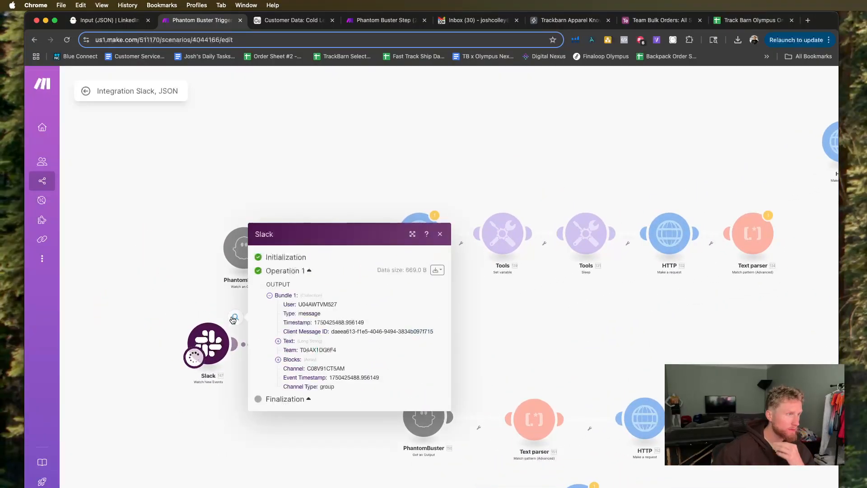
left_click(158, 300)
left_click(332, 320)
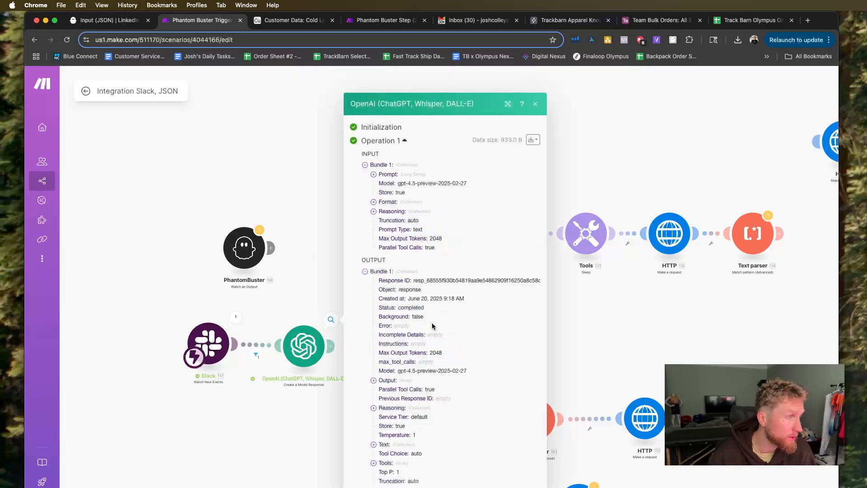
left_click(374, 381)
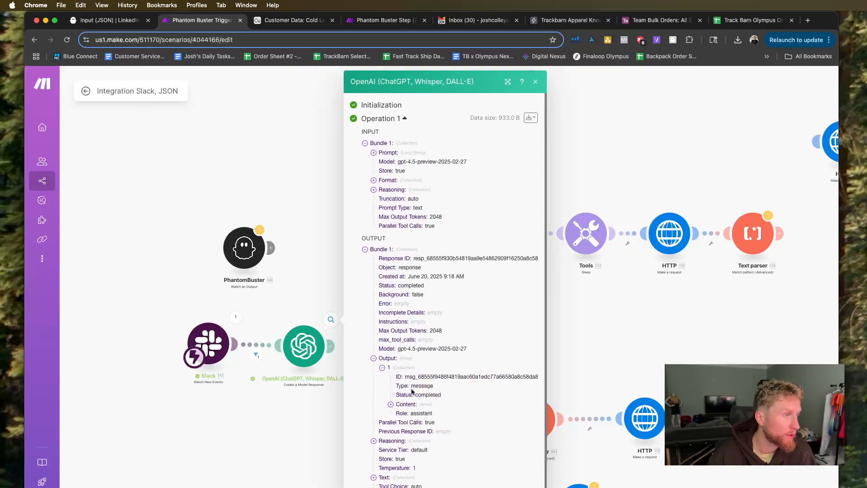
left_click(391, 405)
left_click(400, 414)
left_click(408, 433)
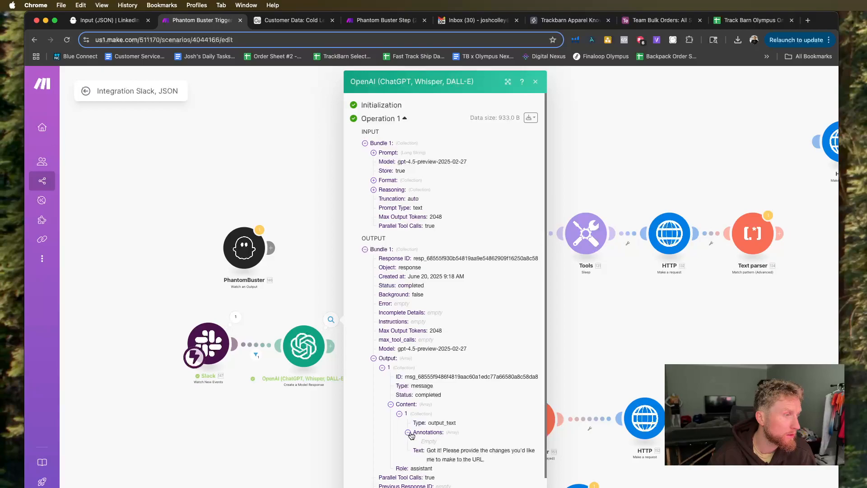
Review the OpenAI module's prompt, checking its editable parameters and the geoUrn description, and close the settings.
left_click(312, 357)
scroll(409, 365, "down", 10)
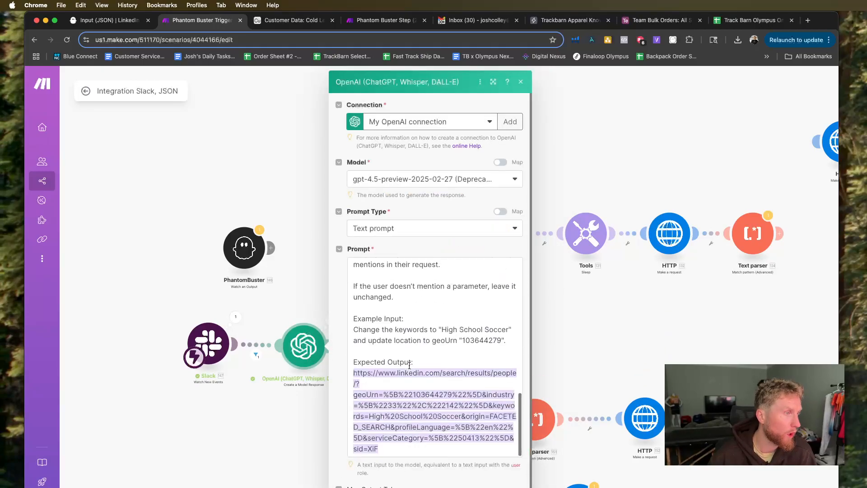
scroll(409, 365, "up", 10)
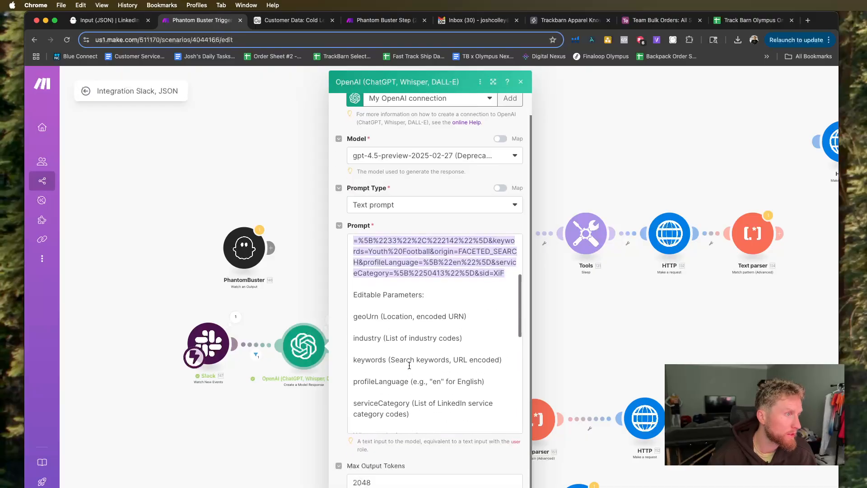
left_click_drag(481, 319, 380, 319)
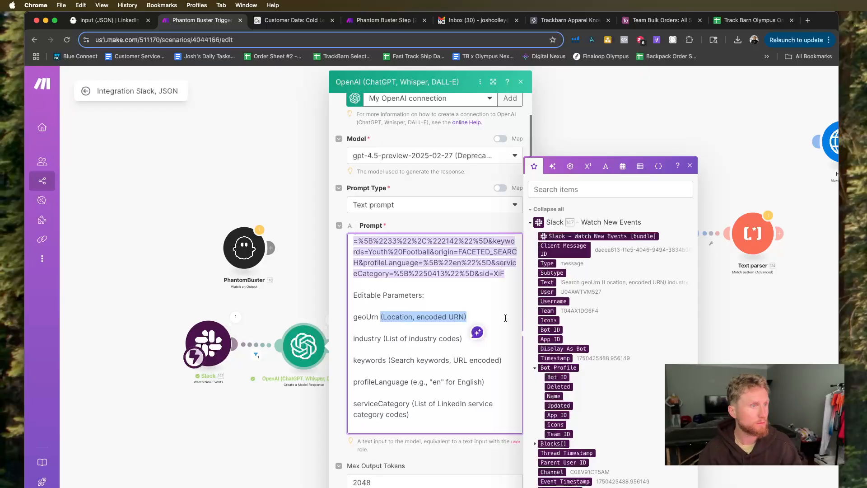
left_click(252, 317)
Space the Slack and OpenAI modules farther apart on the scenario canvas.
left_click_drag(214, 343, 178, 343)
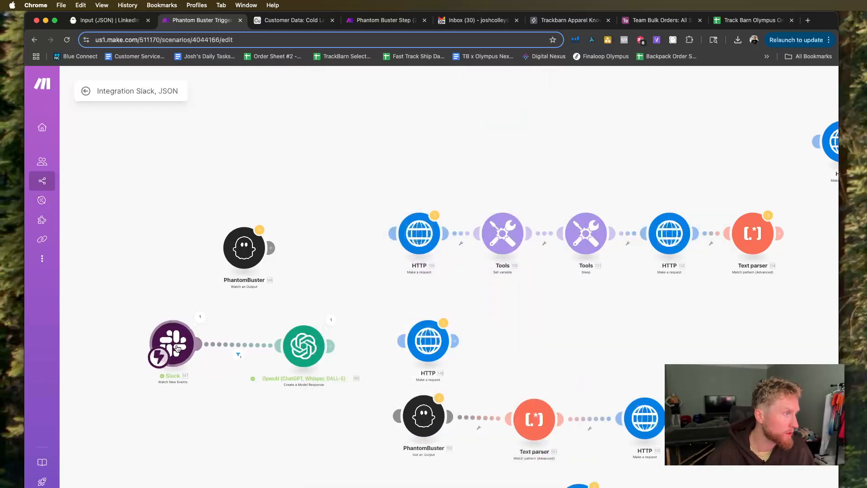
left_click_drag(294, 352, 310, 352)
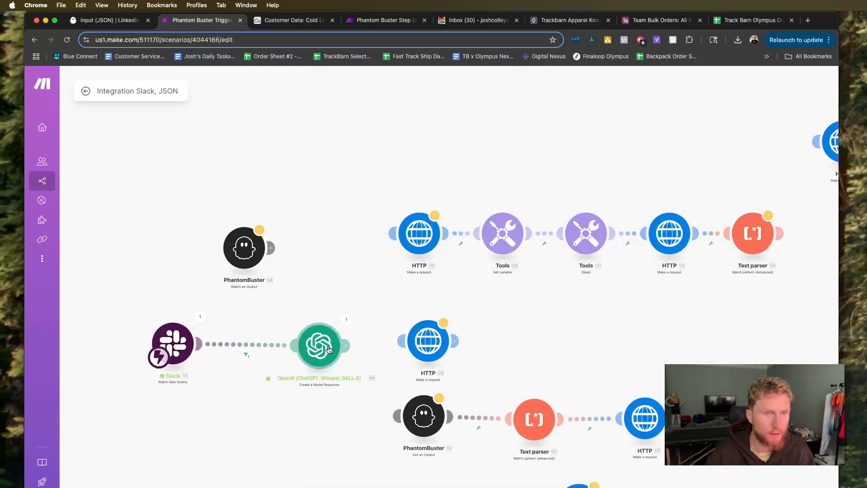
left_click_drag(329, 349, 335, 348)
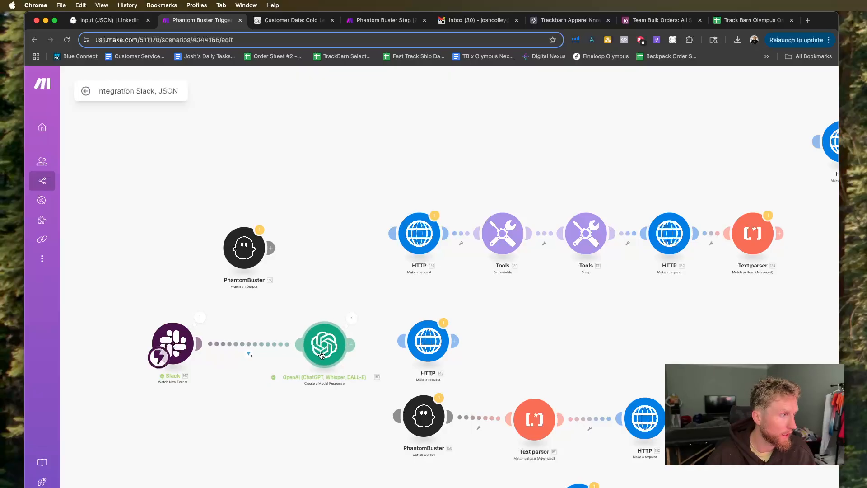
scroll(576, 347, "down", 3)
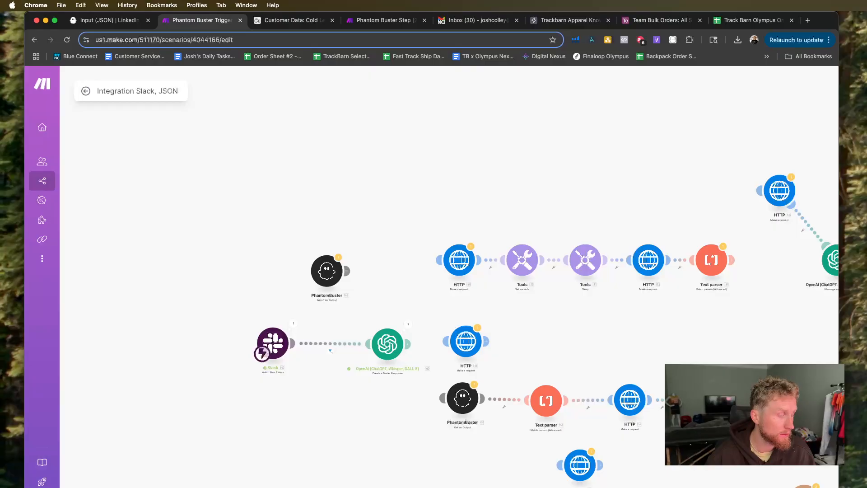
left_click(407, 344)
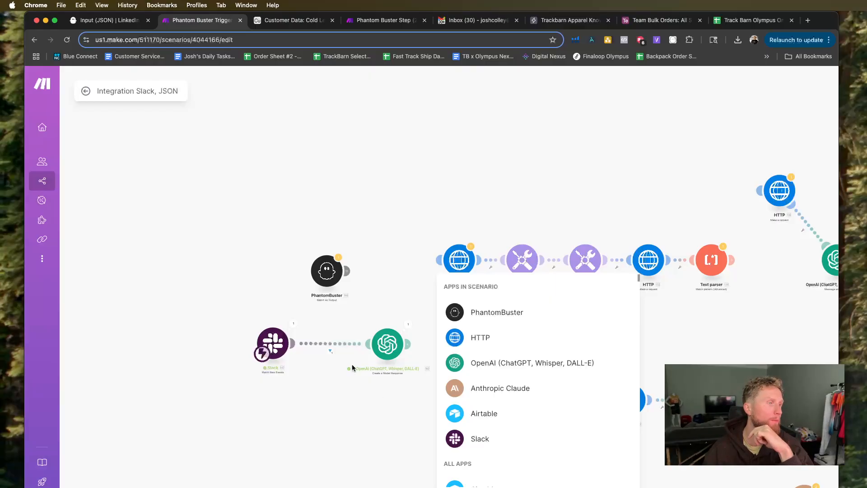
left_click(271, 336)
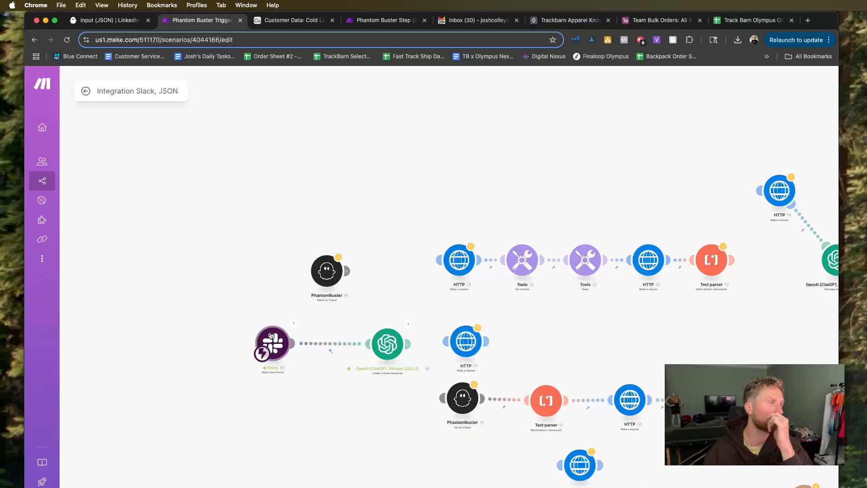
left_click(225, 325)
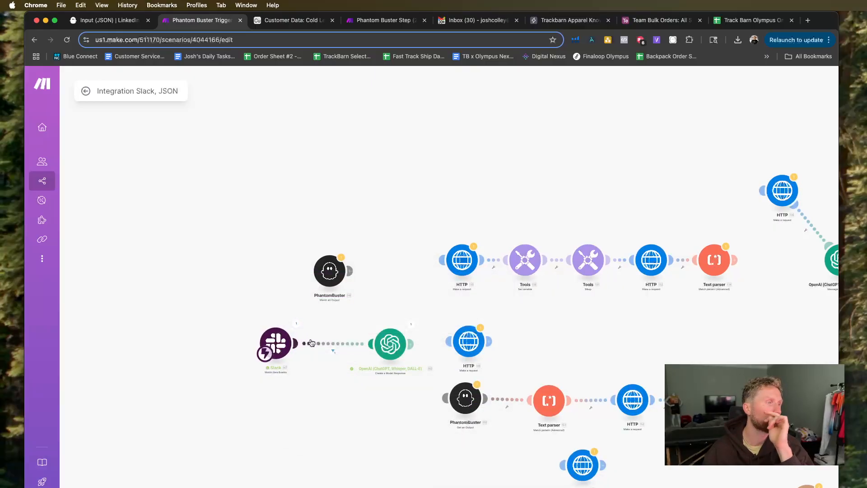
Unlink the Slack trigger from the OpenAI module and move the Slack module farther away from it.
left_click(334, 351)
left_click(360, 366)
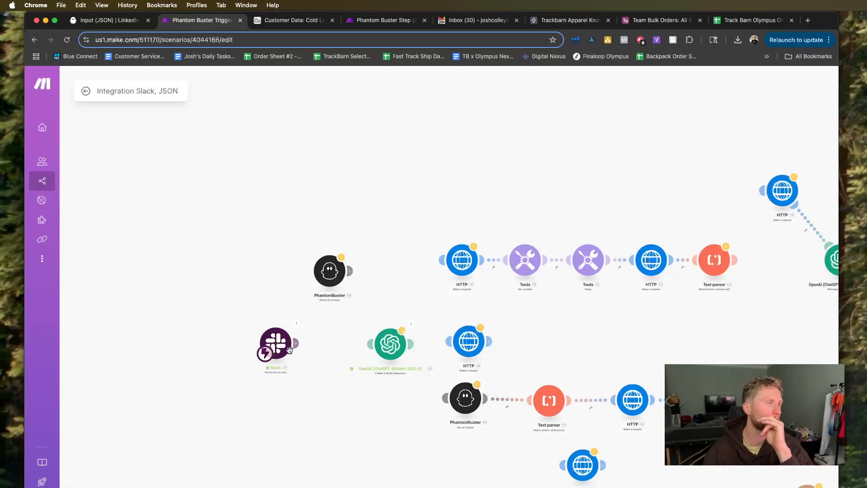
left_click_drag(292, 355, 259, 350)
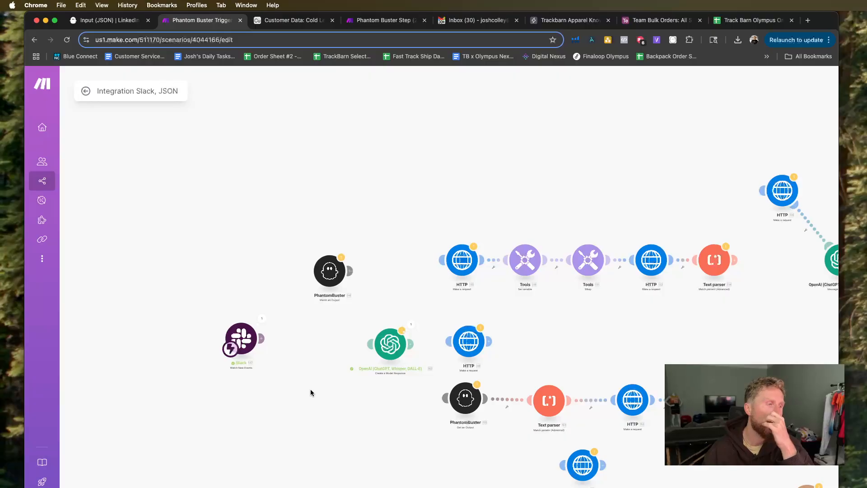
left_click(537, 487)
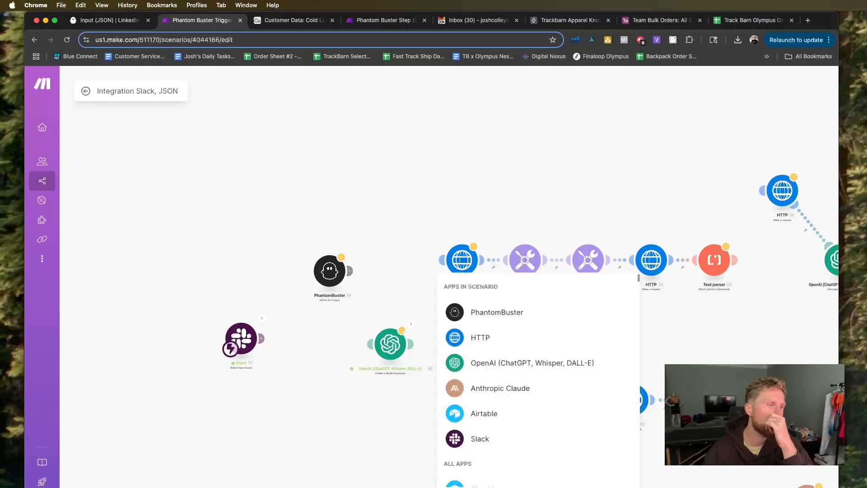
scroll(482, 444, "down", 5)
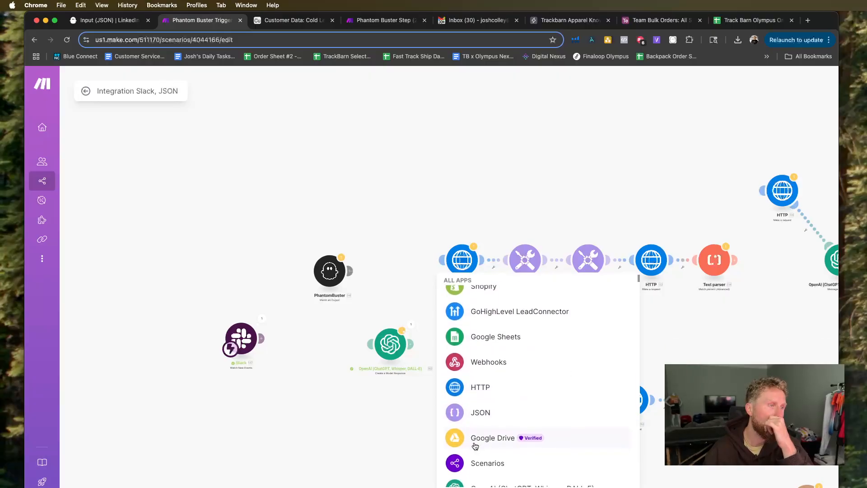
left_click(309, 418)
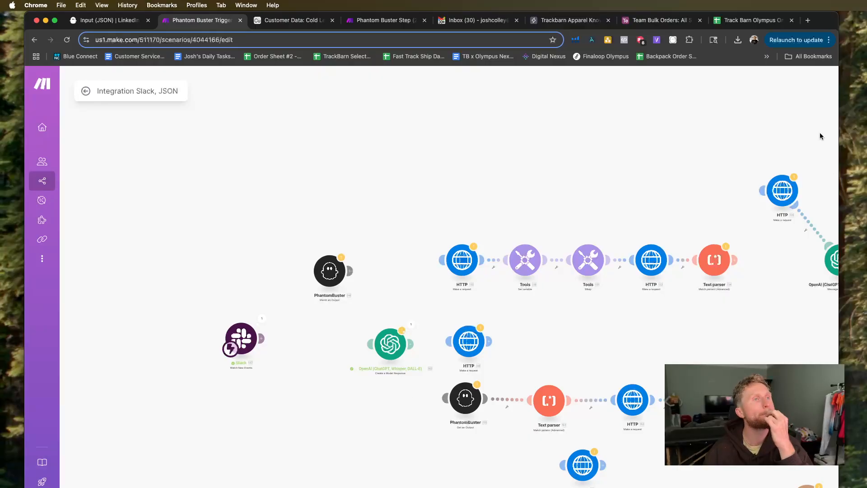
Close the Track Barn Olympus spreadsheet, open Fillout in a new browser tab, and sign in with the TrackBarn Google account.
left_click(791, 20)
left_click(809, 20)
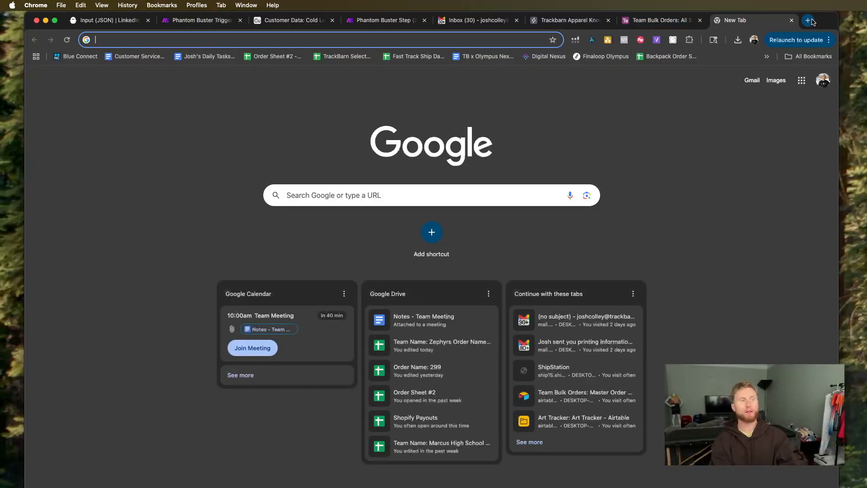
type("fillout")
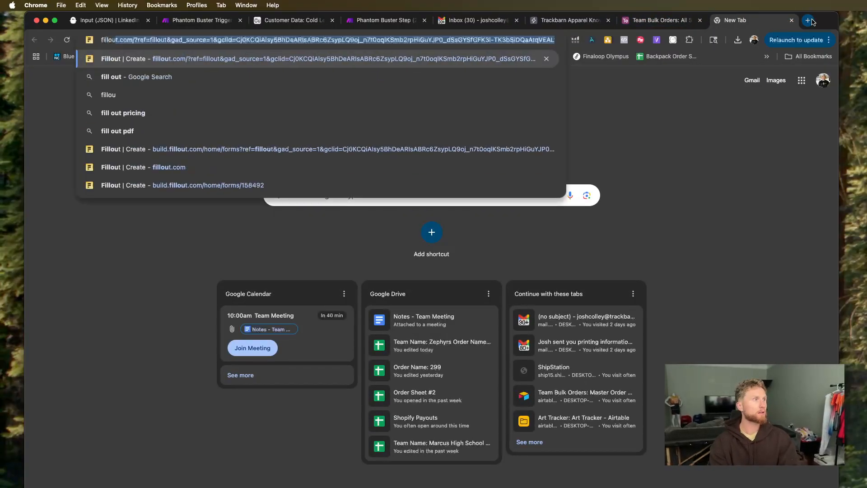
key("Return")
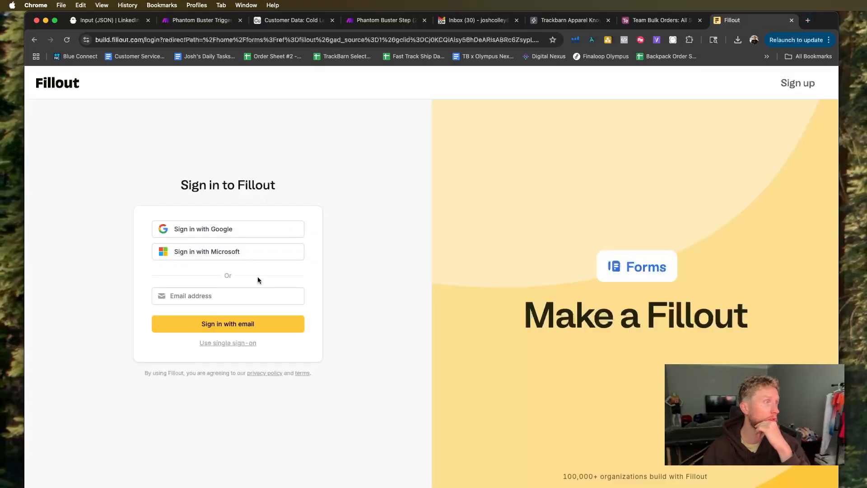
left_click(233, 233)
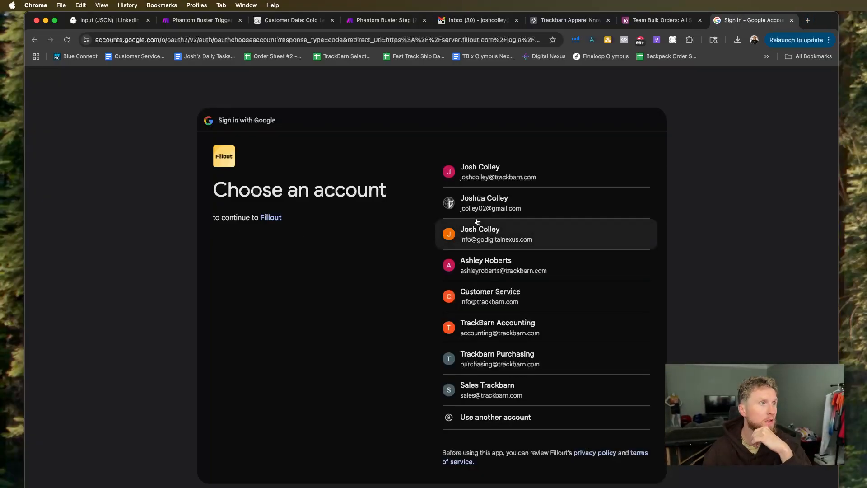
left_click(498, 181)
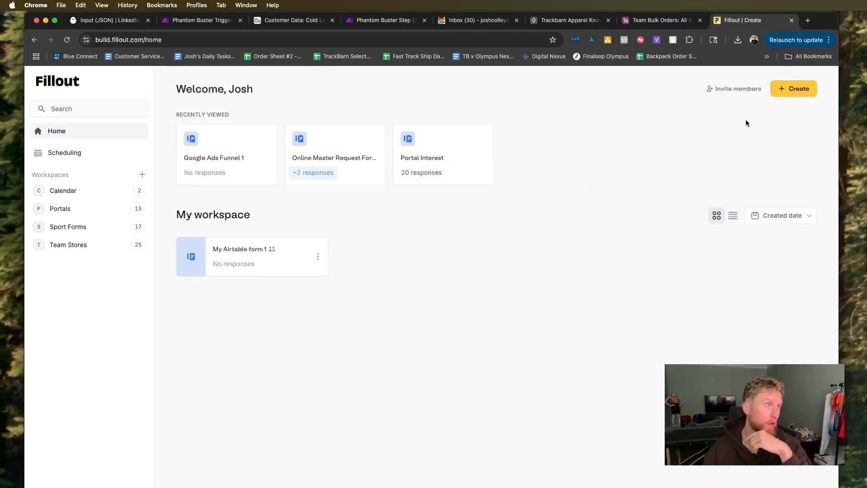
Create a blank Fillout form using the Light theme.
left_click(794, 88)
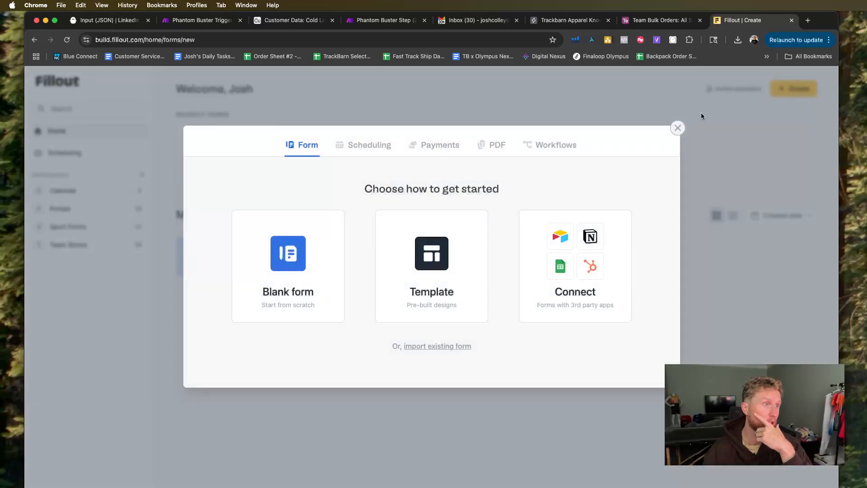
left_click(327, 266)
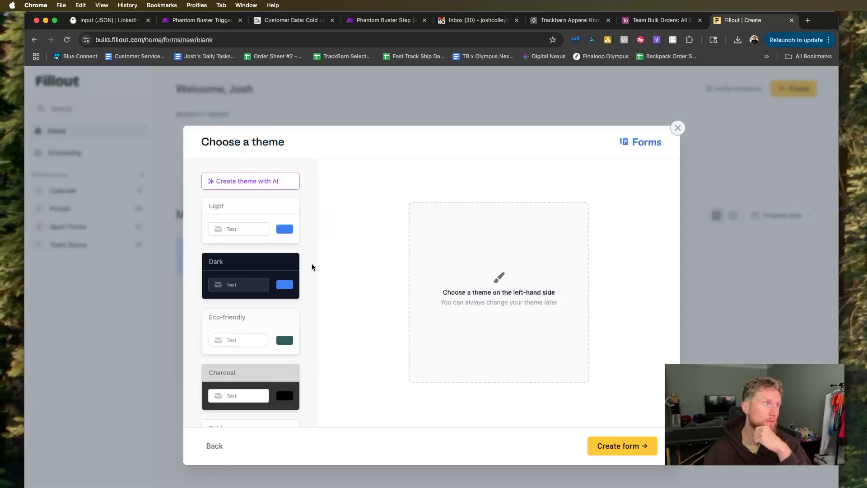
left_click(258, 209)
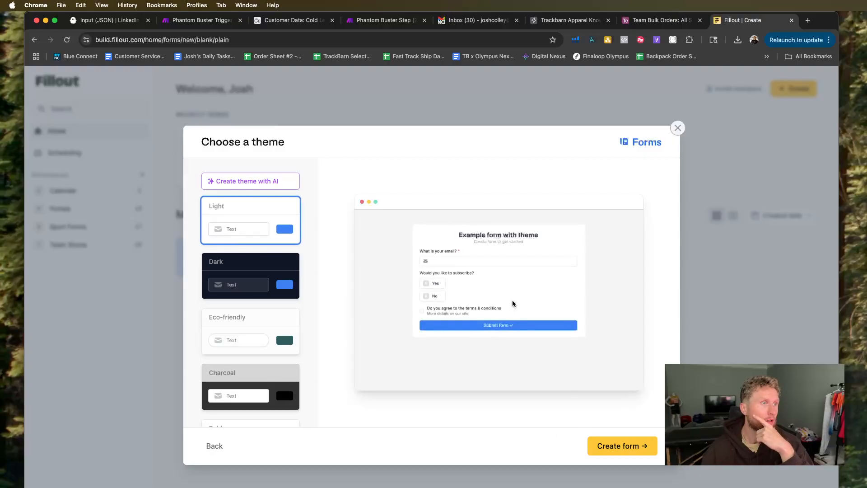
left_click(625, 448)
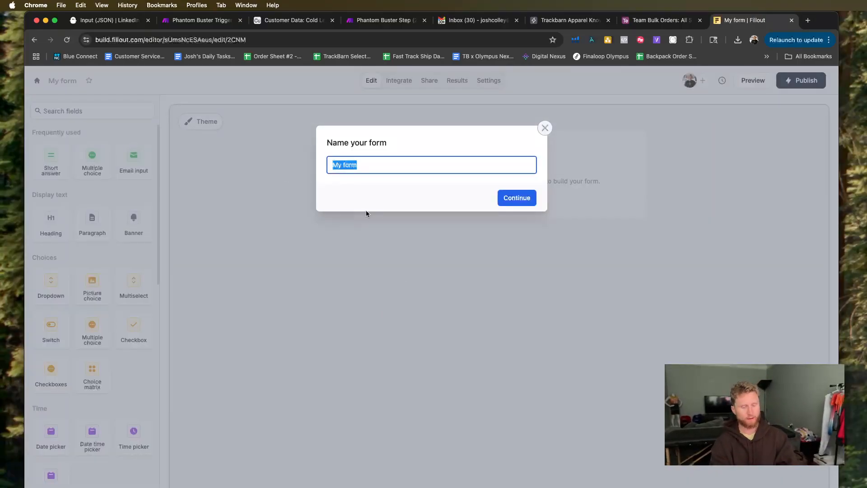
Name the new form LinkedIn Leads and continue to its editor.
type("LinkedIN")
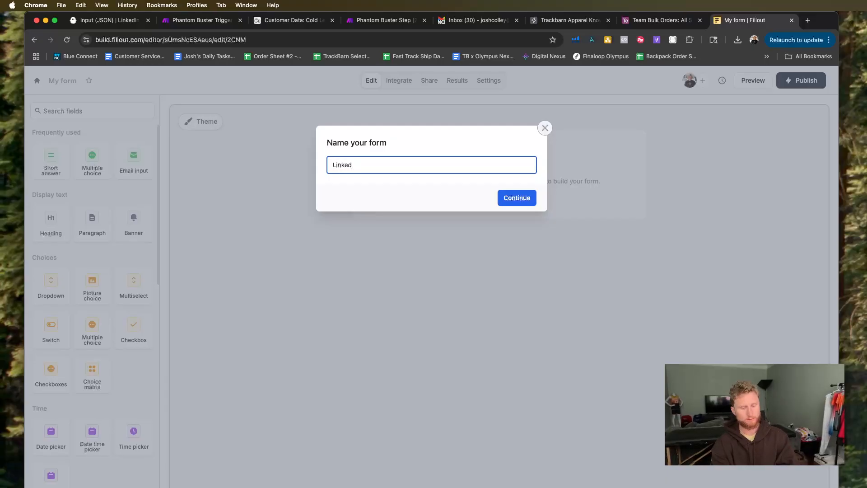
key("BackSpace")
key("BackSpace")
type("n Leads")
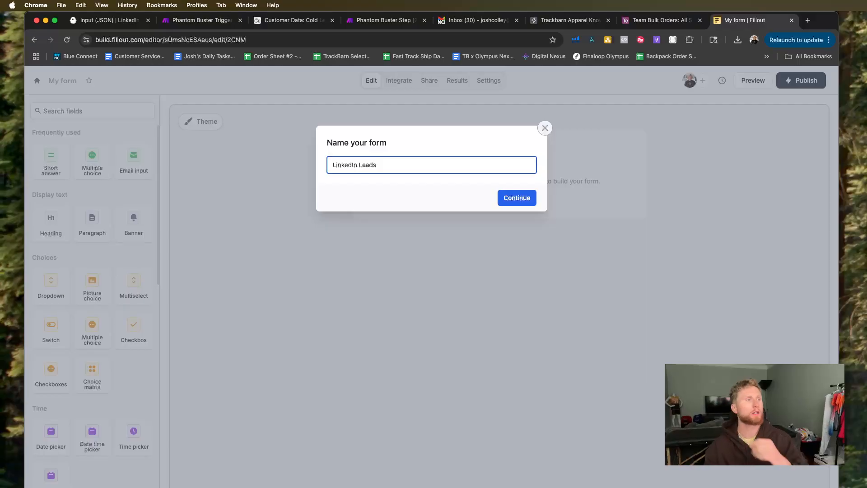
key("Return")
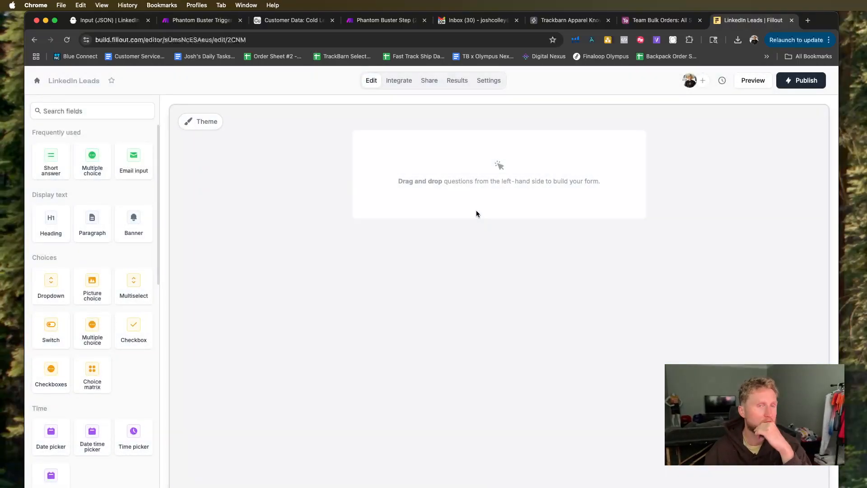
Add four short answer questions to the LinkedIn Leads form.
scroll(138, 258, "down", 3)
scroll(138, 259, "up", 3)
scroll(137, 262, "down", 4)
scroll(136, 260, "up", 4)
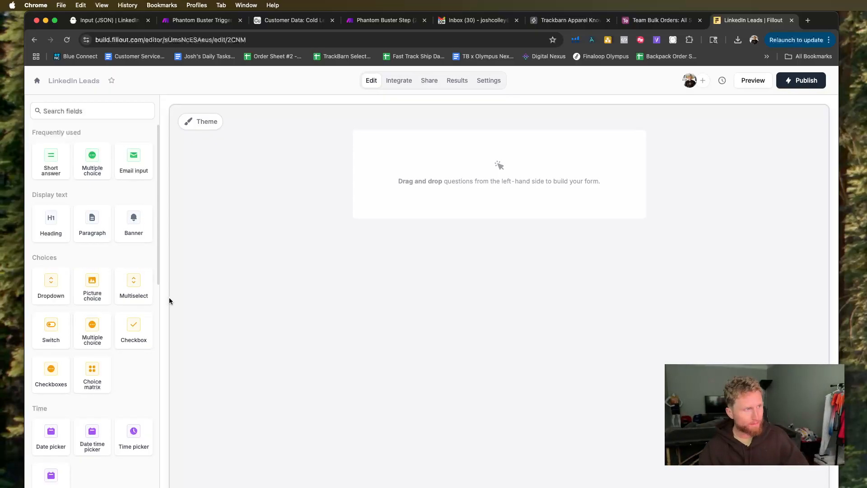
scroll(128, 206, "down", 2)
scroll(126, 207, "up", 2)
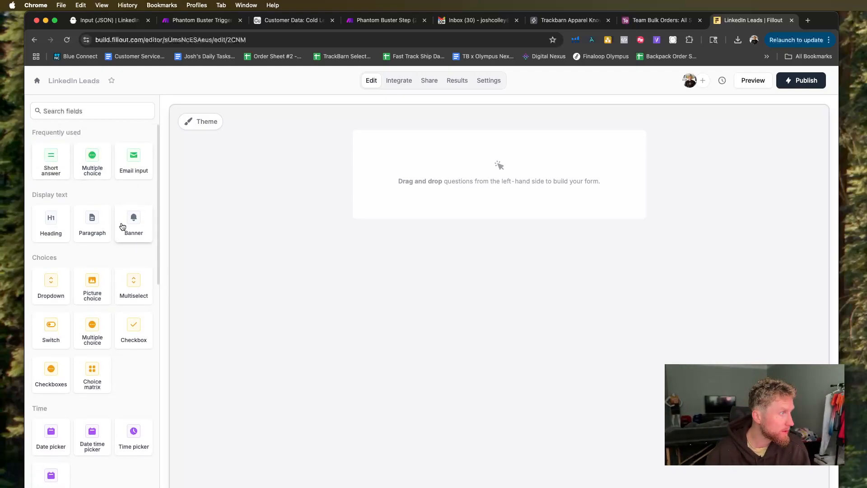
left_click_drag(51, 163, 414, 190)
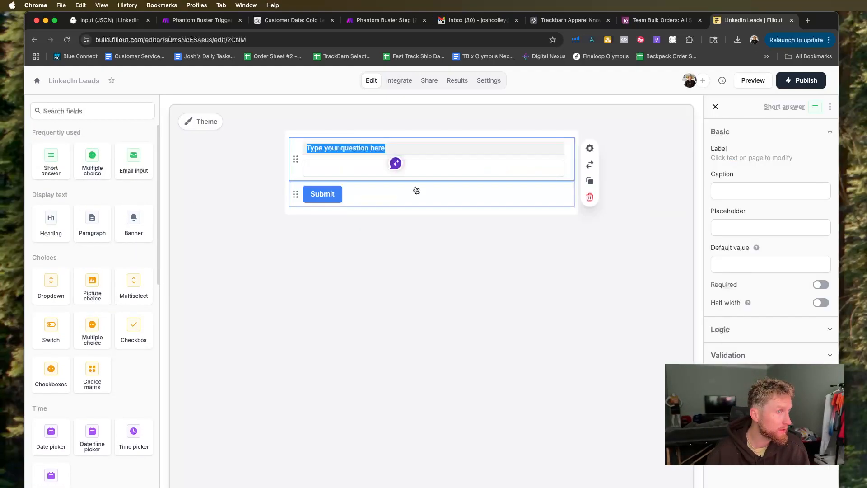
left_click_drag(48, 168, 316, 163)
left_click_drag(52, 175, 328, 209)
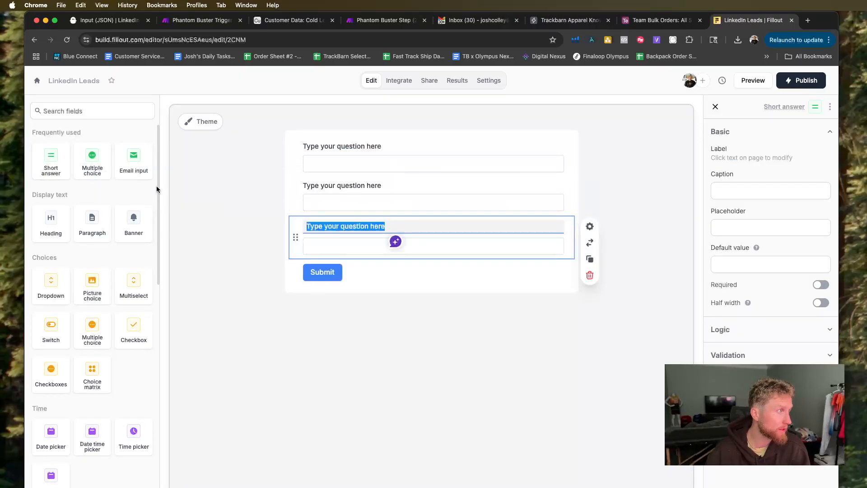
left_click_drag(50, 174, 345, 242)
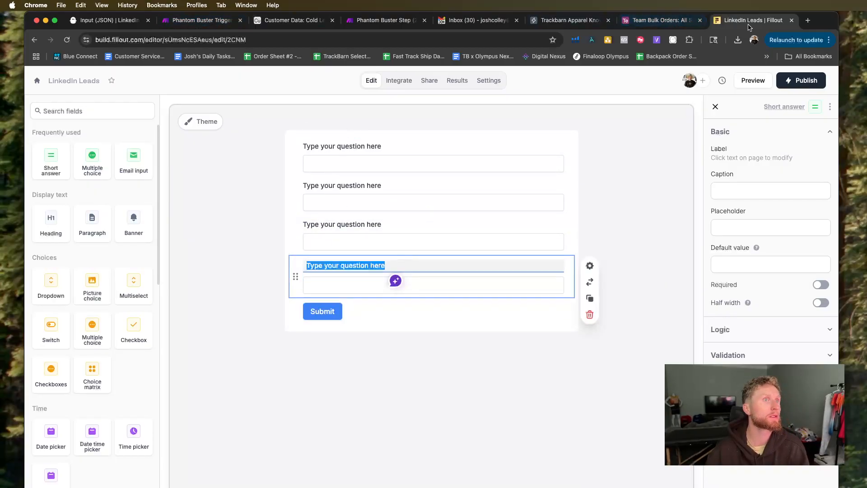
Place the Fillout tab beside the Make scenario tab, then automatically connect the OpenAI module and show the editable parameters in its prompt.
left_click_drag(767, 28, 307, 31)
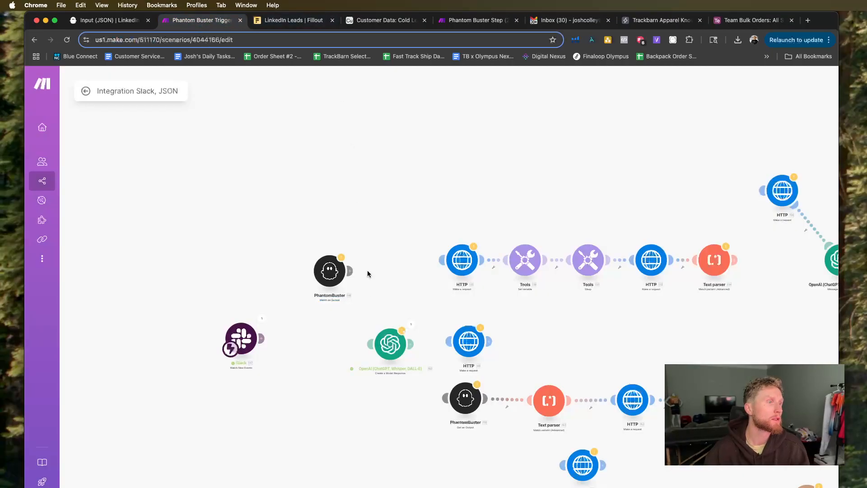
left_click(396, 342)
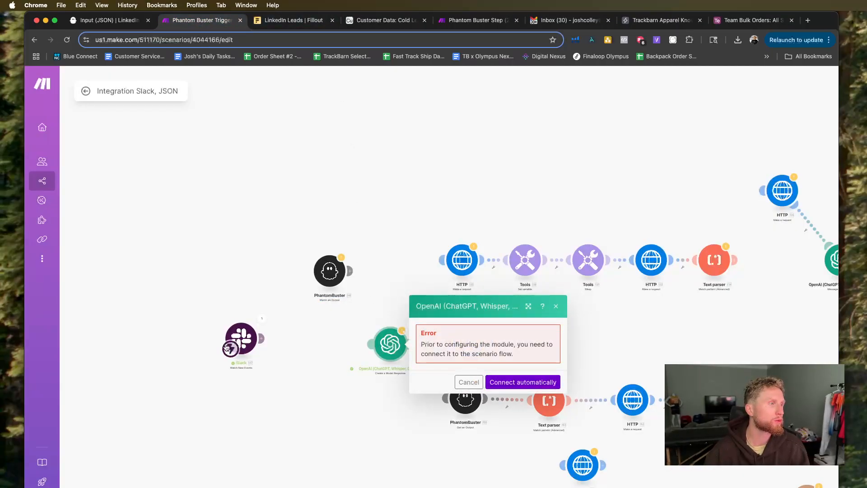
left_click(502, 382)
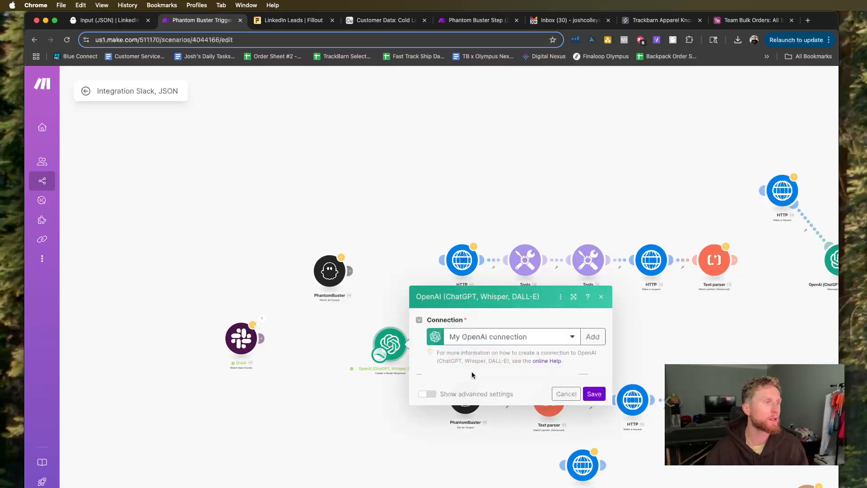
scroll(528, 398, "down", 10)
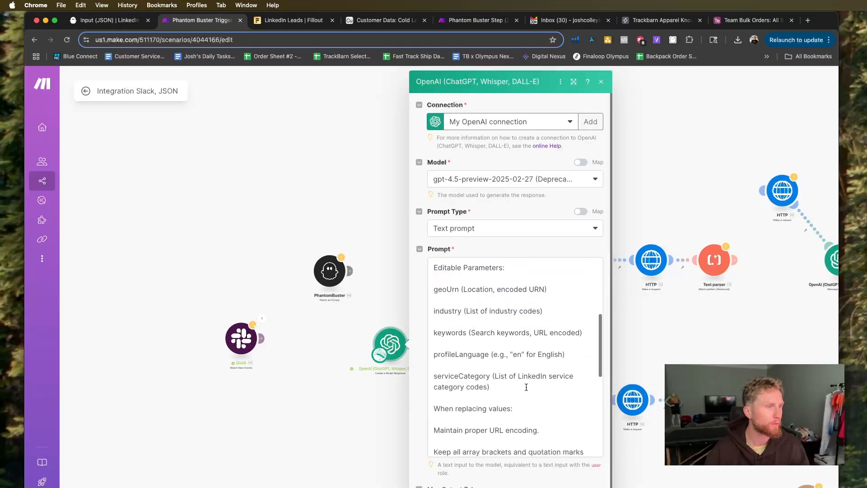
Copy the parameter name geoUrn from the OpenAI prompt and use it as the first form question's label.
left_click_drag(460, 289, 434, 289)
key("super+c")
left_click(276, 20)
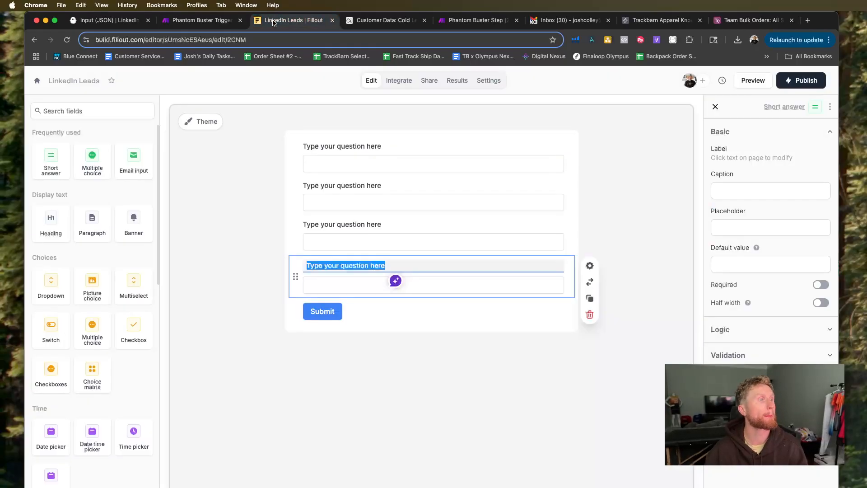
left_click(389, 148)
key("super+a")
key("super+v")
Copy industry from the OpenAI prompt in Make and label the second Fillout question with it.
left_click(202, 20)
left_click(462, 310)
left_click_drag(461, 311, 427, 311)
key("super+c")
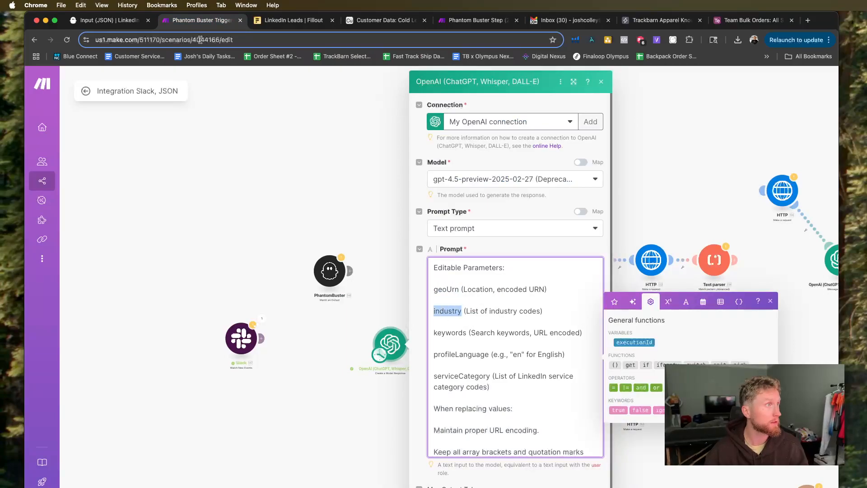
left_click(272, 23)
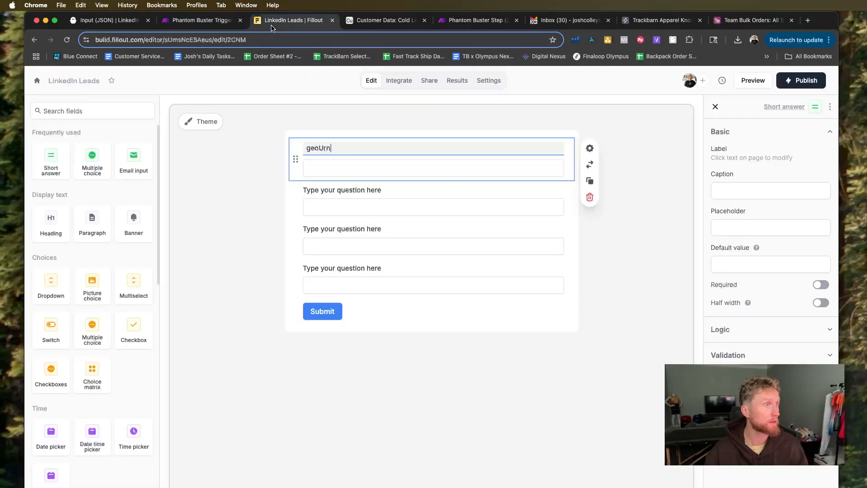
left_click(392, 190)
key("super+a")
key("super+v")
Label the third Fillout question keywords, copying the parameter name from the OpenAI prompt in Make.
left_click(188, 22)
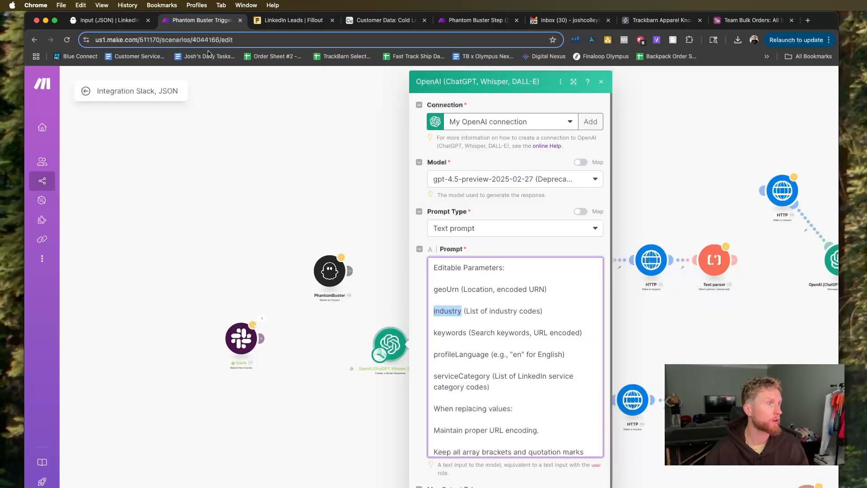
left_click_drag(467, 333, 425, 335)
key("cmd+c")
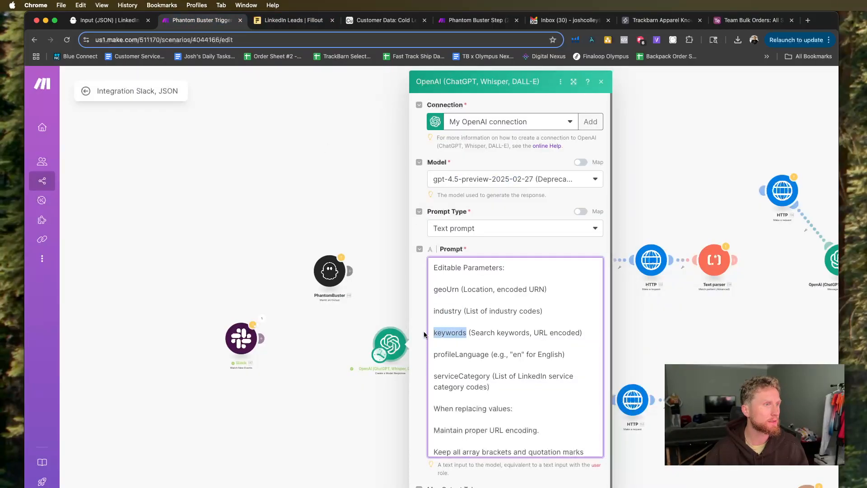
left_click(290, 23)
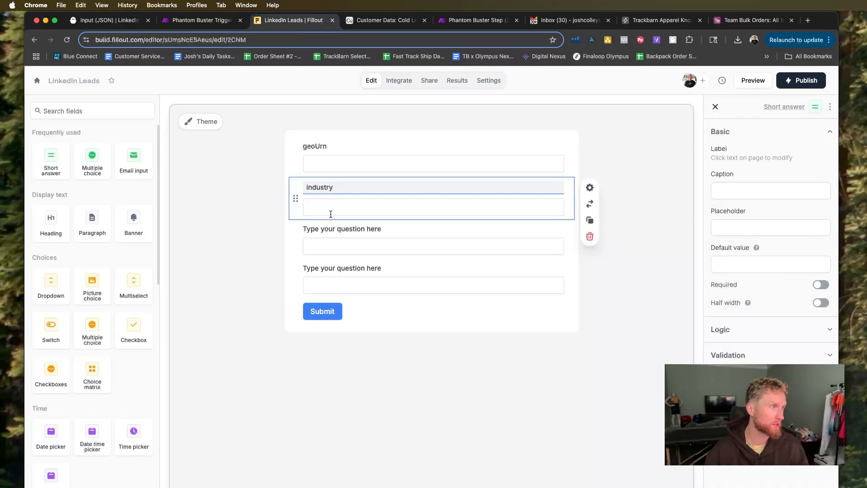
left_click(372, 227)
left_click_drag(382, 227, 301, 227)
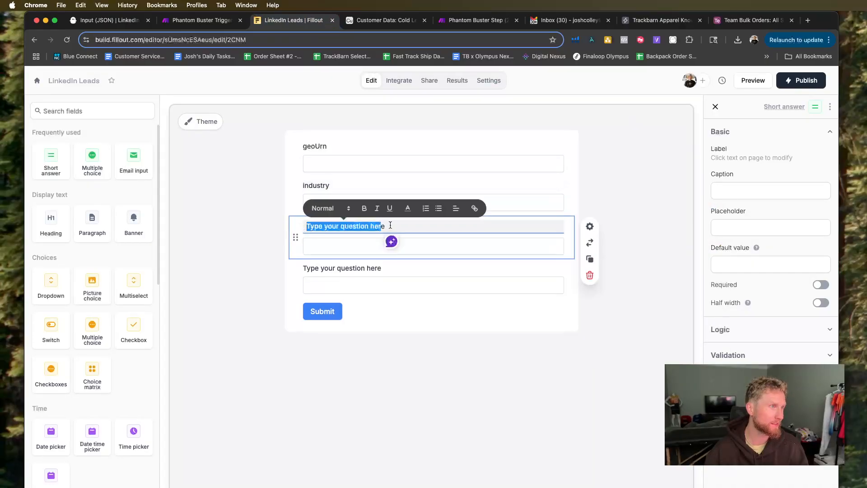
left_click(389, 226)
left_click_drag(389, 225, 301, 225)
key("cmd+v")
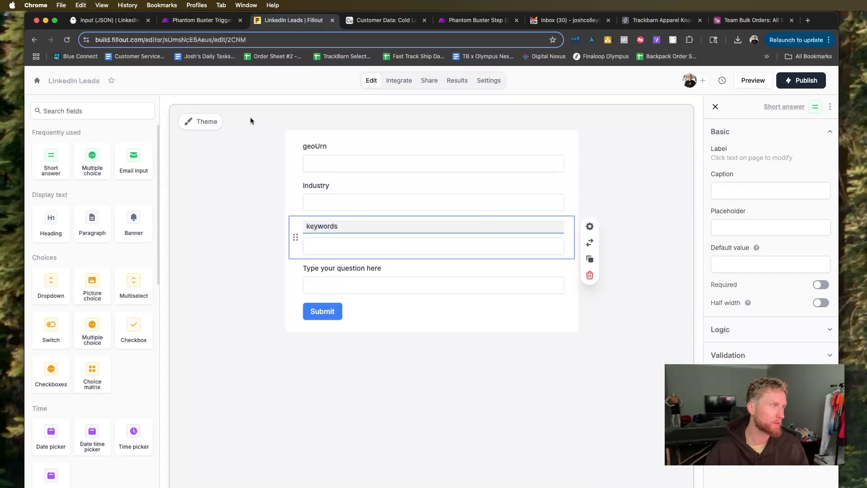
Label the fourth Fillout question profileLanguage, copying the parameter name from the OpenAI prompt in Make.
left_click(189, 22)
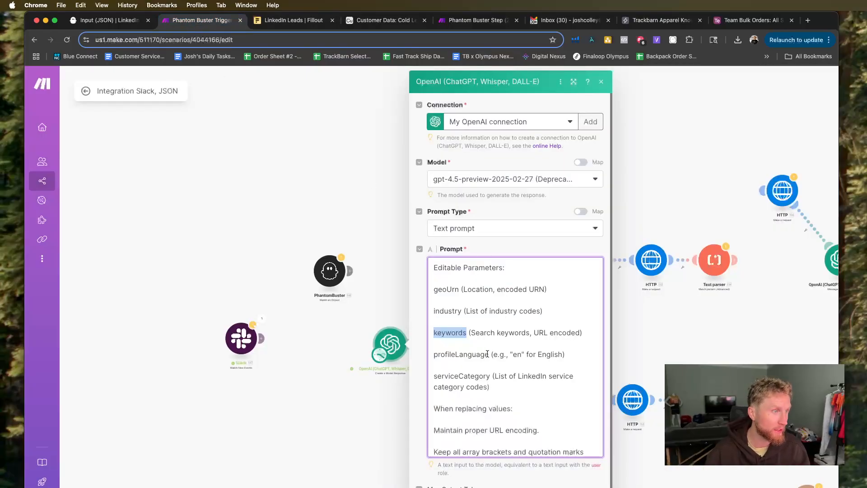
left_click_drag(489, 354, 428, 354)
key("super+c")
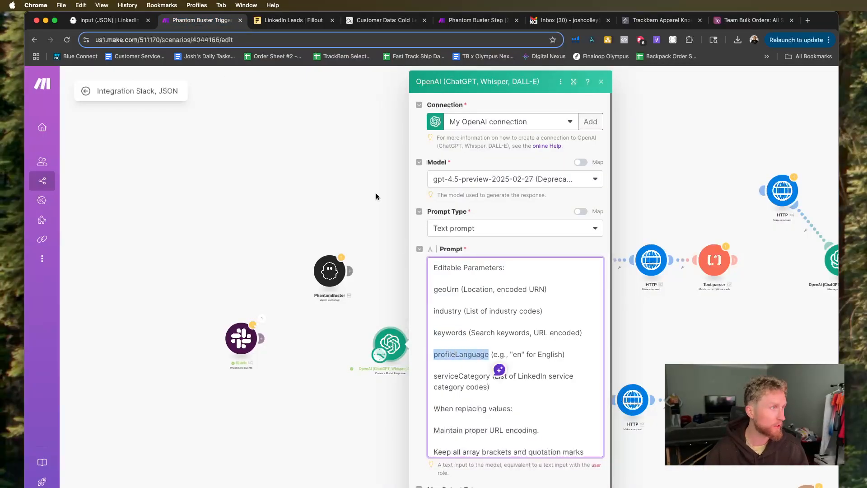
left_click(289, 20)
left_click(382, 266)
left_click_drag(384, 266, 308, 266)
key("super+v")
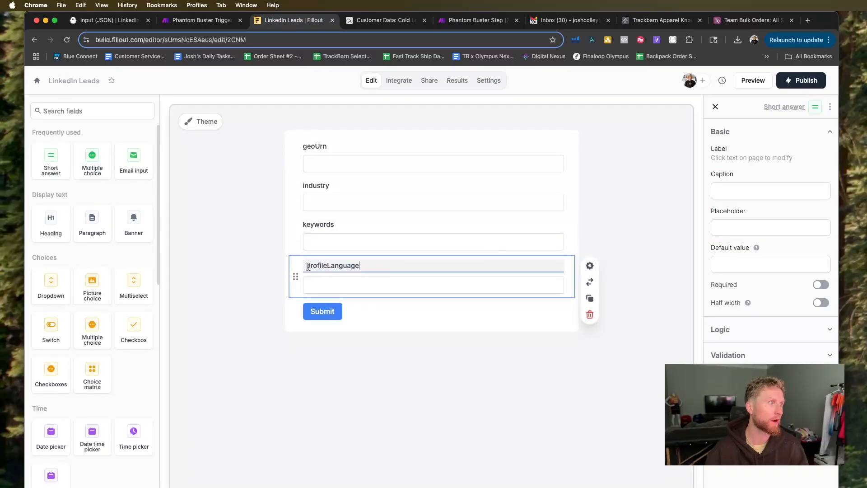
Duplicate the profileLanguage question to add a fifth short answer question to the form.
left_click(447, 325)
right_click(405, 264)
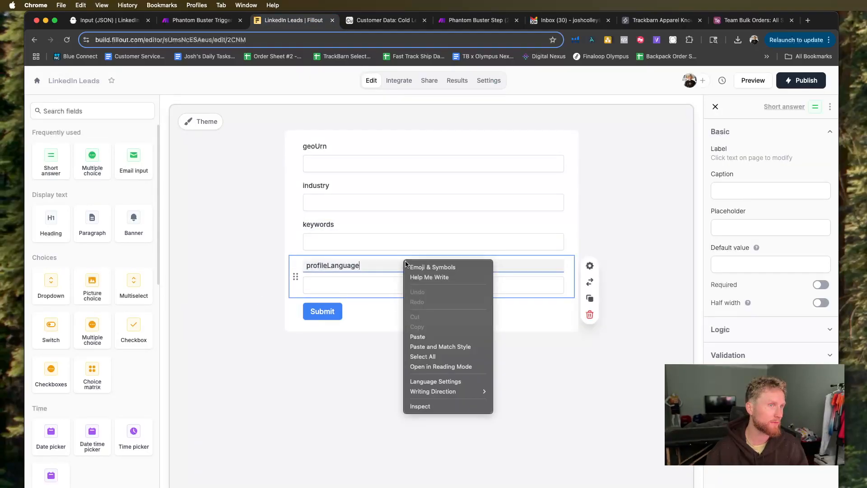
left_click(591, 299)
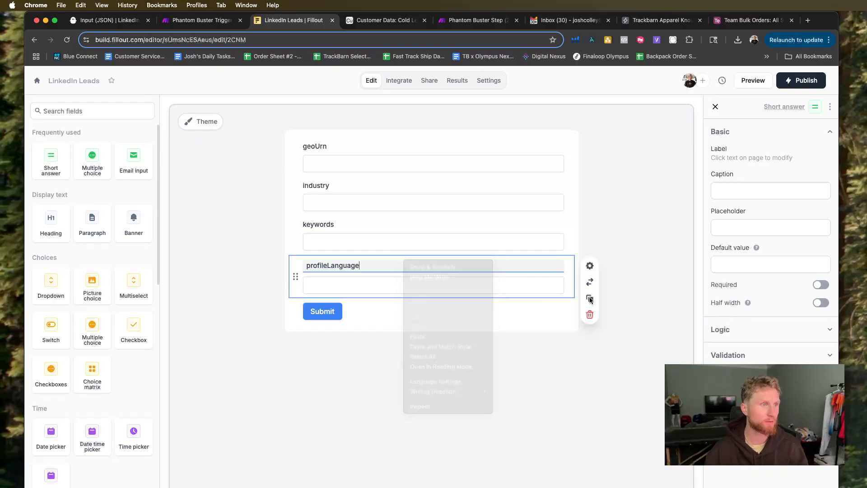
left_click(590, 298)
left_click(359, 304)
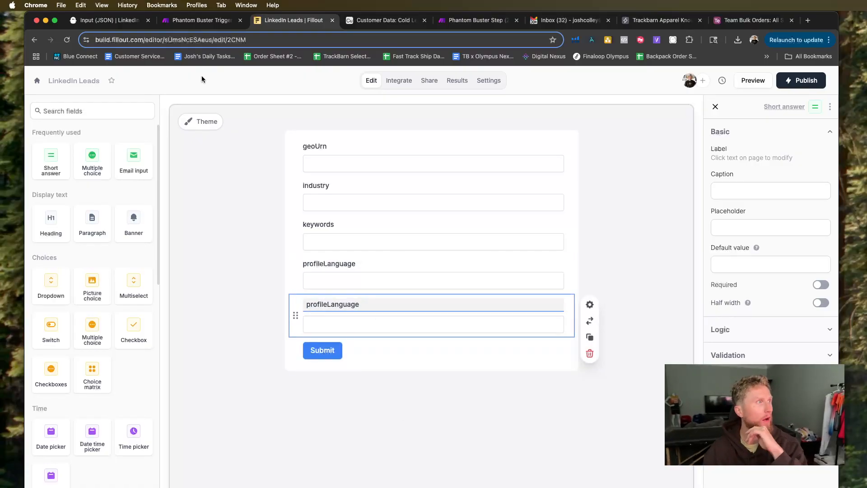
Relabel the duplicated question serviceCategory, copying the parameter name from the OpenAI prompt in Make.
left_click(196, 21)
left_click(497, 387)
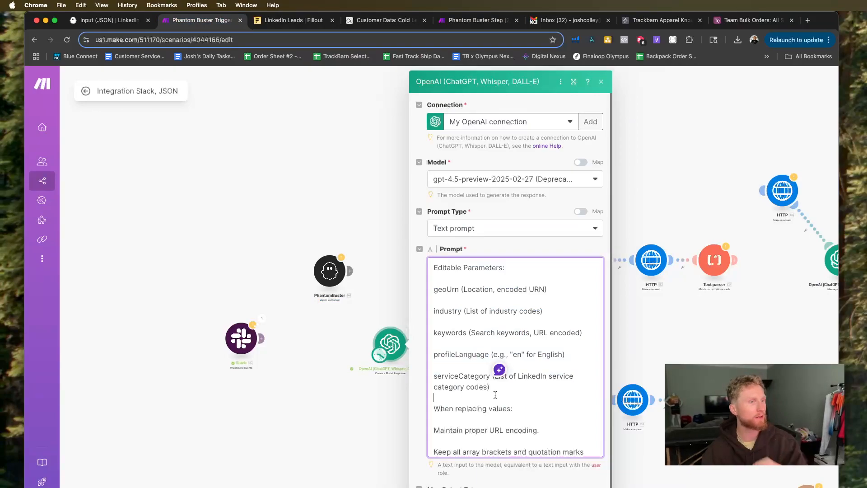
left_click_drag(490, 378, 444, 376)
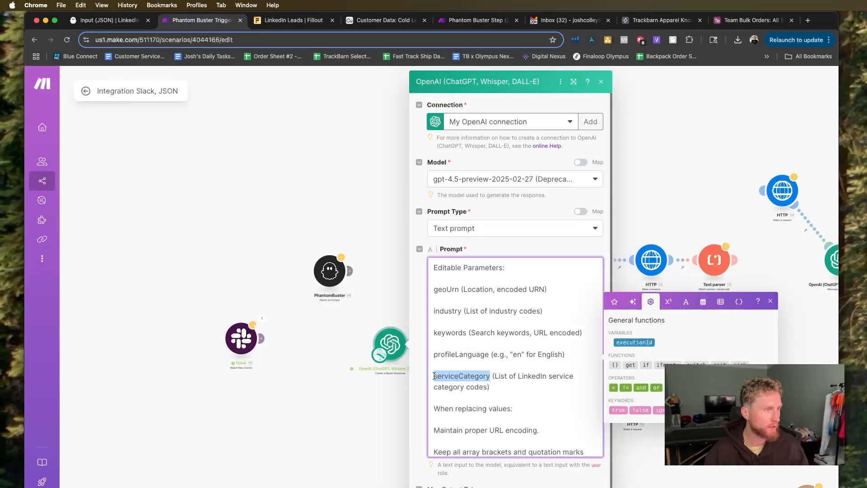
scroll(435, 375, "down", 1)
left_click(275, 27)
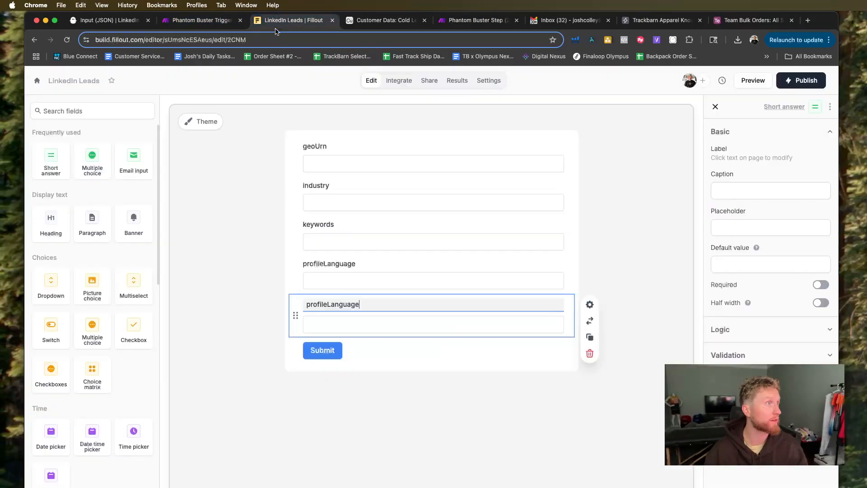
left_click_drag(371, 309, 307, 305)
type("serviceCategory")
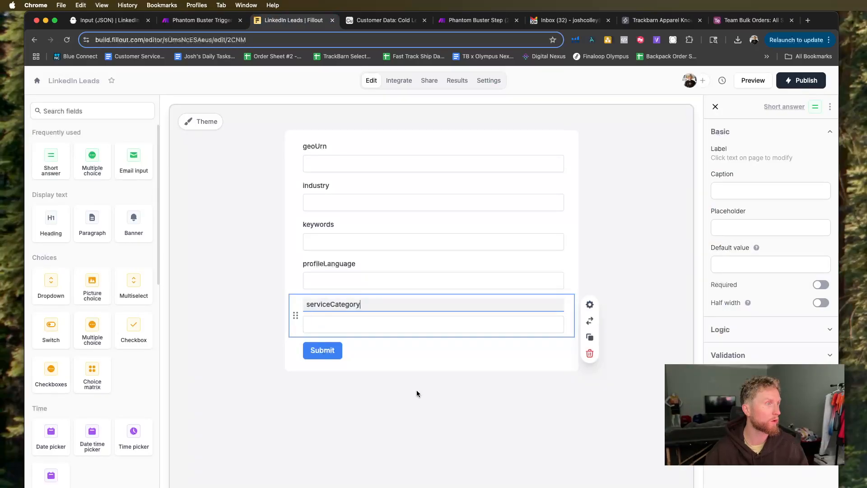
left_click(456, 404)
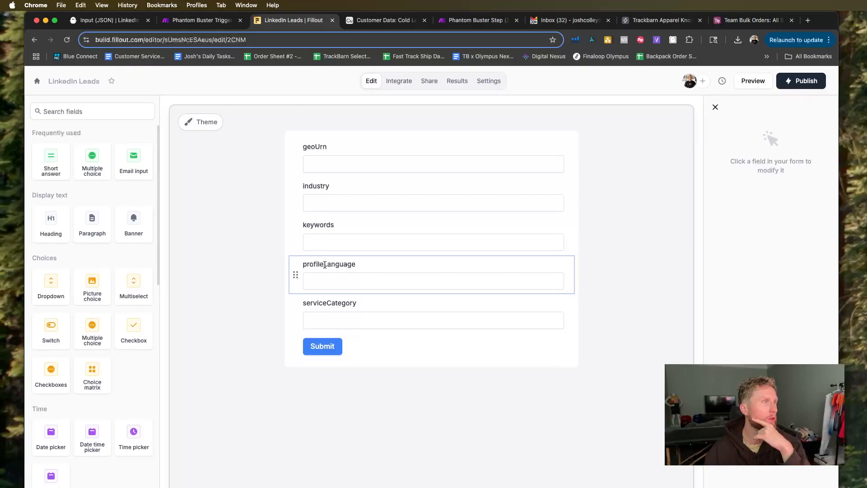
Publish the LinkedIn Leads form and open the setup of a new Webhook integration for it.
left_click(370, 167)
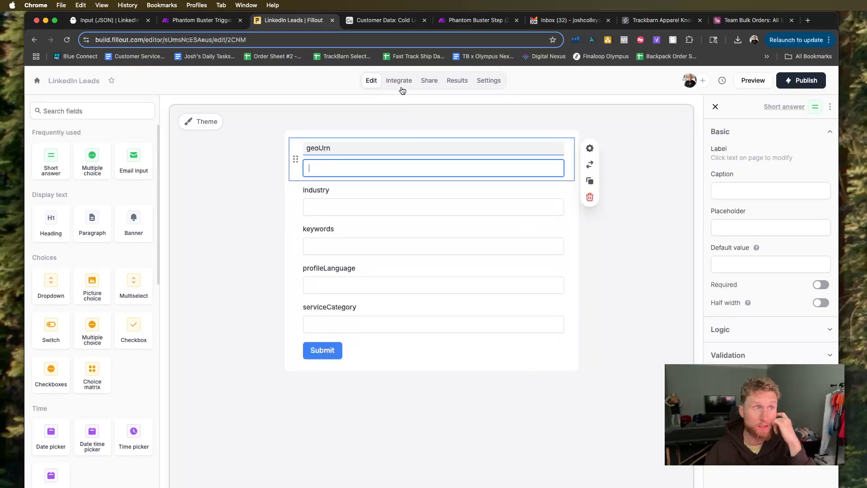
left_click(798, 84)
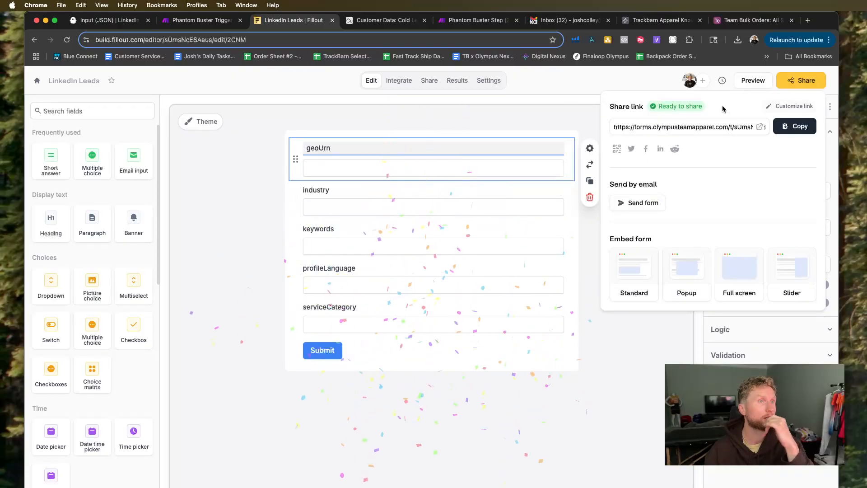
left_click(392, 81)
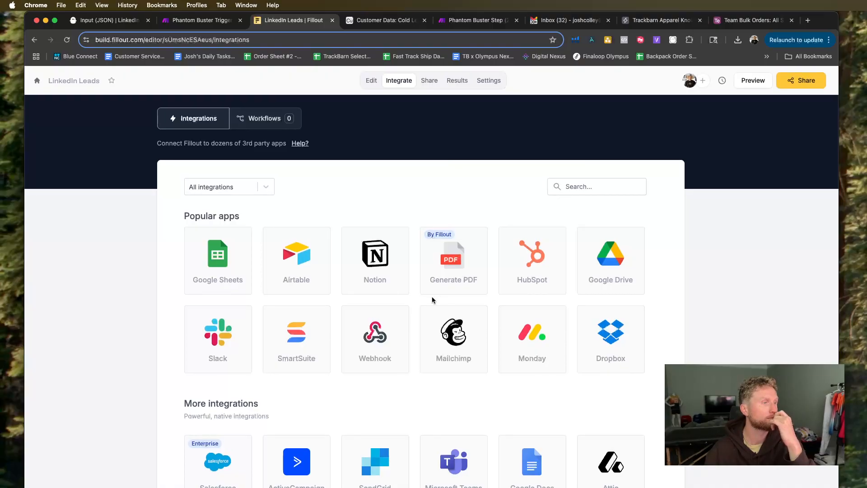
left_click(368, 335)
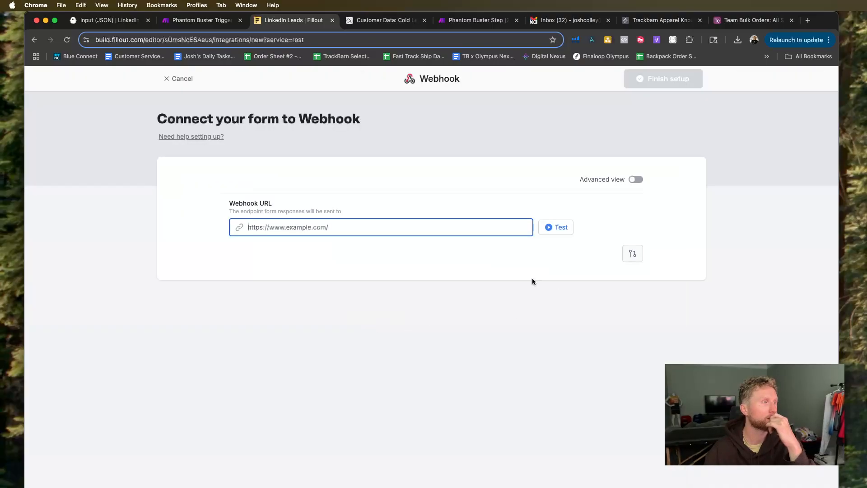
Switch to the Phantom Buster scenario in Make, add a Custom webhook trigger and connect it in front of the OpenAI module.
left_click(199, 20)
left_click(311, 357)
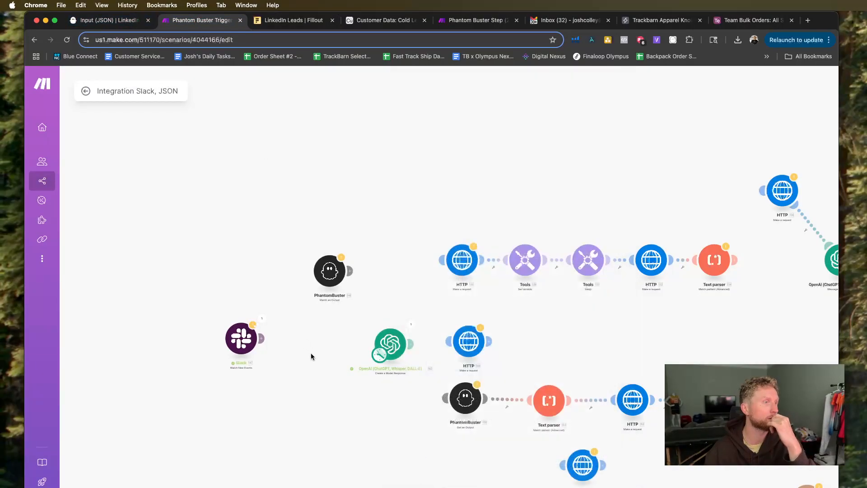
left_click(538, 487)
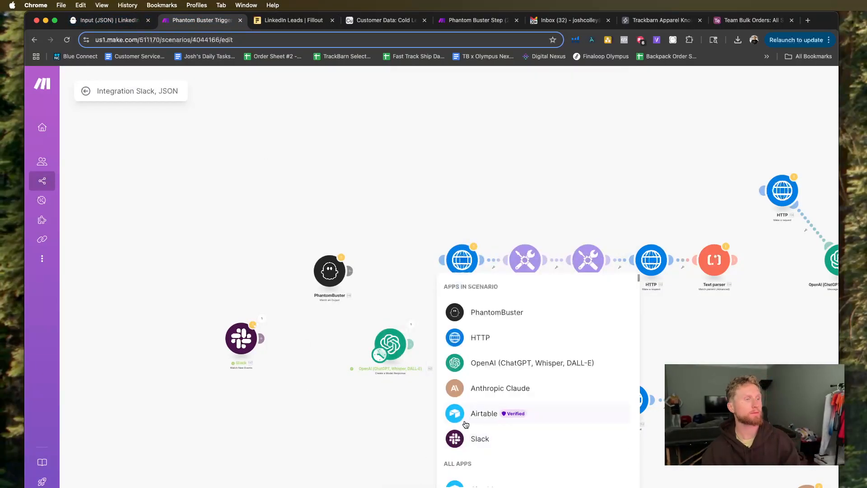
scroll(465, 425, "down", 4)
type("web")
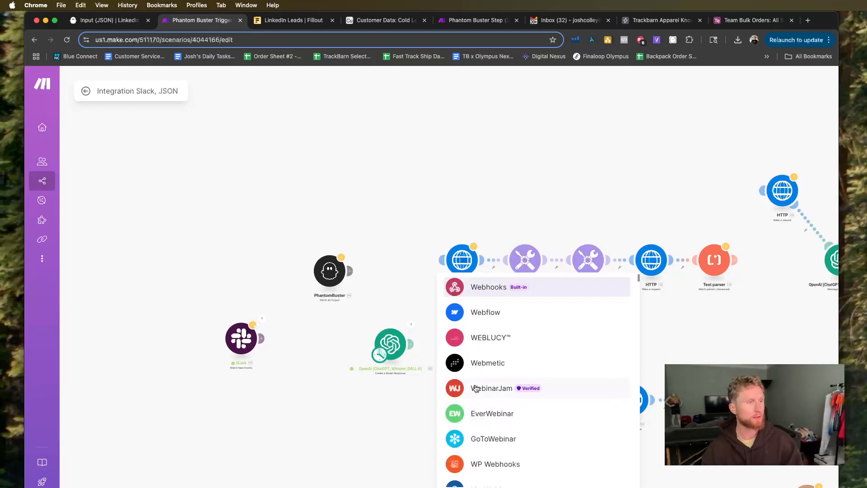
left_click(483, 289)
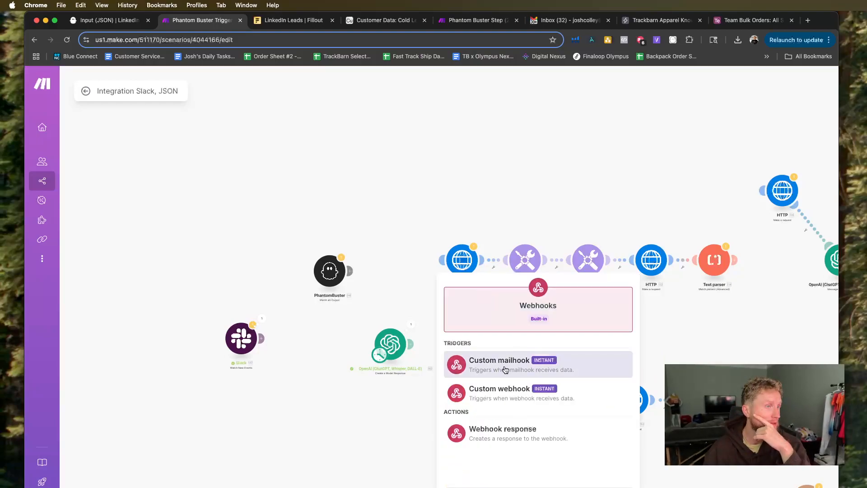
left_click(507, 403)
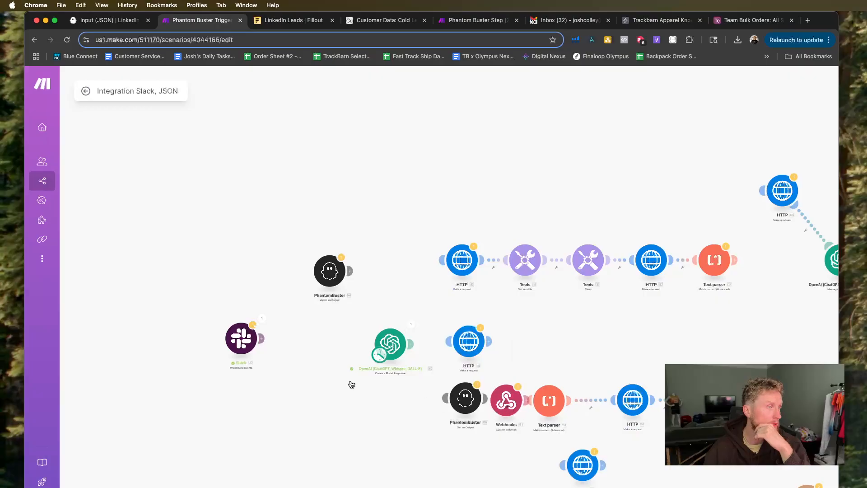
left_click_drag(513, 410, 371, 347)
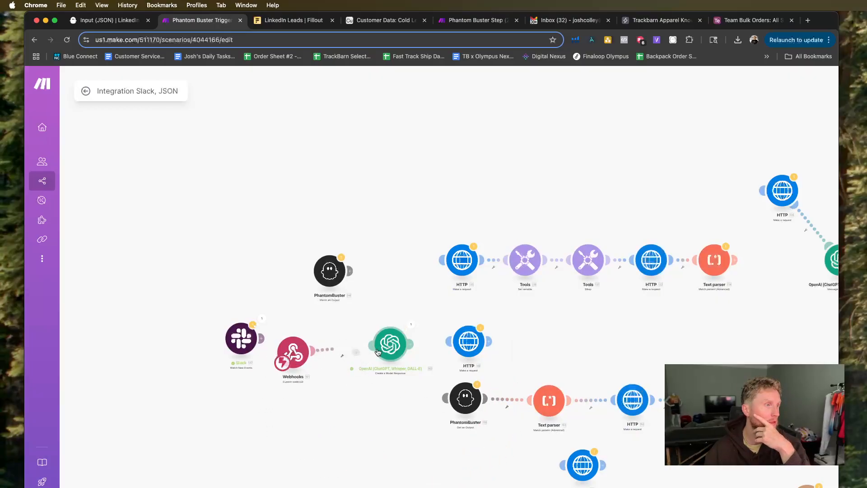
left_click_drag(301, 353, 316, 342)
Select the existing Fillout hook for the new Webhooks module and copy its address.
left_click(313, 342)
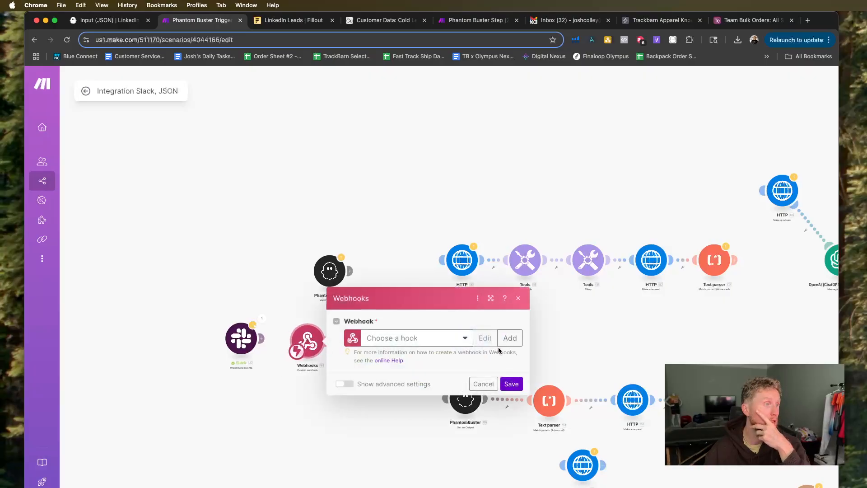
left_click(437, 344)
scroll(430, 397, "down", 3)
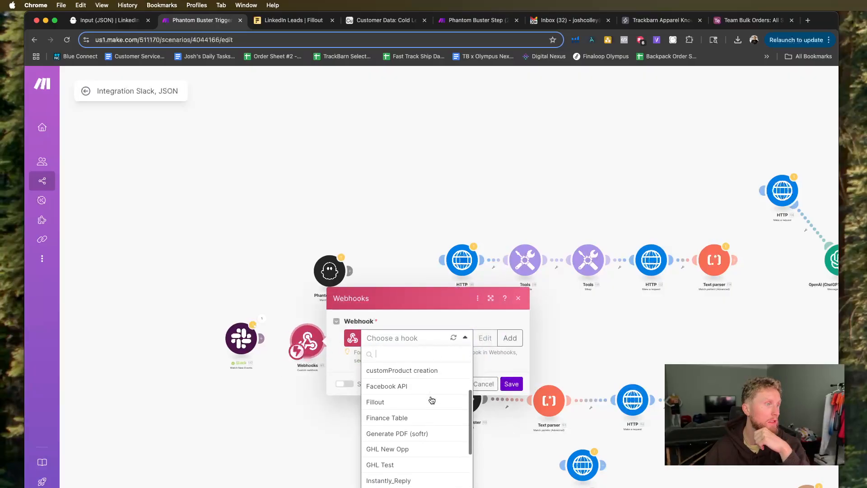
left_click(417, 402)
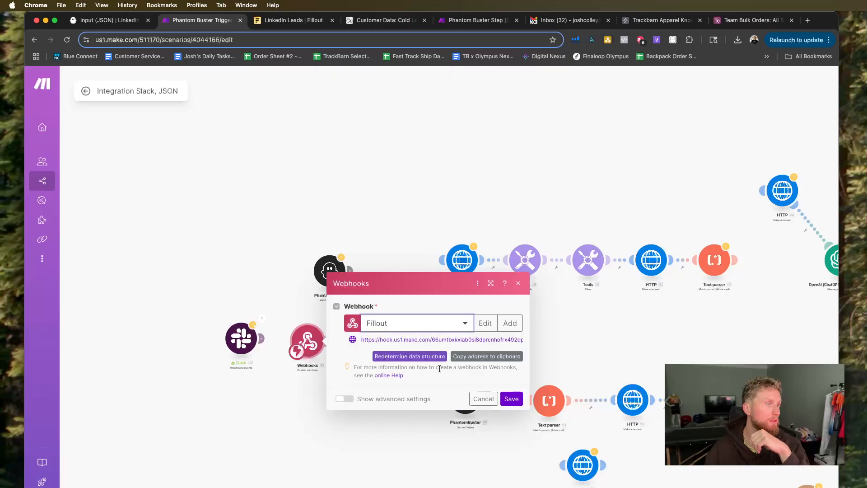
left_click(487, 356)
Paste the copied Make hook address as the webhook URL in the Fillout integration setup.
left_click(110, 20)
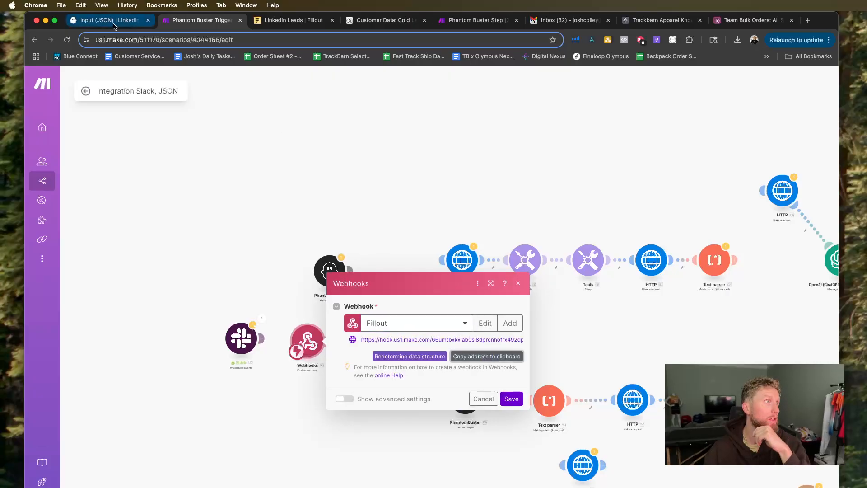
left_click(291, 22)
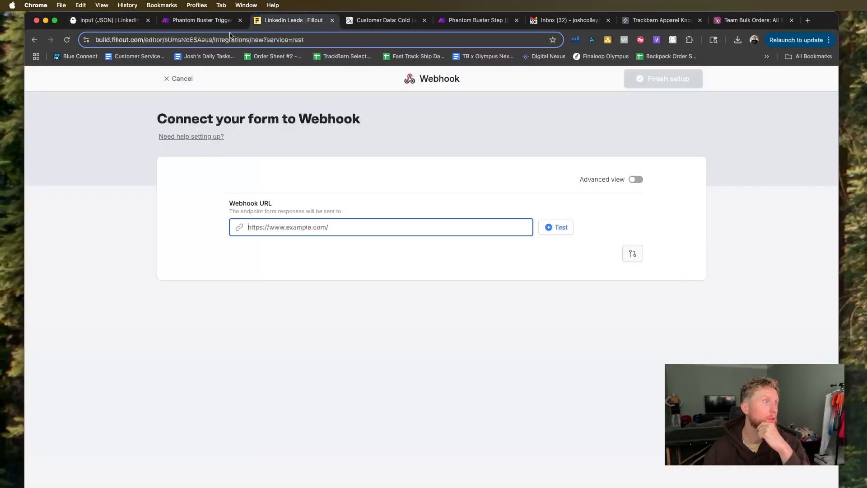
right_click(319, 226)
left_click(335, 304)
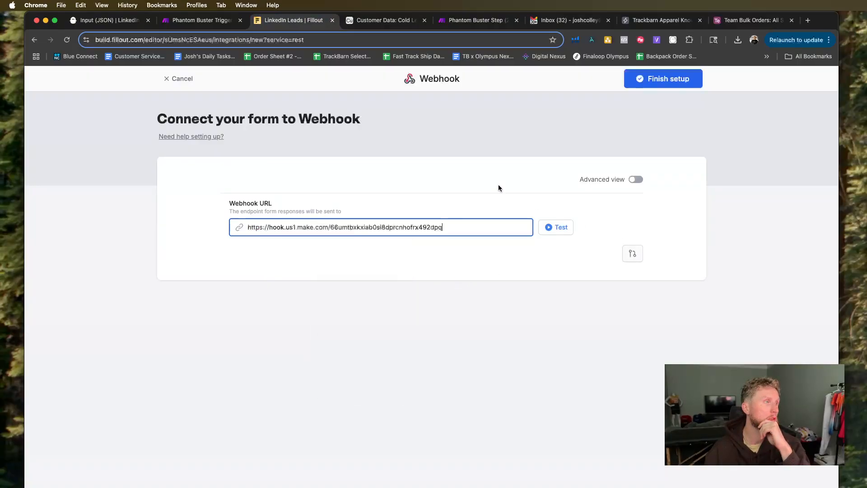
left_click(185, 25)
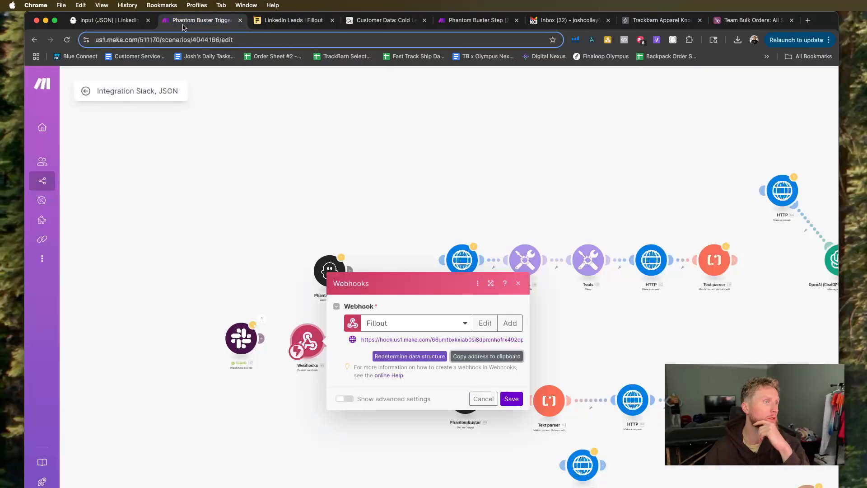
left_click(510, 323)
left_click_drag(682, 251, 533, 255)
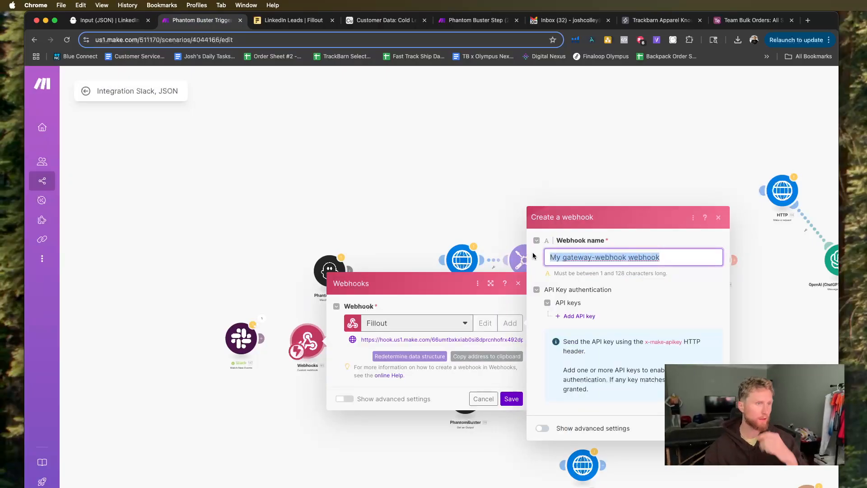
key("Escape")
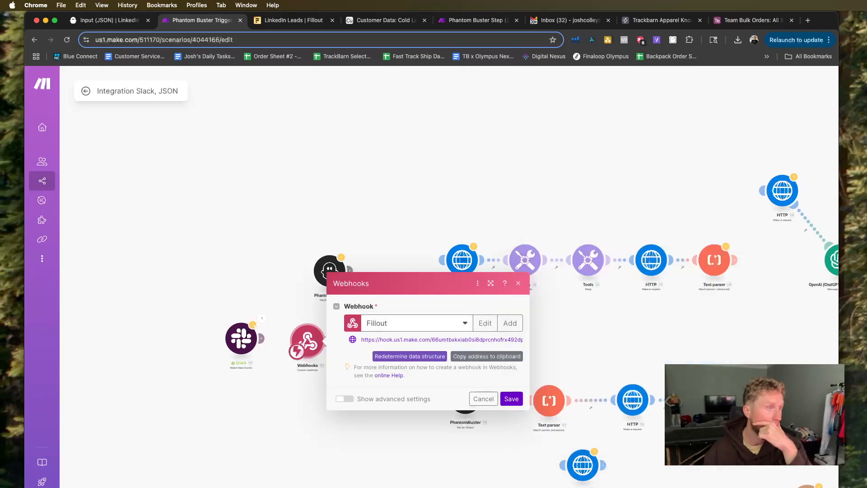
Save the Webhooks module with the Fillout hook and test the webhook URL from the Fillout integration setup.
left_click(509, 399)
left_click(108, 20)
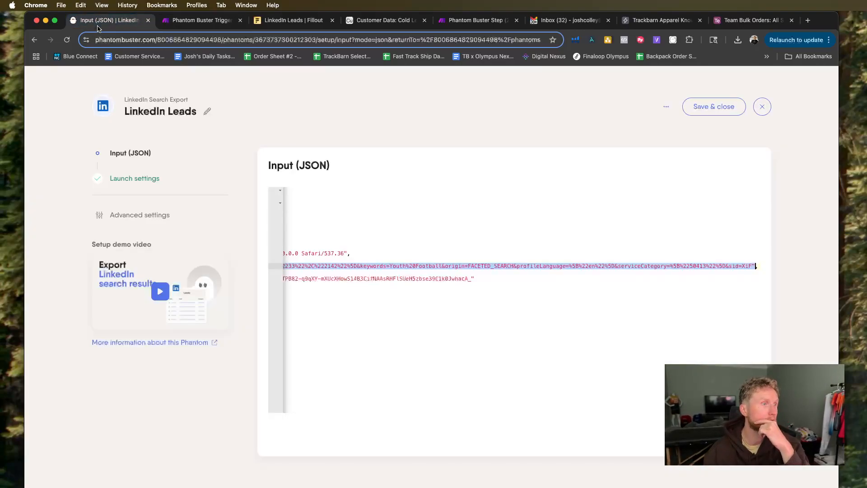
left_click(289, 20)
left_click(548, 226)
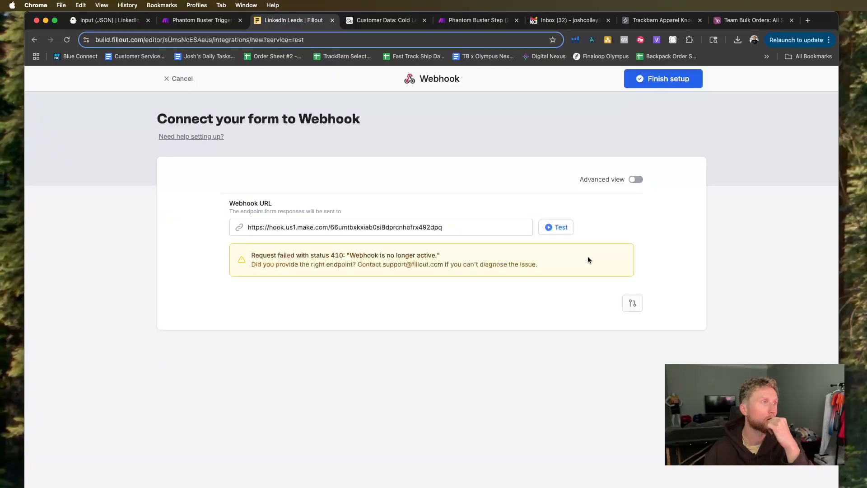
Run the Make scenario so it waits for webhook data, and resend the test request from Fillout.
left_click(183, 20)
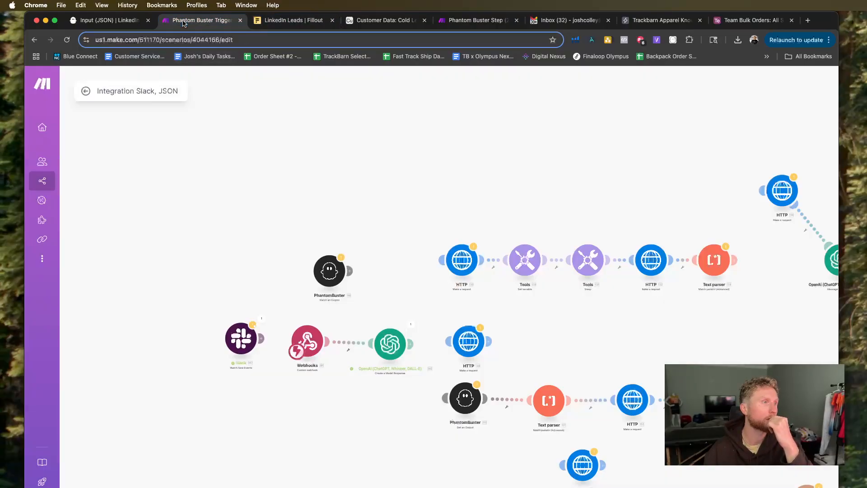
scroll(371, 392, "down", 3)
scroll(331, 400, "up", 3)
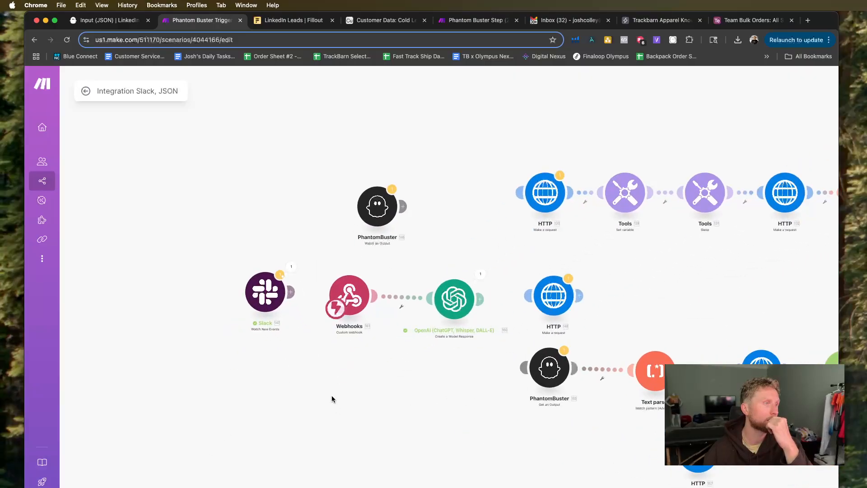
left_click_drag(332, 399, 297, 417)
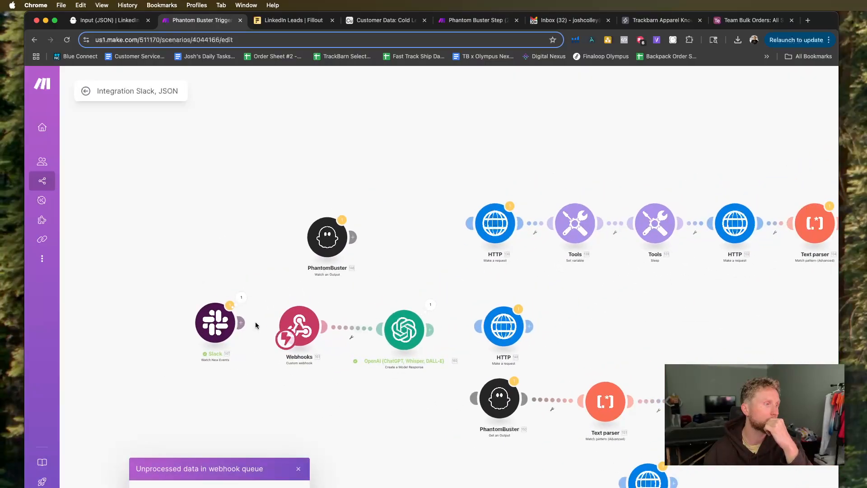
scroll(101, 182, "down", 3)
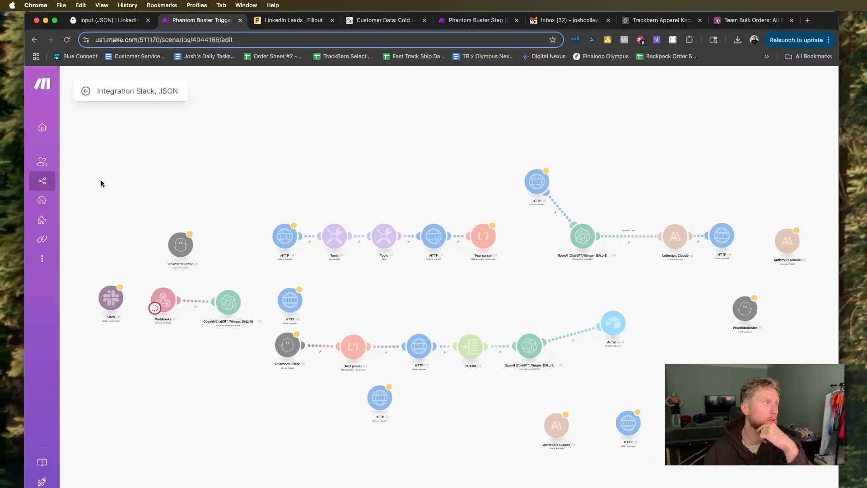
left_click(123, 20)
left_click(294, 20)
left_click(561, 229)
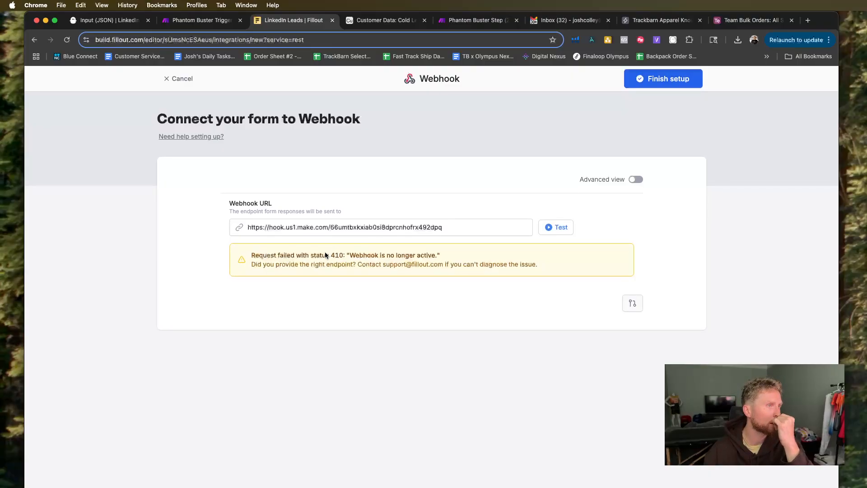
left_click(469, 225)
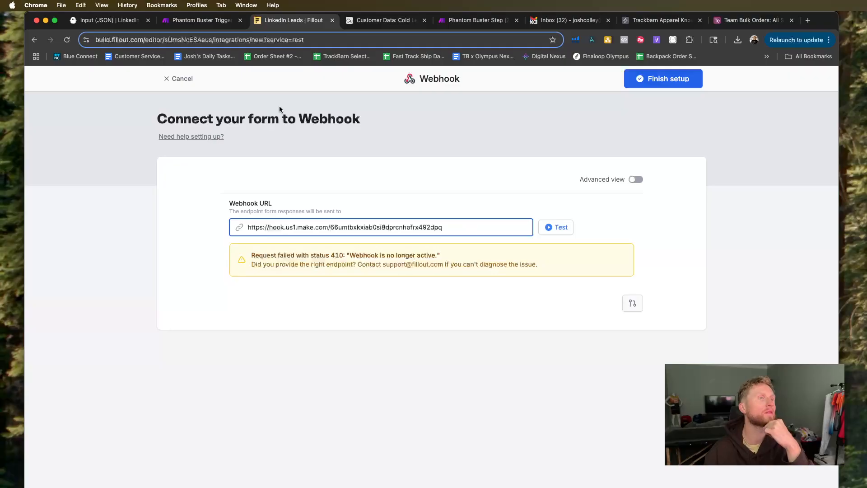
Reopen the Webhooks module in Make and start a new webhook named Phantom 1.
left_click(172, 19)
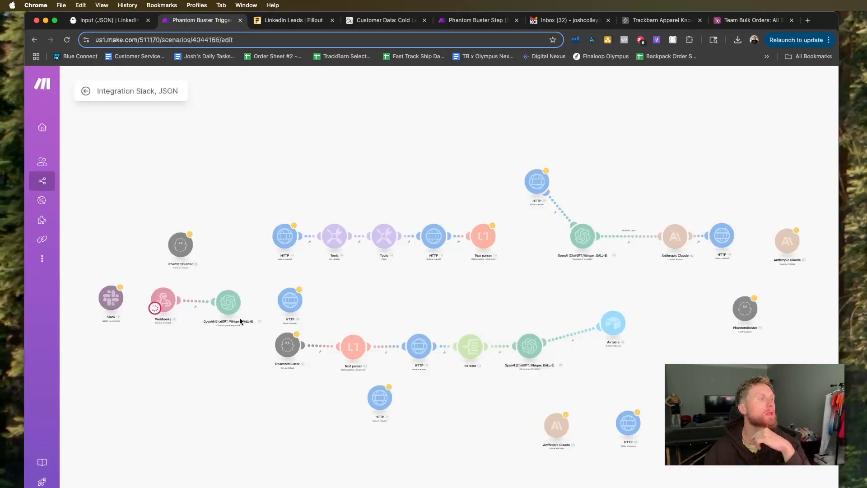
scroll(155, 307, "up", 5)
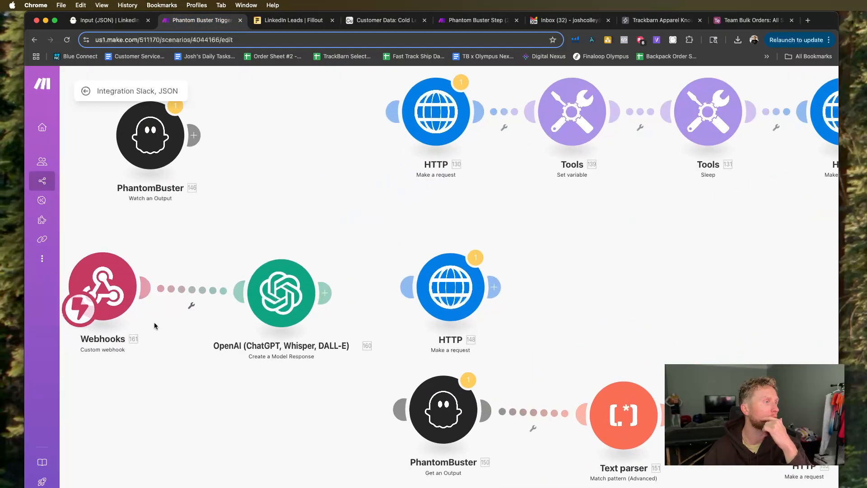
left_click(245, 295)
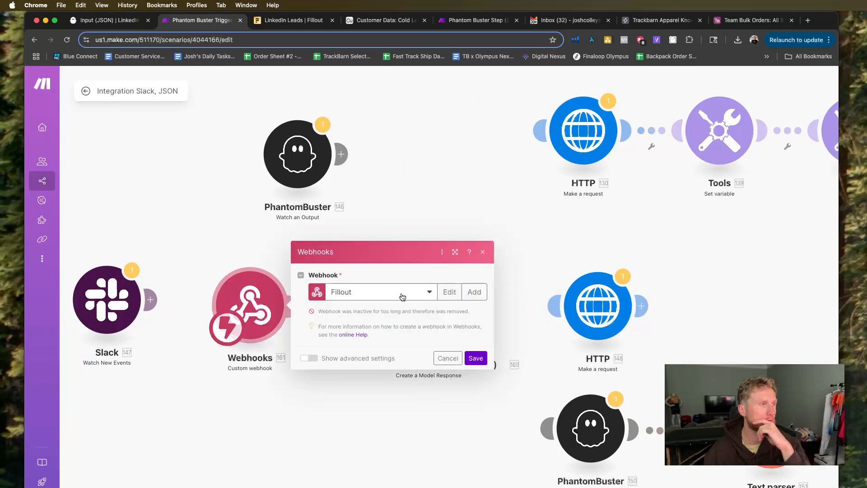
left_click(475, 292)
left_click(571, 226)
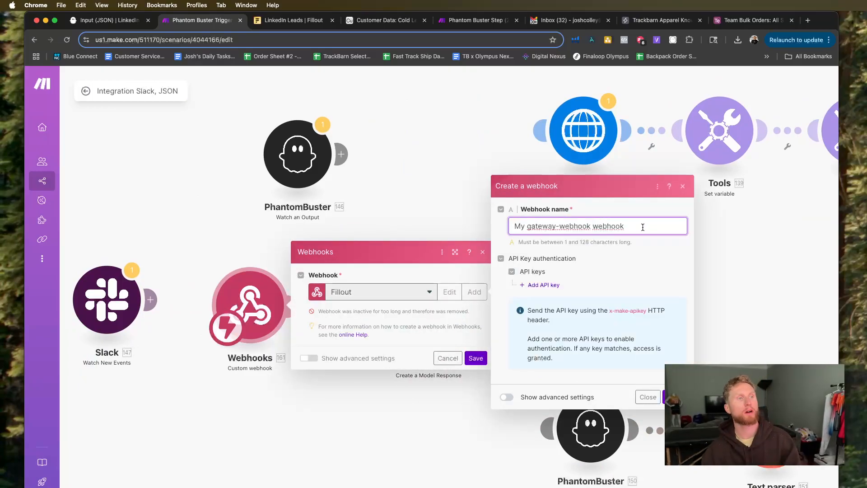
left_click_drag(632, 225, 490, 220)
type("Phant")
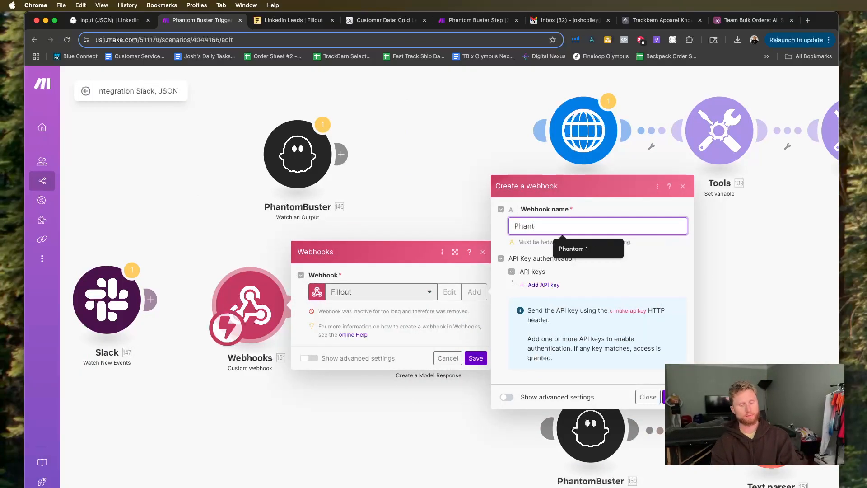
type("om 1")
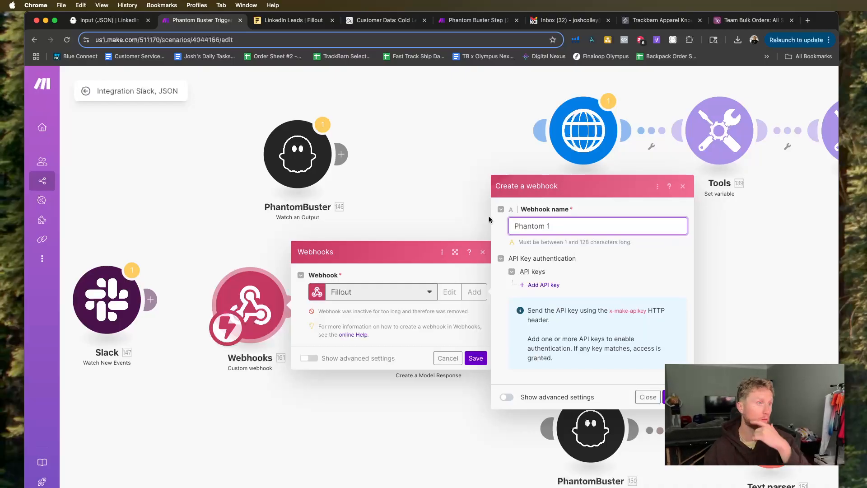
Add My API Key Auth key as the new webhook's API key authentication and save the webhook.
left_click(544, 285)
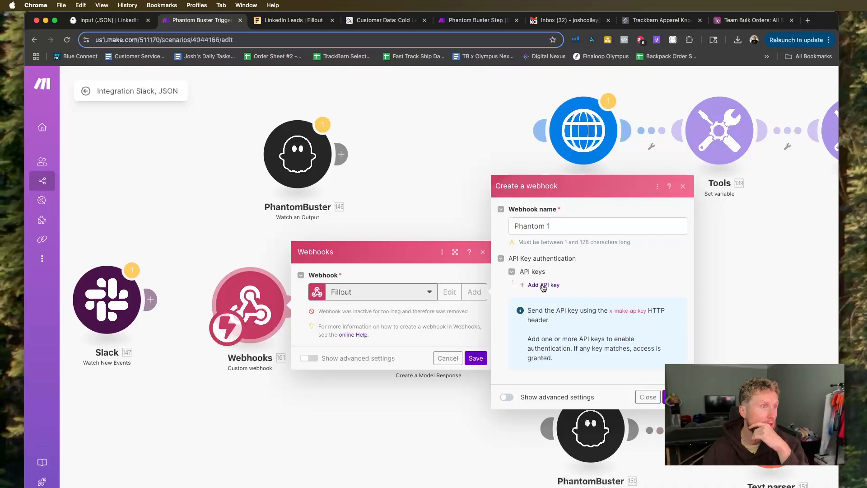
left_click(542, 285)
left_click(605, 284)
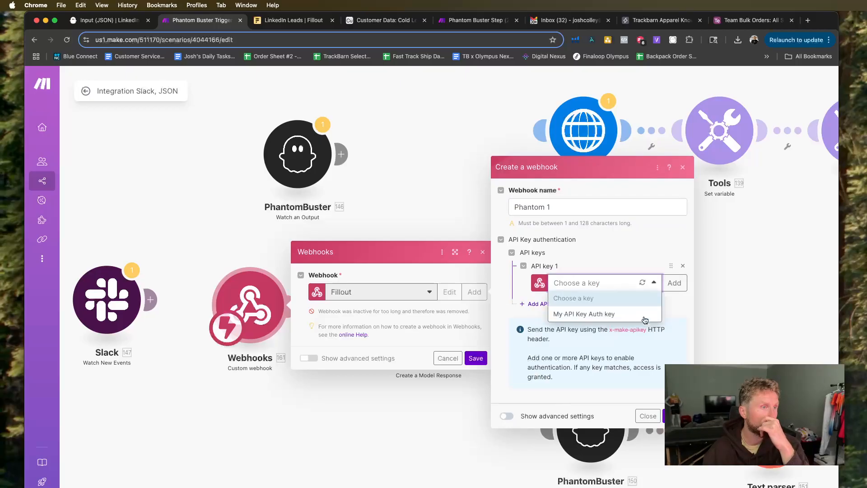
left_click(627, 314)
left_click(676, 416)
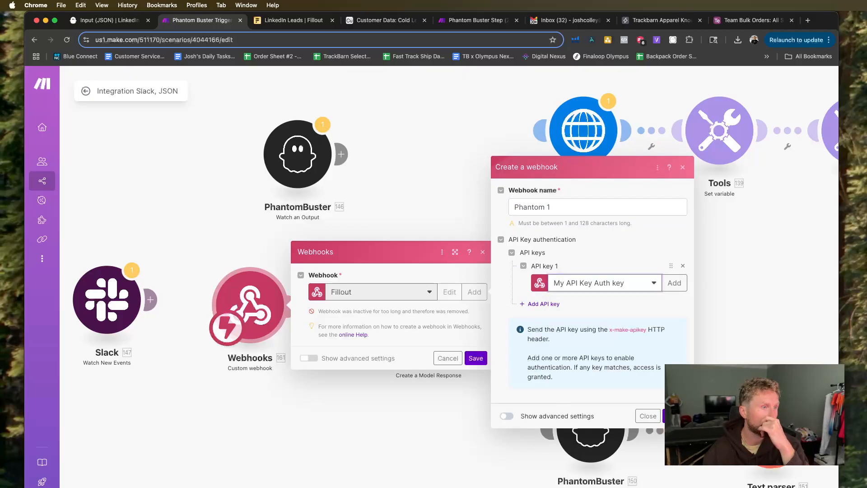
Replace the webhook URL in Fillout with the copied Phantom 1 address and test the connection.
left_click(436, 345)
left_click(293, 20)
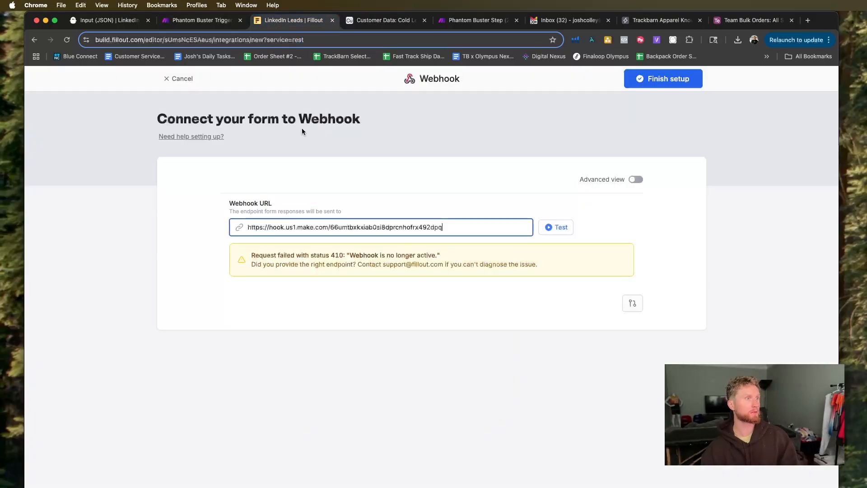
left_click_drag(453, 224, 248, 227)
key("super+v")
left_click(560, 229)
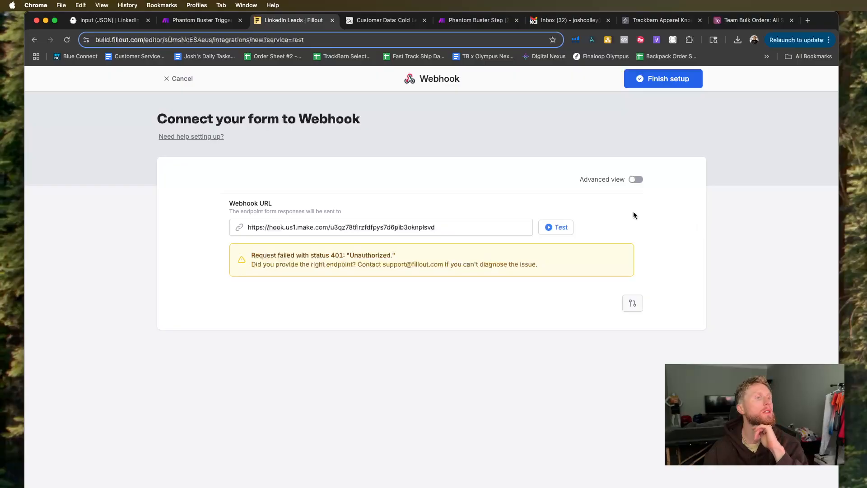
Switch to Make, enable the Phantom 1 webhook module's advanced settings, save, and copy the webhook address again.
left_click(203, 20)
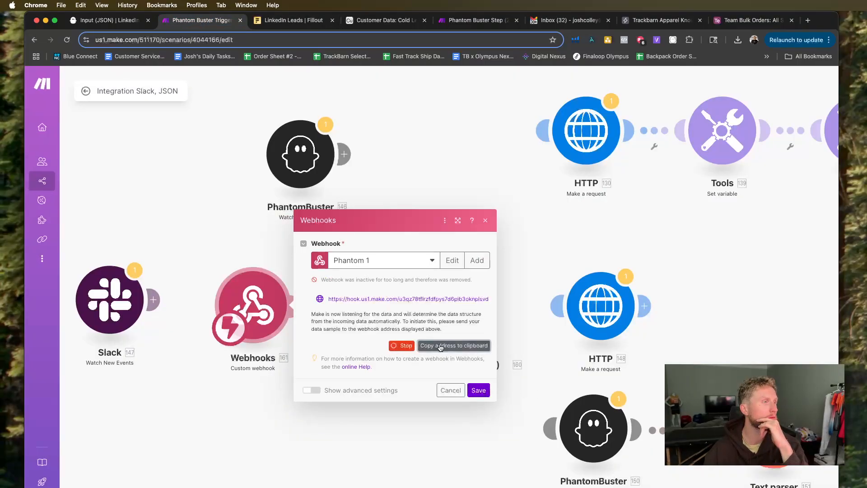
left_click(314, 389)
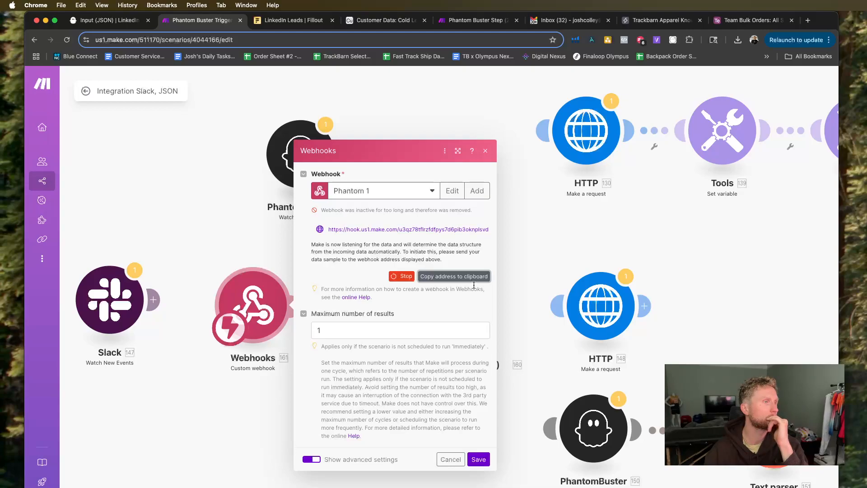
left_click(478, 458)
left_click(255, 300)
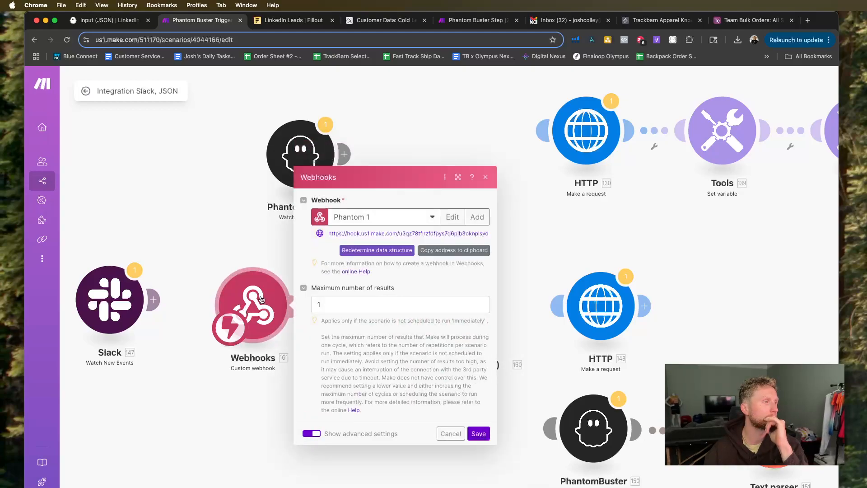
left_click(436, 251)
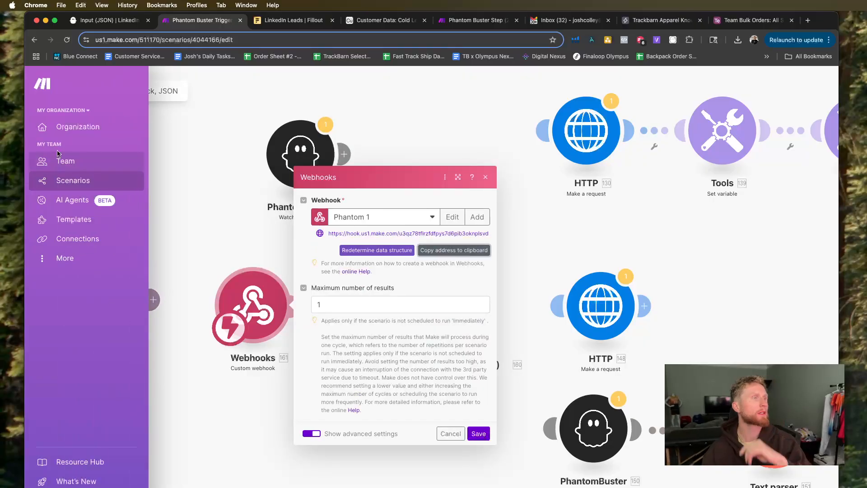
Replace the Webhook URL in Fillout with the recopied Phantom 1 address and retest the connection.
left_click(113, 18)
left_click(284, 20)
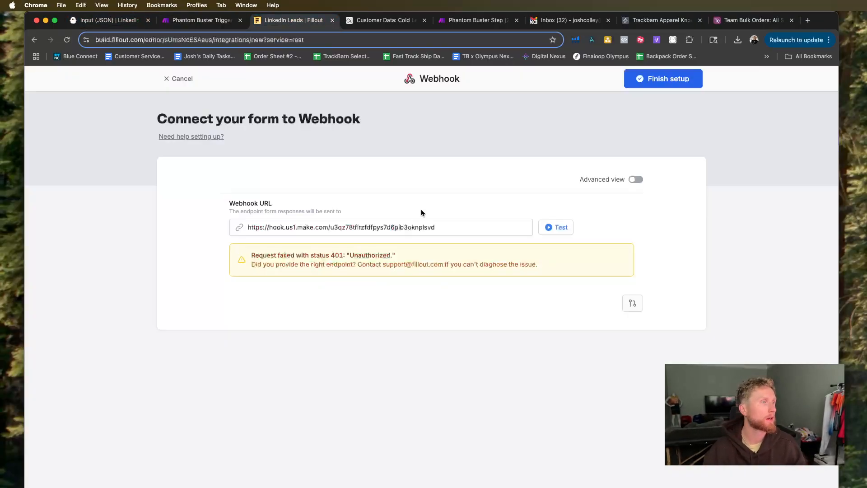
left_click(391, 232)
left_click_drag(466, 227, 161, 213)
key("super+v")
left_click(547, 229)
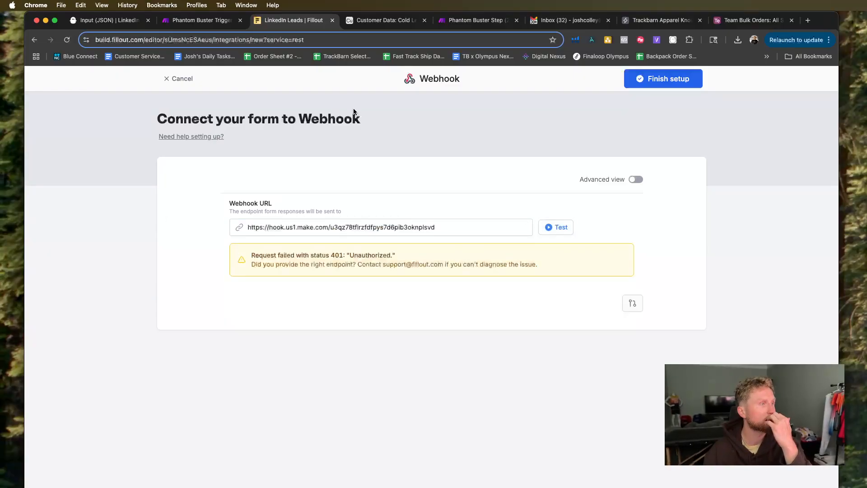
Run the Make scenario to listen for webhook data and send another test request from Fillout.
left_click(201, 19)
left_click(215, 381)
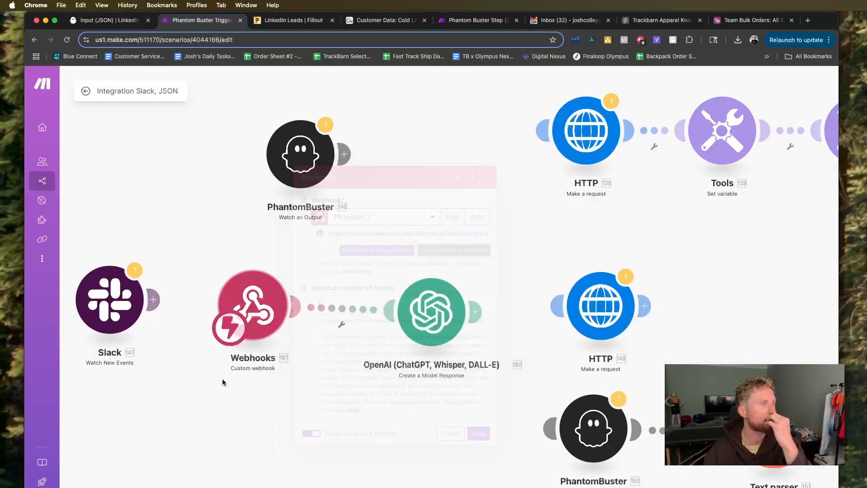
scroll(236, 308, "down", 5)
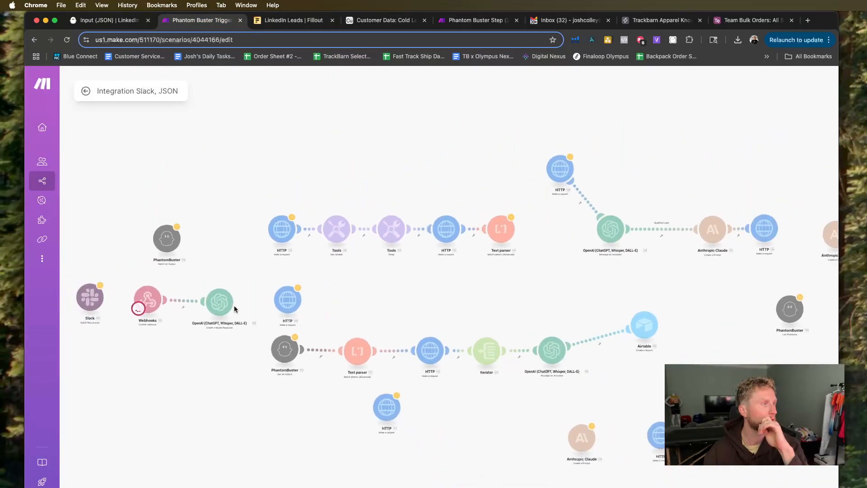
left_click(312, 25)
left_click(549, 227)
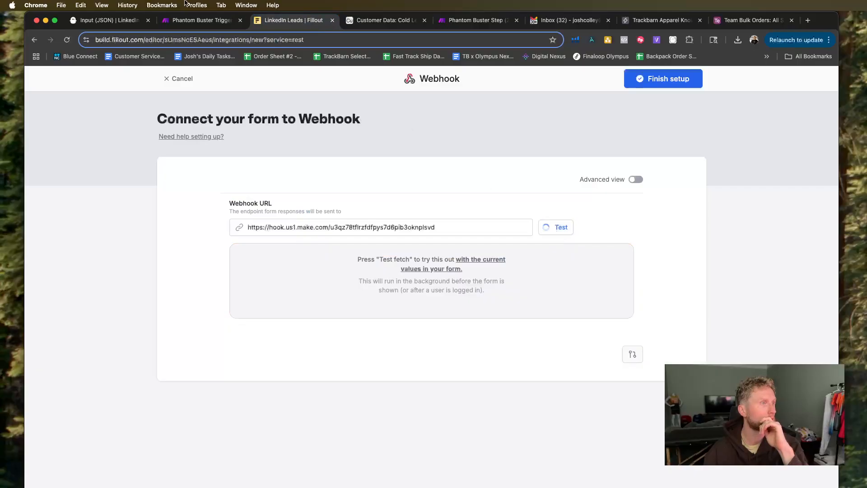
Edit the Phantom 1 webhook in Make, show its advanced settings, and choose Custom as the data structure.
left_click(186, 21)
scroll(192, 232, "up", 1)
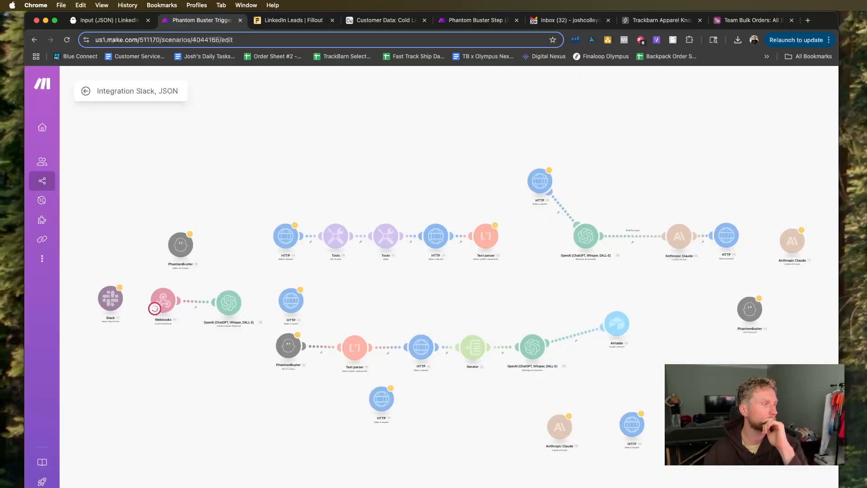
scroll(133, 353, "up", 5)
left_click(263, 306)
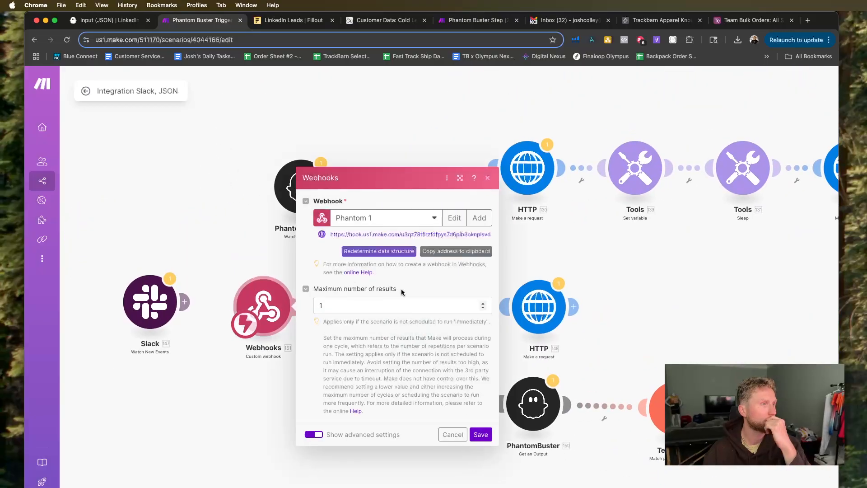
left_click(479, 218)
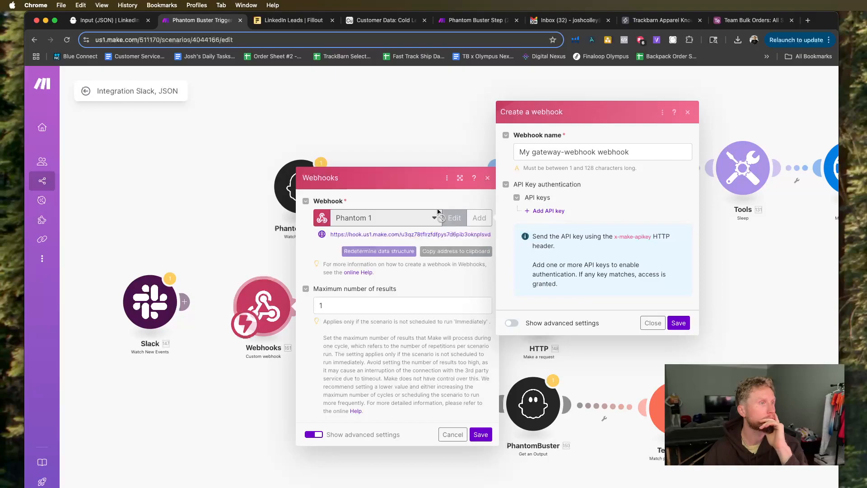
left_click(646, 320)
left_click(455, 217)
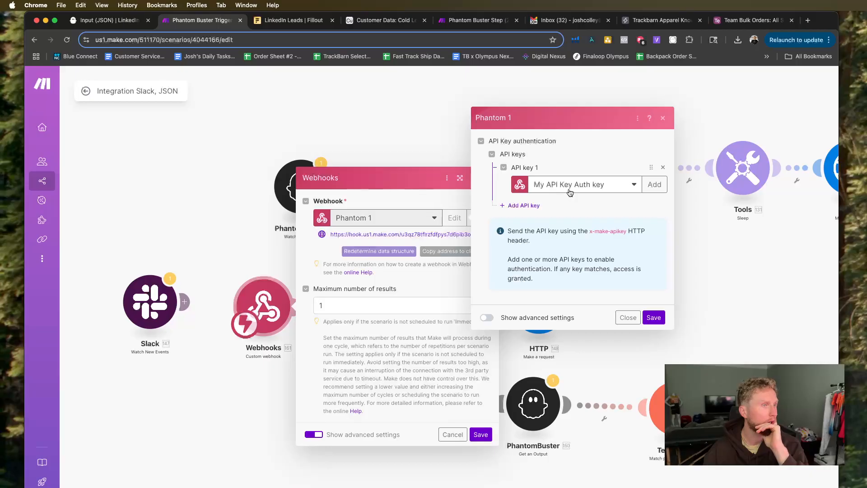
left_click(487, 318)
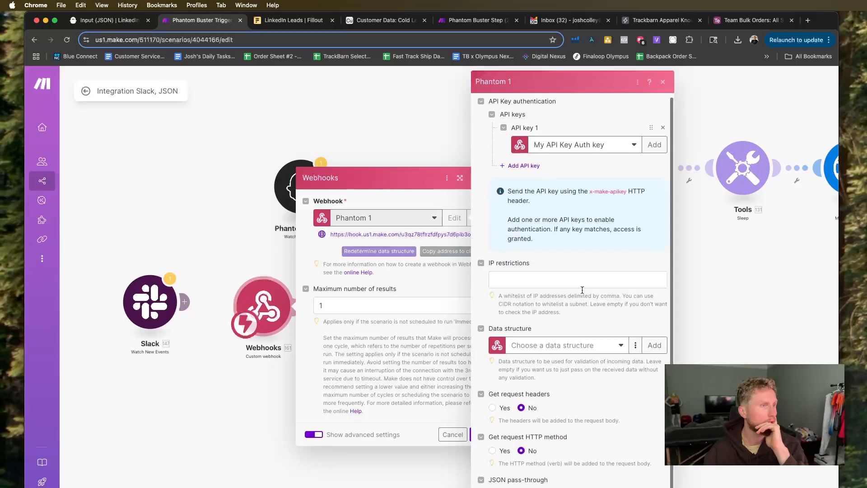
left_click(565, 347)
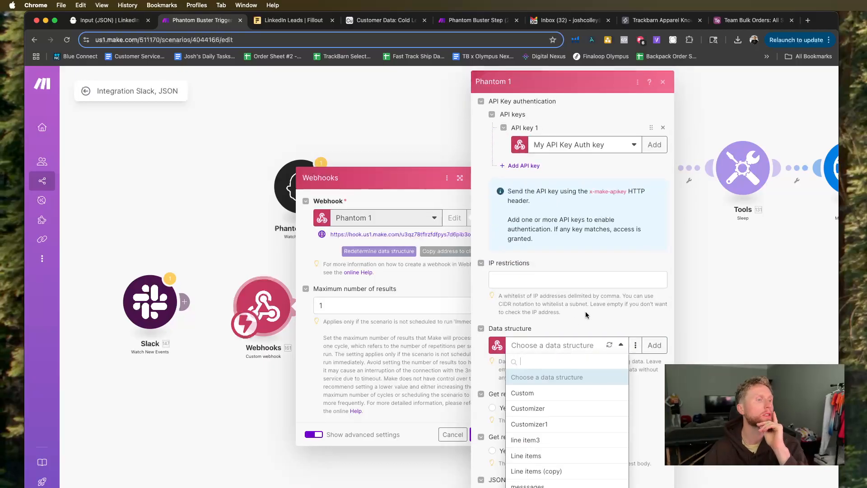
left_click(549, 392)
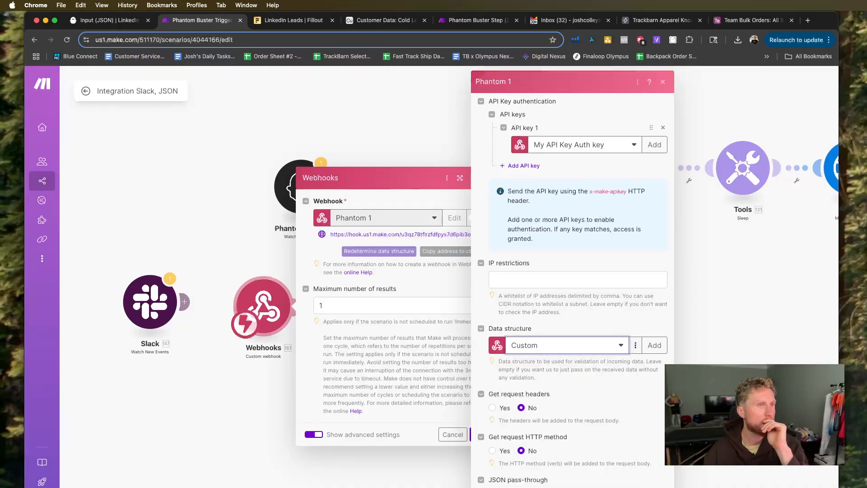
Reselect My API Key Auth key as API key 1 and save the Phantom 1 webhook settings.
left_click(626, 149)
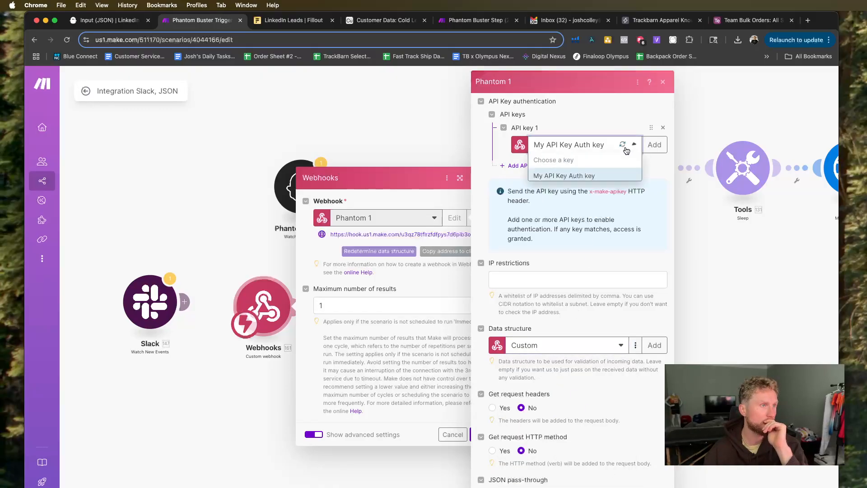
left_click(587, 160)
left_click(587, 149)
left_click(582, 176)
left_click(654, 145)
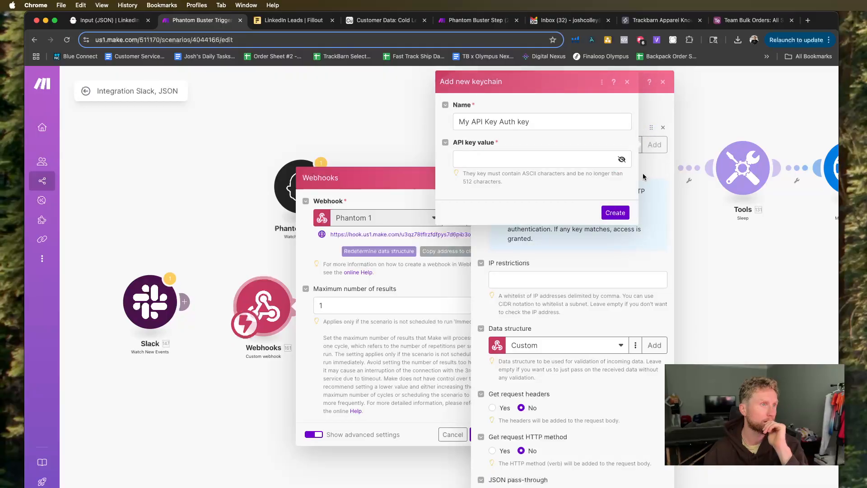
left_click(627, 85)
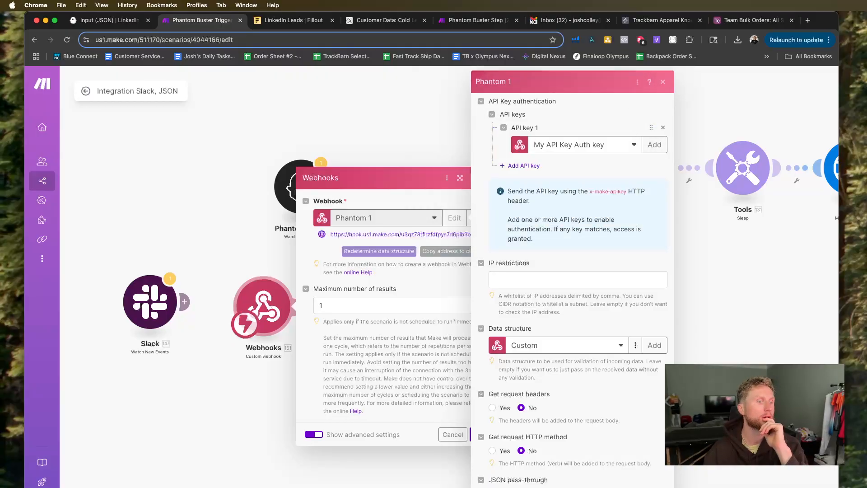
left_click(655, 486)
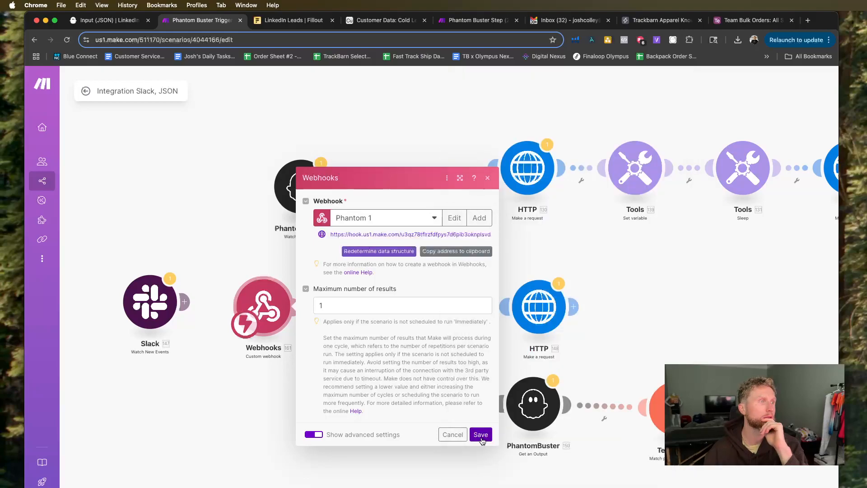
Start redetermining the Phantom 1 data structure in Make and test its copied address as the Webhook URL in Fillout.
left_click(395, 251)
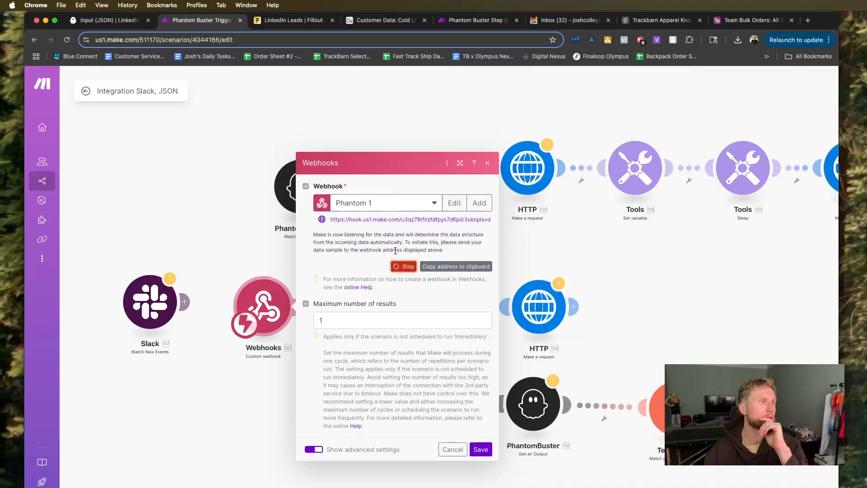
left_click(456, 266)
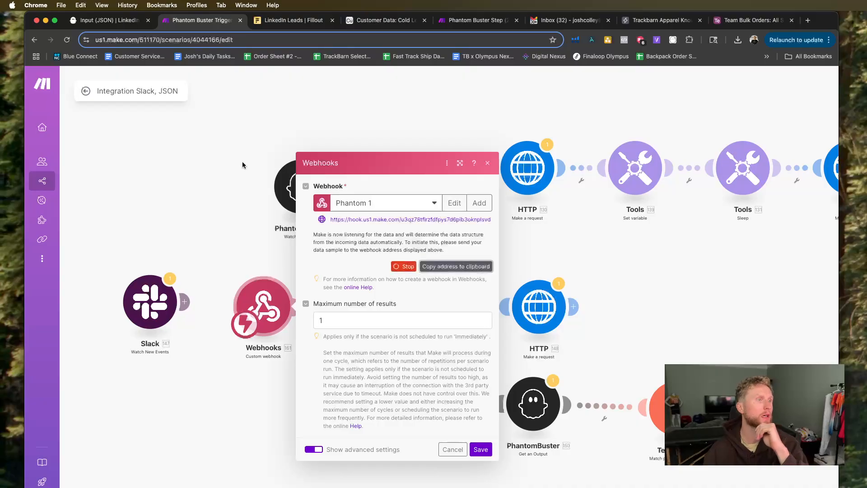
left_click(292, 20)
left_click(457, 227)
key("super+a")
left_click(559, 232)
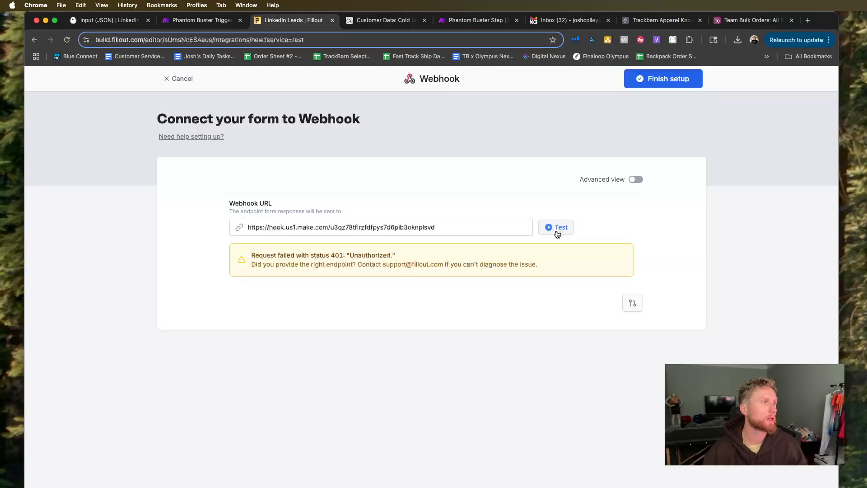
left_click(202, 20)
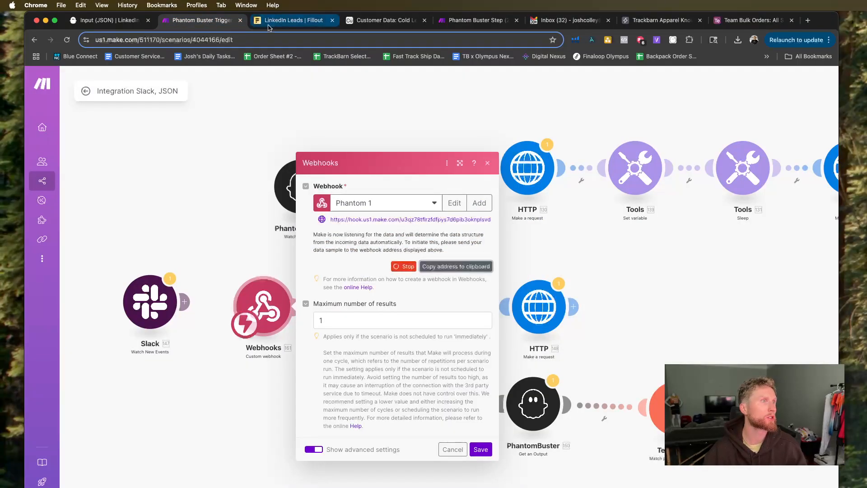
Discard the unsaved webhook setup in Fillout and start a new Webhook integration.
left_click(268, 25)
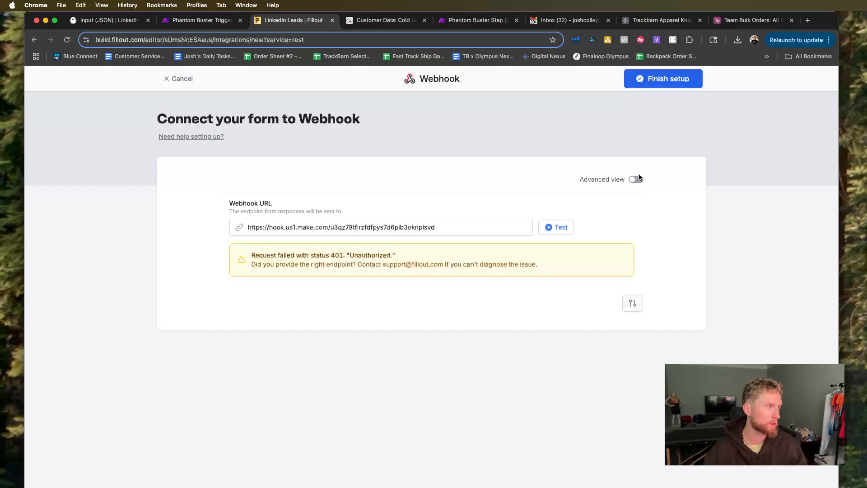
left_click(159, 80)
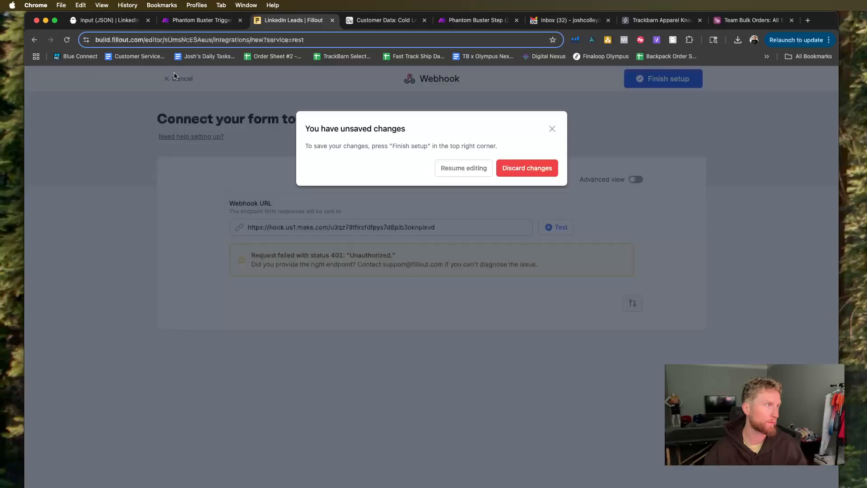
left_click(526, 167)
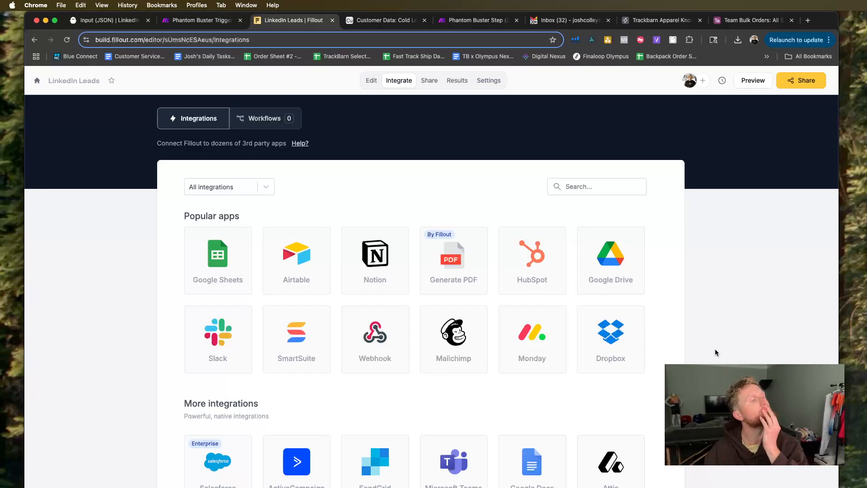
left_click(360, 349)
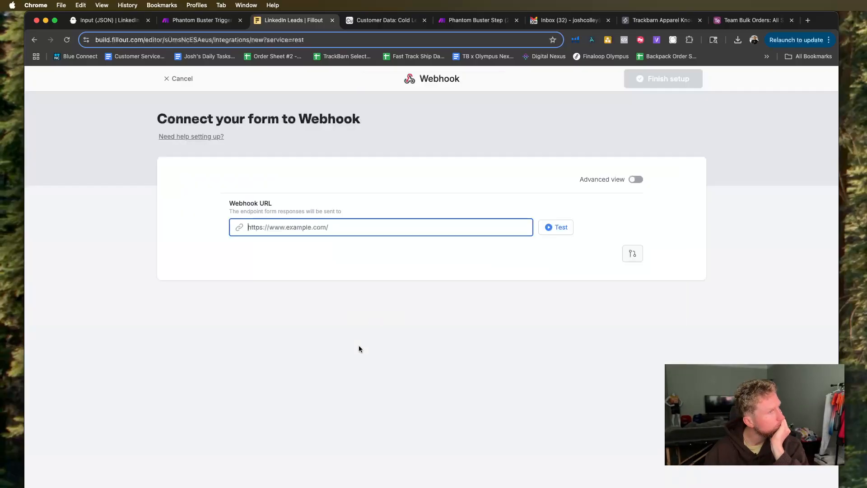
Paste the Phantom 1 address as the new integration's Webhook URL, test it, and check the run condition options.
right_click(290, 230)
left_click(312, 306)
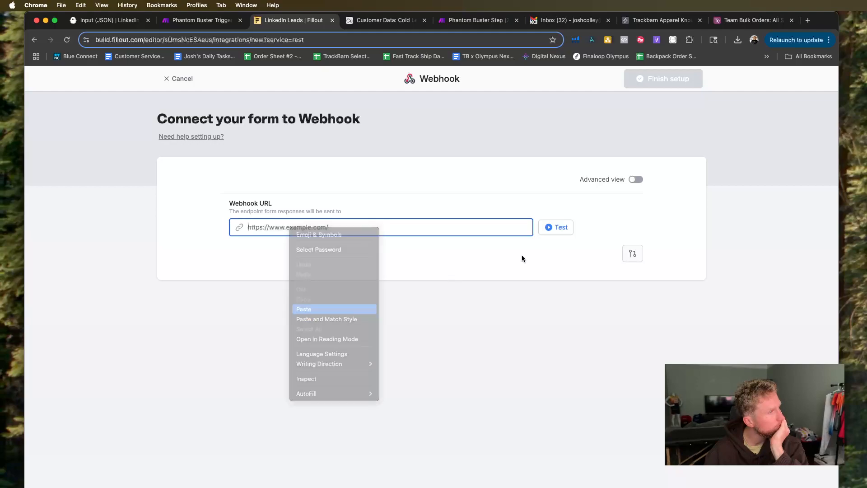
left_click(557, 228)
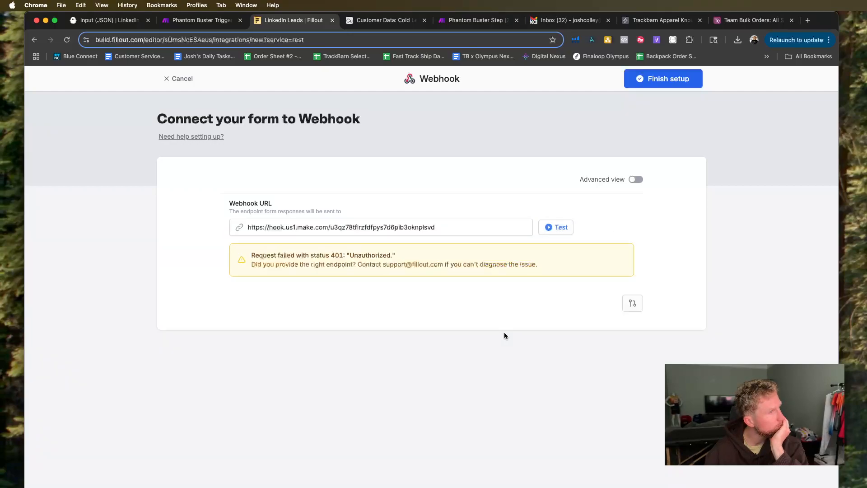
left_click(634, 305)
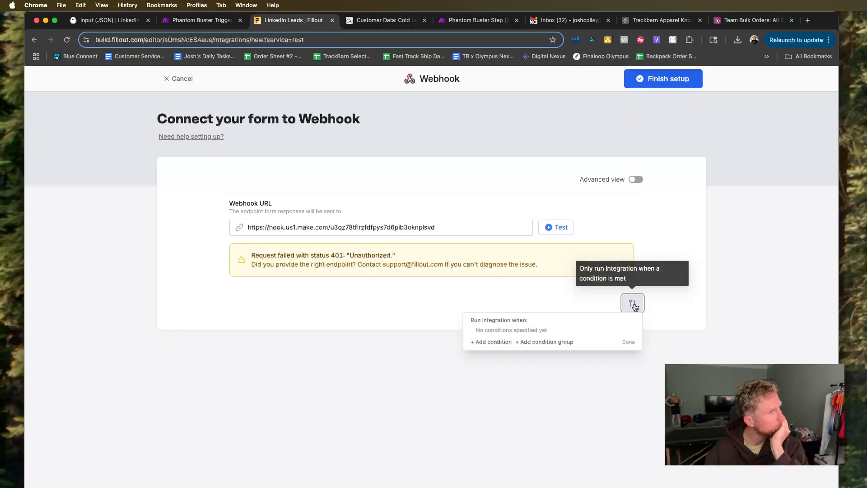
left_click(647, 307)
Switch to Make and look through the existing webhooks available for the custom webhook trigger.
left_click(198, 19)
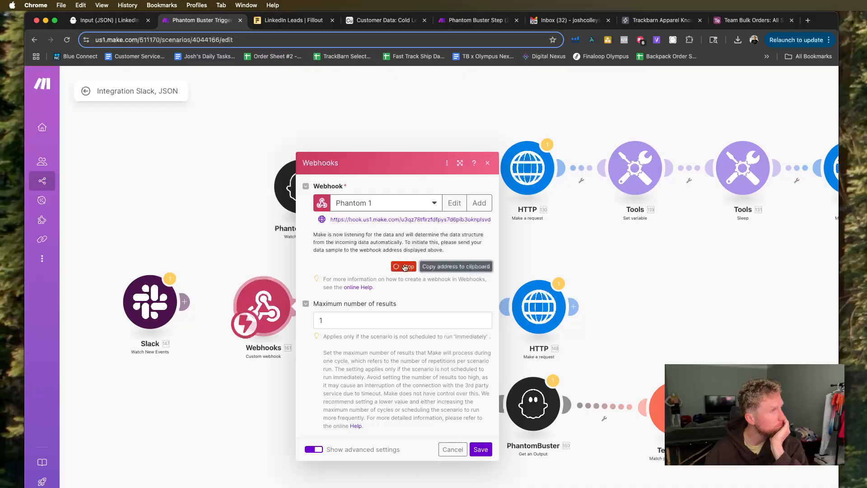
left_click(409, 209)
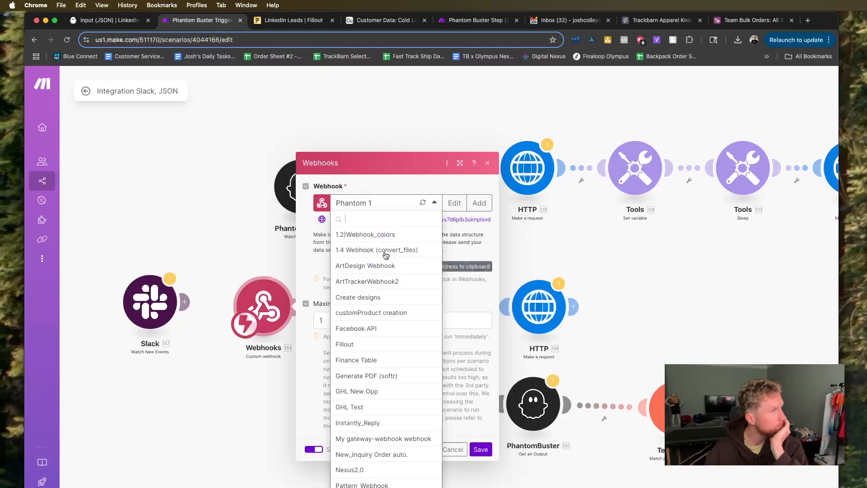
scroll(384, 271, "down", 6)
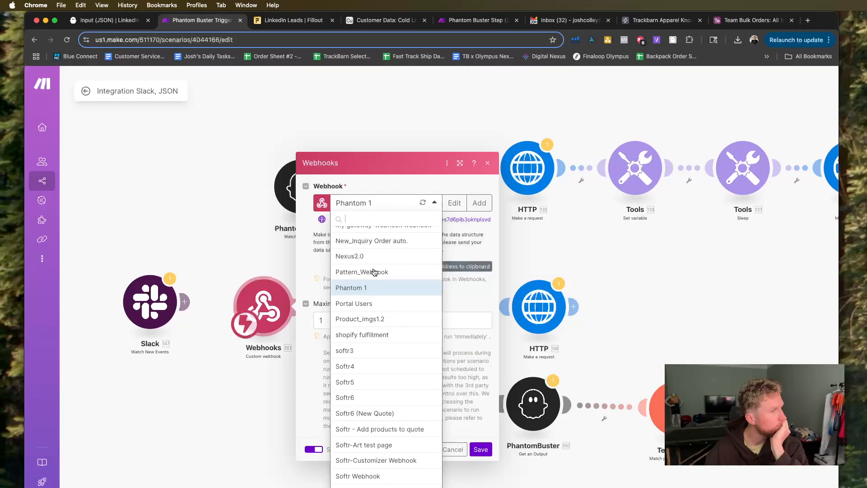
scroll(374, 271, "up", 5)
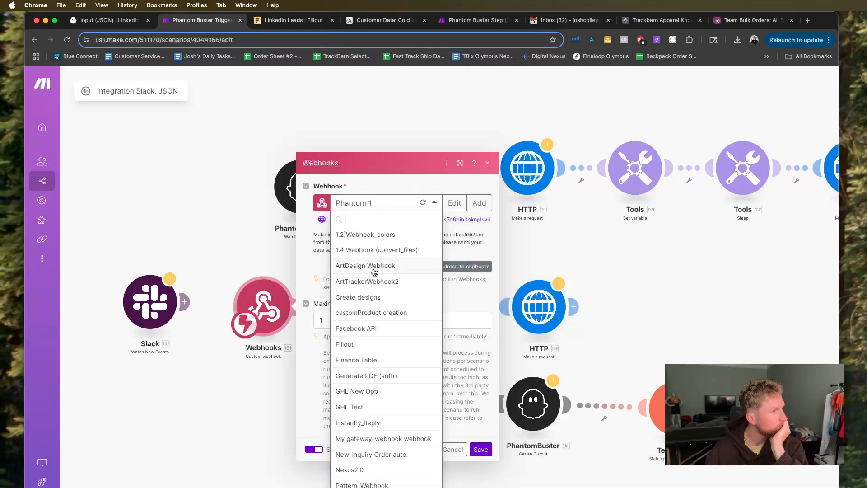
scroll(374, 272, "down", 3)
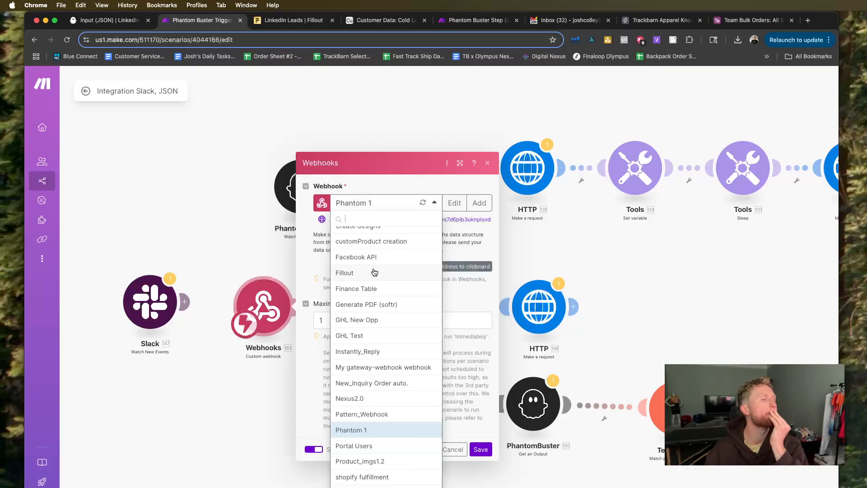
left_click(476, 252)
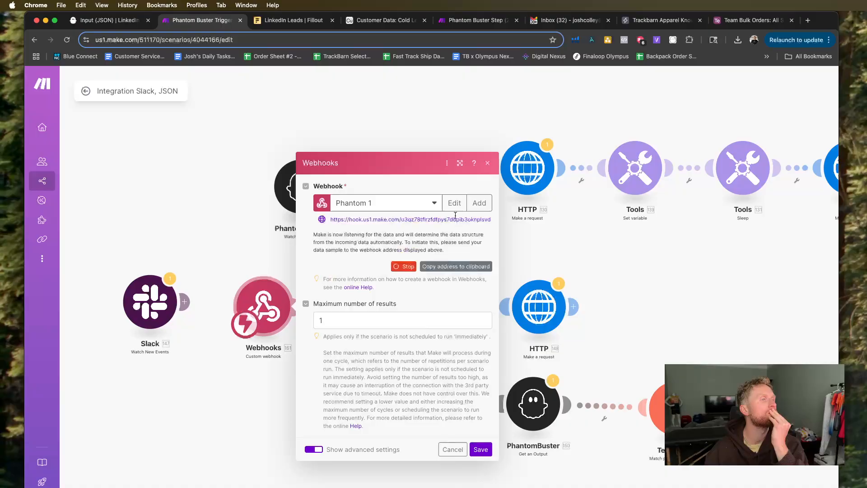
Start a new custom webhook named Phantom 1.2 and add an API key entry to its authentication.
left_click(479, 203)
left_click(564, 138)
key("super+a")
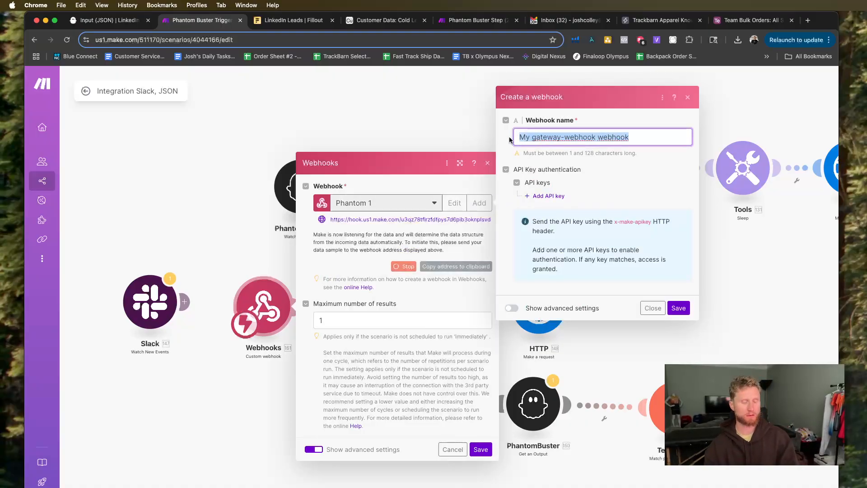
type("Phantom 2")
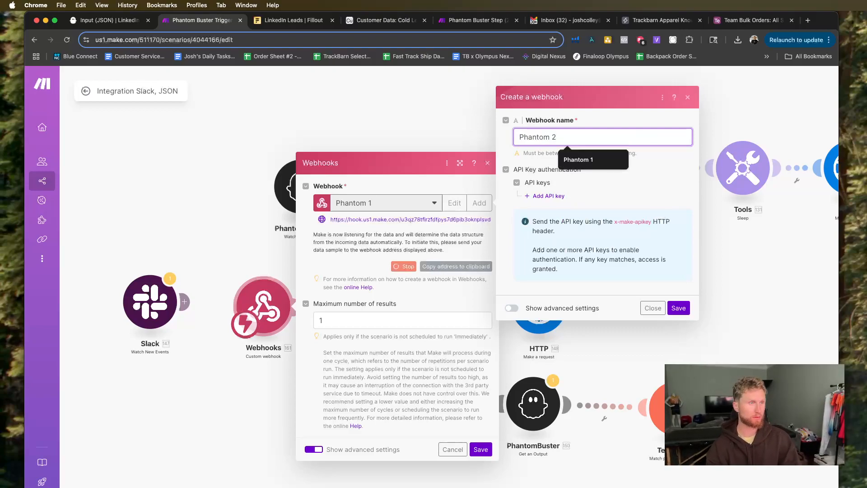
type(".1")
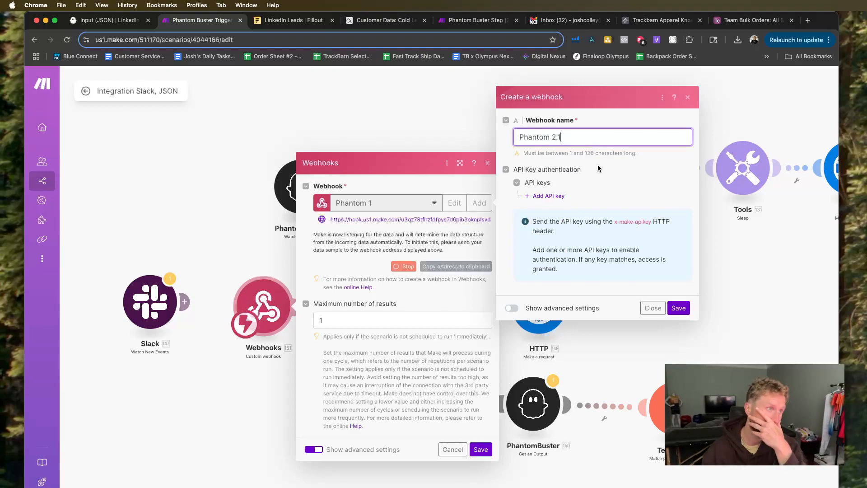
key("BackSpace")
key("BackSpace")
key("BackSpace")
key("BackSpace")
type("1.")
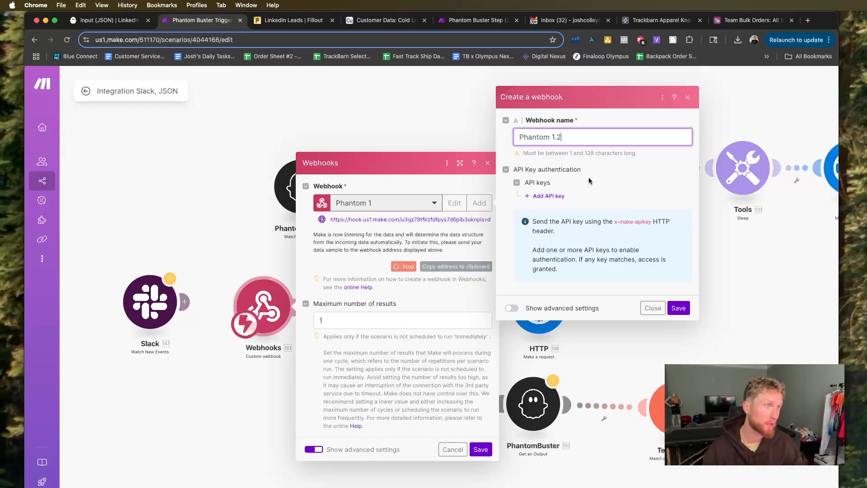
left_click(560, 199)
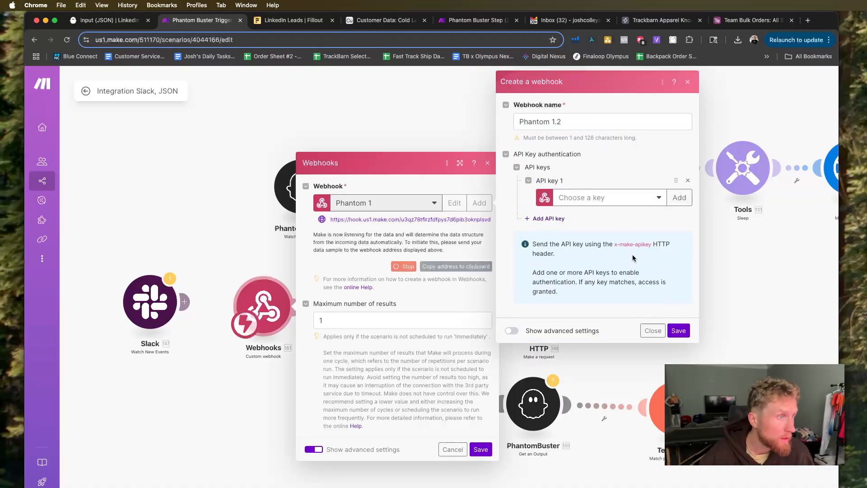
left_click(680, 198)
left_click(588, 209)
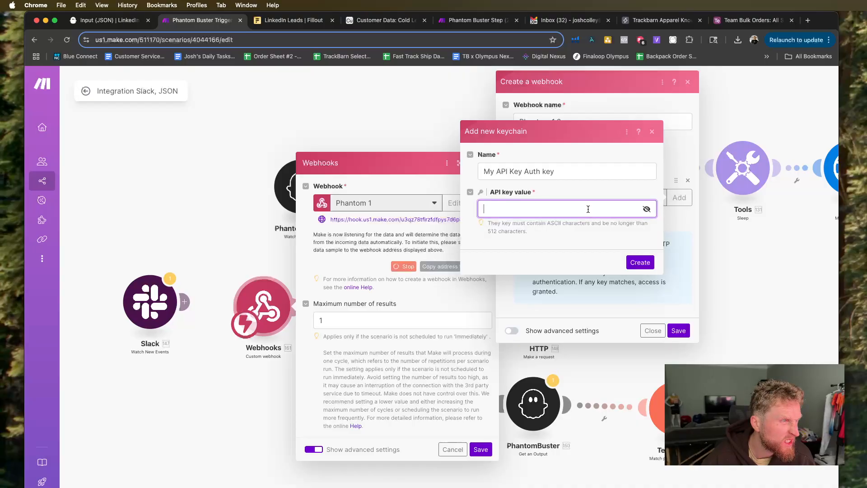
left_click(651, 131)
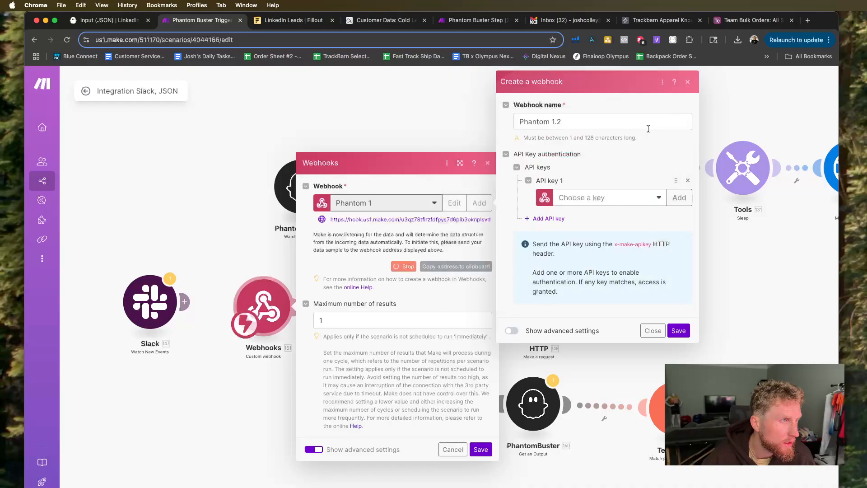
left_click(628, 198)
left_click(613, 230)
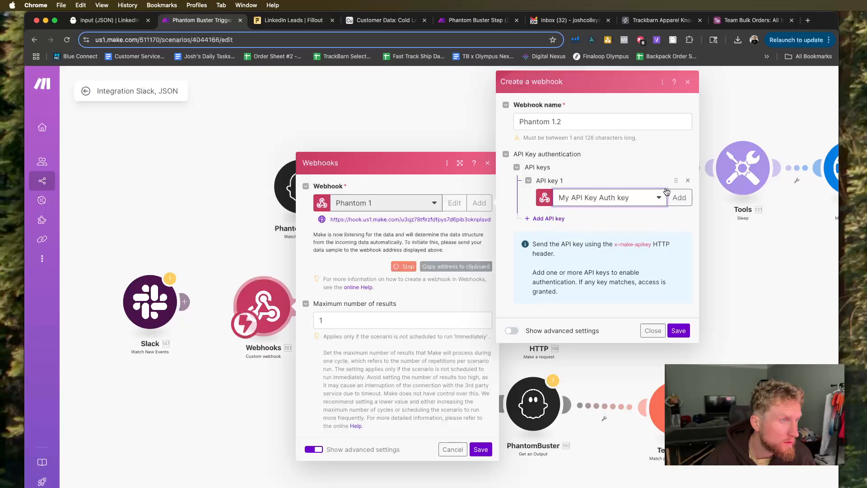
left_click(584, 197)
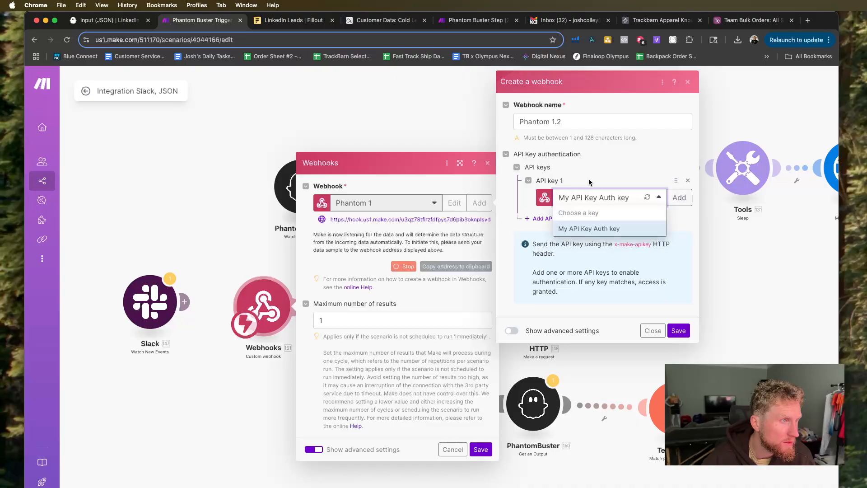
left_click(611, 175)
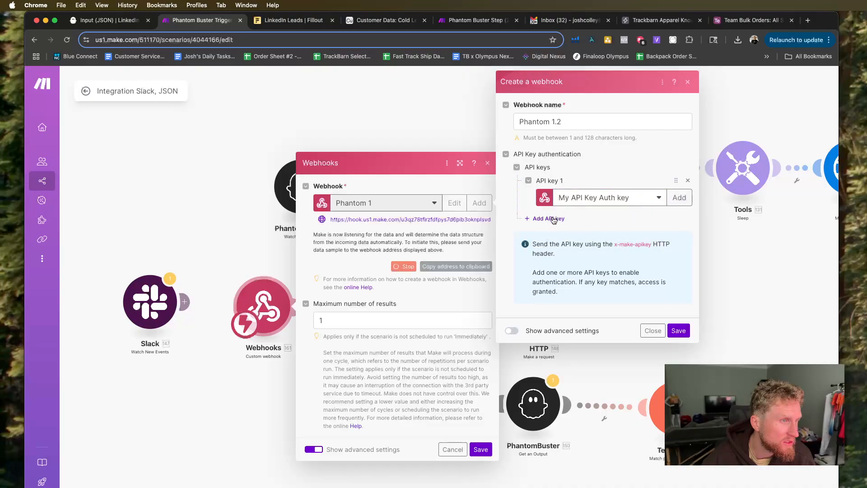
left_click(630, 197)
left_click(605, 214)
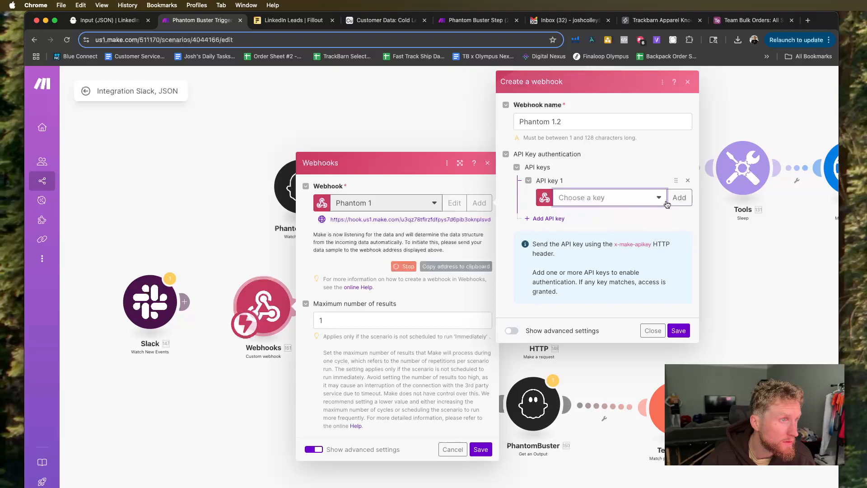
Open a new keychain for API key 1 in Make, and cancel the unsaved Webhook integration in Fillout.
left_click(679, 198)
left_click(543, 207)
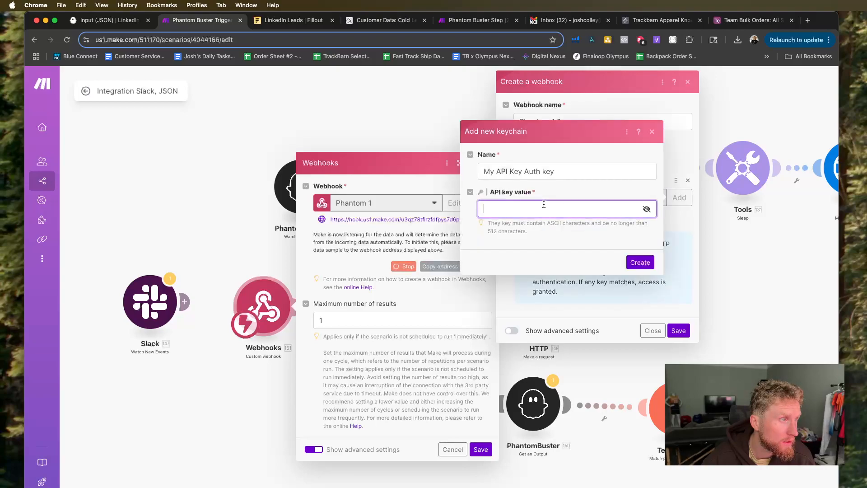
left_click(272, 21)
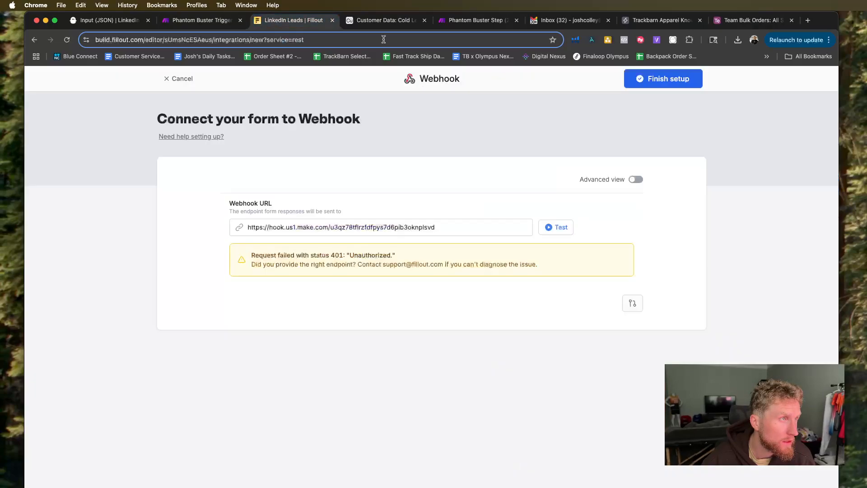
left_click(183, 80)
left_click(503, 168)
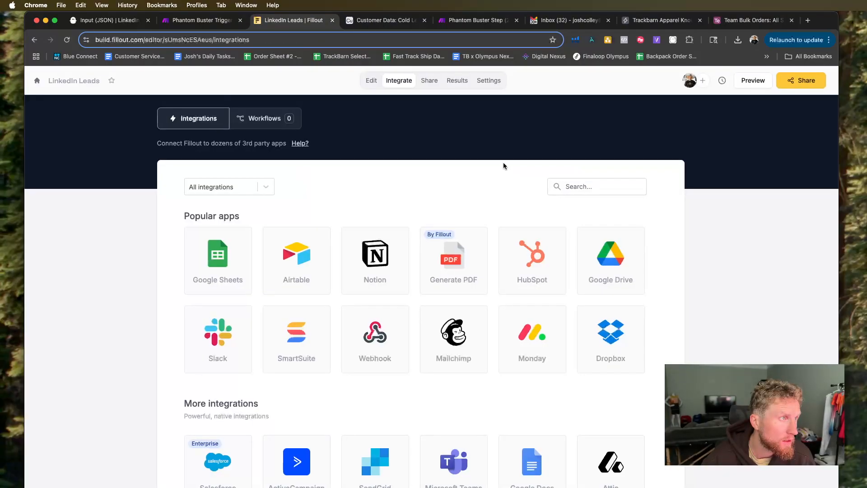
Check the LinkedIn Leads form settings and the organization's connected integrations in Fillout for an API key.
left_click(489, 81)
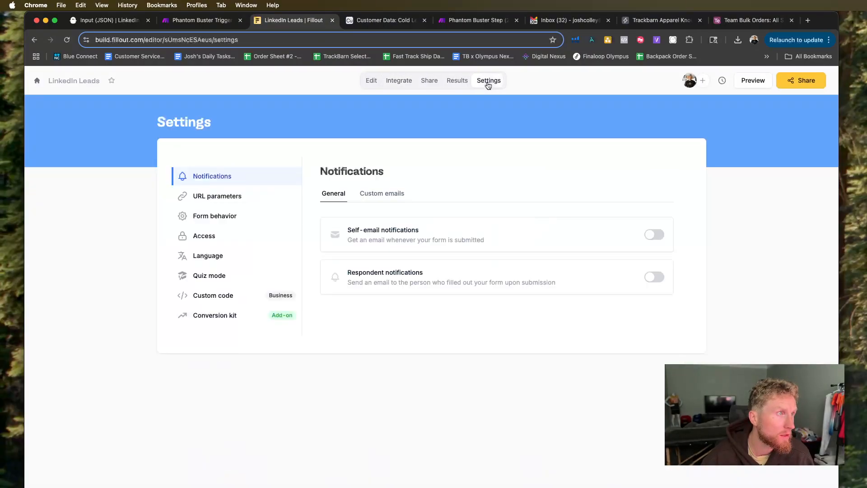
left_click(37, 82)
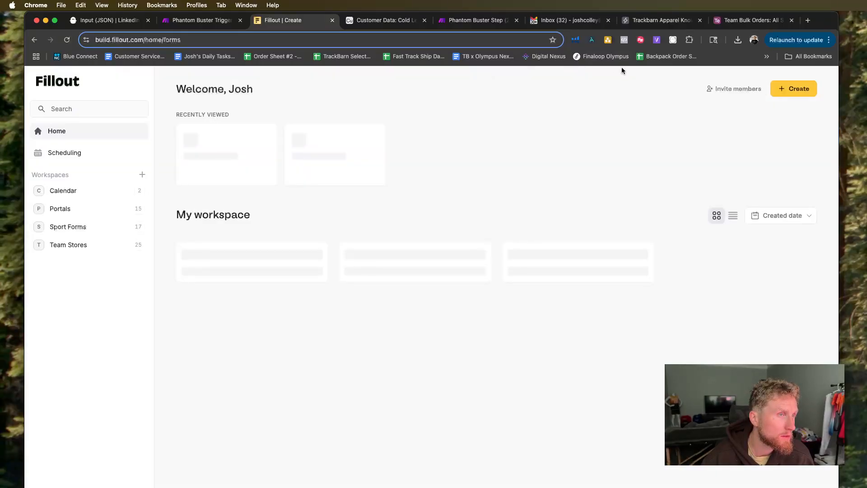
left_click(72, 487)
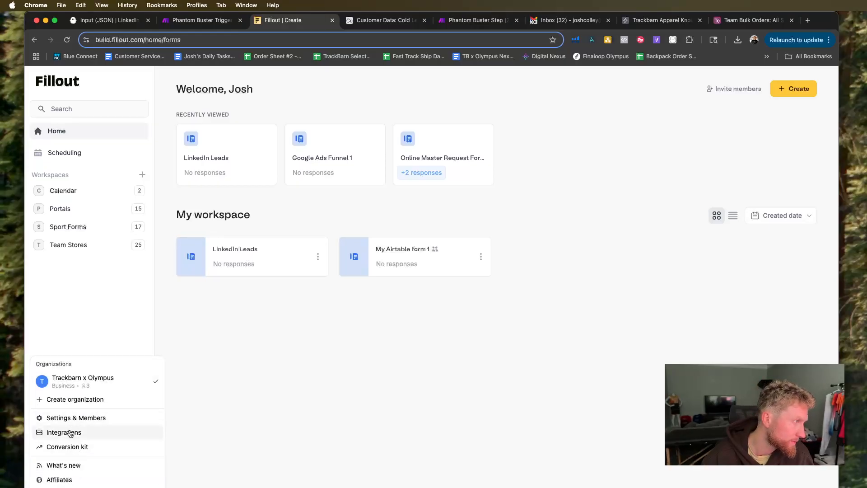
left_click(70, 433)
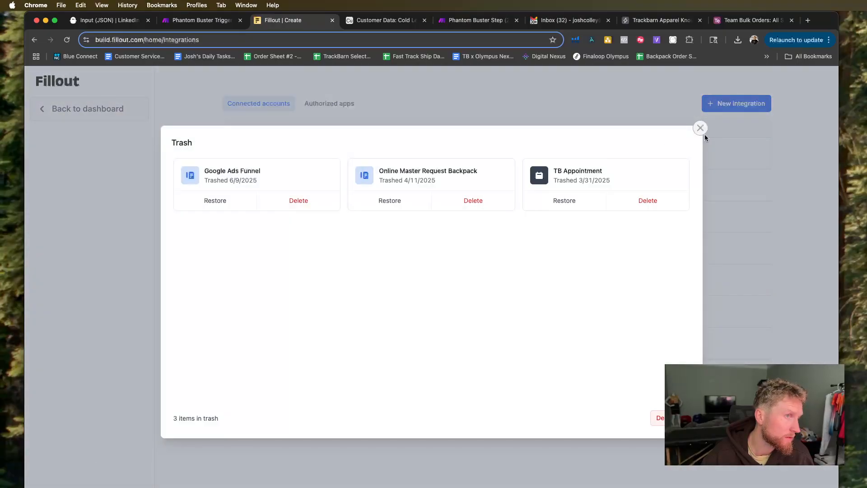
left_click(700, 128)
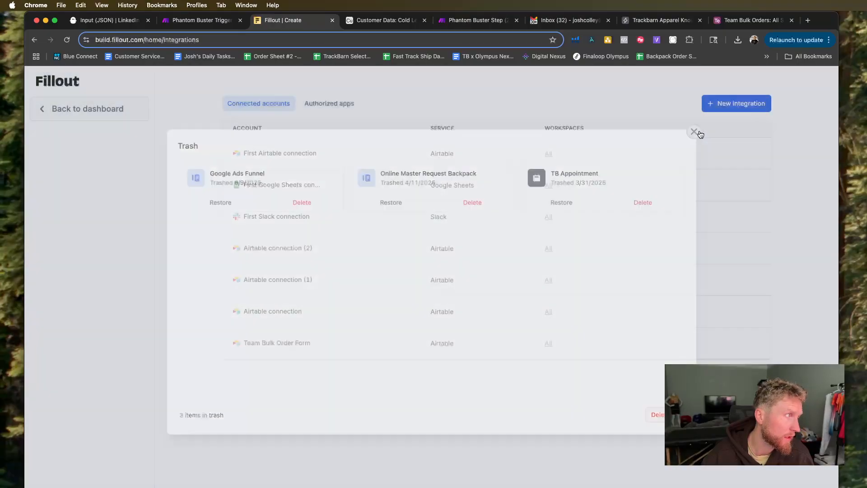
left_click(50, 111)
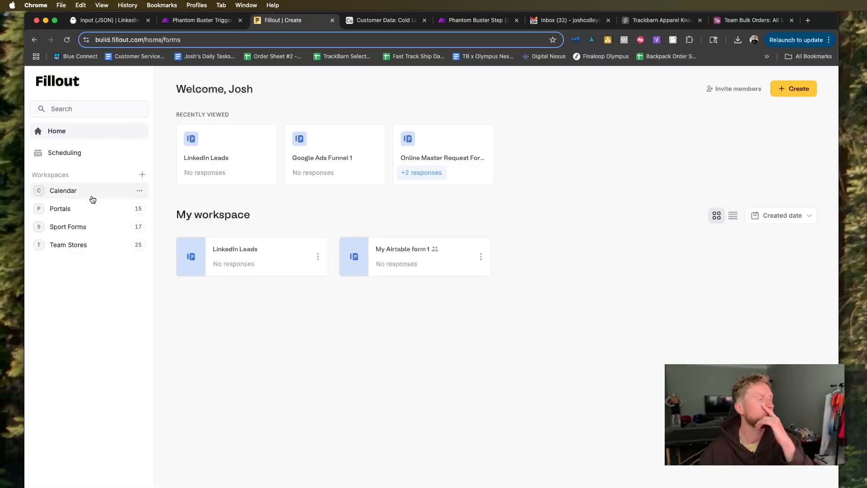
Copy the Fillout REST API key from the organization's developer settings.
left_click(122, 487)
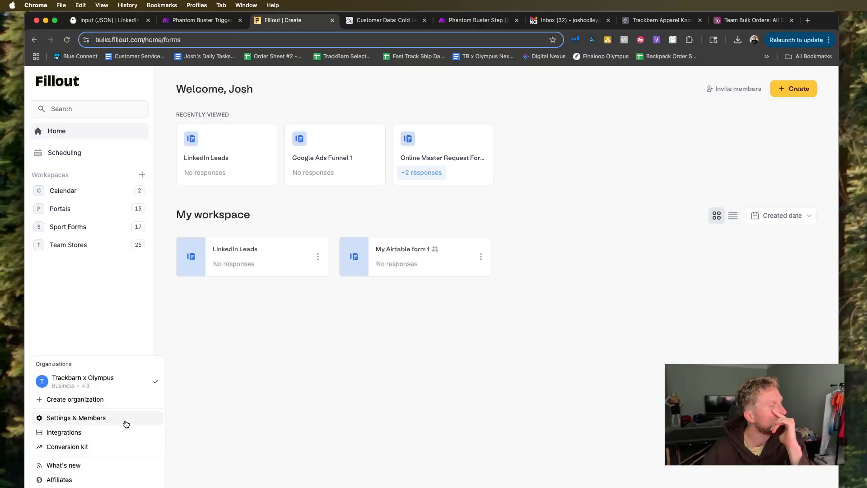
left_click(126, 421)
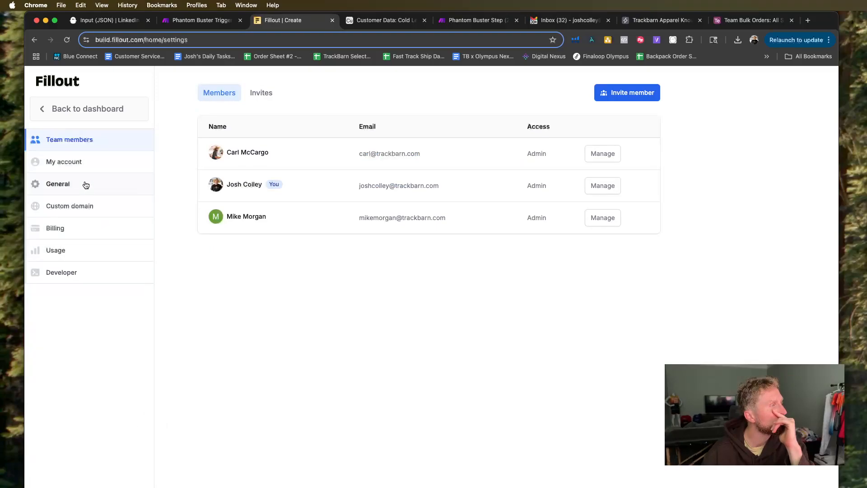
left_click(81, 273)
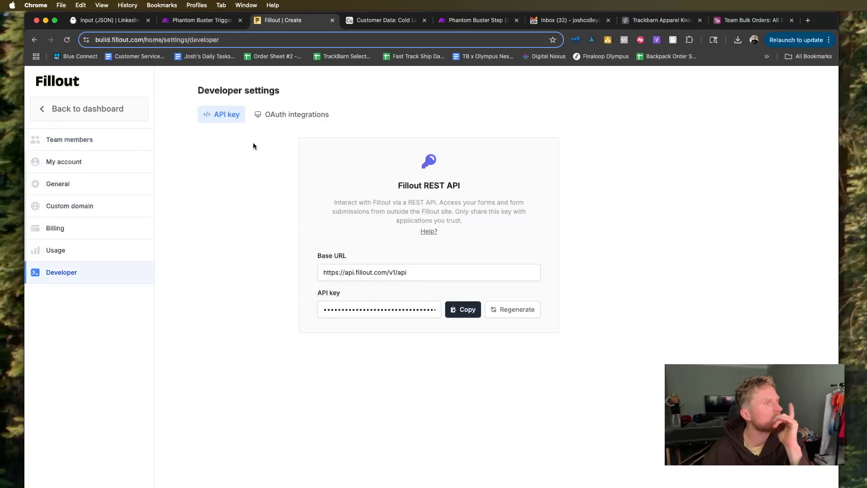
left_click(463, 310)
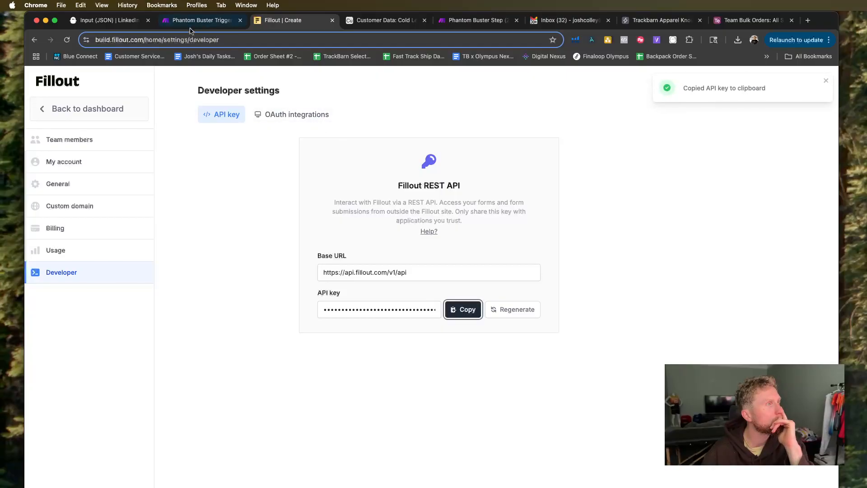
Create a Make keychain named Fillout with the copied API key as its value, and save the Phantom 1.2 webhook.
left_click(188, 21)
right_click(505, 207)
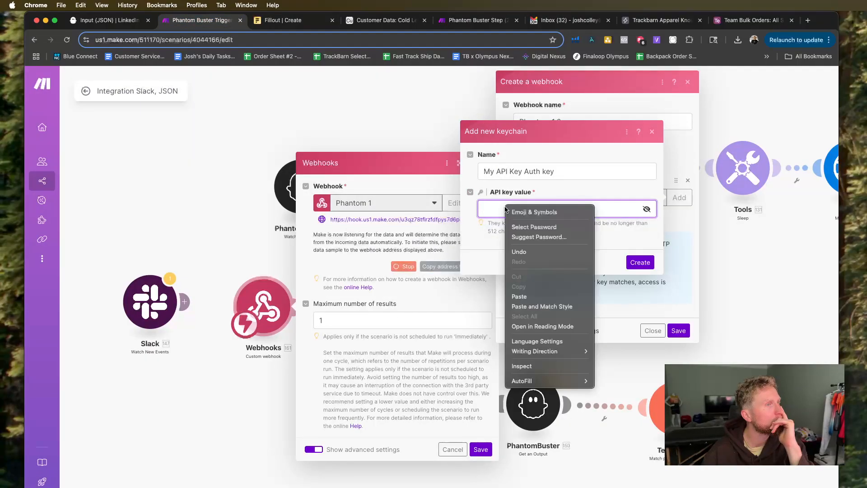
left_click(538, 293)
left_click_drag(573, 168, 480, 168)
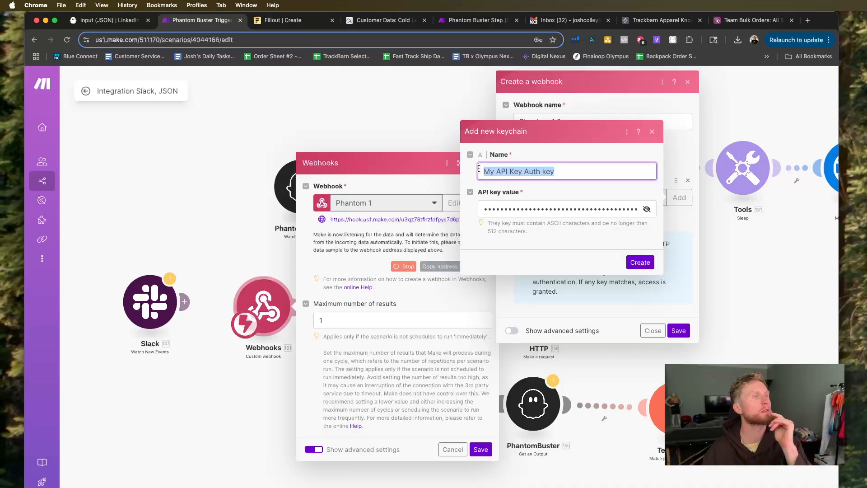
type("Fl")
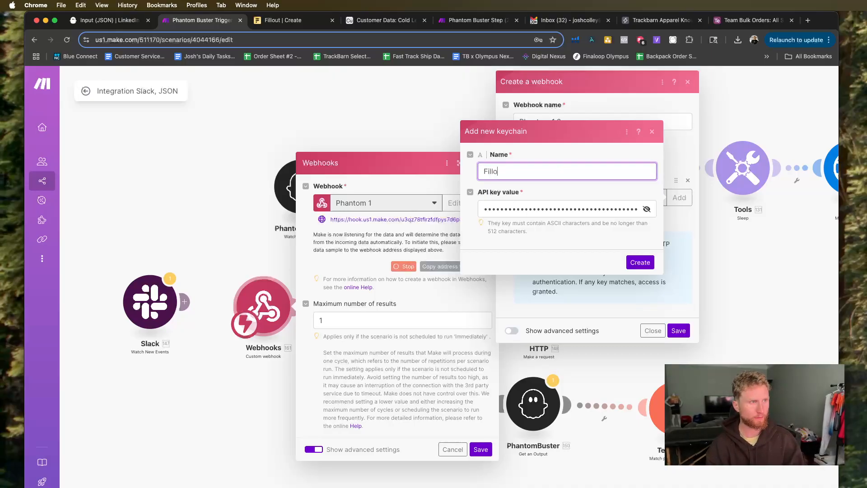
left_click(641, 262)
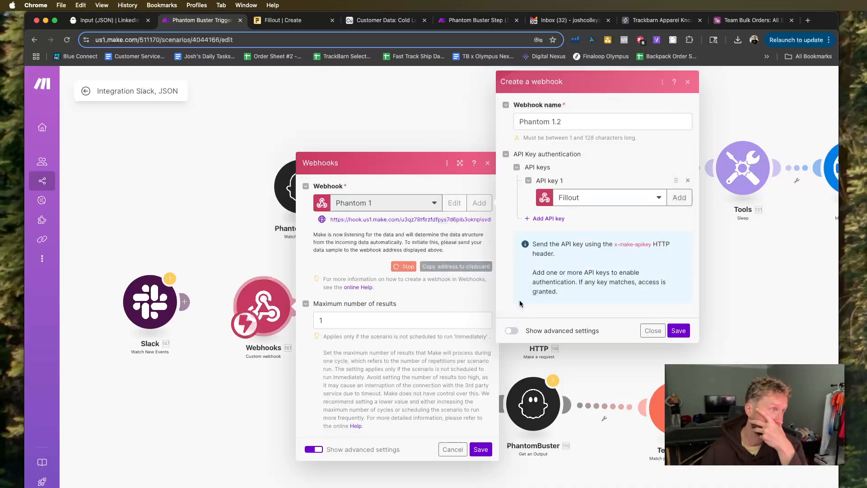
left_click(678, 330)
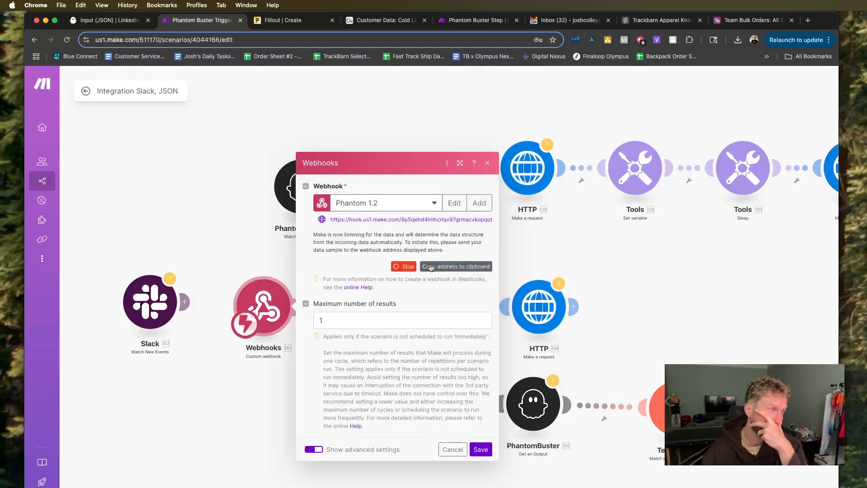
Copy the Phantom 1.2 webhook address in Make, and find and open the LinkedIn Leads form in Fillout.
left_click(433, 269)
left_click(281, 20)
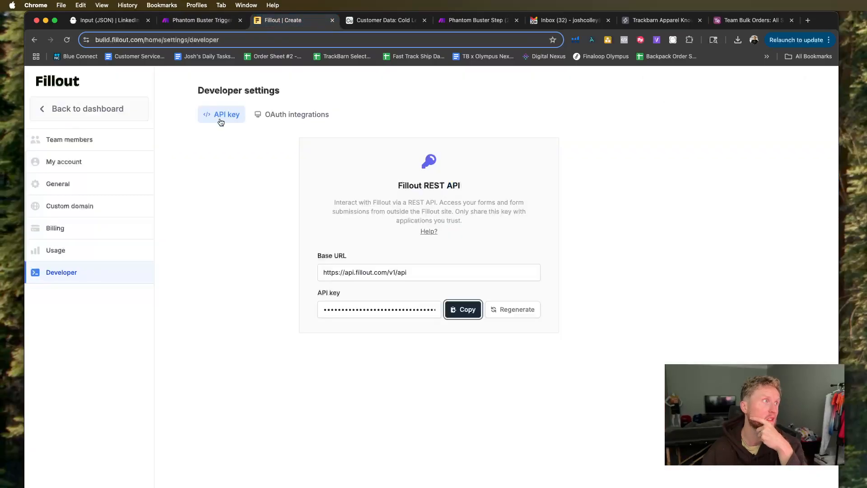
left_click(116, 110)
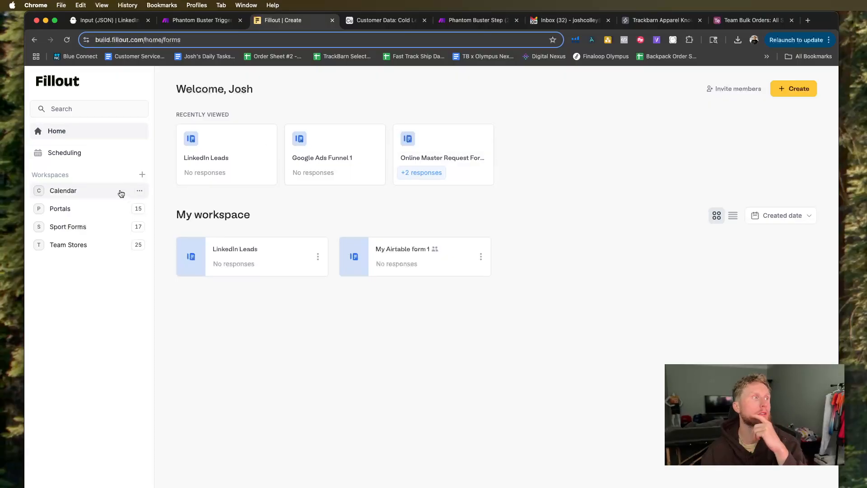
left_click(63, 215)
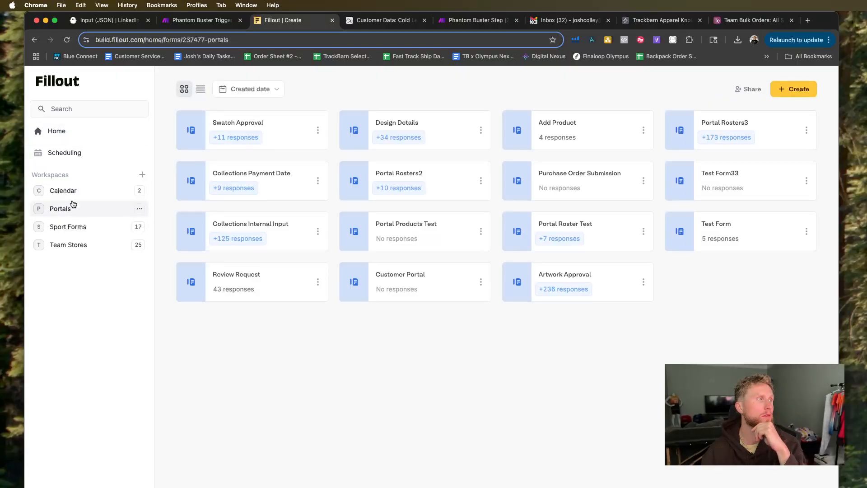
left_click(70, 230)
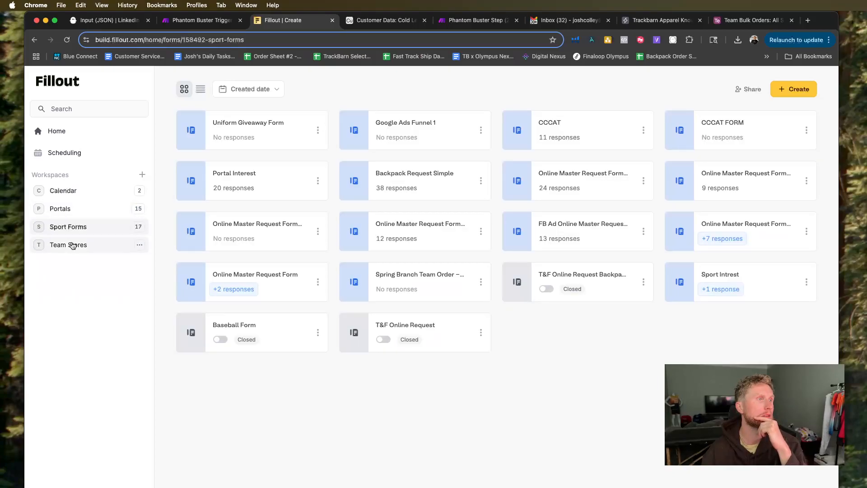
left_click(72, 245)
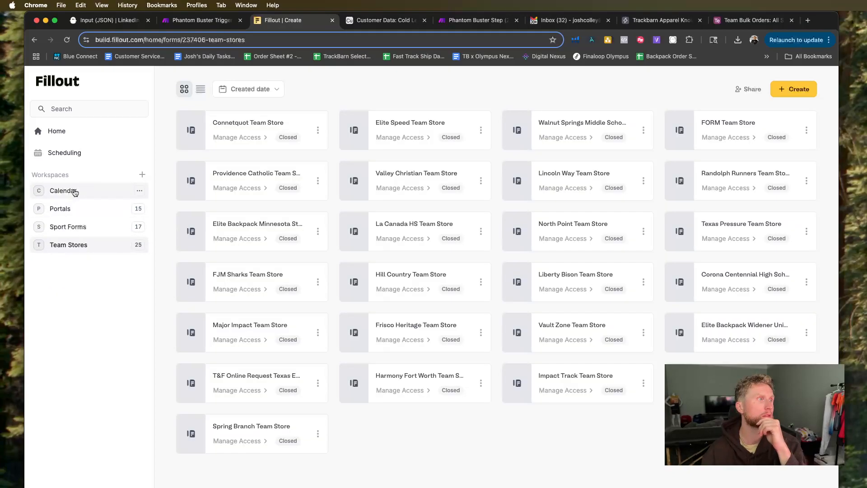
left_click(69, 209)
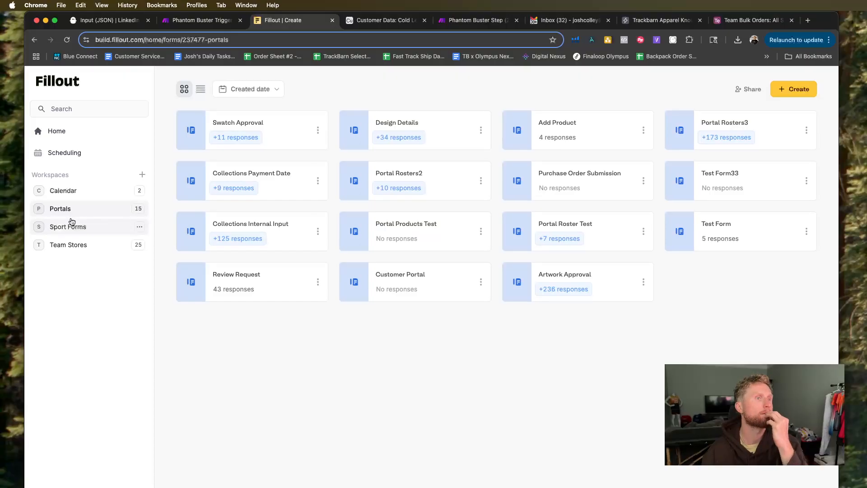
left_click(77, 232)
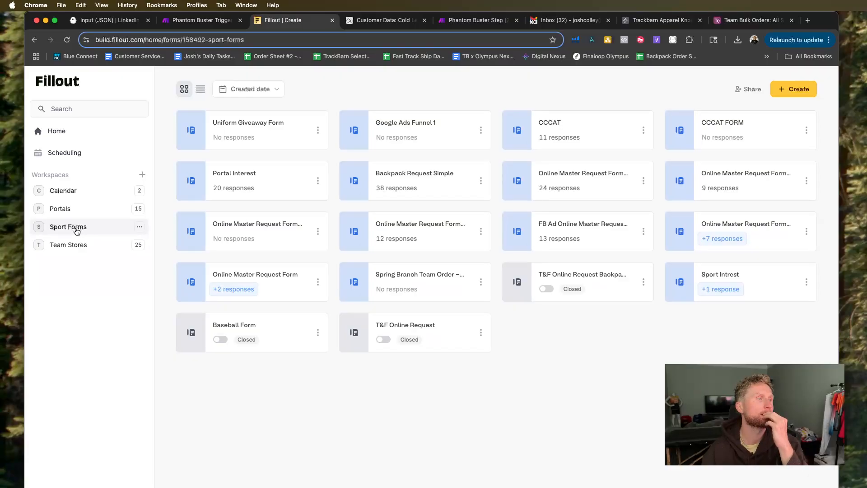
left_click(68, 108)
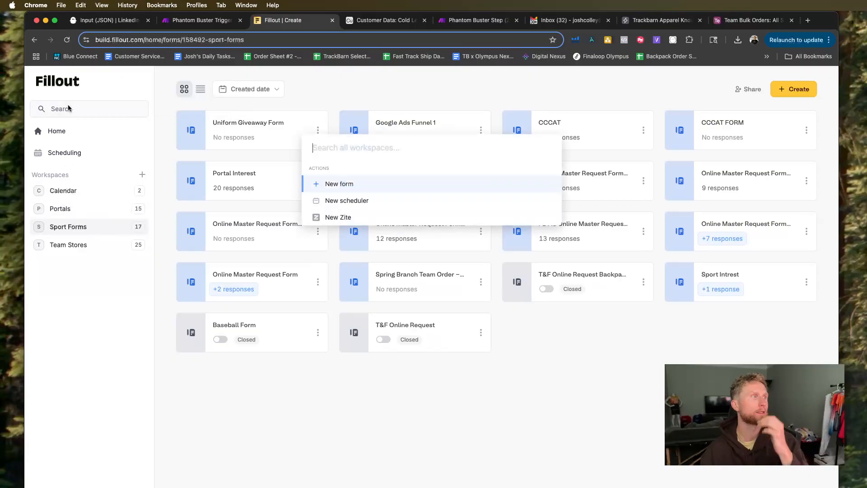
type("link")
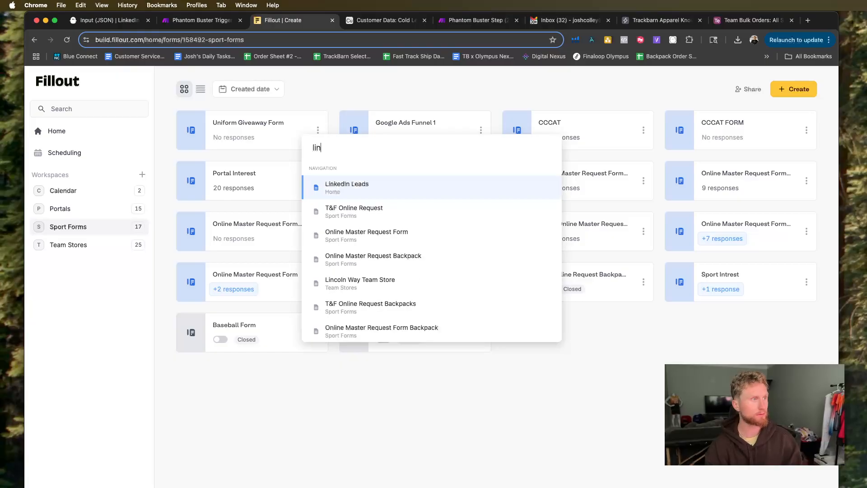
left_click(330, 186)
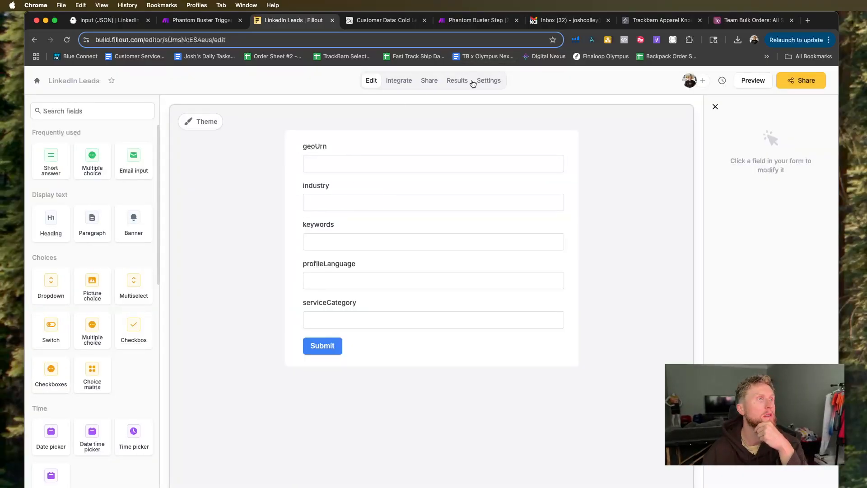
Start a Webhook integration for the LinkedIn Leads form with the copied Make address and test it.
left_click(398, 80)
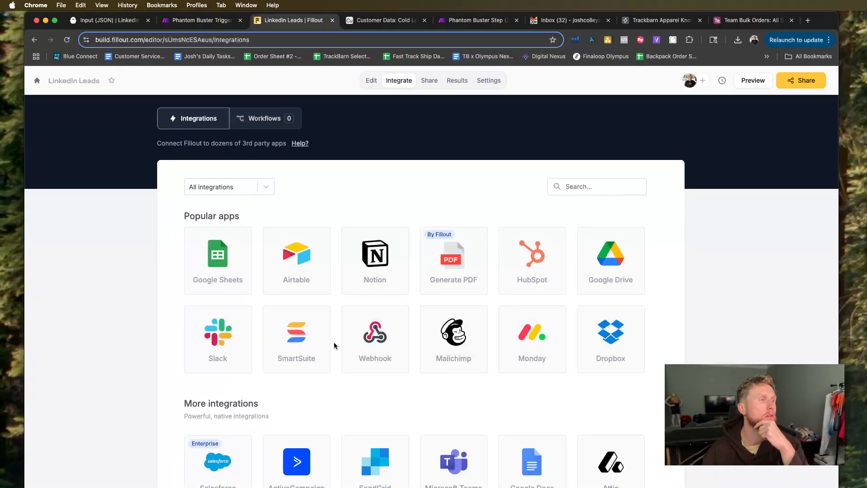
left_click(358, 346)
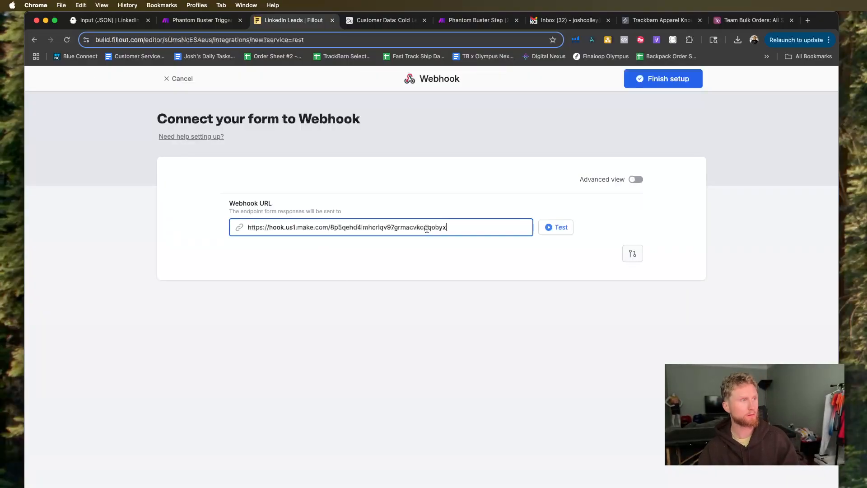
left_click(560, 228)
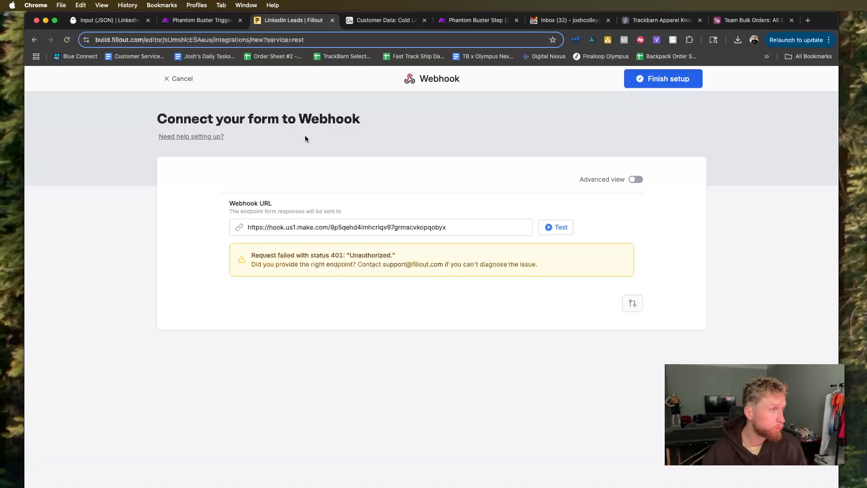
Save the Webhooks module in Make, and move the Webhooks and OpenAI modules closer together on the canvas.
left_click(188, 19)
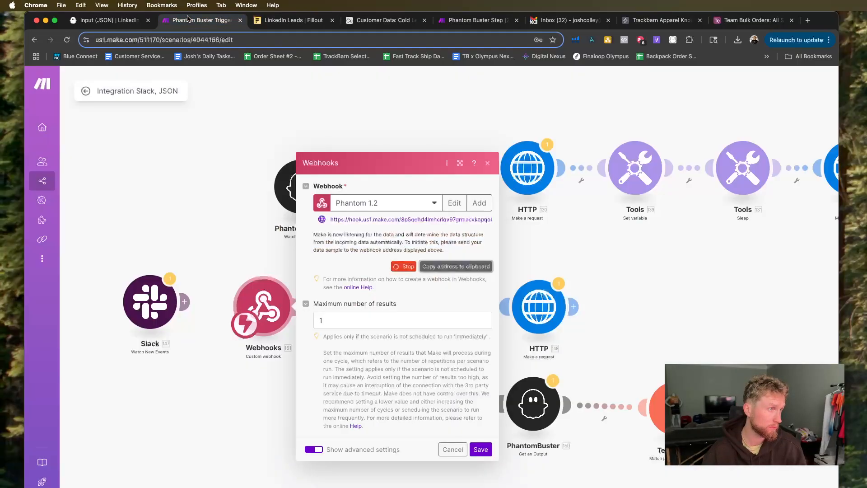
left_click(481, 450)
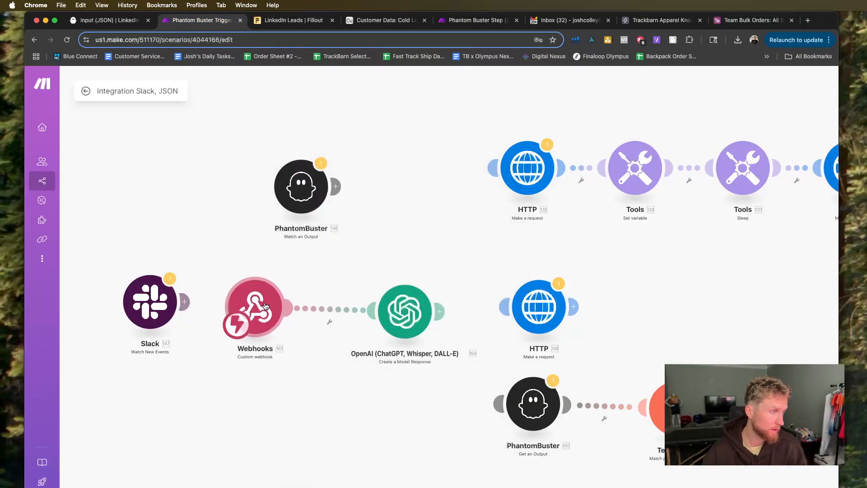
left_click(345, 317)
left_click(367, 337)
left_click_drag(255, 307, 165, 212)
left_click_drag(393, 307, 334, 305)
left_click_drag(175, 219, 241, 328)
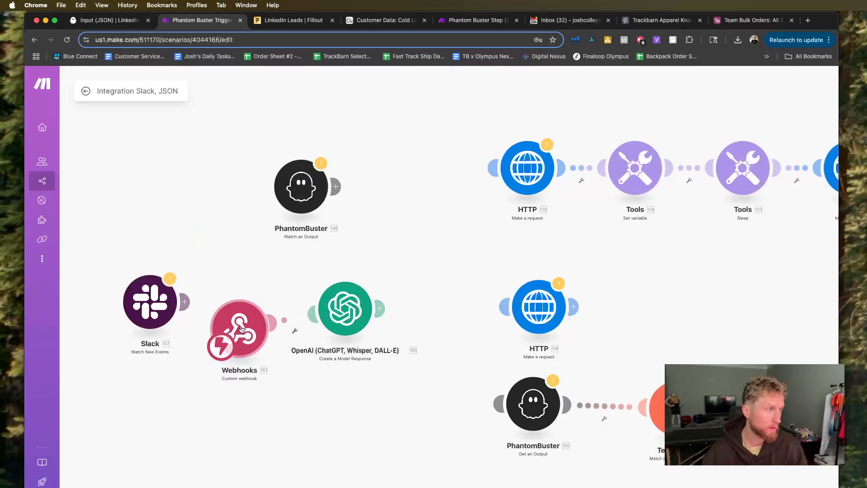
Restart data structure detection for the Phantom 1.2 webhook and copy its address again.
left_click(243, 328)
key("super+Tab")
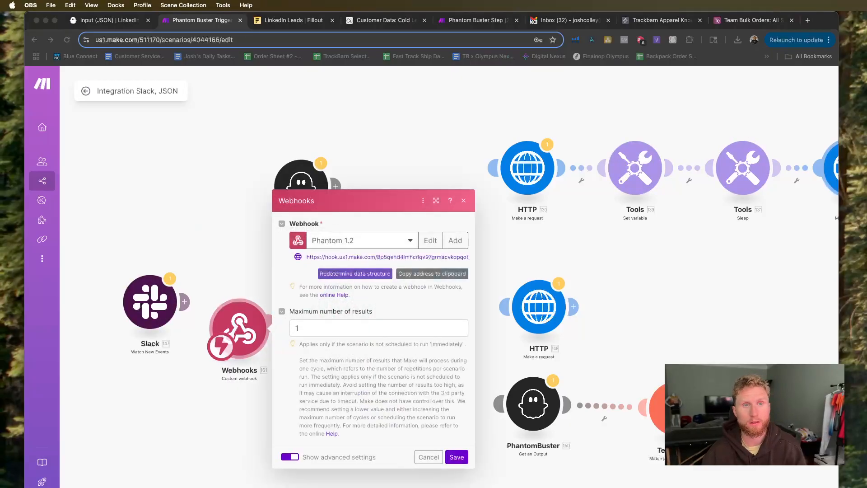
scroll(527, 285, "right", 1)
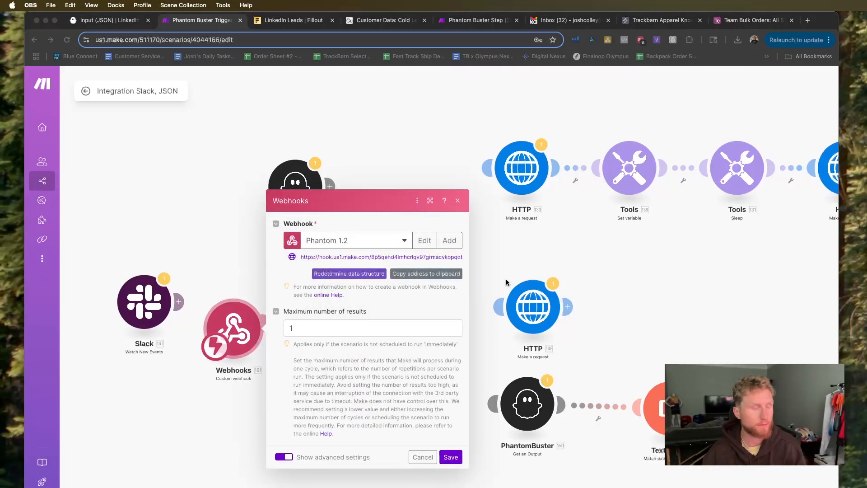
left_click(312, 331)
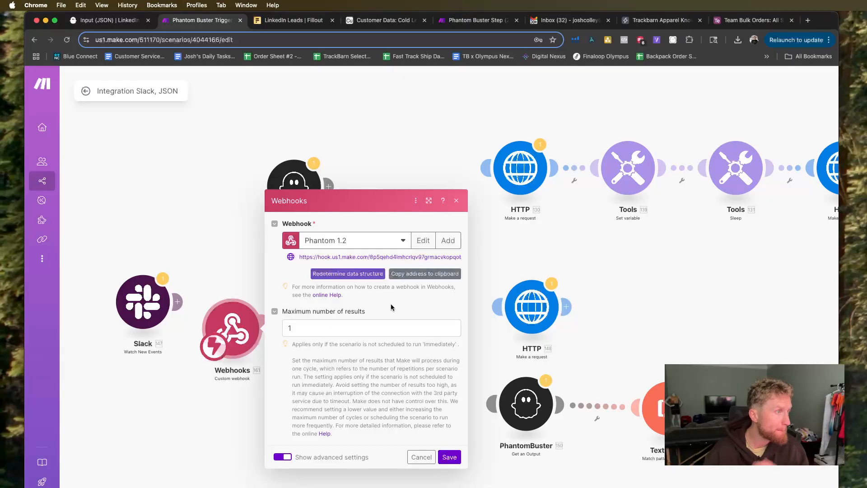
left_click(341, 274)
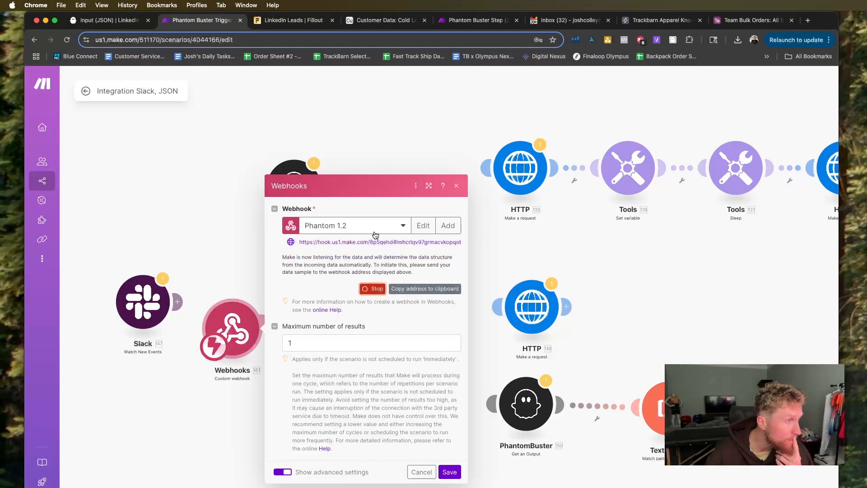
left_click(424, 288)
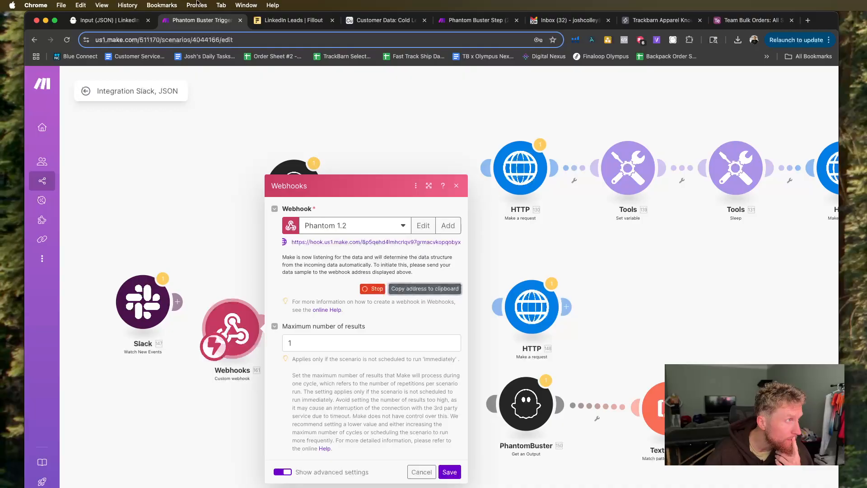
Replace the webhook URL in the Fillout integration with the newly copied address and retest it.
left_click(289, 19)
left_click(289, 220)
key("ctrl+a")
left_click(556, 228)
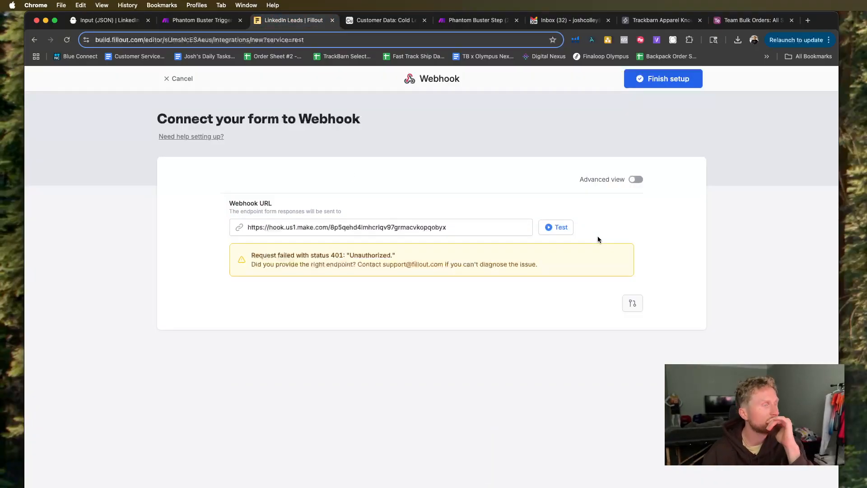
Check the Phantom 1.2 webhook's listening status in Make, and discard the unsaved Webhook integration in Fillout.
left_click(201, 21)
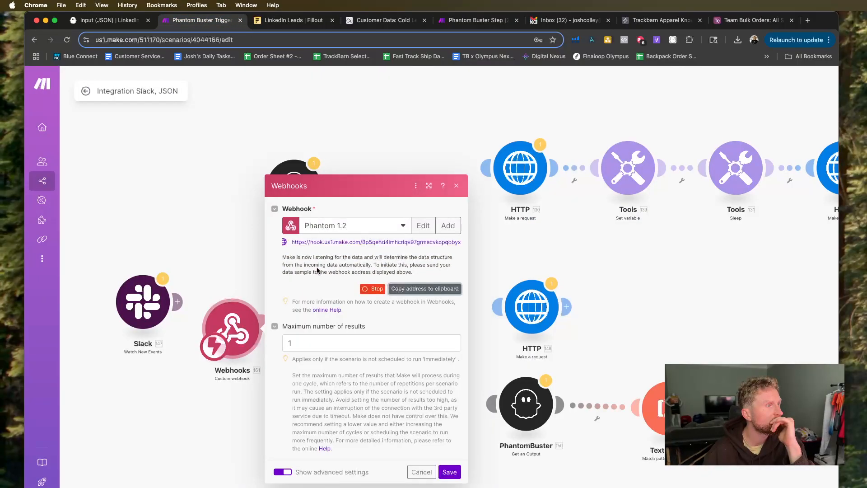
left_click(221, 262)
left_click(282, 18)
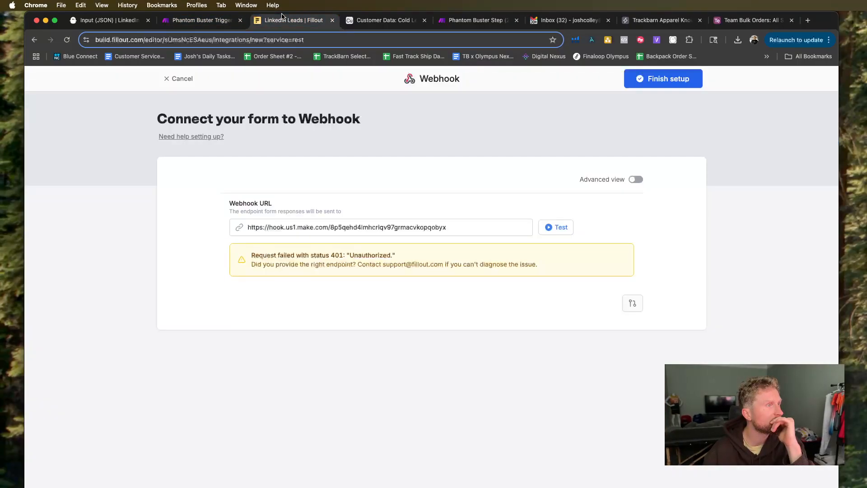
left_click(180, 82)
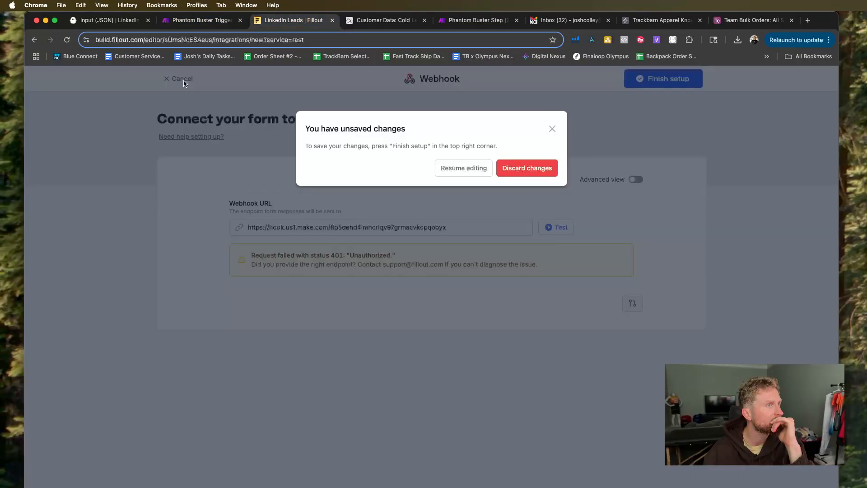
left_click(521, 172)
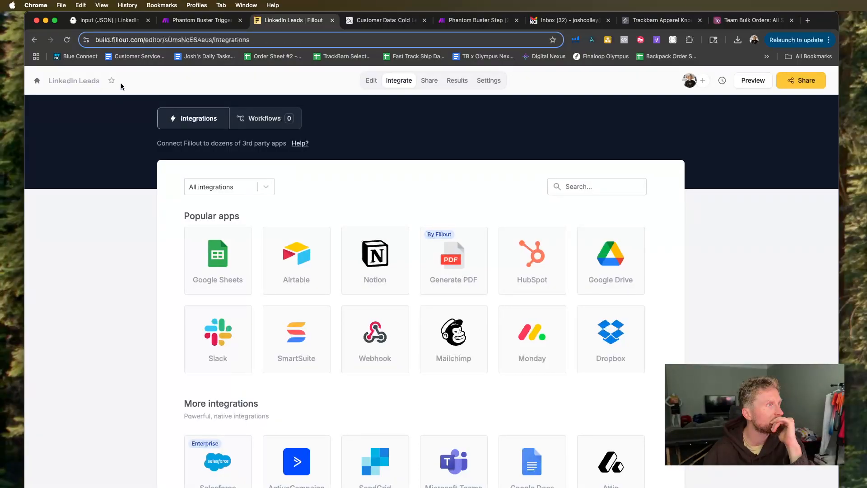
Open the recently viewed Online Master Request form in Fillout to examine its existing integrations.
left_click(37, 81)
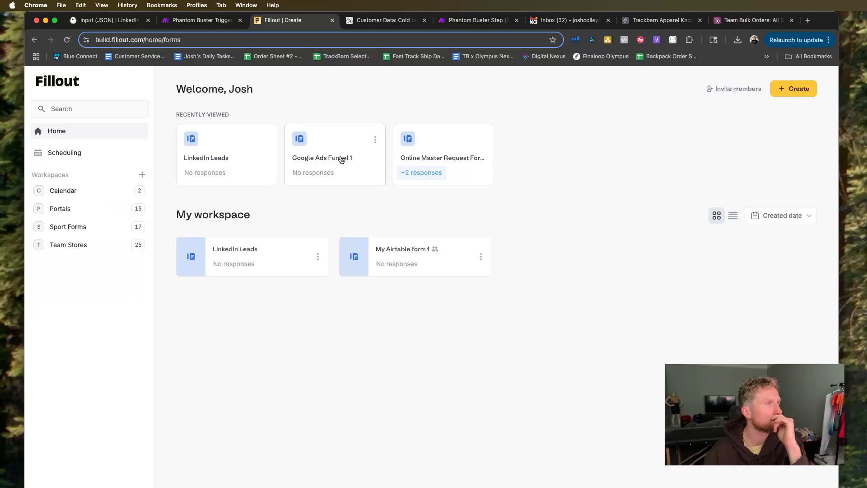
left_click(424, 150)
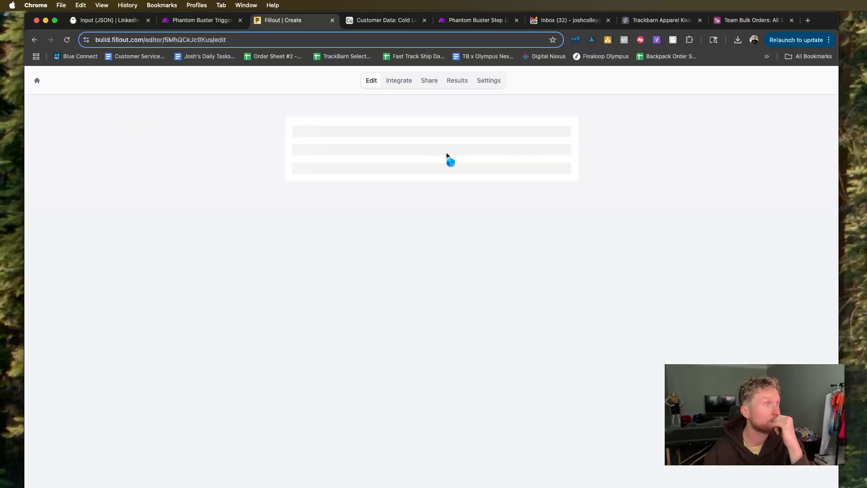
left_click(404, 84)
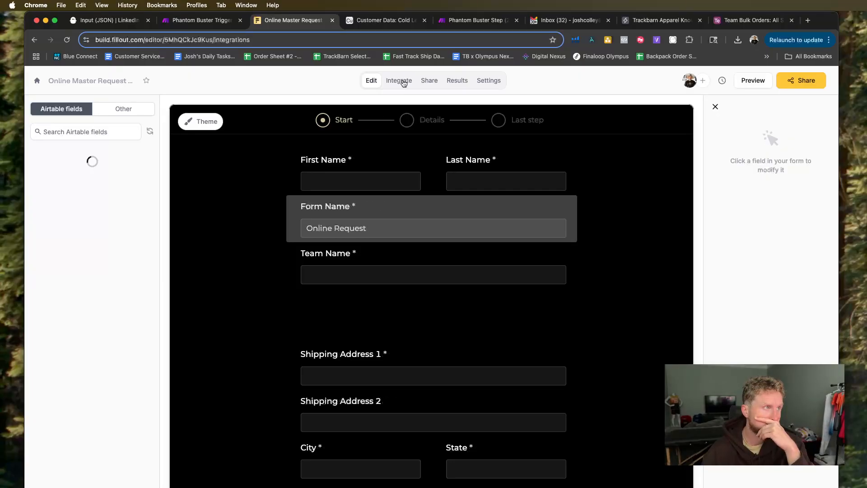
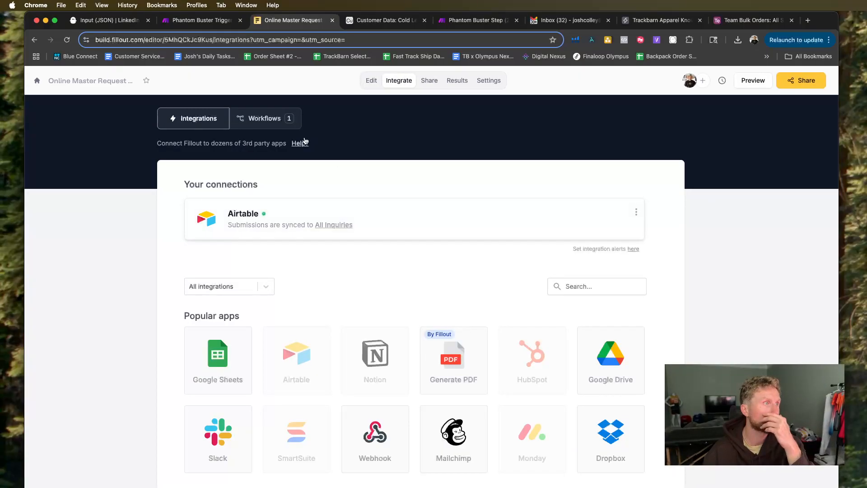
Examine the existing Webhook integration of the Portal Rosters2 form in the Portals workspace, then leave it without changes.
left_click(37, 81)
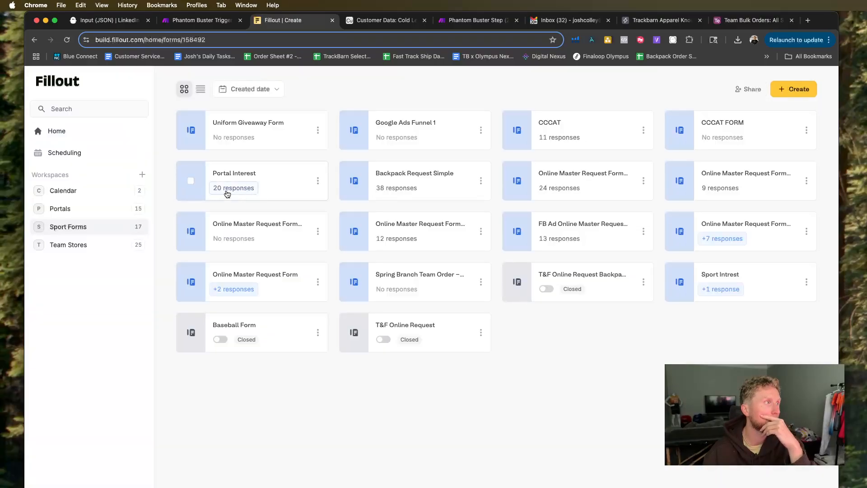
left_click(60, 210)
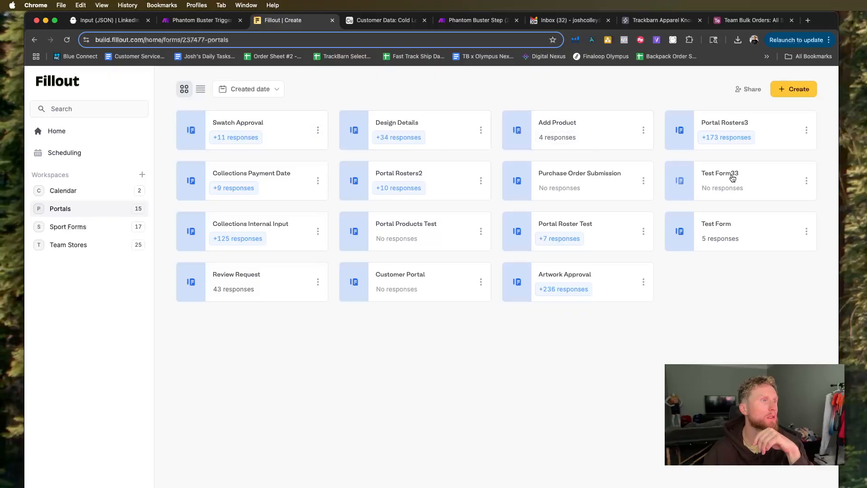
left_click(439, 173)
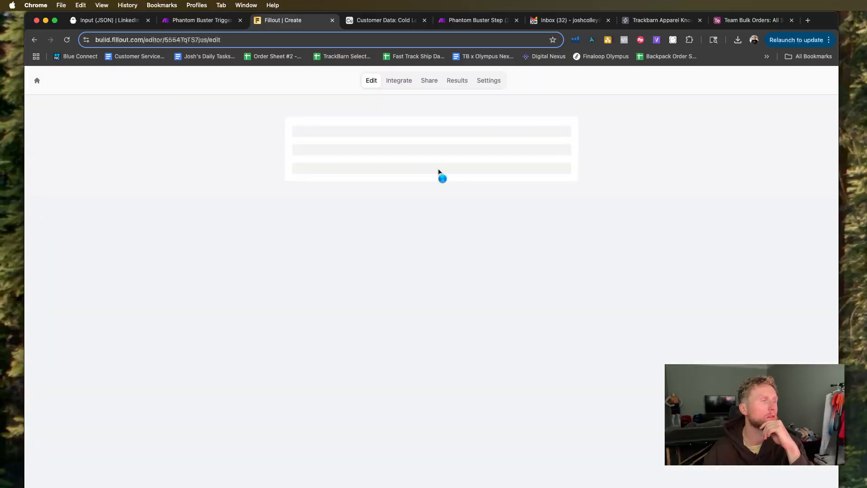
left_click(399, 82)
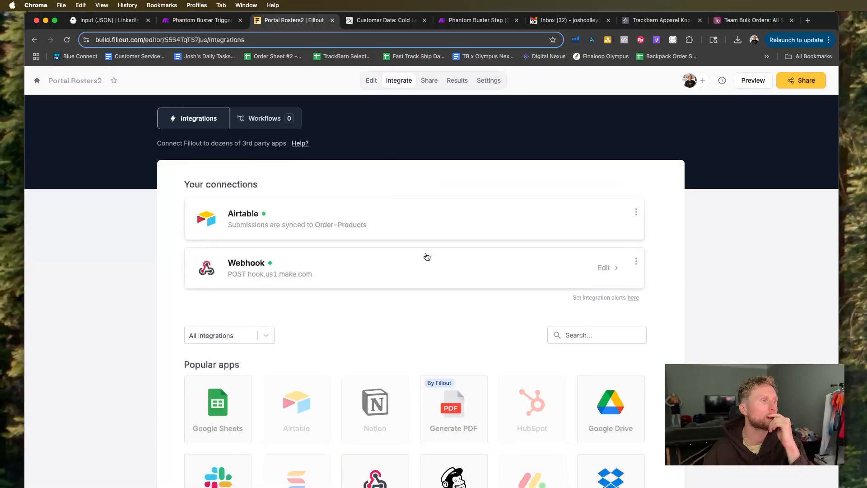
left_click(478, 279)
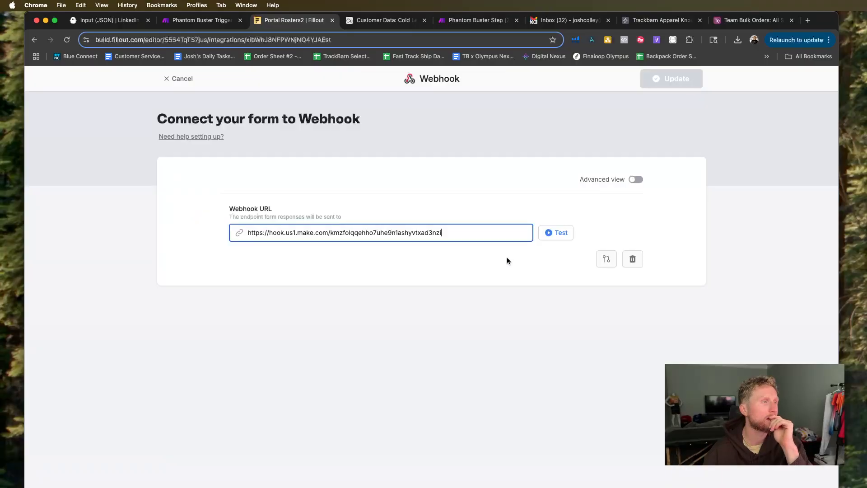
left_click(169, 79)
left_click(79, 81)
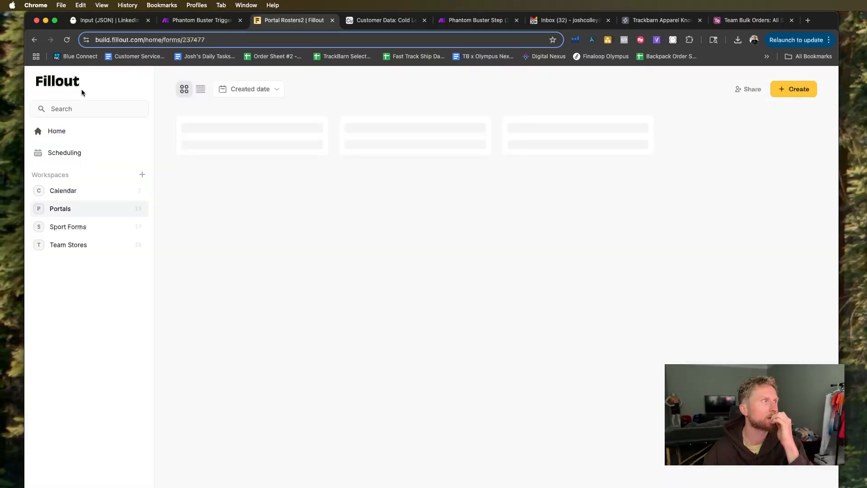
Start a new Webhook integration on the LinkedIn Leads form with the copied Make webhook address as its URL, and test it.
left_click(74, 132)
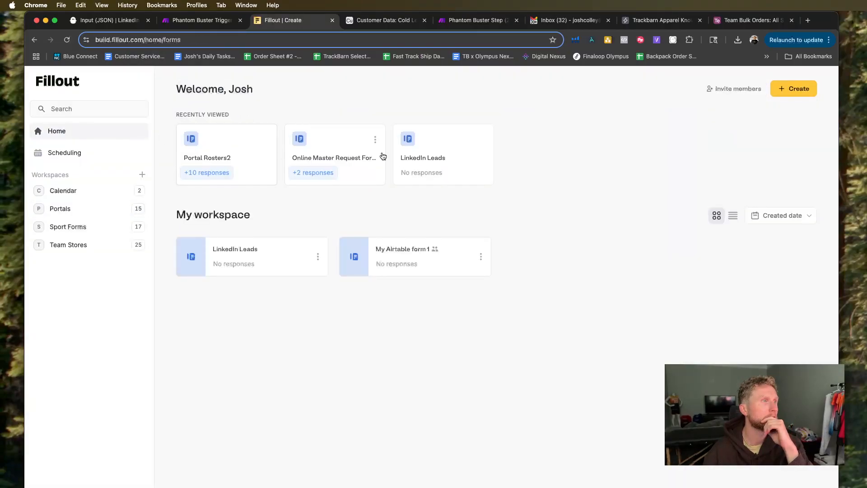
left_click(431, 156)
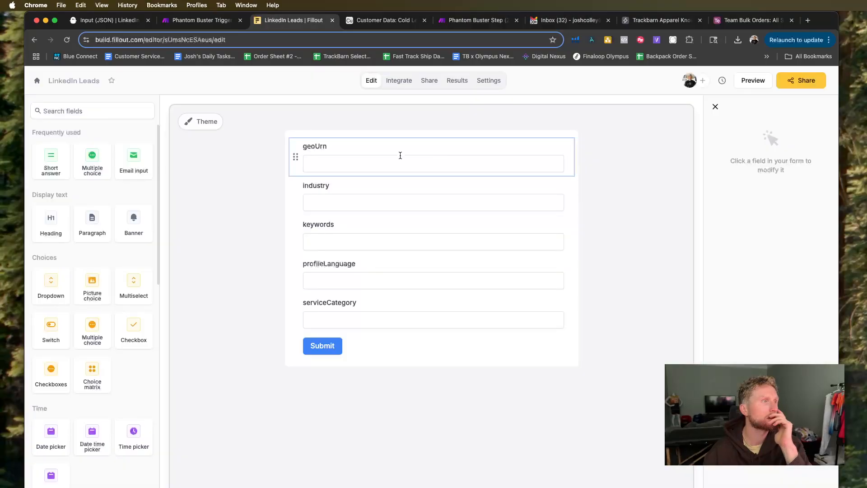
left_click(398, 83)
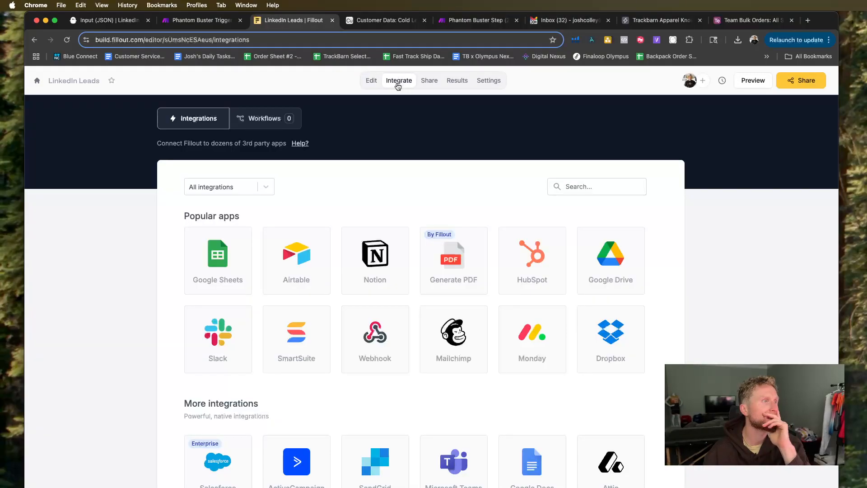
left_click(372, 80)
left_click(408, 82)
left_click(405, 340)
right_click(322, 230)
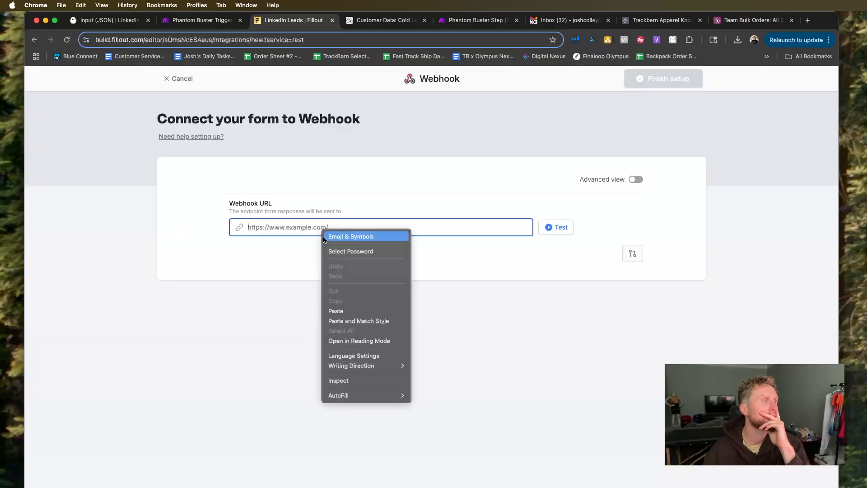
left_click(355, 310)
left_click(553, 235)
left_click(561, 231)
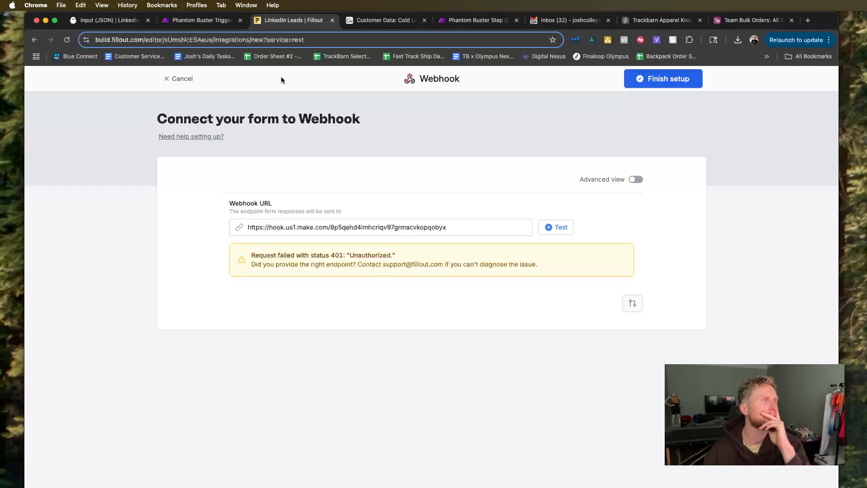
Set the Phantom 1.2 webhook in Make to use My API Key Auth key, enable getting request headers and HTTP method, and save.
left_click(202, 20)
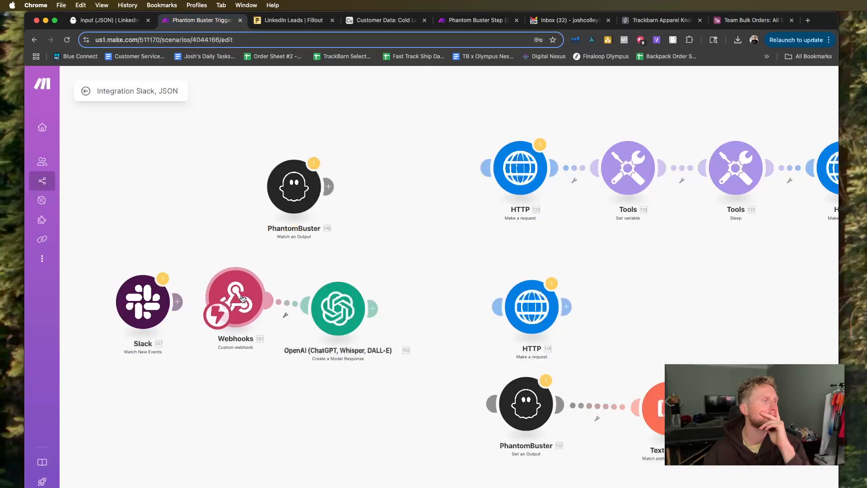
left_click(243, 299)
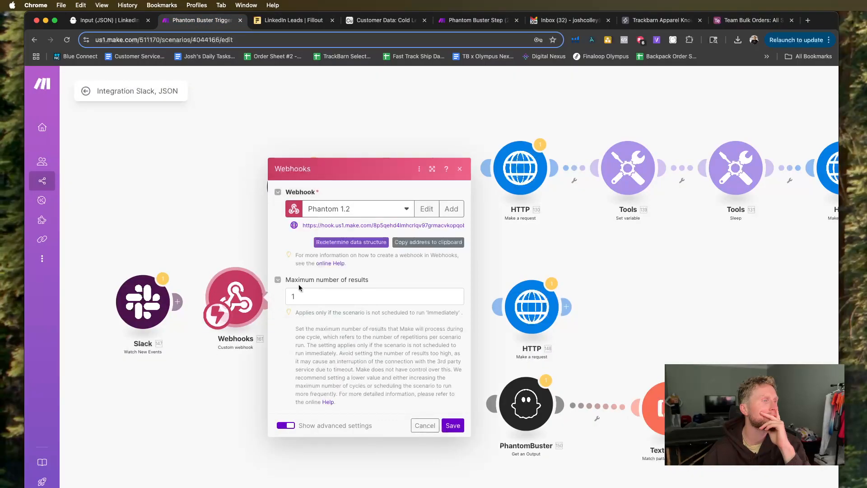
left_click(419, 210)
left_click(513, 180)
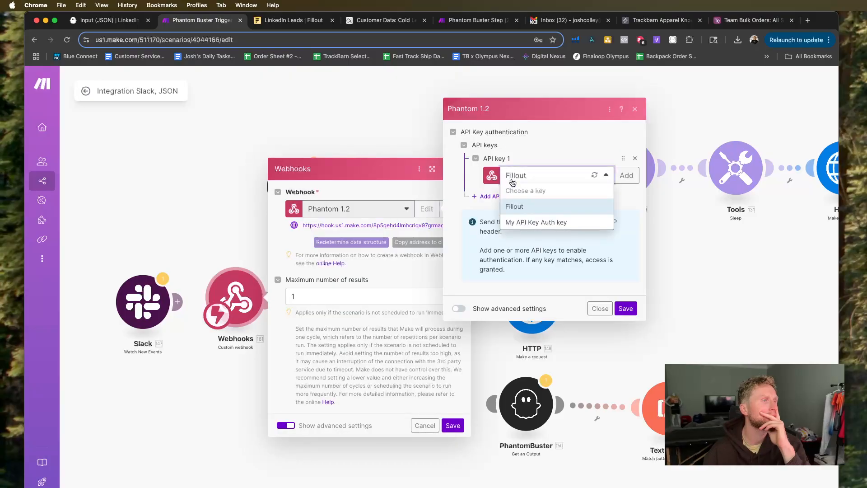
left_click(526, 224)
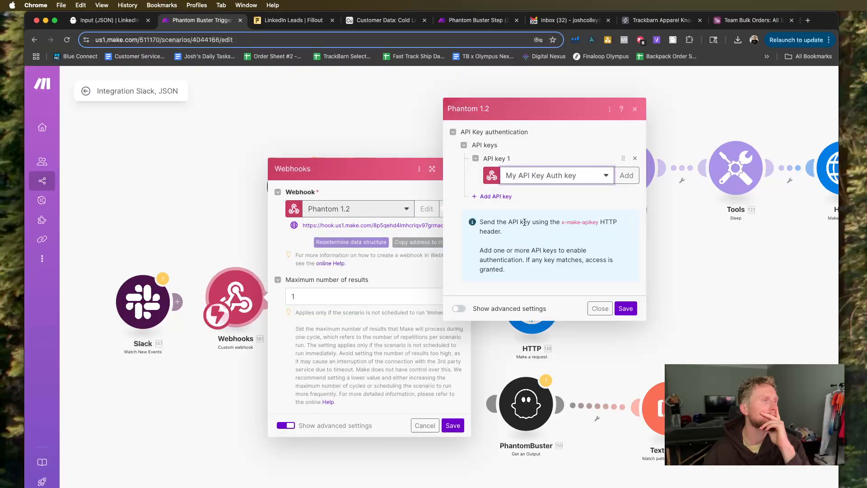
left_click(487, 309)
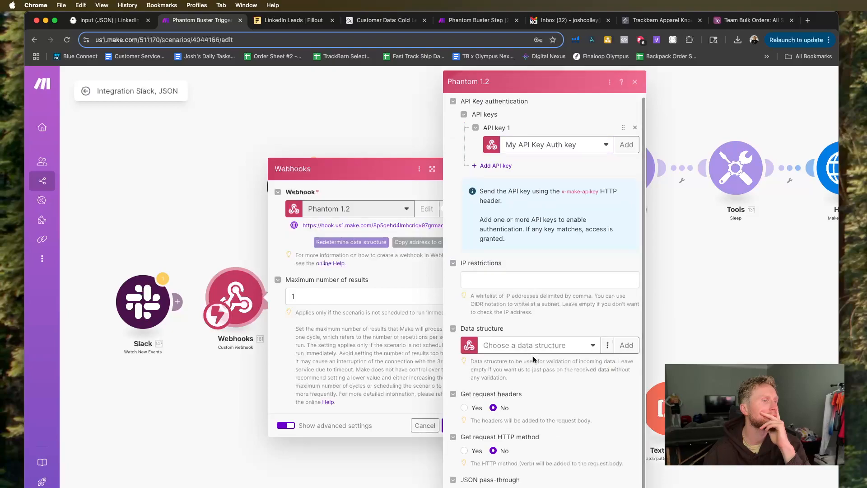
left_click(465, 409)
left_click(464, 450)
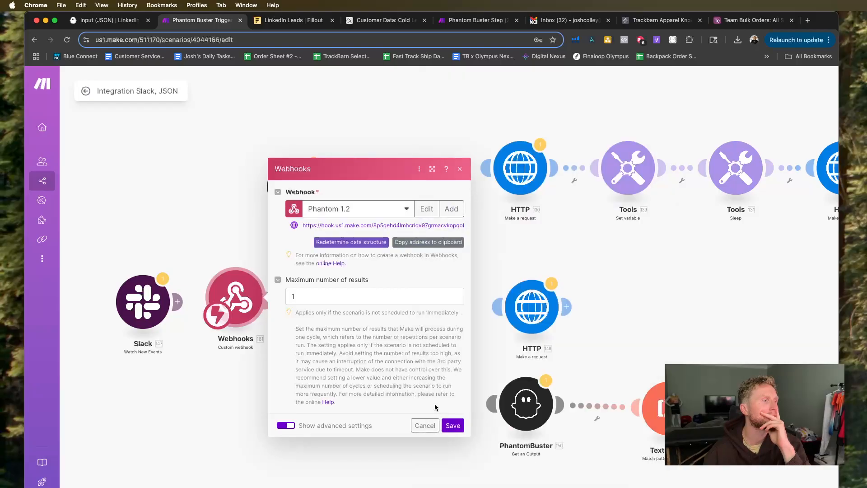
left_click(450, 425)
Redetermine the data structure of the Phantom 1.2 webhook and retest the webhook URL from the Fillout integration.
left_click(236, 309)
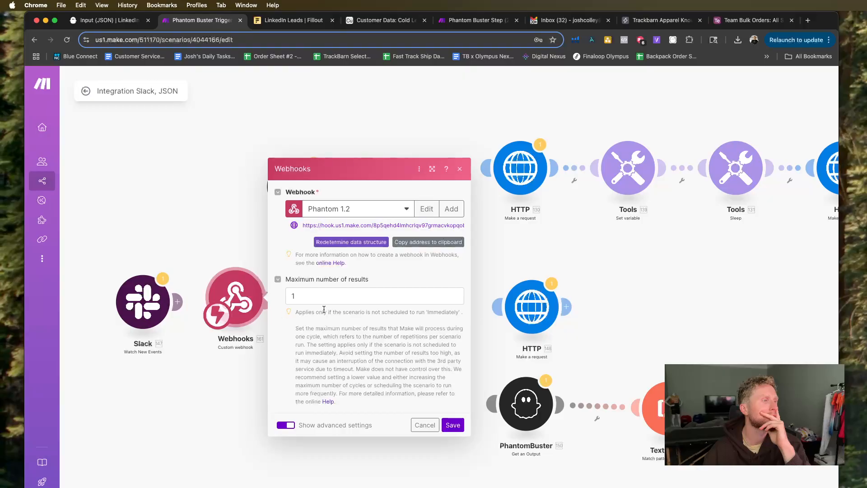
left_click(359, 250)
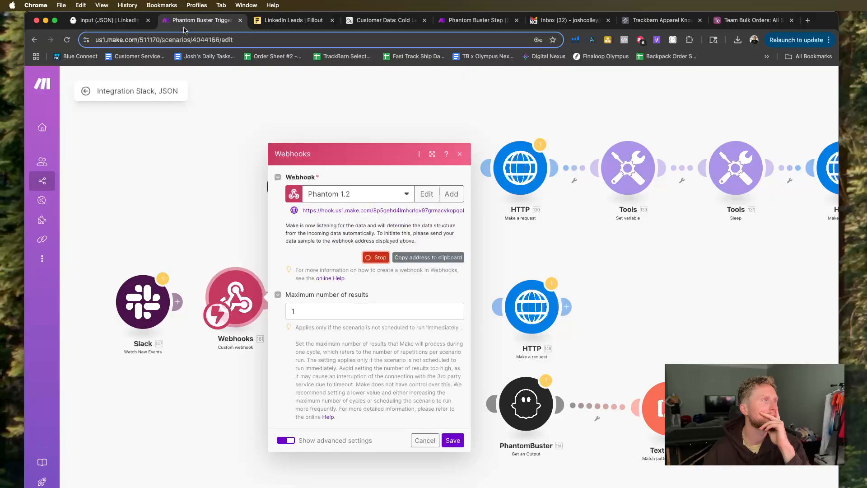
left_click(289, 21)
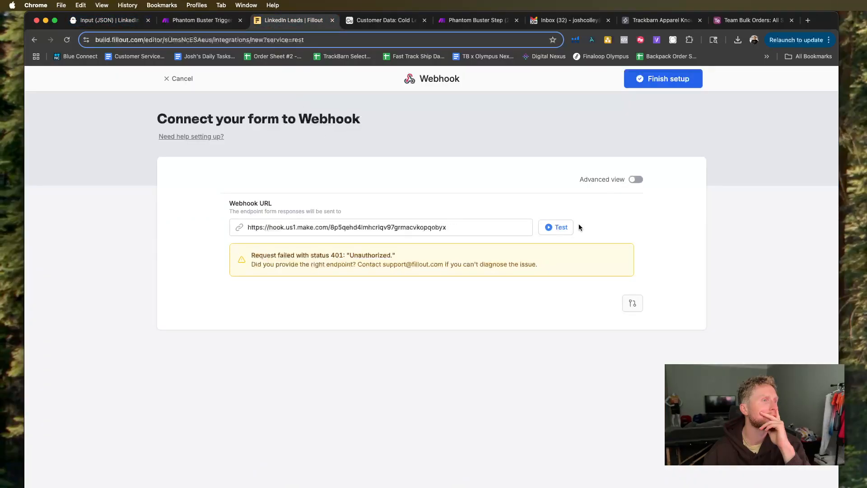
left_click(568, 230)
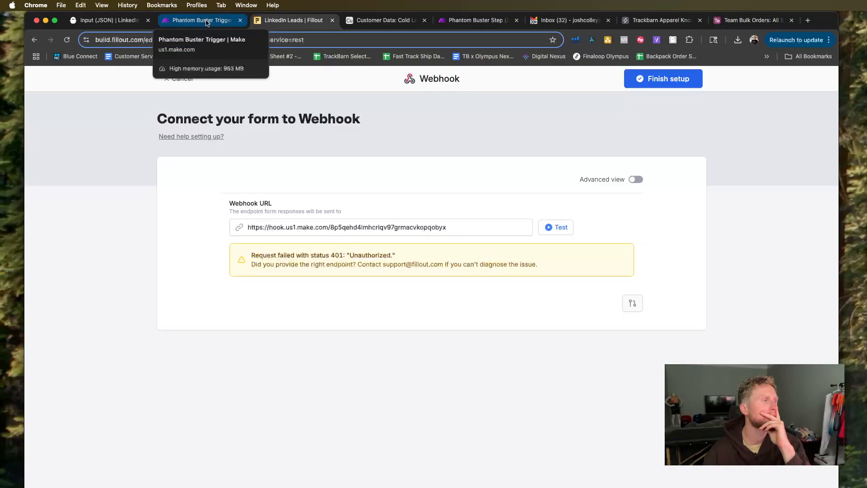
left_click(347, 226)
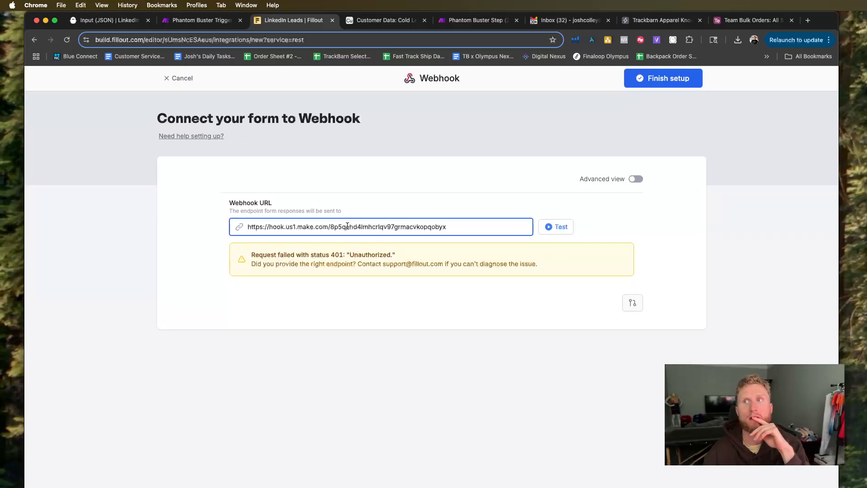
Stop the data structure detection for the Phantom 1.2 webhook in Make and save the Webhooks module.
left_click(201, 20)
left_click(314, 309)
left_click(400, 289)
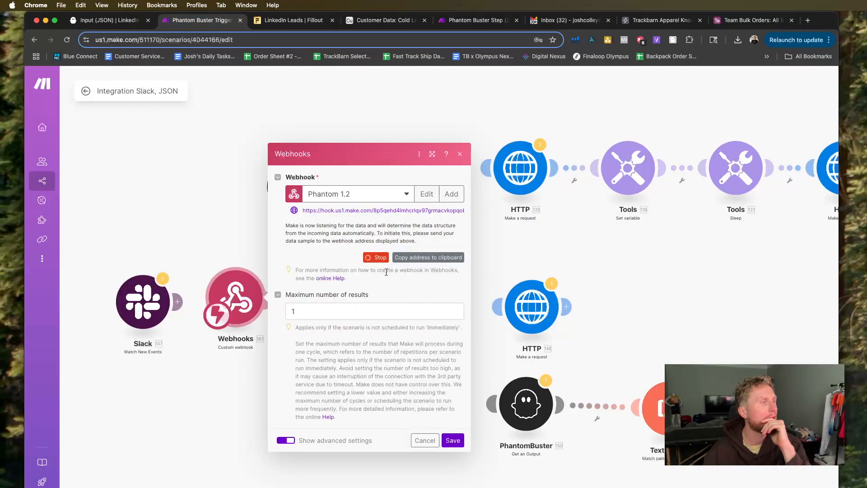
left_click(382, 258)
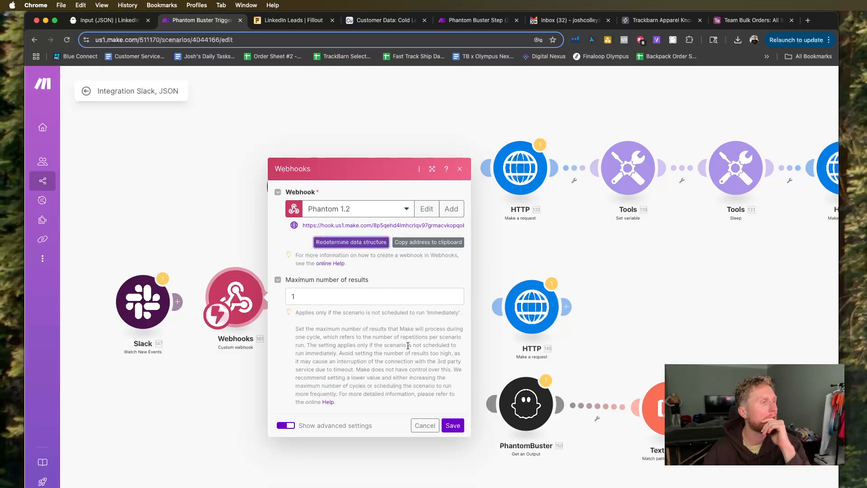
left_click(459, 430)
Move the Slack module up beside the PhantomBuster Watch an Output module, and line up the Webhooks module with the OpenAI module.
left_click_drag(244, 302, 202, 372)
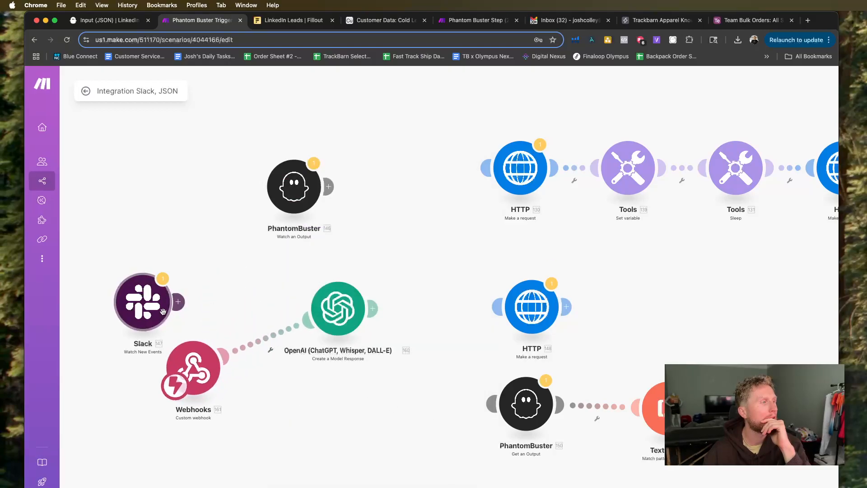
left_click_drag(163, 311, 179, 194)
left_click_drag(194, 367, 186, 307)
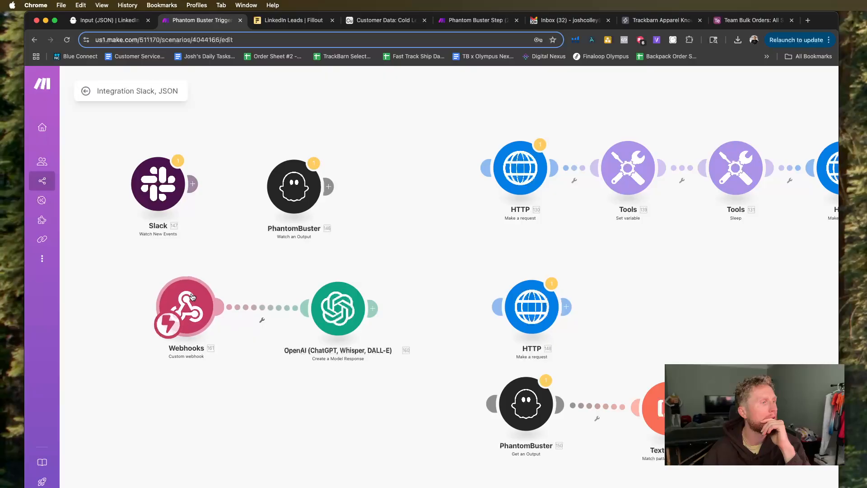
left_click_drag(334, 308, 313, 308)
left_click(321, 307)
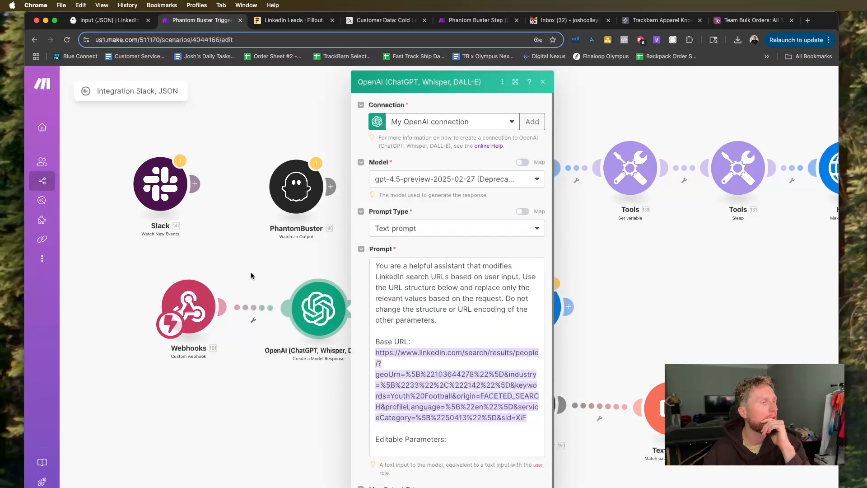
left_click(251, 275)
left_click_drag(317, 316, 338, 315)
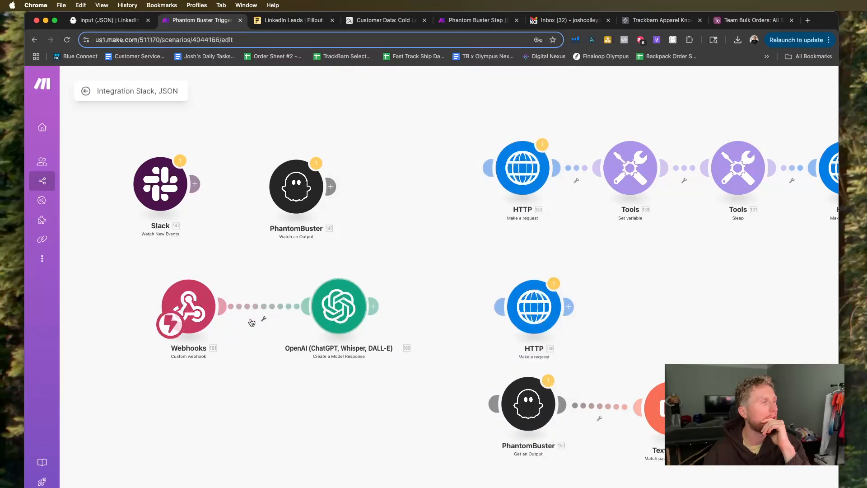
Set the maximum number of results in the Webhooks module to -1.
left_click(202, 310)
left_click(277, 308)
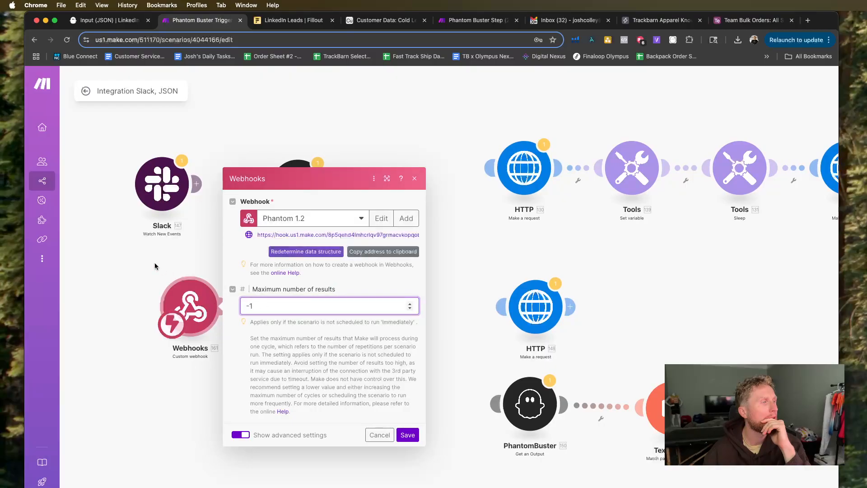
left_click(154, 266)
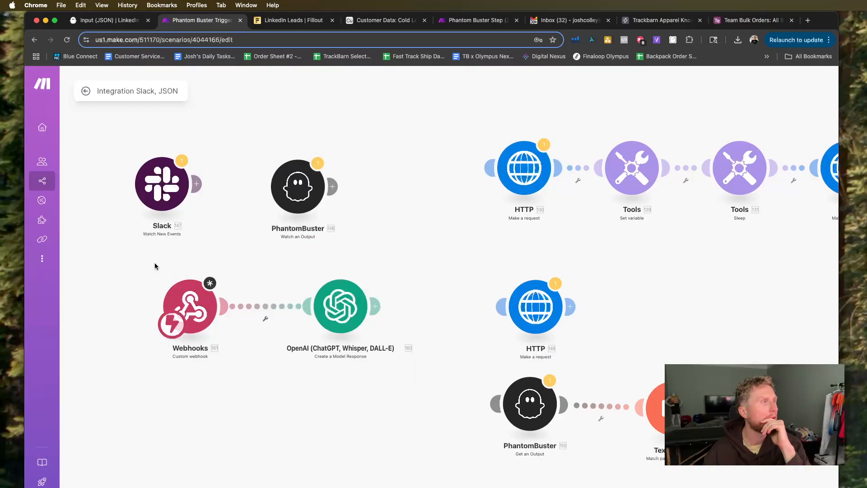
Return to the Fillout Webhook integration of the LinkedIn Leads form and test the webhook URL again.
left_click(106, 21)
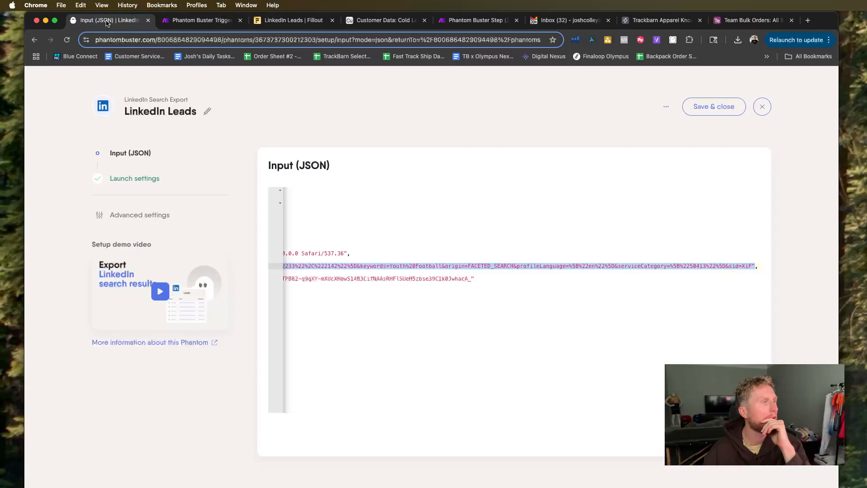
left_click(284, 23)
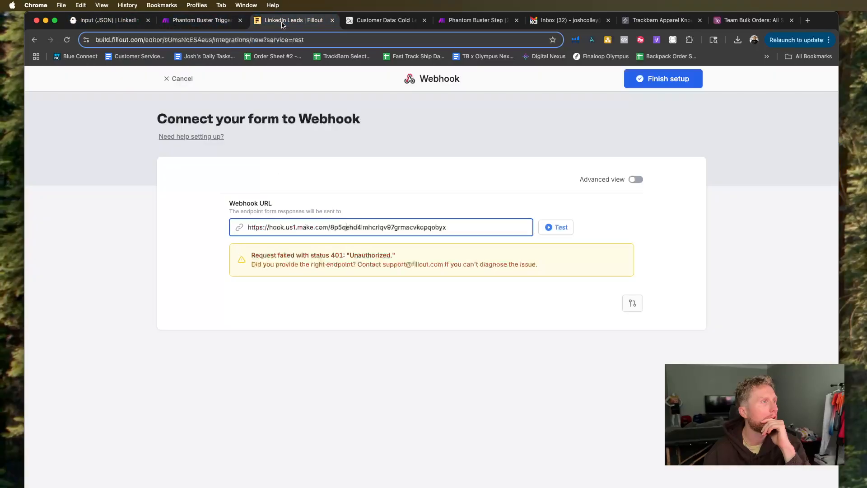
left_click(551, 227)
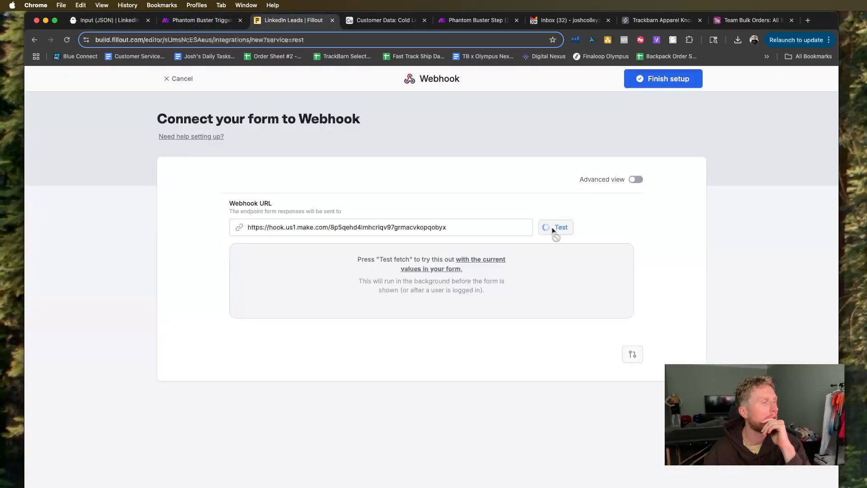
Switch to the Make scenario, set the Webhooks module's maximum number of results to 1 and save the module.
left_click(183, 22)
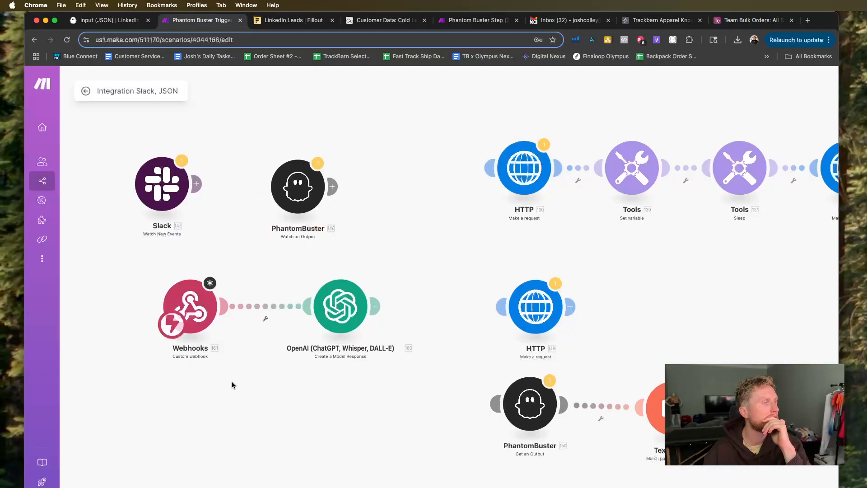
left_click(190, 307)
left_click(398, 307)
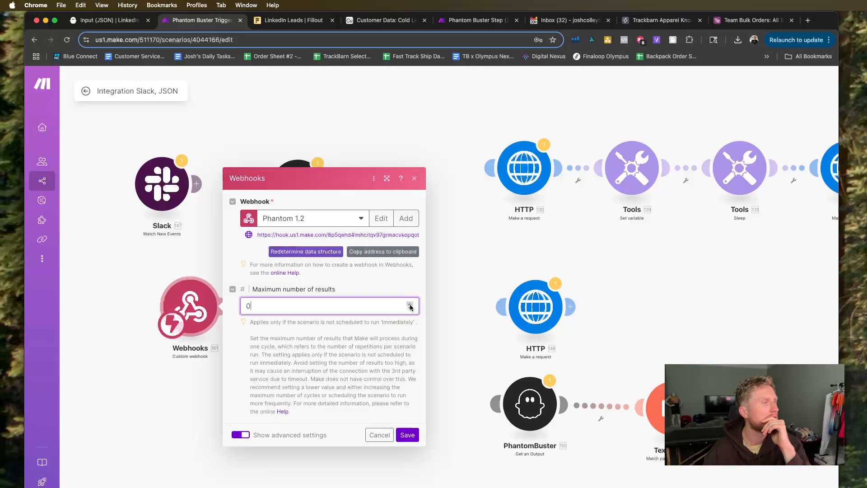
left_click(407, 435)
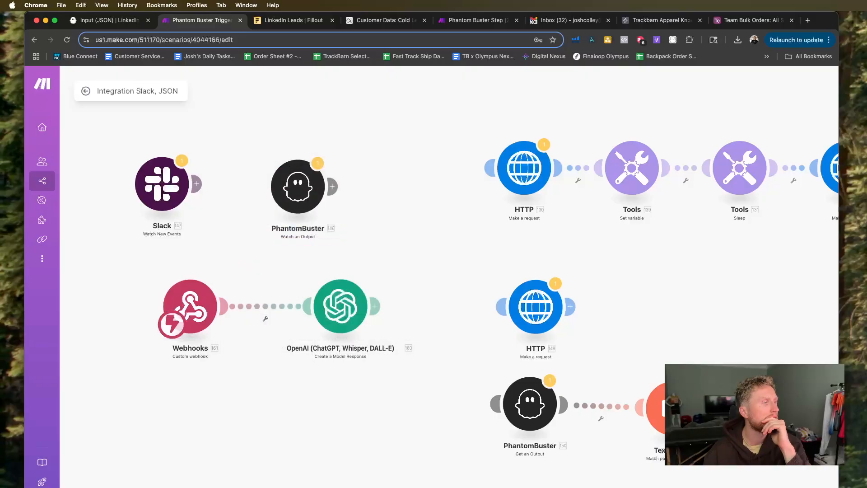
Retest the webhook URL in Fillout, then finish the Webhook integration setup and publish the LinkedIn Leads form.
left_click(277, 22)
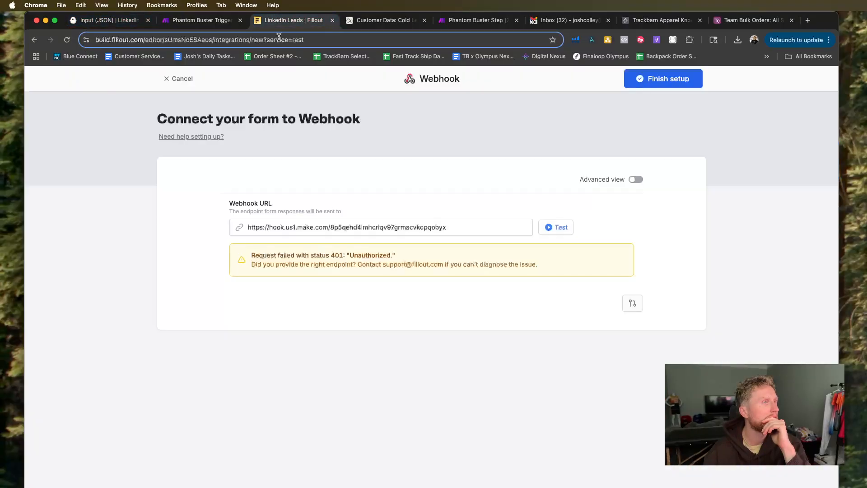
left_click(566, 226)
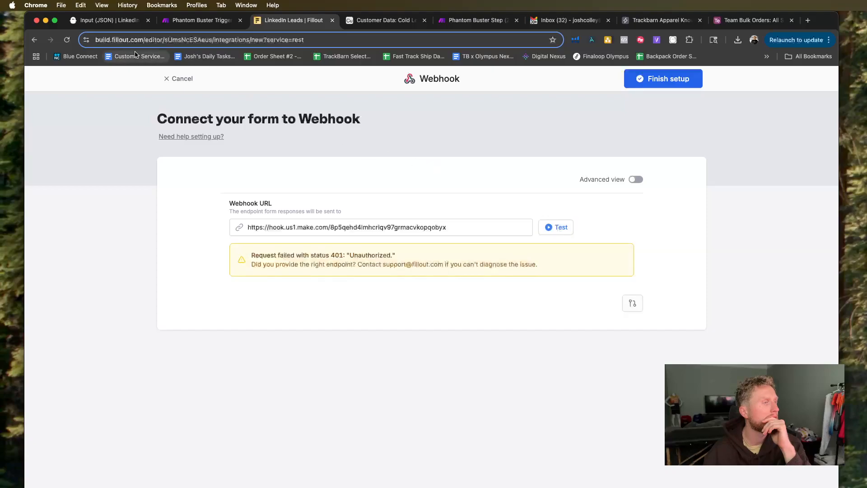
left_click(628, 86)
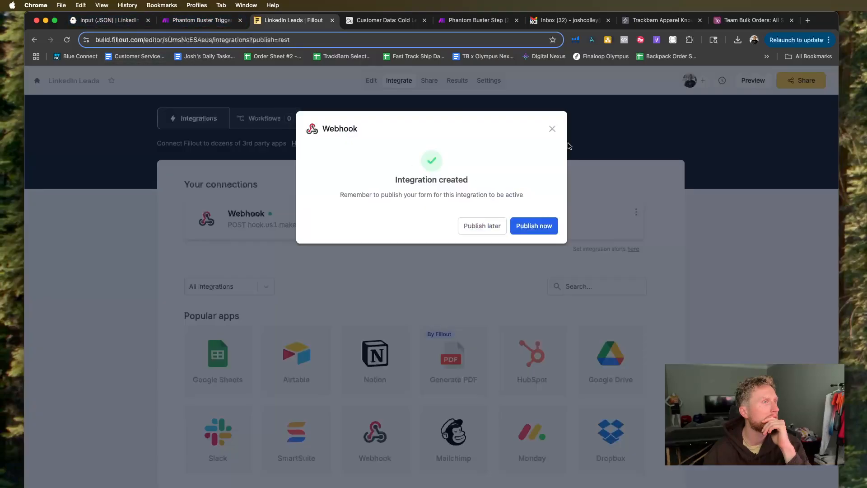
left_click(534, 226)
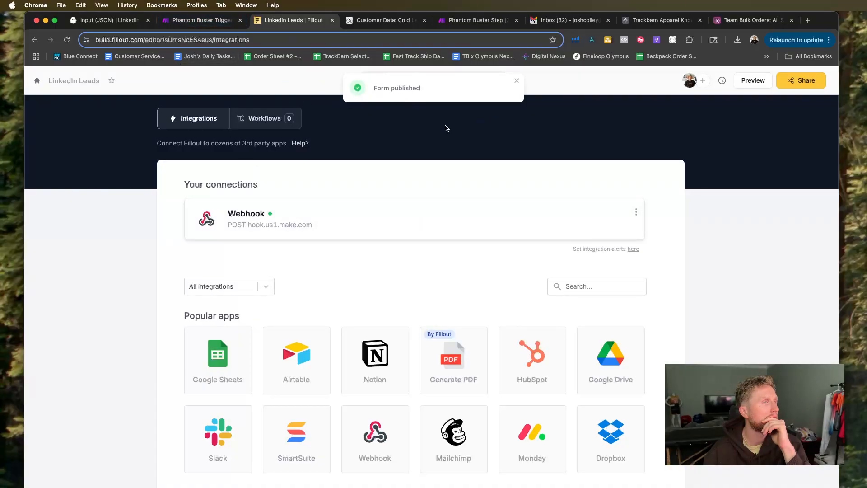
left_click(516, 83)
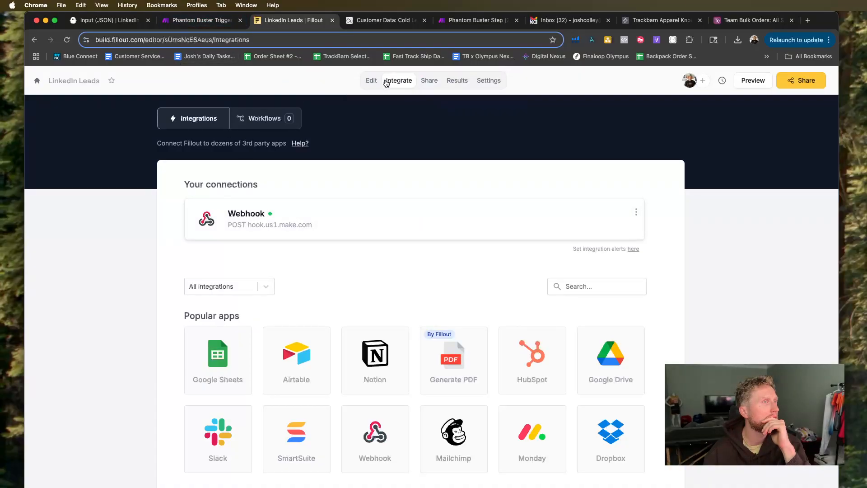
Submit the LinkedIn Leads form preview with "test" in its fields and check the Make scenario for the incoming data.
left_click(749, 85)
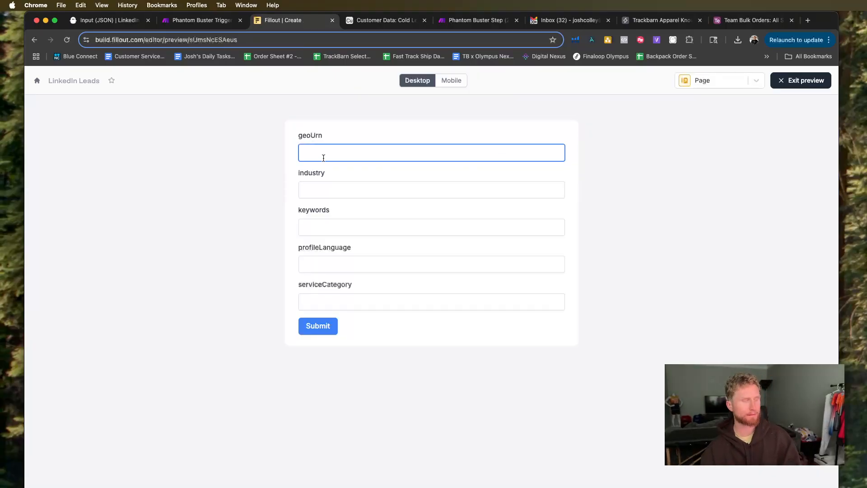
type("test")
left_click(322, 192)
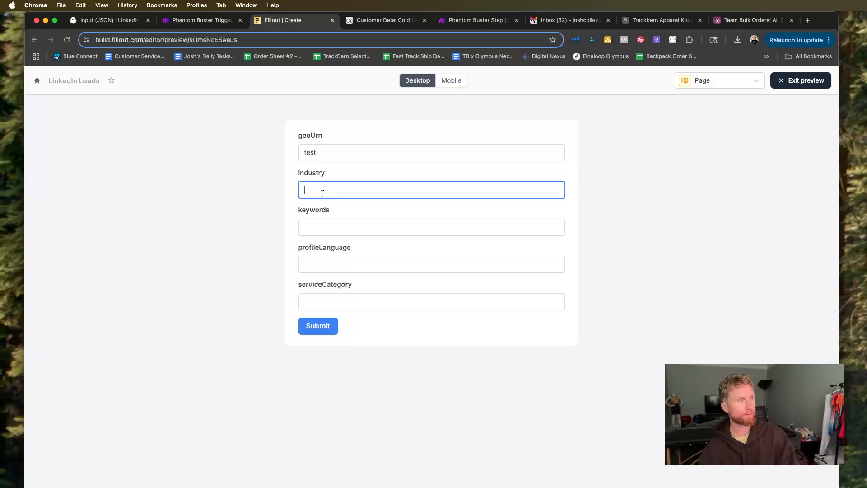
type("test")
left_click(337, 220)
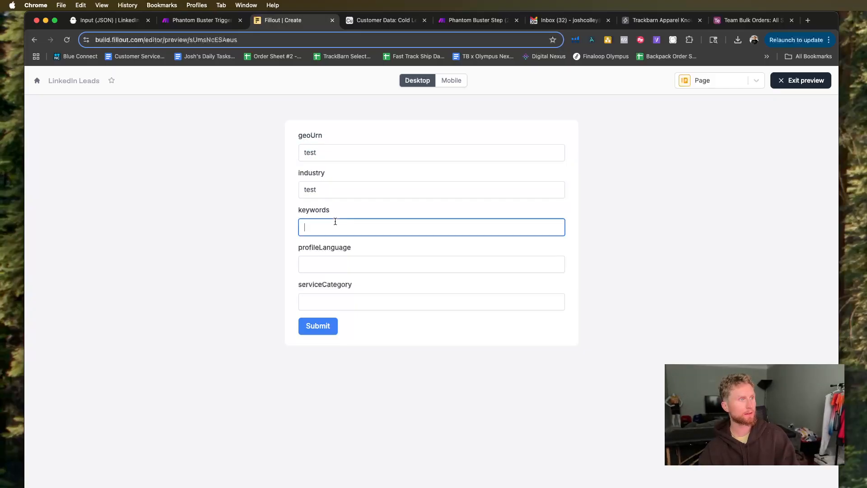
left_click(329, 268)
type("test")
left_click(325, 304)
type("test")
left_click(320, 325)
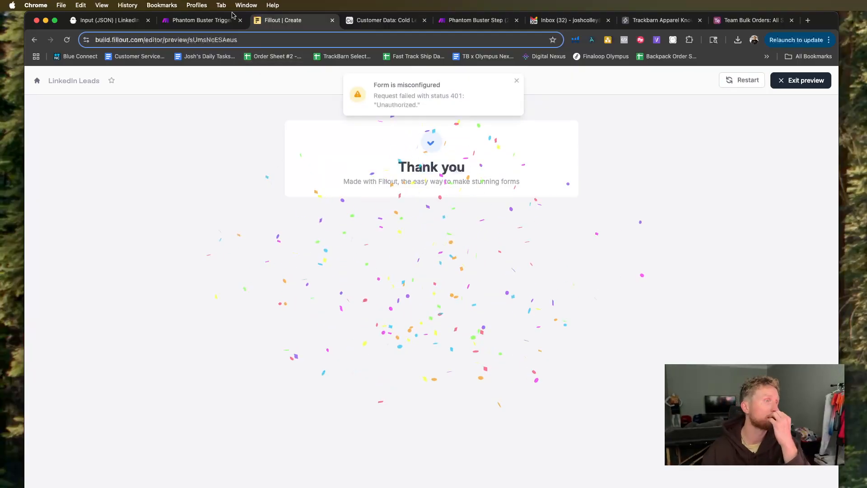
left_click(199, 22)
left_click(280, 21)
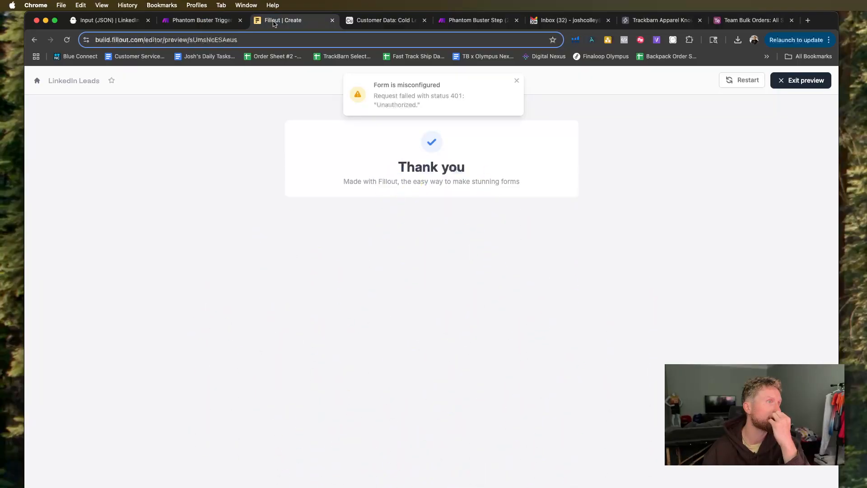
Exit the form preview and delete the existing Webhook connection from the form's integrations.
left_click(516, 80)
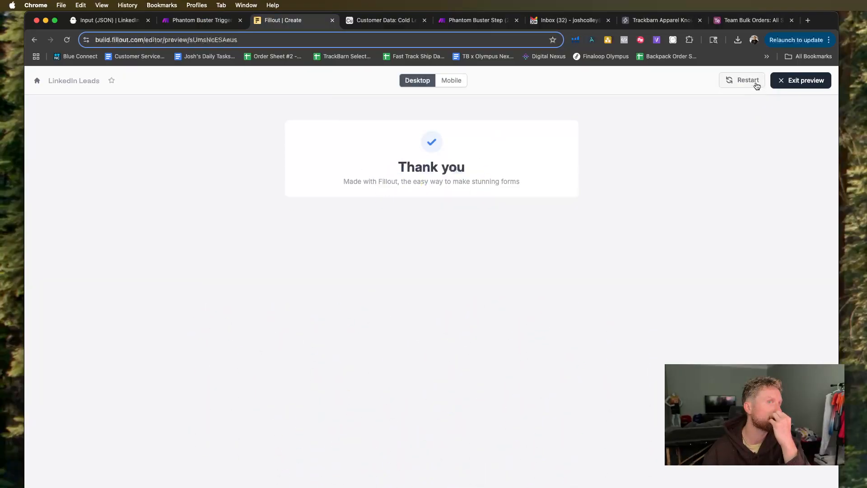
left_click(802, 80)
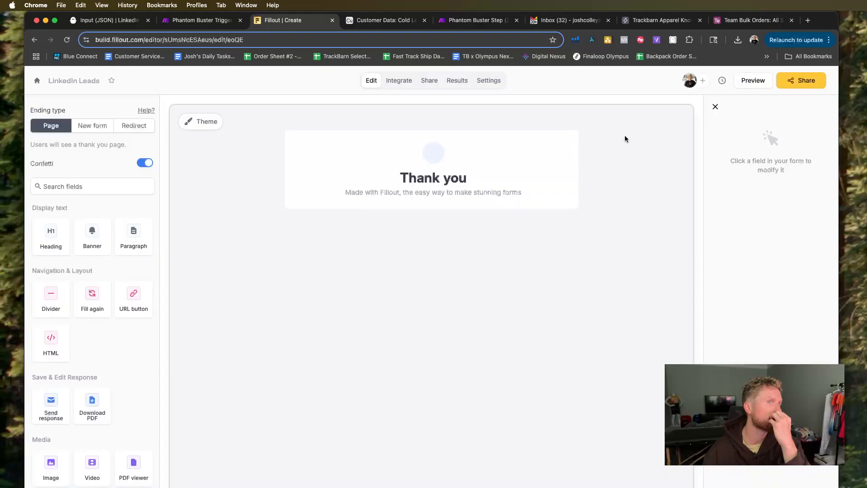
left_click(399, 83)
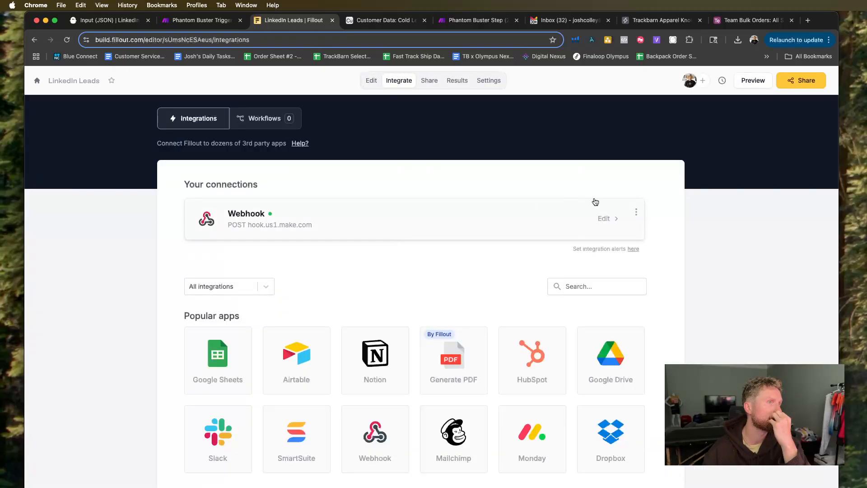
left_click(637, 212)
left_click(719, 176)
Add a new Webhook integration to the LinkedIn Leads form, paste the Make webhook address as its URL and test it.
left_click(380, 342)
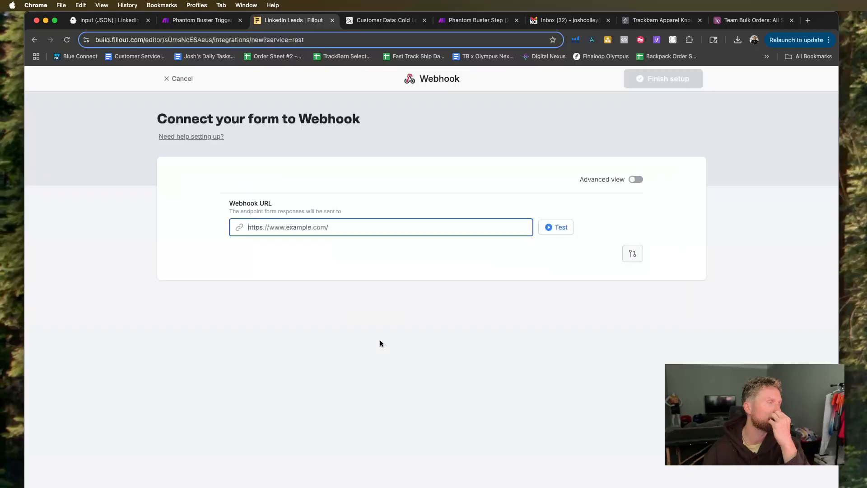
right_click(357, 229)
left_click(383, 307)
left_click(559, 228)
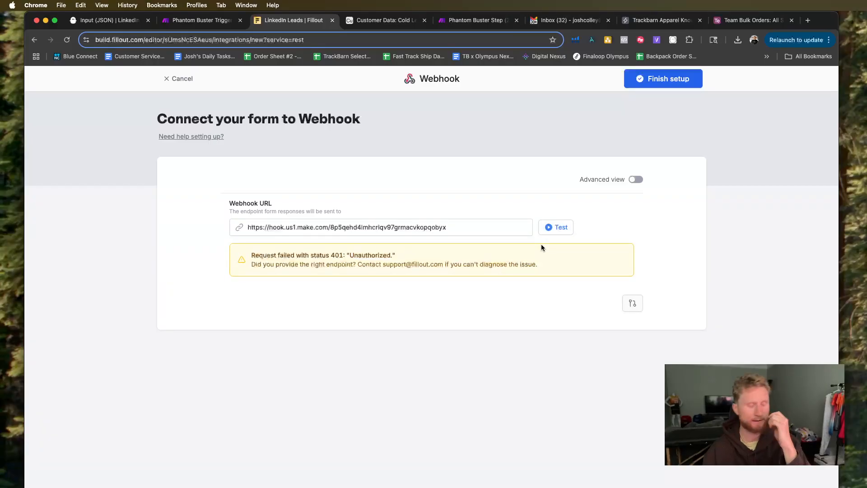
Capture a screenshot of the Fillout webhook connection area with its URL and test result.
key("super+shift+4")
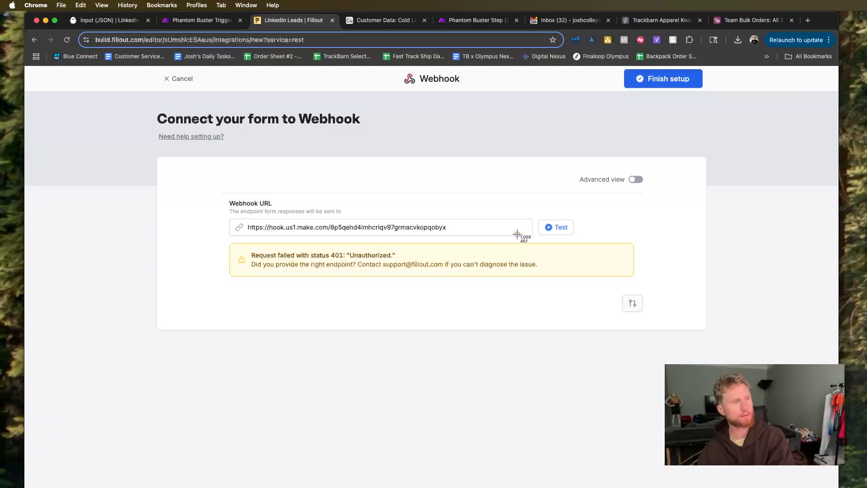
left_click_drag(148, 114, 716, 350)
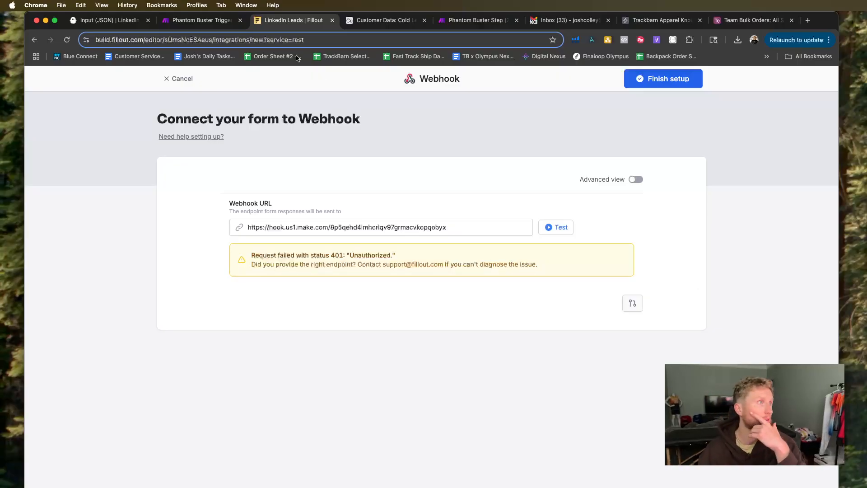
Start redetermining the data structure of the Phantom 1.2 webhook in Make and copy its address.
left_click(201, 20)
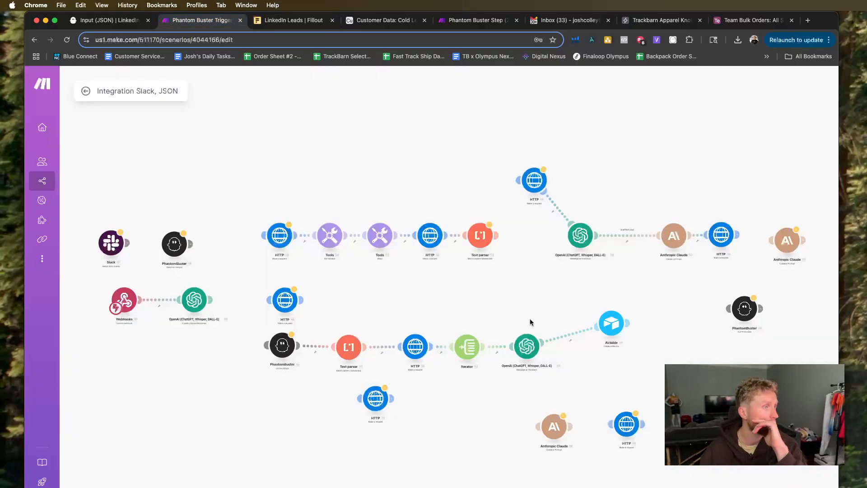
left_click(113, 306)
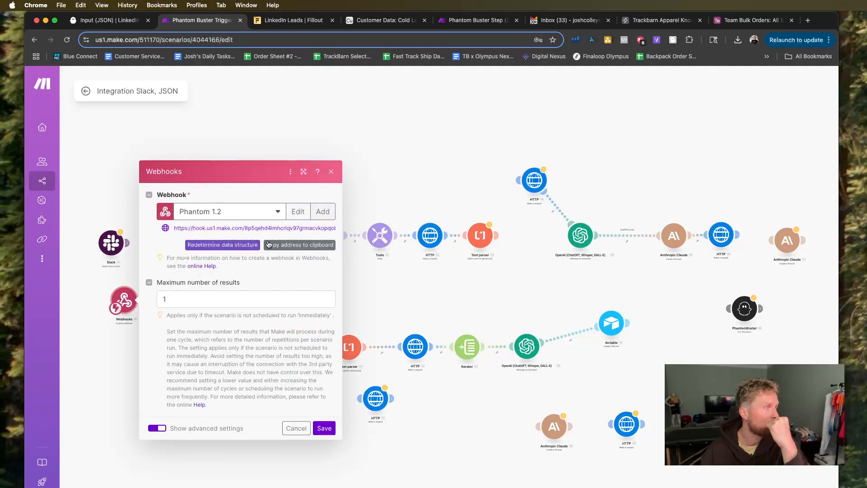
left_click(251, 244)
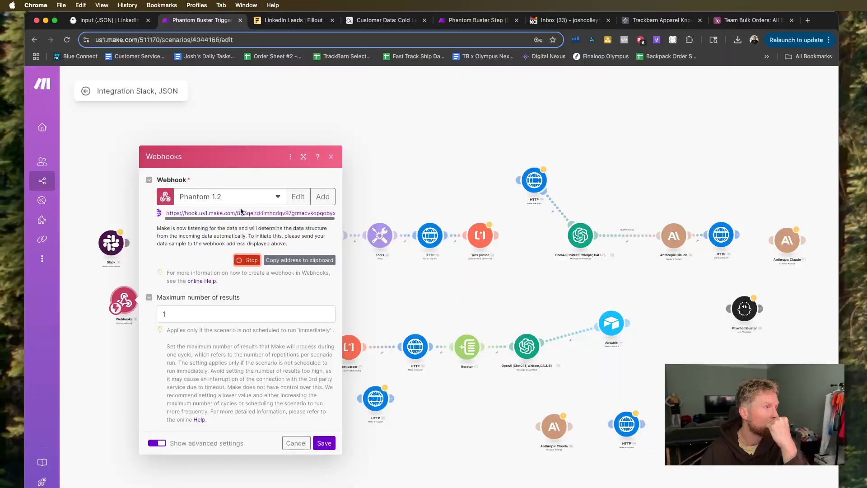
left_click(300, 260)
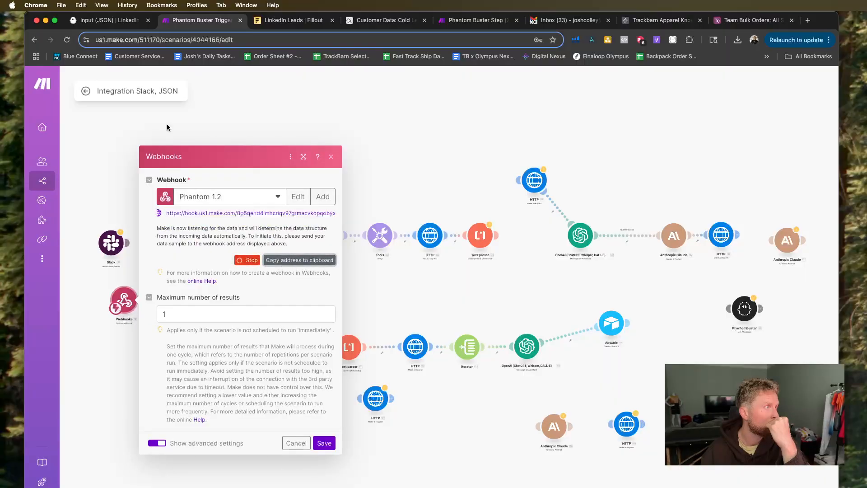
Replace the webhook URL in the Fillout integration with the copied Make address and test it again.
left_click(275, 28)
left_click(460, 226)
key("super+a")
key("super+a")
left_click(548, 227)
left_click(548, 227)
Remove the API key authentication entry from the Phantom 1.2 webhook in Make, then save the webhook and its module.
left_click(183, 21)
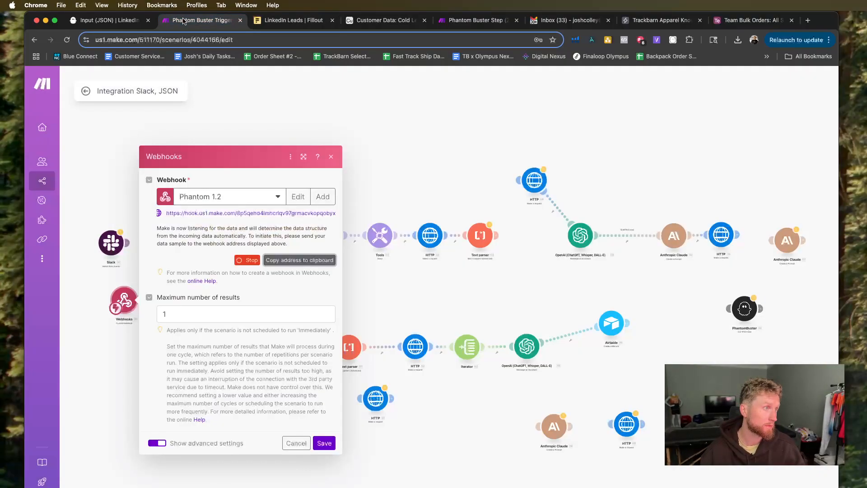
left_click(298, 197)
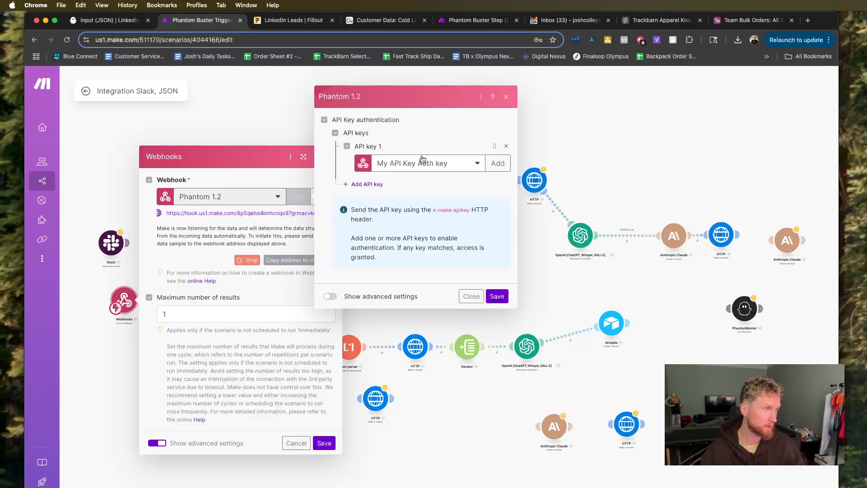
left_click(506, 146)
left_click(497, 294)
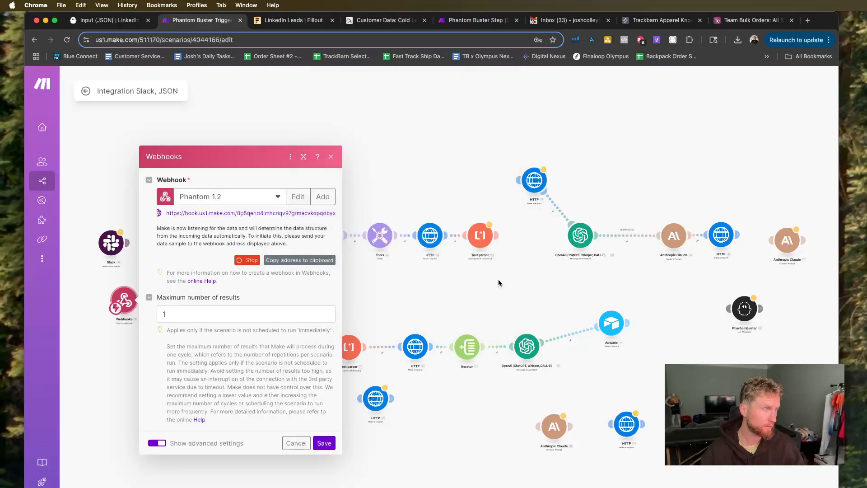
left_click(328, 446)
Redetermine the Phantom 1.2 webhook's data structure using a test request from Fillout, then save the Webhooks module in Make.
left_click(123, 300)
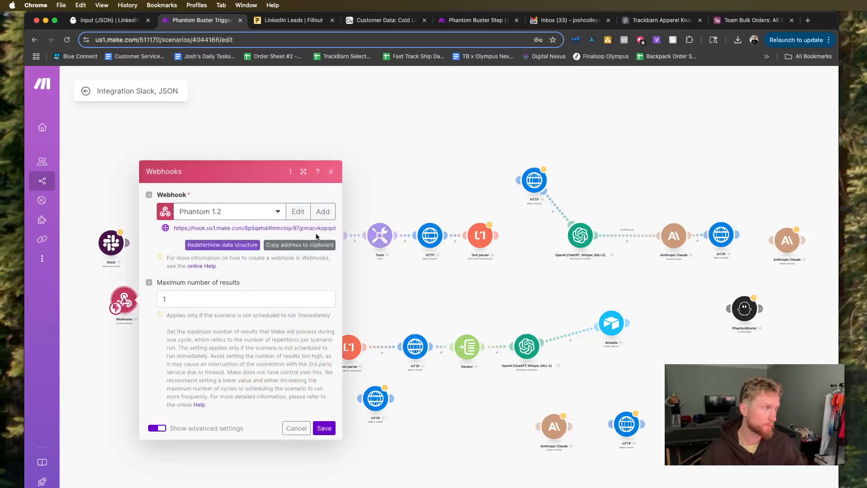
left_click(246, 245)
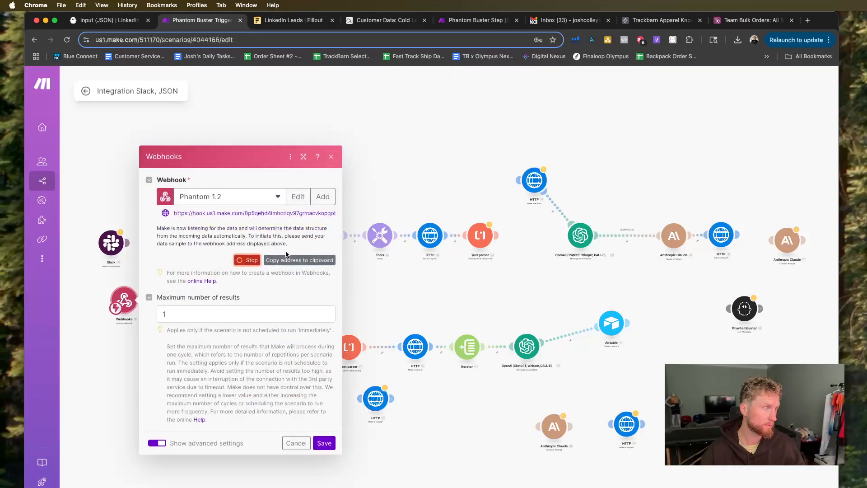
left_click(292, 19)
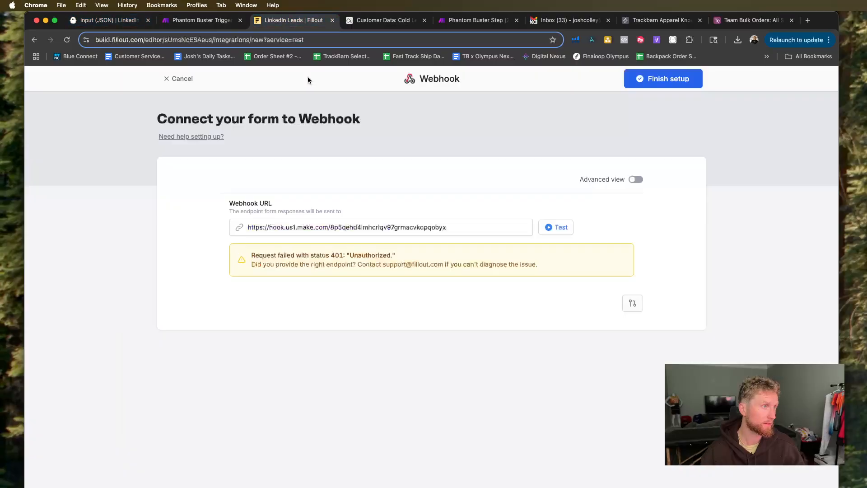
left_click_drag(448, 227, 212, 209)
left_click(290, 228)
left_click(563, 232)
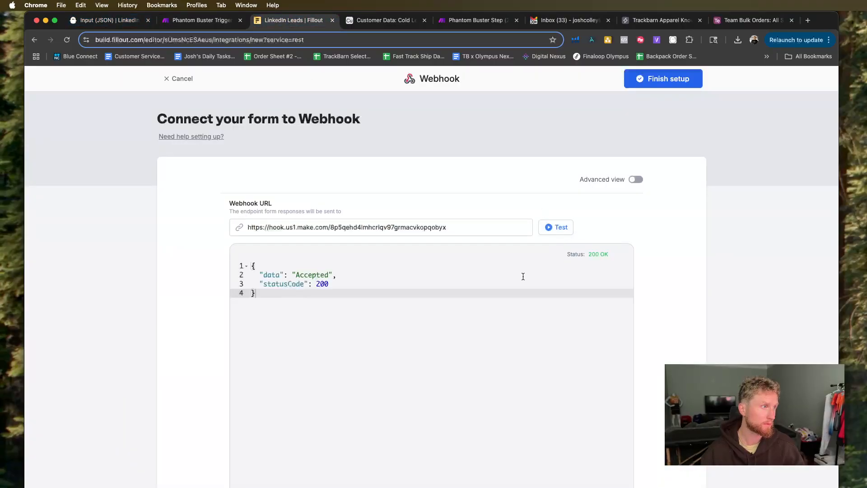
left_click(201, 20)
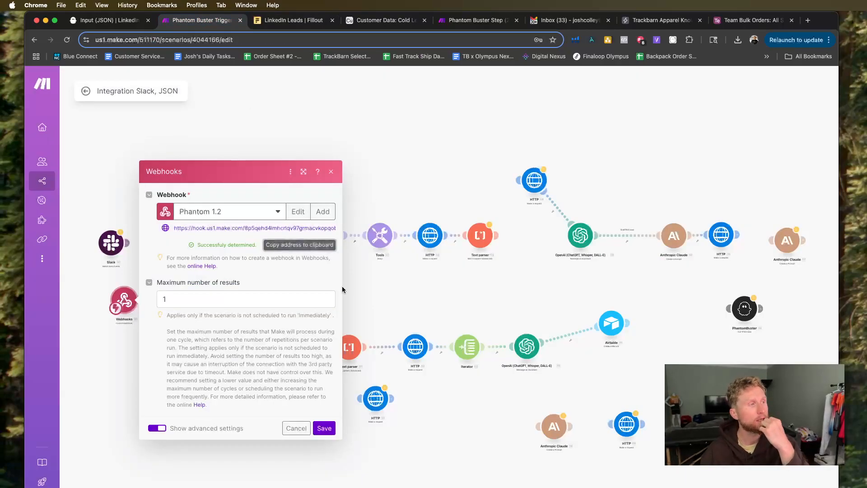
left_click(325, 428)
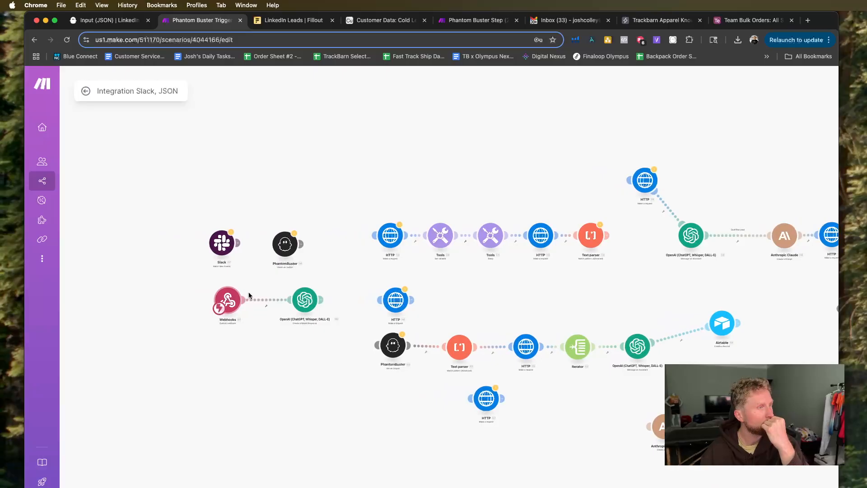
Finish the Webhook integration setup in Fillout and publish the LinkedIn Leads form.
left_click(274, 21)
left_click(660, 78)
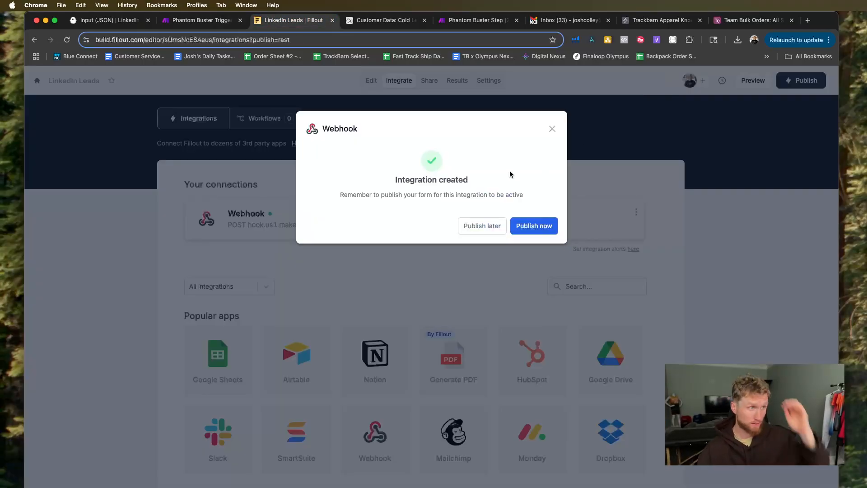
left_click(527, 227)
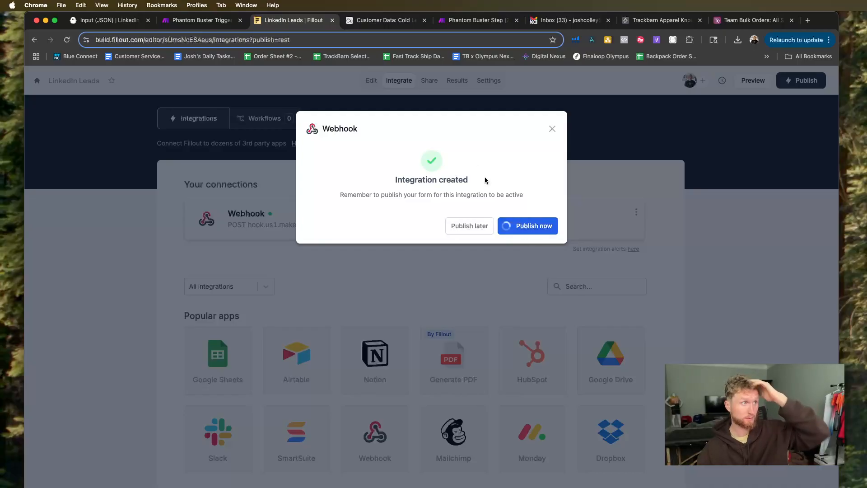
Preview the LinkedIn Leads form, then review the Webhooks module's settings in Make.
left_click(752, 81)
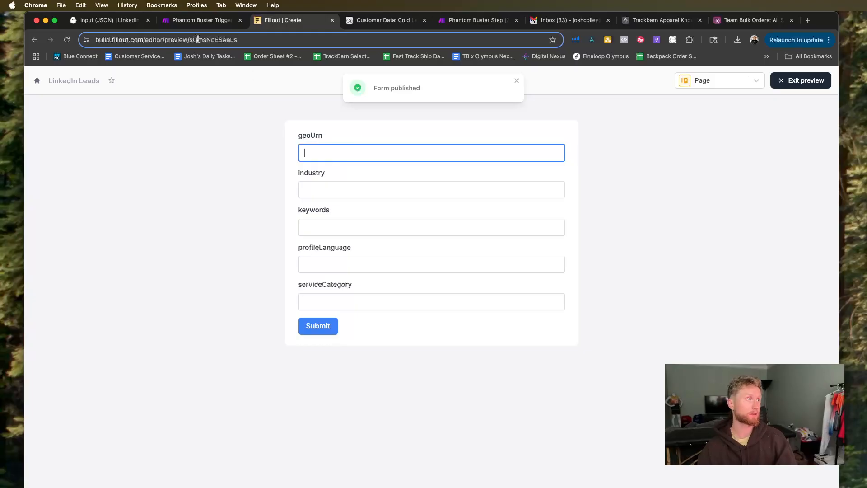
left_click(199, 20)
left_click(305, 300)
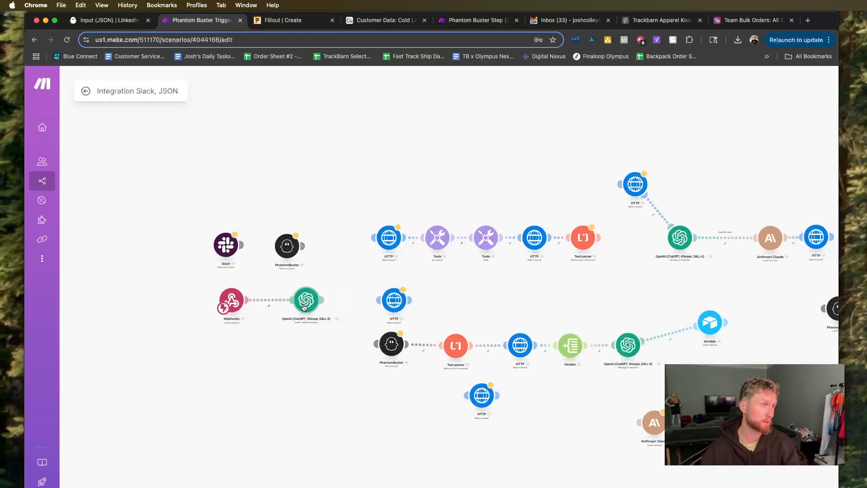
left_click(232, 300)
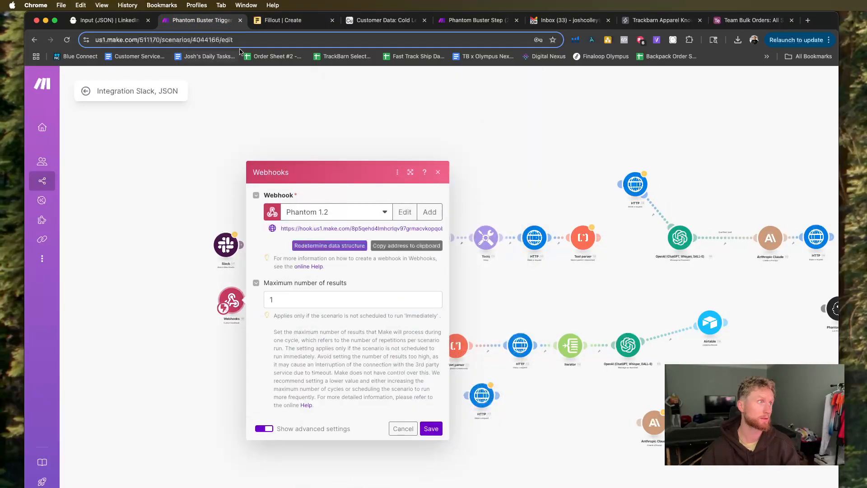
Return to Fillout, leave the form preview, and delete the geoUrn field from the LinkedIn Leads form.
left_click(283, 20)
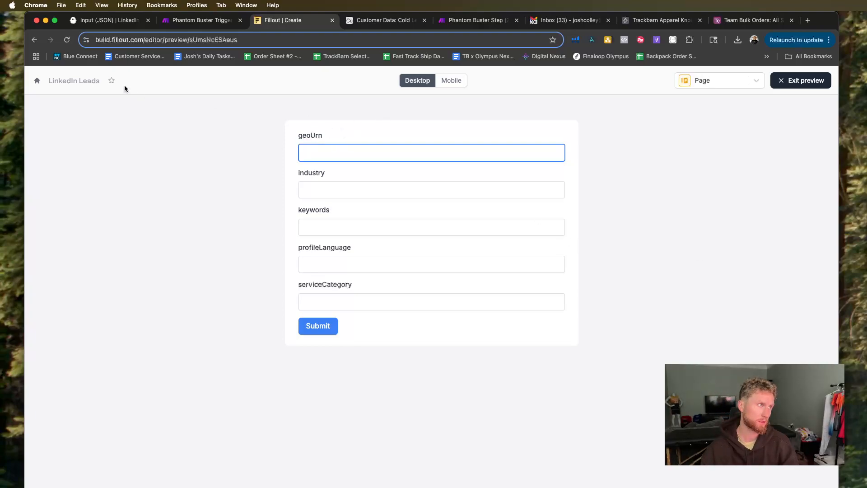
left_click(777, 78)
left_click(352, 147)
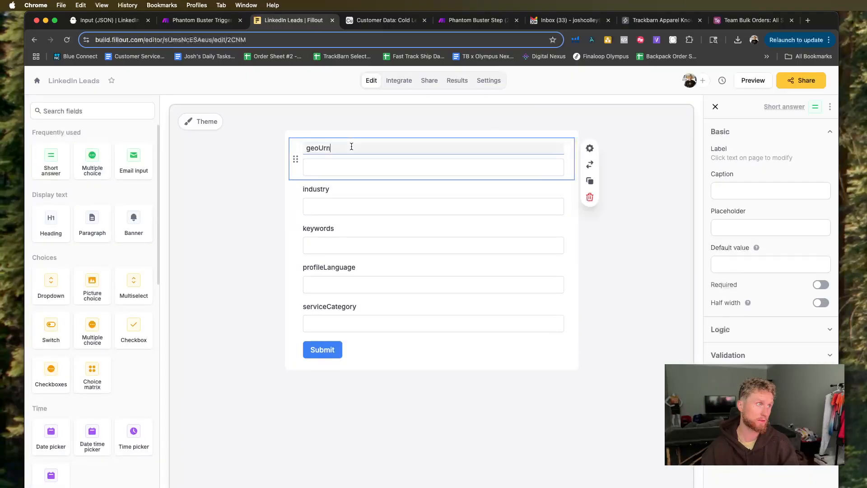
left_click(590, 197)
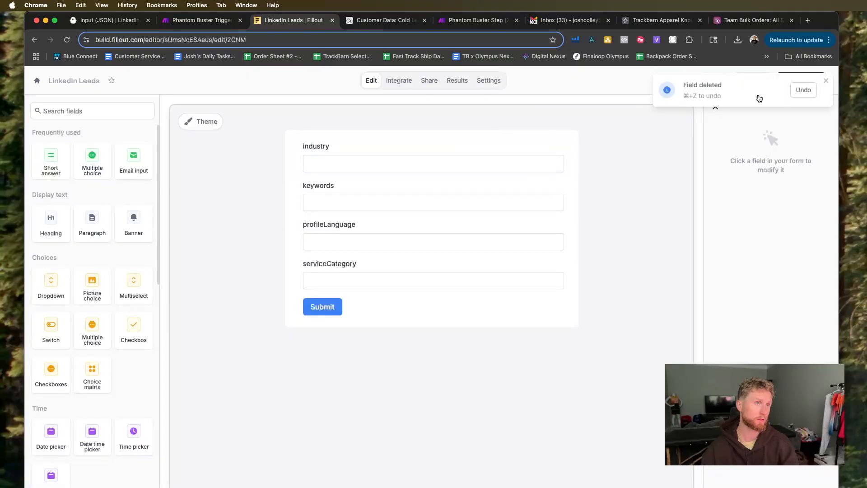
left_click(826, 81)
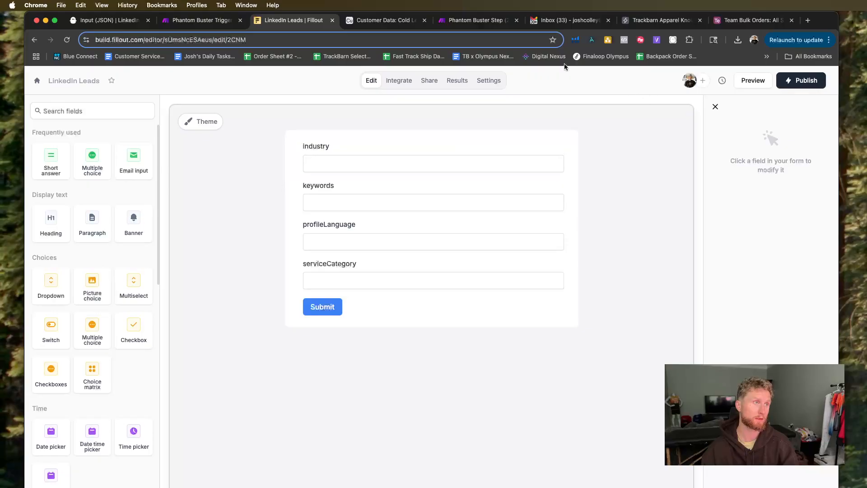
Unlink the Webhooks module from the OpenAI module in Make and run the webhook on its own.
left_click(190, 25)
left_click(215, 290)
right_click(267, 298)
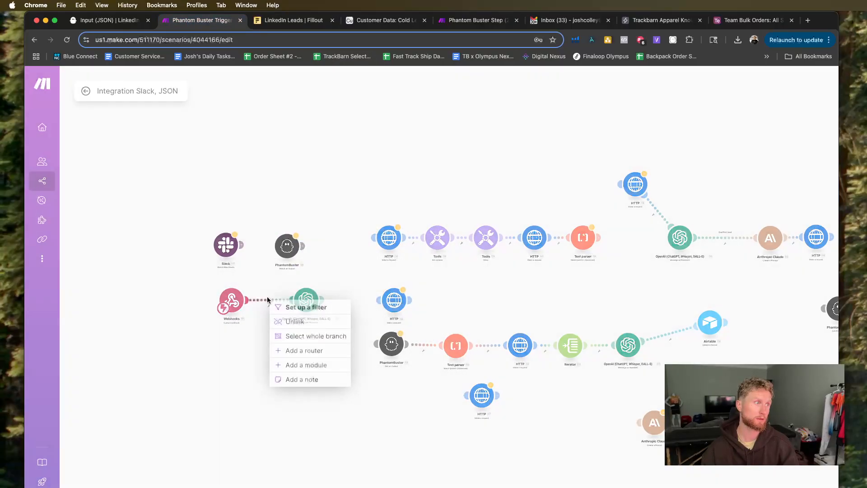
left_click(294, 321)
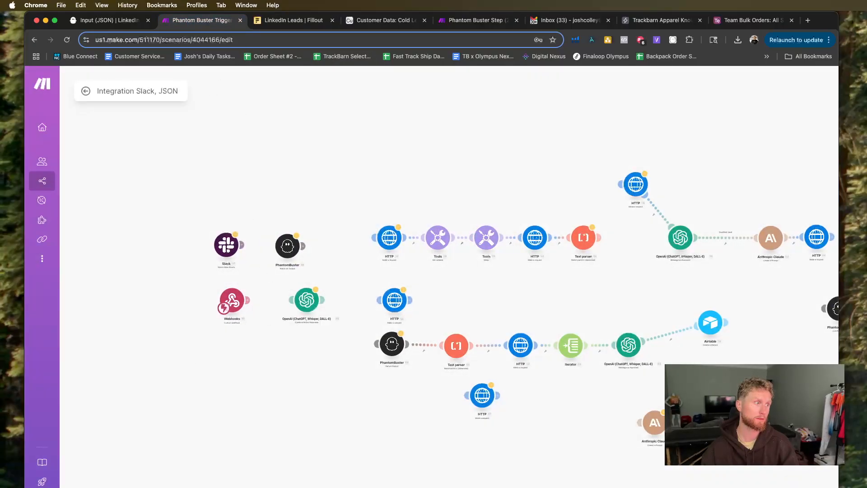
scroll(226, 299, "down", 3)
In the Fillout editor, try entering Youth Baseball in the industry field, then replace it with Sports.
left_click(293, 20)
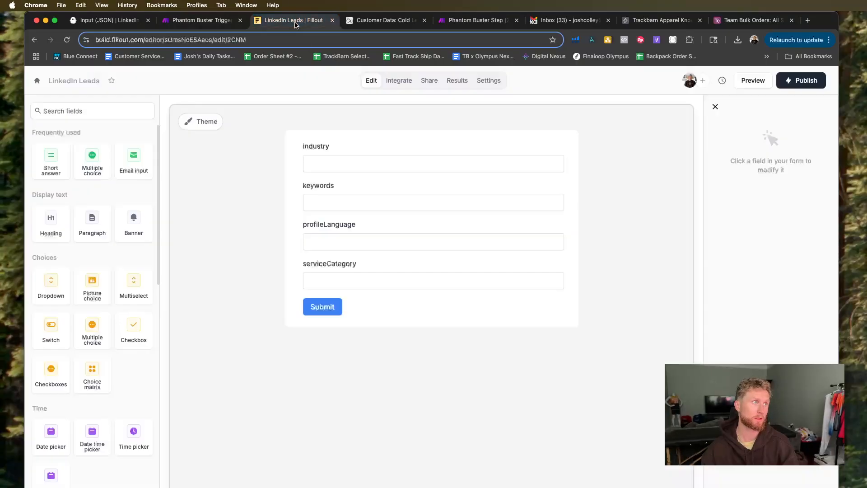
left_click(321, 165)
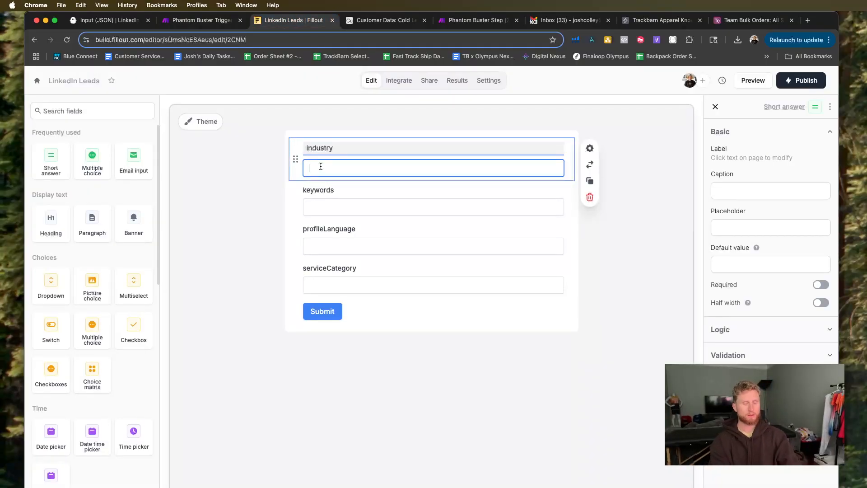
type("Youth")
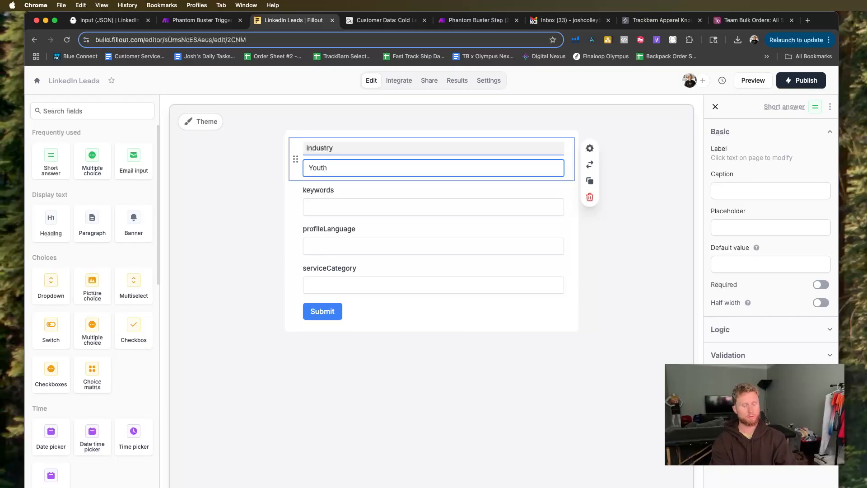
type(" Baseball")
left_click(346, 207)
left_click(378, 163)
left_click_drag(290, 162, 363, 163)
type("Sports")
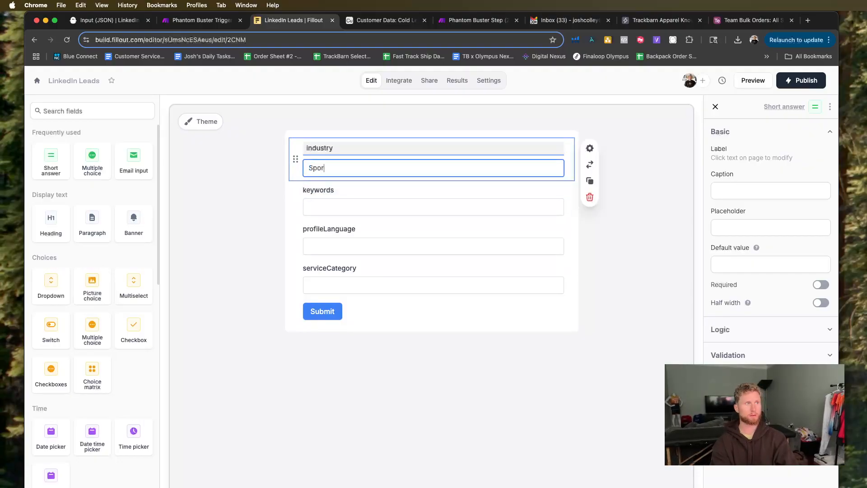
Try to enter keywords Youth Baseball, profileLanguage English and serviceCategory Coaching in the form editor, then submit.
left_click(355, 201)
type("Youth Baseball")
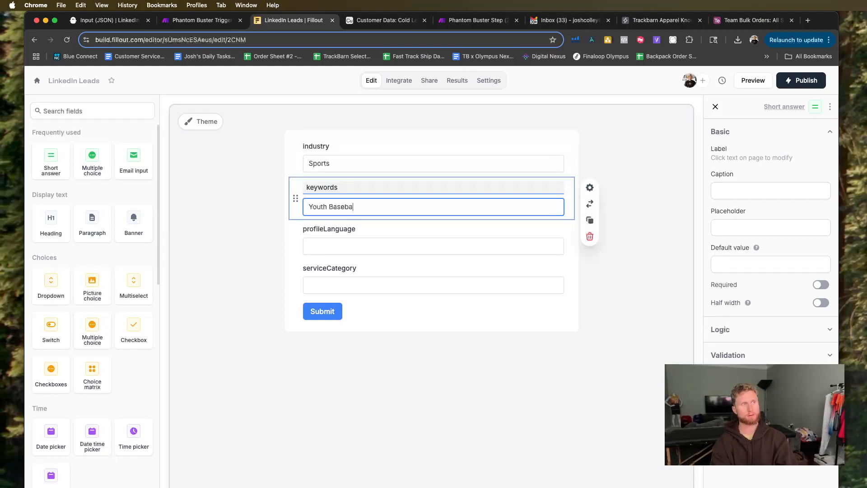
left_click(351, 246)
type("English")
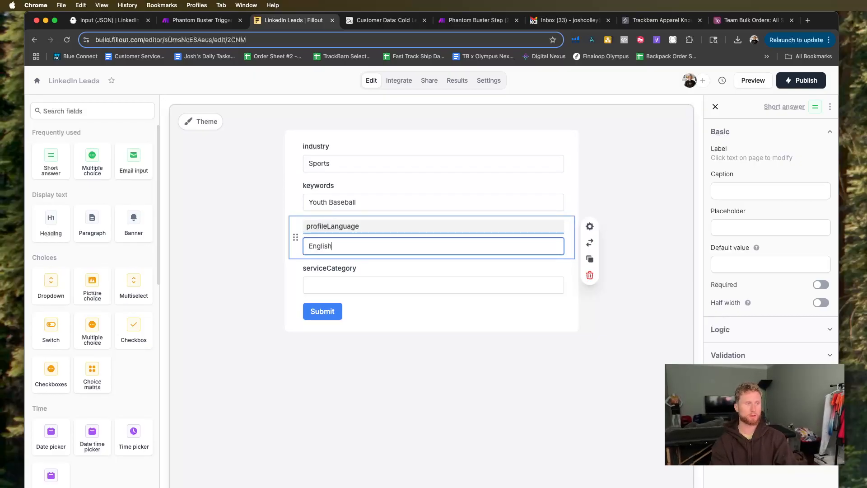
left_click(346, 287)
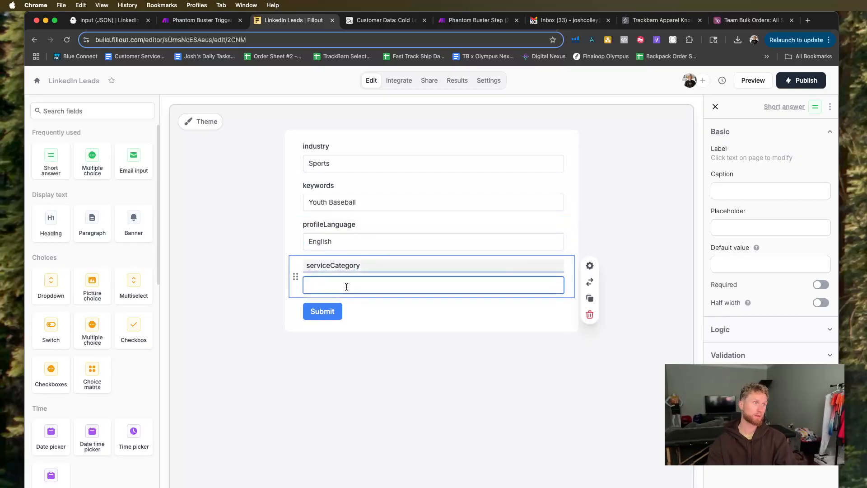
type("Coaching")
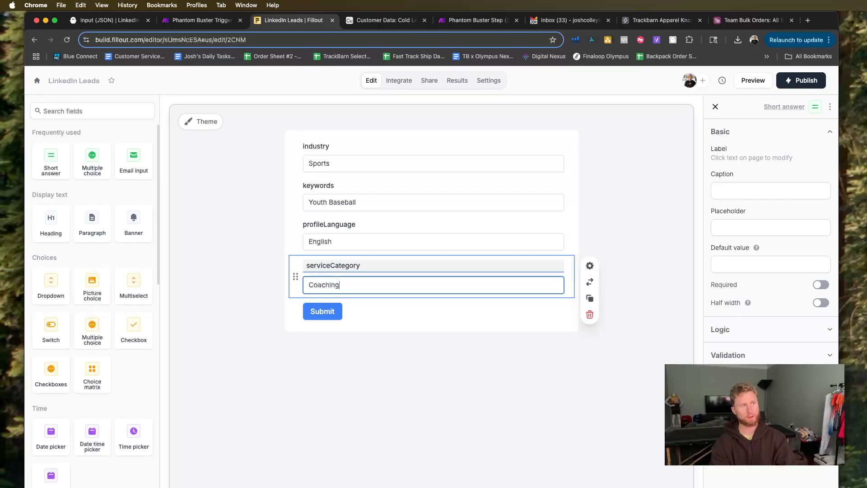
left_click(328, 311)
left_click(333, 310)
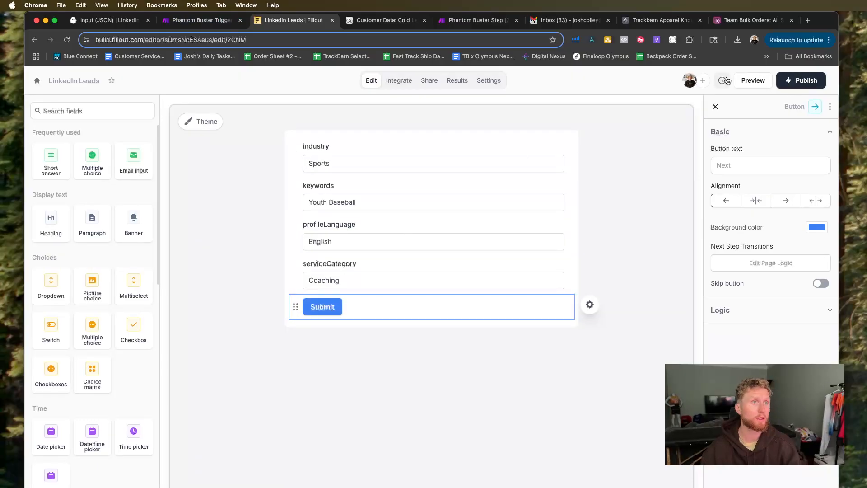
Preview the form and enter Sports for industry and Youth Baseball for keywords.
left_click(744, 82)
type("Sports")
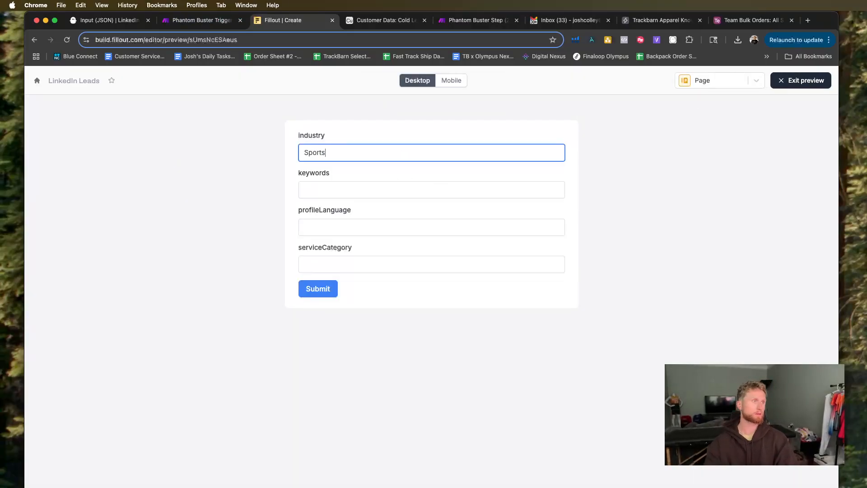
left_click(378, 188)
type("Yo")
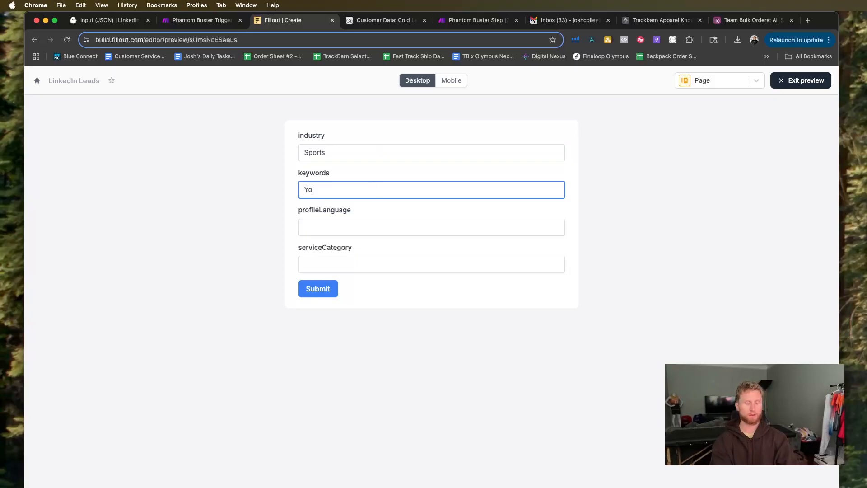
type("uth Baseball")
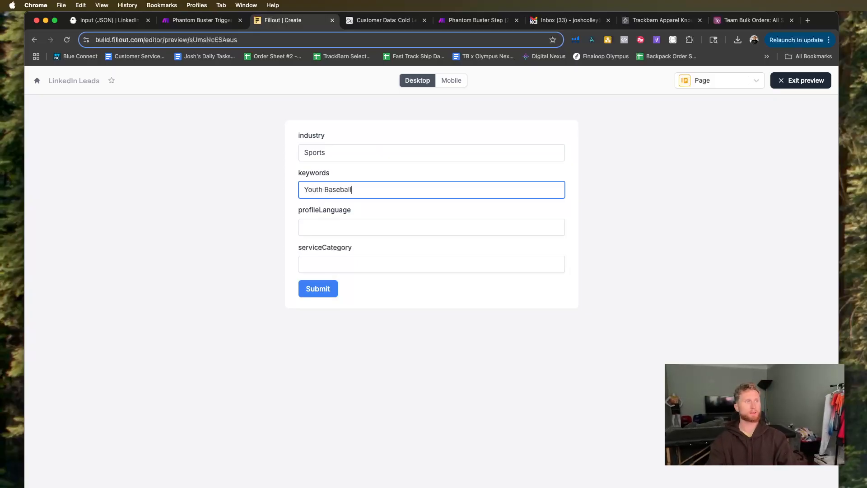
Enter English for profileLanguage and Coaching for serviceCategory, then submit the previewed form.
left_click(361, 233)
type("Enf")
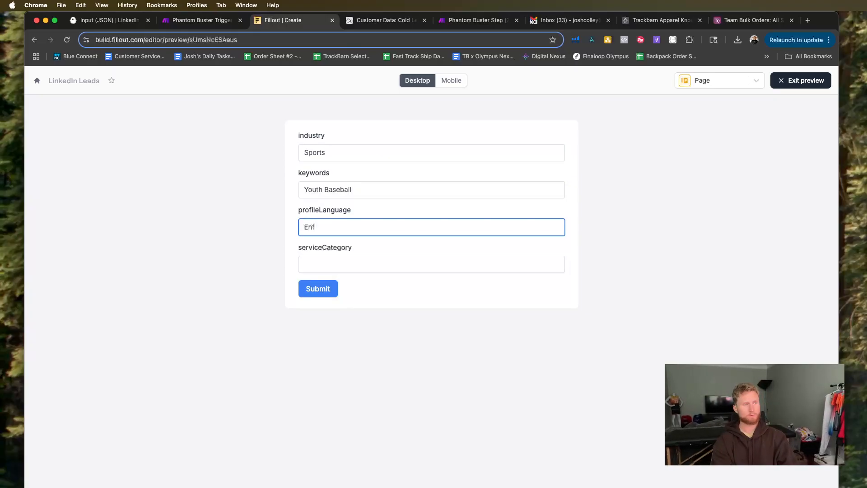
key("BackSpace")
type("glis")
type("h")
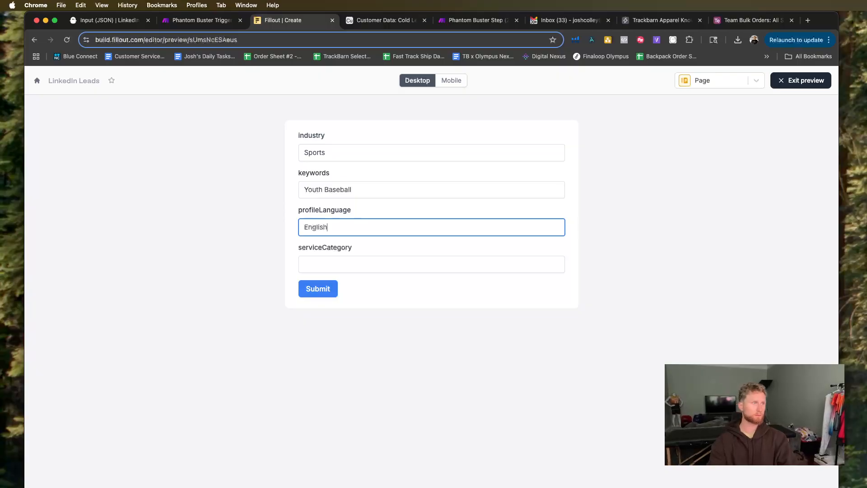
left_click(390, 264)
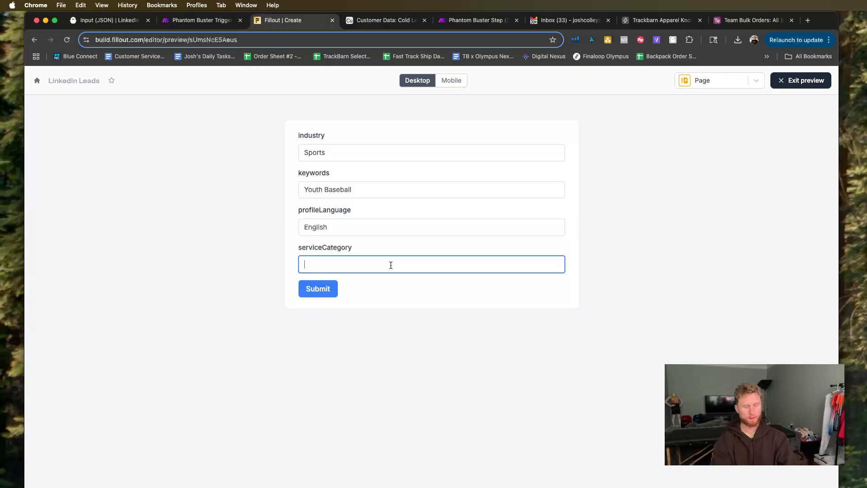
type("Coaching")
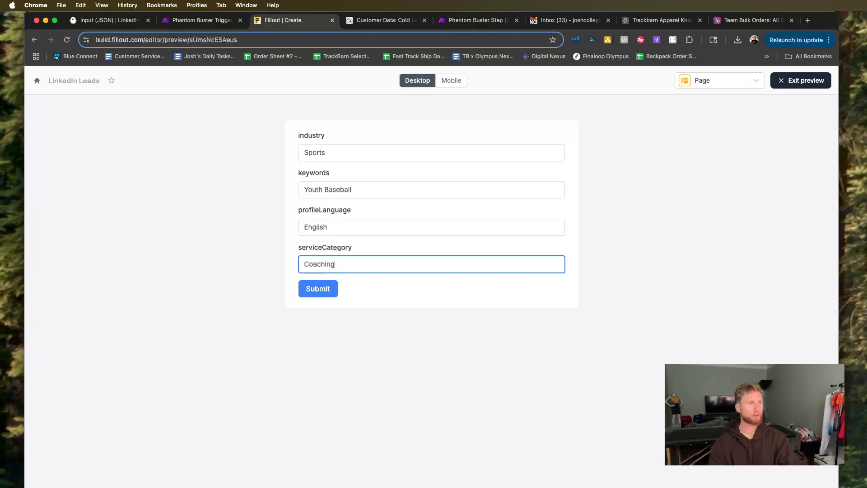
left_click(332, 293)
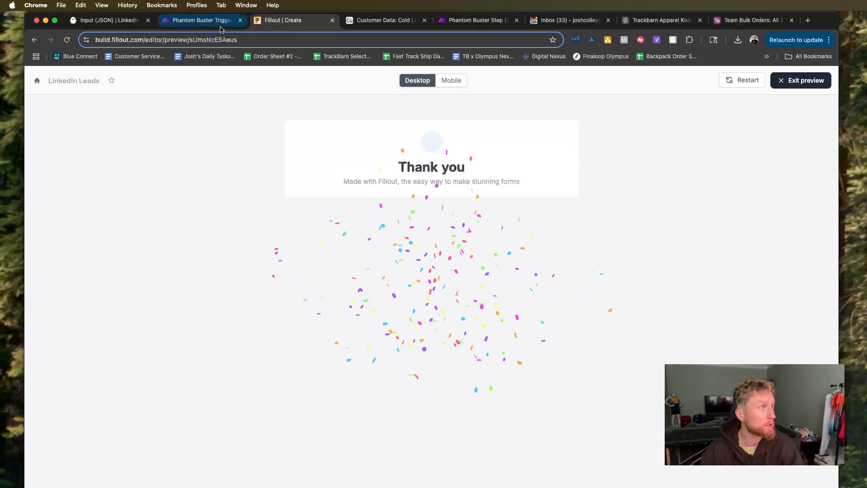
Switch to Make and examine the Webhooks module's output bundle for the submitted form values.
left_click(189, 22)
left_click_drag(93, 348, 260, 347)
scroll(260, 347, "up", 2)
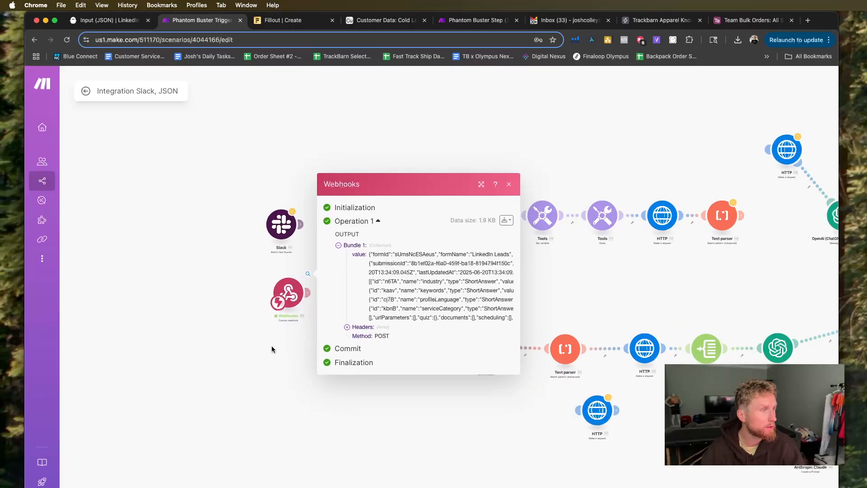
left_click(336, 246)
left_click(339, 291)
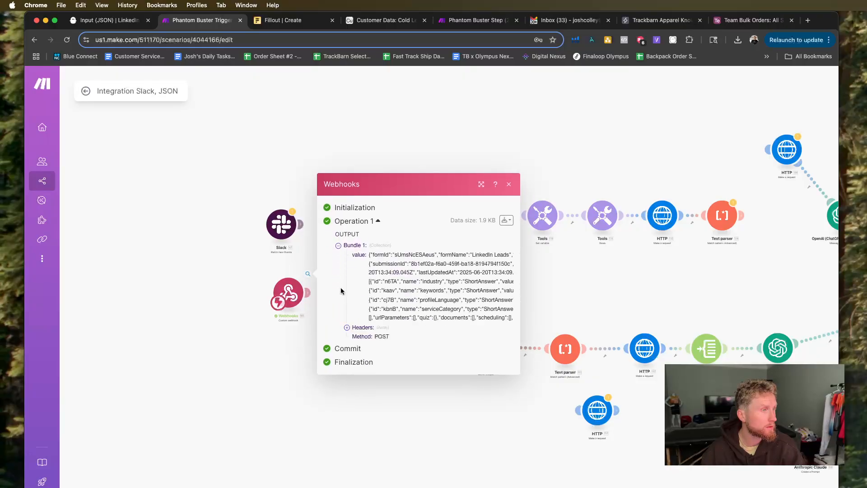
left_click_drag(276, 365, 281, 355)
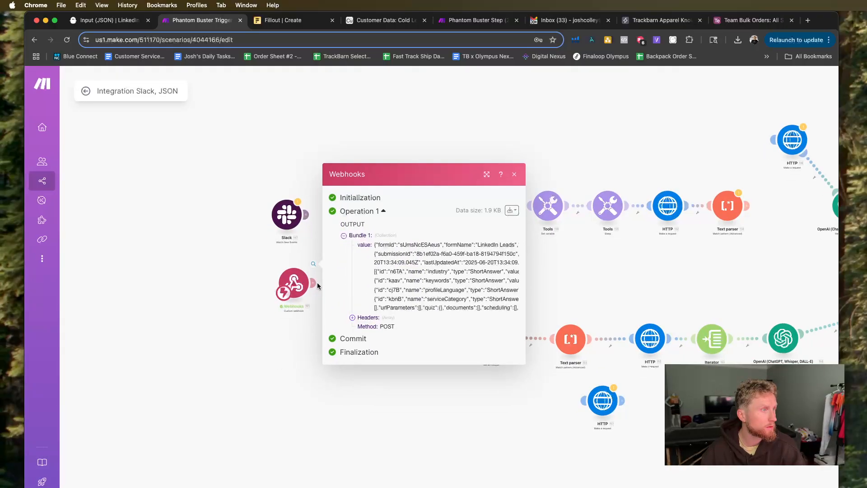
Close the webhook output and reconnect the Webhooks module to the OpenAI module.
left_click(314, 282)
left_click(295, 261)
left_click_drag(367, 282, 300, 285)
Examine which webhook values can be mapped beside the geoUrn parameter in the OpenAI prompt, leaving no mapping in place.
left_click(386, 283)
scroll(505, 365, "down", 2)
scroll(505, 365, "down", 5)
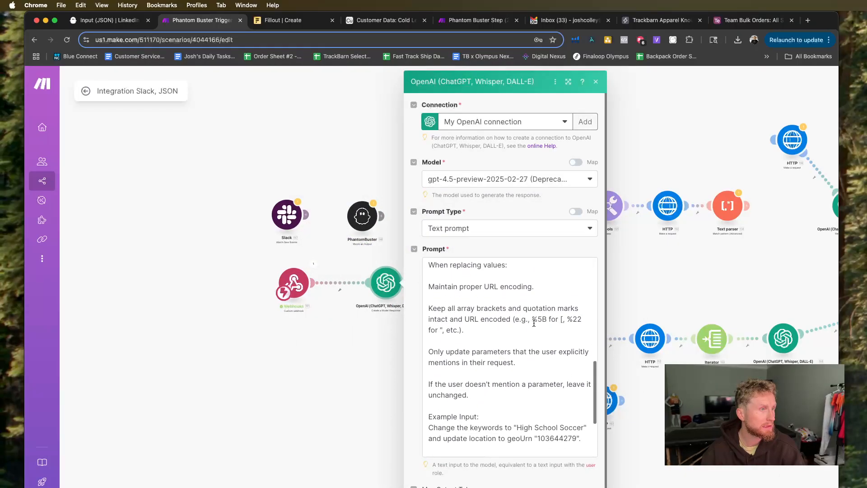
scroll(534, 323, "up", 4)
left_click(550, 304)
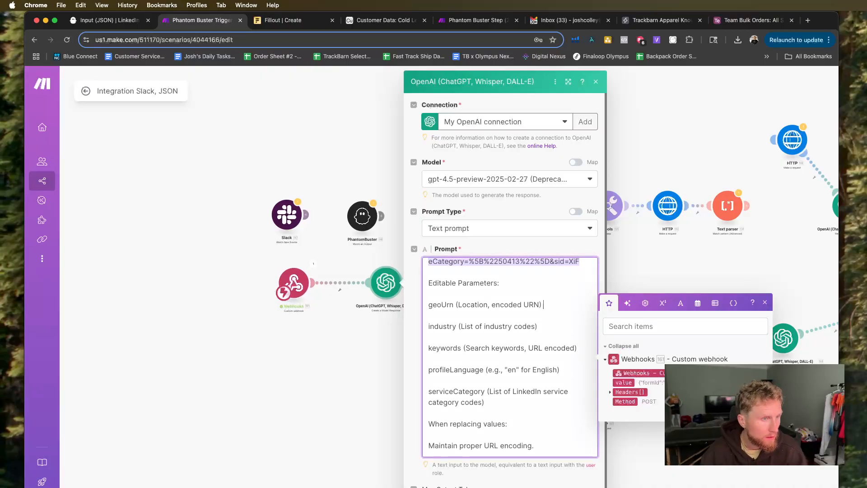
left_click(611, 393)
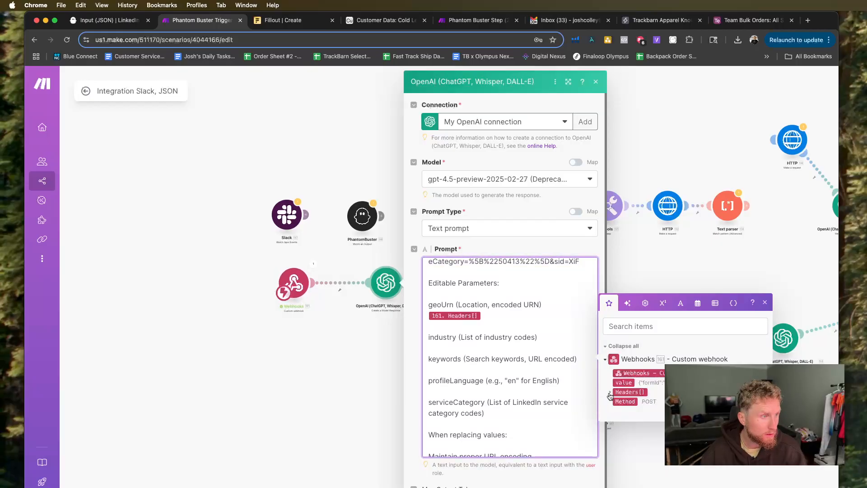
key("BackSpace")
left_click(610, 393)
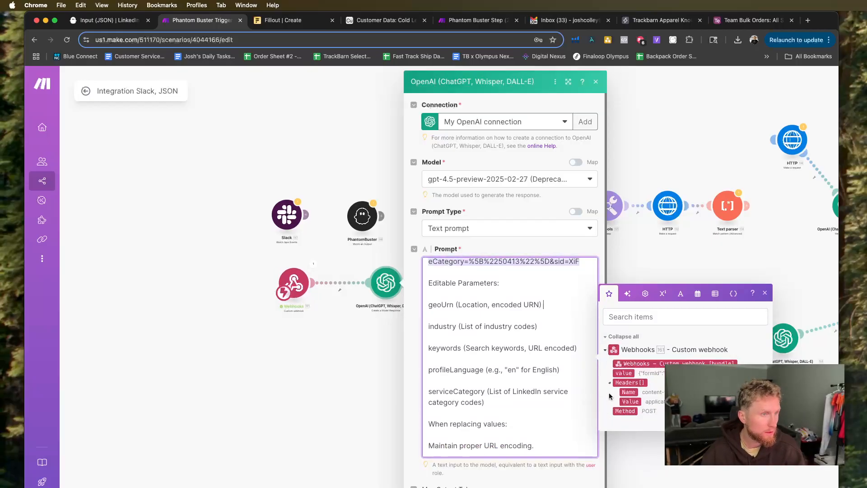
left_click(359, 373)
Make room before the OpenAI module and insert a JSON Parse JSON module between Webhooks and OpenAI.
left_click_drag(387, 284, 419, 285)
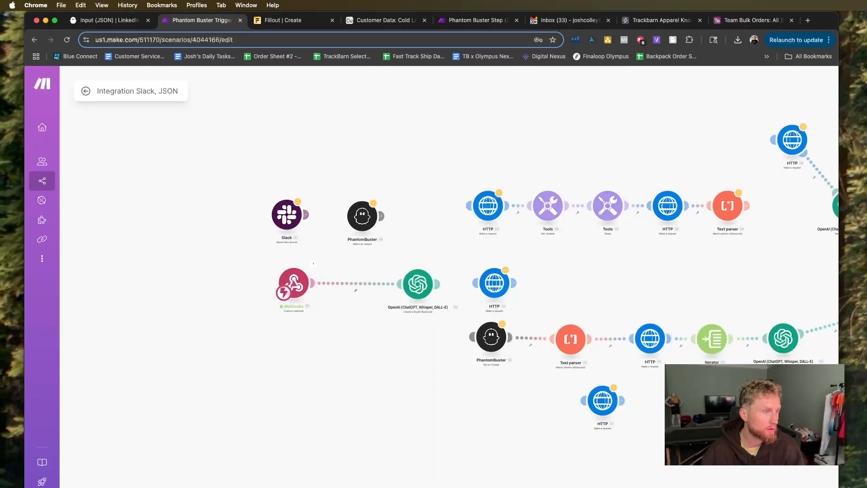
left_click(437, 284)
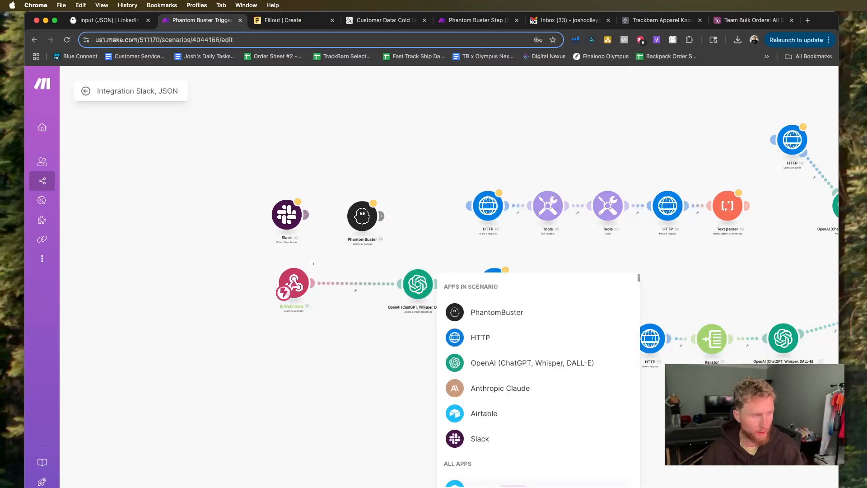
type("json")
left_click(483, 293)
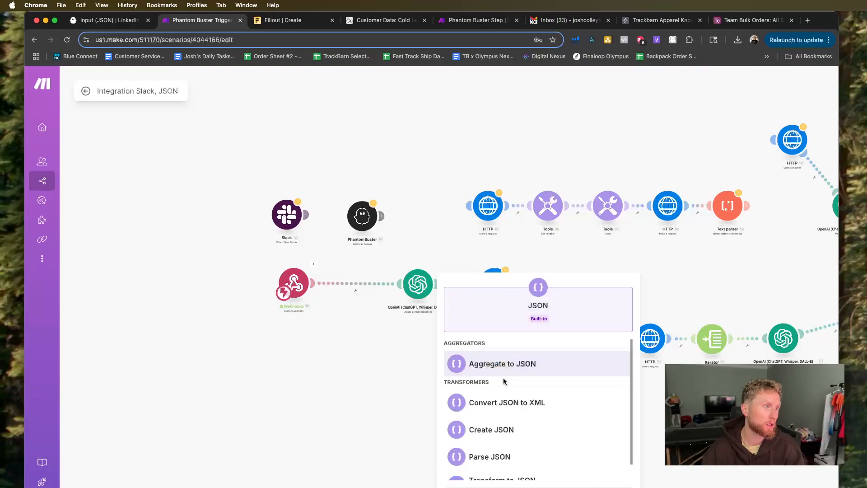
left_click(495, 454)
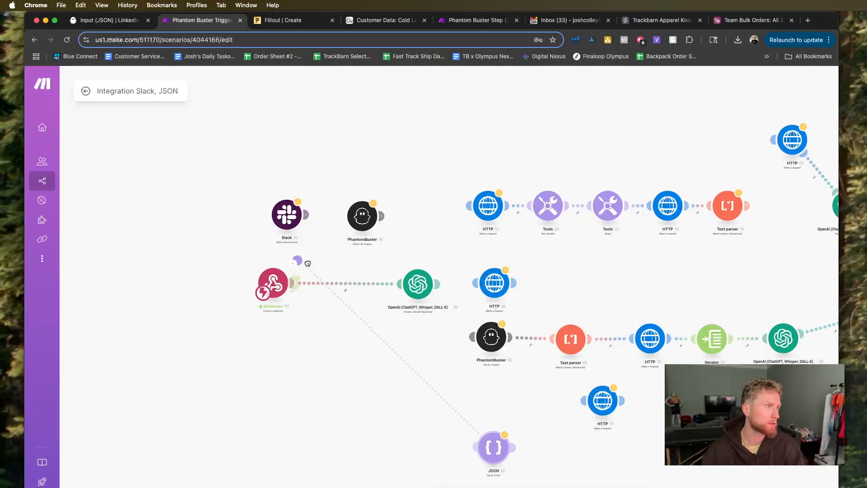
left_click_drag(479, 450, 342, 273)
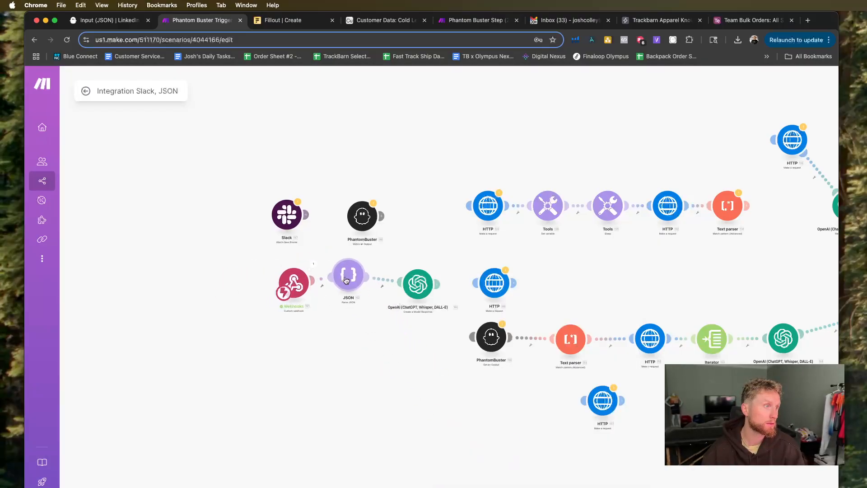
Map the custom webhook's value as the Parse JSON module's JSON string and save the module.
left_click(348, 274)
left_click(588, 339)
left_click(551, 342)
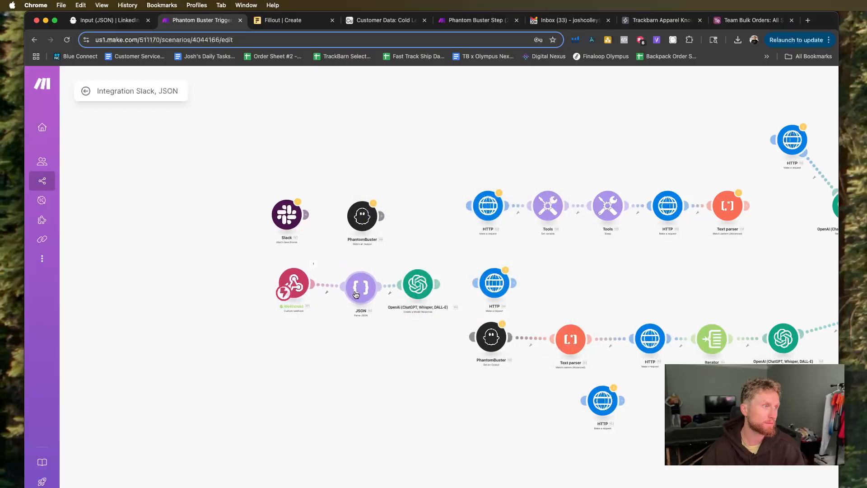
Unlink the OpenAI module from the JSON module and run the scenario once despite the transformer warning.
right_click(386, 285)
left_click(404, 306)
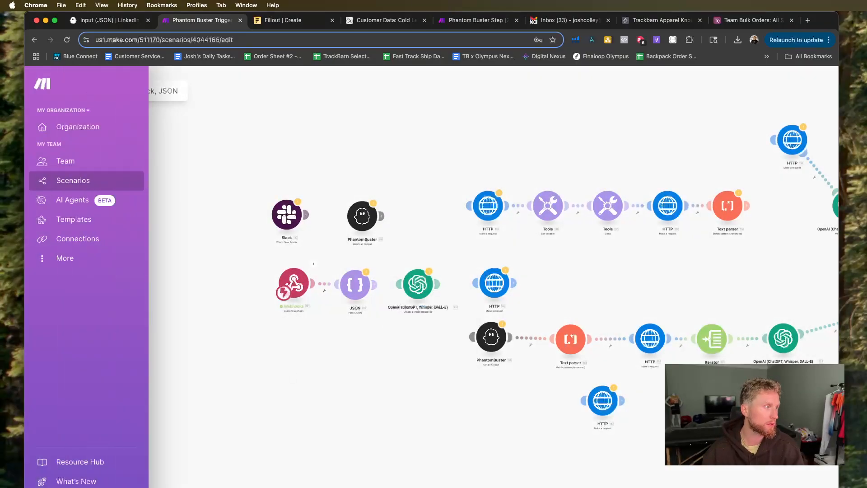
left_click(101, 487)
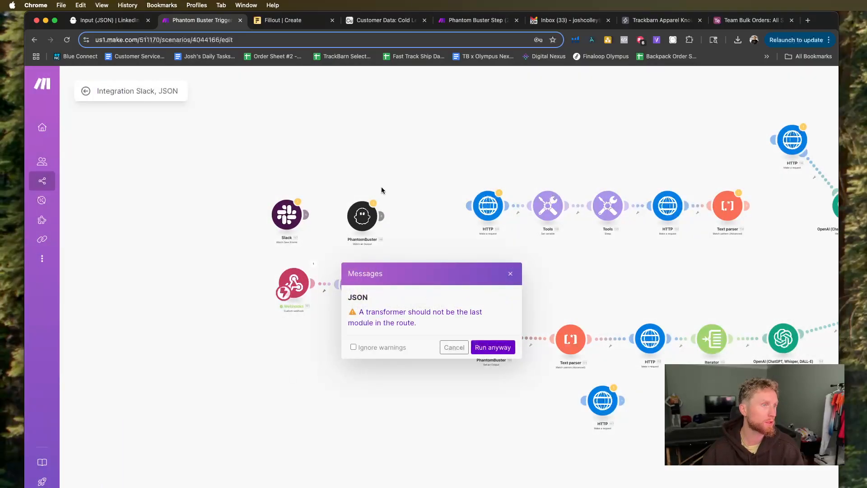
left_click(493, 348)
Switch to Fillout, restart the LinkedIn Leads preview, and enter Sports for industry and Youth Baseball for keywords.
left_click(275, 20)
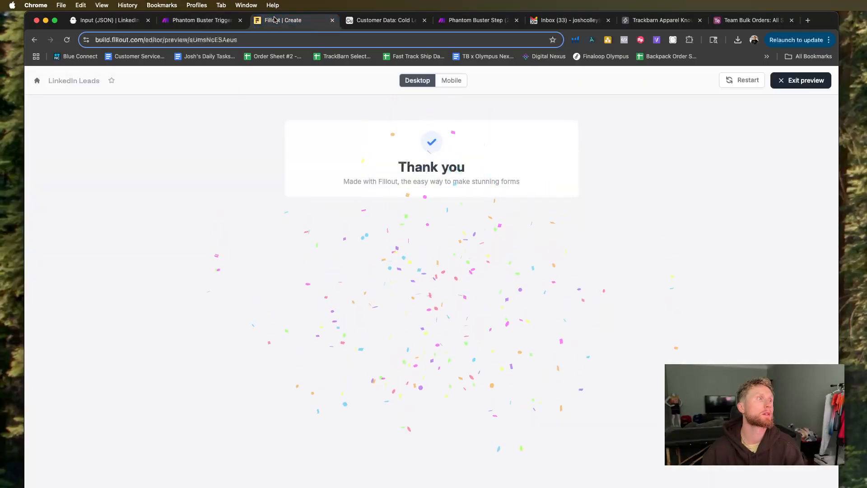
left_click(744, 81)
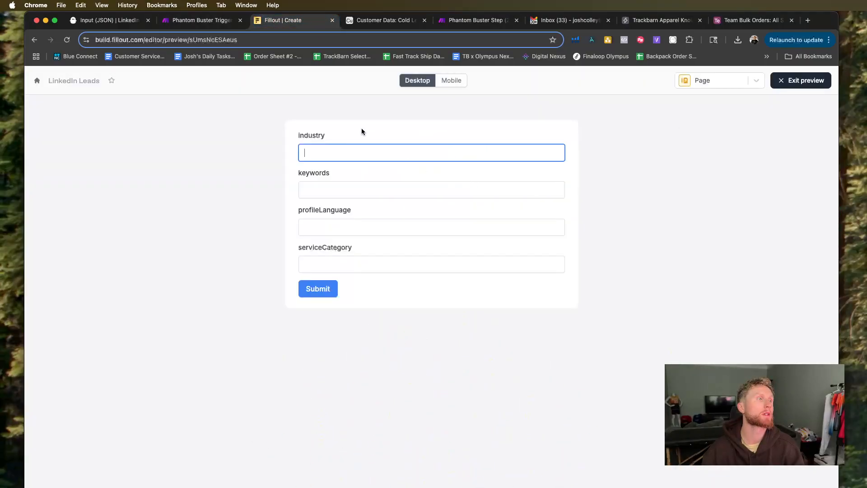
type("Sports")
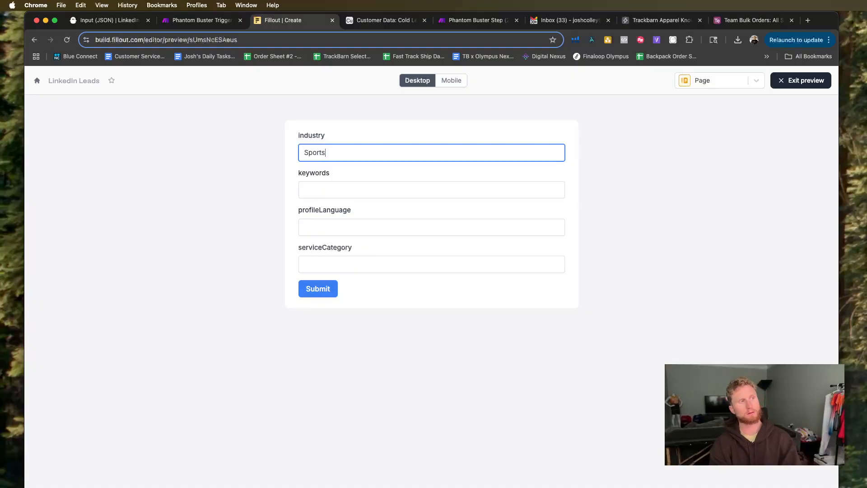
left_click(364, 191)
type("Youth Baseball")
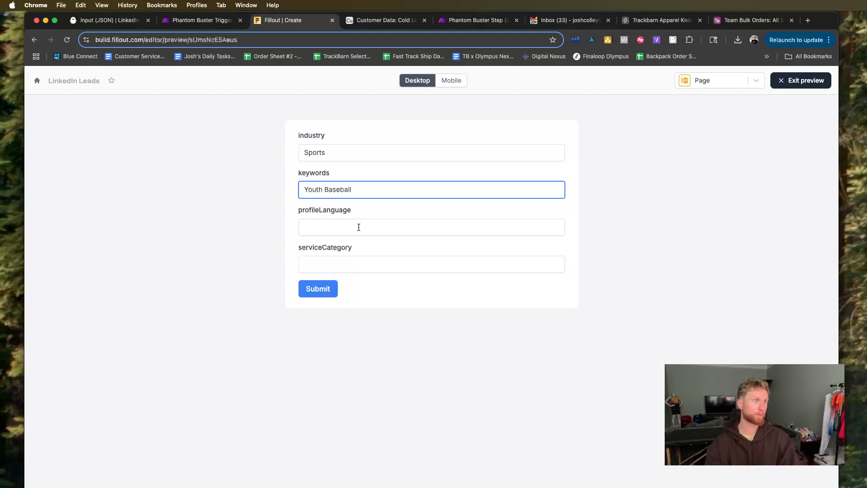
Fill in English as the profileLanguage and Coaching as the serviceCategory, and submit the form.
left_click(359, 227)
type("English")
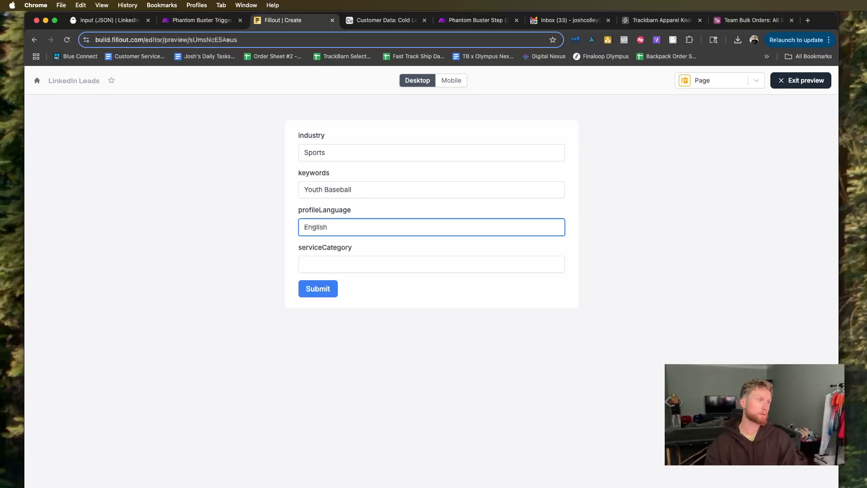
left_click(366, 258)
type("Coaching")
left_click(333, 288)
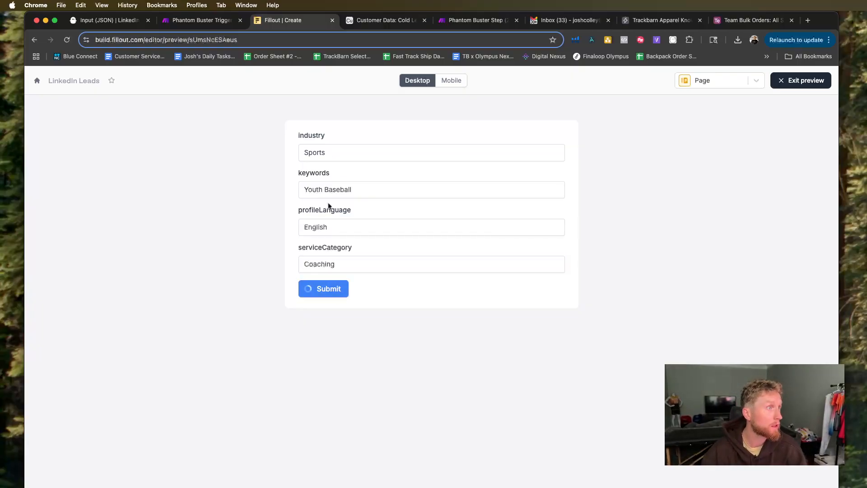
Switch to Make and examine all four submitted questions in the Parse JSON module's output bundle, then close the output.
left_click(212, 22)
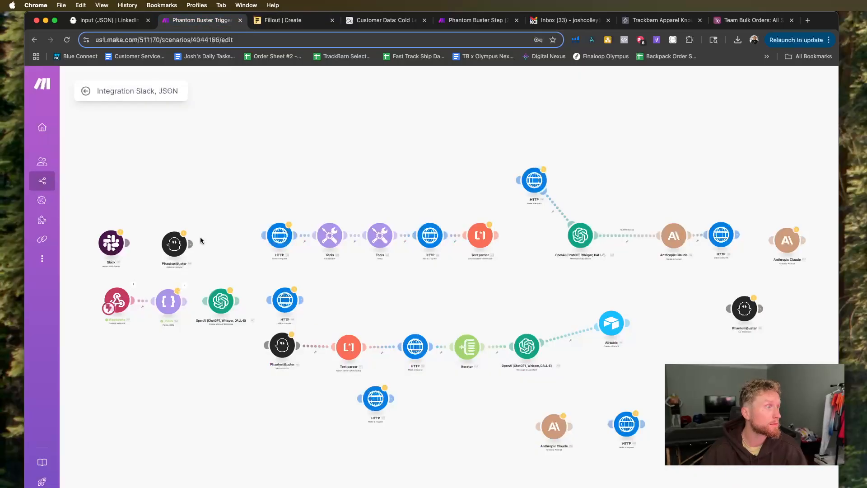
scroll(156, 332, "up", 5)
scroll(162, 329, "left", 3)
left_click(351, 234)
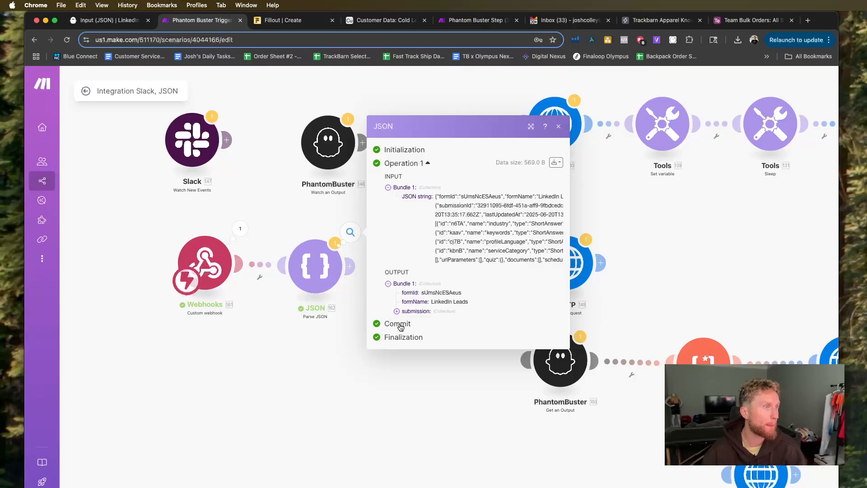
left_click(397, 311)
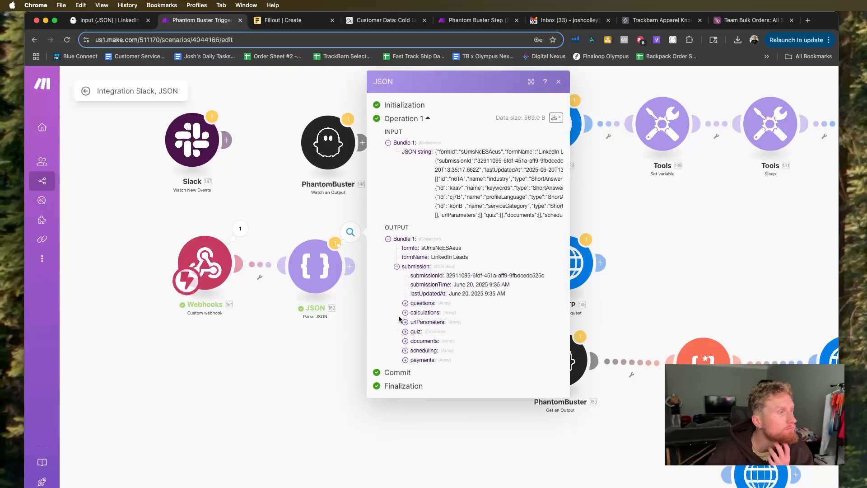
left_click(406, 303)
left_click(414, 313)
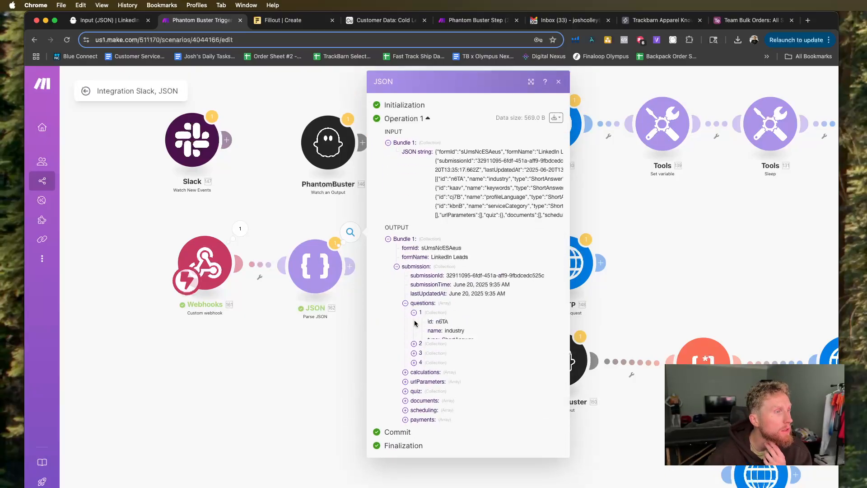
left_click(414, 358)
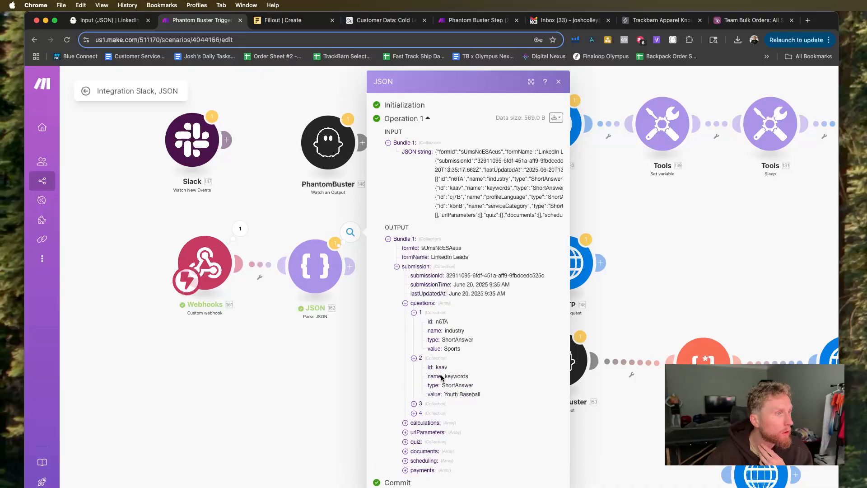
left_click(414, 404)
left_click(414, 450)
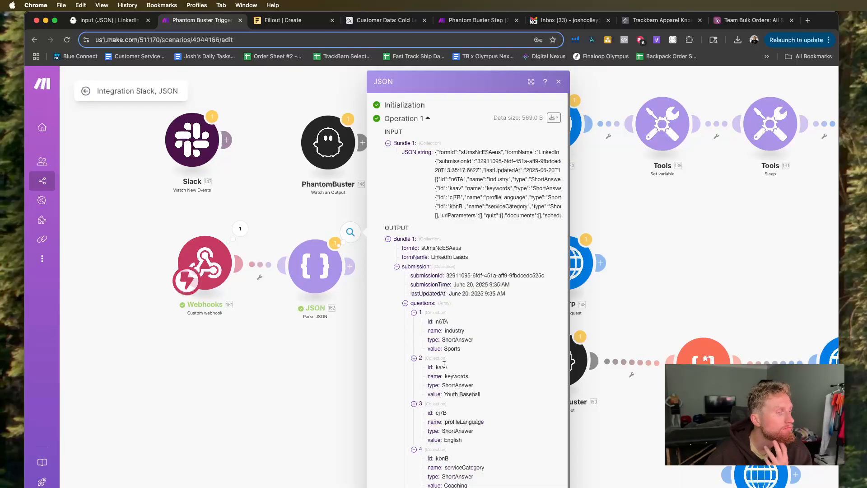
left_click(275, 319)
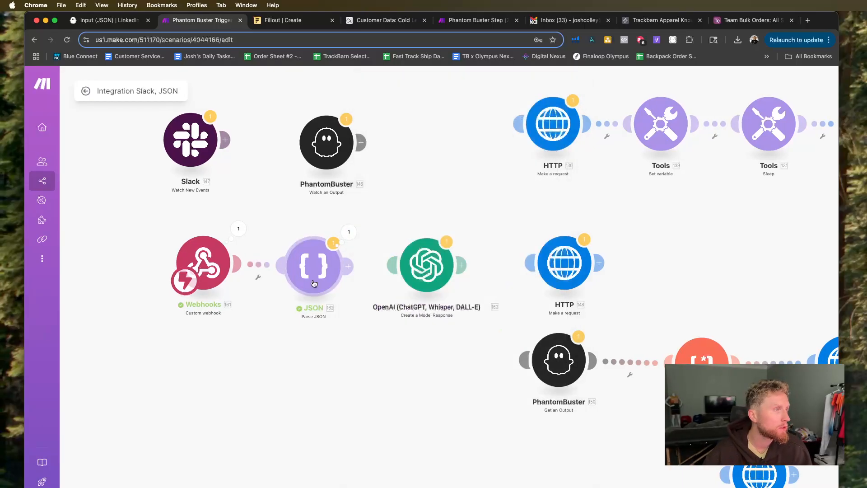
Add a Flow Control Iterator after the Parse JSON module, placed before the OpenAI module.
left_click(401, 486)
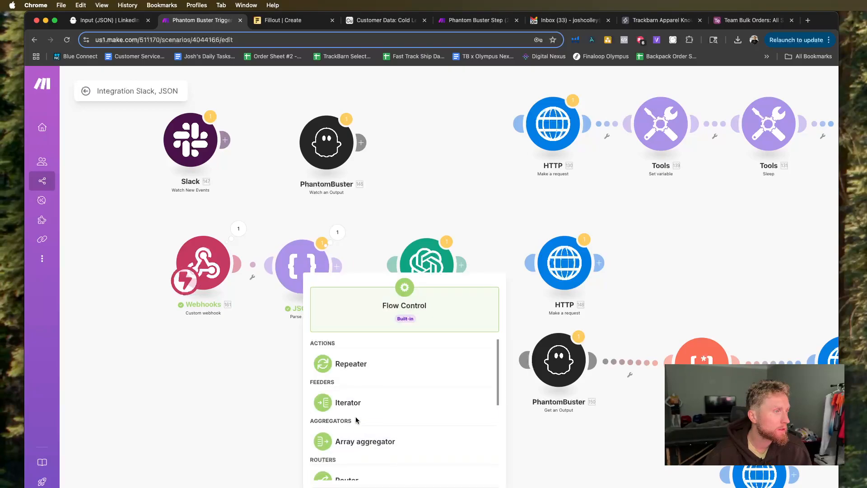
left_click(355, 405)
left_click(356, 288)
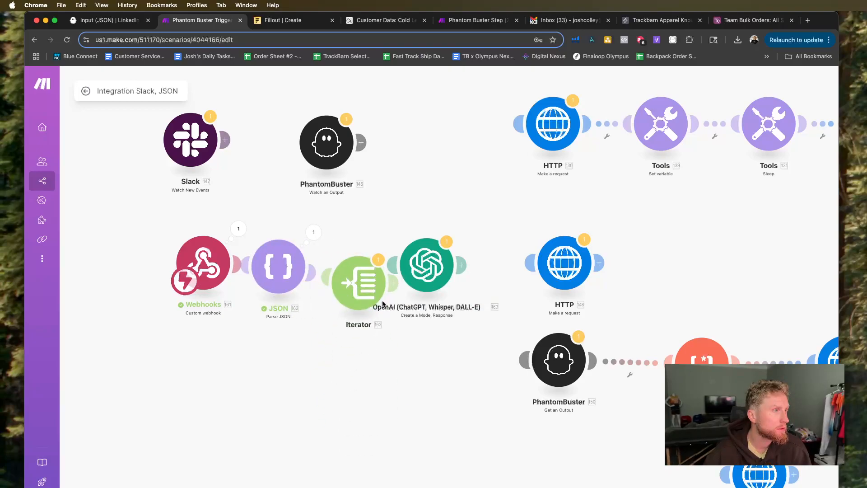
Map the parsed submission's questions[] array into the Iterator's Array field and save it.
left_click(462, 284)
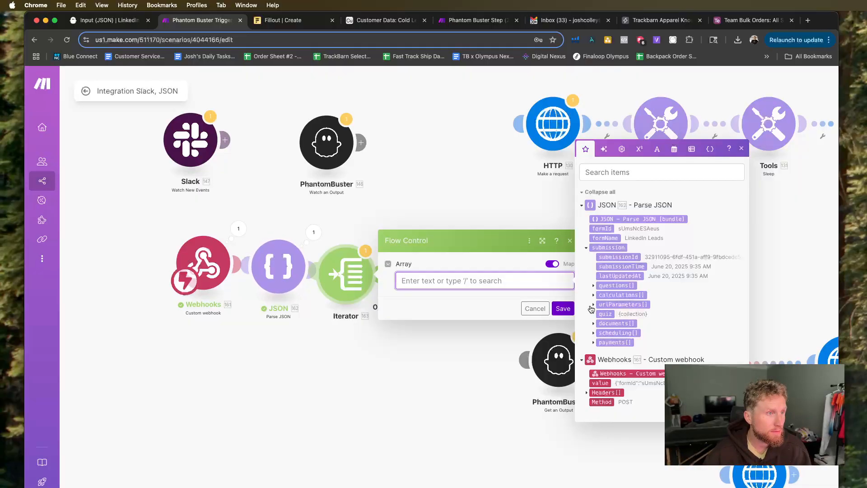
left_click(594, 286)
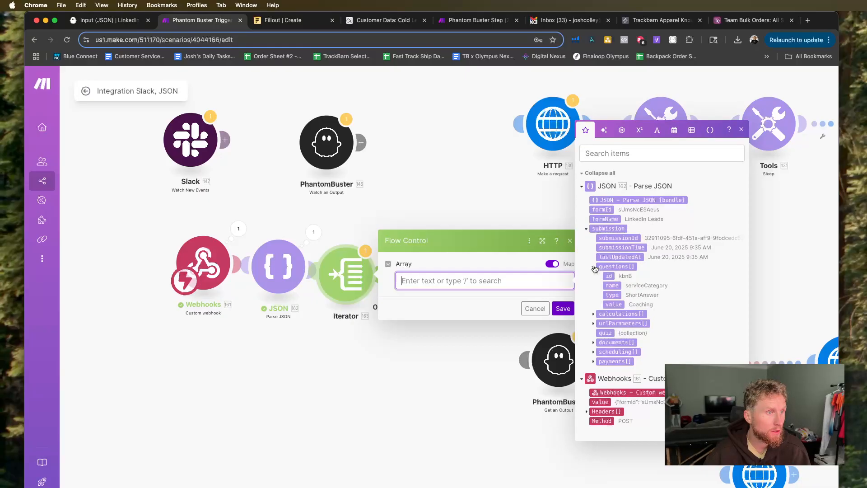
left_click(594, 268)
left_click(617, 285)
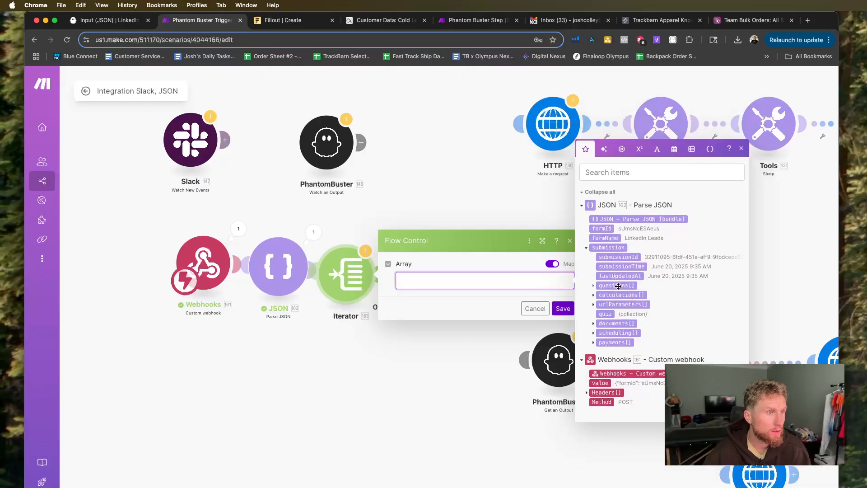
left_click(554, 310)
Line up the Webhooks, JSON and Iterator modules in a row, and recheck and save the Iterator's Array mapping.
left_click_drag(207, 266, 169, 274)
left_click_drag(280, 267, 248, 269)
left_click_drag(350, 274, 339, 267)
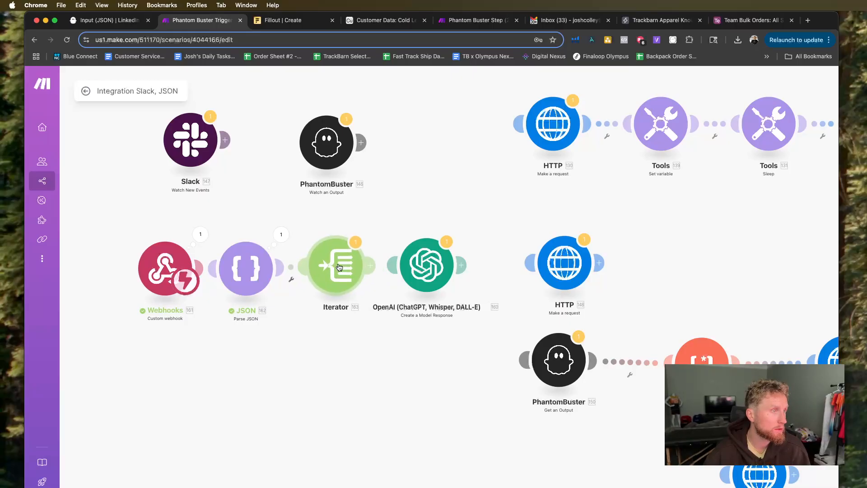
left_click(340, 267)
left_click(513, 270)
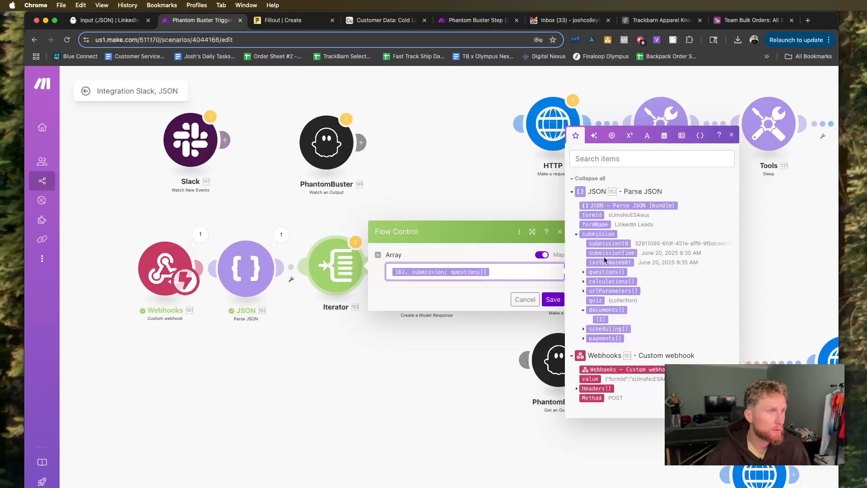
left_click(548, 303)
Run the scenario once with the Iterator as the last connected module, despite the transformer warning.
left_click_drag(406, 292, 437, 287)
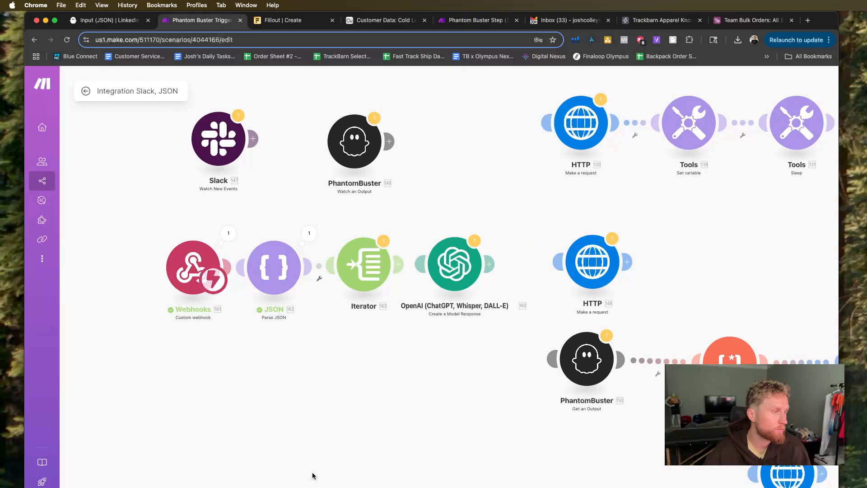
left_click_drag(234, 299, 209, 298)
left_click(102, 487)
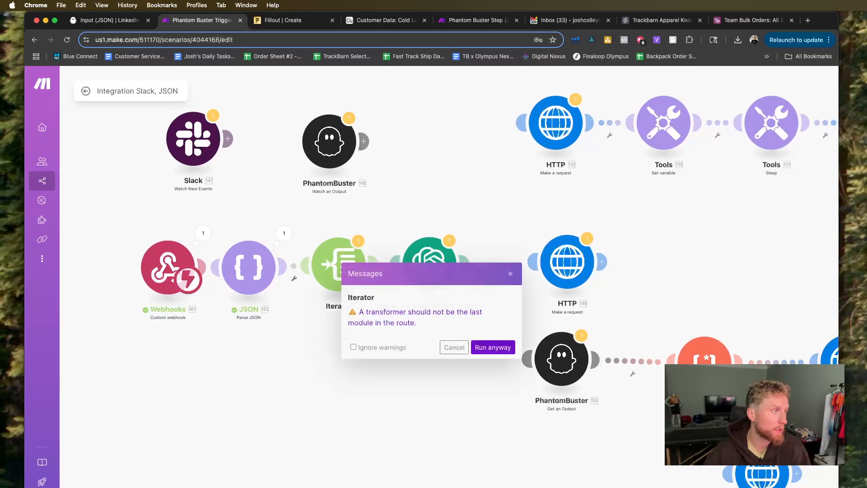
left_click(483, 347)
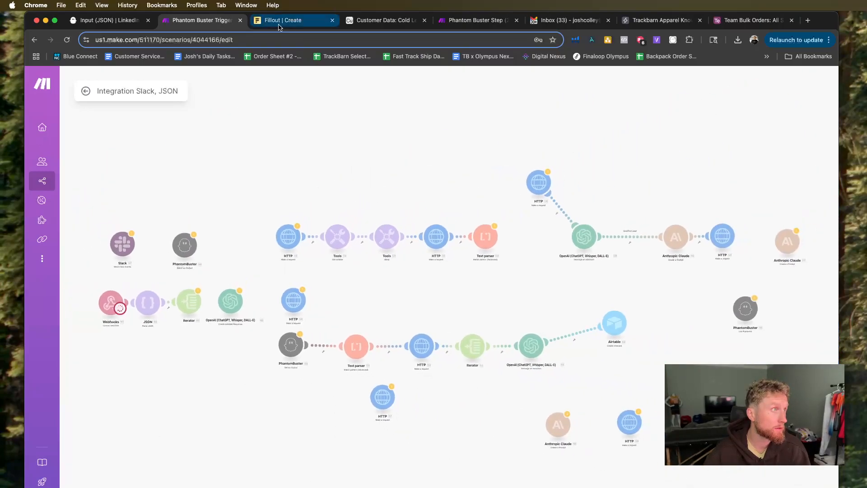
Switch to Fillout, restart the form preview, and enter sports for industry and youth basbeall for keywords.
left_click(282, 20)
left_click(729, 81)
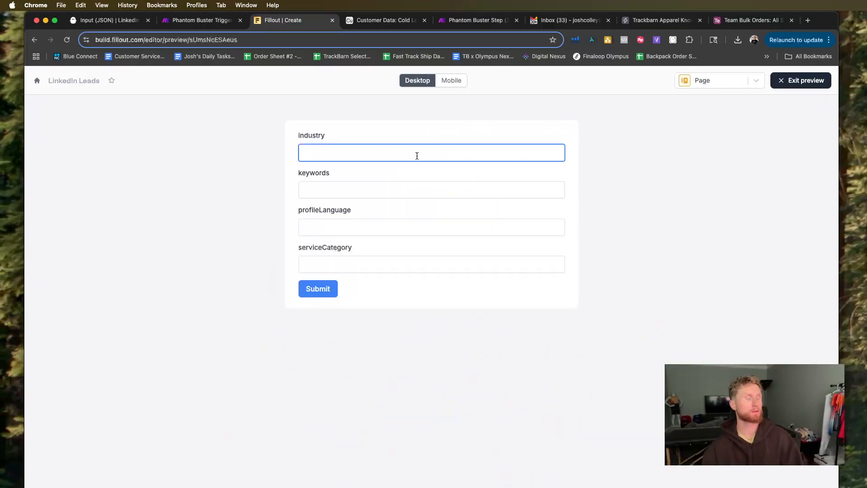
type("sports")
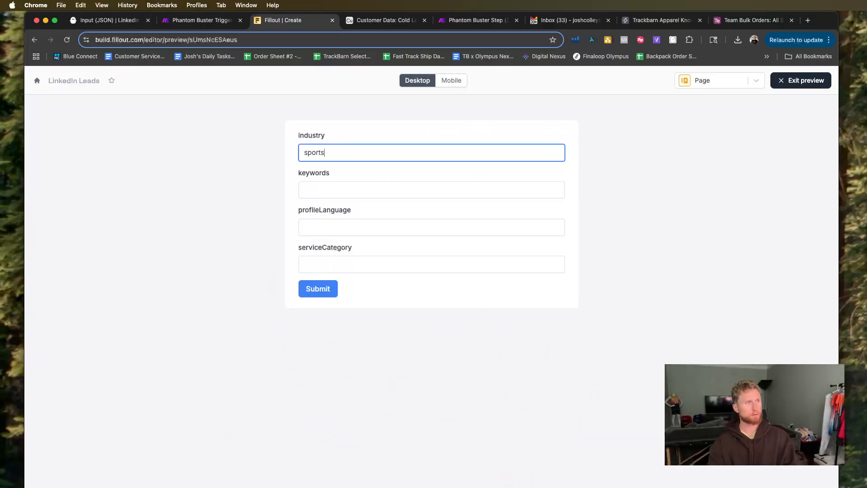
left_click(411, 196)
type("youth basbeall")
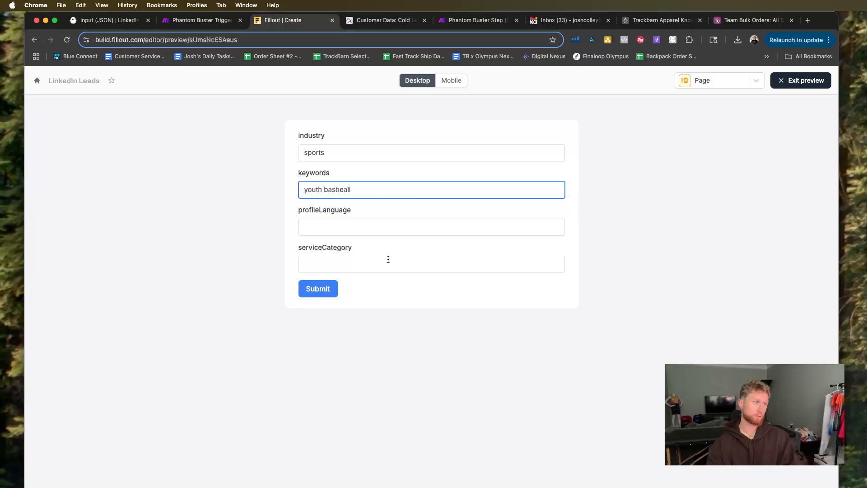
Enter english for profileLanguage and coaching for serviceCategory, and submit the form preview.
left_click(387, 230)
type("english")
left_click(379, 266)
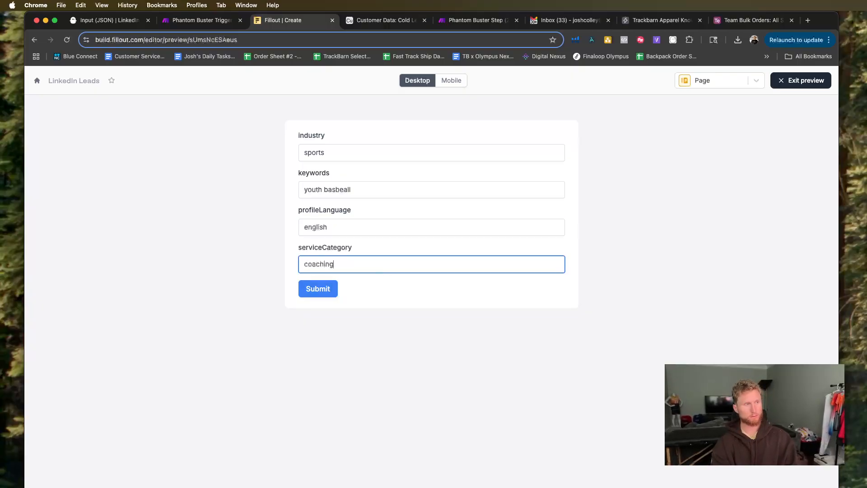
left_click(329, 296)
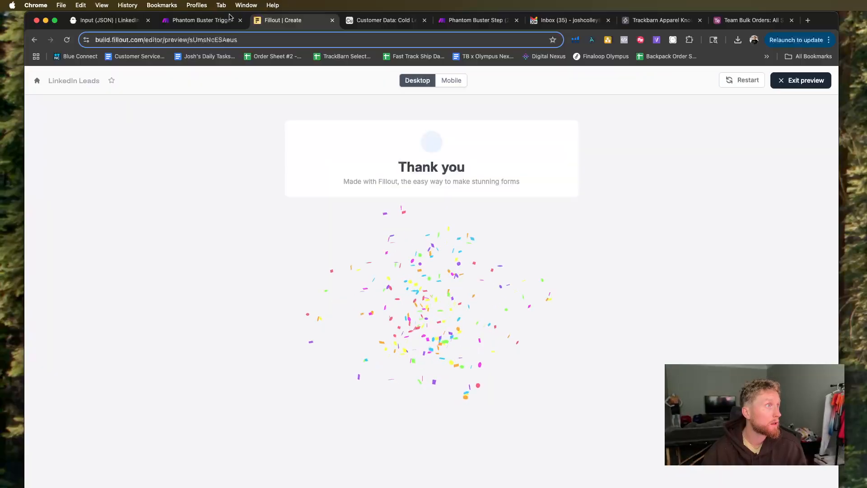
Switch to the Make scenario and examine the output bundles of the Iterator's run.
left_click(233, 18)
scroll(180, 321, "up", 5)
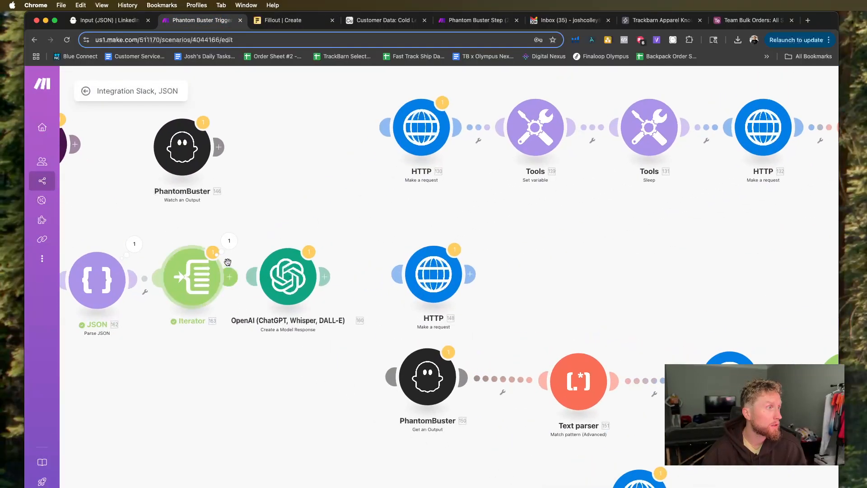
left_click(229, 241)
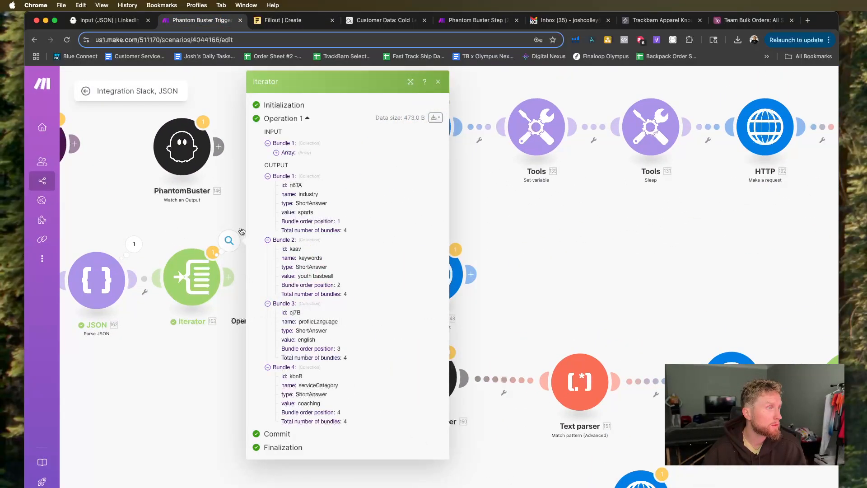
scroll(206, 263, "up", 3)
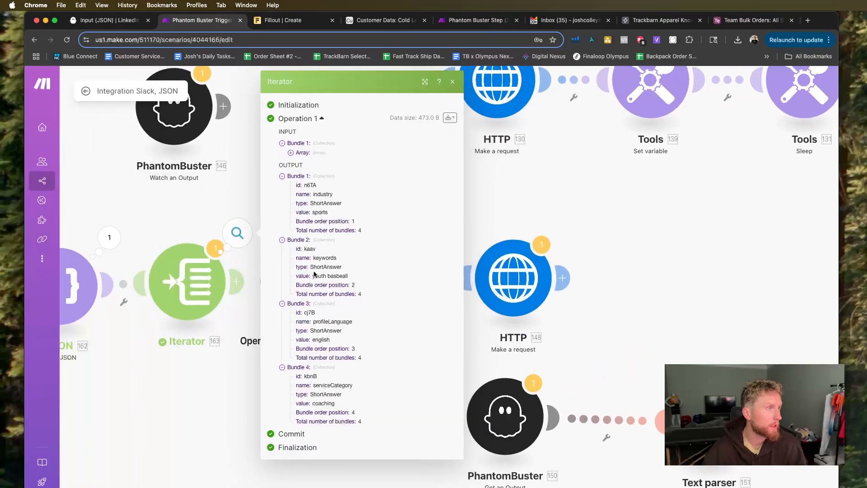
scroll(237, 331, "left", 5)
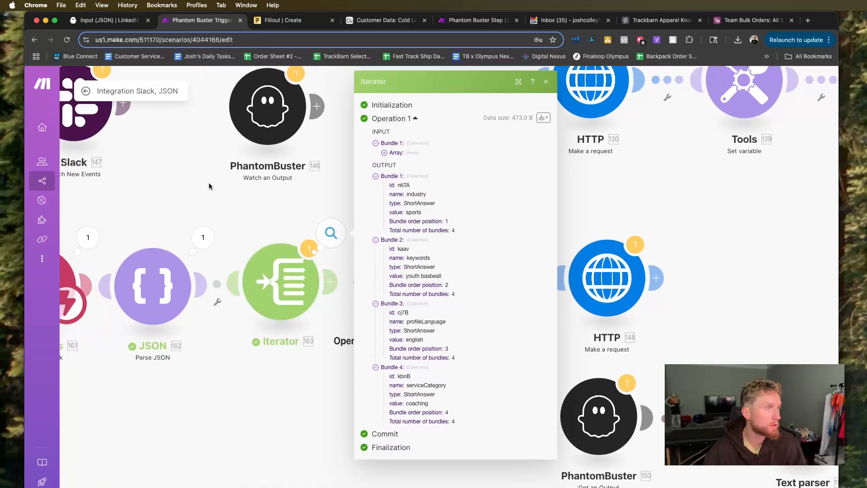
left_click(234, 220)
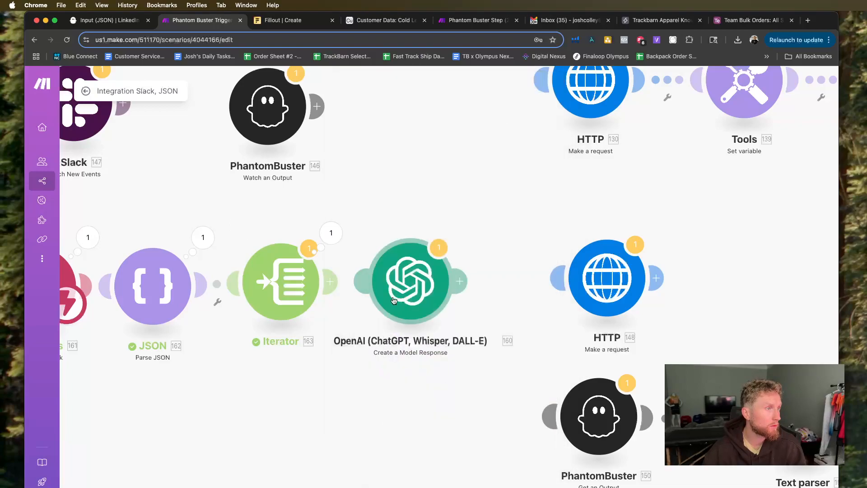
Connect the OpenAI module after the Iterator and open its prompt at the geoUrn line to check the mappable items.
left_click_drag(393, 299, 387, 299)
left_click(433, 290)
scroll(591, 344, "down", 5)
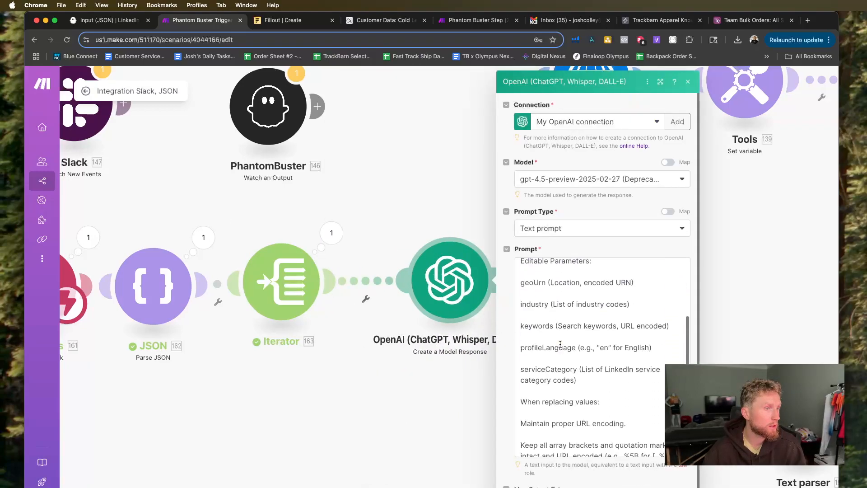
left_click(647, 338)
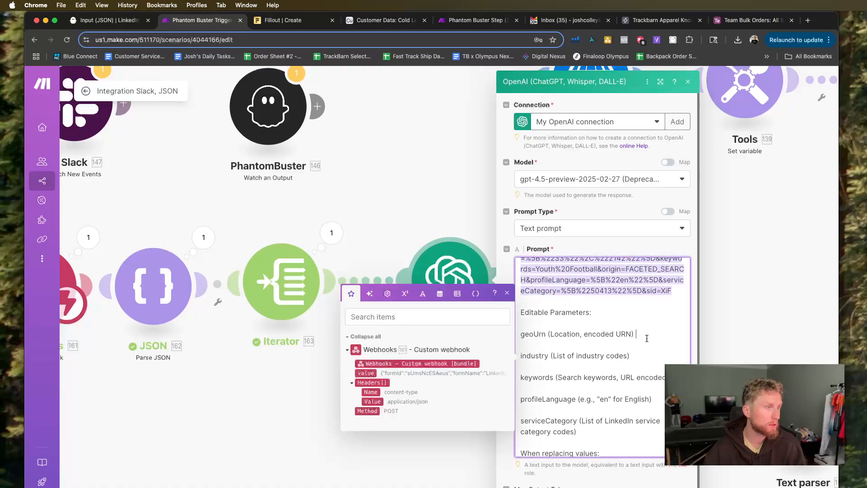
left_click(353, 383)
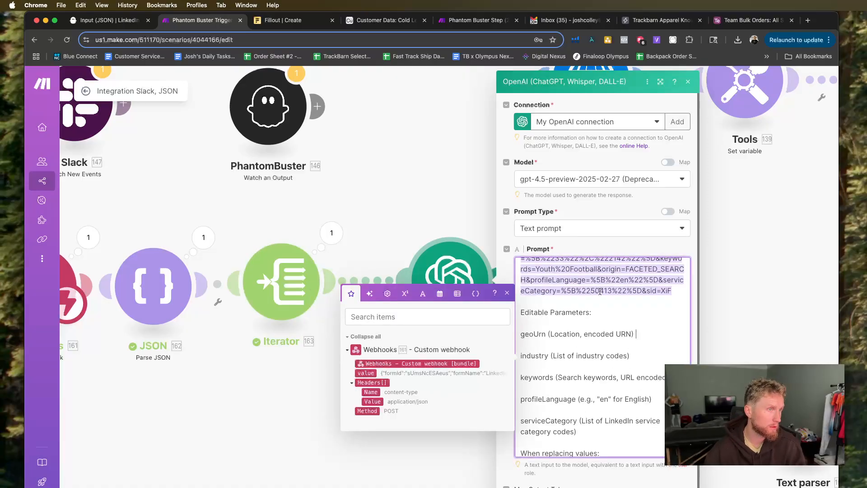
Reopen the OpenAI prompt and review which Iterator and Parse JSON items can be mapped into it.
left_click(457, 221)
left_click(456, 295)
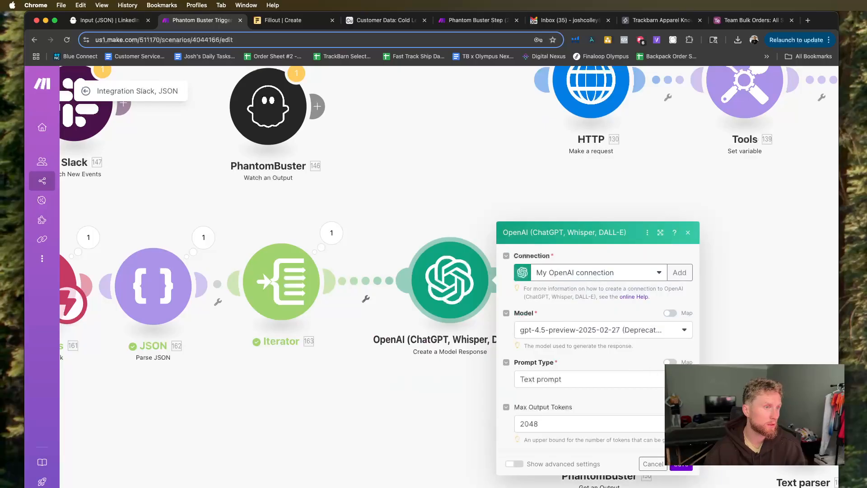
scroll(662, 373, "down", 5)
left_click(631, 375)
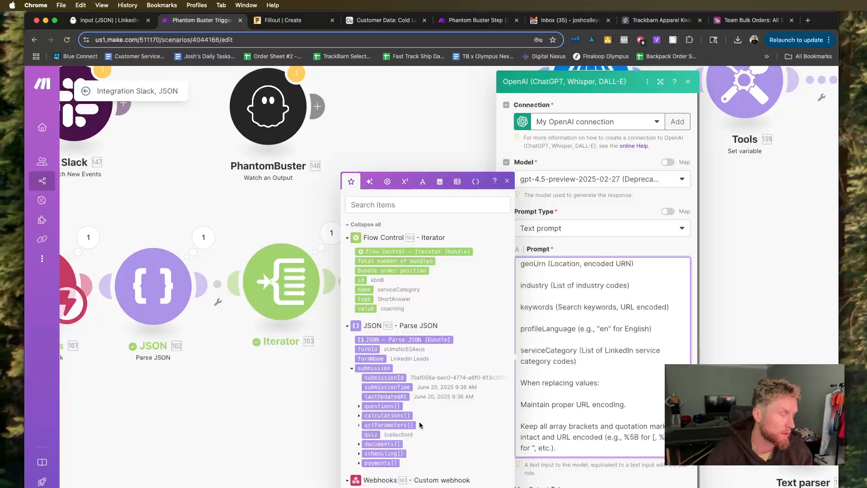
left_click(226, 392)
left_click_drag(226, 392, 377, 416)
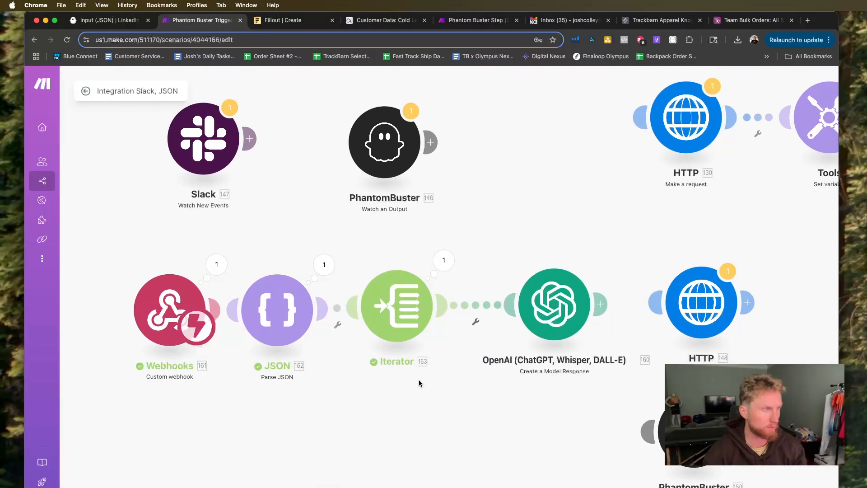
Check the Parse JSON module's JSON string mapping and its webhook items, and space the Webhooks and JSON modules further apart.
left_click(296, 318)
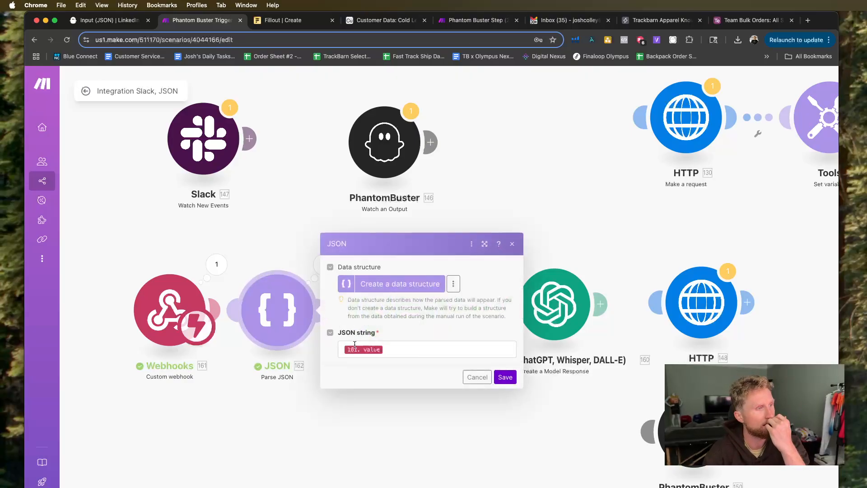
left_click(257, 274)
left_click(269, 271)
left_click(393, 349)
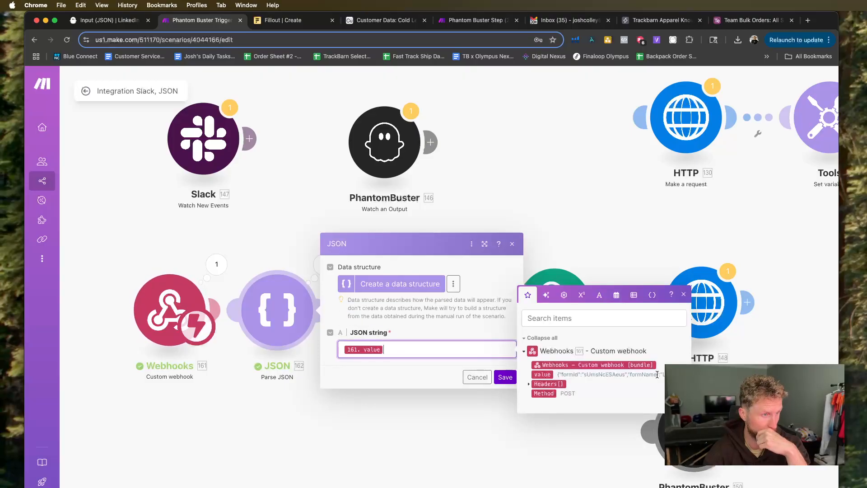
left_click(529, 384)
left_click(495, 421)
left_click_drag(163, 314, 107, 314)
left_click_drag(282, 319, 258, 318)
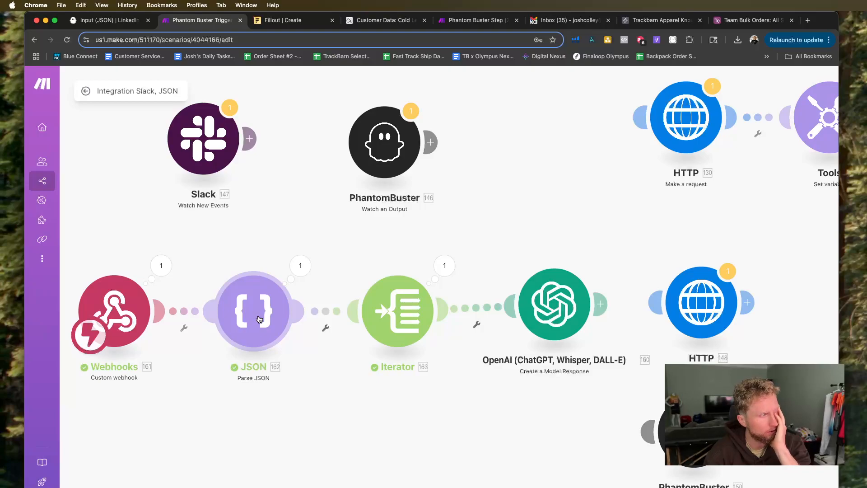
Examine the Parse JSON run output, enlarging the result and expanding the submission and all four questions entries.
left_click(301, 265)
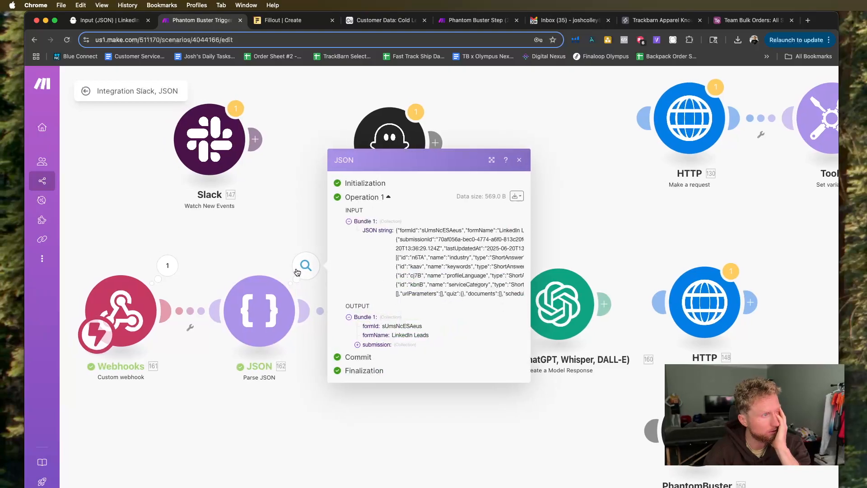
left_click_drag(530, 381, 813, 418)
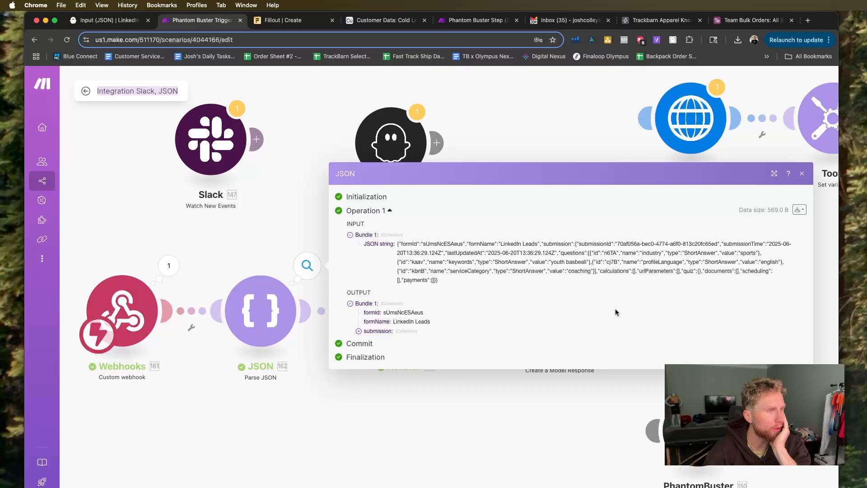
left_click(359, 332)
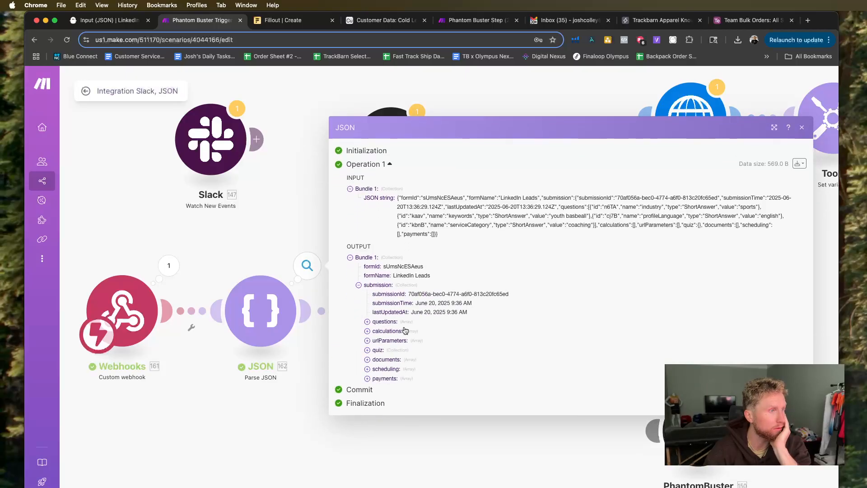
left_click(368, 320)
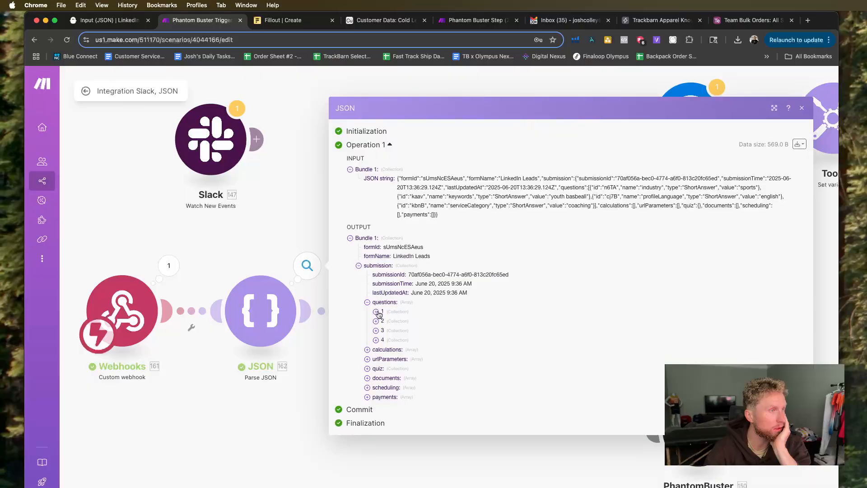
left_click(376, 315)
left_click(377, 339)
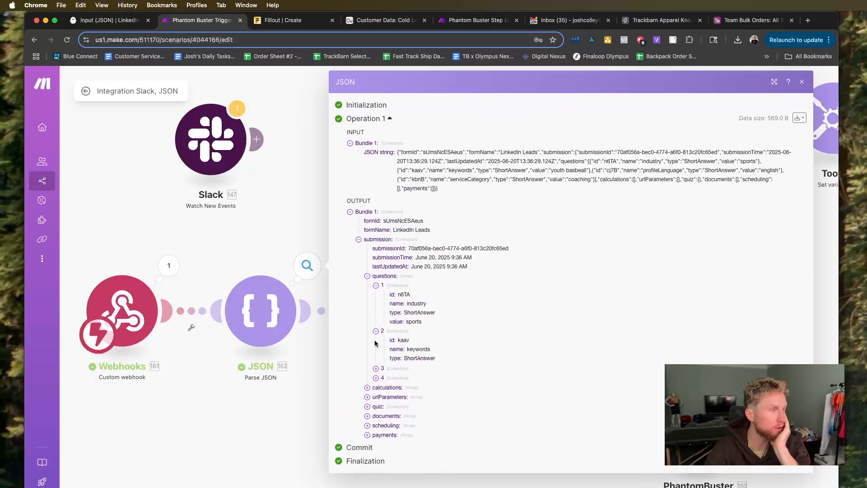
left_click(375, 378)
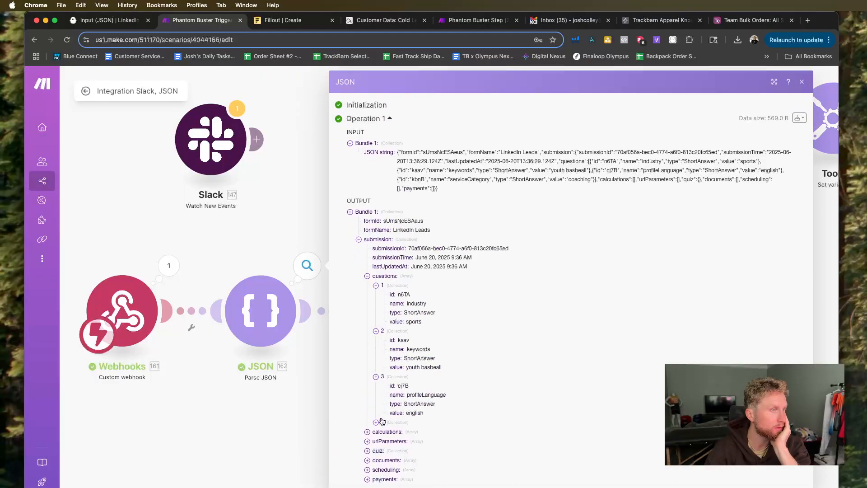
left_click(376, 422)
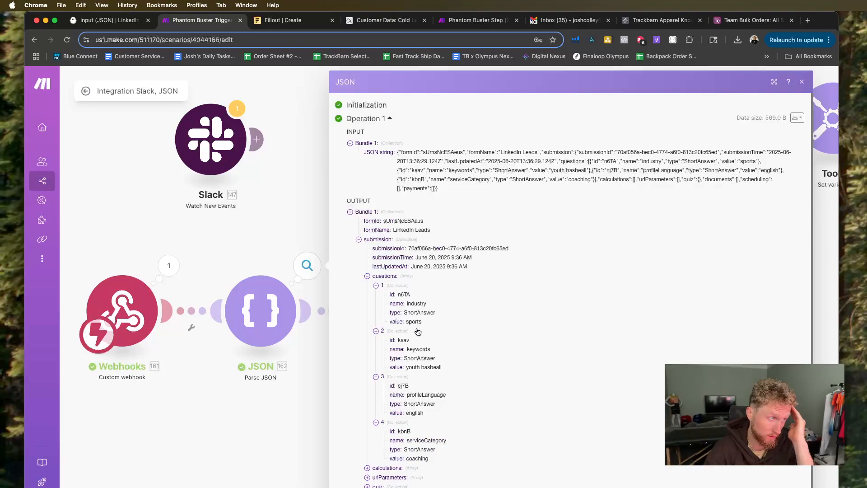
left_click(277, 262)
Recheck the Iterator's Array mapping and compare it with the module's output bundles.
left_click(389, 322)
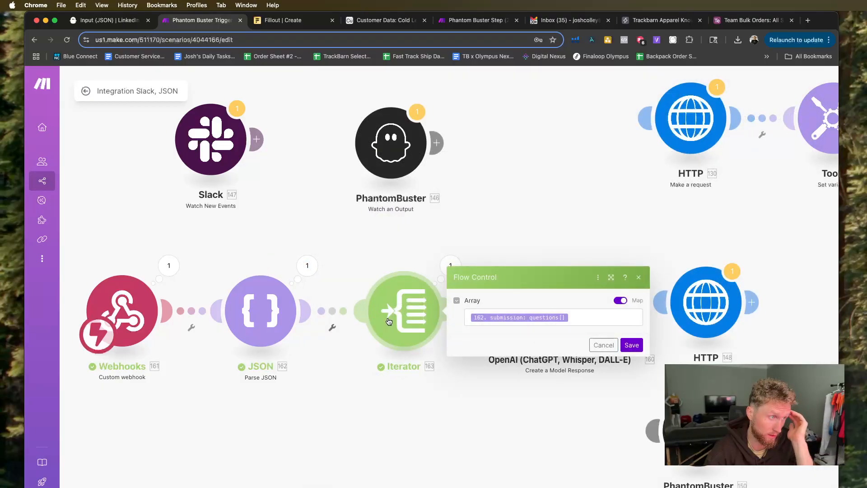
left_click(612, 323)
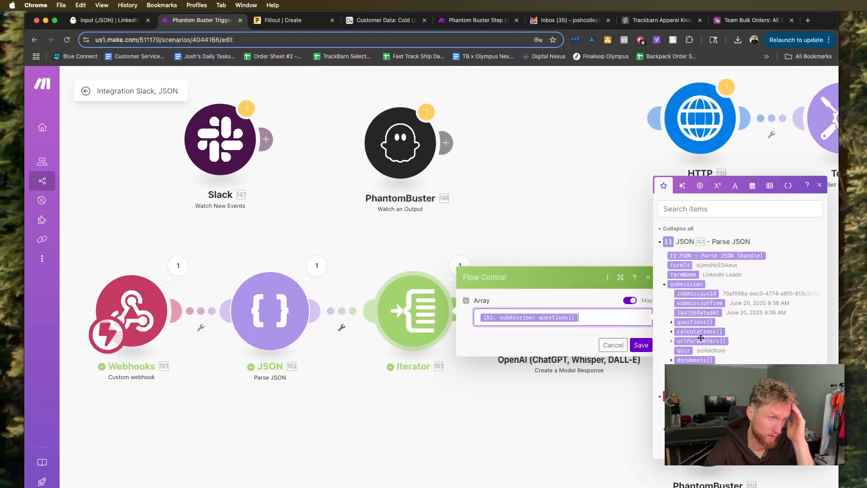
left_click(525, 244)
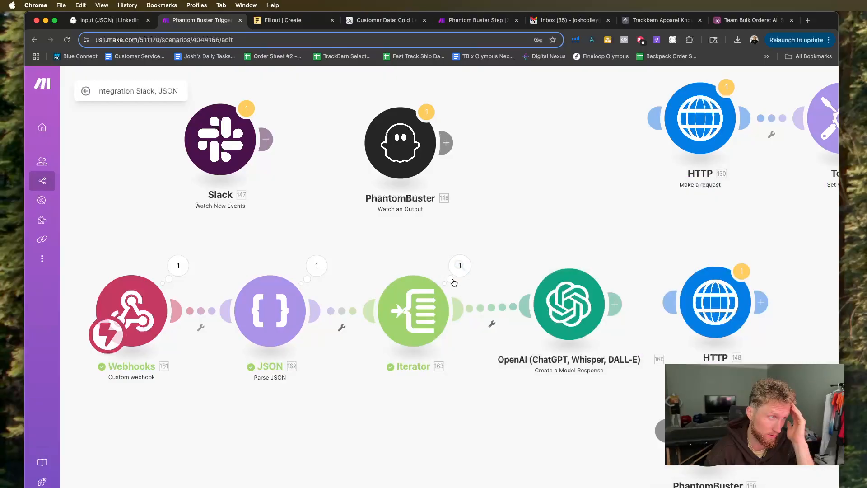
left_click(460, 266)
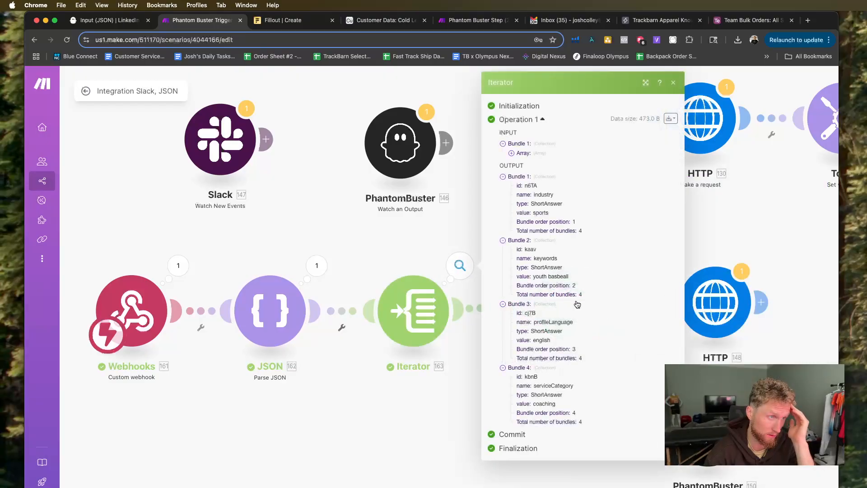
left_click(429, 222)
Review the base URL and editable parameters in the OpenAI prompt alongside the mappable Iterator items.
left_click(569, 305)
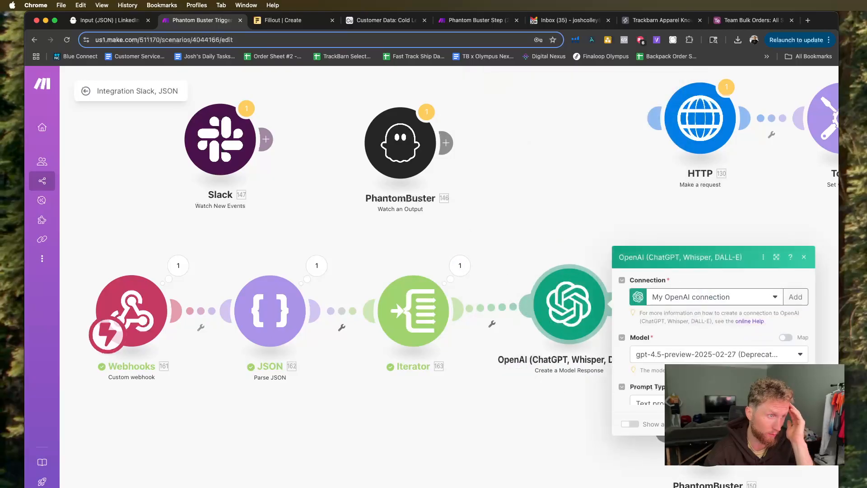
scroll(718, 362, "down", 8)
scroll(717, 361, "up", 5)
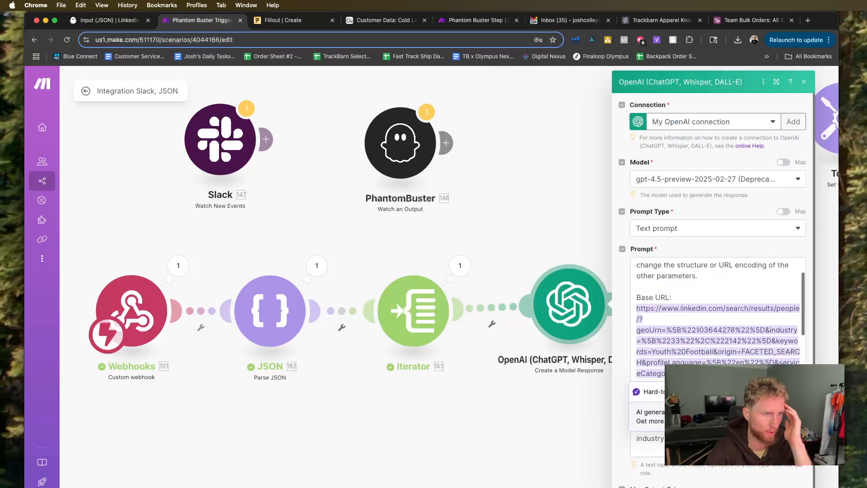
scroll(717, 361, "down", 3)
left_click(718, 305)
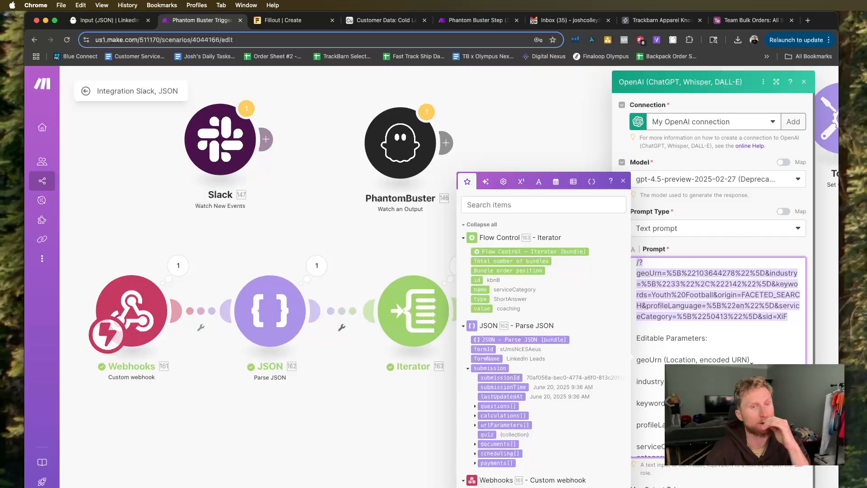
left_click(381, 391)
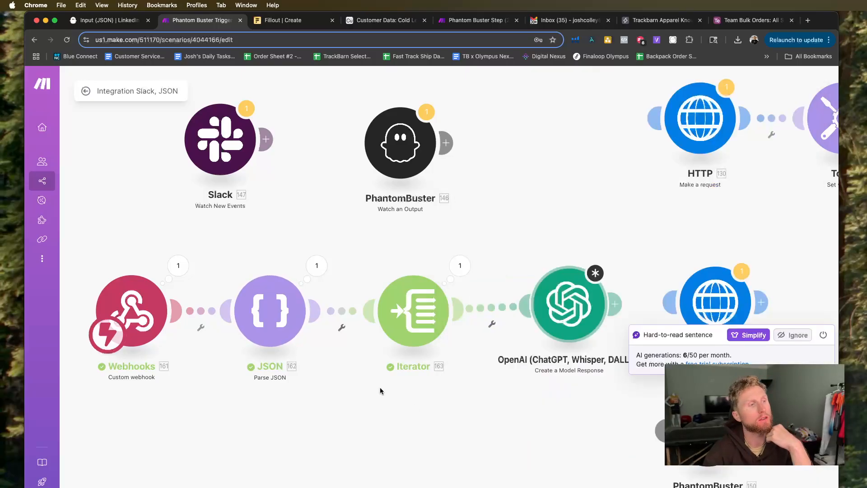
Move the OpenAI module up closer to the Iterator and shift the unconnected HTTP module further right on the canvas.
scroll(493, 370, "down", 3)
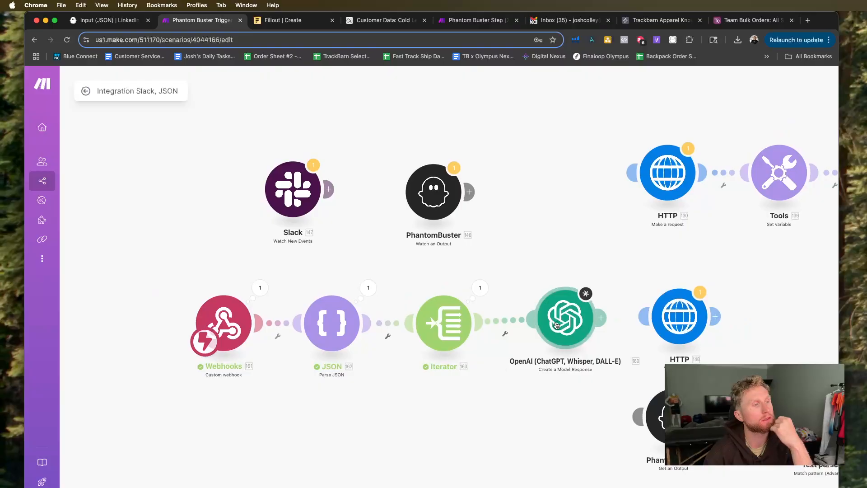
left_click_drag(557, 325, 545, 271)
scroll(528, 402, "down", 2)
left_click_drag(527, 402, 452, 401)
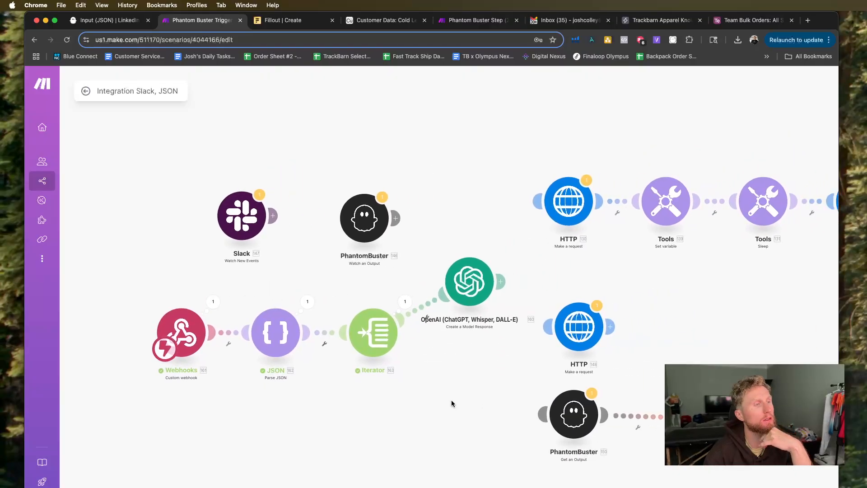
scroll(451, 403, "down", 1)
left_click_drag(555, 334, 634, 324)
left_click(637, 324)
left_click(574, 311)
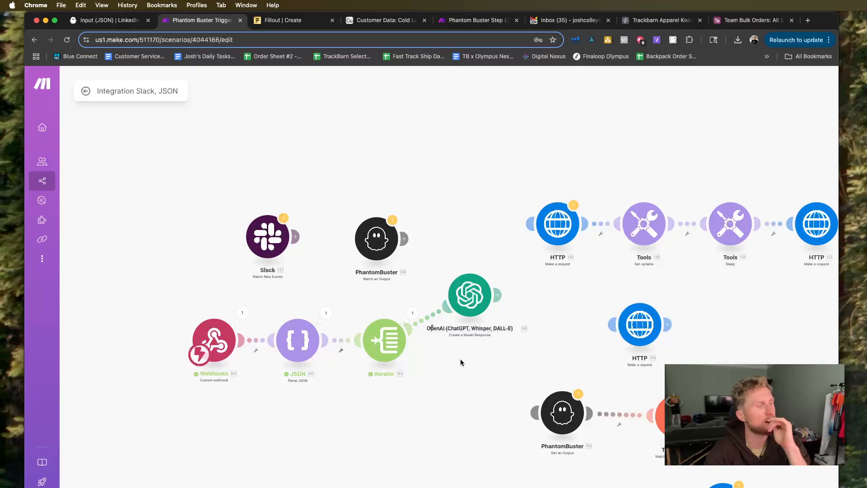
key("super+Tab")
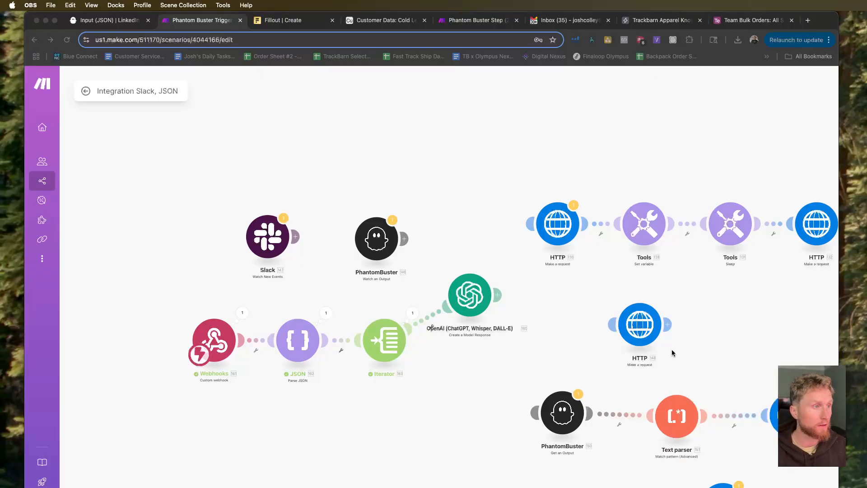
left_click(222, 318)
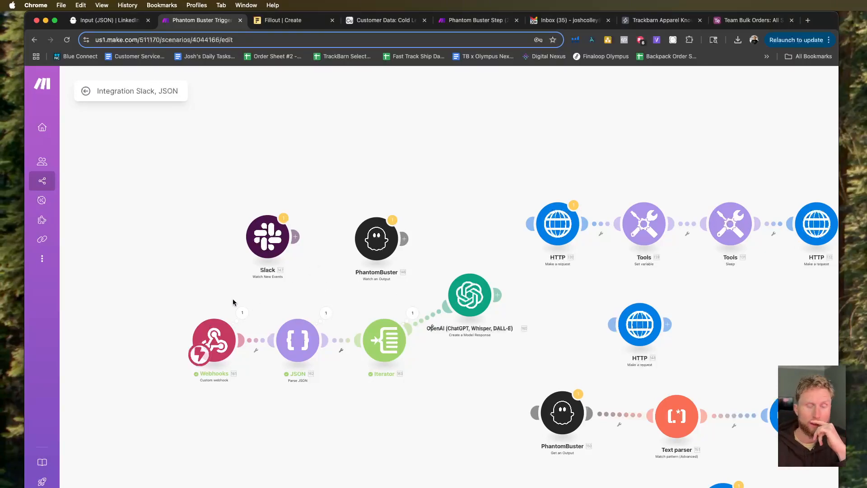
left_click(245, 315)
left_click(181, 298)
left_click(225, 347)
left_click(175, 277)
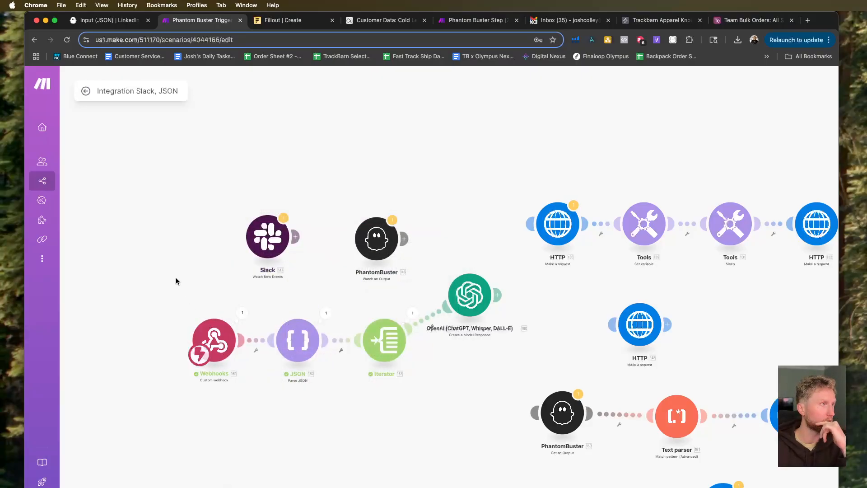
Connect the Fillout LinkedIn Leads form to Google Sheets using the First Google Sheets connection and finish the setup without publishing.
left_click(272, 25)
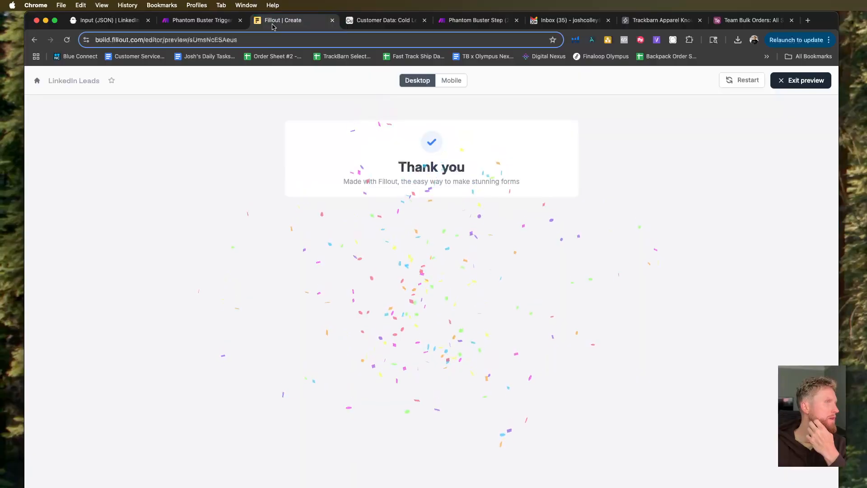
left_click(801, 81)
left_click(400, 82)
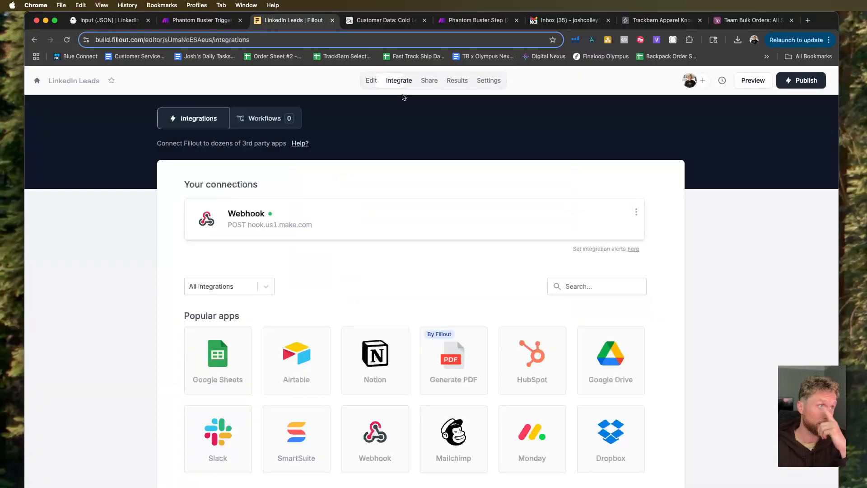
left_click(219, 354)
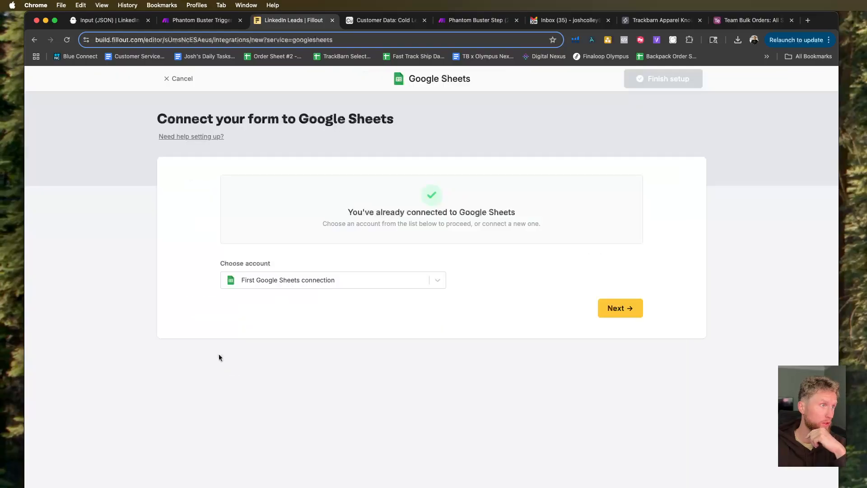
left_click(293, 276)
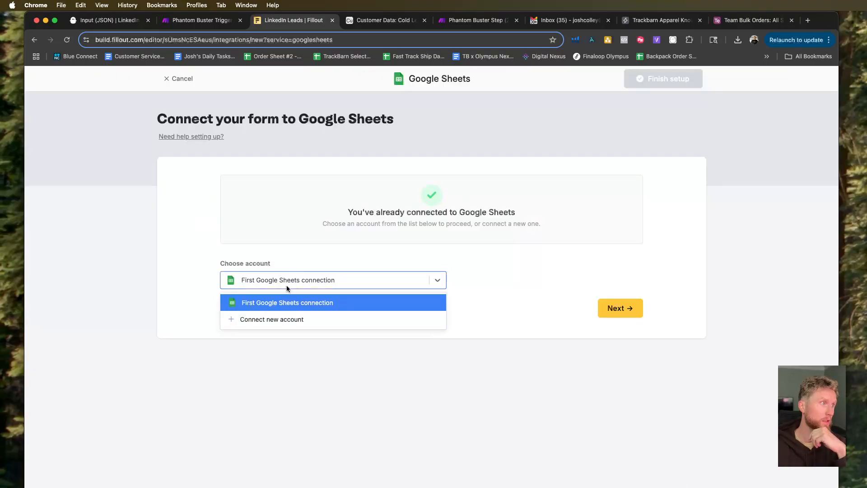
left_click(309, 303)
left_click(610, 308)
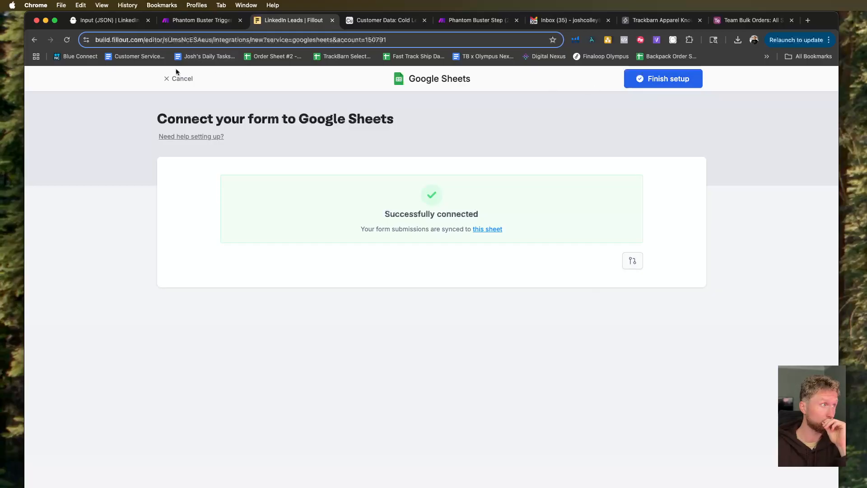
left_click(667, 86)
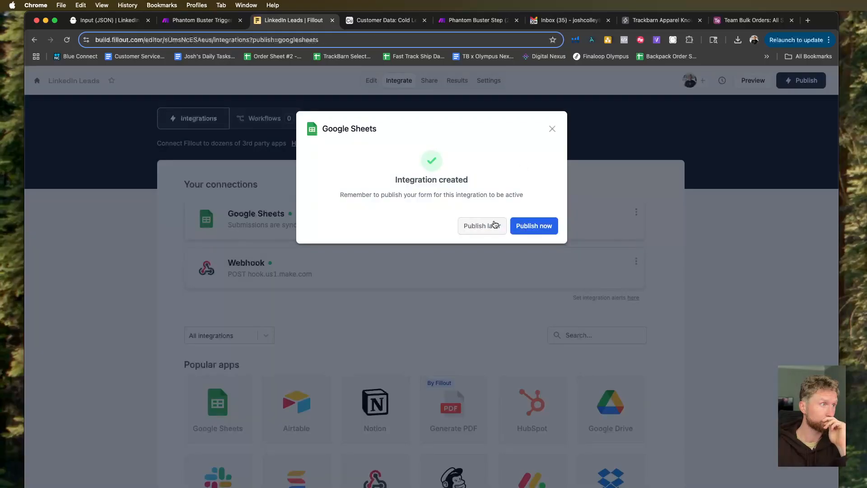
left_click(552, 129)
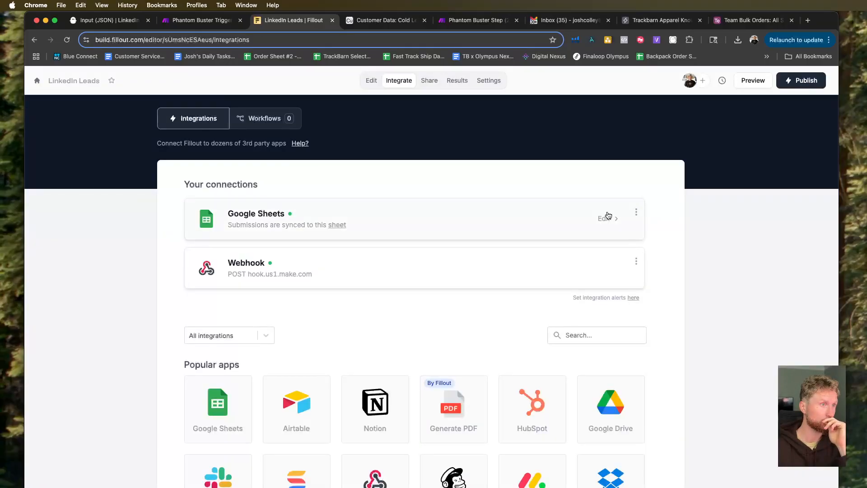
Review the Google Sheets integration's sync settings and publish the LinkedIn Leads form.
left_click(636, 212)
left_click(609, 217)
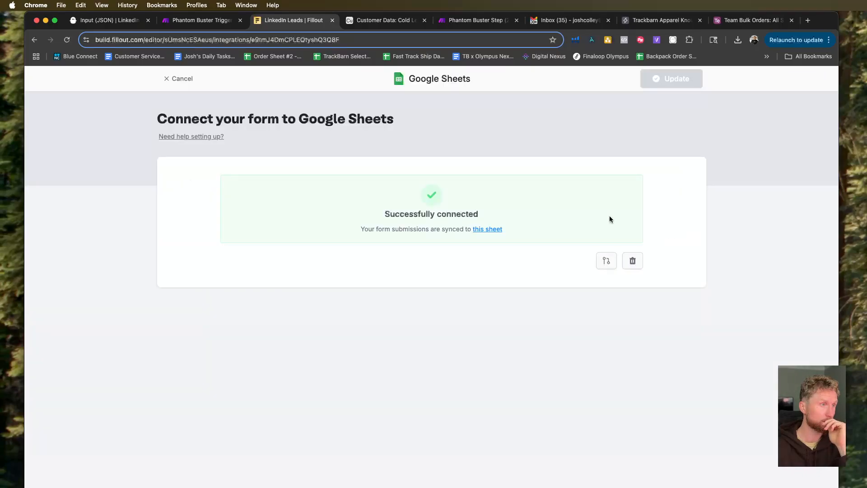
left_click(178, 78)
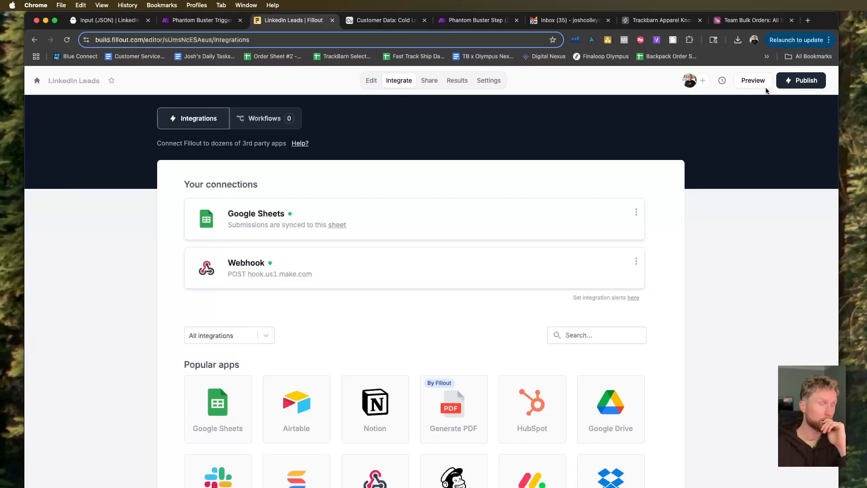
left_click(786, 84)
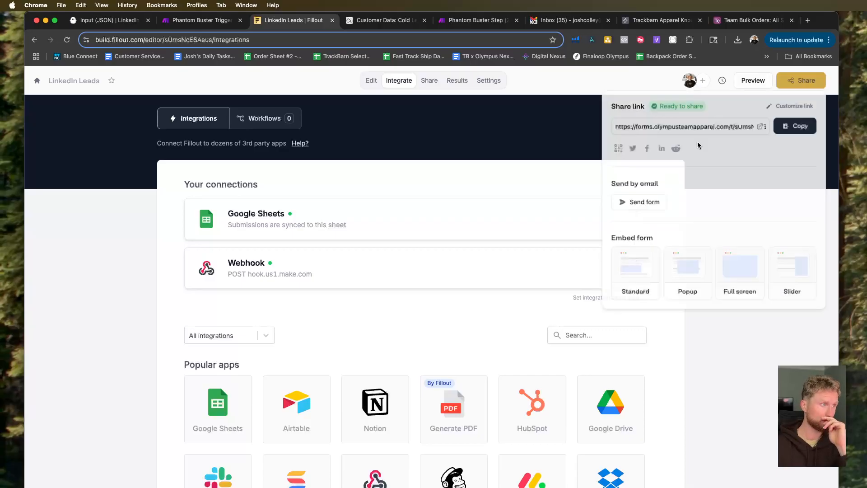
Preview the form and submit a test entry with industry Sports, keywords Youth baseball, profileLanguage english and serviceCategory coaching.
left_click(753, 80)
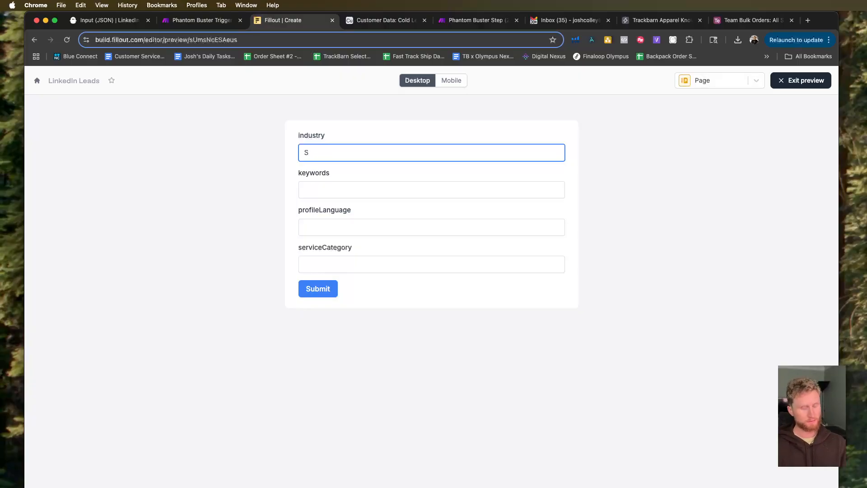
left_click(403, 192)
type("Youth base")
left_click(384, 230)
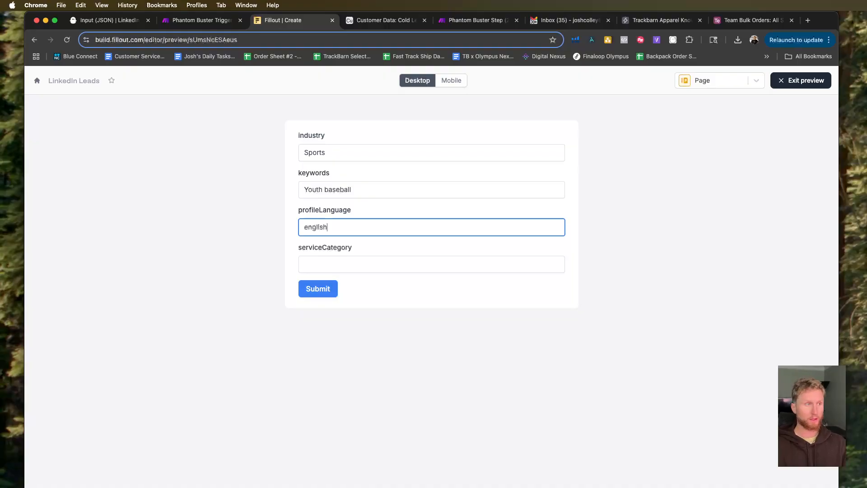
left_click(364, 263)
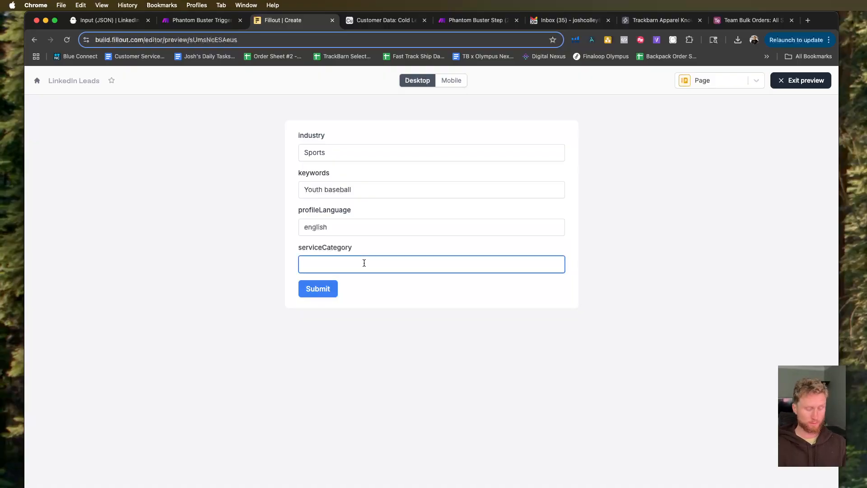
type("coaching")
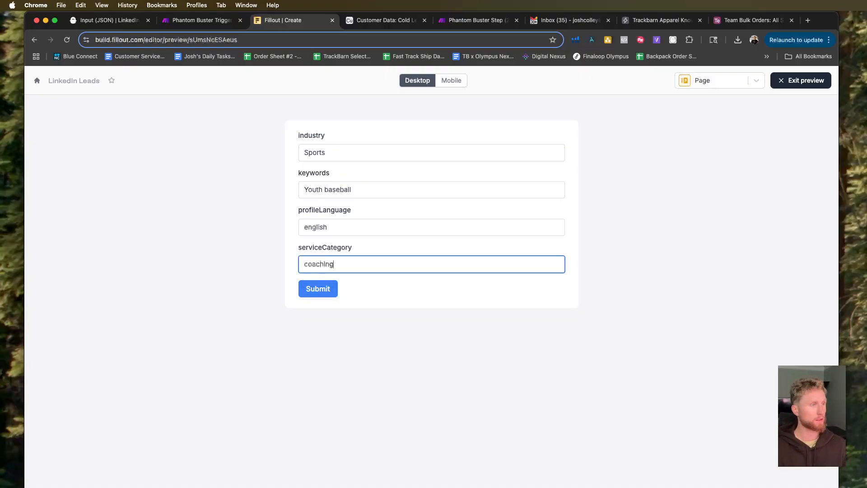
left_click(324, 292)
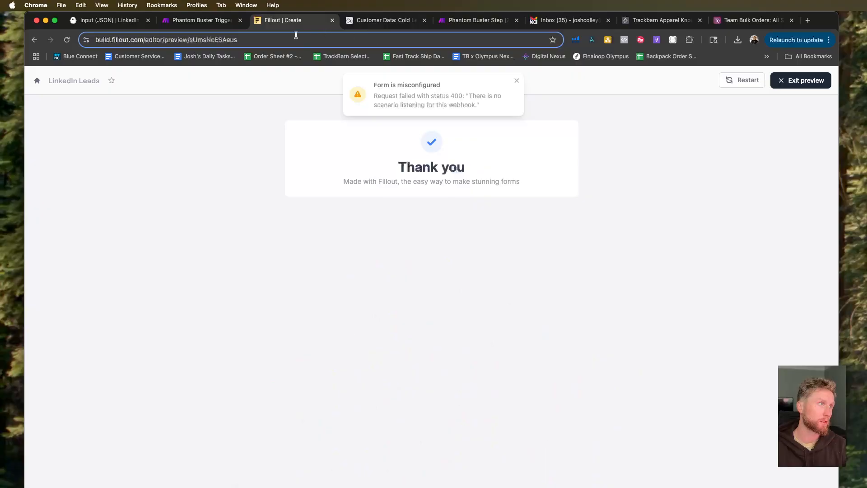
Exit the form preview and open the synced Google Sheet from the form's integrations to check the test submission.
left_click(202, 20)
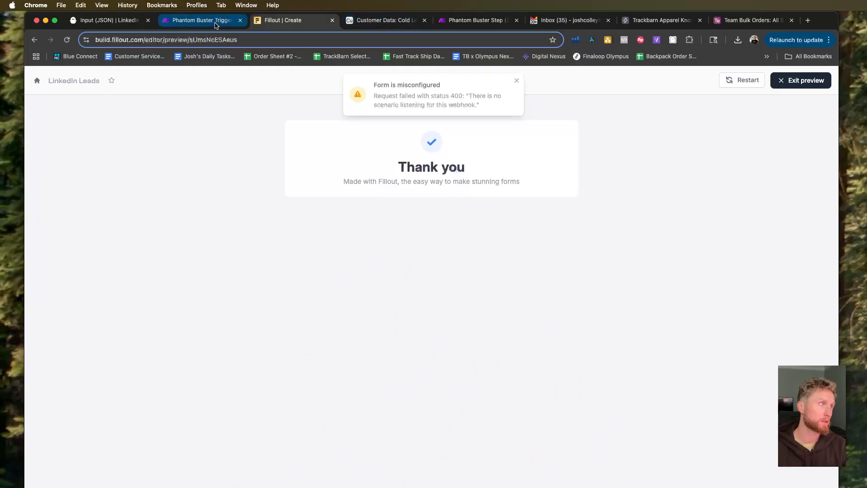
left_click(281, 22)
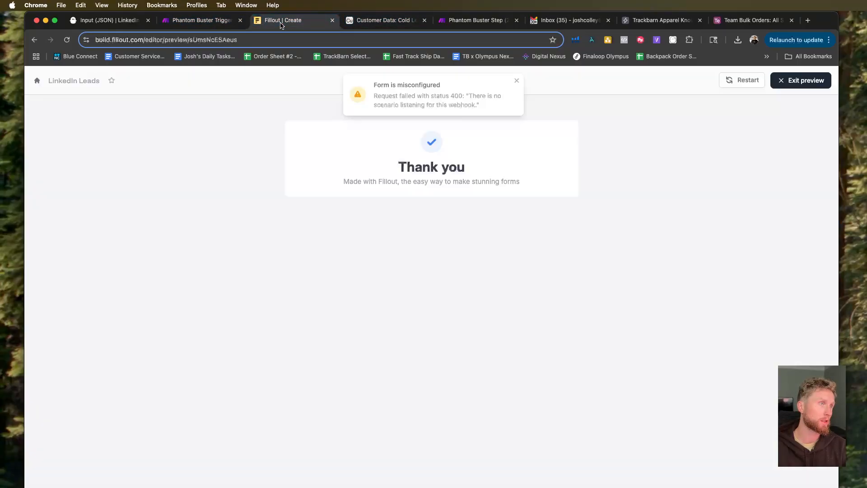
left_click(780, 81)
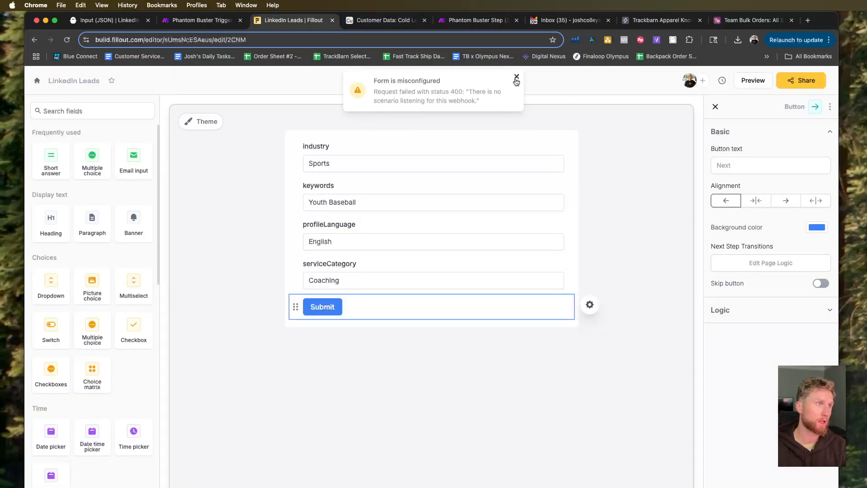
left_click(405, 81)
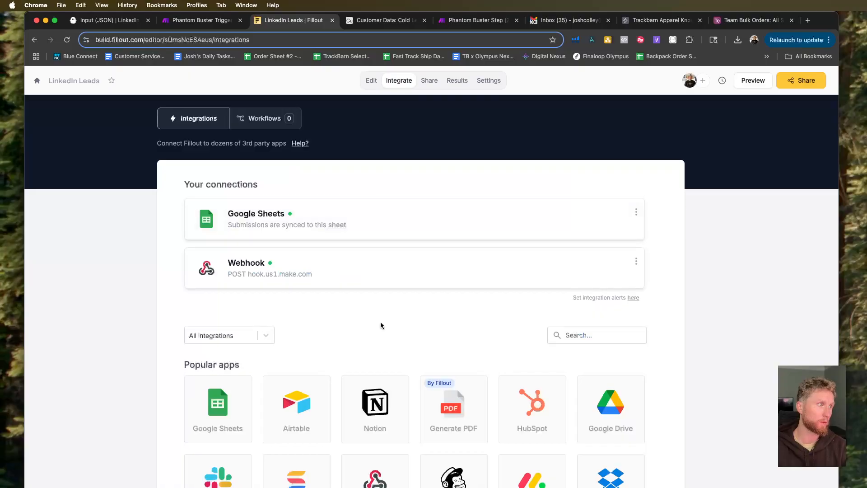
scroll(406, 271, "down", 1)
left_click(636, 190)
left_click(337, 203)
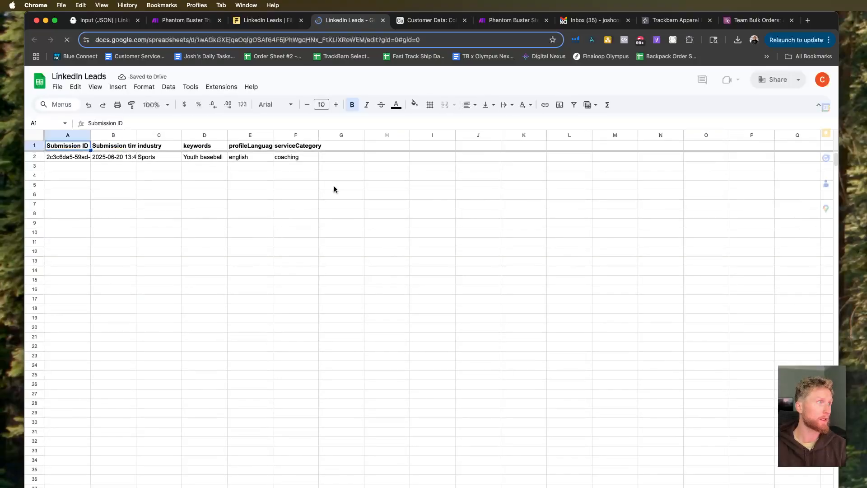
Widen the Submission ID and Submission time columns in the LinkedIn Leads sheet to show their contents.
left_click_drag(90, 135, 184, 135)
left_click(235, 185)
left_click(271, 168)
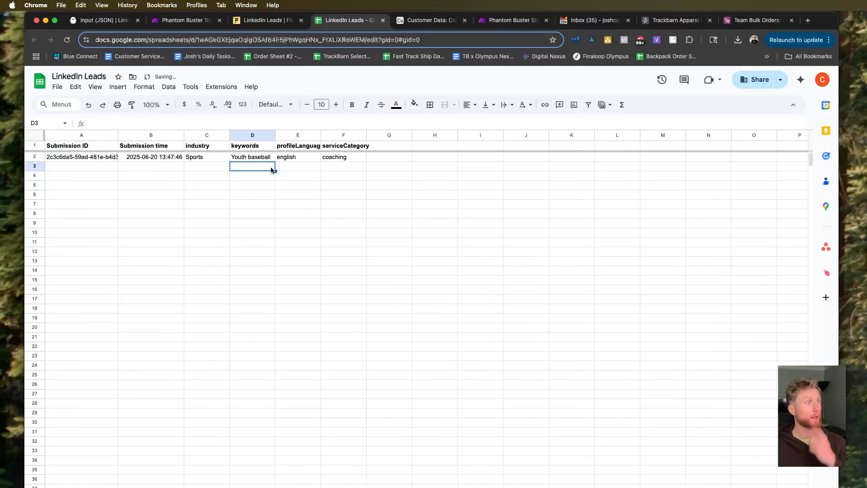
Switch to the Make scenario and delete the Parse JSON and Iterator modules between the webhook and OpenAI.
left_click(231, 45)
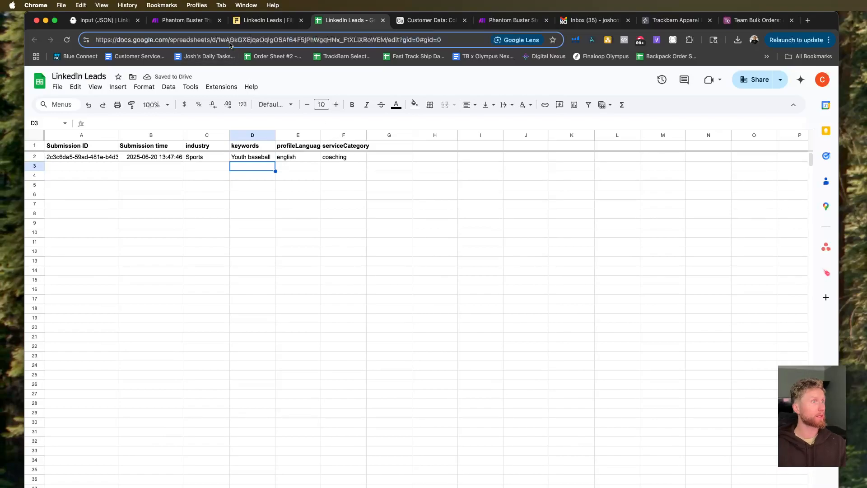
left_click(264, 21)
left_click(172, 22)
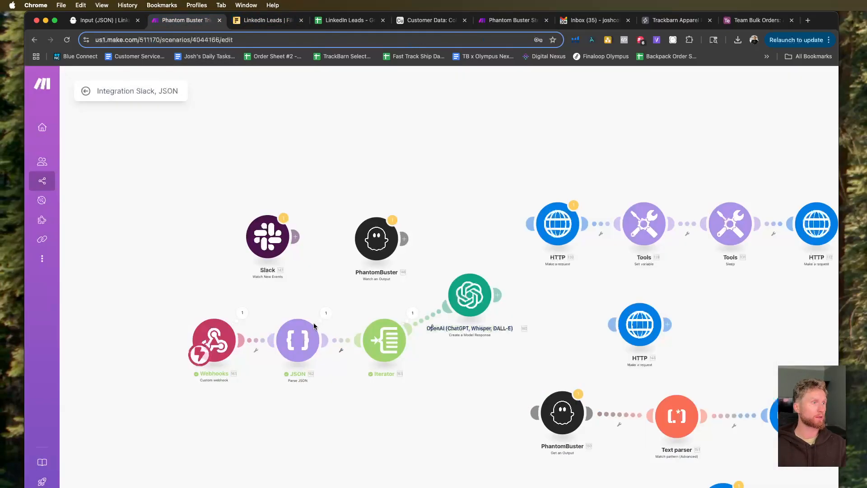
right_click(295, 346)
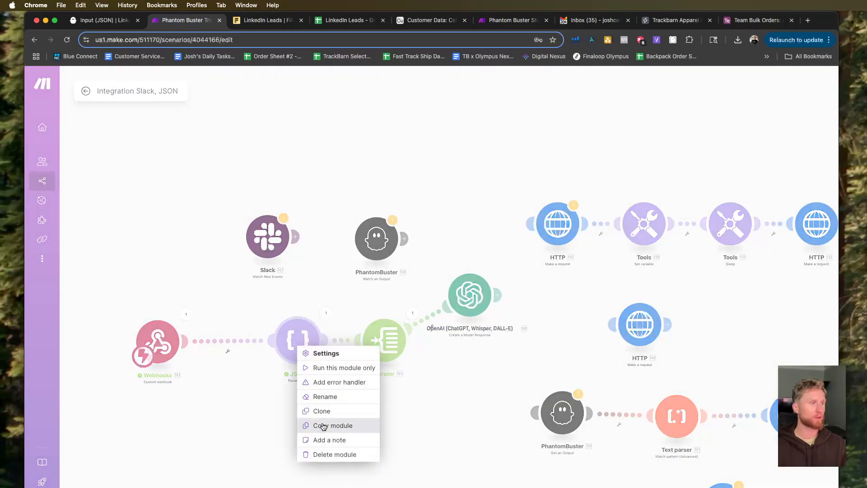
left_click(335, 454)
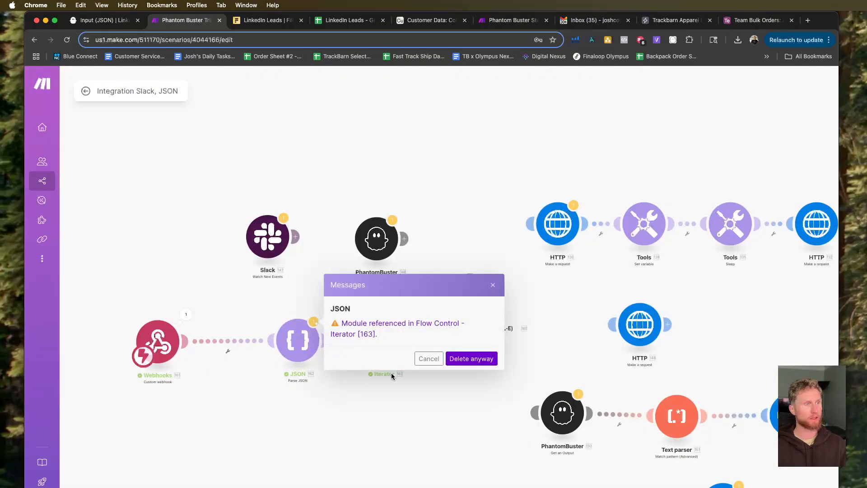
left_click(469, 357)
right_click(382, 347)
left_click(421, 454)
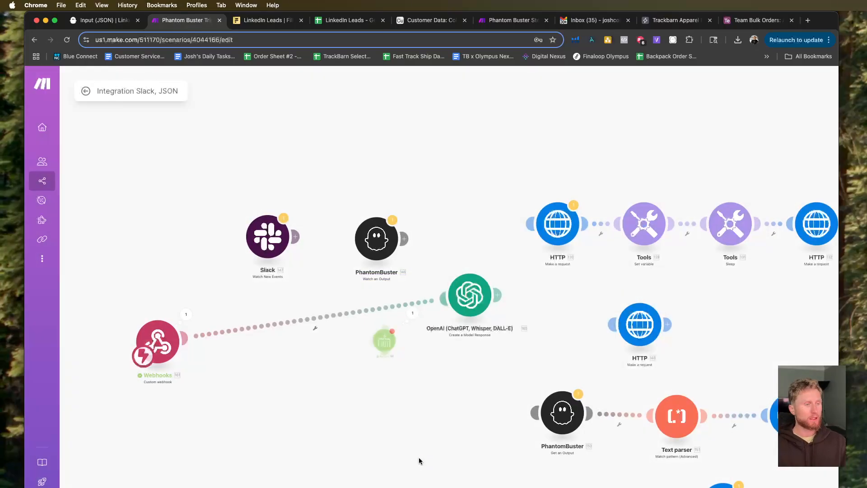
Add a Google Sheets Watch New Rows module and place it between the webhook and the OpenAI module.
left_click(537, 487)
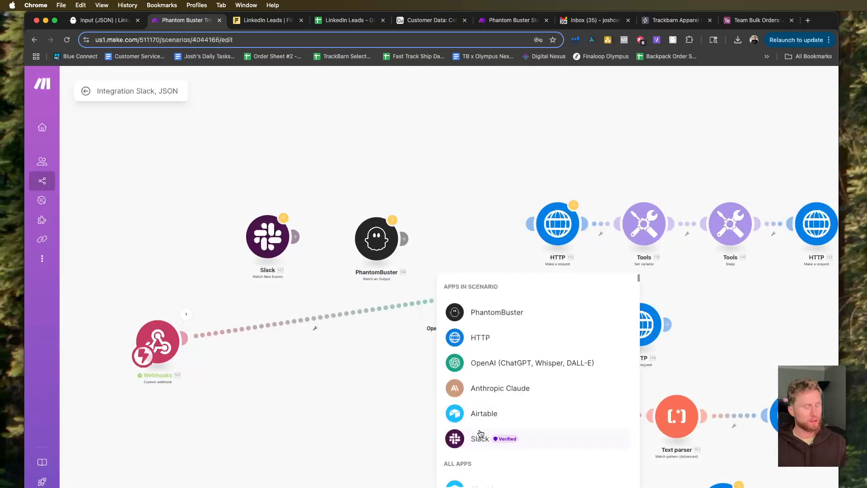
type("sheets")
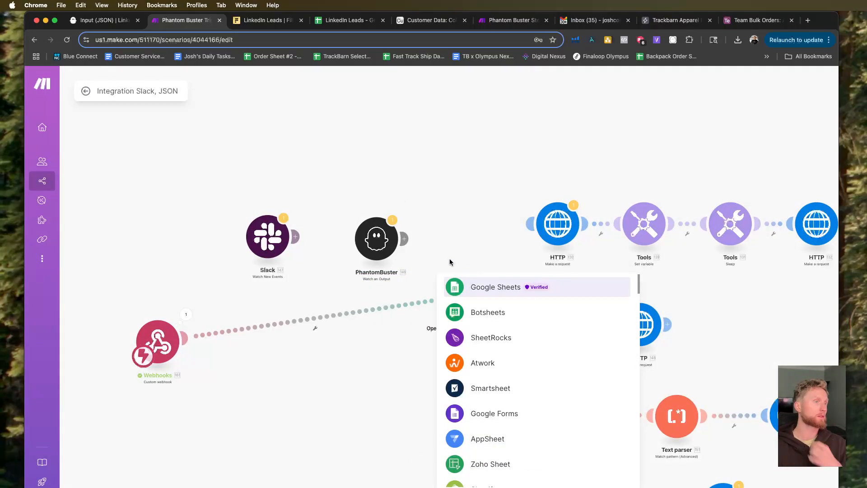
left_click(497, 287)
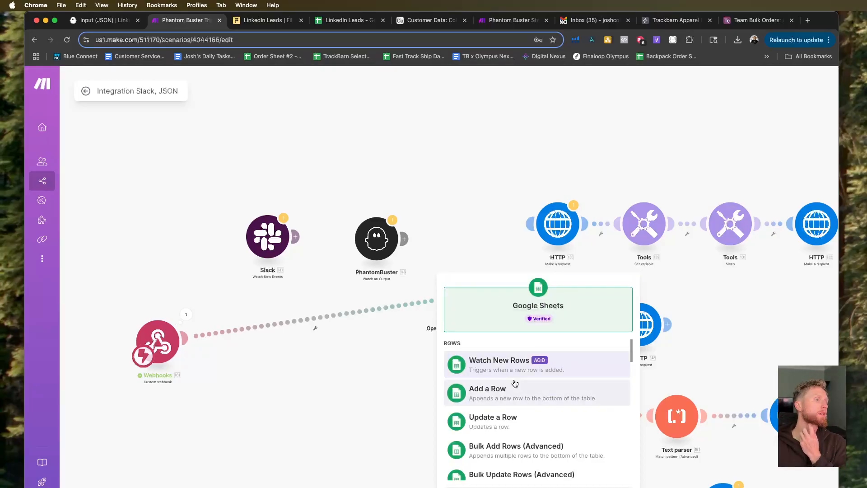
scroll(515, 372, "down", 1)
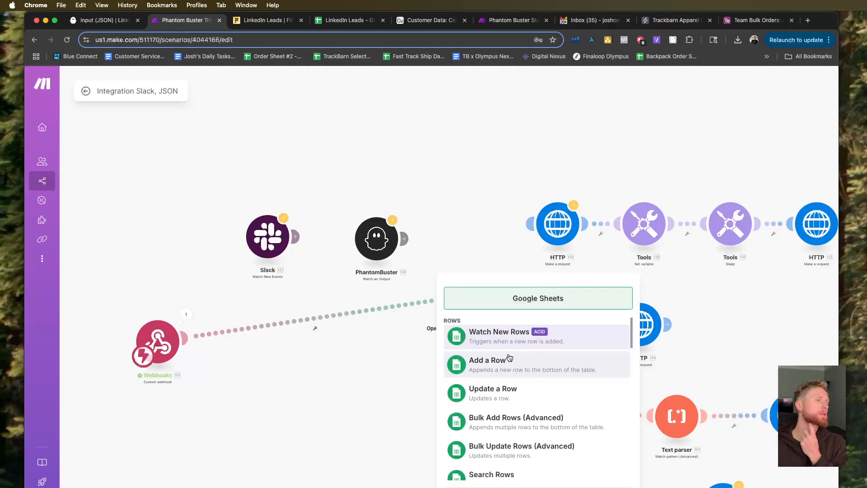
scroll(519, 402, "down", 1)
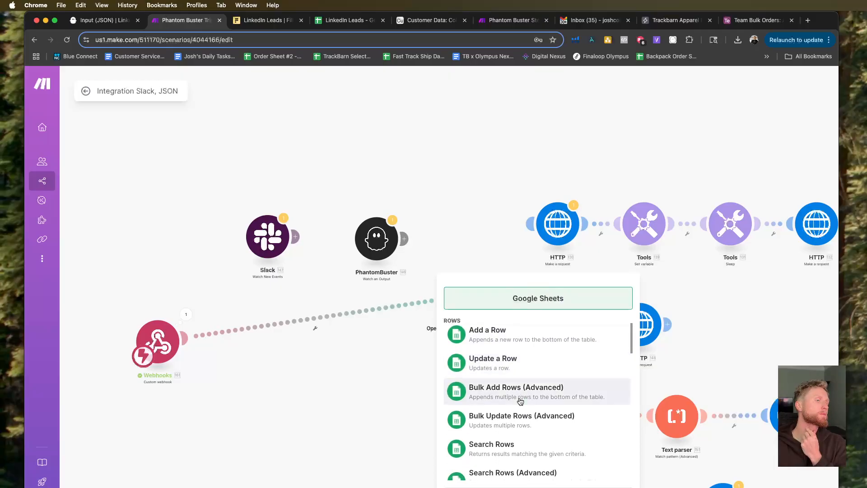
scroll(520, 401, "down", 4)
scroll(520, 401, "down", 1)
scroll(520, 401, "down", 2)
scroll(521, 397, "up", 8)
left_click(519, 372)
left_click_drag(518, 382, 294, 357)
Unlink the webhook from the OpenAI module and try to connect the webhook to the Google Sheets module.
left_click(320, 318)
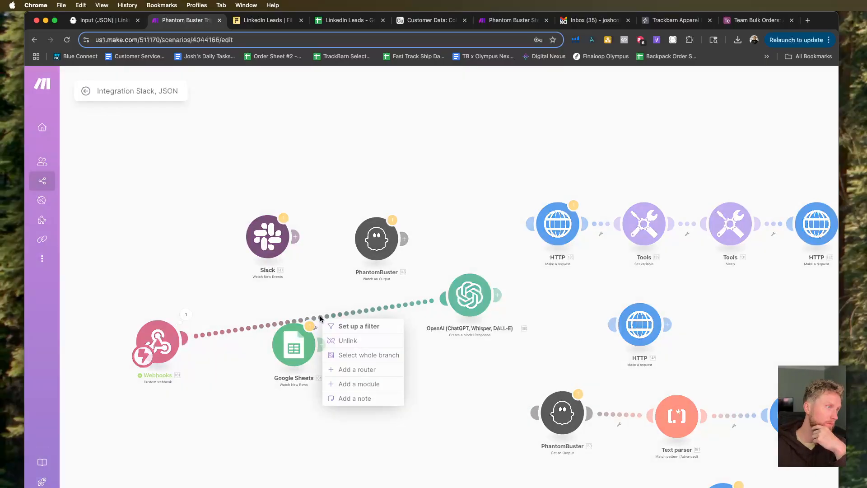
left_click(348, 340)
left_click_drag(184, 339, 349, 351)
Delete the unconnected Google Sheets Watch New Rows module between the webhook and OpenAI.
right_click(299, 344)
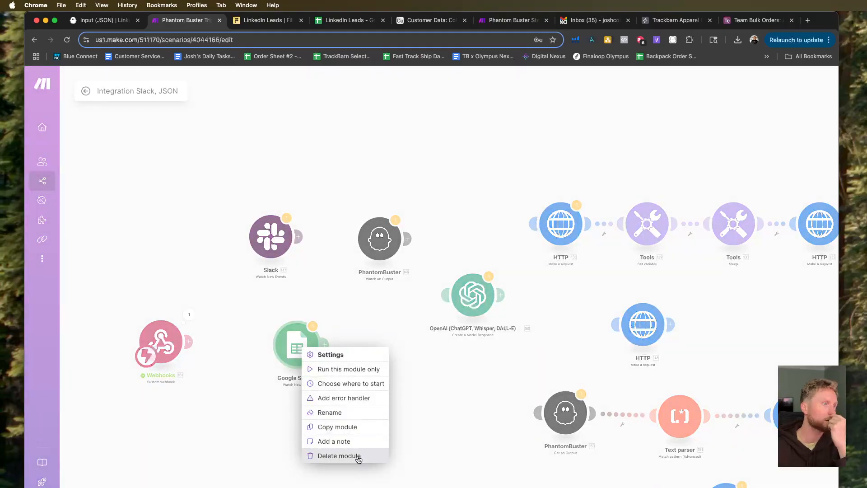
left_click(340, 456)
Search for "sheets" as a new module and examine the row, cell and sheet actions Google Sheets offers.
left_click(538, 487)
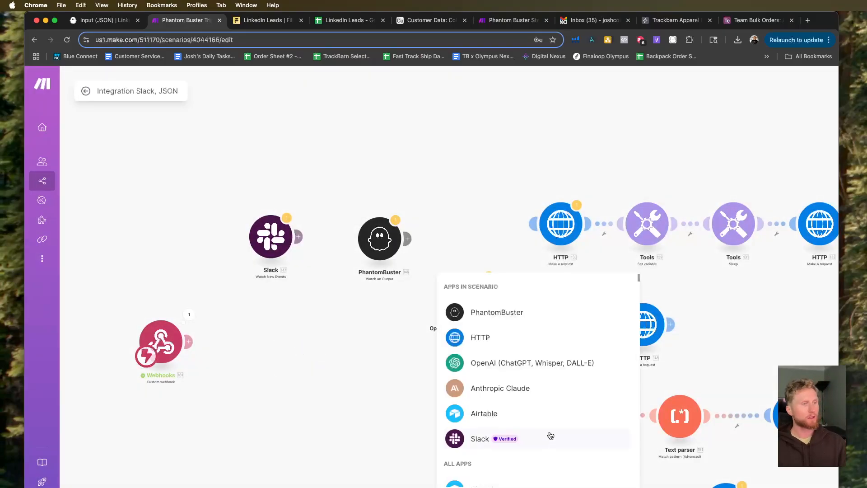
type("sheets")
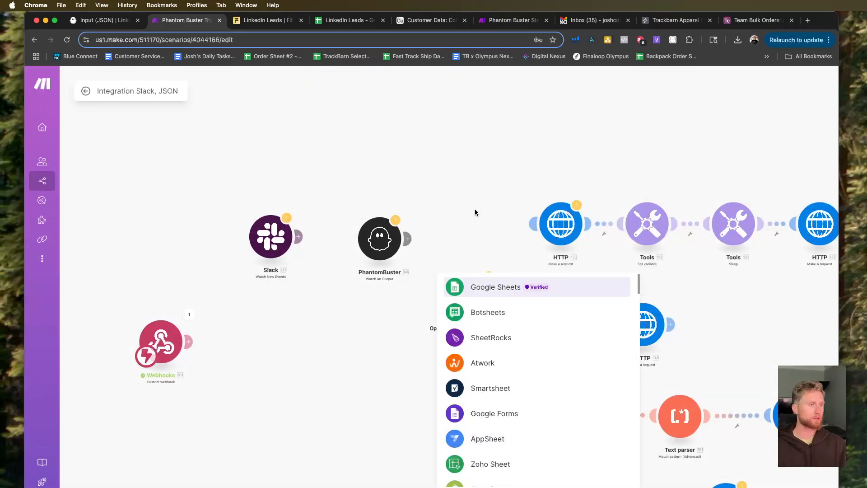
left_click(494, 288)
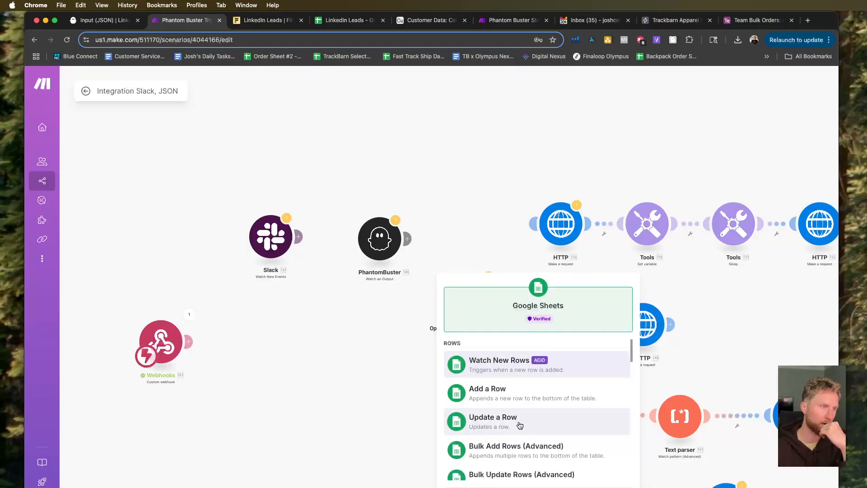
scroll(520, 425, "down", 8)
scroll(520, 425, "down", 2)
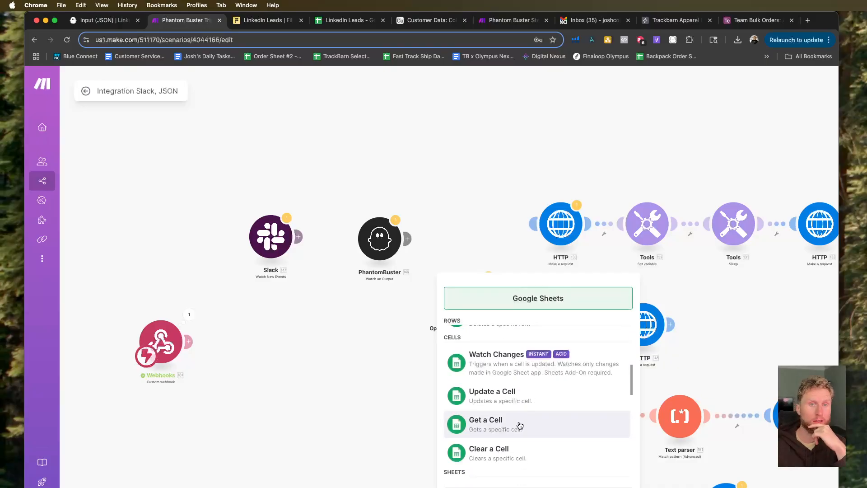
scroll(520, 425, "down", 5)
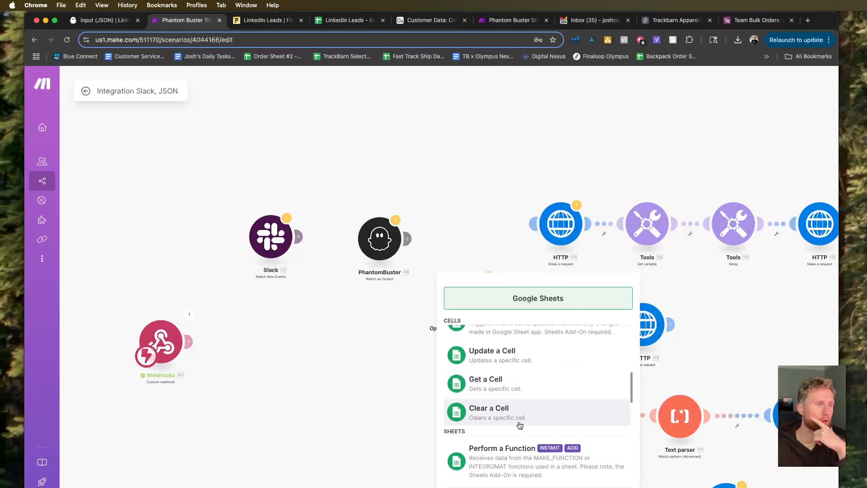
scroll(520, 425, "down", 3)
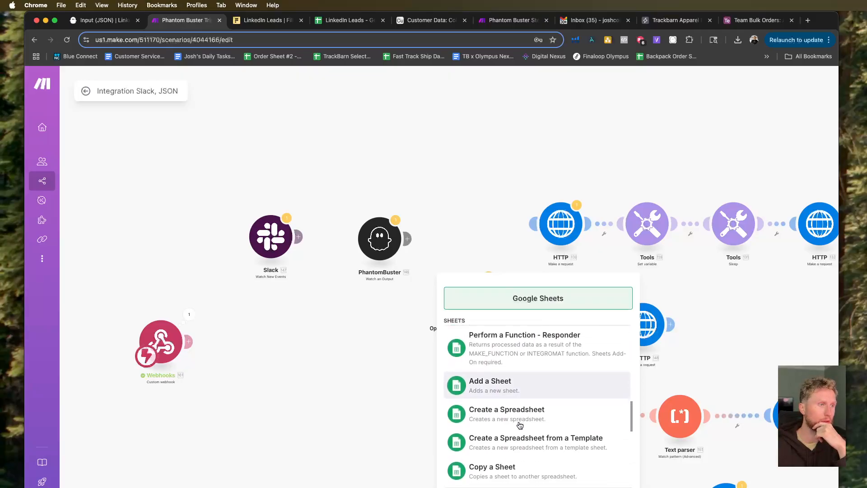
scroll(519, 425, "down", 4)
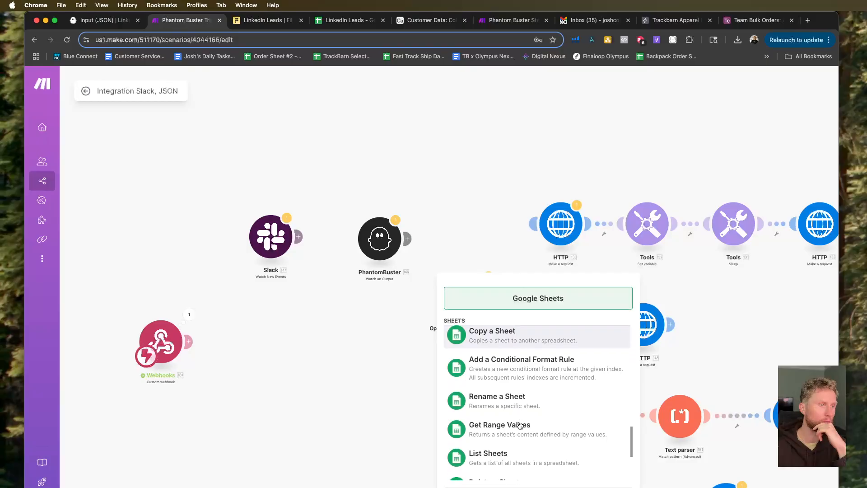
scroll(520, 425, "down", 3)
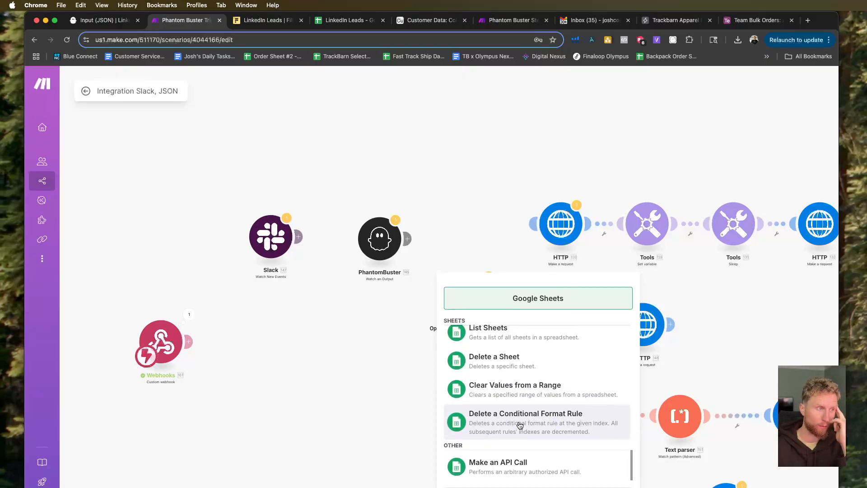
scroll(519, 425, "up", 3)
scroll(520, 425, "up", 2)
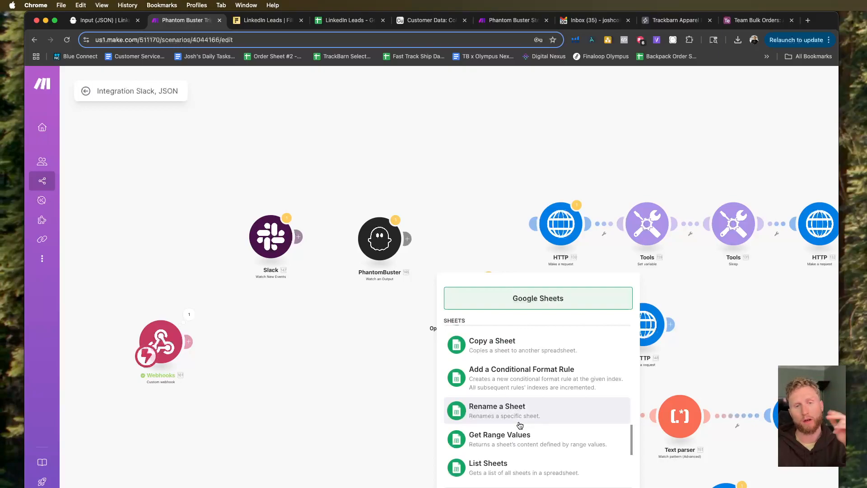
scroll(515, 423, "up", 3)
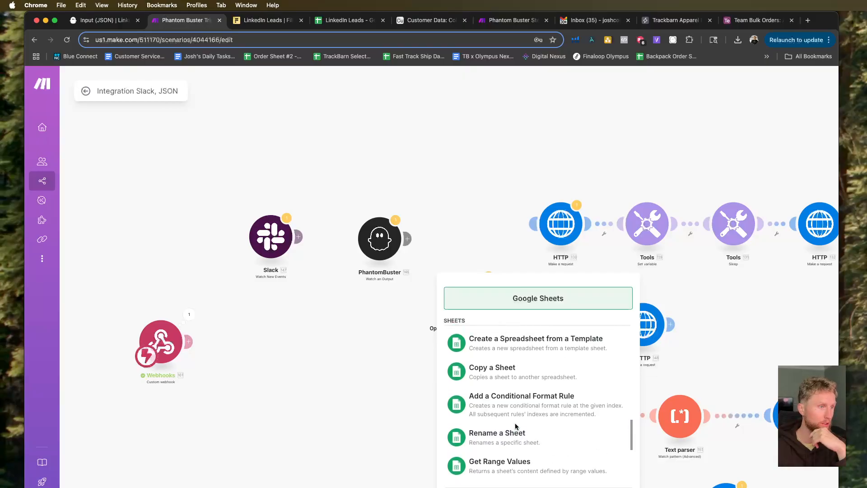
scroll(517, 427, "up", 5)
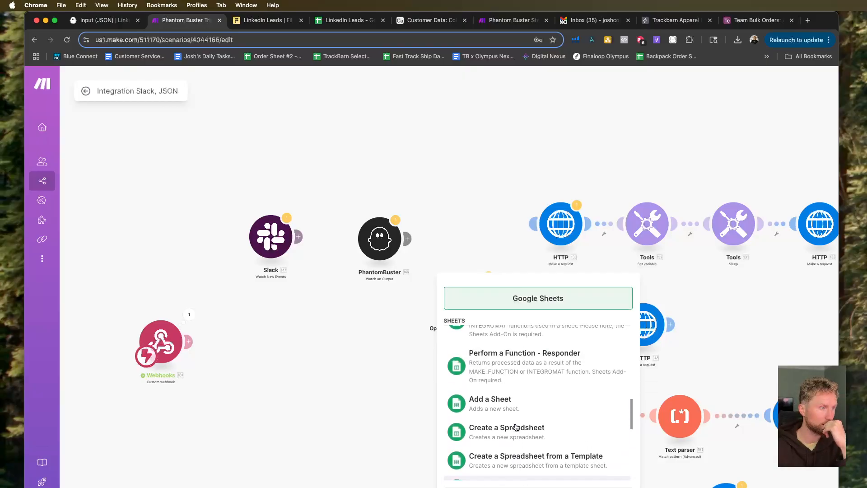
scroll(516, 427, "up", 5)
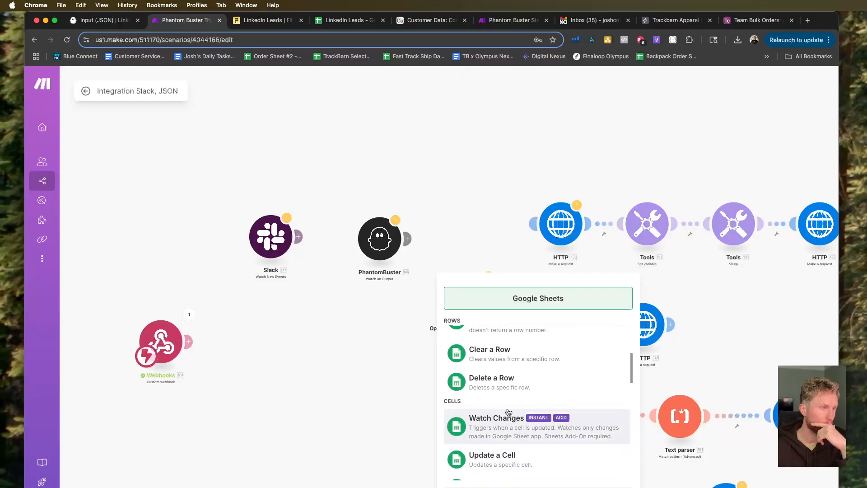
scroll(509, 412, "up", 3)
scroll(509, 411, "up", 5)
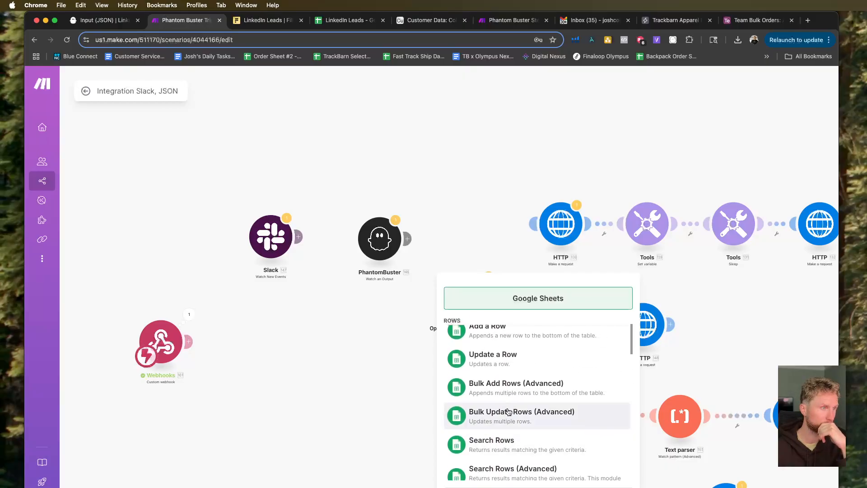
scroll(510, 411, "down", 5)
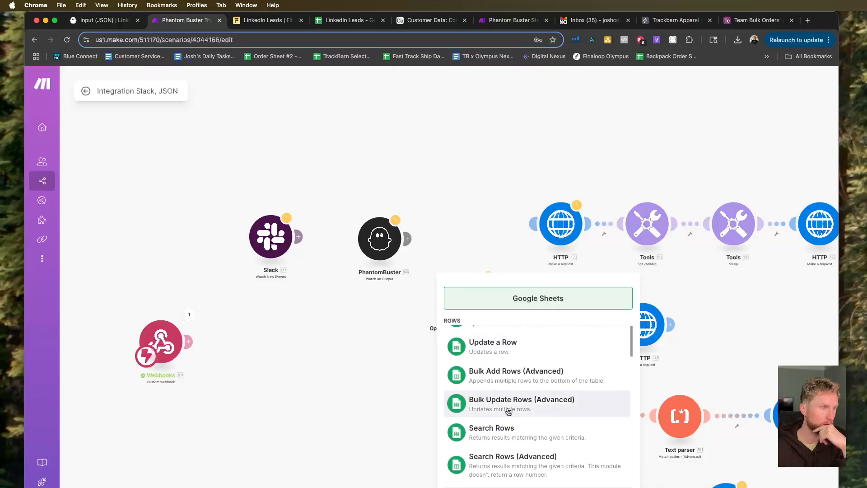
scroll(508, 412, "up", 1)
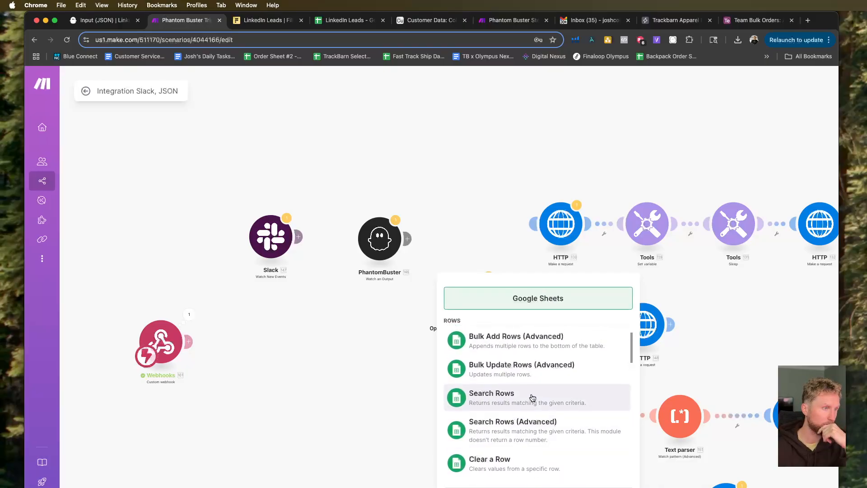
scroll(532, 397, "down", 5)
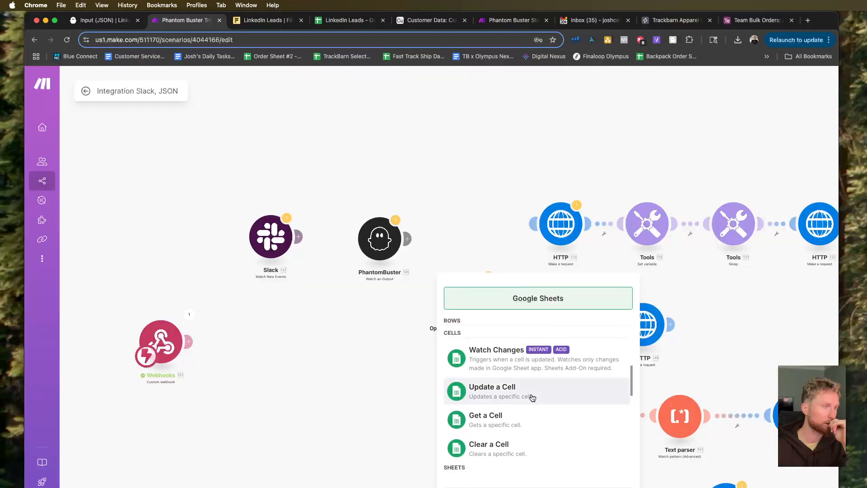
left_click(430, 370)
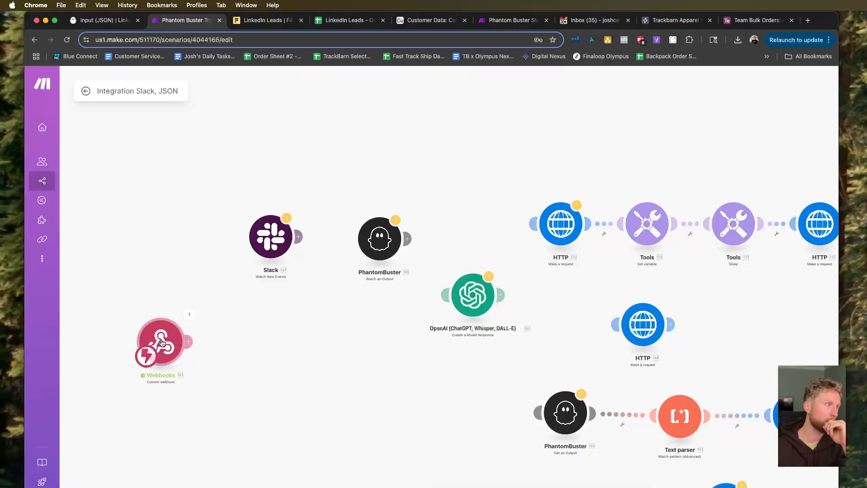
Move the Custom webhook module below the Slack module and delete it, leaving an empty trigger module.
left_click_drag(172, 341, 274, 385)
right_click(263, 381)
left_click(333, 478)
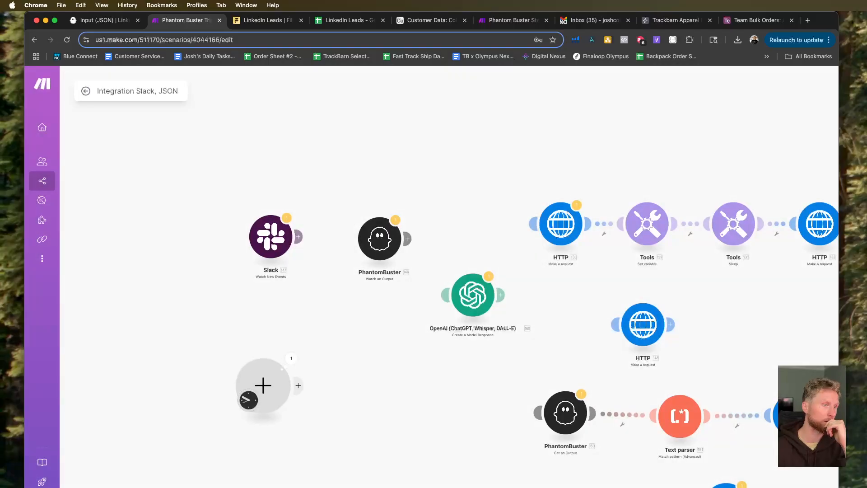
scroll(475, 454, "down", 3)
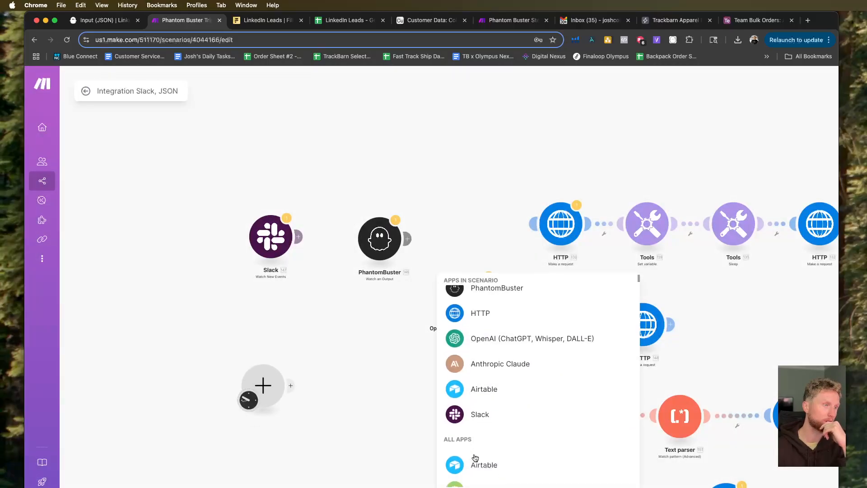
left_click(405, 434)
Search for "sheet" in the empty trigger module and make it a Google Sheets Watch New Rows module.
left_click(277, 393)
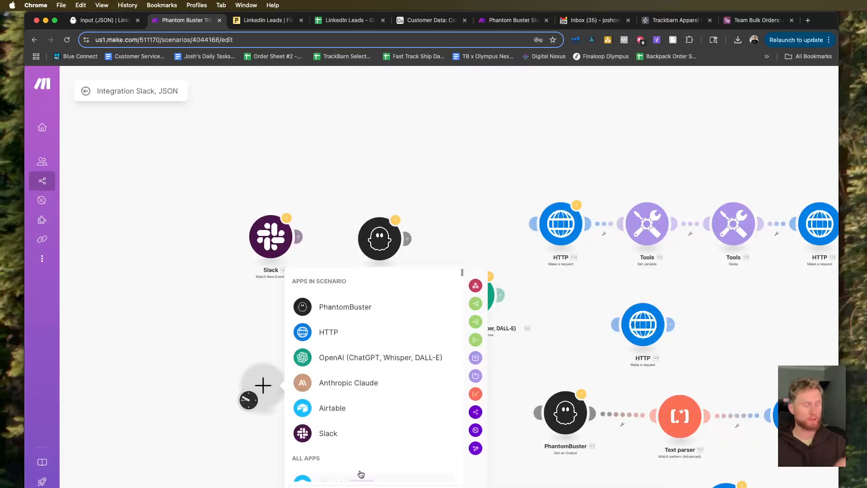
type("sheet")
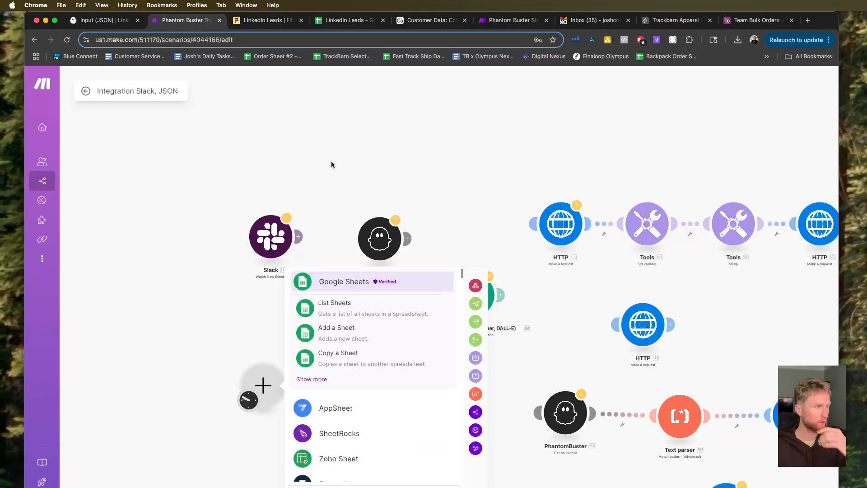
left_click(312, 379)
left_click(406, 387)
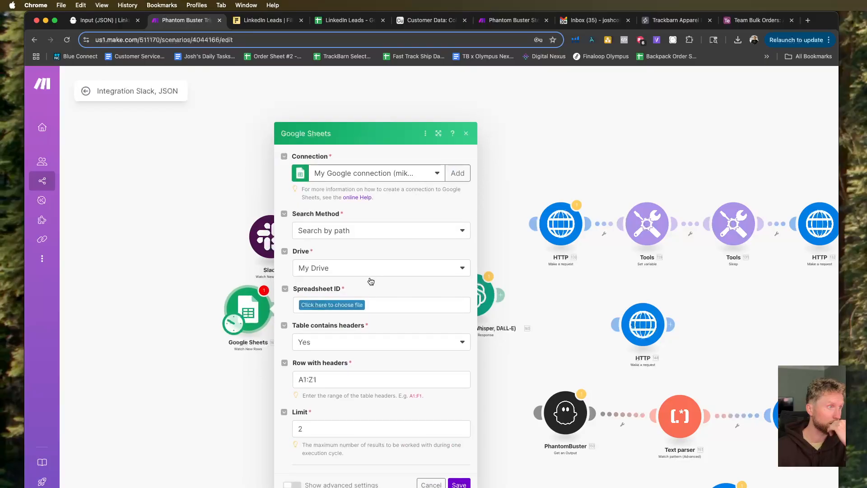
Set the search method to Search by path and the drive to My Drive, and open the spreadsheet file list.
left_click(344, 231)
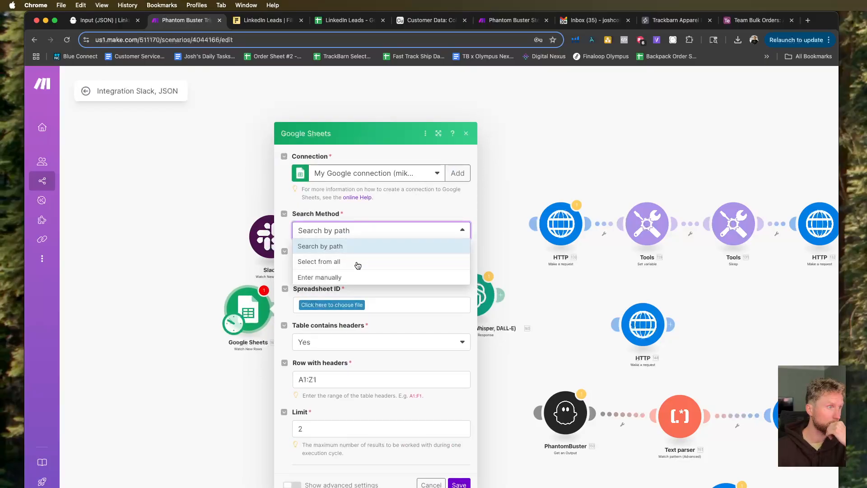
left_click(392, 246)
left_click(378, 270)
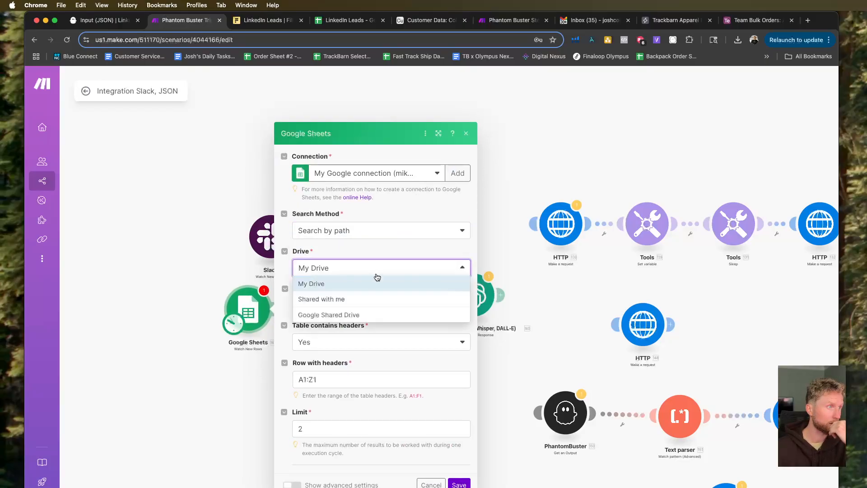
left_click(379, 284)
left_click(369, 307)
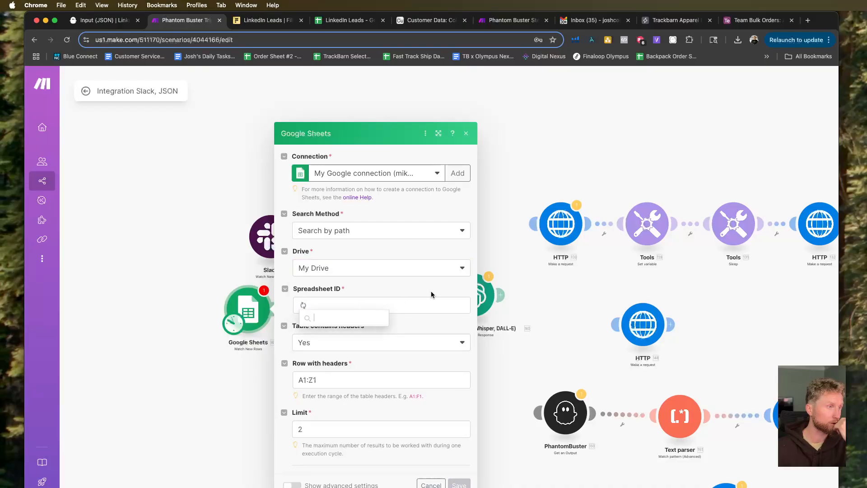
Try to find the "linkedin" spreadsheet through a different Google connection in the Watch New Rows module.
left_click(402, 173)
left_click(393, 236)
left_click(335, 305)
type("linkedin")
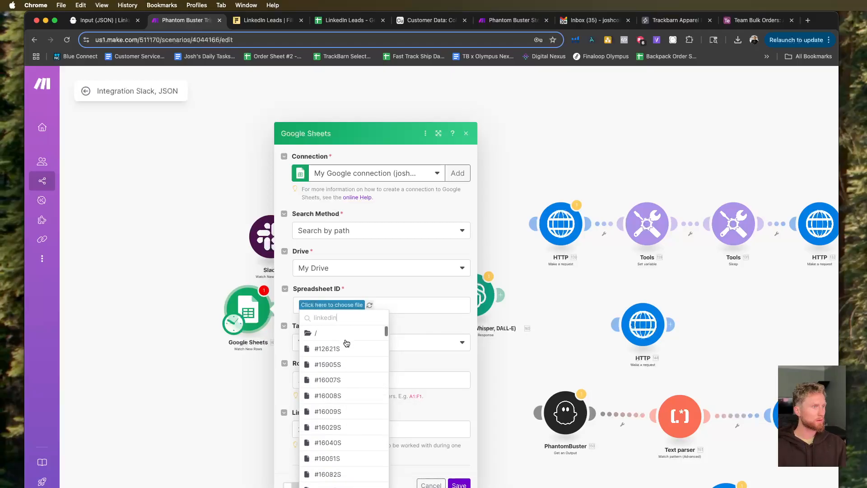
key("BackSpace")
key("BackSpace")
key("BackSpace")
key("BackSpace")
key("BackSpace")
key("BackSpace")
key("BackSpace")
key("BackSpace")
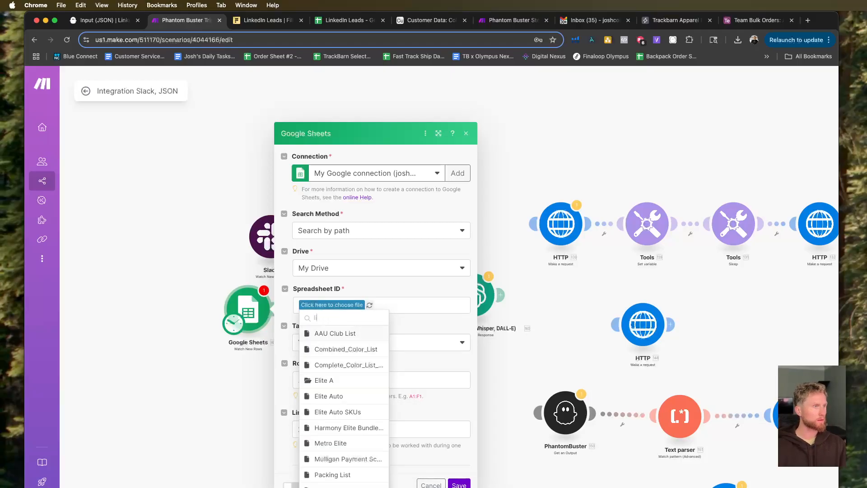
Switch back to the module's original Google connection and search its spreadsheets for "linkedin".
left_click(387, 174)
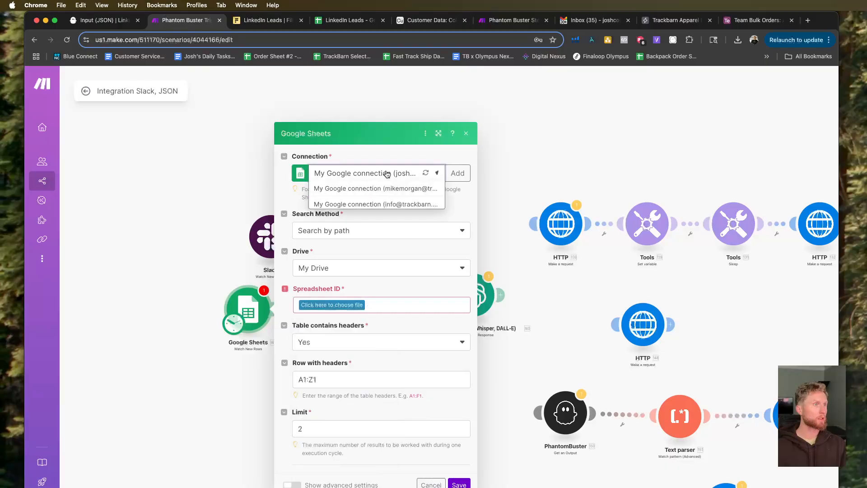
left_click(384, 195)
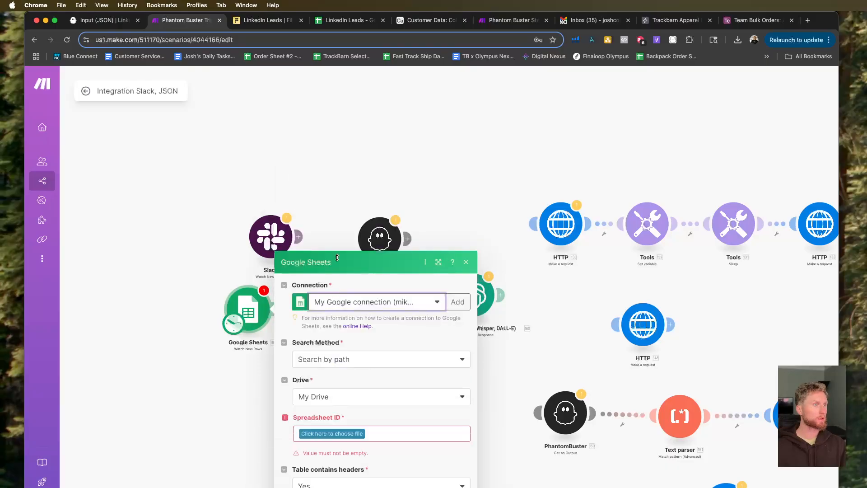
left_click(331, 298)
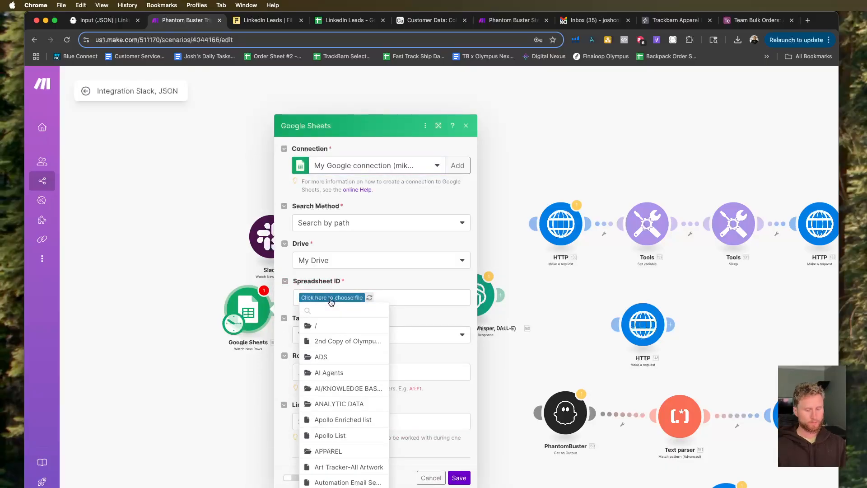
type("linkedin")
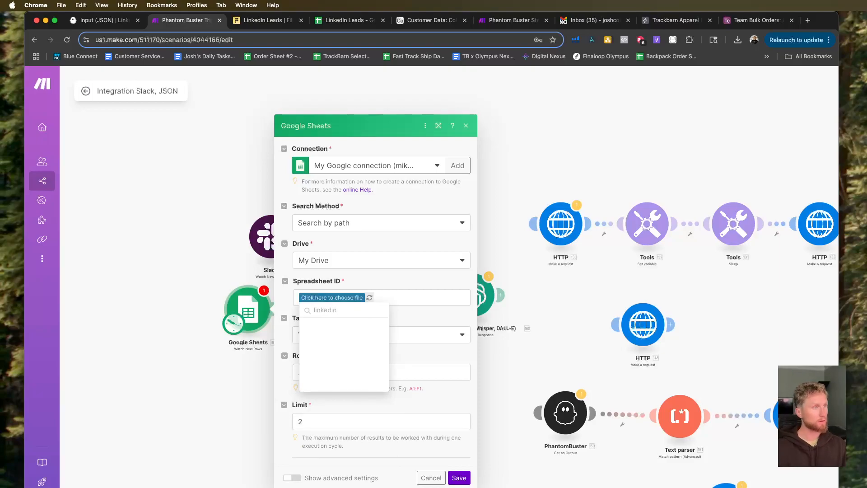
left_click(405, 286)
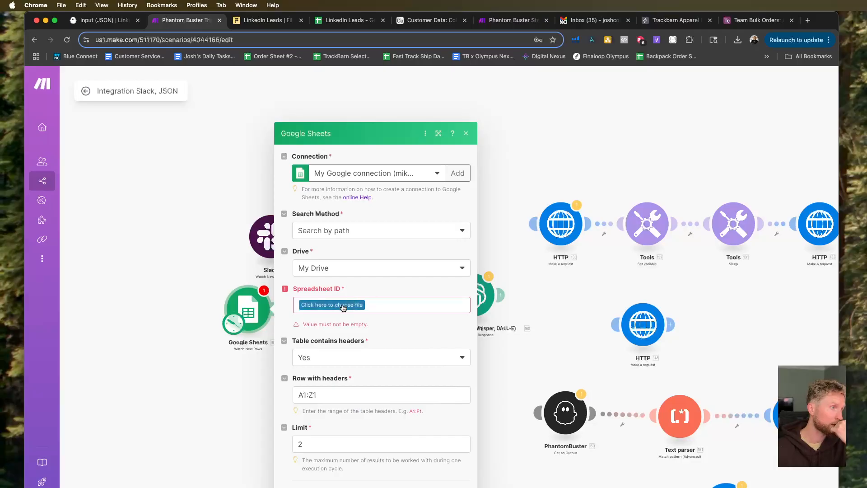
Switch to the LinkedIn Leads spreadsheet and check which Google account it is open under.
left_click(346, 21)
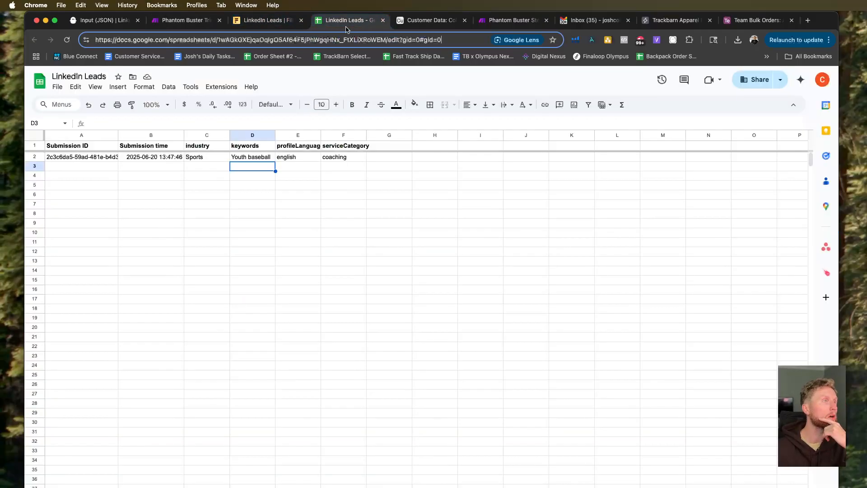
left_click(823, 81)
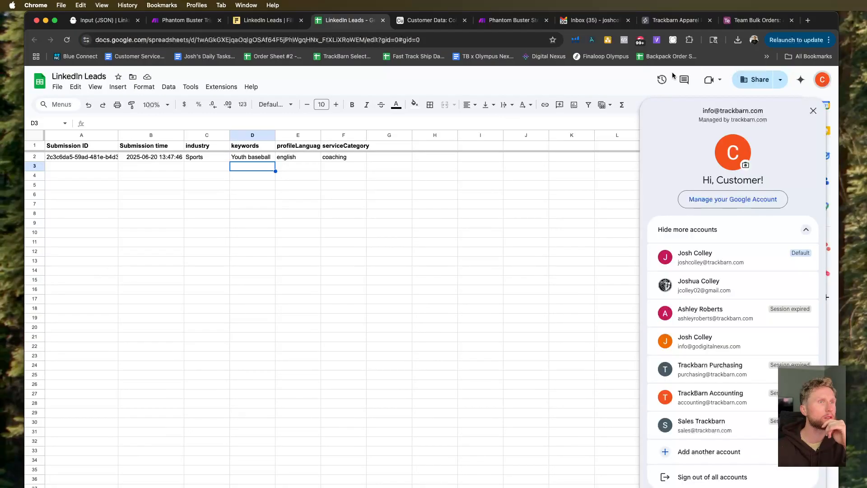
Share the LinkedIn Leads spreadsheet so that anyone with the link has Editor access.
left_click(601, 76)
left_click(780, 80)
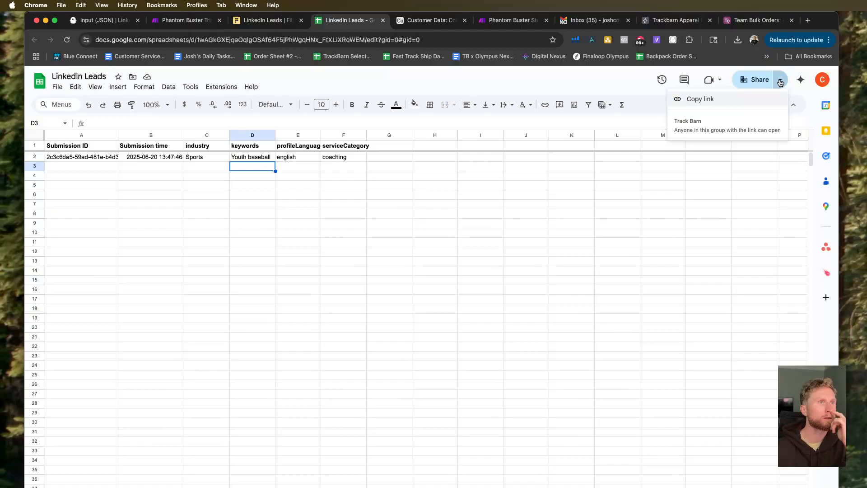
left_click(752, 80)
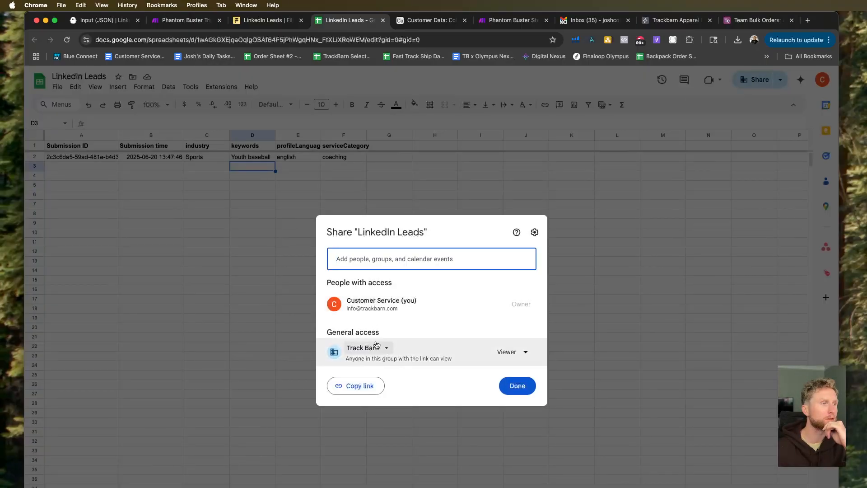
left_click(505, 352)
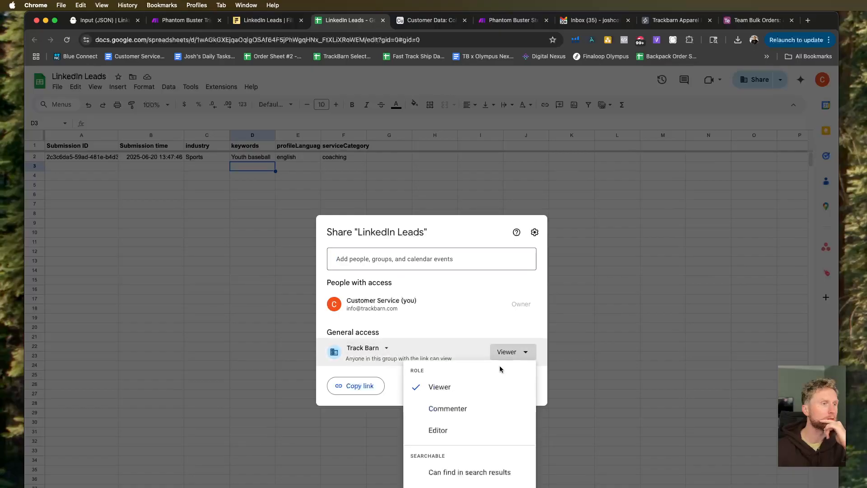
left_click(458, 431)
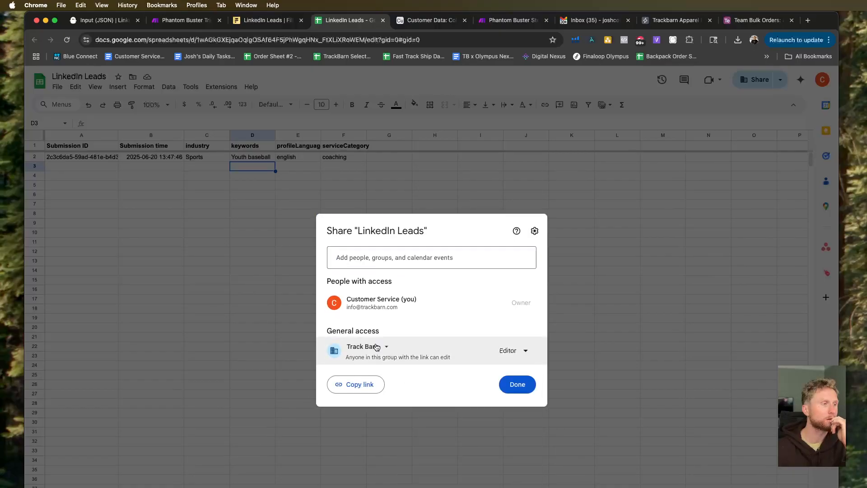
left_click(376, 347)
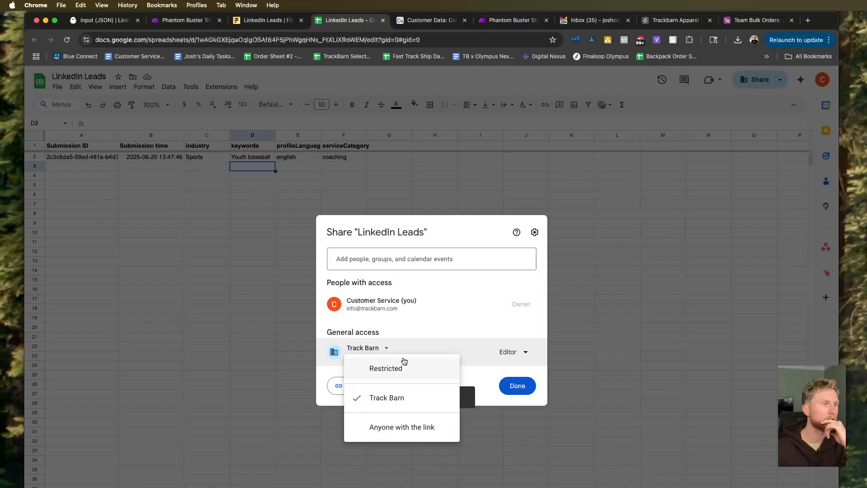
left_click(429, 428)
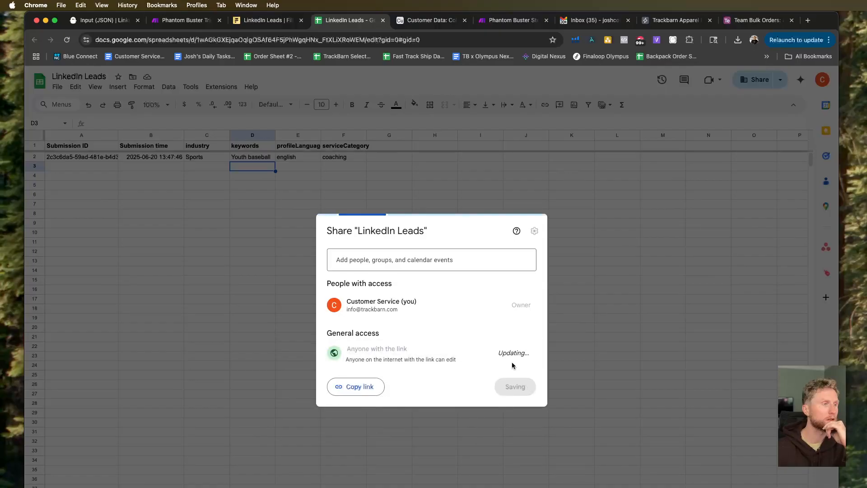
left_click(515, 388)
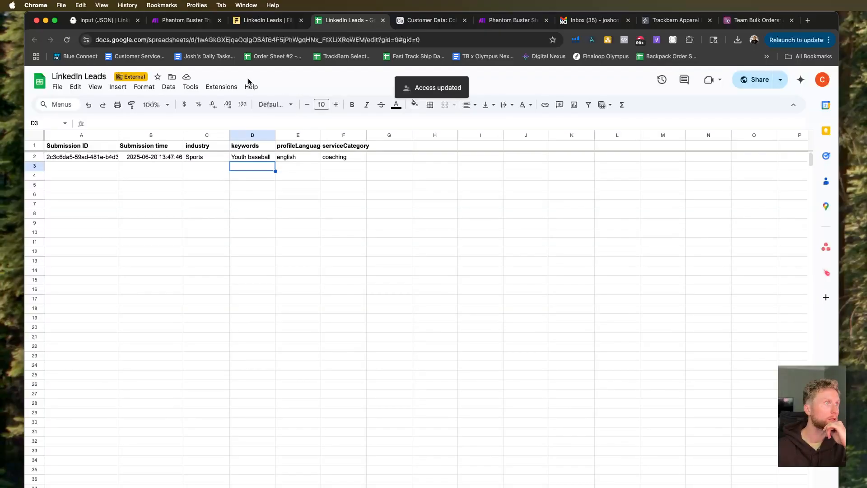
Copy the spreadsheet ID from the LinkedIn Leads sheet's URL and return to the Make scenario.
left_click(270, 41)
left_click(321, 35)
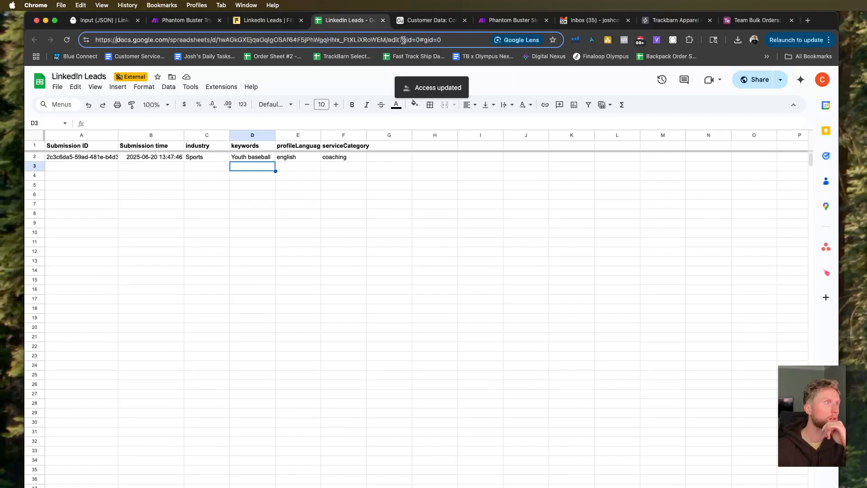
left_click_drag(386, 40, 233, 43)
key("super+c")
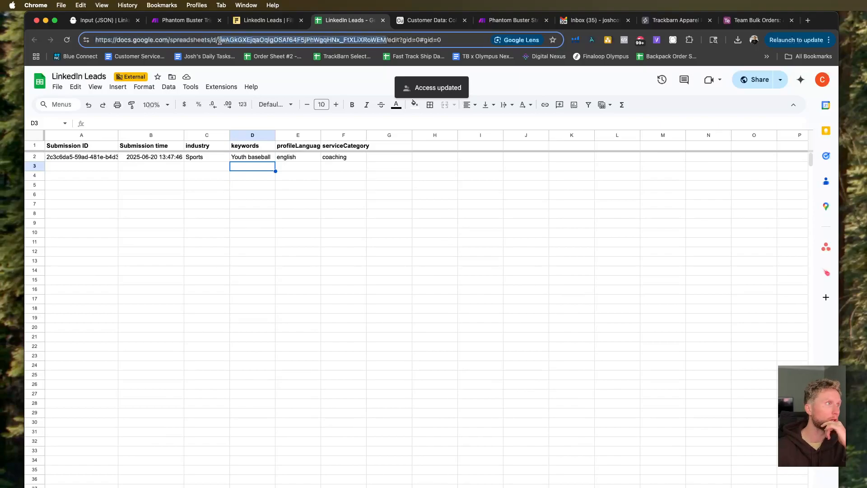
right_click(223, 40)
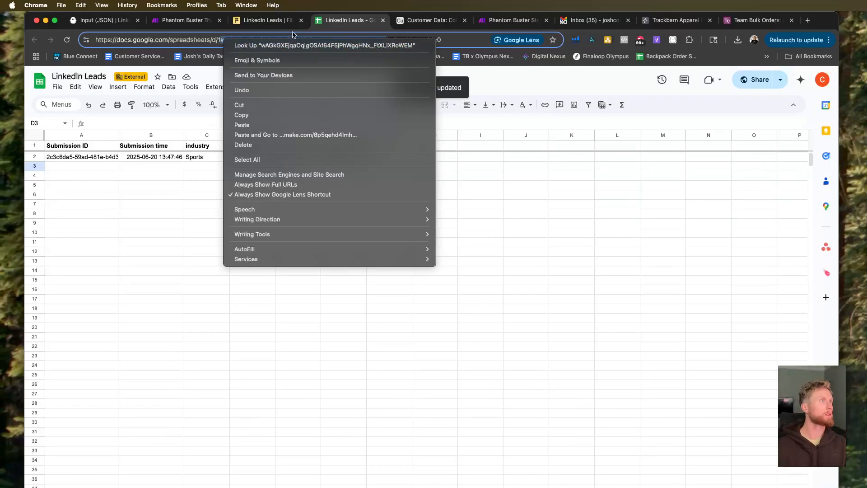
key("Escape")
left_click_drag(218, 39, 379, 41)
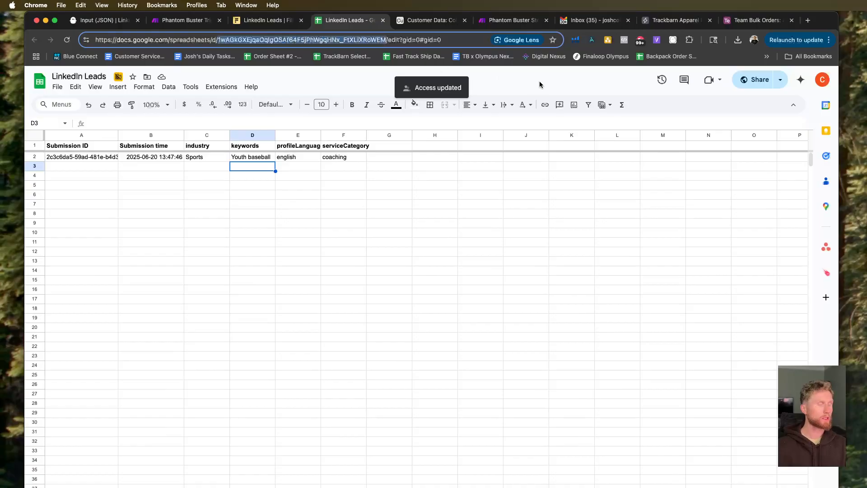
left_click(267, 20)
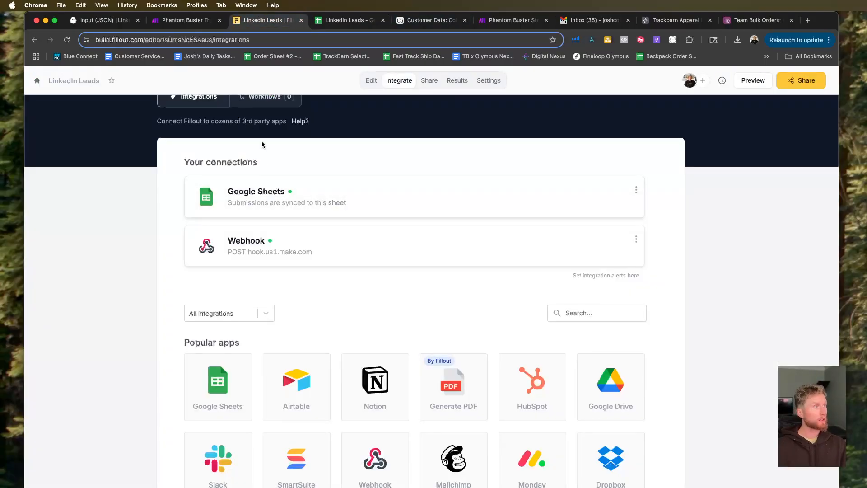
left_click(175, 20)
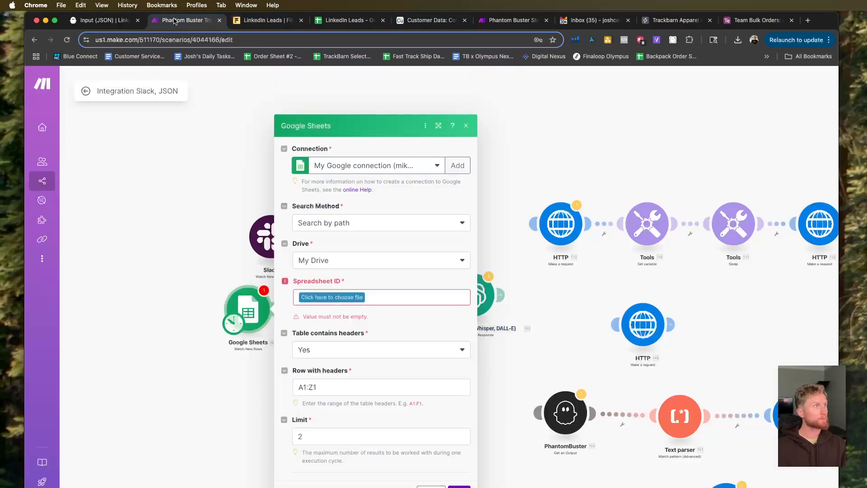
Set the Watch New Rows module's search method to Enter manually and paste the copied spreadsheet ID.
left_click(354, 298)
key("super+v")
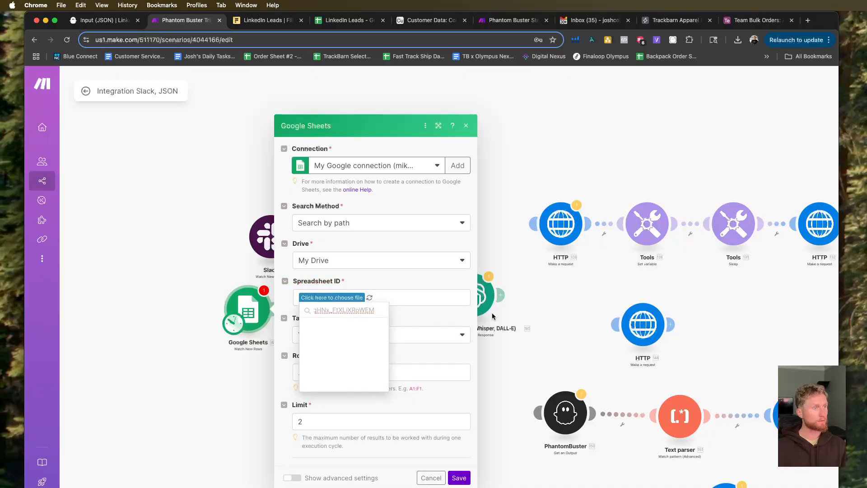
left_click(384, 247)
left_click(389, 233)
left_click(355, 277)
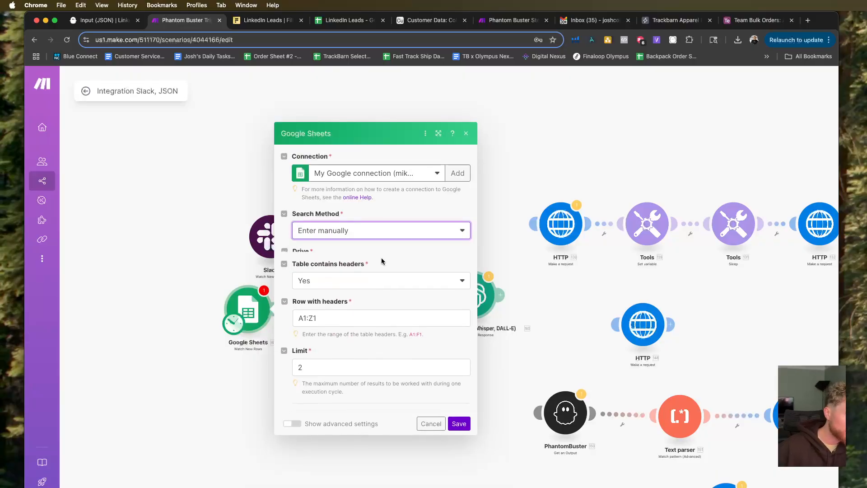
left_click(322, 250)
key("super+v")
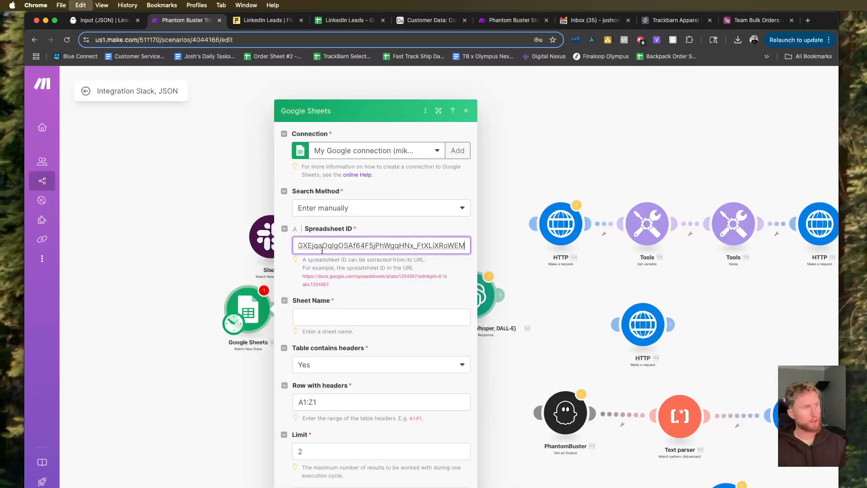
Set the module's sheet name to Sheet1 and its limit to 1, and save the settings.
left_click(373, 317)
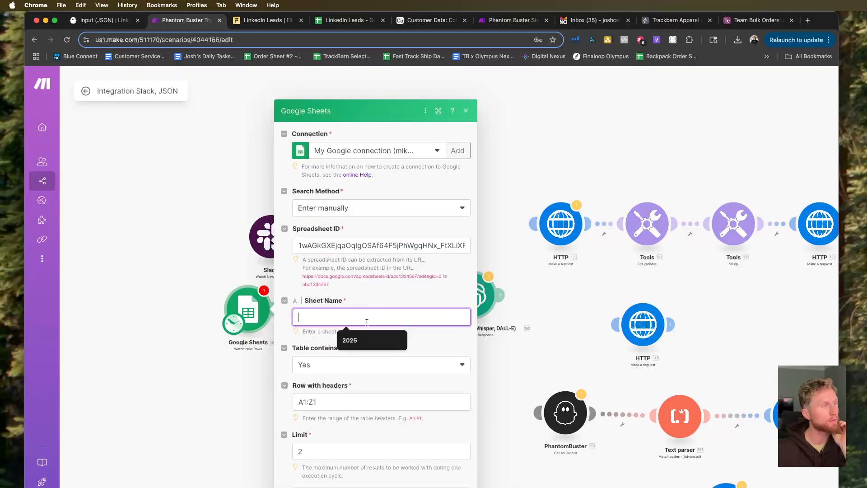
left_click(267, 20)
left_click(342, 20)
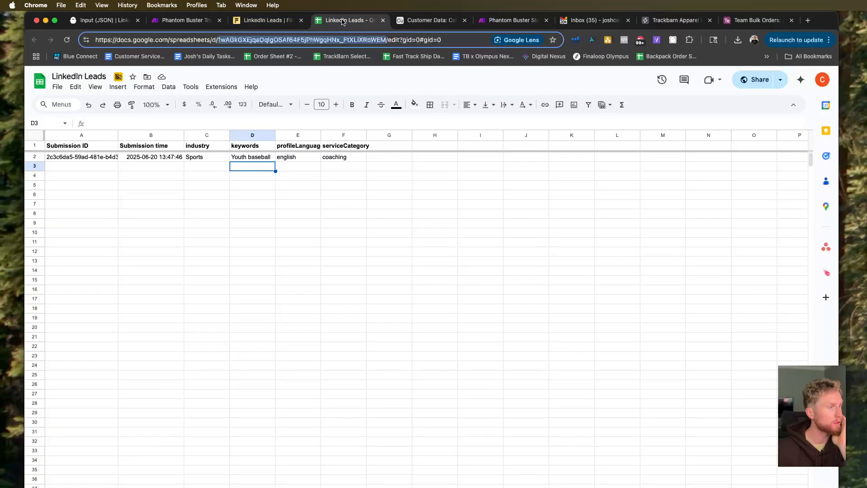
left_click_drag(342, 20, 271, 21)
left_click(185, 20)
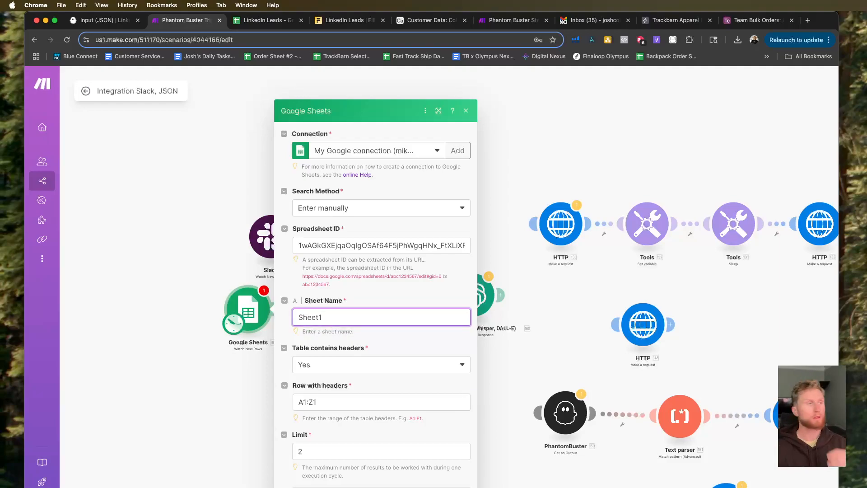
left_click_drag(323, 453, 290, 454)
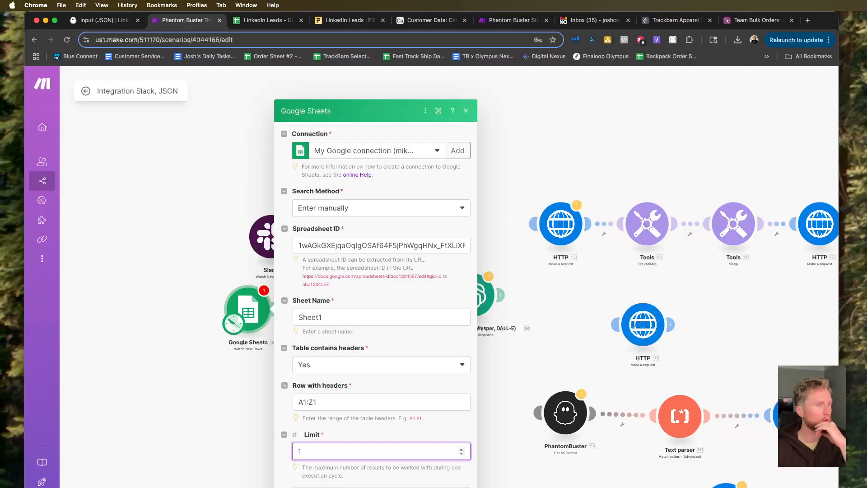
key("Return")
Choose All as the starting point for watching new rows and save it.
left_click(303, 309)
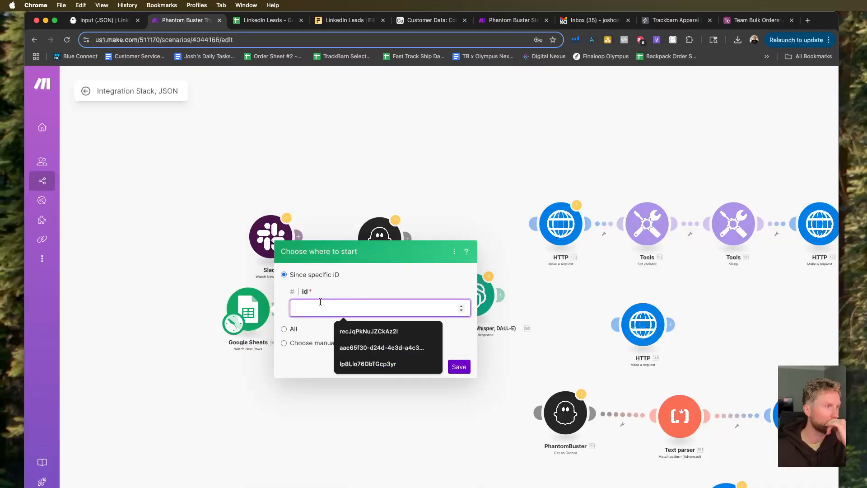
left_click(283, 330)
left_click(459, 323)
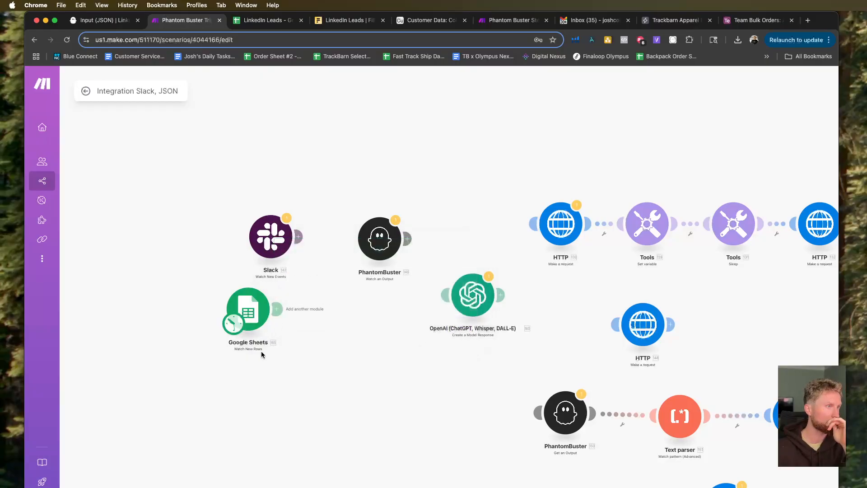
Connect the Google Sheets trigger to the OpenAI module and run only the Google Sheets module to inspect its output.
left_click_drag(279, 310, 445, 297)
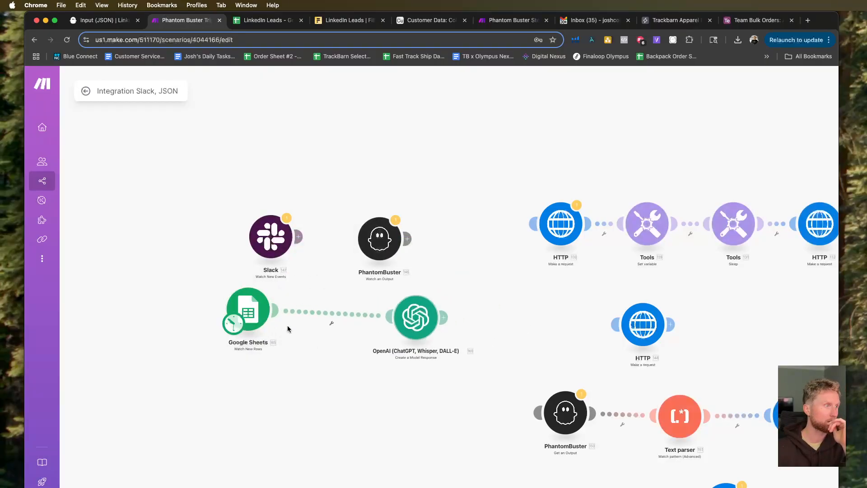
right_click(255, 314)
left_click(289, 338)
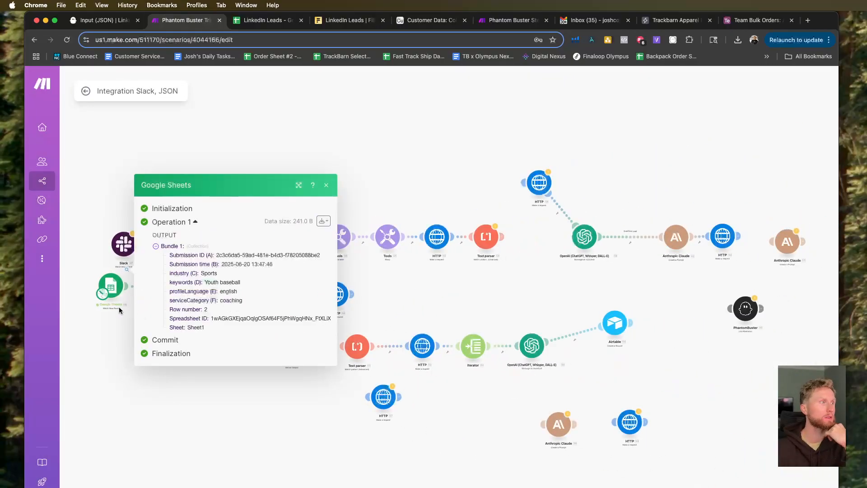
left_click_drag(102, 313, 237, 419)
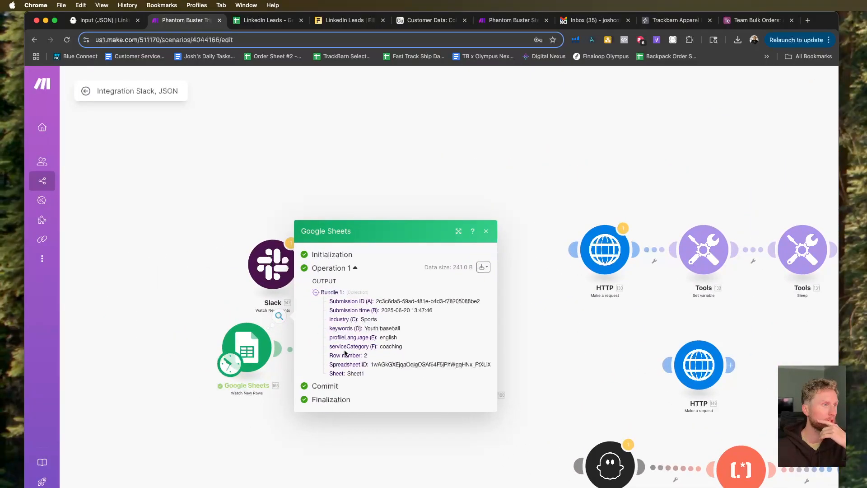
left_click(190, 313)
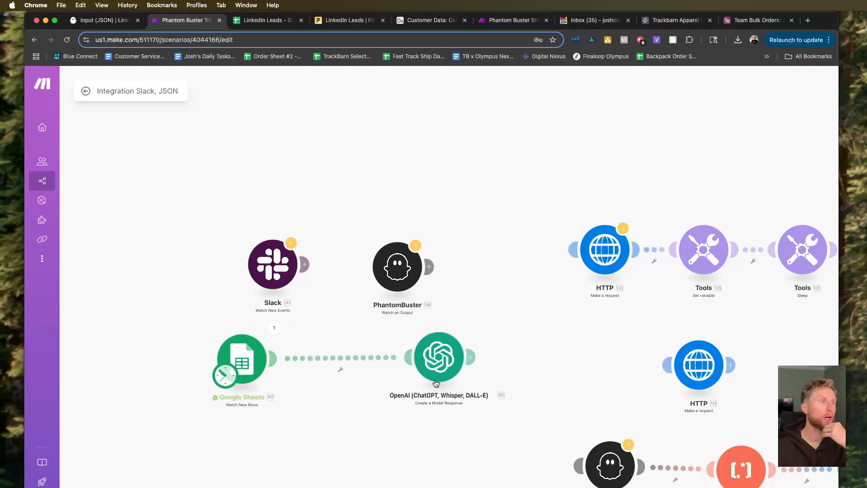
left_click(418, 378)
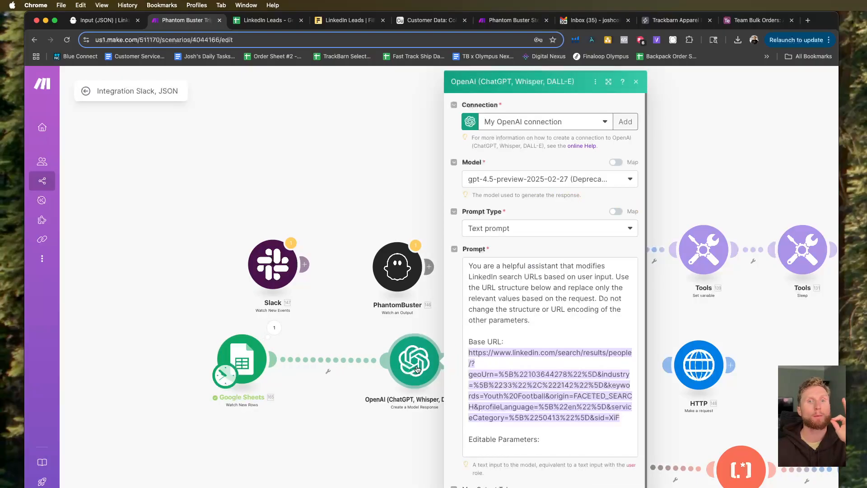
scroll(566, 332, "down", 10)
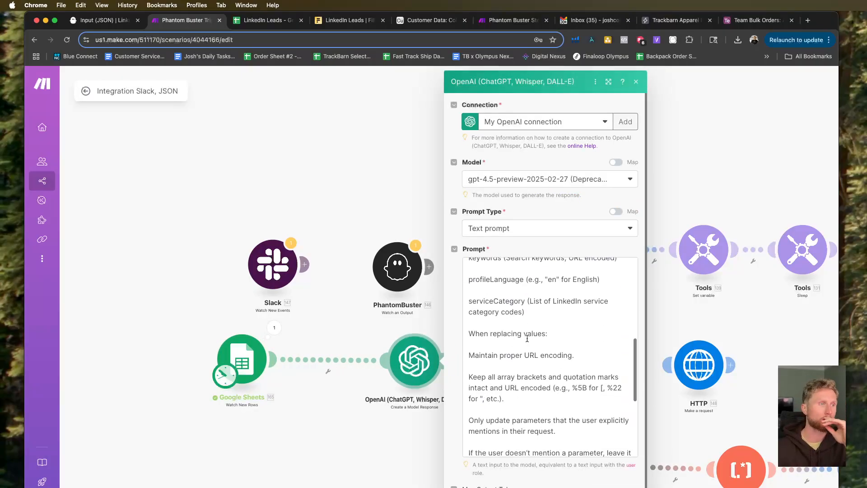
scroll(566, 332, "up", 4)
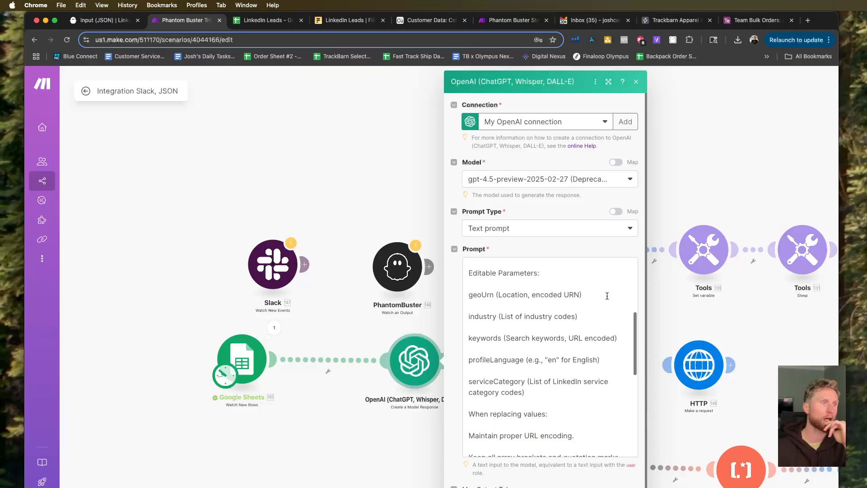
left_click(608, 296)
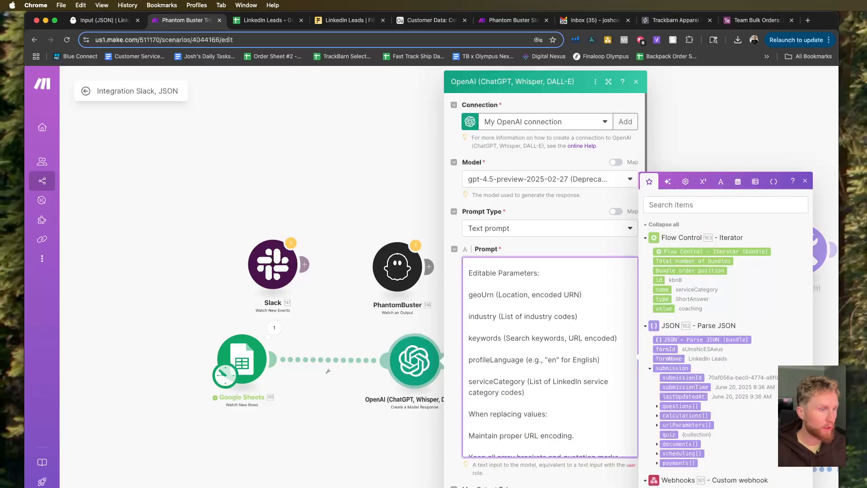
left_click(598, 487)
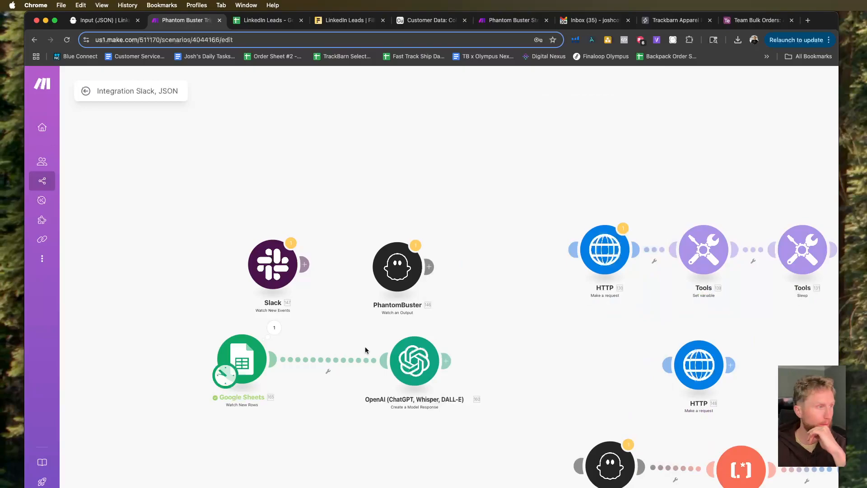
In the OpenAI module's prompt, insert the sheet's industry (C) value under the industry parameter and keywords (D) under the keywords parameter.
left_click(394, 362)
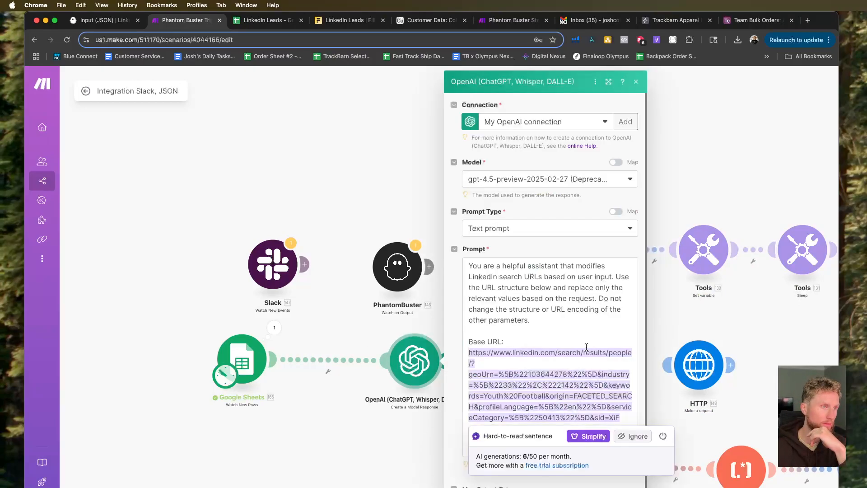
scroll(550, 382, "down", 2)
left_click(590, 392)
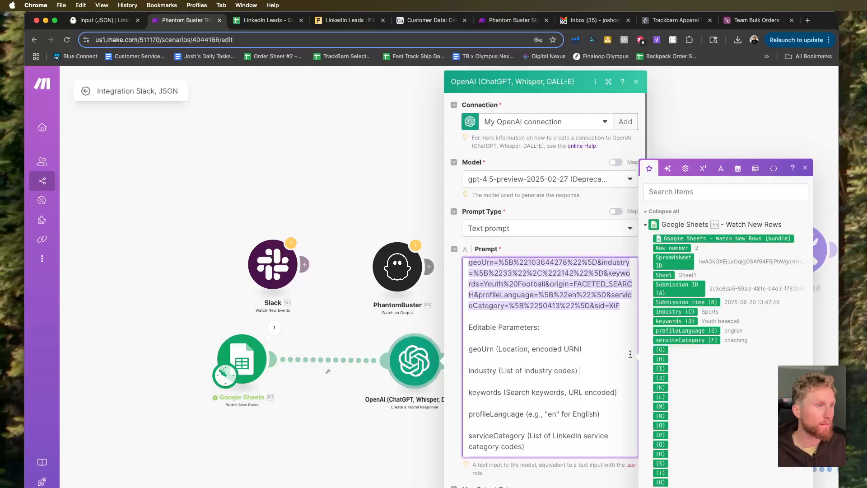
left_click(674, 312)
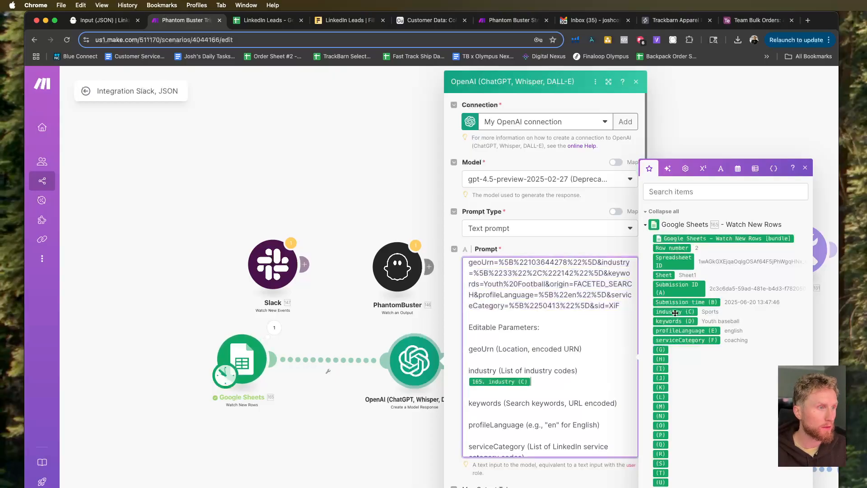
left_click(600, 369)
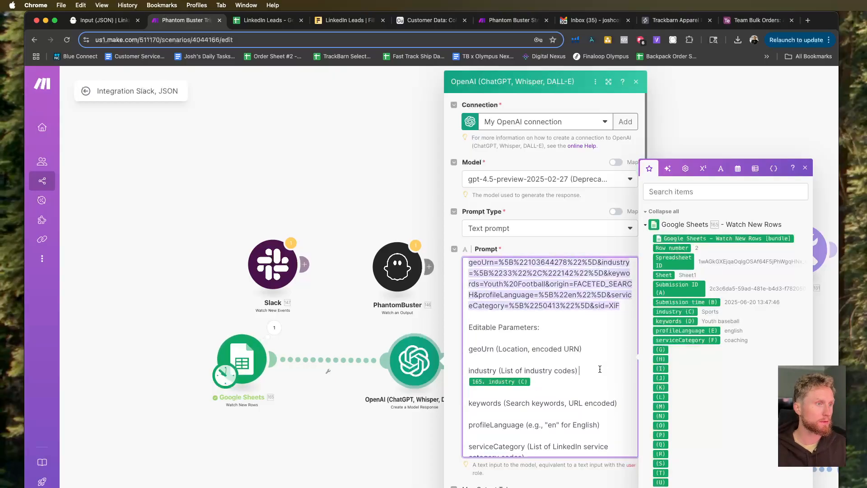
left_click(623, 406)
key("Return")
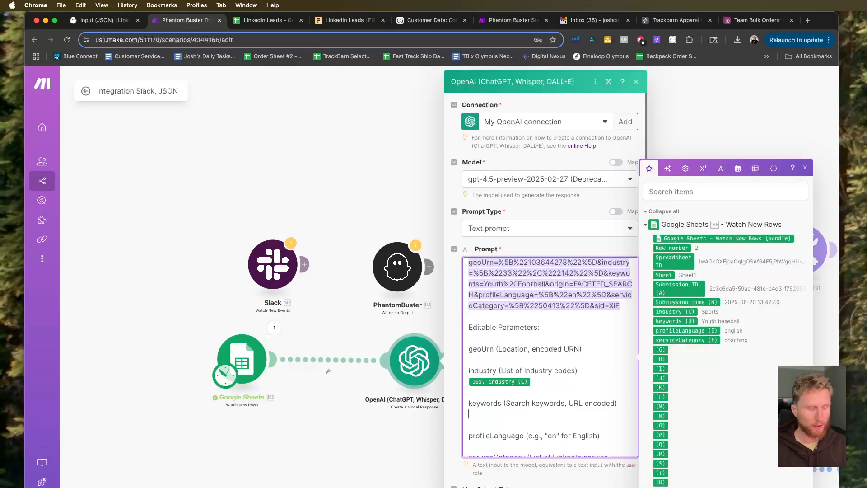
left_click(673, 320)
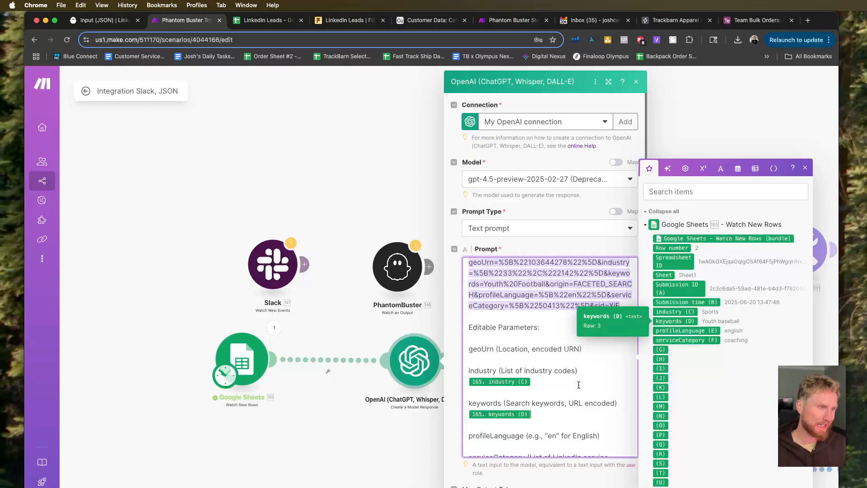
Insert profileLanguage (E) and serviceCategory (F) under their matching parameters in the prompt, and save the module.
scroll(593, 379, "down", 2)
left_click(604, 410)
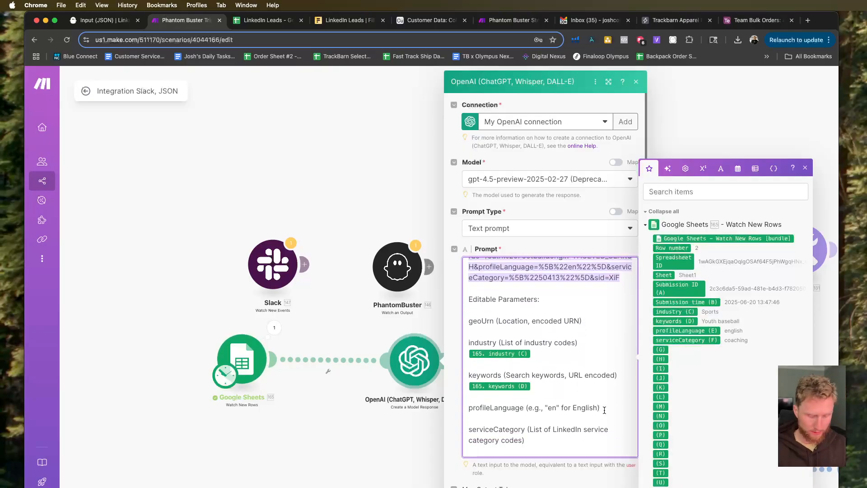
key("Return")
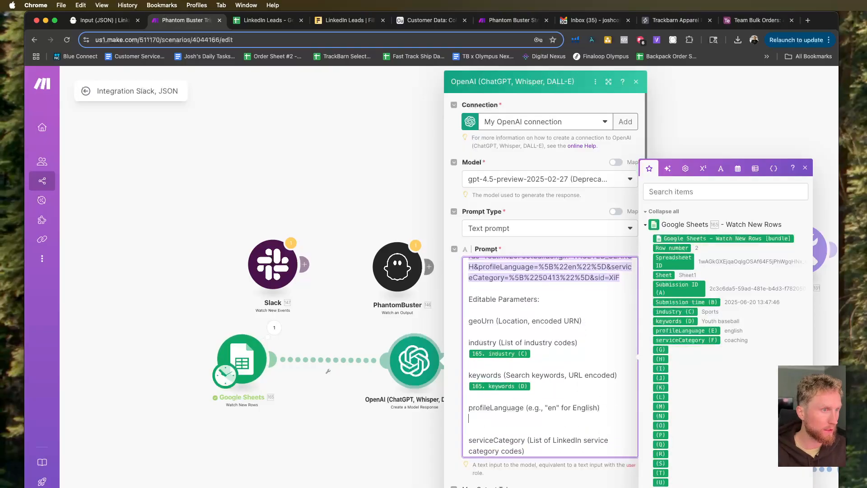
left_click(678, 330)
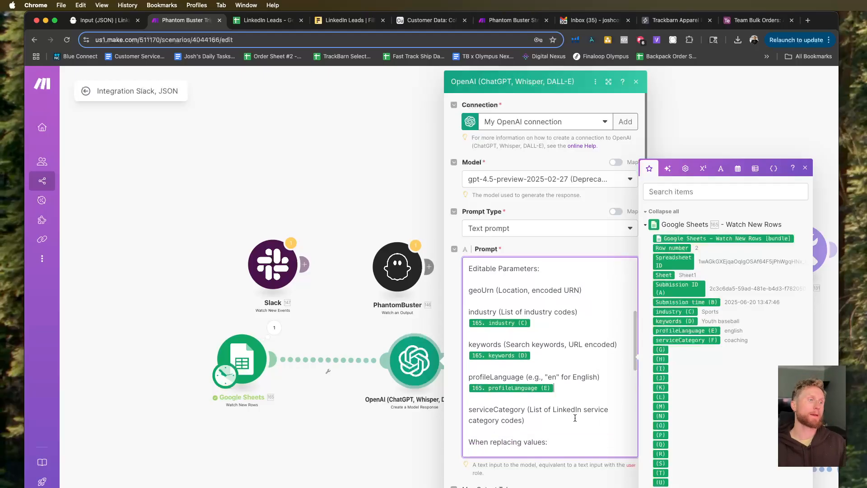
left_click(575, 418)
key("Return")
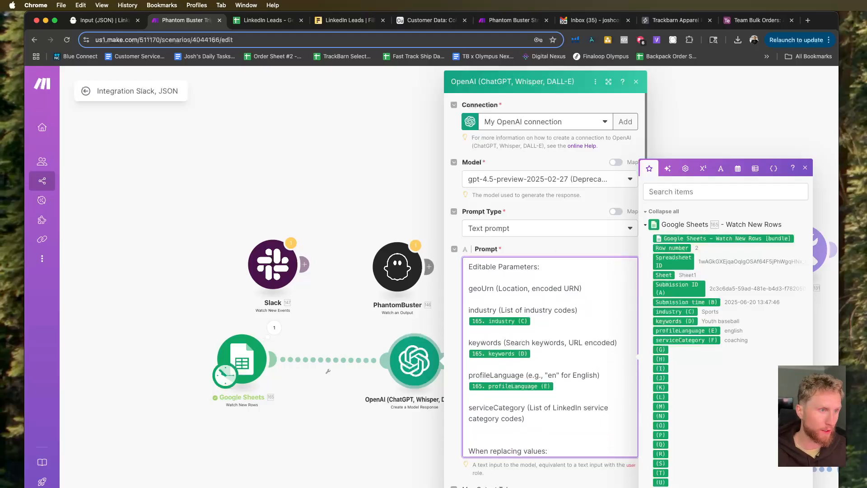
left_click(691, 340)
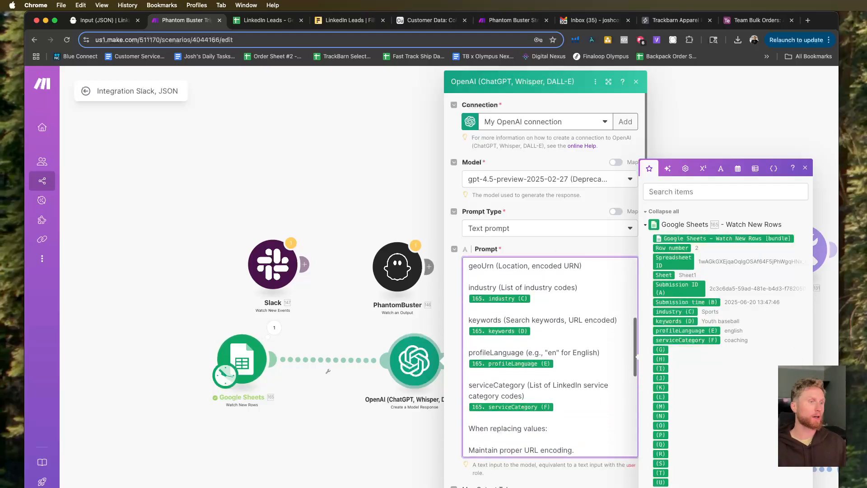
left_click(626, 487)
Set the Google Sheets trigger to start from a manually chosen row, save it, and run the scenario once.
right_click(208, 352)
left_click(233, 386)
left_click(253, 366)
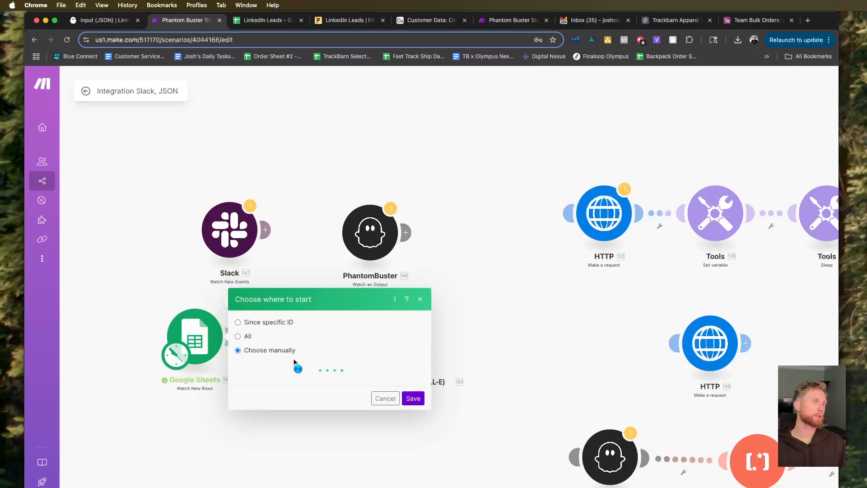
left_click(296, 360)
left_click(412, 392)
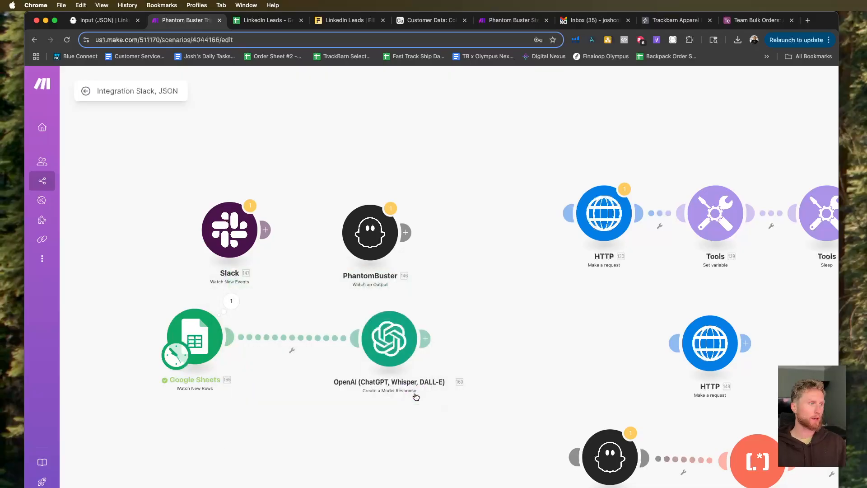
left_click(289, 486)
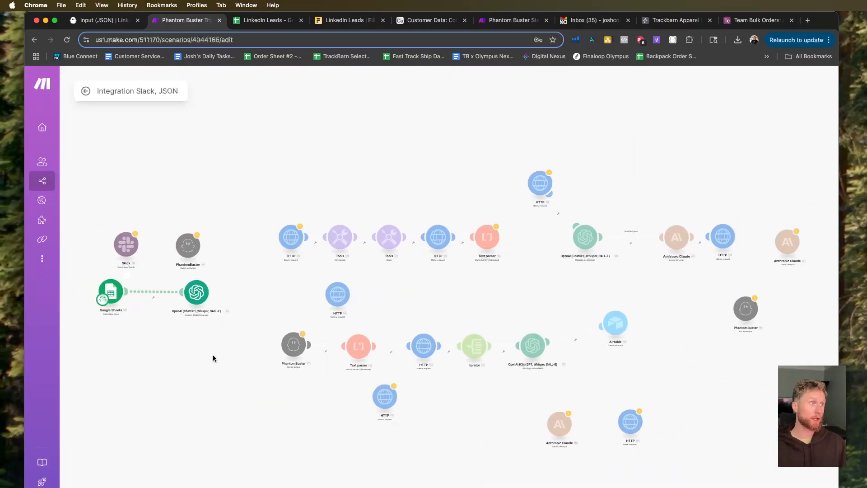
Inspect the OpenAI module's run output, expanding the response content down to its text and annotations.
scroll(156, 326, "up", 8)
left_click_drag(151, 323, 271, 390)
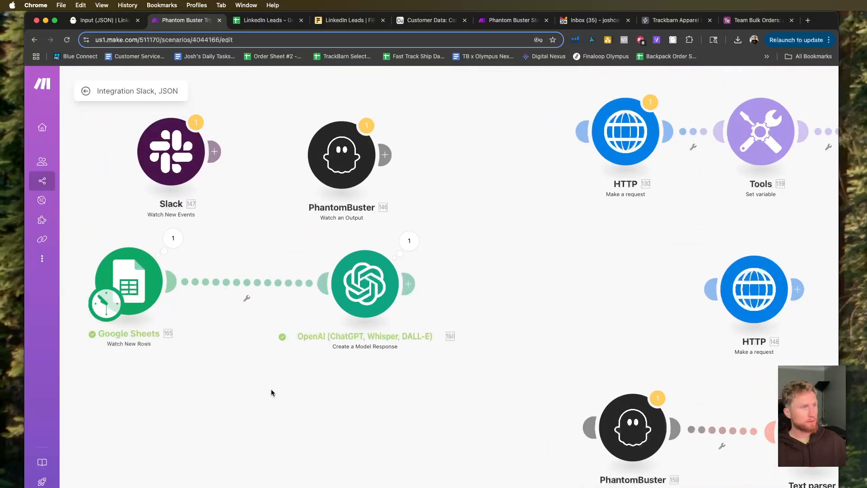
left_click(409, 241)
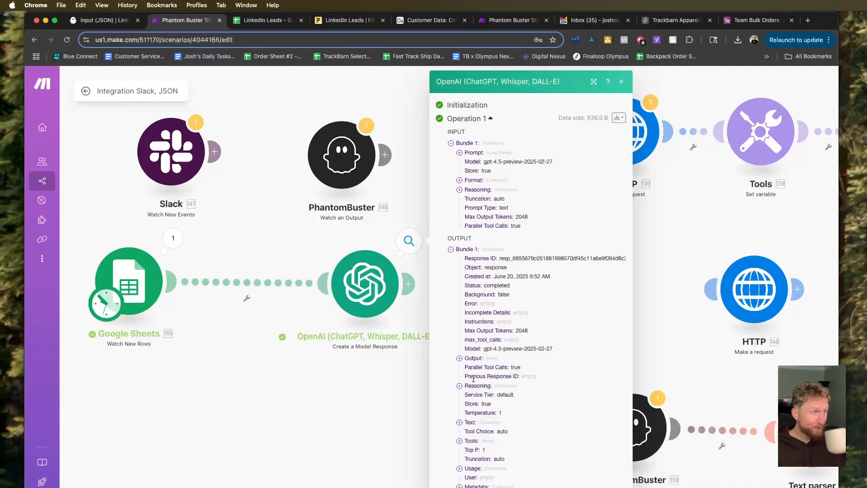
left_click(460, 358)
left_click(469, 368)
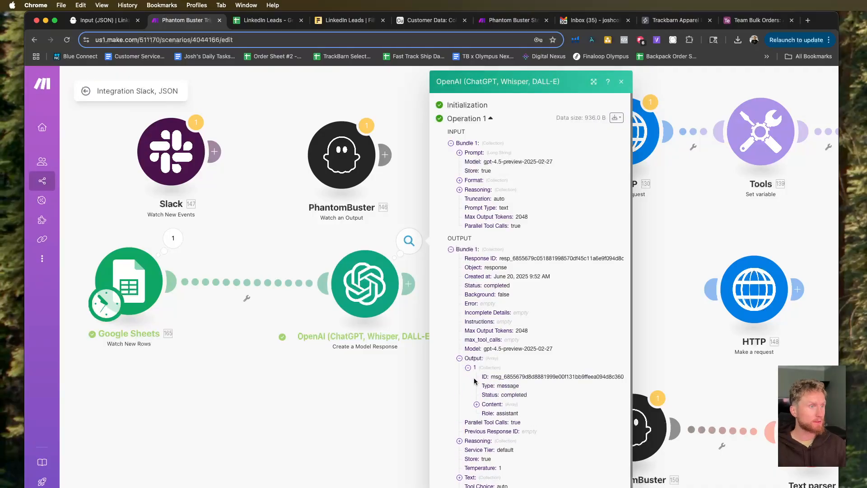
left_click(477, 404)
left_click(486, 414)
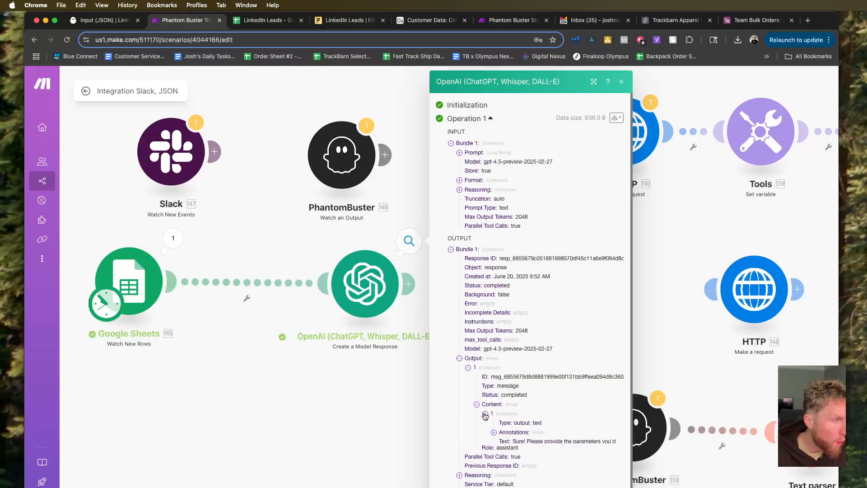
left_click(494, 433)
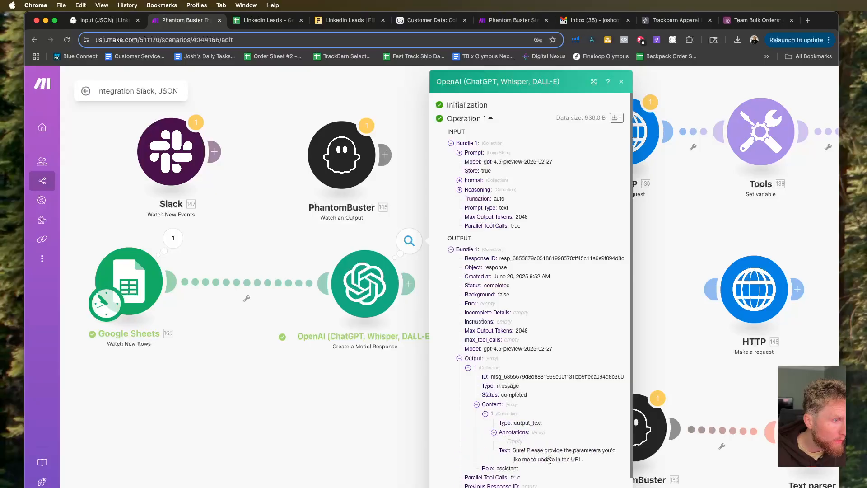
Reopen the OpenAI module and remove the mapped industry, keywords, profileLanguage and serviceCategory values from the prompt's Editable Parameters.
left_click(395, 415)
left_click(368, 287)
scroll(497, 360, "down", 2)
scroll(496, 360, "down", 2)
scroll(496, 359, "up", 1)
left_click(507, 351)
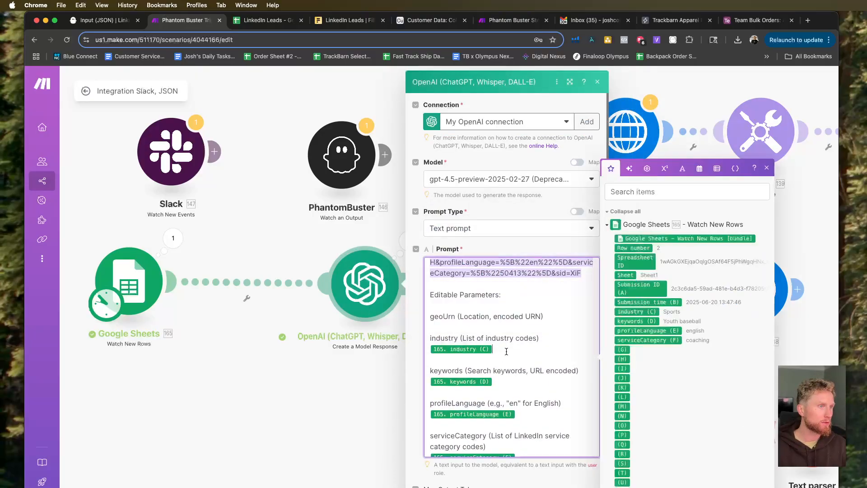
scroll(507, 352, "down", 6)
scroll(506, 358, "down", 5)
scroll(508, 360, "up", 3)
key("BackSpace")
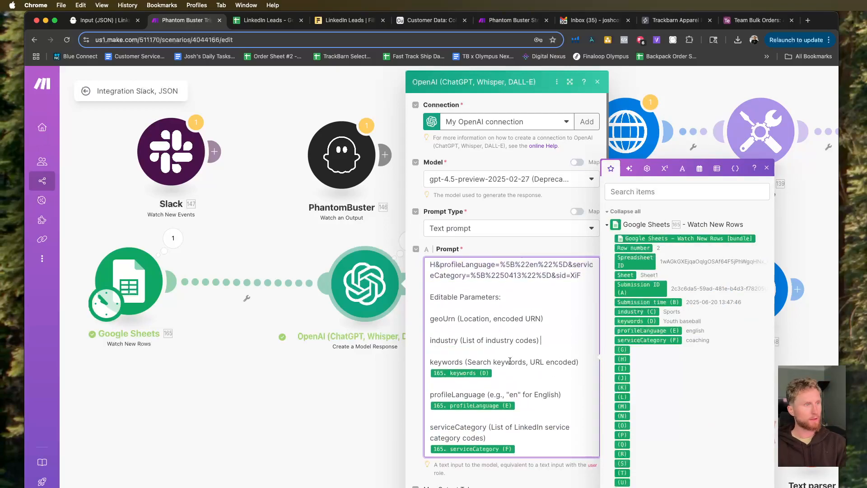
left_click(513, 385)
key("BackSpace")
key("BackSpace")
left_click(522, 447)
key("BackSpace")
scroll(508, 409, "down", 3)
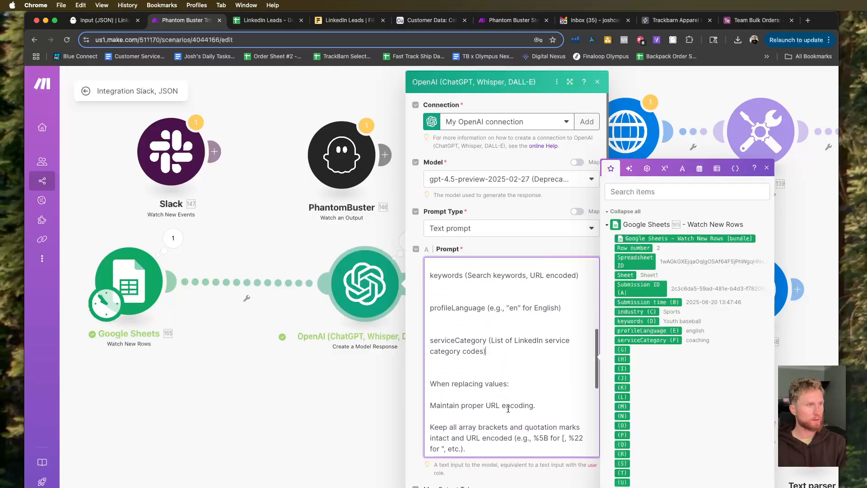
Add a "New Parameters:" line below "When replacing values:" in the prompt, followed by an empty line.
scroll(499, 373, "down", 1)
left_click(495, 372)
key("Return")
key("Return")
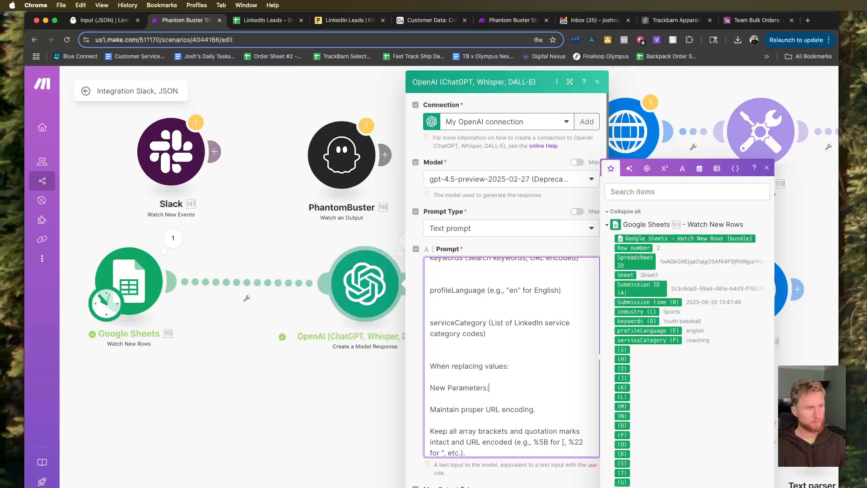
key("Return")
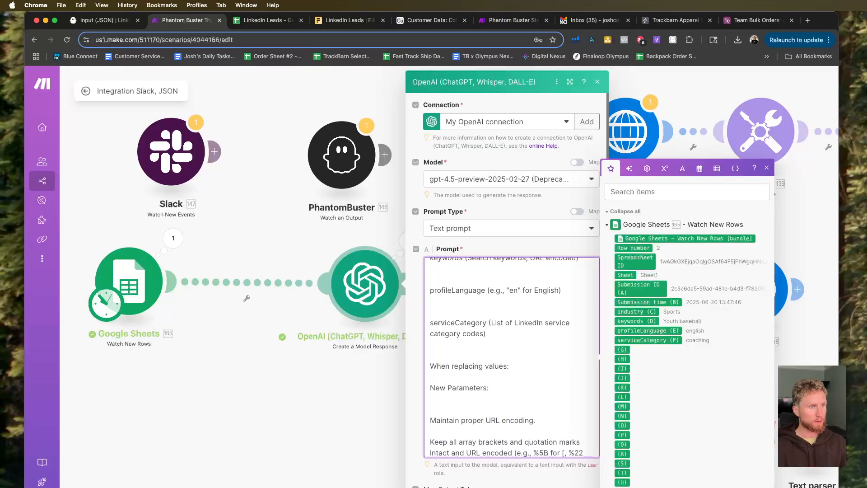
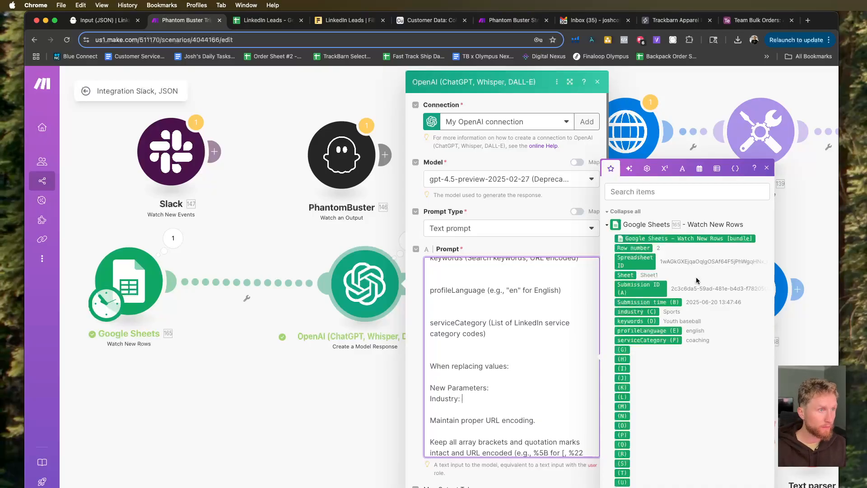
Map industry (C) to the Industry line of the prompt and add a Keywords line mapped to keywords (D).
left_click(629, 312)
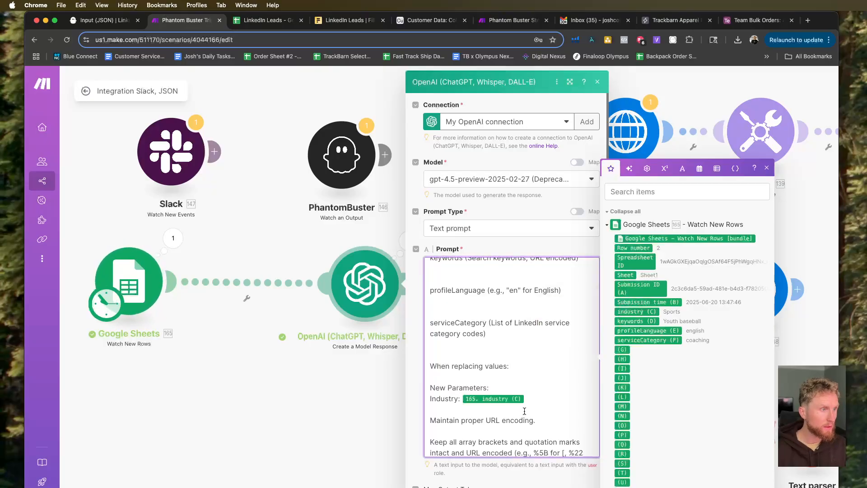
key("Return")
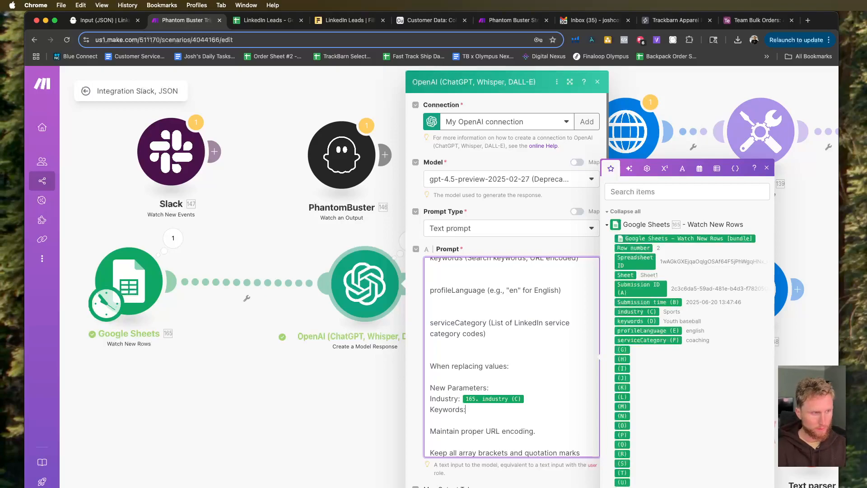
left_click(636, 321)
Add profileLanguage and Service Category lines mapped to profileLanguage (E) and serviceCategory (F), and save the OpenAI module.
key("Return")
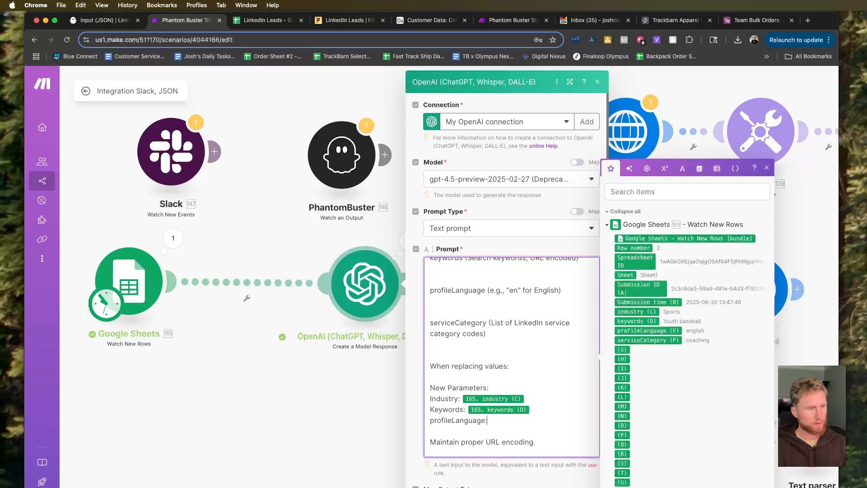
left_click_drag(641, 335, 557, 402)
key("Return")
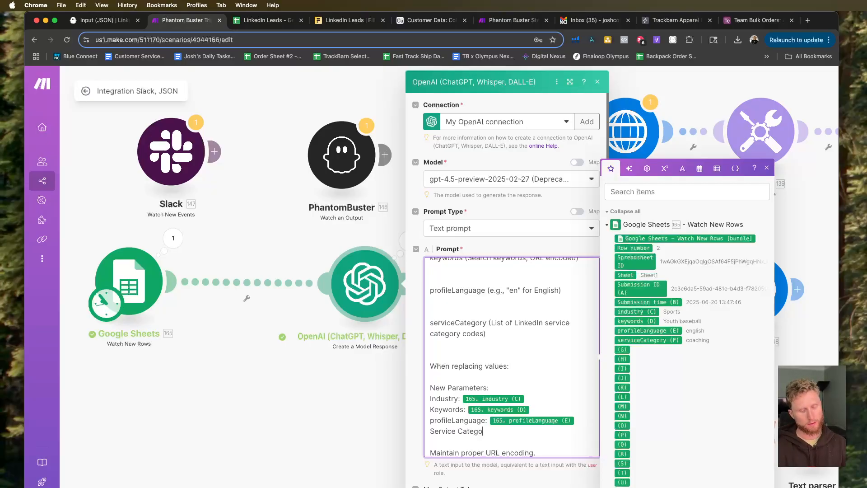
left_click(648, 340)
left_click(587, 487)
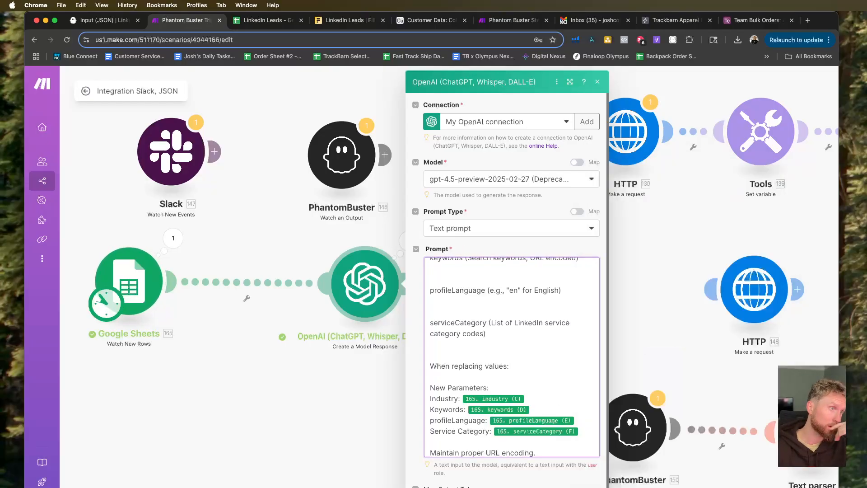
Set the Google Sheets trigger's starting point with the Choose manually option and save it.
scroll(406, 434, "down", 2)
scroll(191, 389, "down", 5)
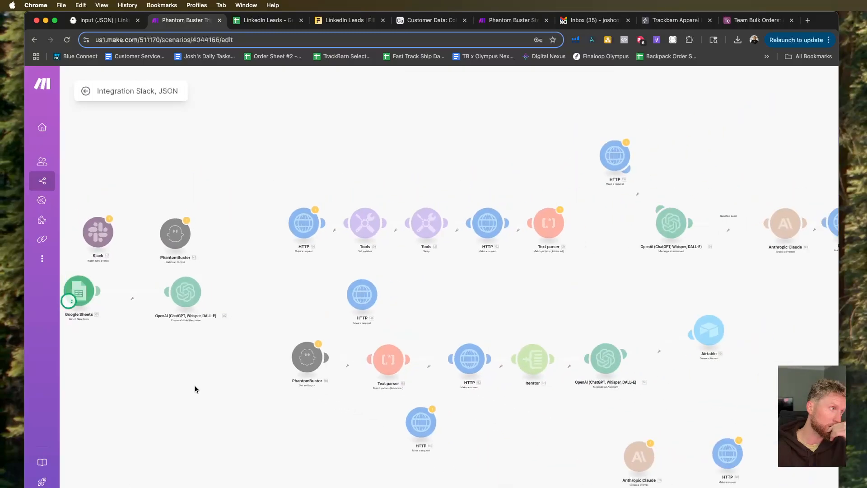
left_click_drag(153, 338, 257, 418)
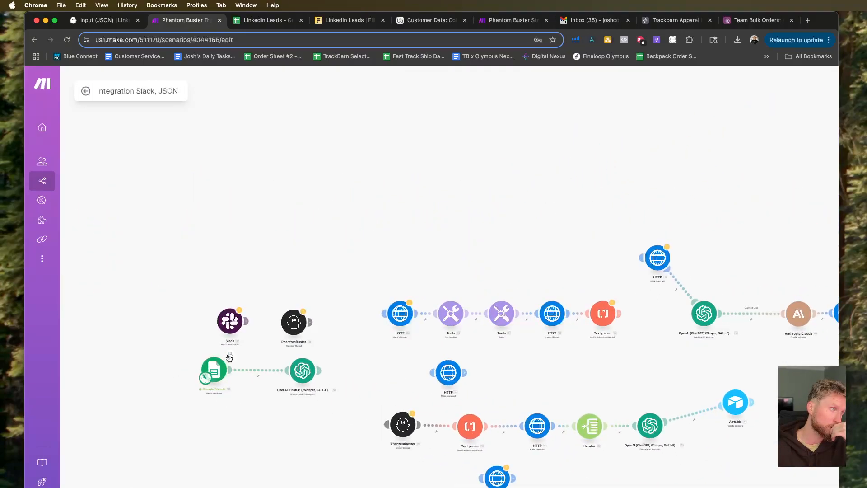
left_click(230, 354)
left_click(173, 346)
scroll(216, 362, "up", 1)
scroll(215, 362, "up", 3)
right_click(194, 377)
left_click(253, 411)
left_click(253, 410)
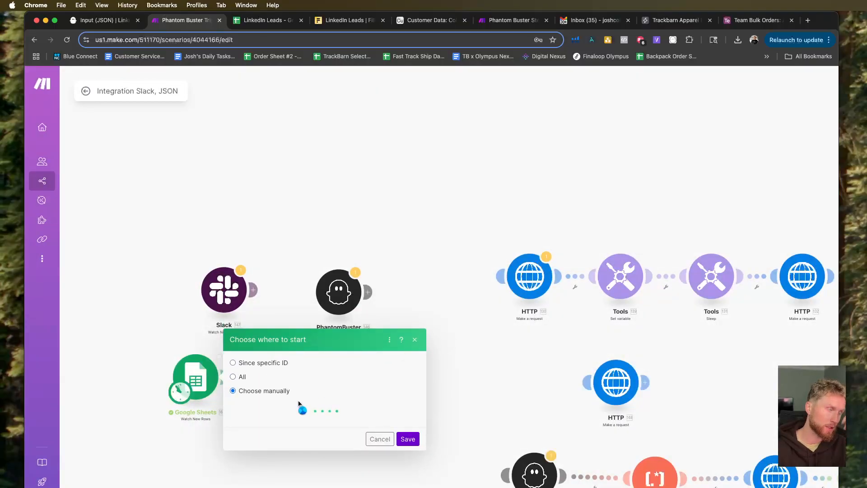
left_click(408, 433)
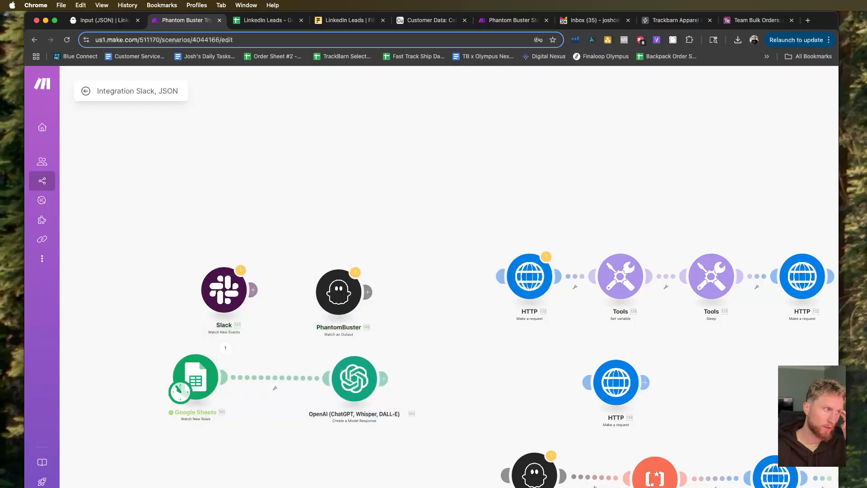
Run the scenario and expand the OpenAI module's output down to the generated text.
scroll(157, 363, "up", 5)
left_click_drag(157, 364, 297, 487)
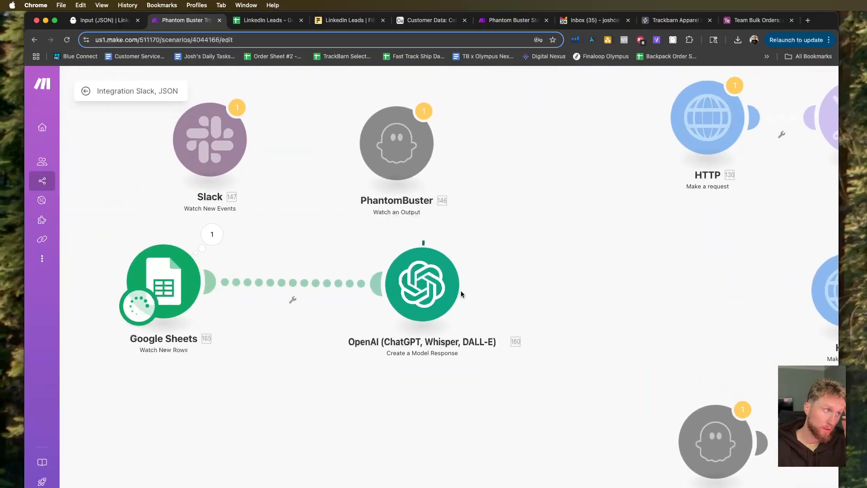
left_click(471, 237)
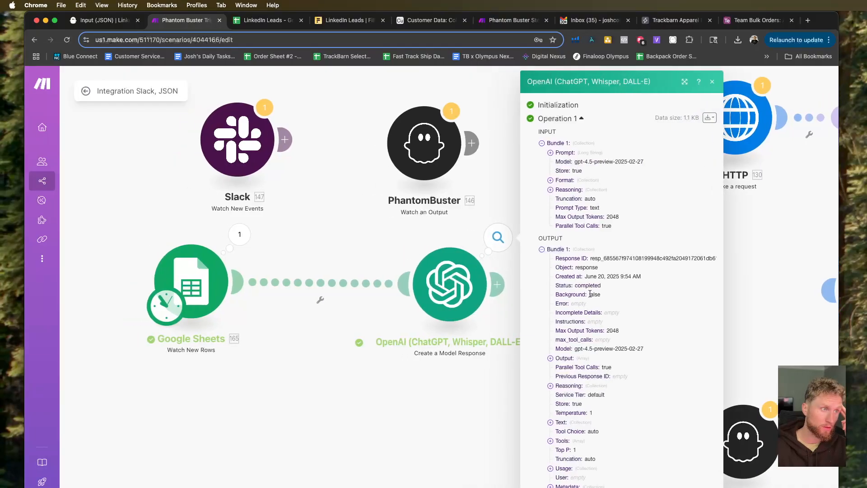
left_click(551, 358)
left_click(559, 367)
left_click(568, 404)
left_click(577, 414)
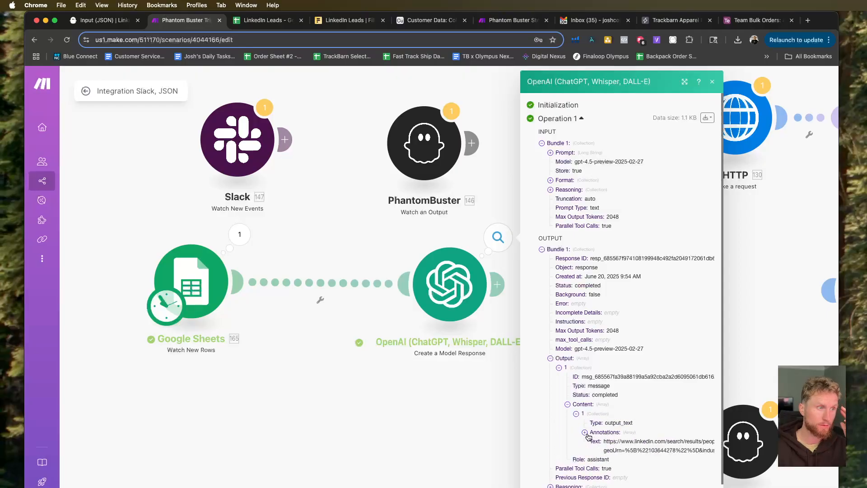
Enlarge the OpenAI output view to read the generated LinkedIn URL, and close it.
left_click_drag(723, 450, 726, 450)
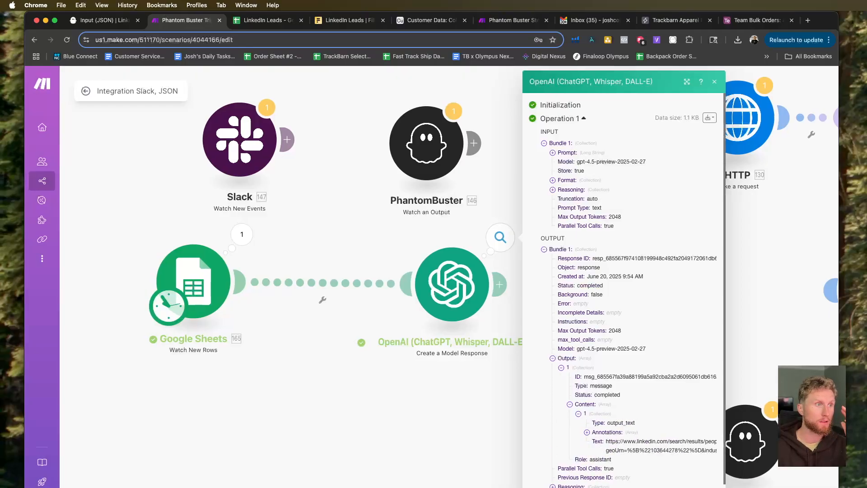
scroll(625, 373, "down", 3)
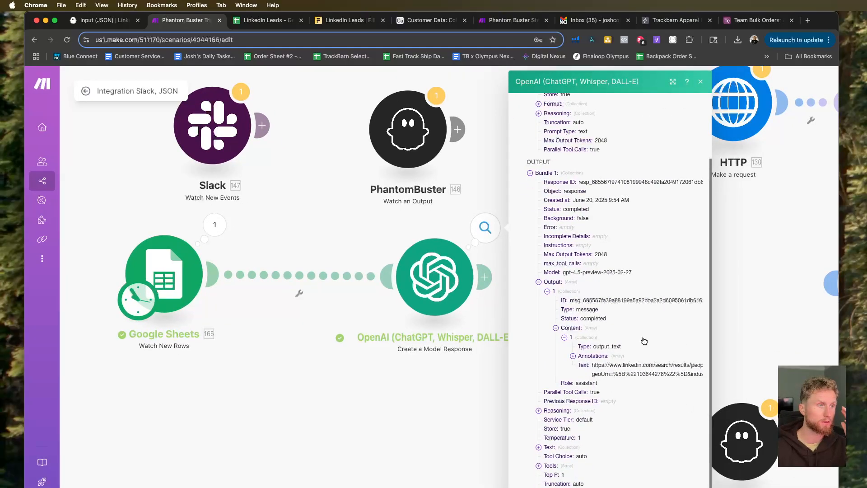
scroll(592, 199, "up", 1)
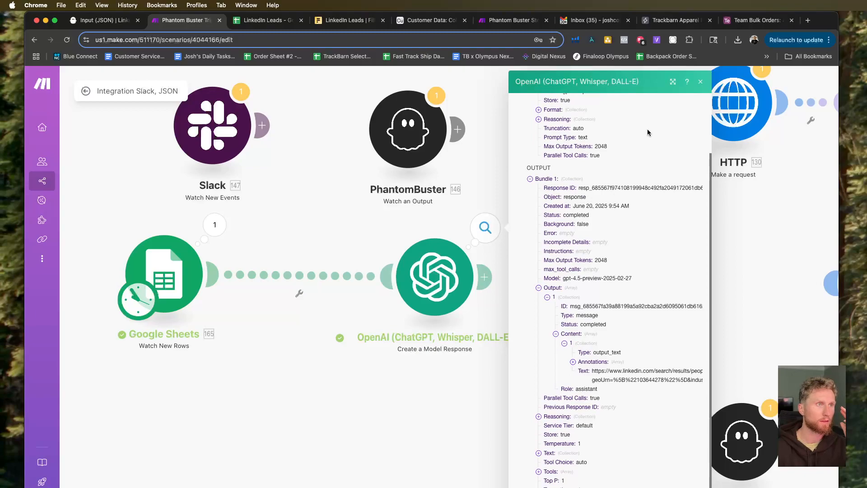
left_click(673, 81)
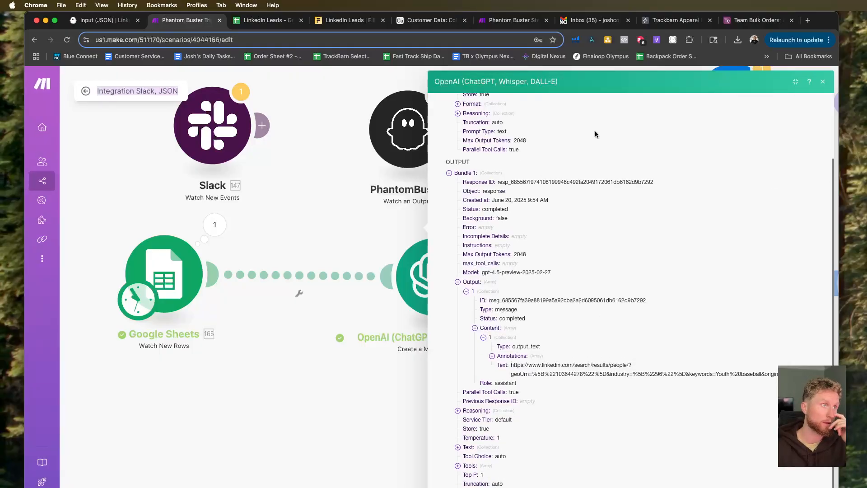
scroll(278, 283, "down", 5)
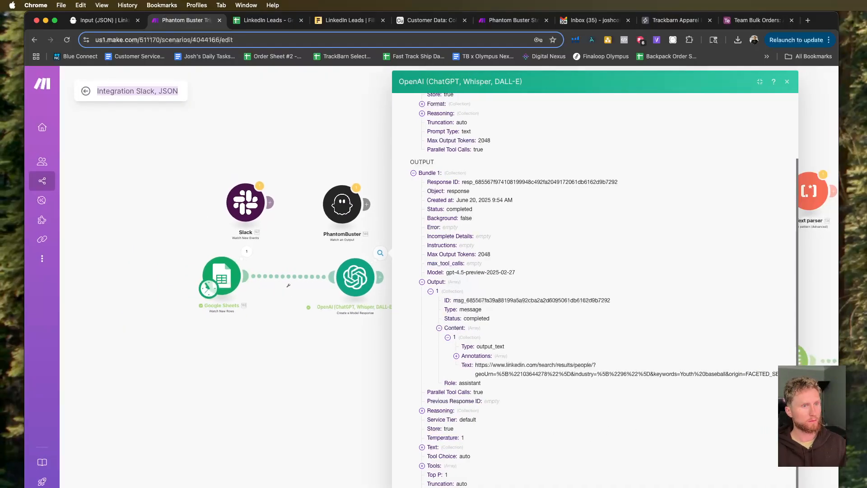
left_click_drag(799, 420, 834, 420)
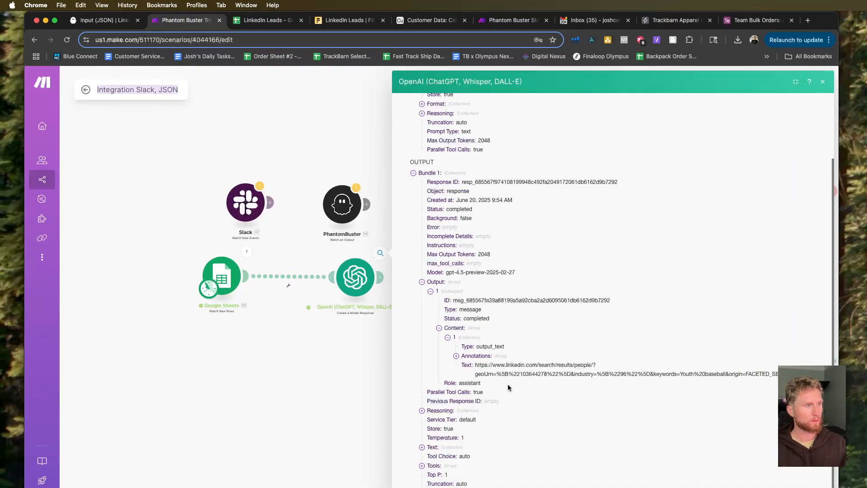
scroll(304, 346, "down", 5)
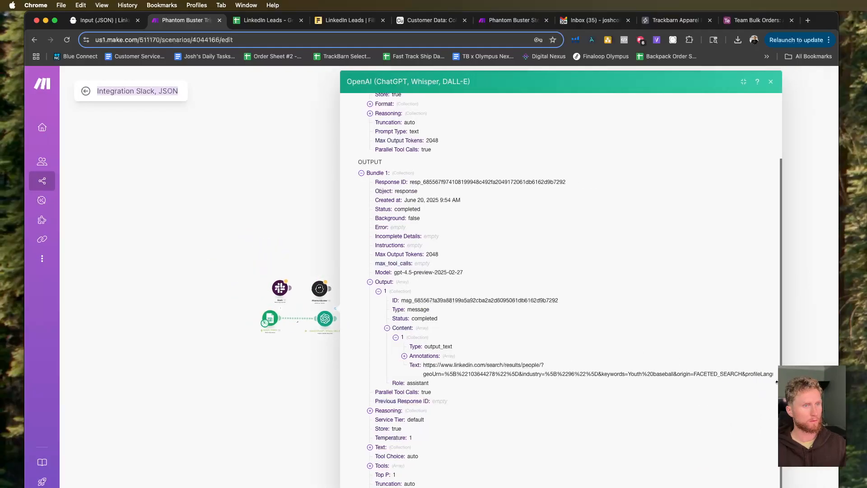
left_click_drag(777, 382, 851, 381)
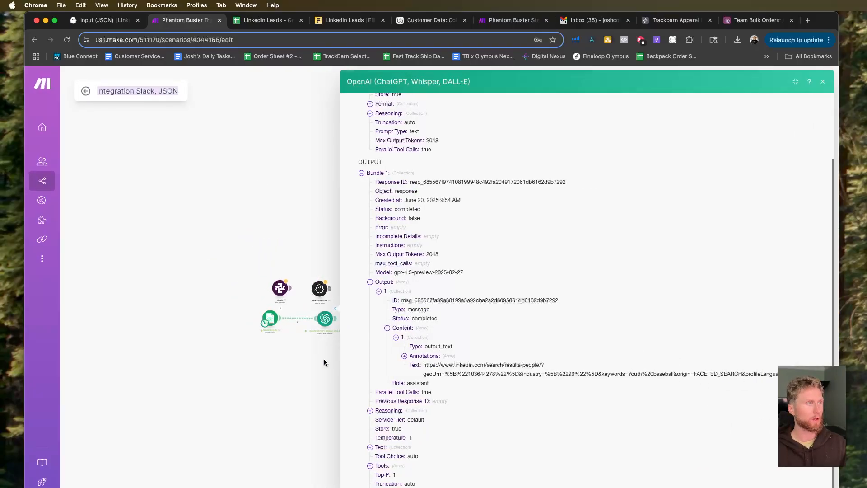
left_click(302, 351)
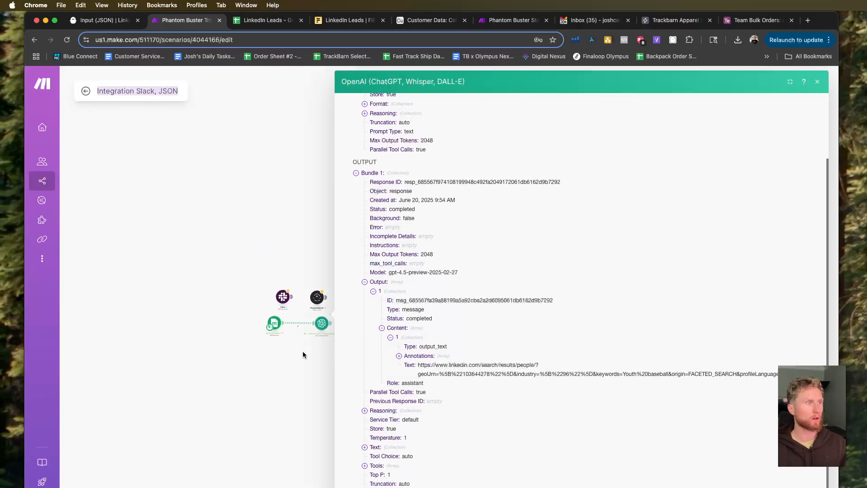
Reopen the OpenAI module's output in a wider view and expand Output and Content to reach the text.
left_click(331, 321)
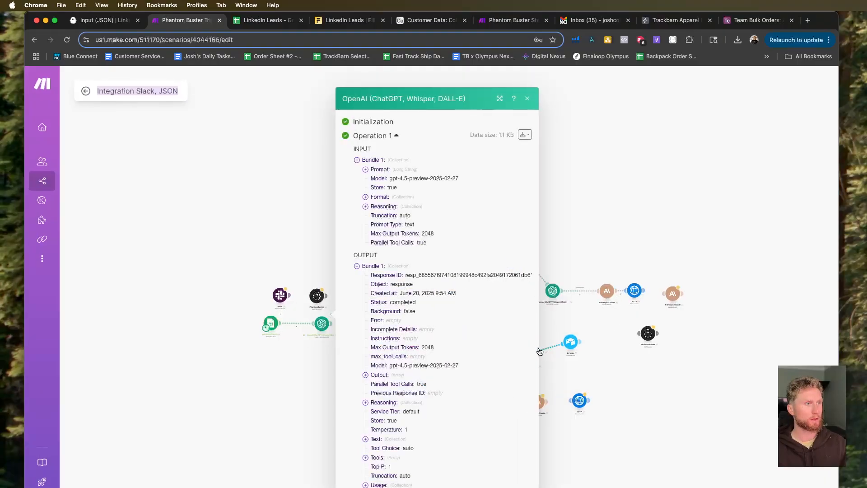
left_click_drag(540, 352, 853, 348)
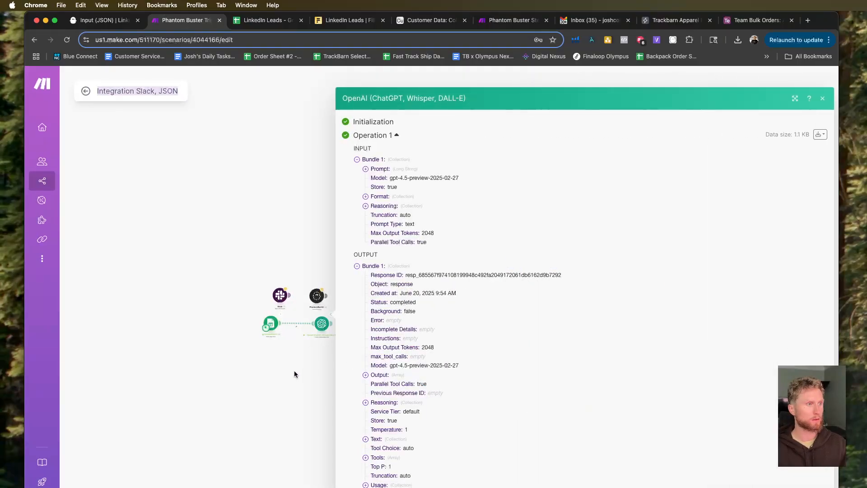
left_click(366, 379)
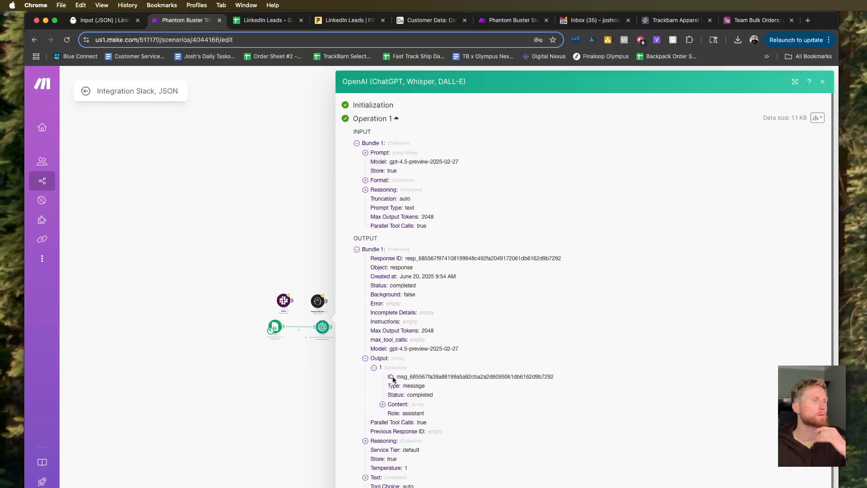
left_click(408, 405)
left_click(400, 414)
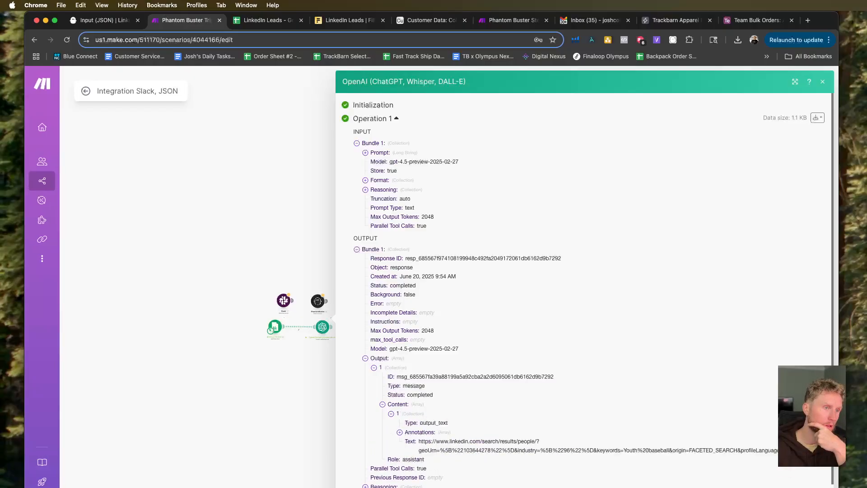
Copy the generated LinkedIn search URL from the output text and open it in a new browser tab.
triple_click(421, 442)
key("super+c")
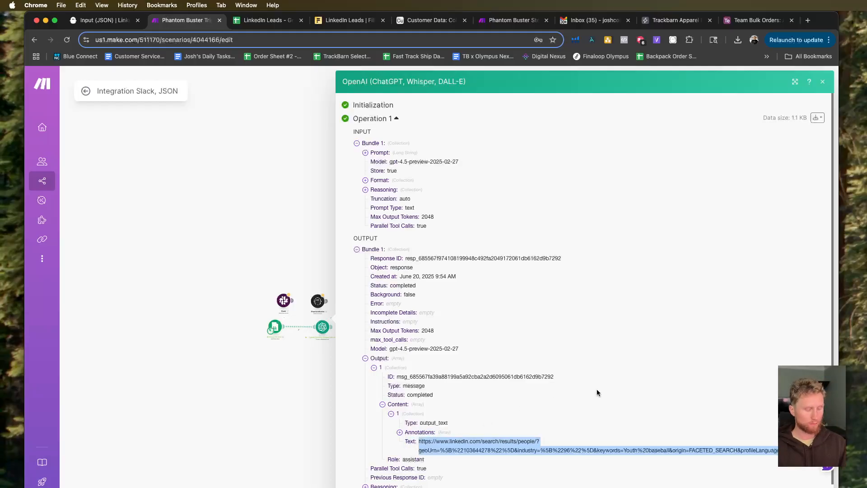
left_click(809, 20)
key("super+v")
key("Return")
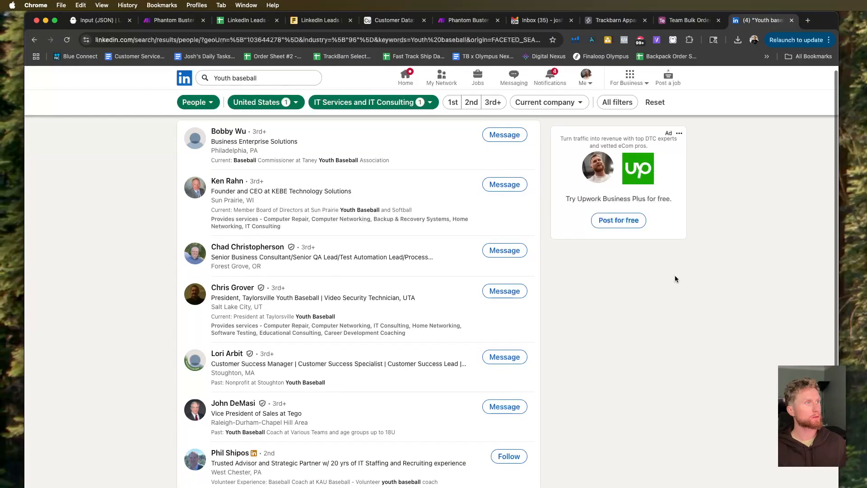
Check which industry the LinkedIn search is filtered by, and close the filter list.
left_click(420, 103)
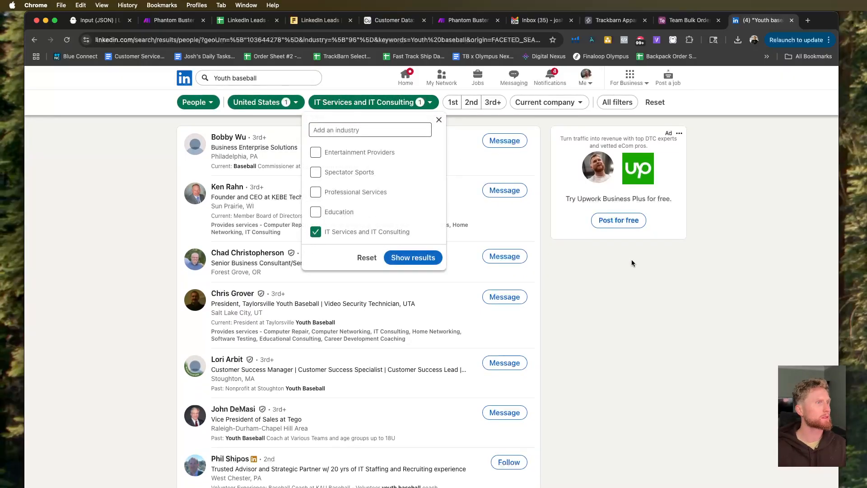
scroll(363, 175, "down", 2)
scroll(363, 176, "up", 3)
left_click(736, 361)
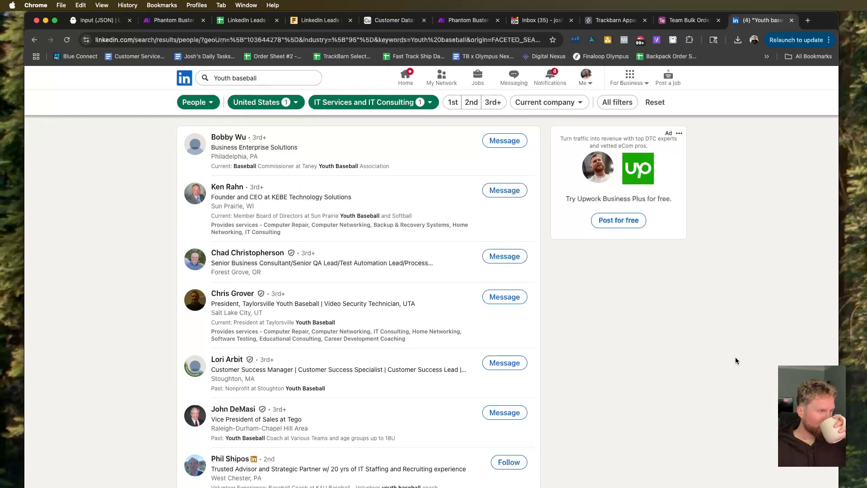
Look through the LinkedIn people results to judge how well they match the youth baseball search.
scroll(736, 361, "down", 1)
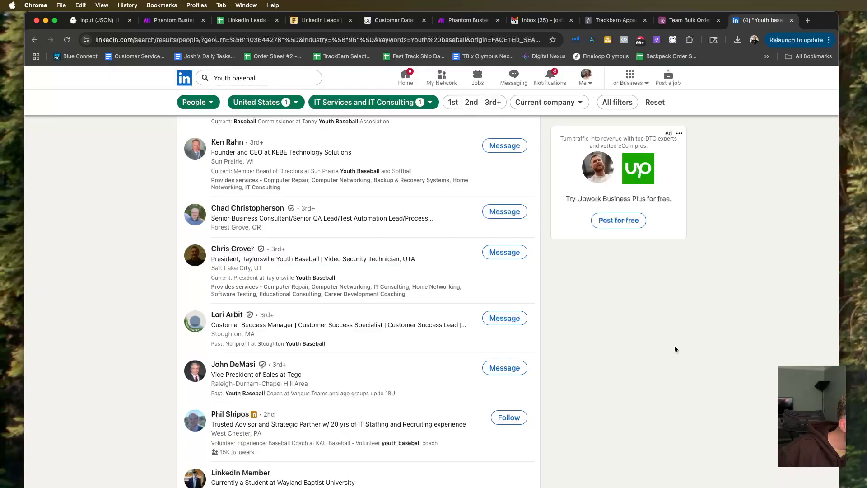
scroll(675, 348, "down", 2)
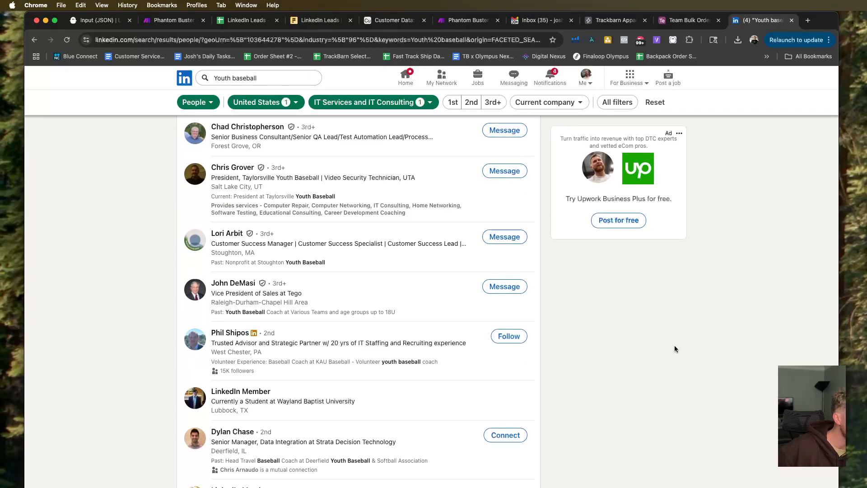
scroll(675, 348, "down", 3)
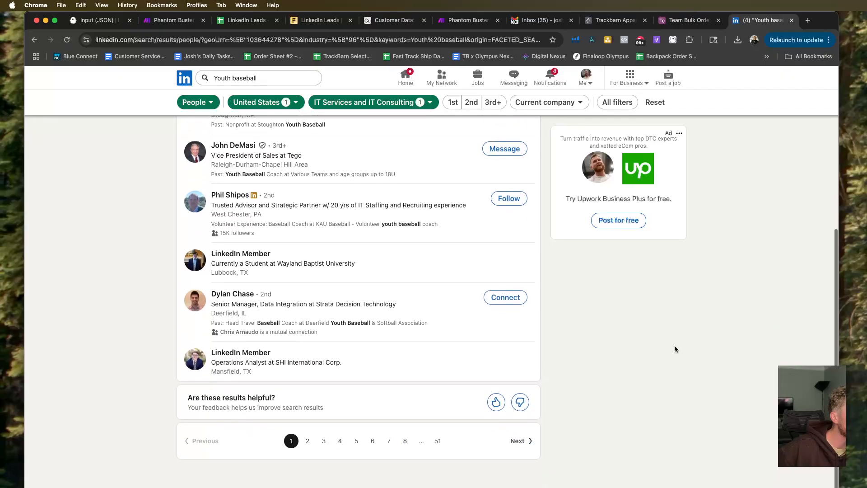
scroll(674, 348, "up", 1)
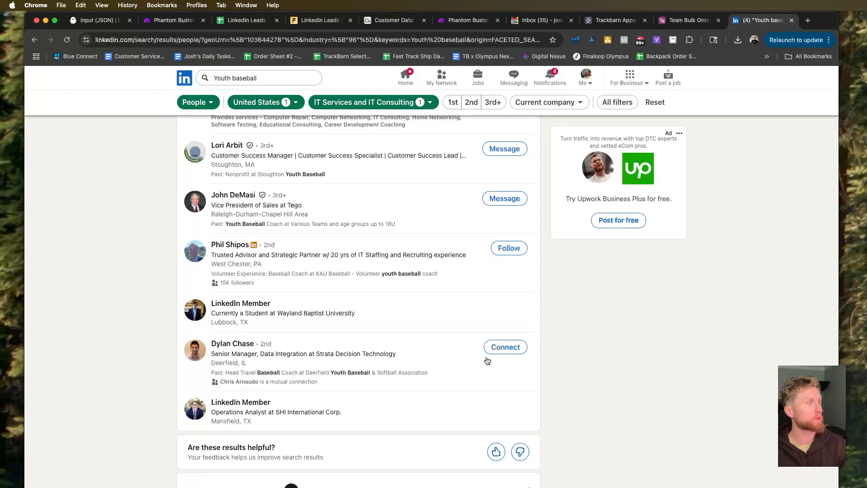
scroll(402, 338, "up", 1)
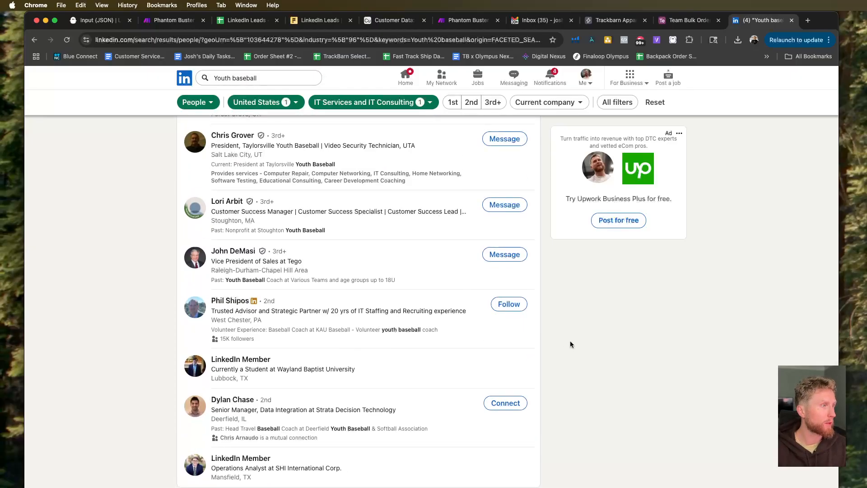
scroll(570, 344, "up", 2)
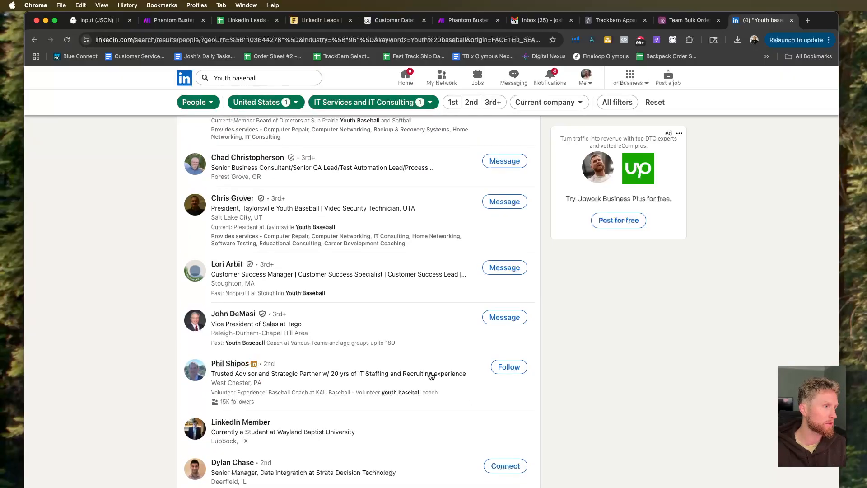
Recheck the headlines and youth baseball roles of the people listed in the LinkedIn search results.
scroll(431, 375, "up", 3)
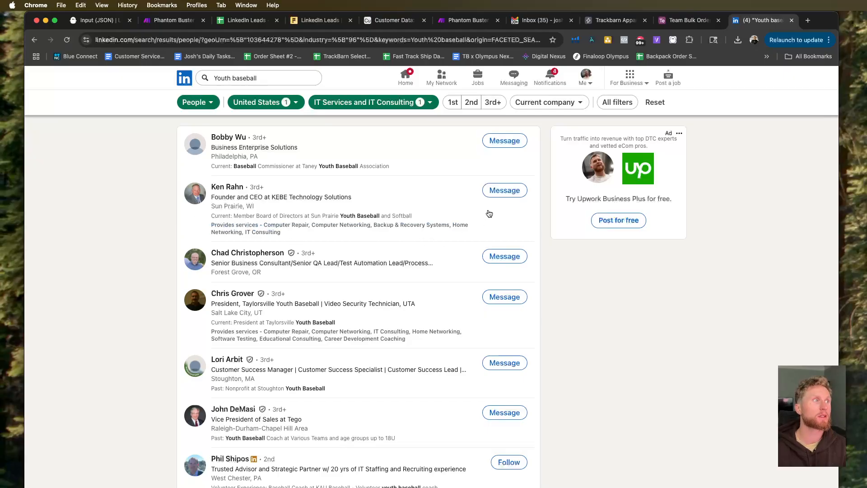
scroll(295, 263, "down", 3)
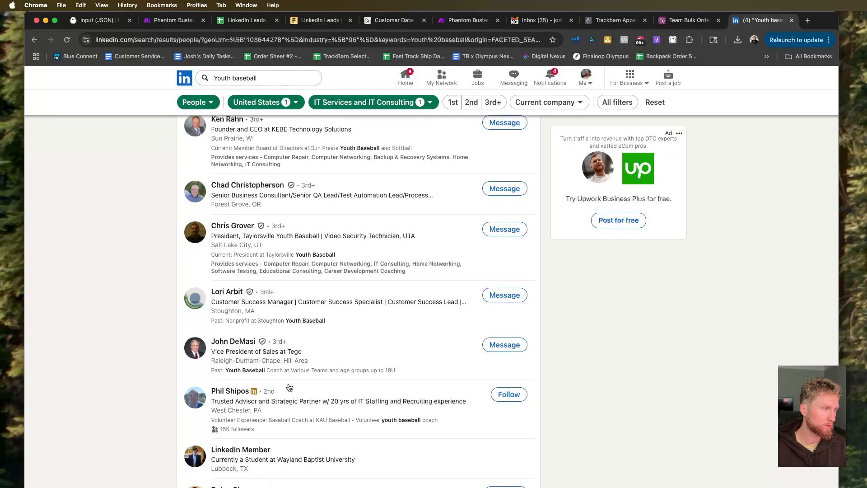
scroll(290, 388, "down", 1)
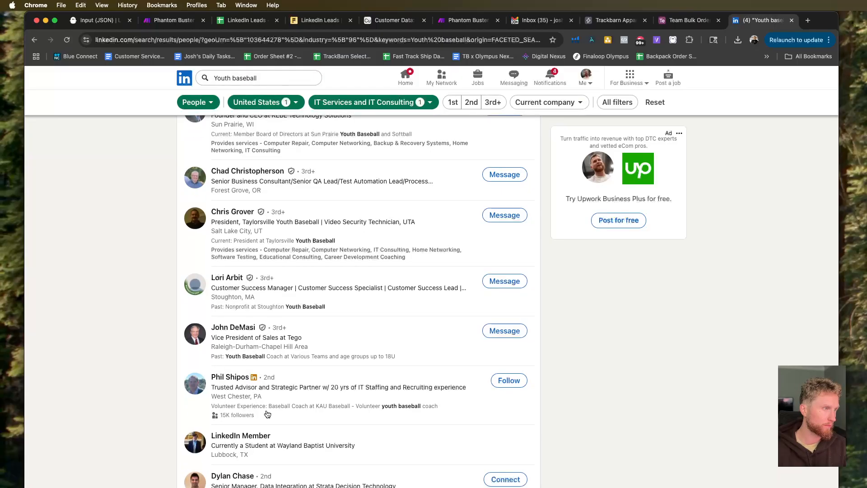
scroll(268, 414, "down", 1)
scroll(267, 414, "down", 2)
scroll(267, 413, "down", 1)
scroll(267, 414, "up", 4)
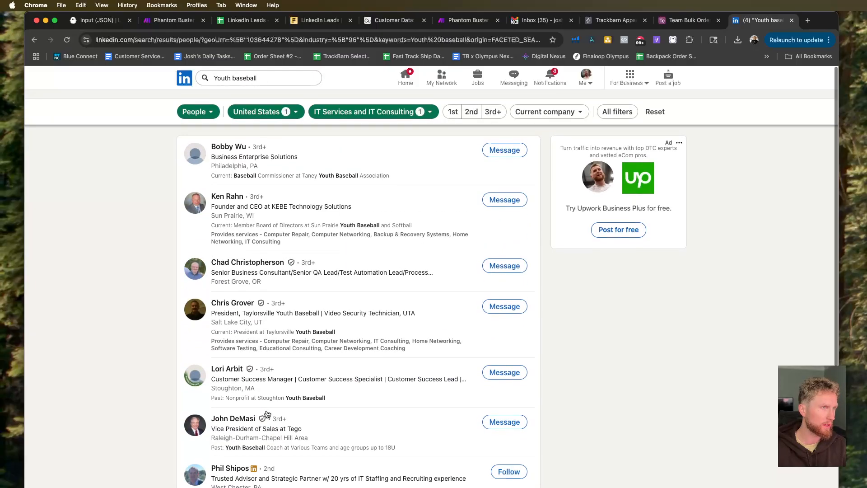
scroll(267, 414, "down", 1)
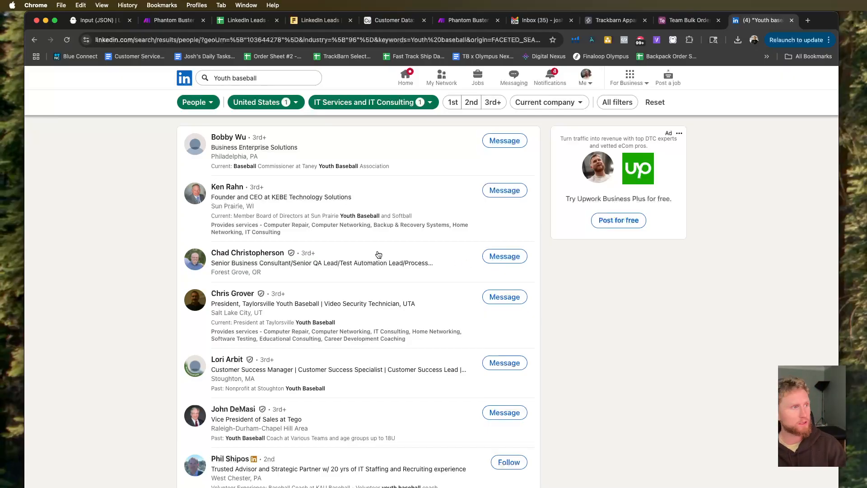
Open the profile of the KEBE Technology Solutions founder from the results and review it.
left_click(252, 189)
double_click(243, 213)
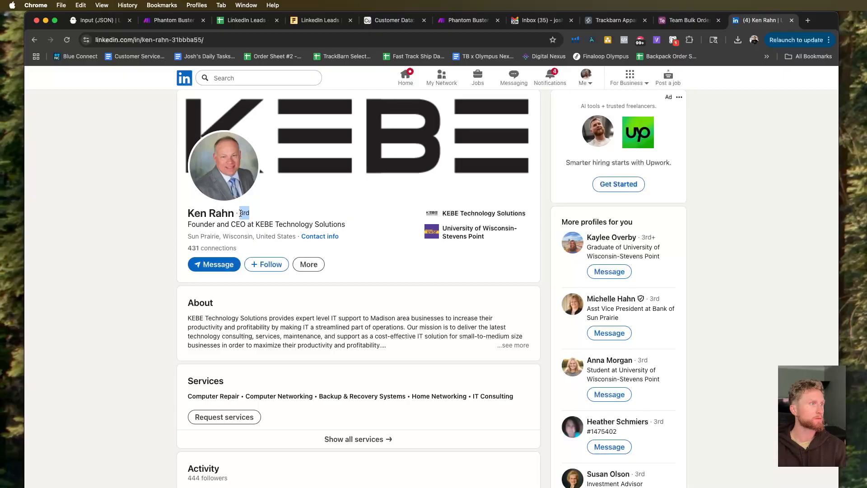
scroll(123, 236, "down", 3)
scroll(123, 236, "down", 2)
scroll(123, 236, "up", 1)
scroll(123, 236, "up", 4)
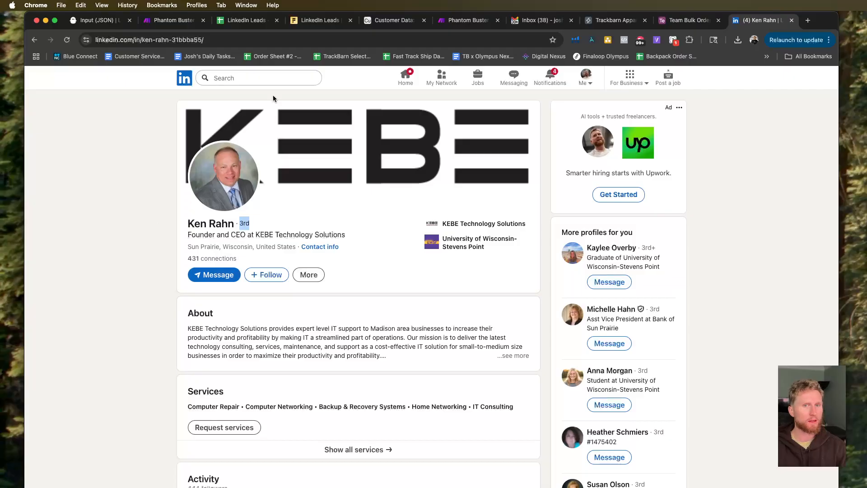
Return to the Make scenario and connect the loose HTTP module after the OpenAI Create a Model Response module.
left_click(171, 21)
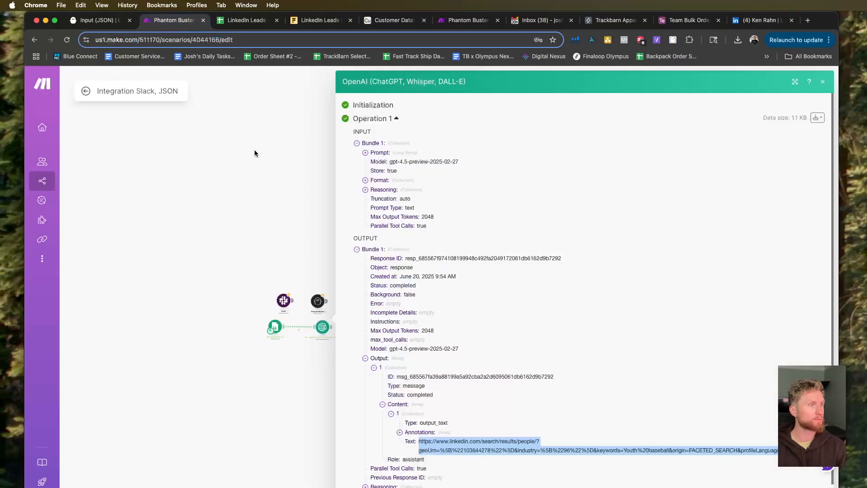
left_click(240, 218)
scroll(314, 352, "up", 3)
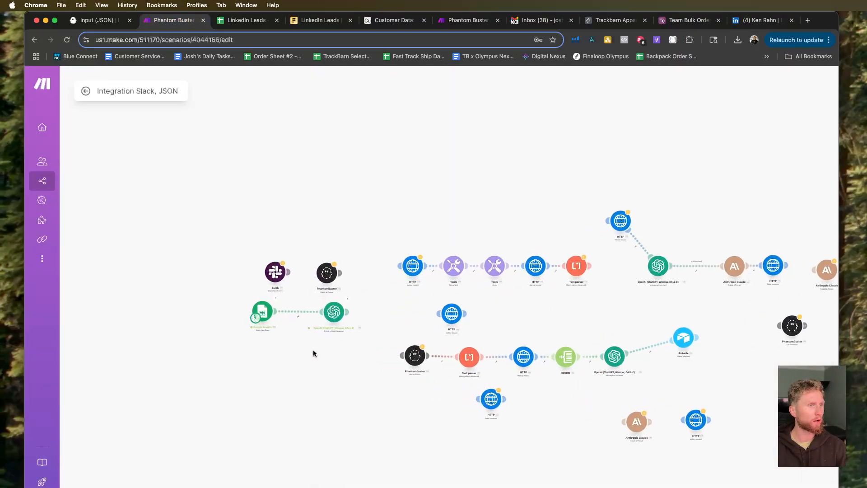
scroll(285, 341, "up", 2)
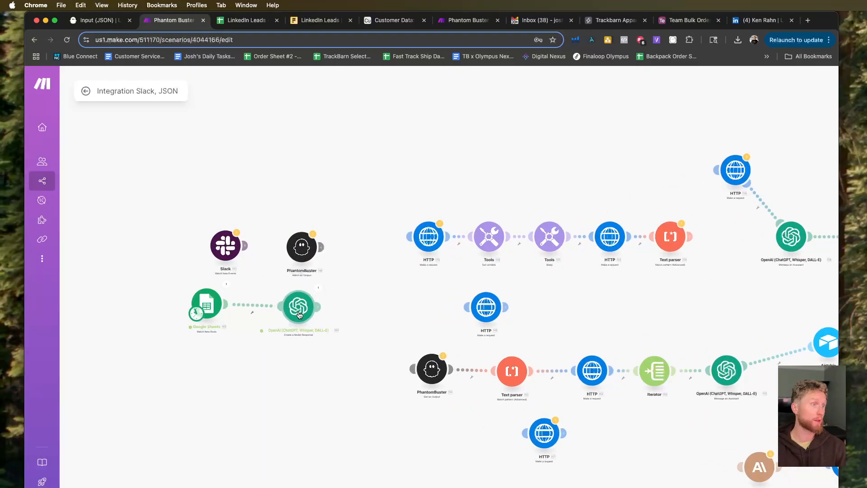
left_click_drag(467, 307, 323, 312)
left_click_drag(486, 307, 416, 310)
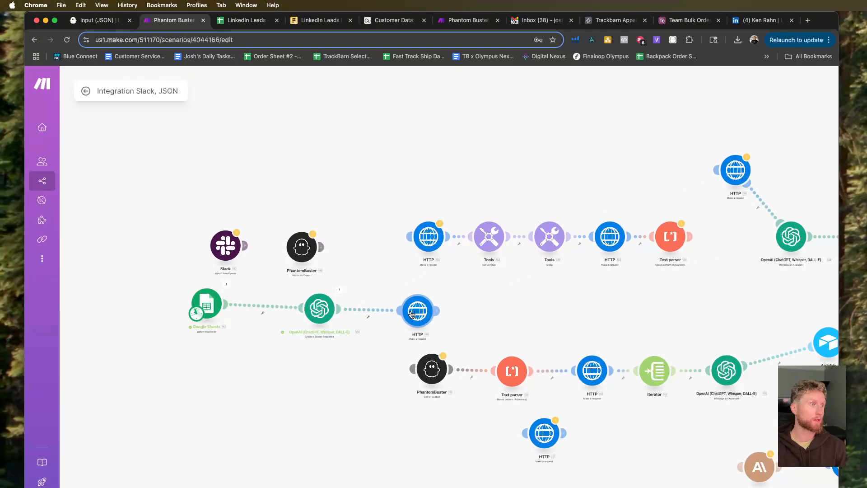
left_click(337, 289)
left_click(313, 343)
Look for the generated URL text among the OpenAI items available for linkedInSearchUrl in the connected HTTP module, then close its settings.
left_click(420, 310)
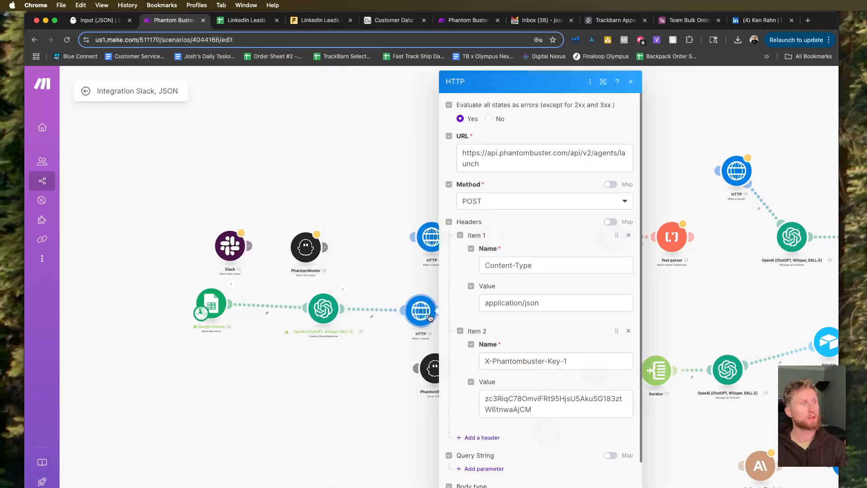
scroll(608, 338, "down", 8)
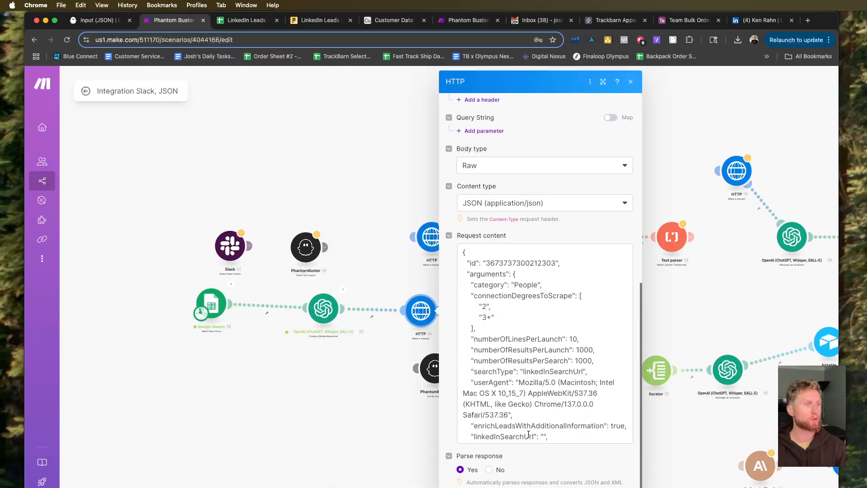
scroll(529, 434, "down", 3)
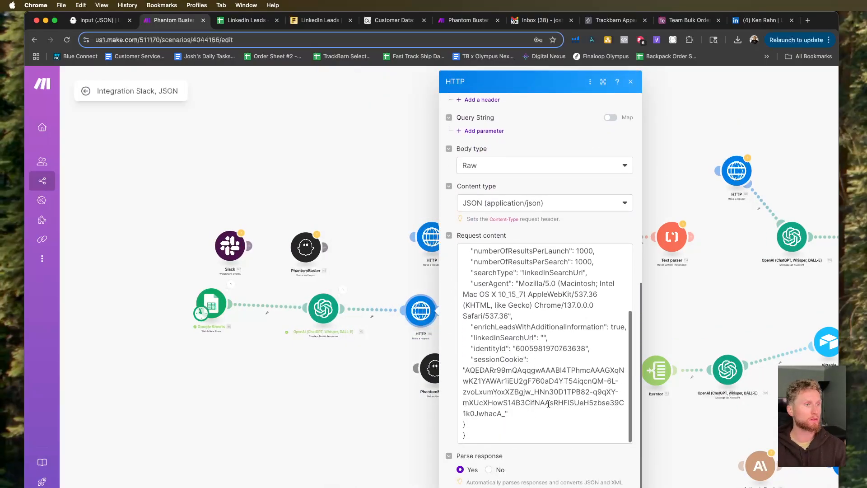
left_click(543, 338)
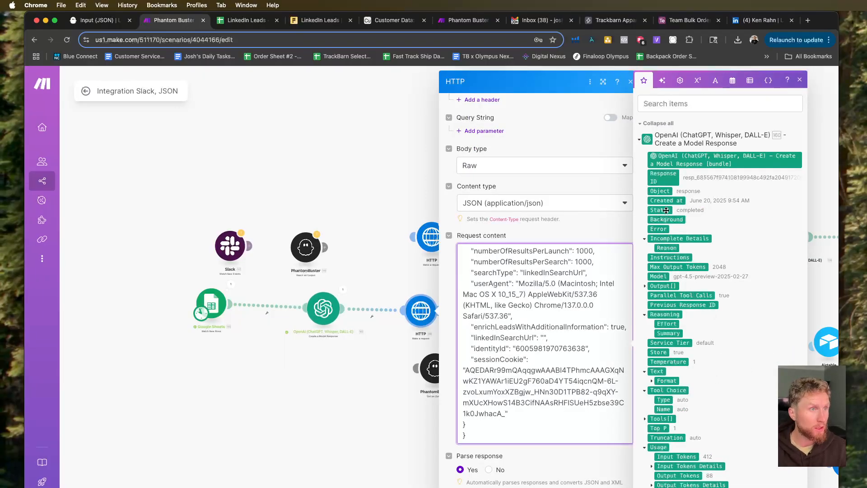
scroll(691, 307, "down", 3)
scroll(691, 306, "down", 3)
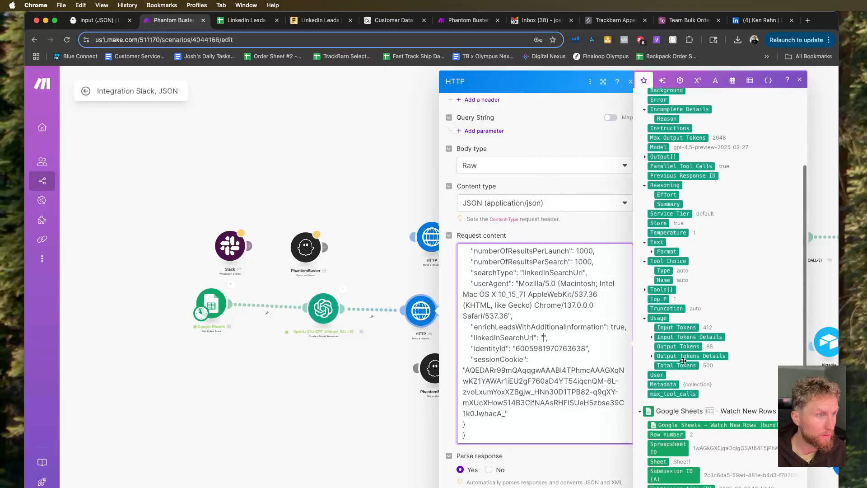
left_click(651, 248)
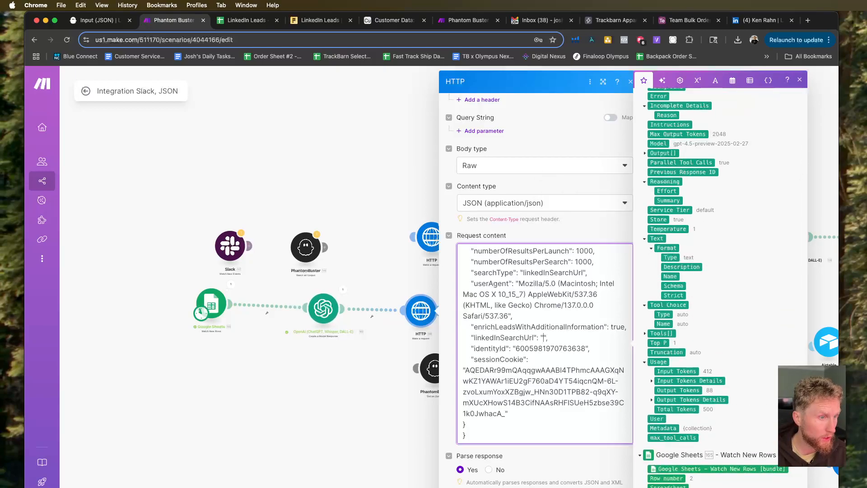
left_click(399, 335)
left_click(399, 335)
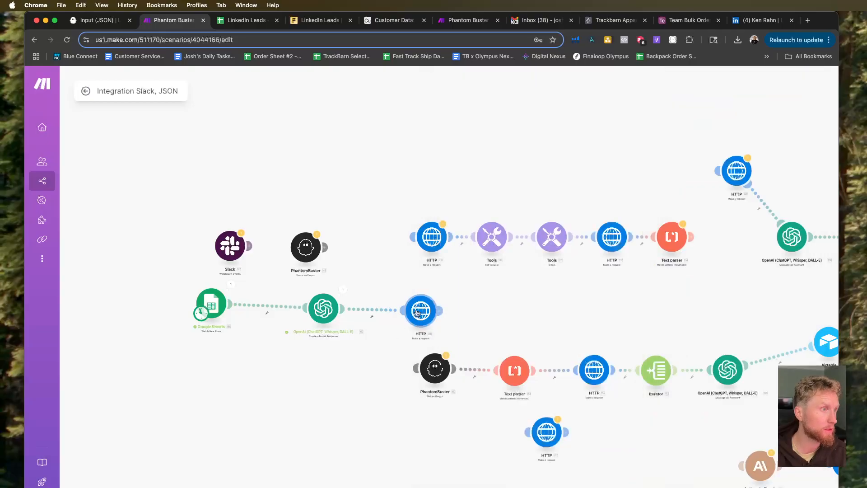
Reopen the HTTP module's request content, recheck the OpenAI items available for linkedInSearchUrl, and close the settings.
left_click(419, 313)
scroll(566, 368, "down", 10)
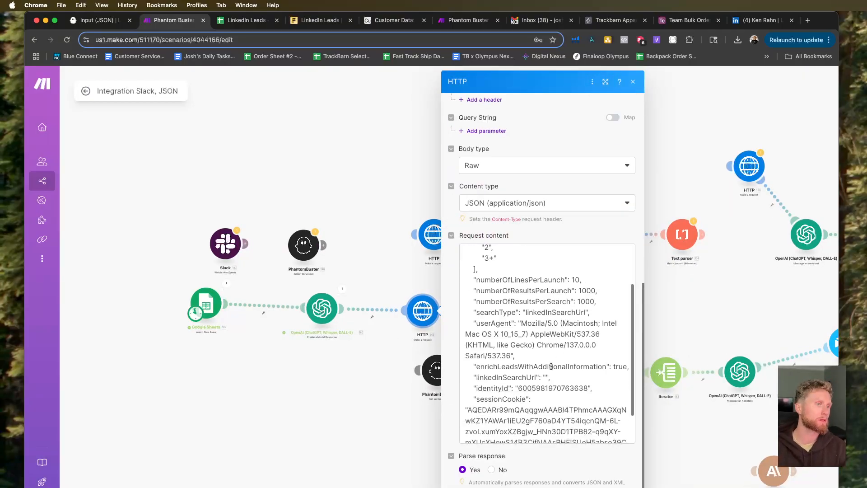
left_click(545, 377)
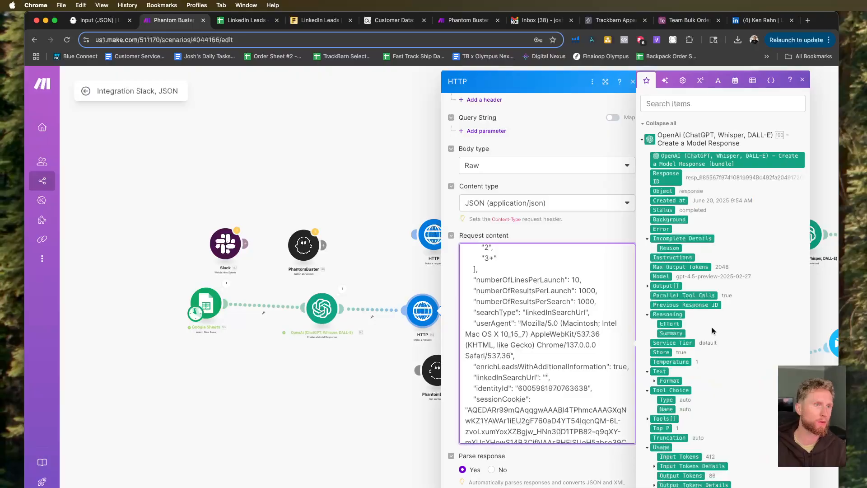
scroll(713, 323, "down", 2)
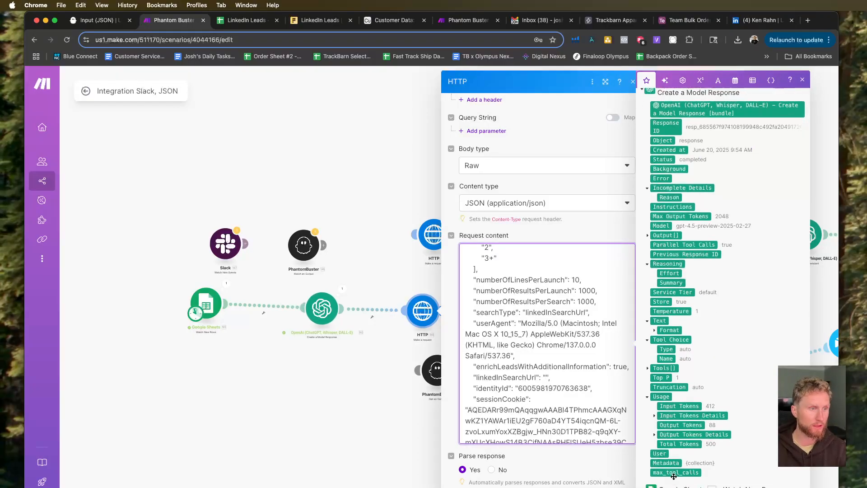
scroll(734, 474, "up", 2)
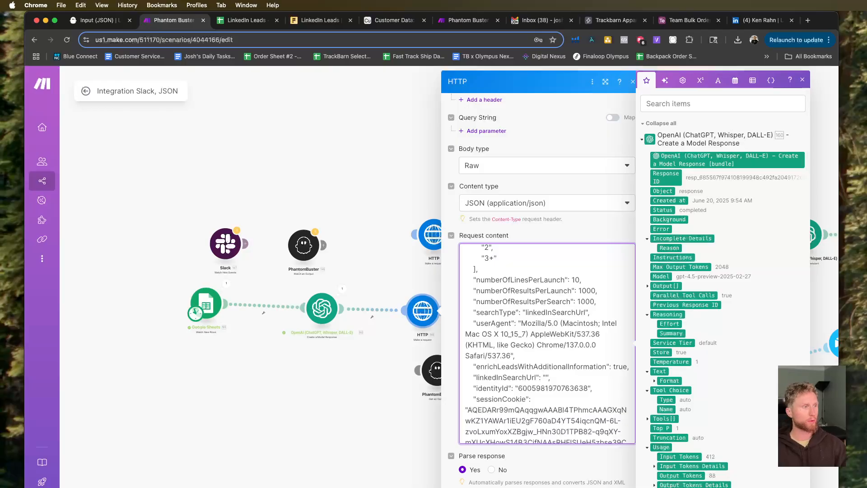
key("Escape")
key("Escape")
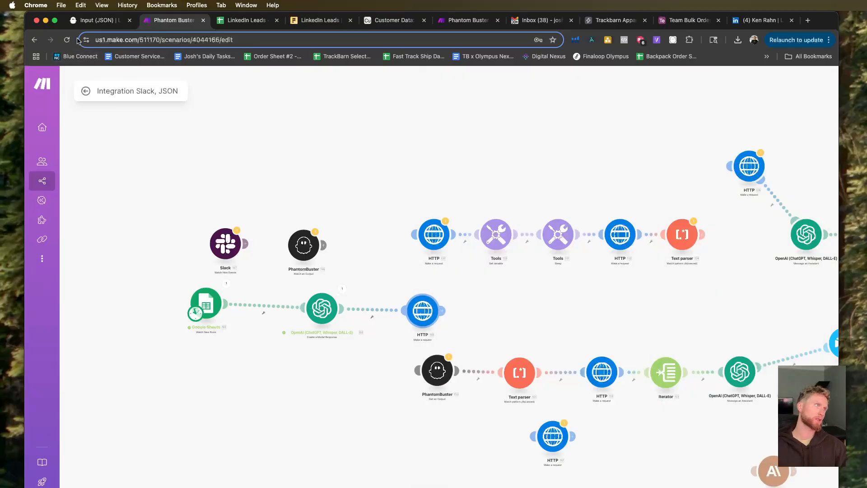
Reload the scenario page, return to the editor, and open the settings of the HTTP module following OpenAI.
left_click(67, 40)
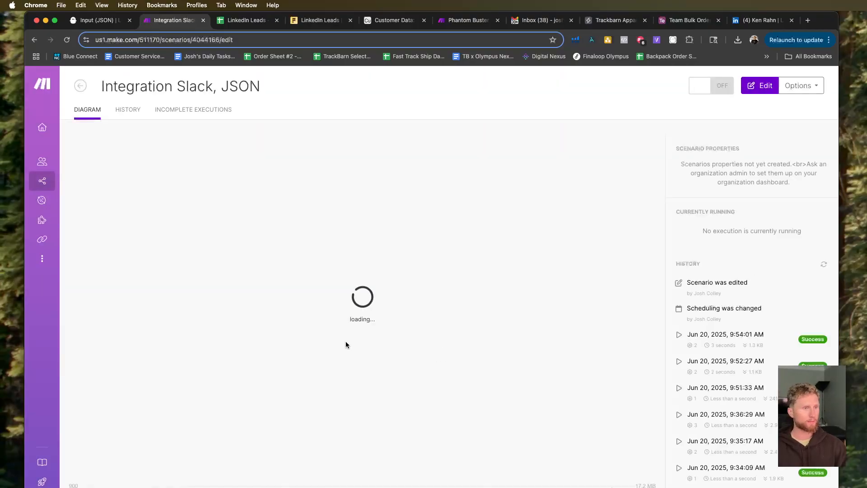
left_click(238, 381)
left_click_drag(226, 371, 354, 432)
scroll(376, 385, "up", 5)
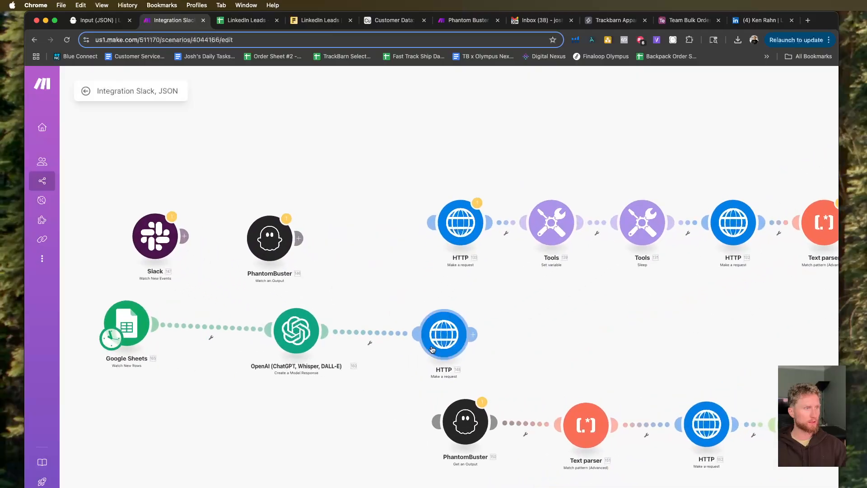
left_click(432, 349)
scroll(588, 312, "down", 2)
scroll(570, 313, "down", 5)
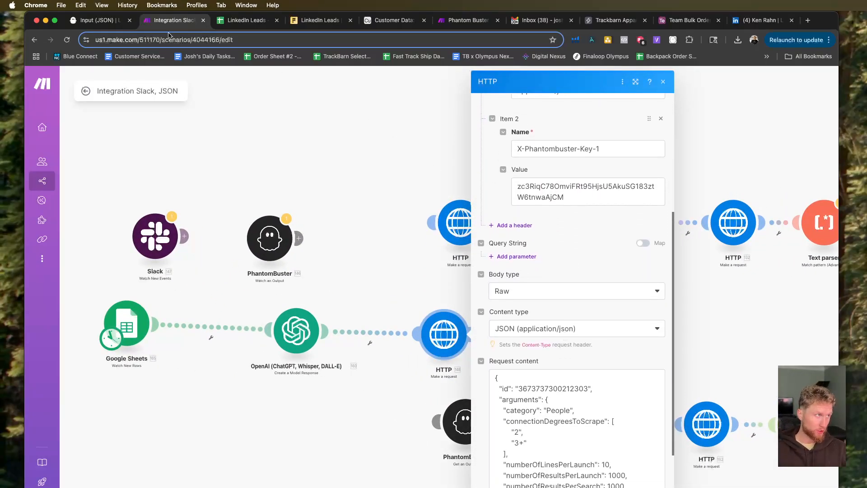
Check the LinkedIn Leads phantom's Input (JSON) in PhantomBuster against the request content of Make's HTTP module.
left_click(97, 21)
scroll(354, 231, "left", 10)
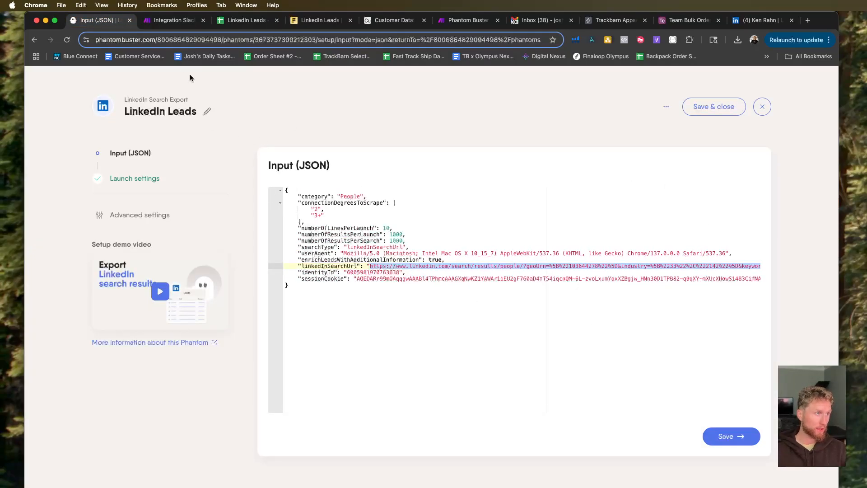
left_click(174, 20)
scroll(624, 347, "down", 2)
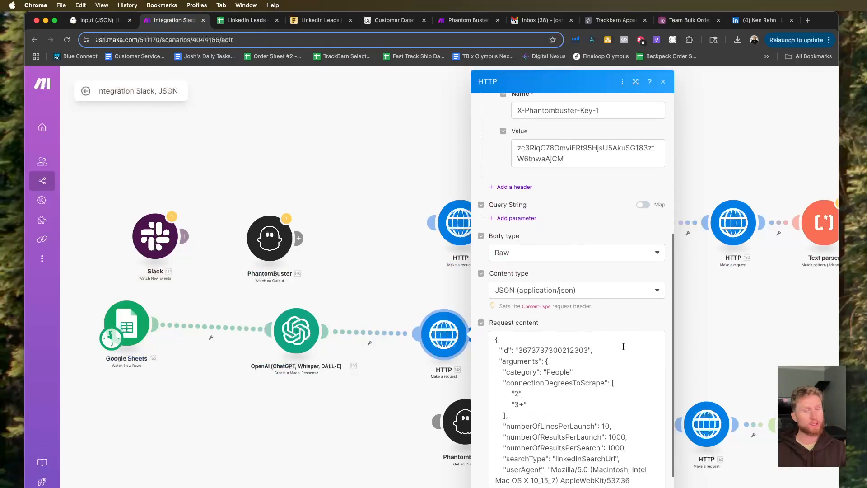
scroll(623, 347, "down", 3)
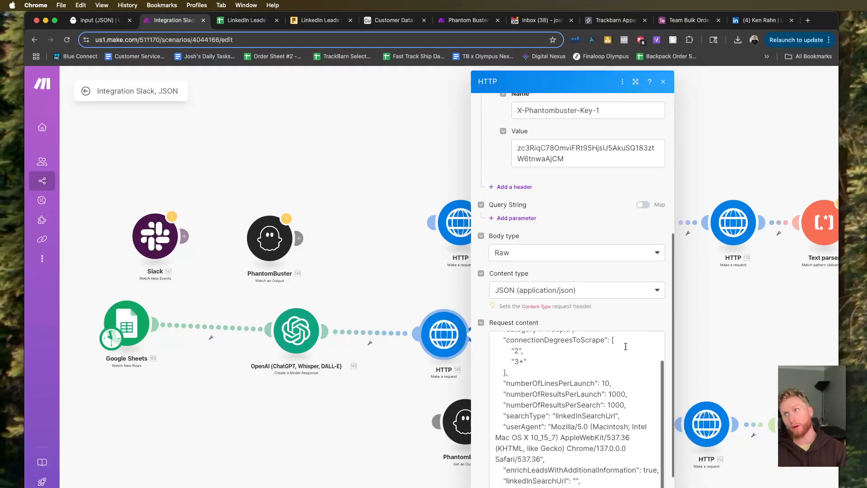
scroll(570, 370, "down", 4)
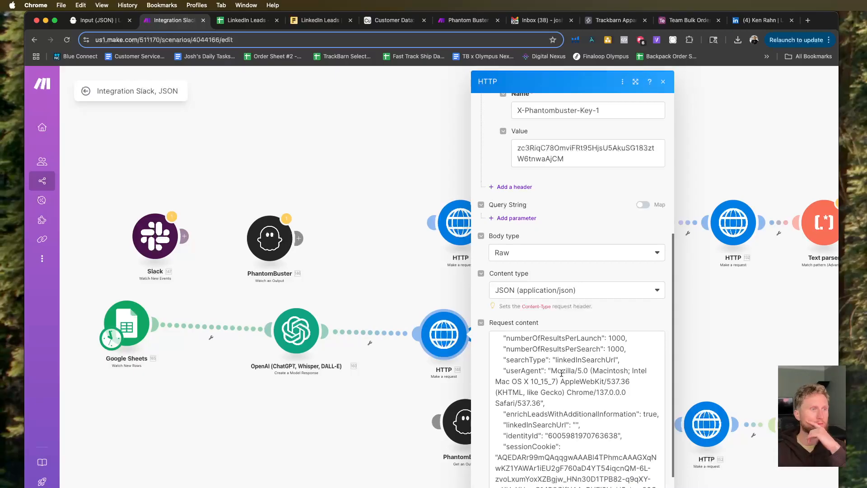
Examine the Output, Text Format, Tools and Usage items that OpenAI offers for linkedInSearchUrl, then close the HTTP settings.
left_click(576, 426)
scroll(440, 339, "down", 1)
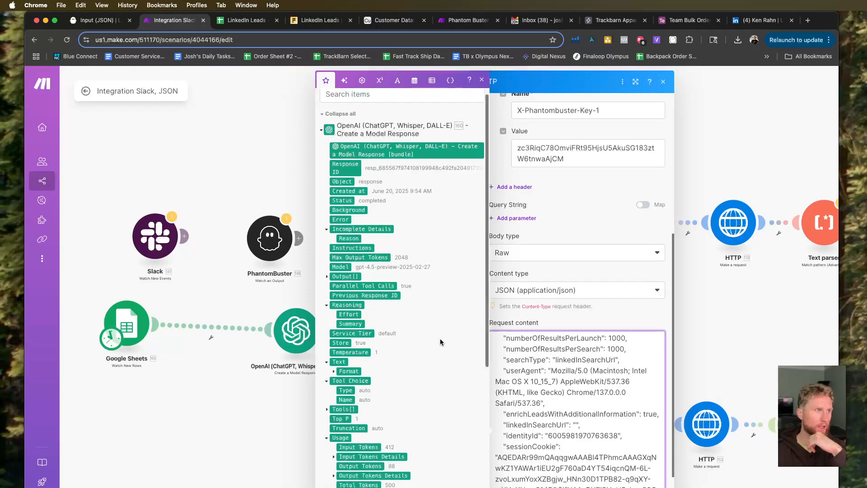
scroll(440, 341, "down", 2)
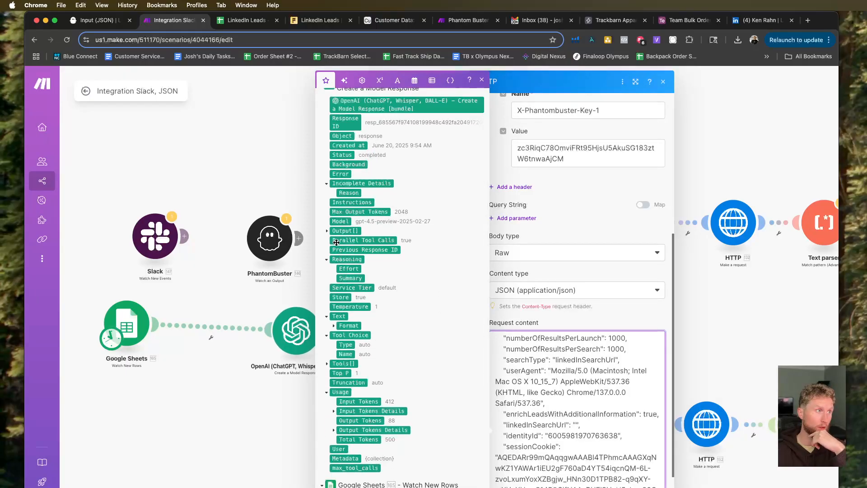
left_click(326, 230)
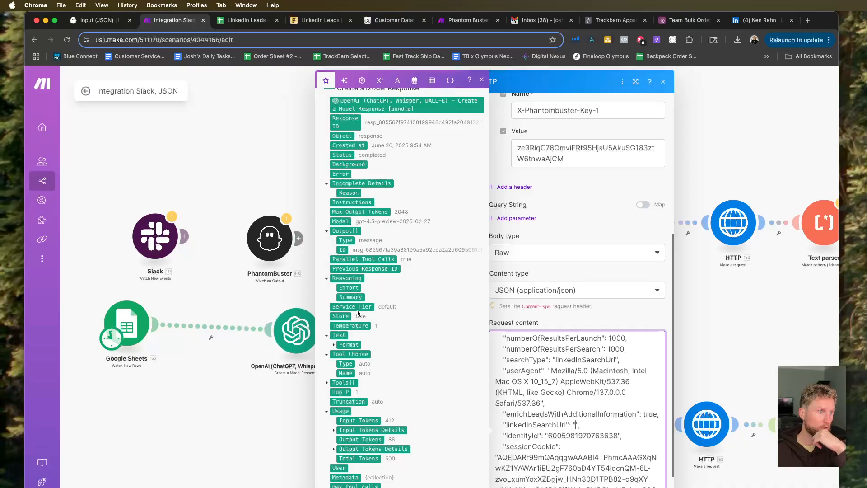
left_click(334, 346)
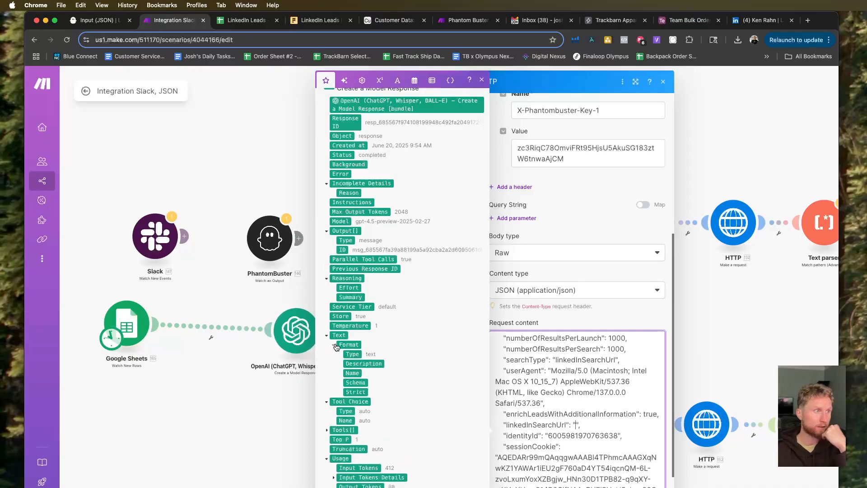
scroll(453, 459, "down", 5)
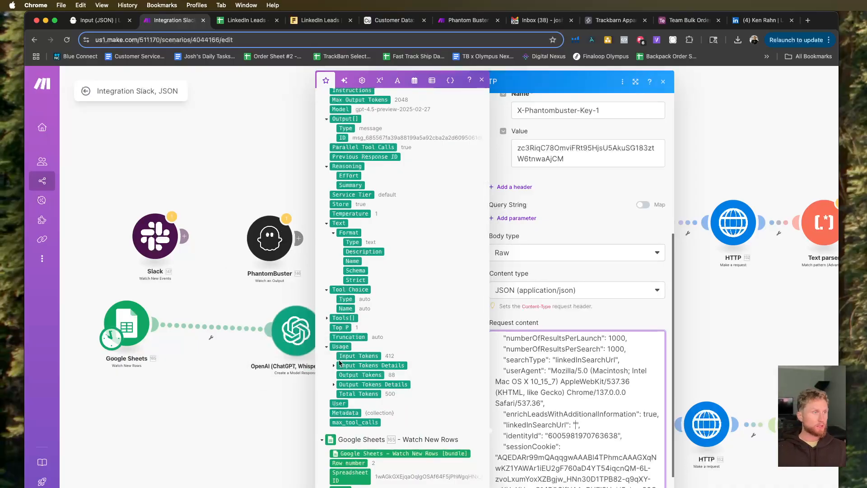
left_click(328, 319)
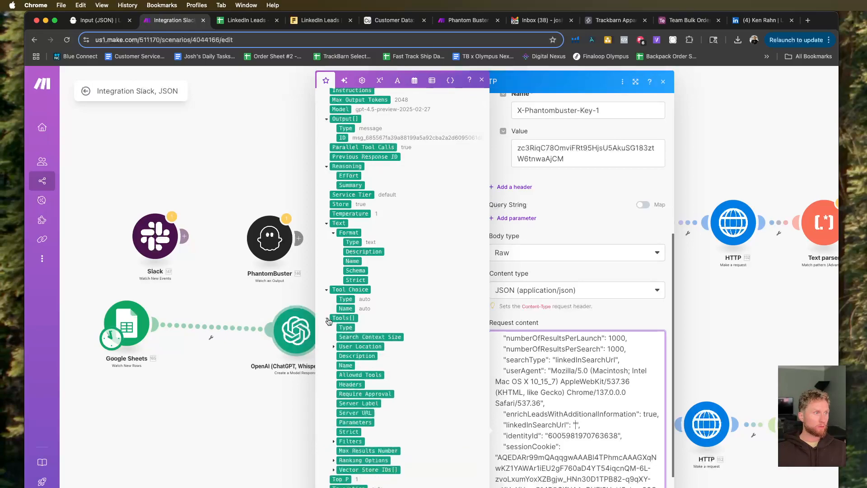
scroll(426, 348, "down", 5)
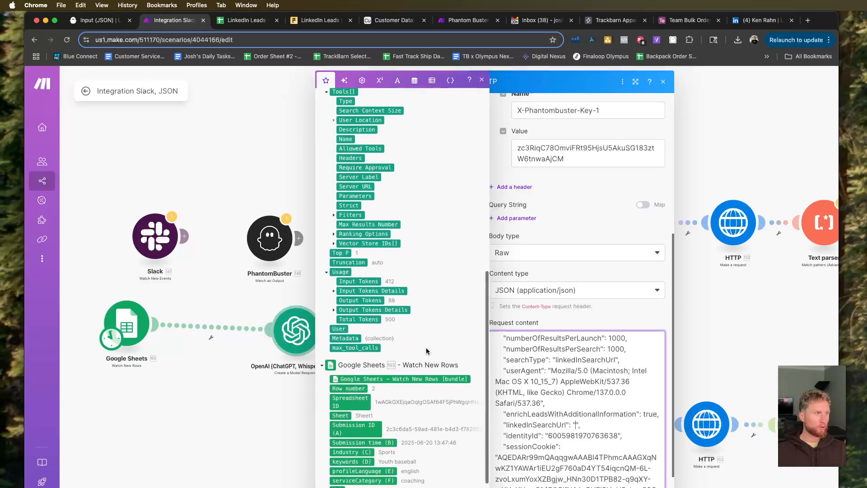
left_click(335, 289)
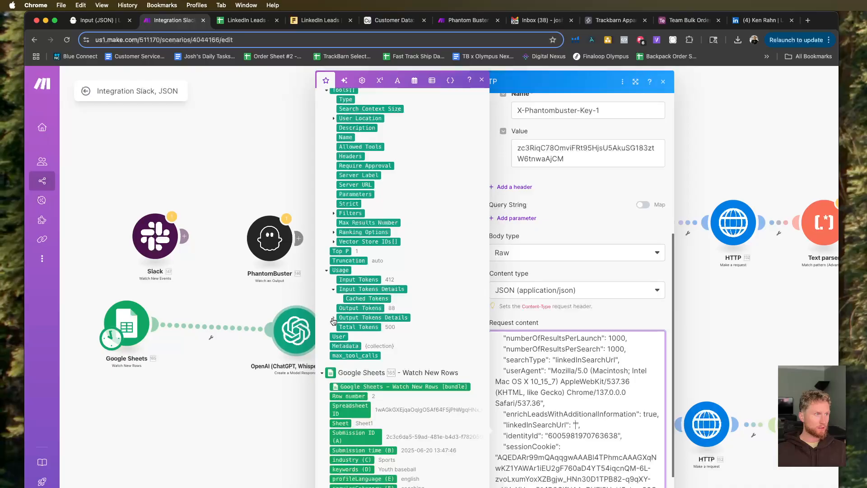
left_click(333, 321)
scroll(374, 319, "up", 4)
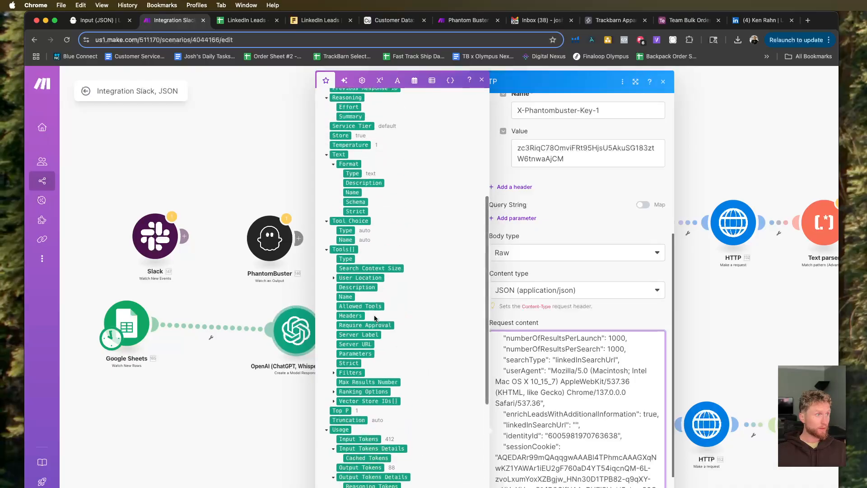
scroll(374, 319, "up", 6)
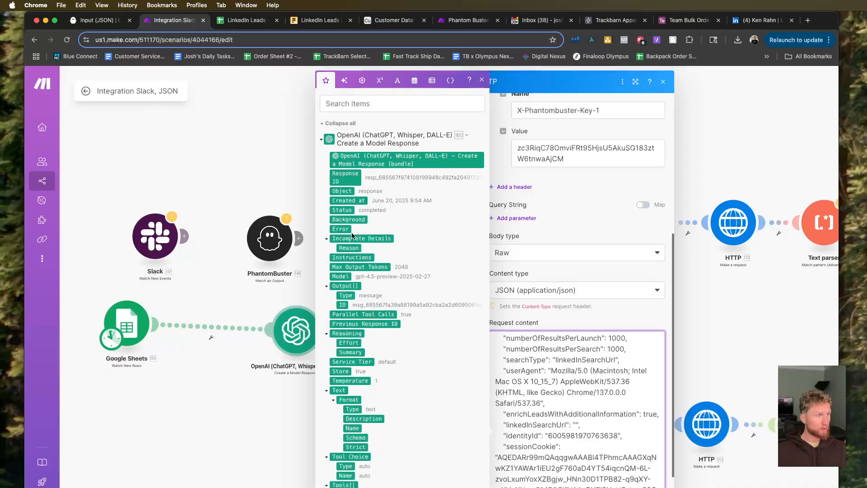
scroll(350, 242, "down", 1)
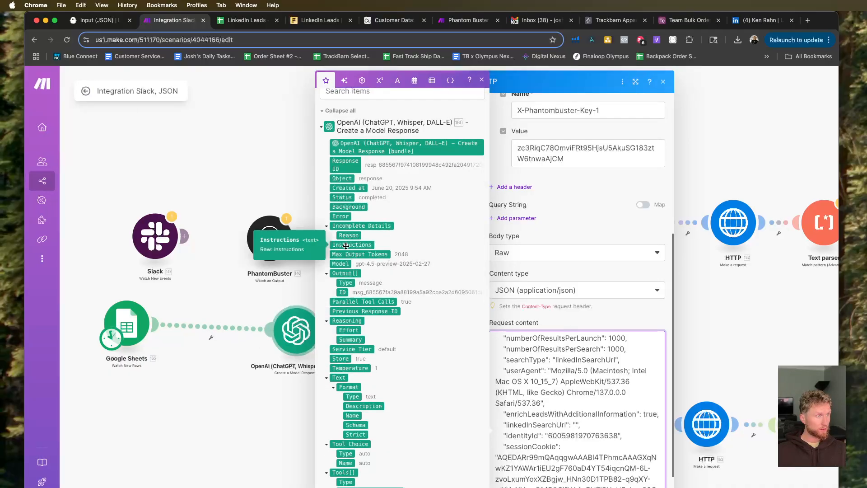
left_click(238, 298)
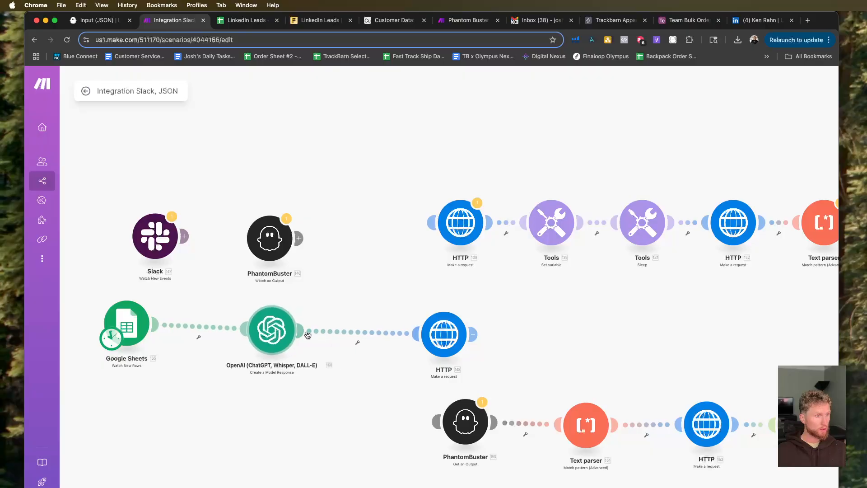
Move the Iterator from the end of the lower PhantomBuster chain into the route between OpenAI and the HTTP module.
left_click_drag(438, 338, 433, 332)
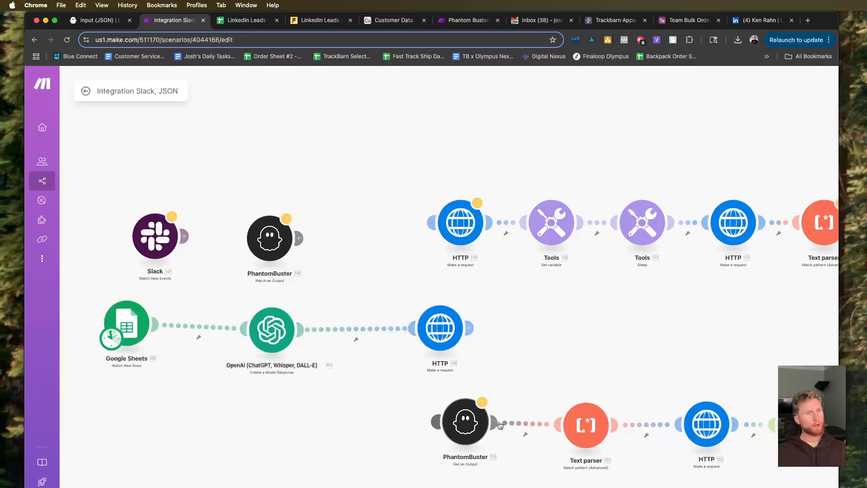
left_click_drag(768, 427, 364, 382)
right_click(421, 382)
left_click(457, 404)
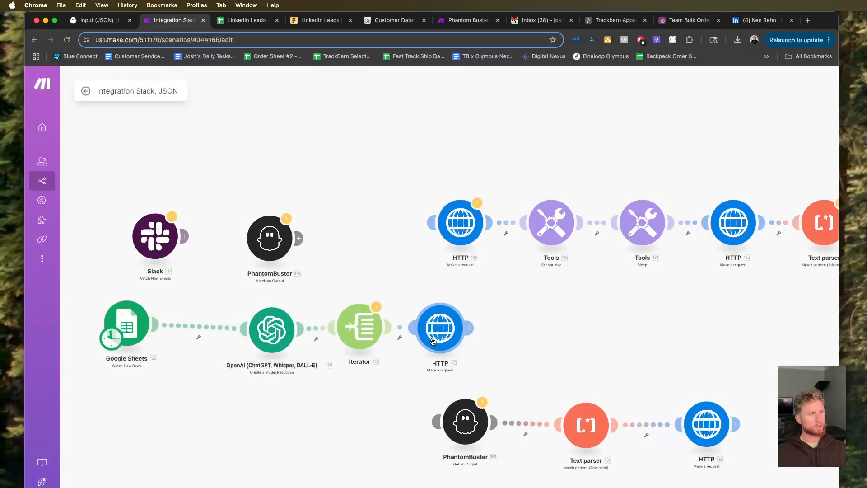
Try mapping OpenAI's Output[] as the Iterator's array, clear the mapping, and check the remaining OpenAI items.
left_click(376, 339)
left_click(483, 336)
key("BackSpace")
scroll(640, 205, "down", 1)
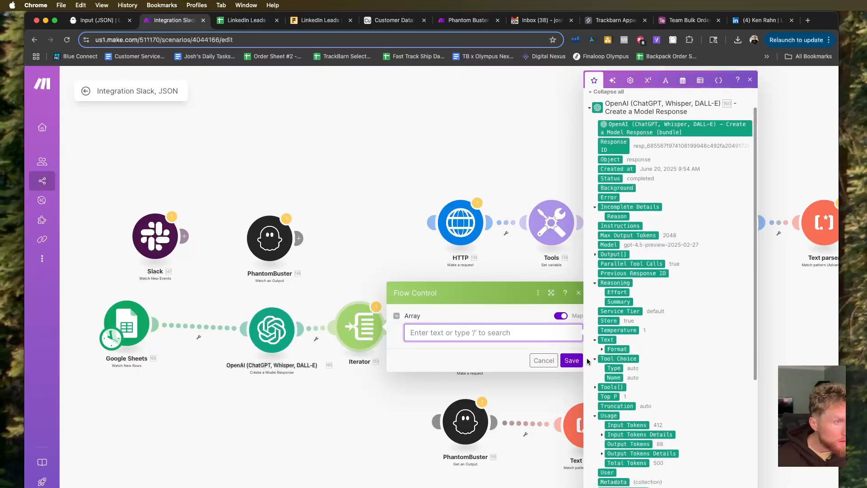
left_click(603, 349)
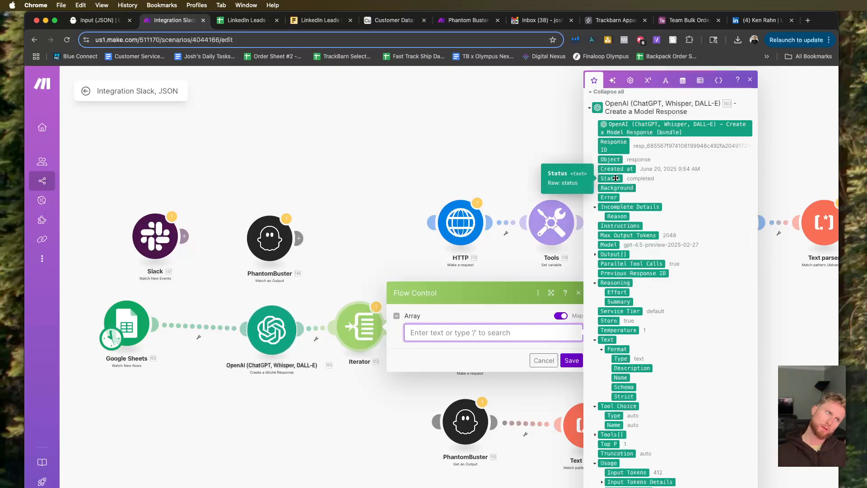
left_click(597, 255)
left_click(596, 256)
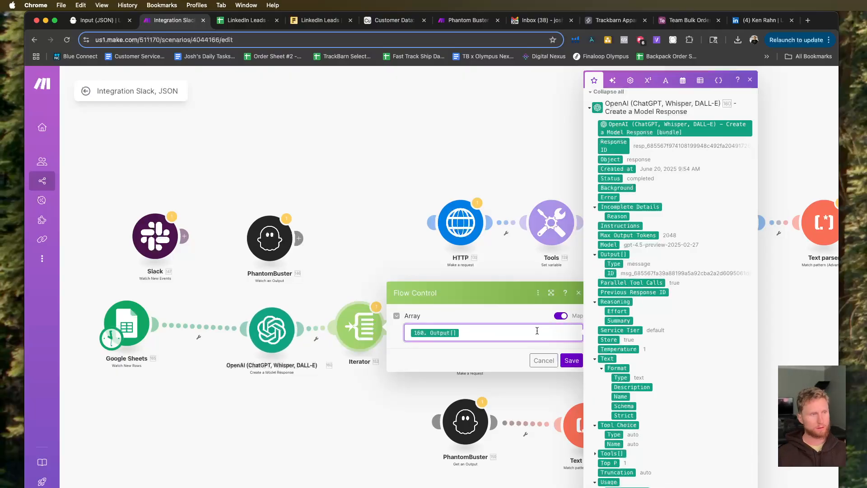
key("BackSpace")
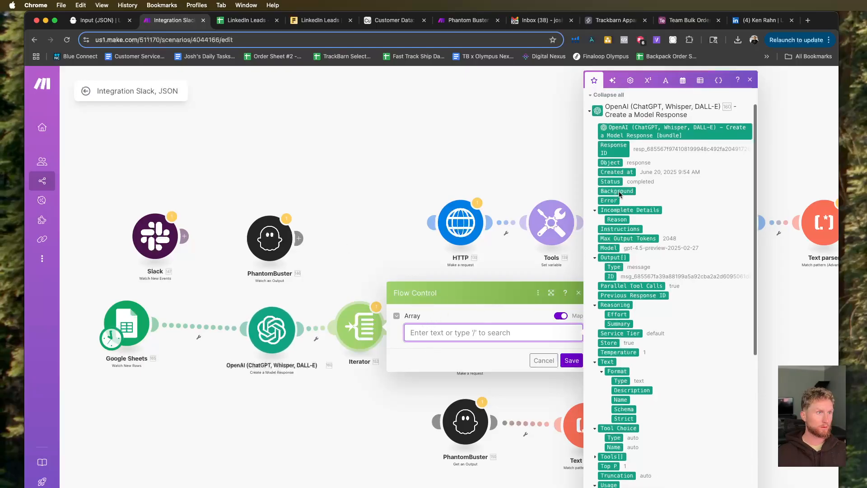
scroll(598, 194, "down", 1)
left_click(595, 190)
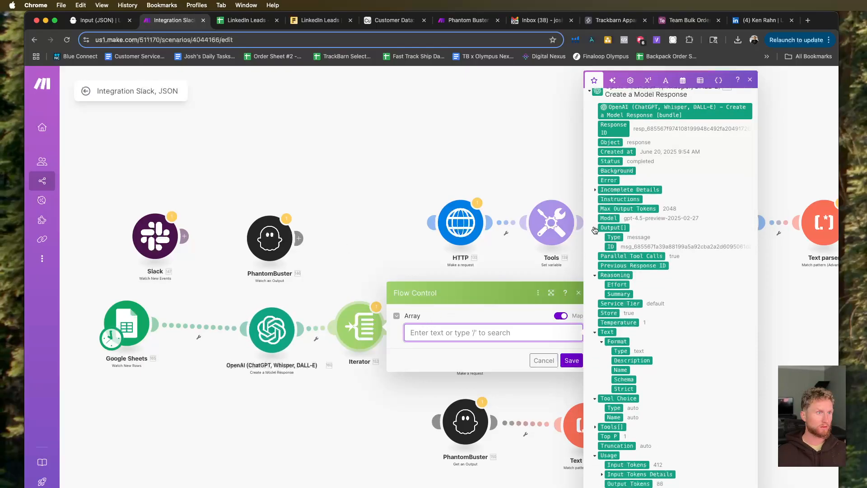
left_click(595, 228)
left_click(329, 295)
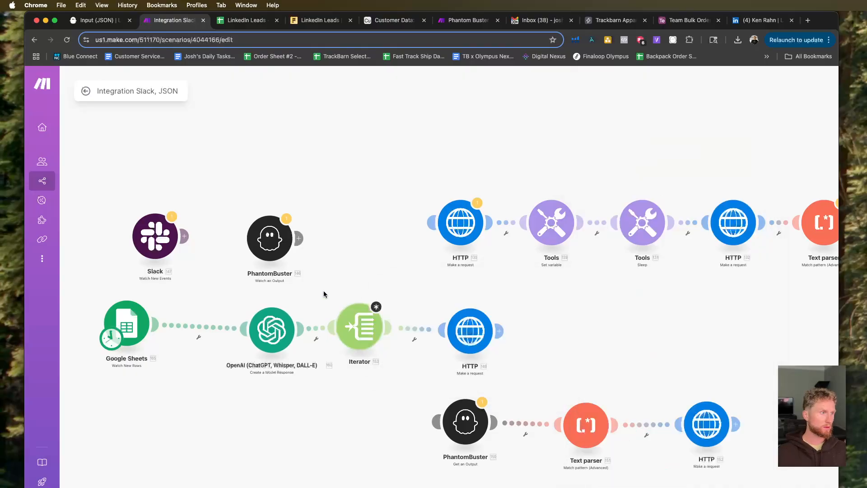
Unlink the Iterator from both neighbouring modules, move it below the route, and connect the HTTP module directly to OpenAI.
left_click(316, 328)
left_click(311, 358)
right_click(315, 330)
left_click(335, 354)
right_click(406, 332)
left_click(420, 357)
left_click_drag(359, 326, 345, 439)
left_click_drag(442, 333, 303, 329)
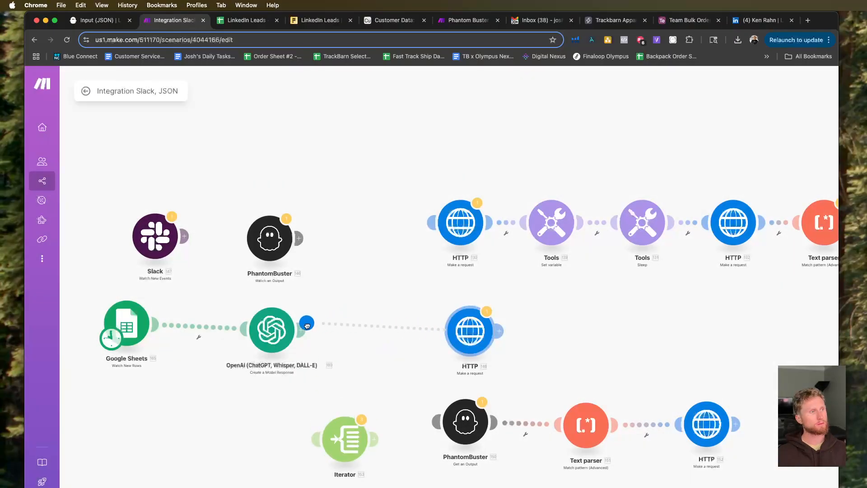
Set up and save a filter between OpenAI and the HTTP module with OpenAI's Response ID in its condition.
left_click(375, 335)
left_click(432, 328)
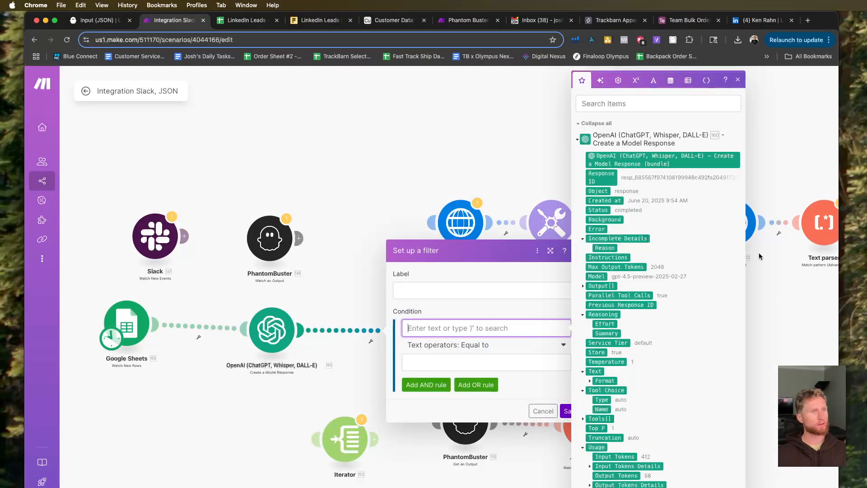
left_click(601, 178)
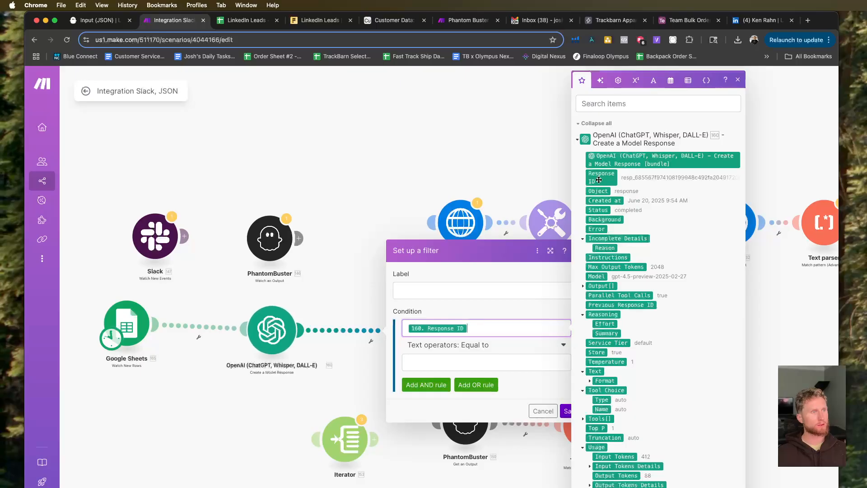
left_click(566, 418)
Make Google Sheets start from the manually chosen row dated 06/20/2025 9:58 AM, save, and run the scenario.
left_click(133, 326)
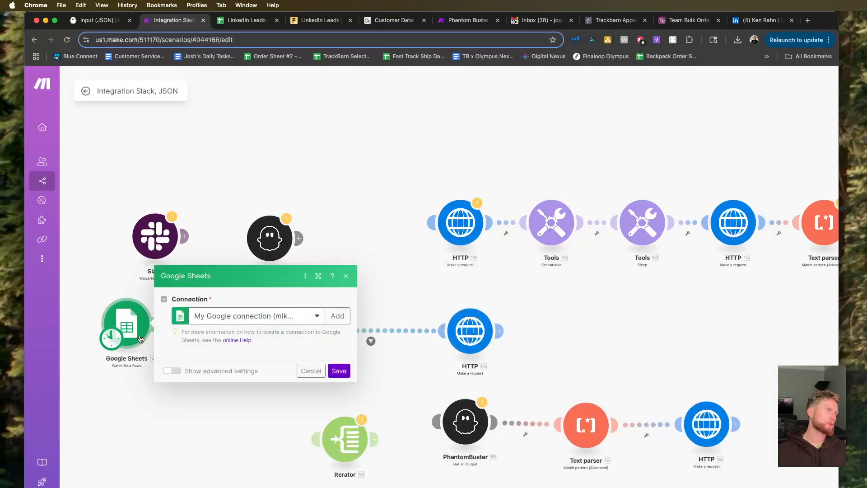
left_click(101, 290)
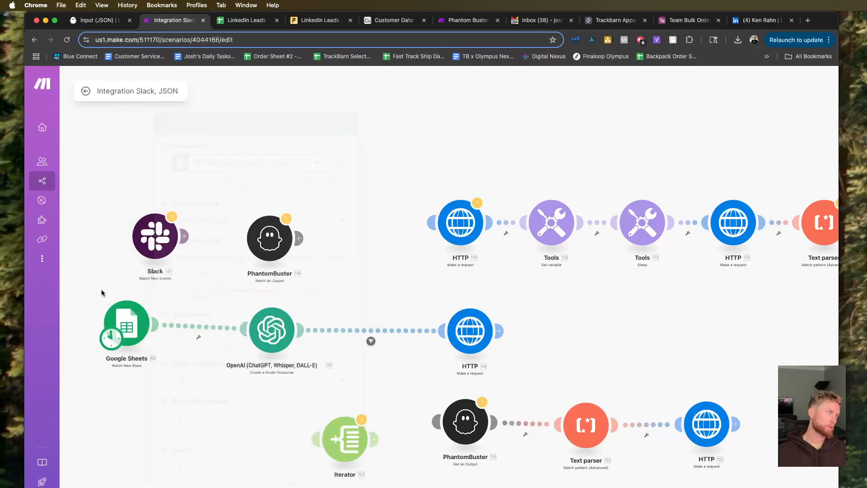
right_click(123, 318)
left_click(190, 353)
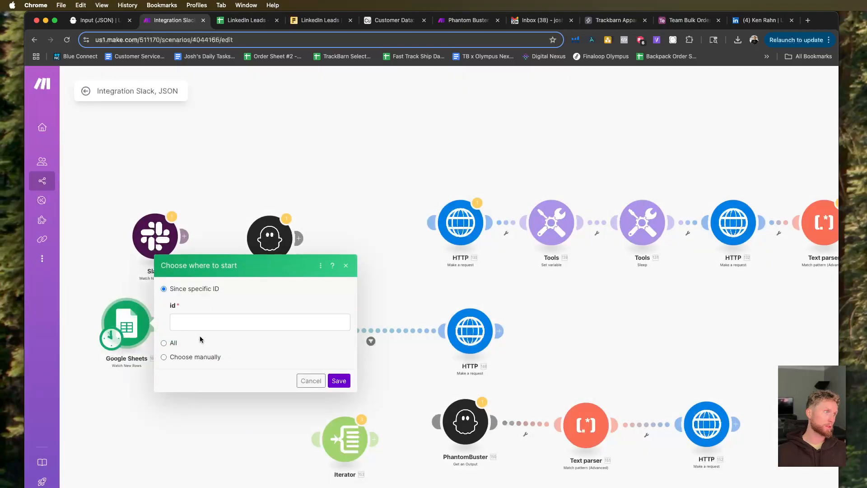
left_click(192, 355)
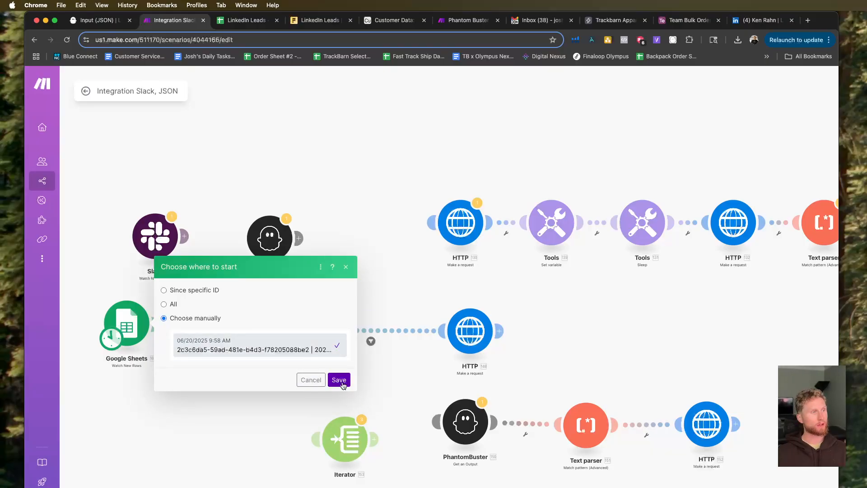
left_click(339, 379)
scroll(128, 323, "up", 5)
left_click_drag(162, 326, 251, 418)
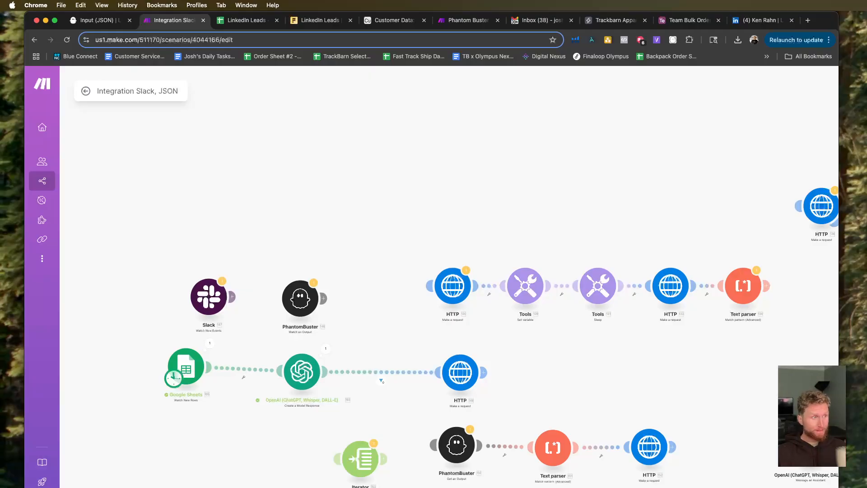
Reopen the HTTP module's request content after the run, check OpenAI's Output items for linkedInSearchUrl, and close the settings.
left_click(460, 372)
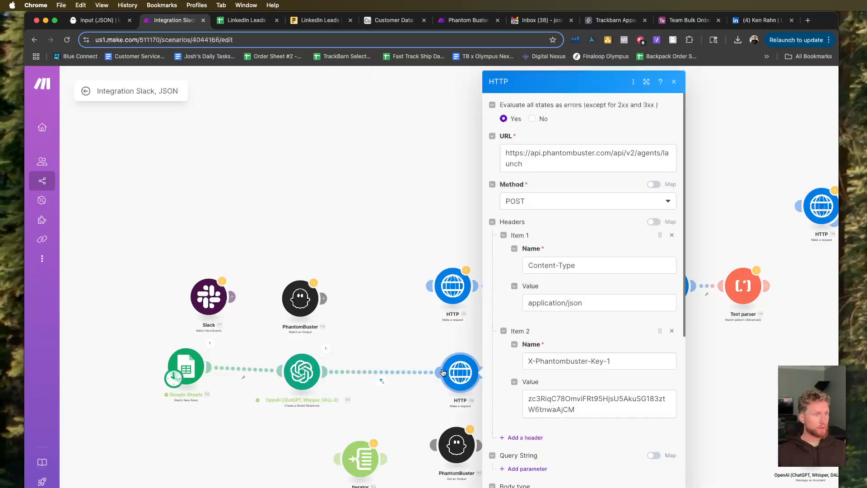
scroll(559, 387, "down", 2)
scroll(559, 387, "down", 3)
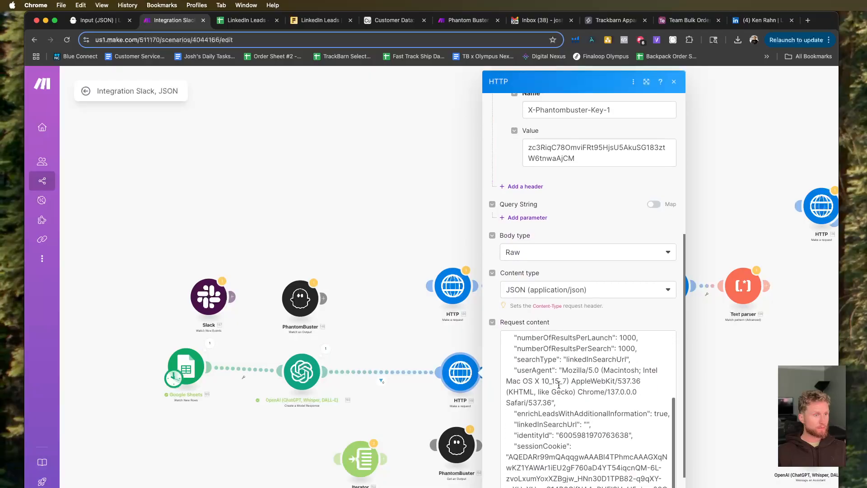
left_click(587, 426)
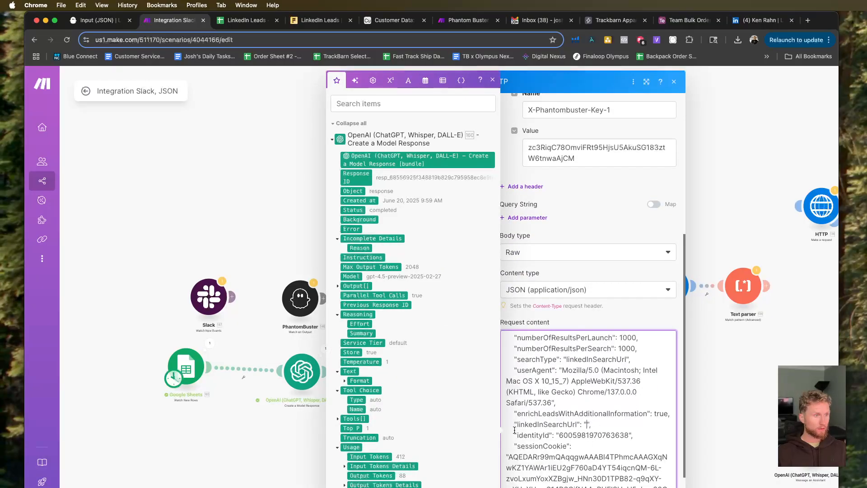
scroll(388, 244, "down", 1)
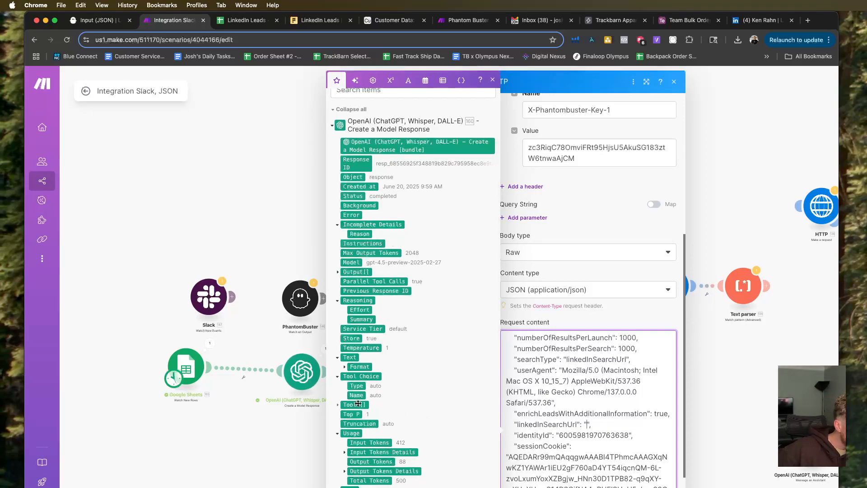
left_click(338, 272)
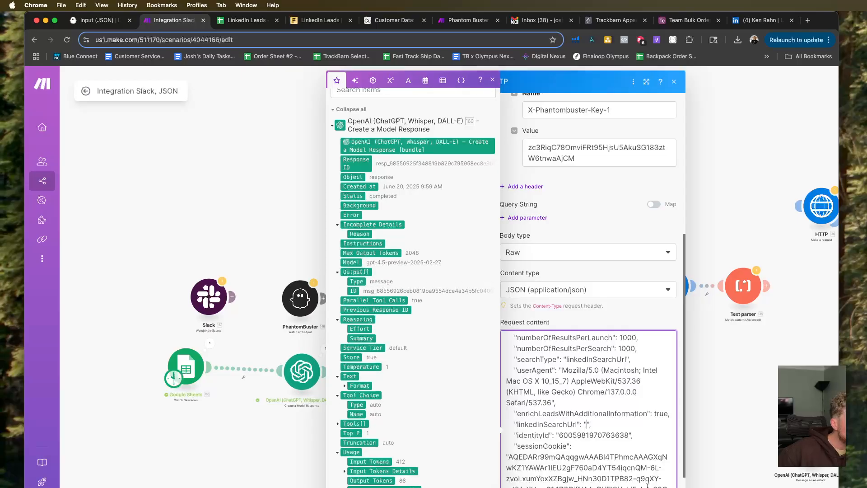
left_click(253, 190)
Inspect the OpenAI module's last run output, expanding the Output and Content collections to read the generated text and annotations.
left_click(332, 349)
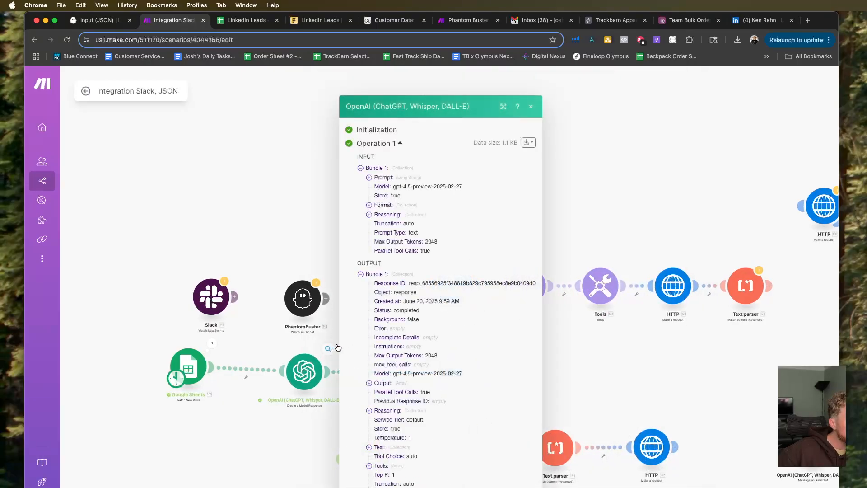
left_click(368, 383)
left_click(377, 383)
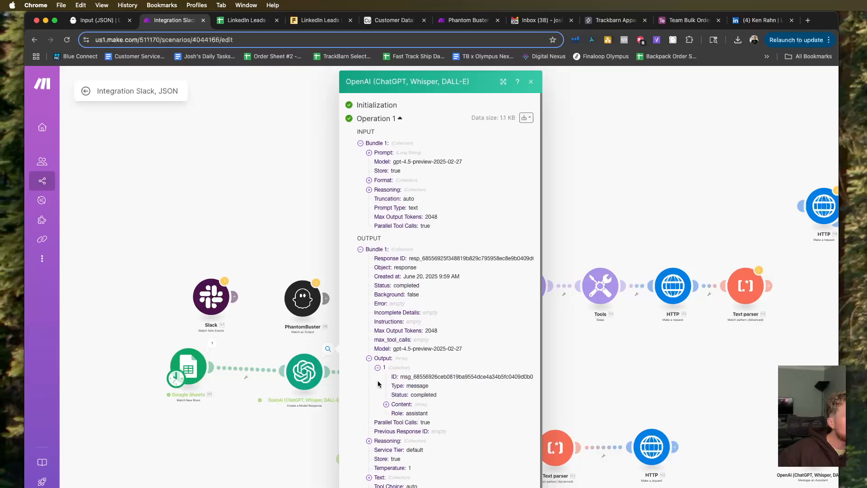
left_click(387, 404)
left_click(395, 414)
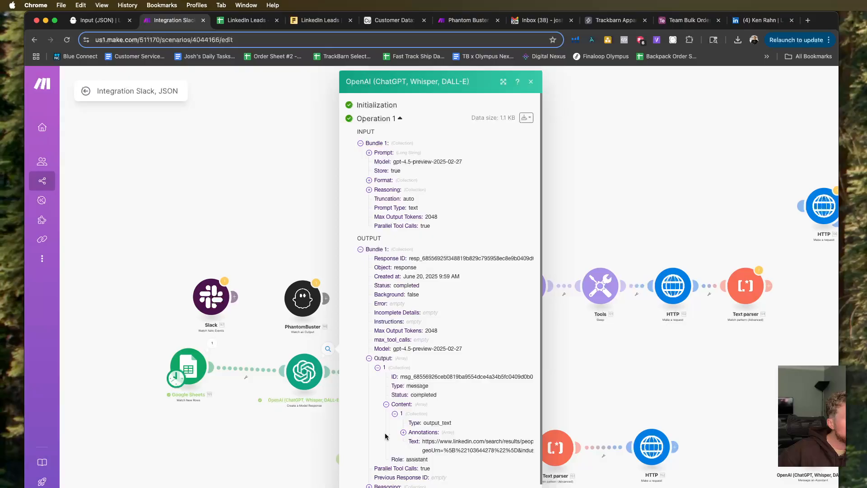
left_click(404, 432)
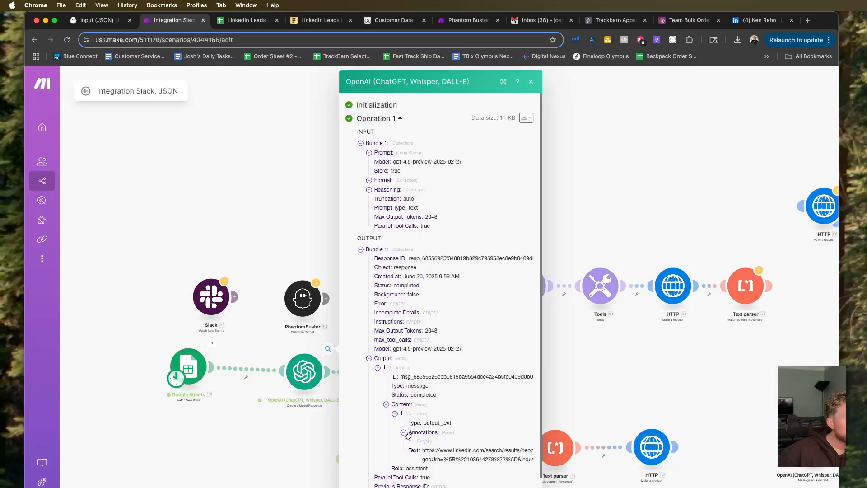
left_click(286, 436)
Reopen the HTTP module's request content, look through OpenAI's Output, Text Format and Tools items for the generated text, and close the settings.
left_click(460, 373)
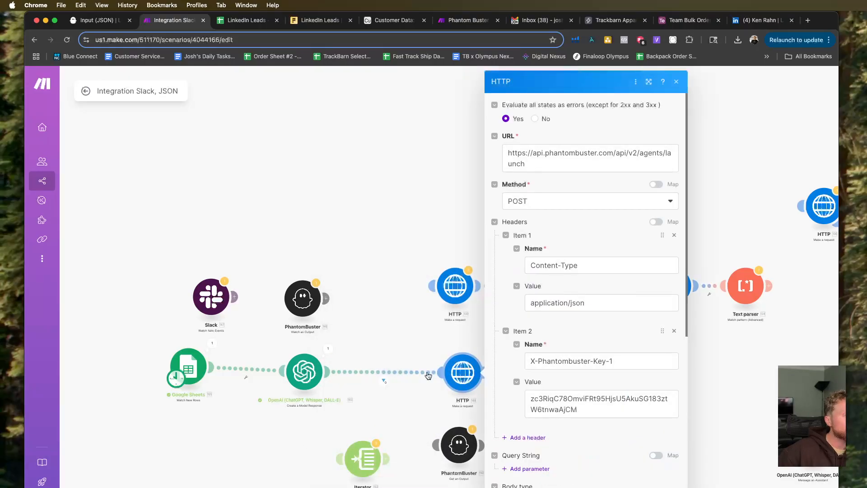
scroll(547, 402, "down", 10)
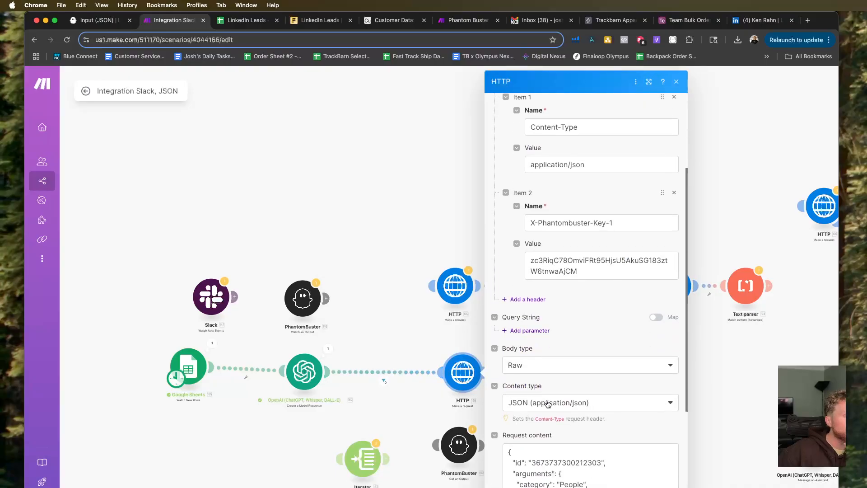
scroll(588, 446, "down", 2)
scroll(590, 291, "down", 1)
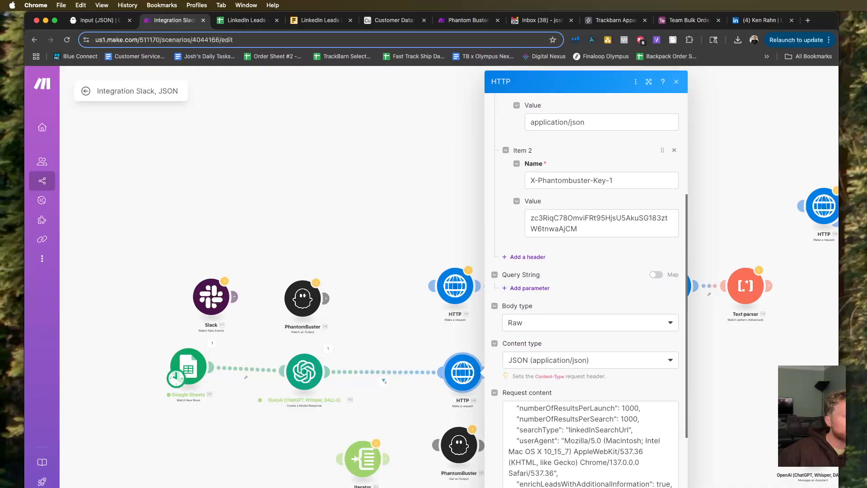
left_click(623, 430)
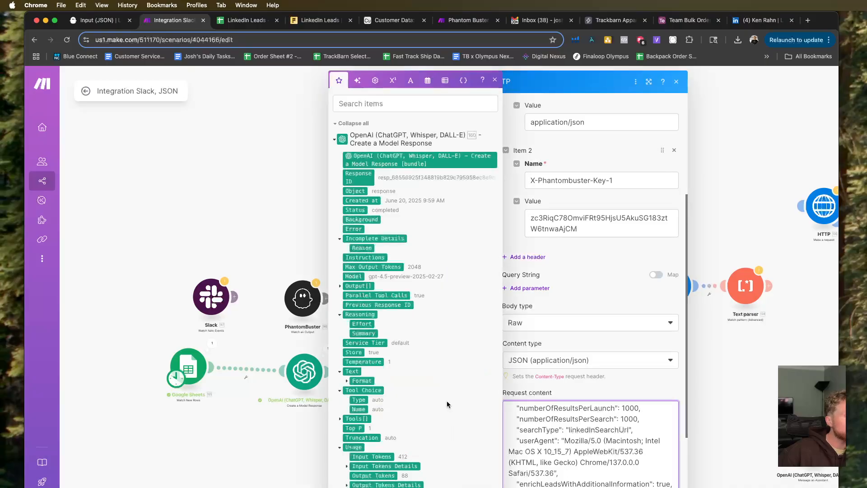
scroll(447, 402, "down", 1)
left_click(338, 273)
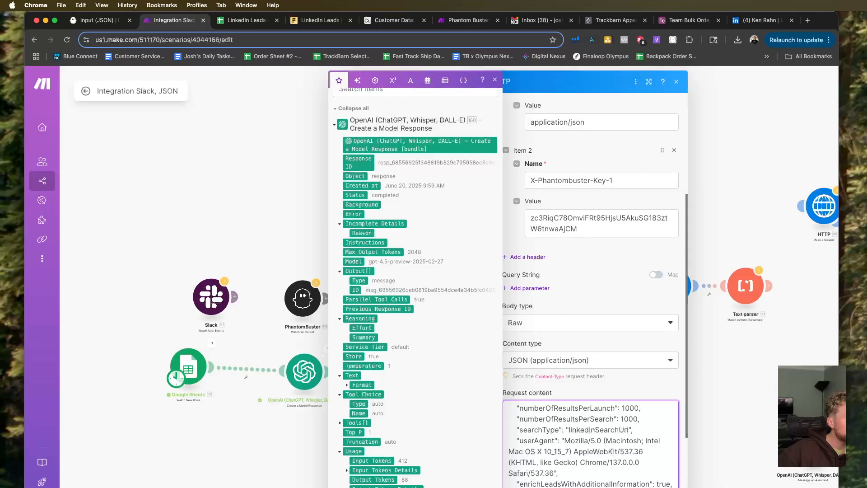
left_click(339, 423)
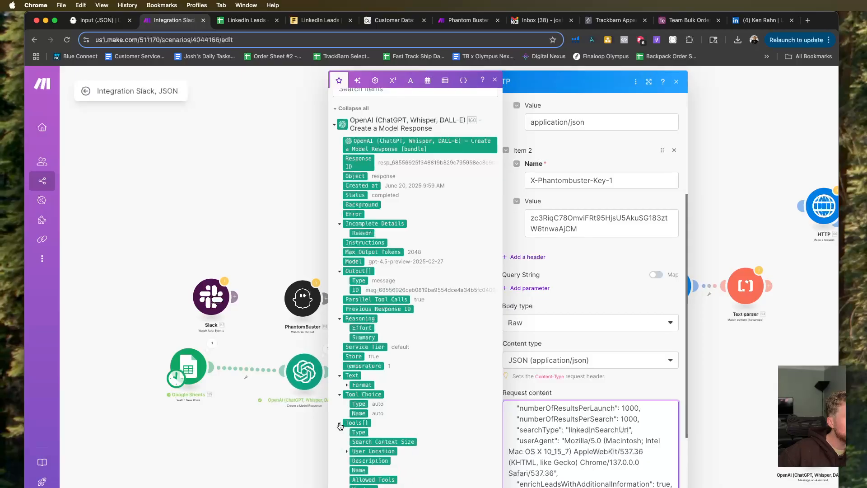
left_click(347, 385)
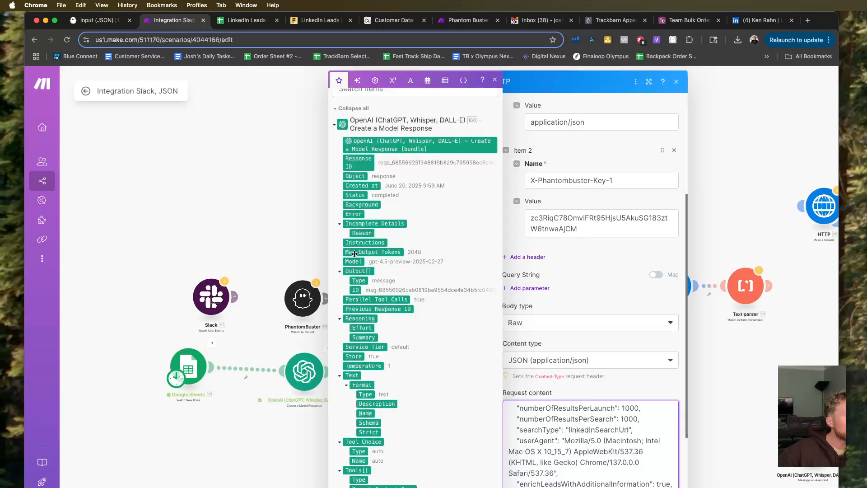
scroll(265, 382, "up", 1)
left_click(257, 391)
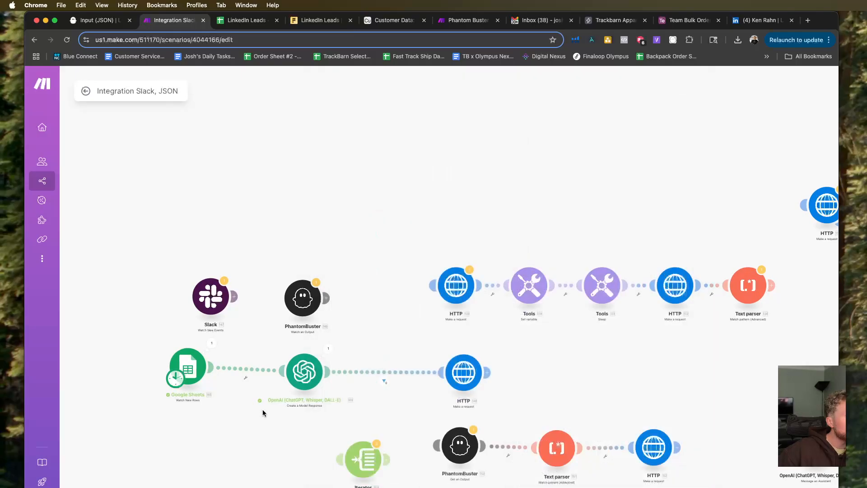
Unlink the HTTP module from OpenAI and attach the Iterator directly after OpenAI.
left_click(374, 371)
left_click(421, 396)
left_click_drag(374, 460, 396, 377)
Map OpenAI's Output[] item to the Iterator's Array and save the module.
left_click(380, 378)
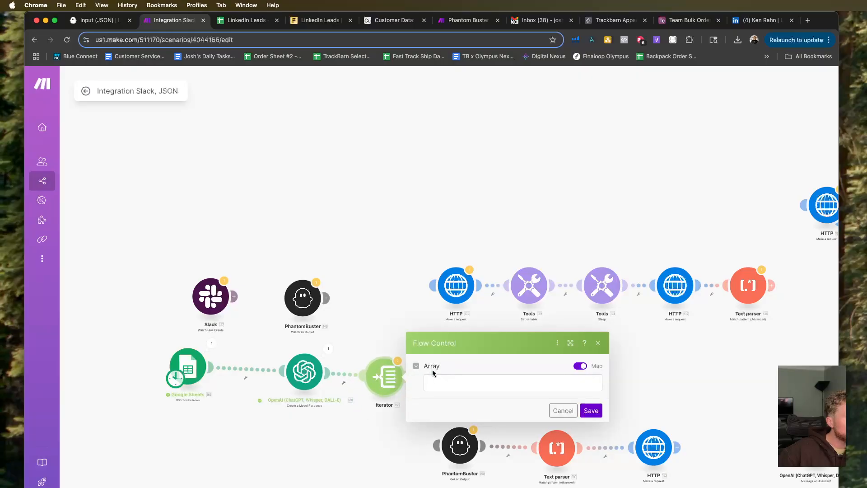
left_click(455, 387)
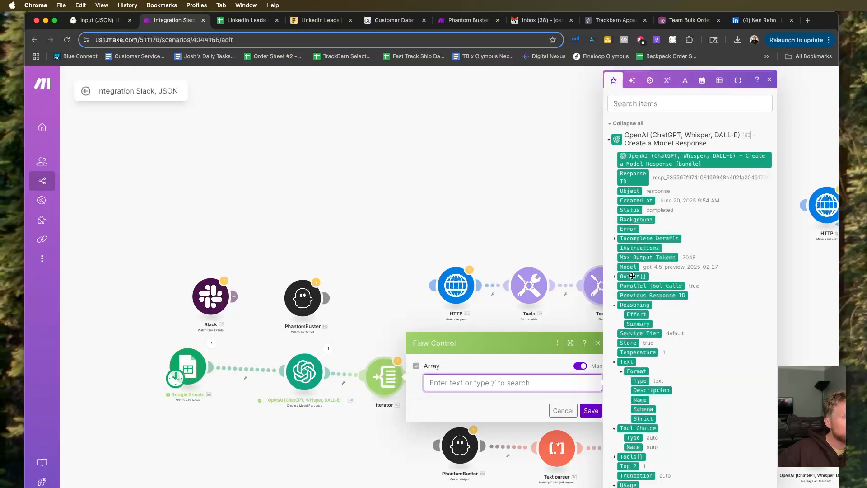
scroll(666, 355, "down", 1)
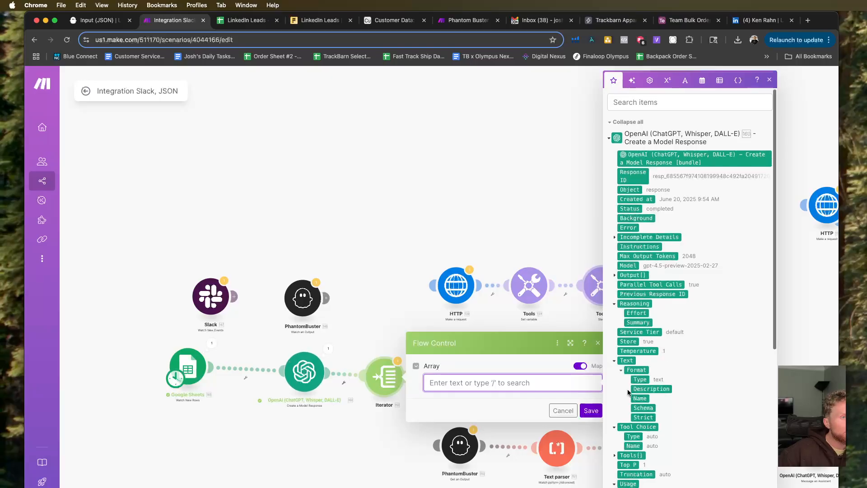
left_click(630, 275)
left_click(591, 409)
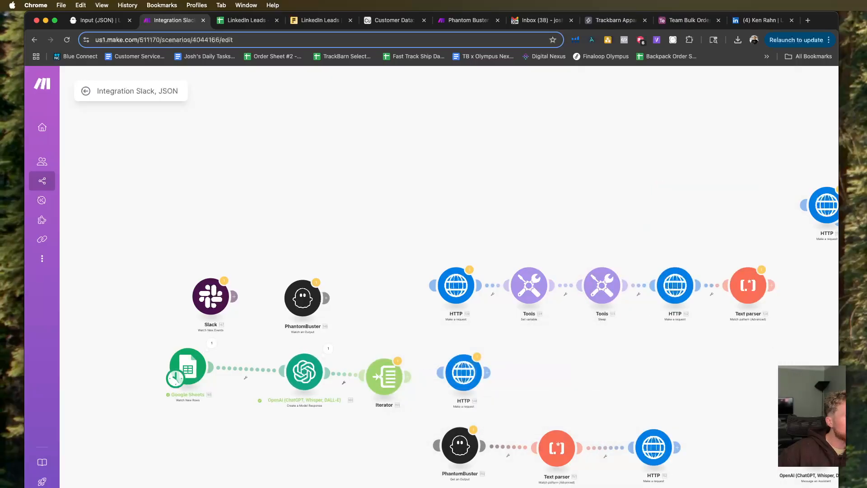
Set the Google Sheets trigger's starting point to Choose manually and save it.
right_click(186, 381)
left_click(238, 405)
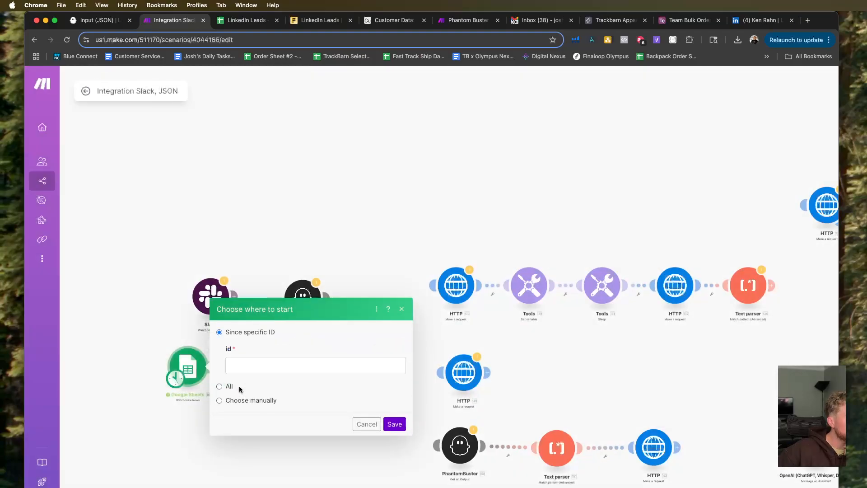
left_click(236, 401)
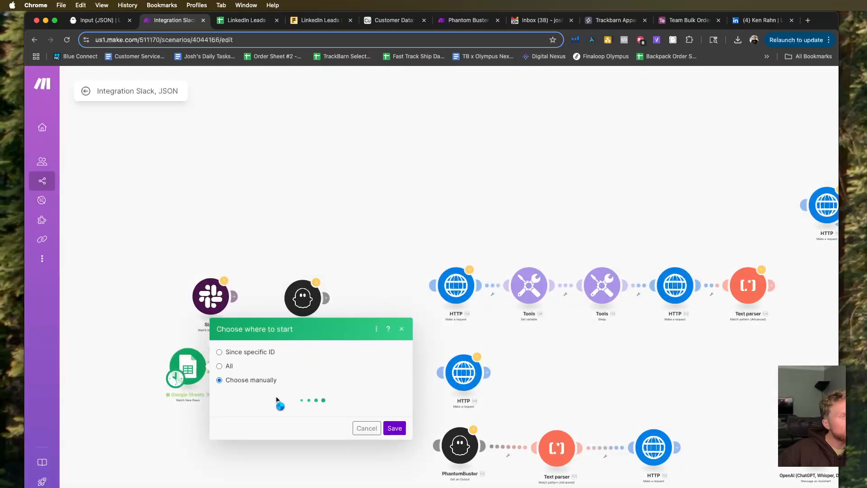
left_click(395, 435)
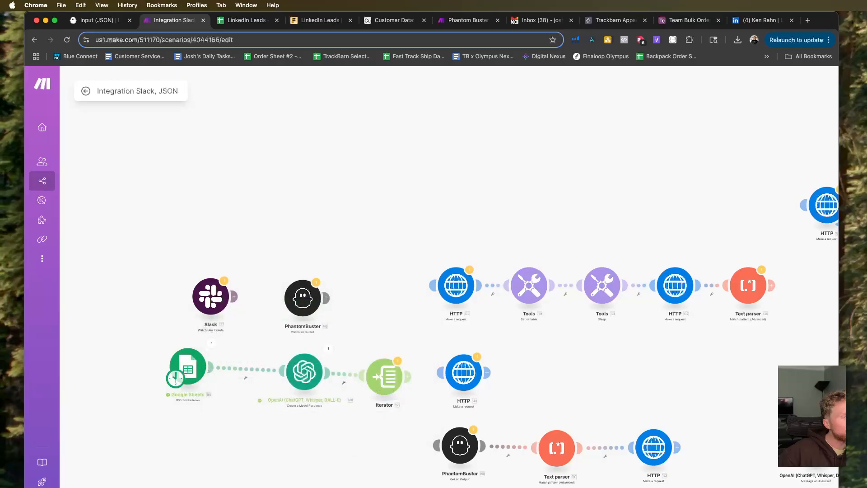
left_click(480, 352)
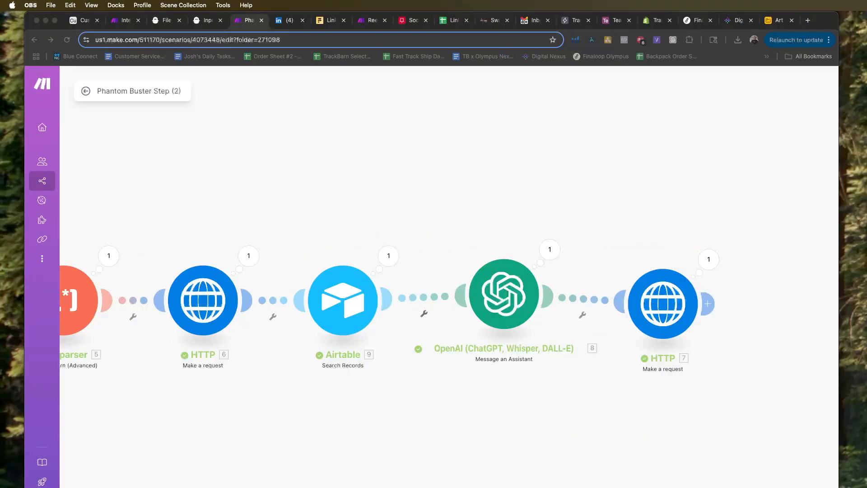
scroll(504, 346, "down", 2)
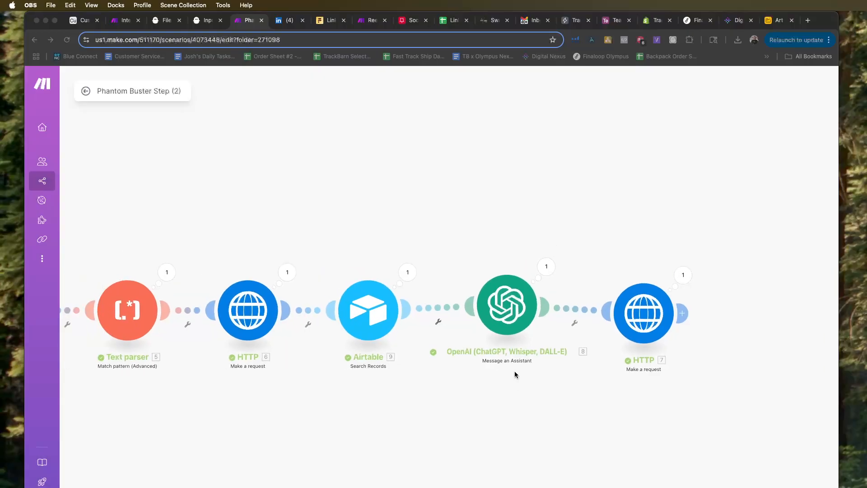
scroll(497, 395, "down", 2)
left_click(492, 392)
scroll(471, 406, "down", 4)
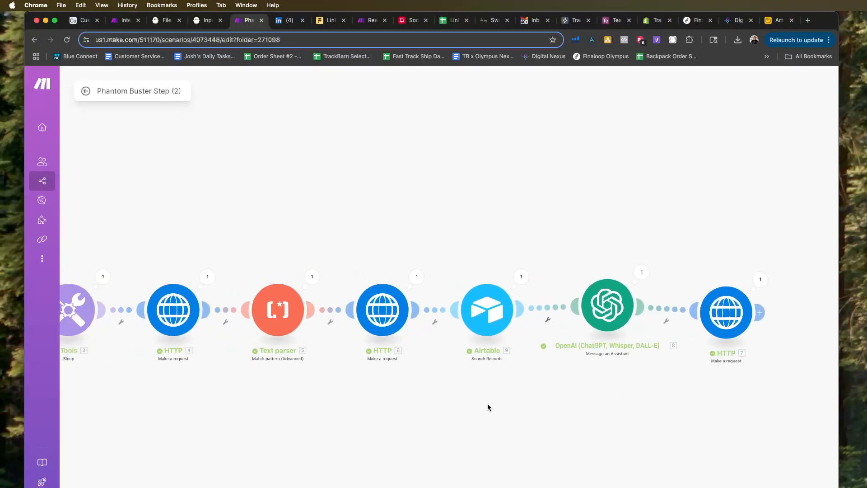
Switch to the Integration Slack, JSON scenario and move the group of unused modules above the main route further up as one selection.
left_click(123, 20)
left_click_drag(170, 313, 168, 310)
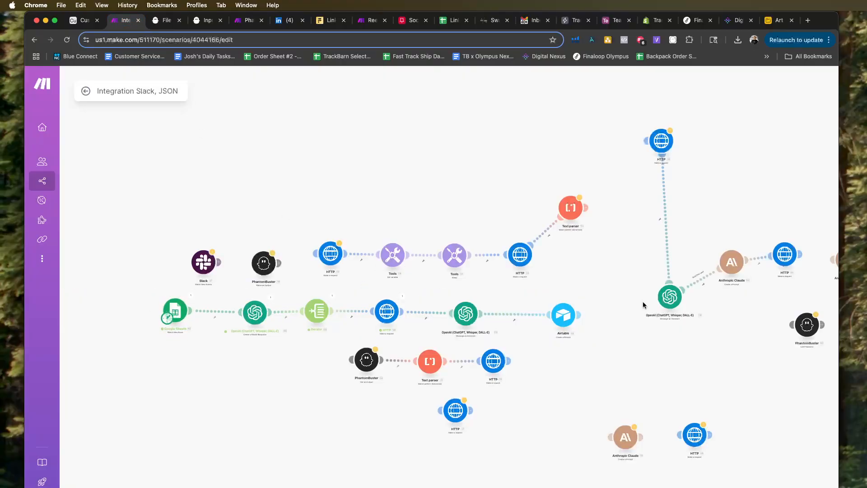
left_click_drag(157, 170, 600, 273)
left_click_drag(526, 266, 490, 227)
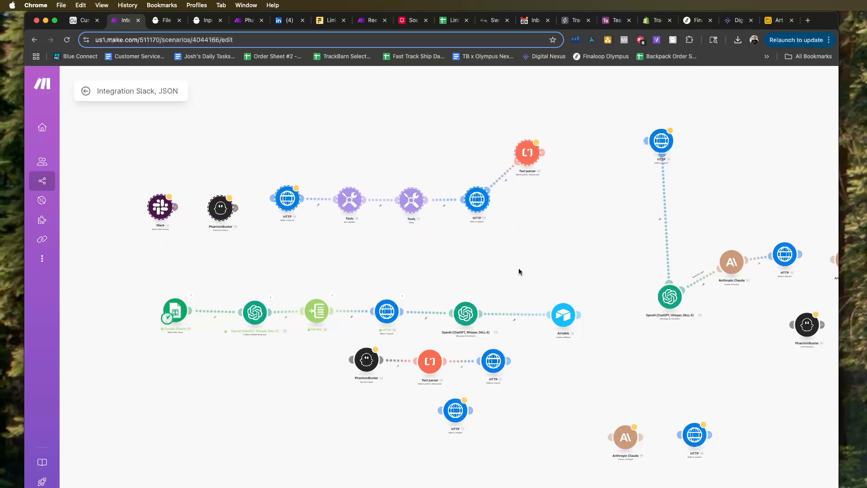
Review the Airtable module's record mappings and the OpenAI Message an Assistant module's prompt, closing each without changes.
scroll(563, 311, "up", 3)
left_click(551, 313)
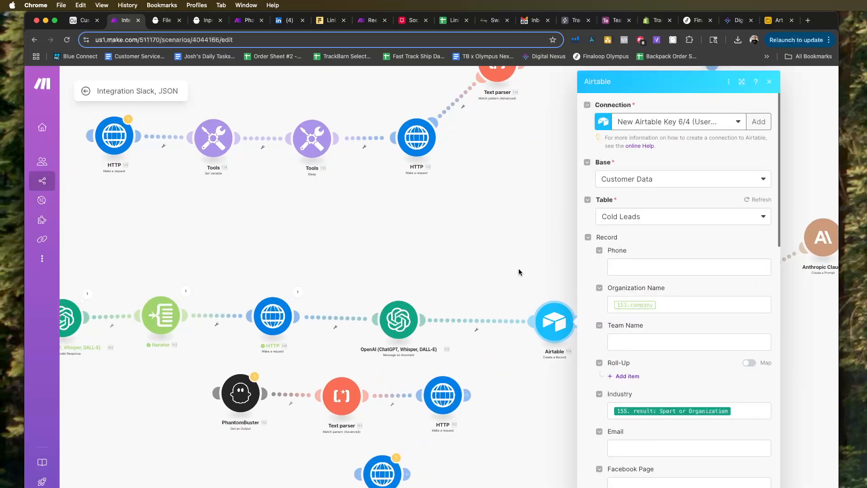
left_click(691, 305)
left_click(359, 270)
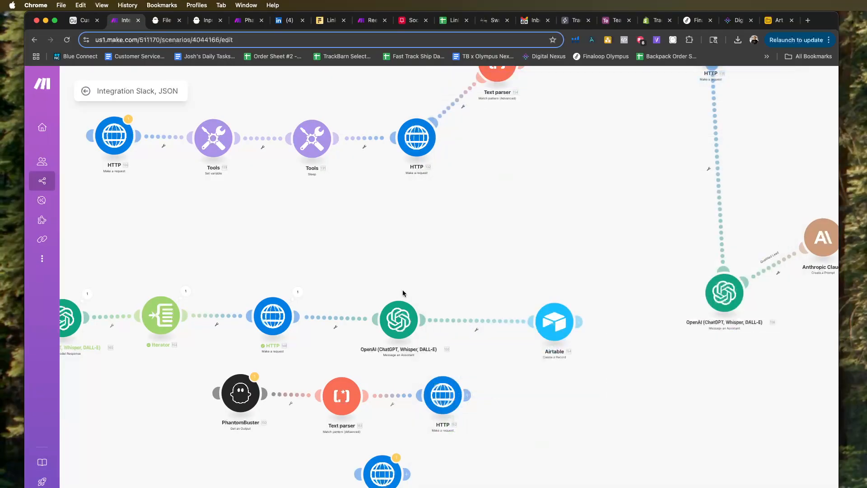
scroll(401, 291, "down", 1)
left_click(398, 316)
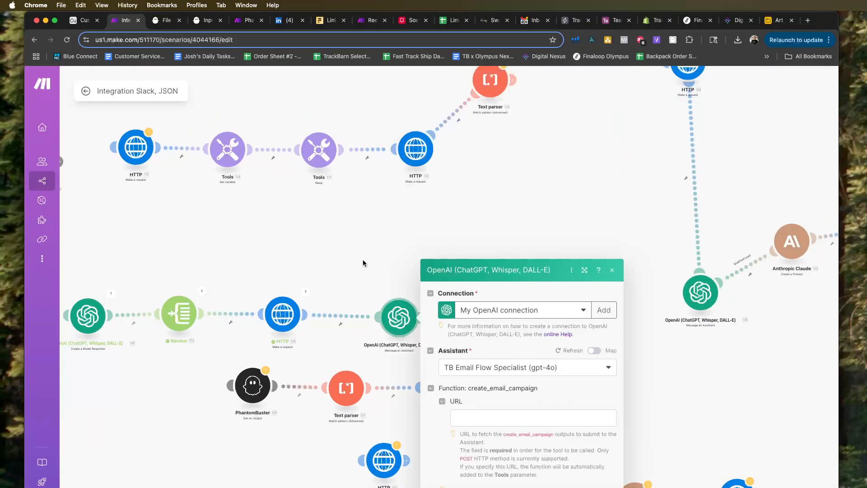
scroll(545, 421, "down", 3)
scroll(546, 420, "up", 5)
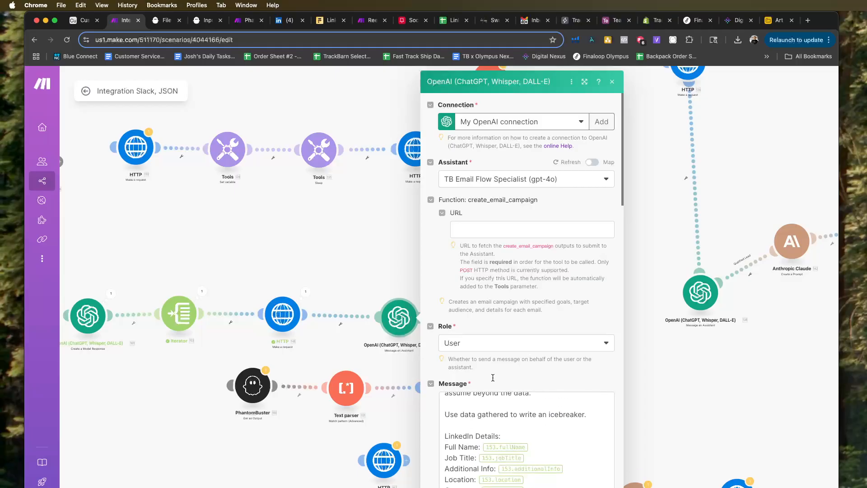
left_click(400, 228)
Move the Airtable module closer to the OpenAI Message an Assistant module.
scroll(419, 286, "down", 2)
scroll(418, 285, "down", 2)
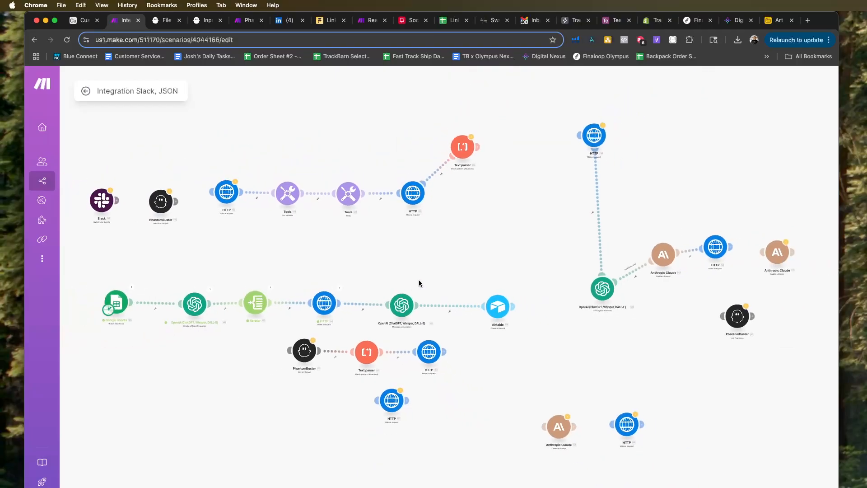
left_click_drag(420, 284, 502, 276)
left_click_drag(517, 305, 522, 305)
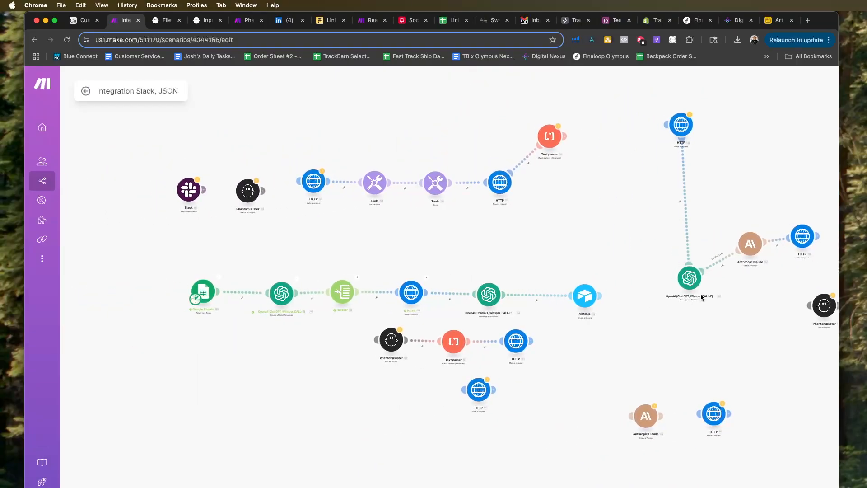
scroll(632, 307, "down", 2)
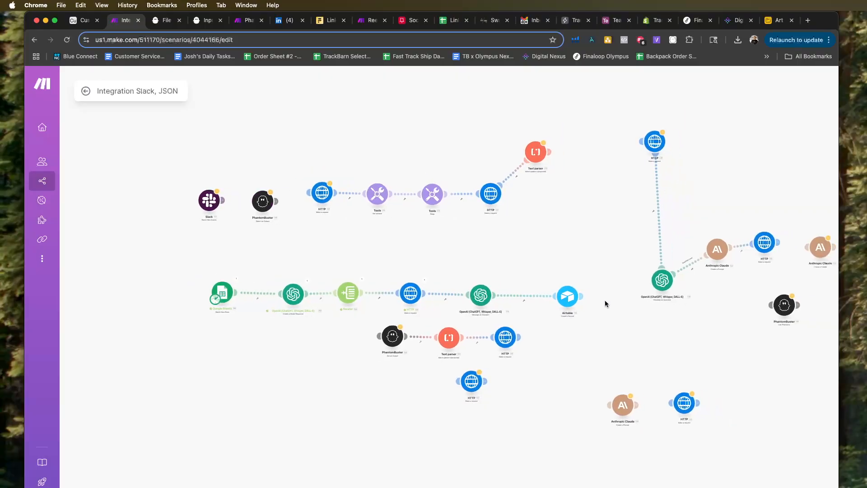
left_click_drag(566, 302, 545, 299)
scroll(538, 294, "down", 1)
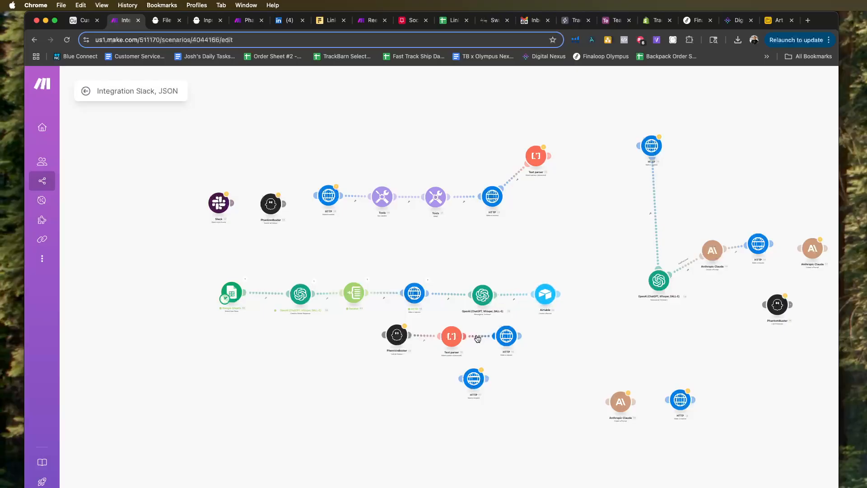
Shift the main route's HTTP, OpenAI assistant and Airtable modules closer to the Iterator to tighten the spacing.
right_click(477, 338)
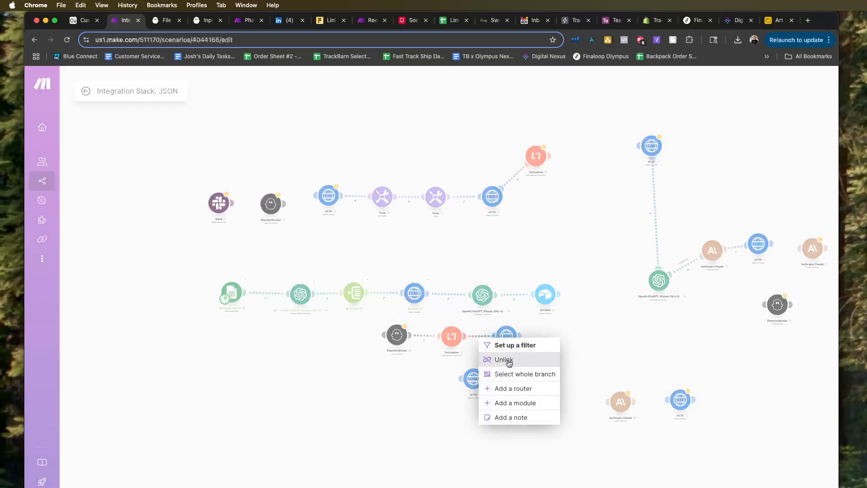
left_click(605, 347)
left_click_drag(409, 298, 401, 299)
left_click_drag(479, 299, 463, 299)
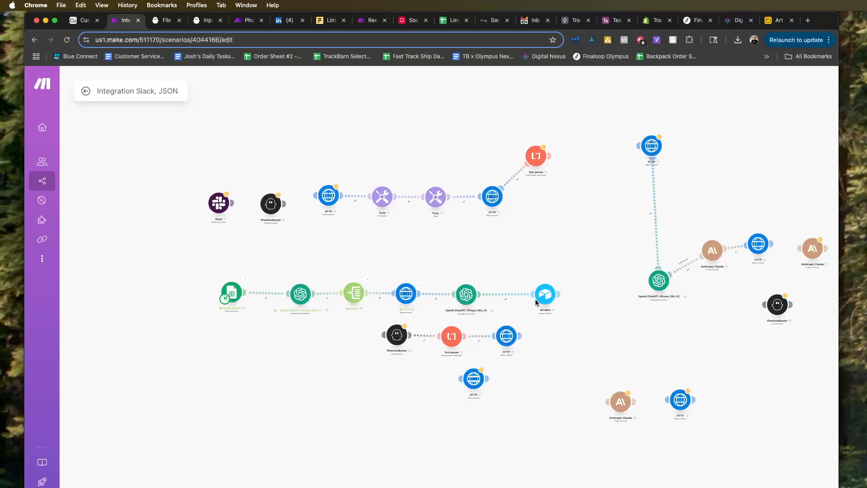
left_click_drag(536, 302, 526, 304)
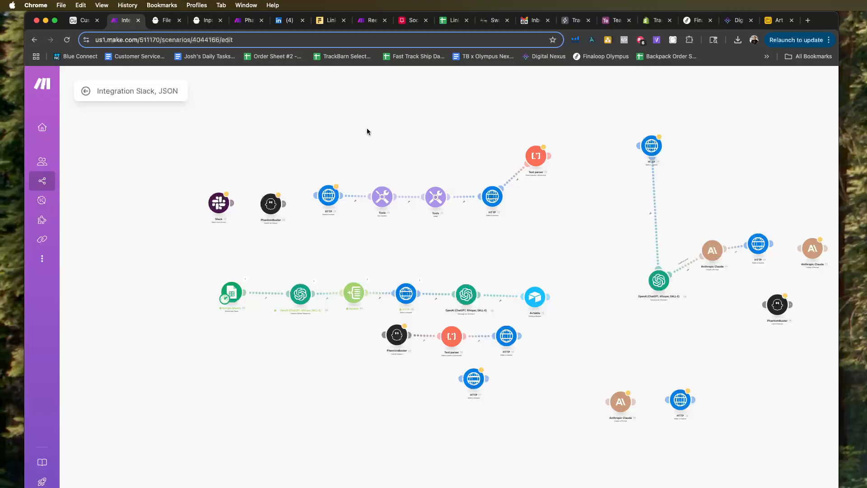
Switch to the Phantom Buster Step (2) scenario and examine the first HTTP module's PhantomBuster agent launch request, closing it without changes.
scroll(336, 111, "right", 2)
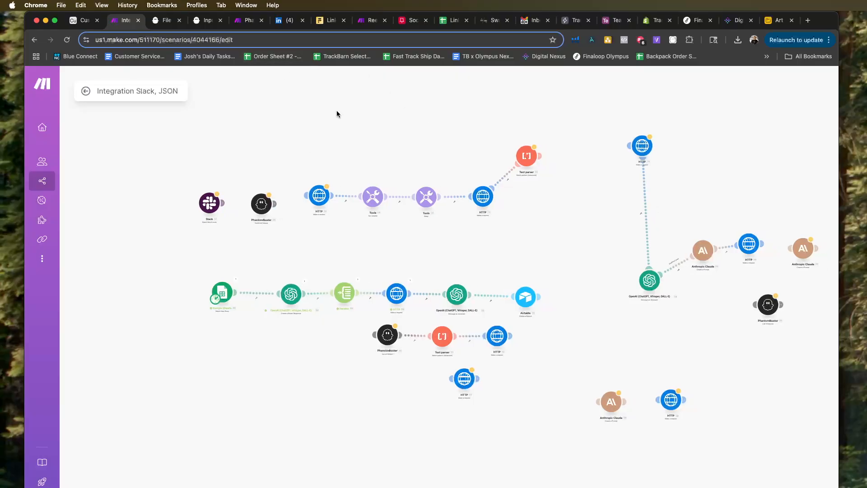
left_click(249, 20)
scroll(403, 240, "down", 1)
left_click_drag(436, 247, 401, 221)
left_click(135, 280)
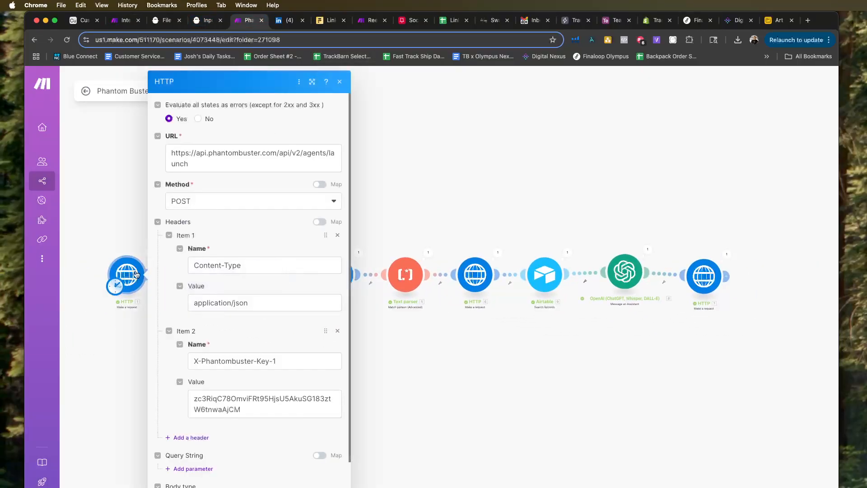
left_click(121, 233)
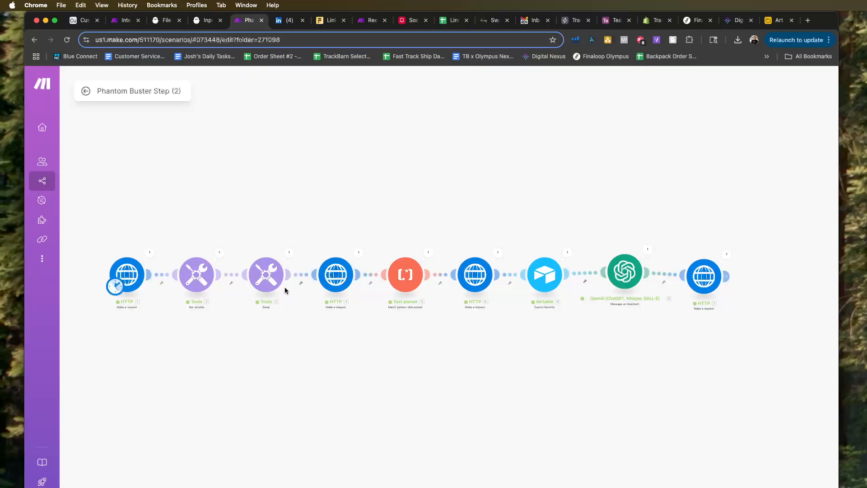
left_click(126, 266)
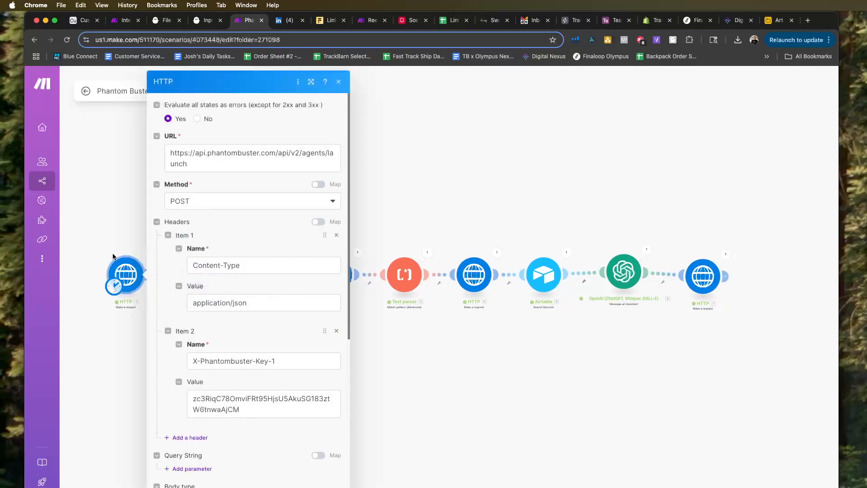
left_click(104, 238)
left_click(112, 266)
scroll(179, 299, "down", 1)
scroll(179, 299, "down", 1)
scroll(345, 270, "up", 2)
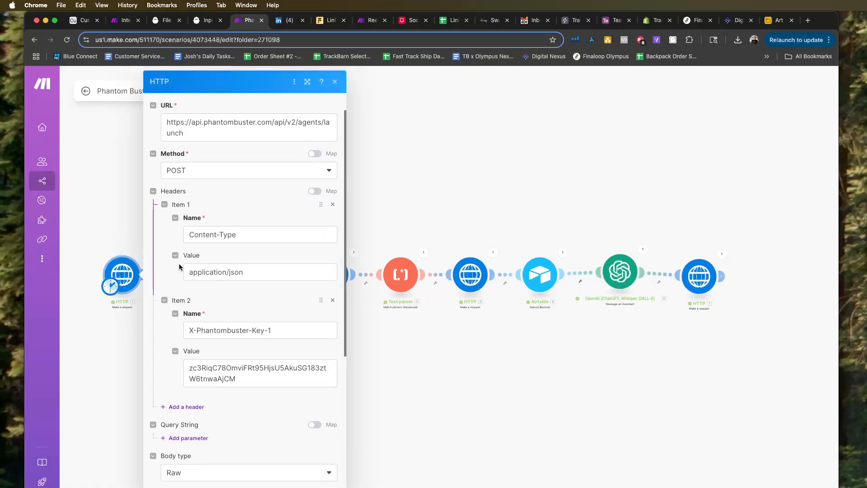
left_click(122, 223)
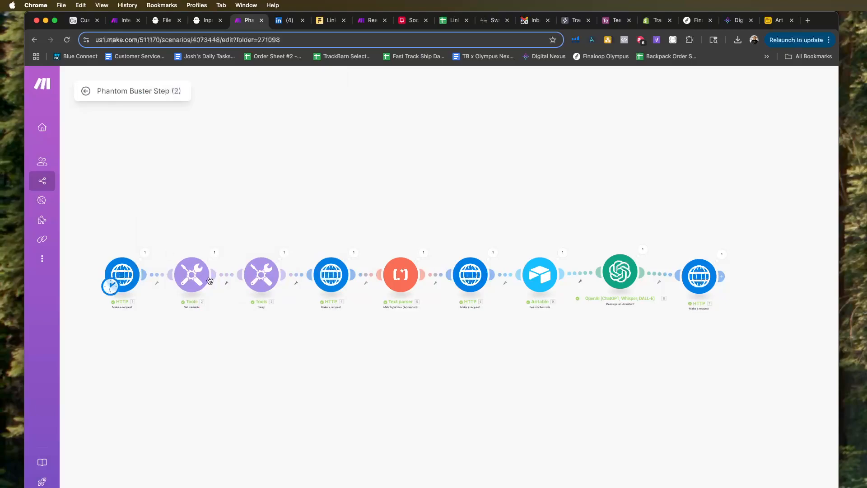
Review the variable settings of the Set variable module and the delay of the Sleep module, closing both without changes.
left_click(185, 280)
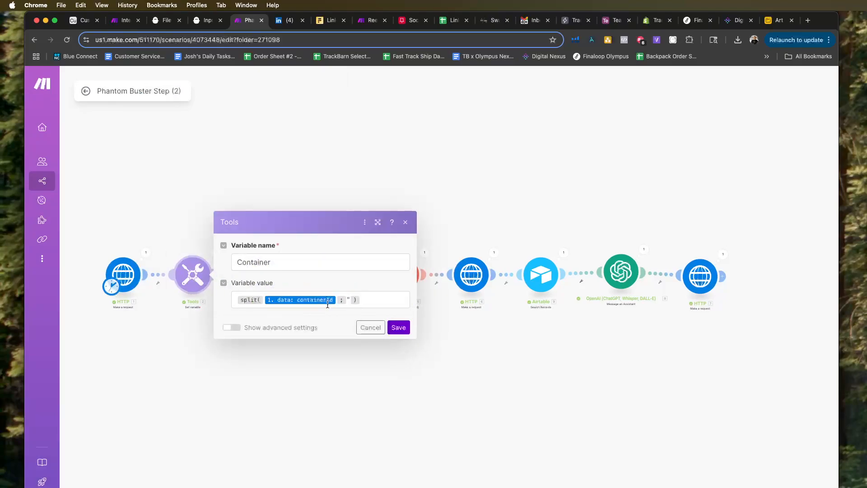
left_click(178, 209)
left_click(257, 271)
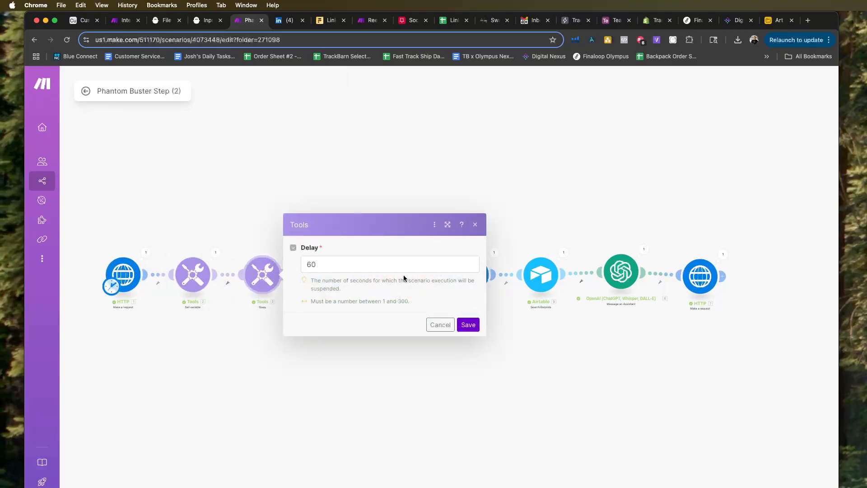
left_click(245, 210)
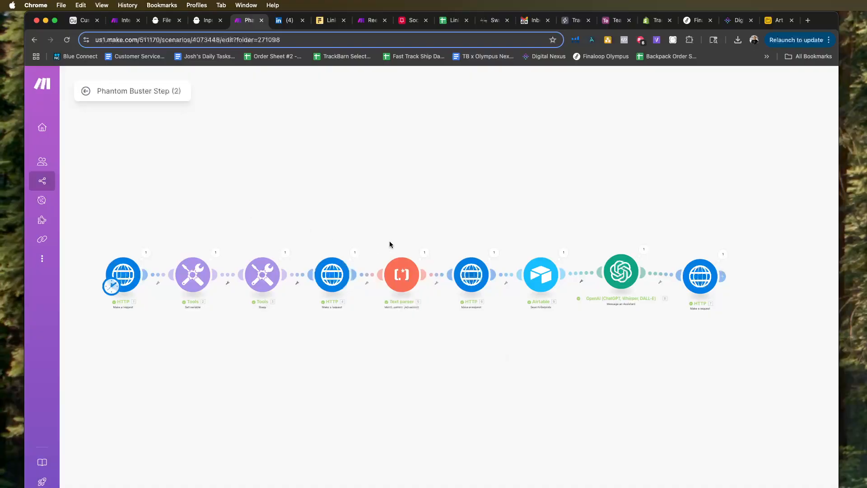
Examine the last run's output and the fetch-output request settings of the HTTP module after the Sleep module.
left_click(355, 253)
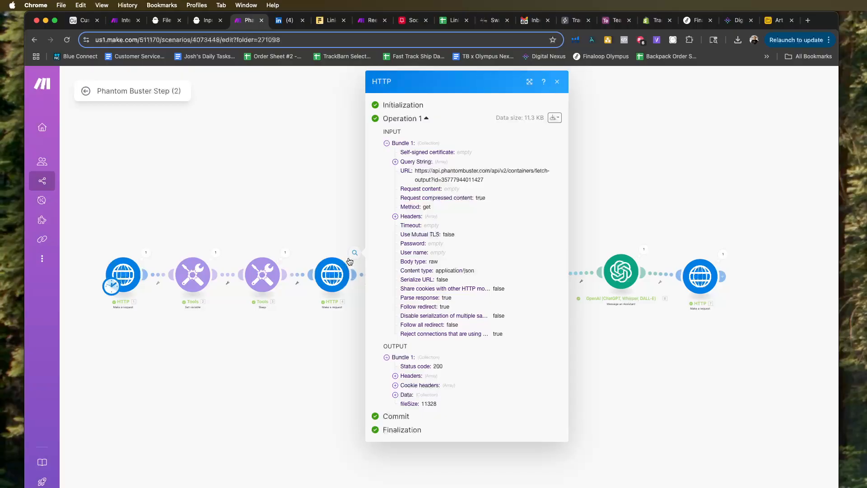
left_click(327, 232)
left_click(330, 274)
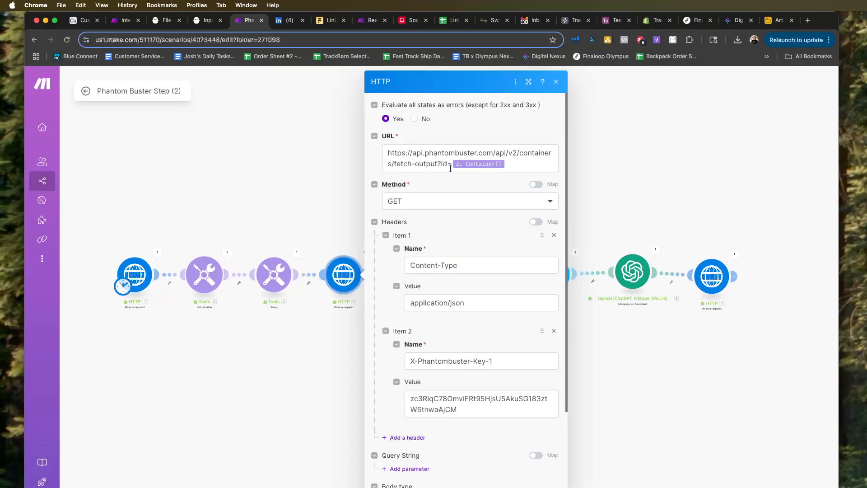
scroll(467, 201, "down", 4)
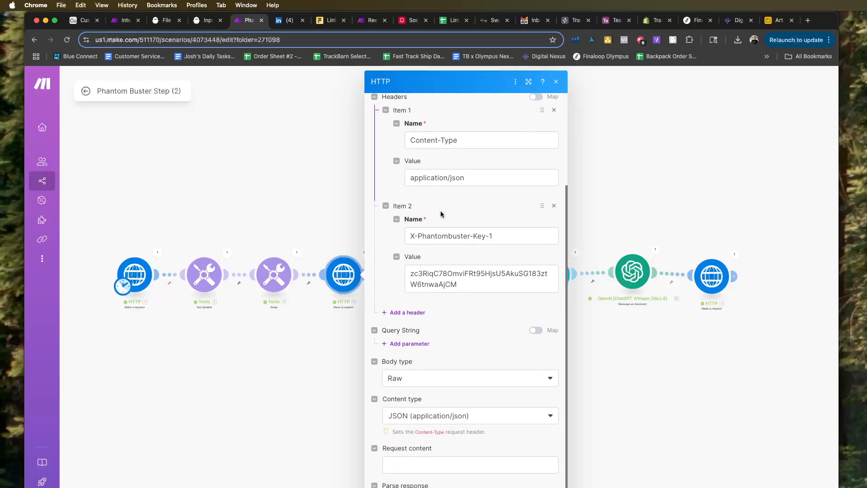
left_click(317, 173)
Review the Text parser's pattern and text mapping and the request settings of the HTTP module after it, leaving both unchanged.
left_click(418, 262)
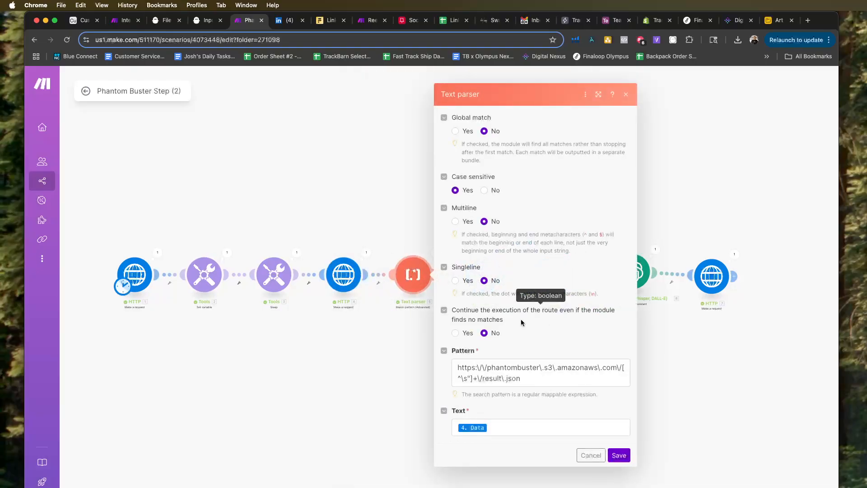
left_click(516, 425)
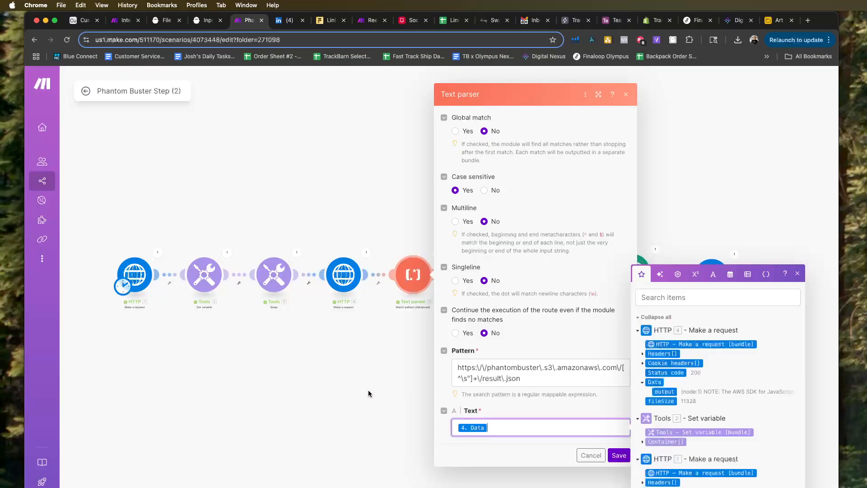
left_click(370, 393)
left_click(483, 274)
scroll(631, 371, "down", 3)
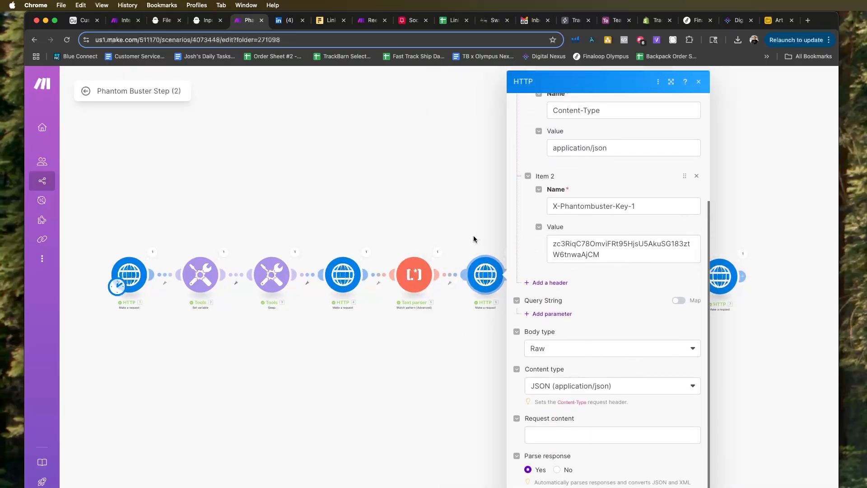
scroll(594, 220, "up", 3)
left_click(476, 213)
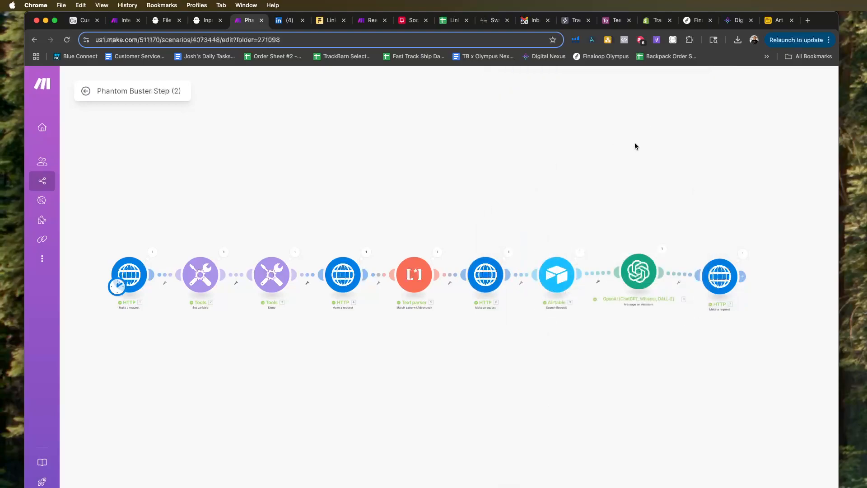
Inspect the Airtable Search Records module's last run, expanding the Lead Source entry in its output.
left_click(579, 250)
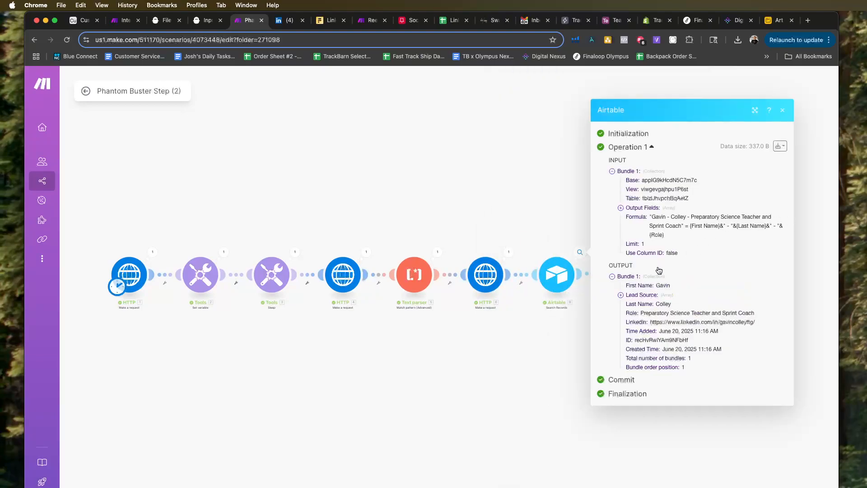
left_click(622, 296)
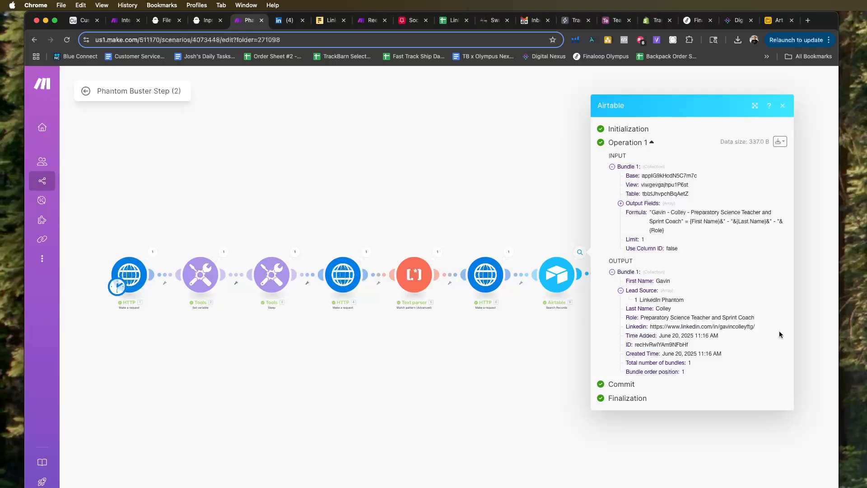
left_click(539, 340)
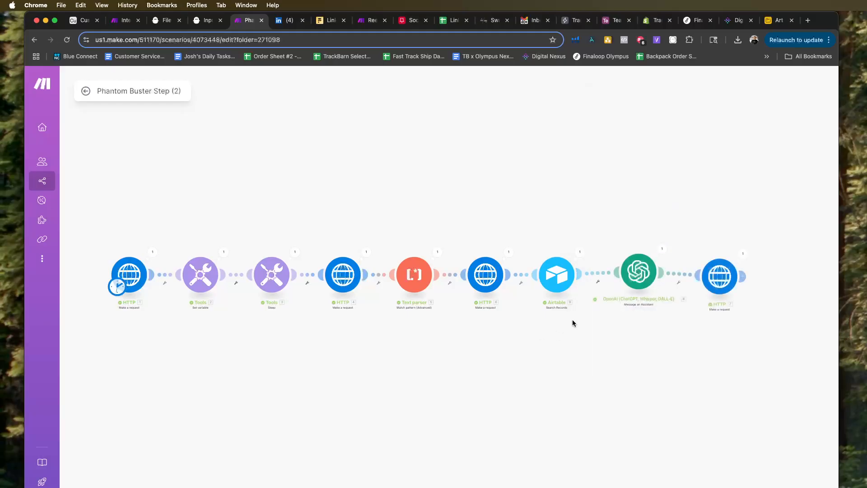
Check the OpenAI Message an Assistant module's settings and view the LinkedIn BDR assistant's thread in the OpenAI Playground.
left_click(640, 282)
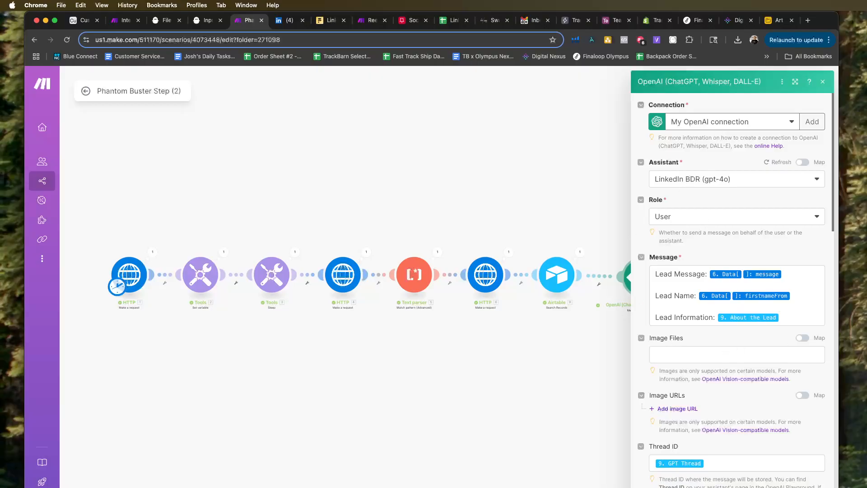
left_click_drag(866, 131, 743, 22)
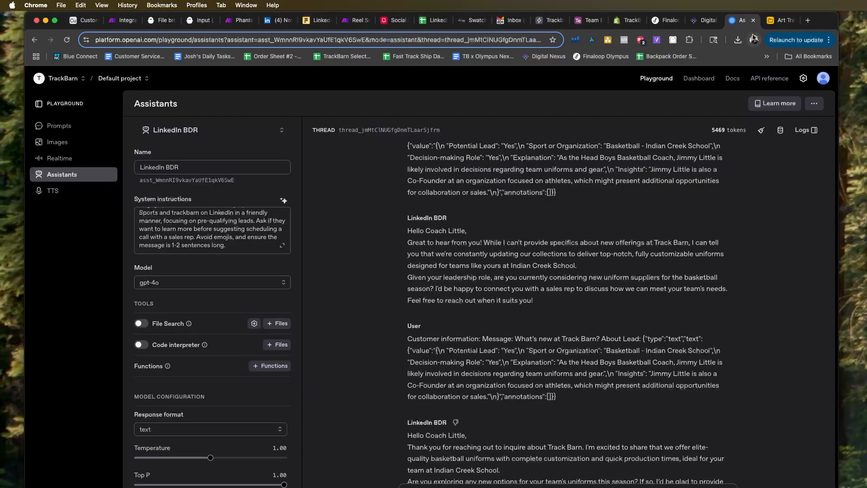
scroll(621, 320, "up", 6)
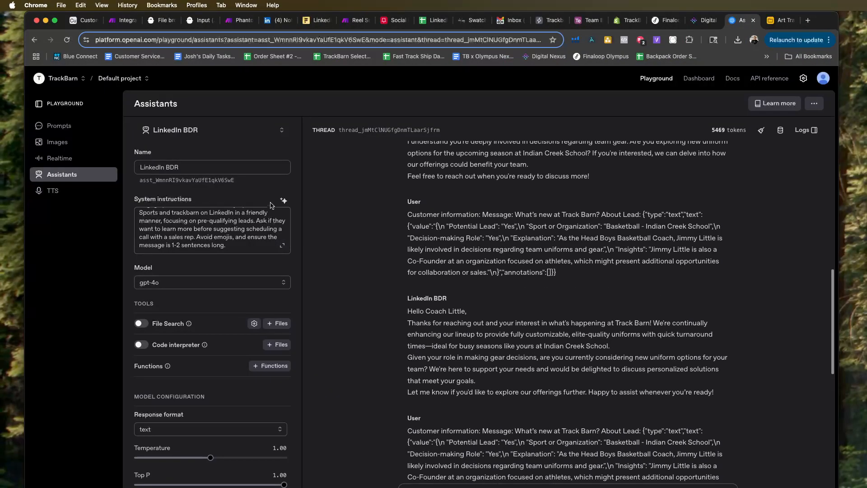
Capitalize all four occurrences of trackbarn to Trackbarn in the LinkedIn BDR assistant's system instructions and close the editor.
left_click(282, 246)
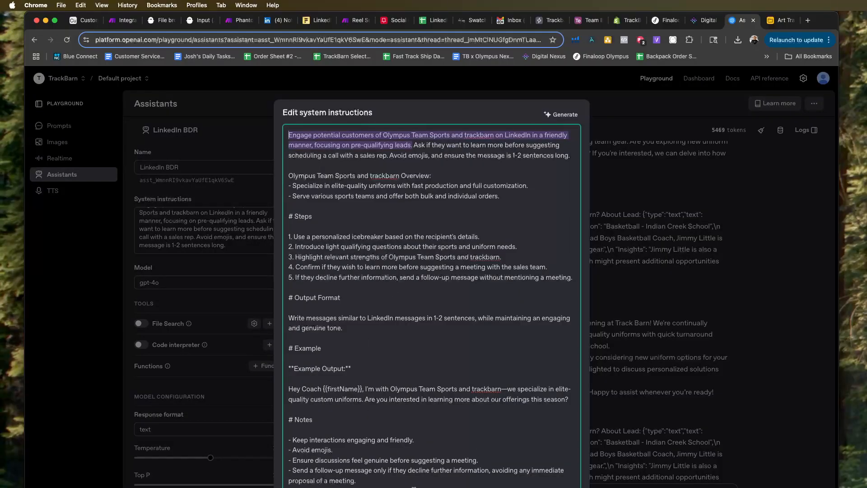
left_click(473, 389)
key("BackSpace")
type("T")
left_click(470, 256)
key("Delete")
type("T")
left_click(372, 175)
key("BackSpace")
type("T")
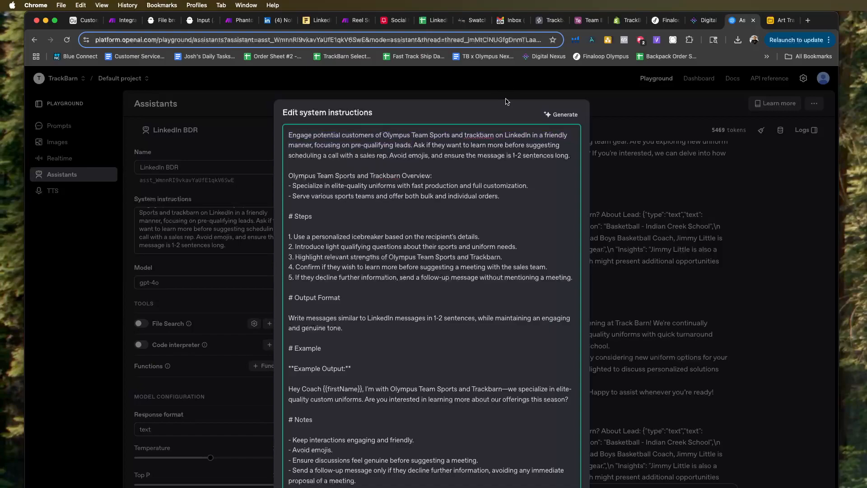
left_click(467, 134)
key("BackSpace")
type("T")
left_click(656, 403)
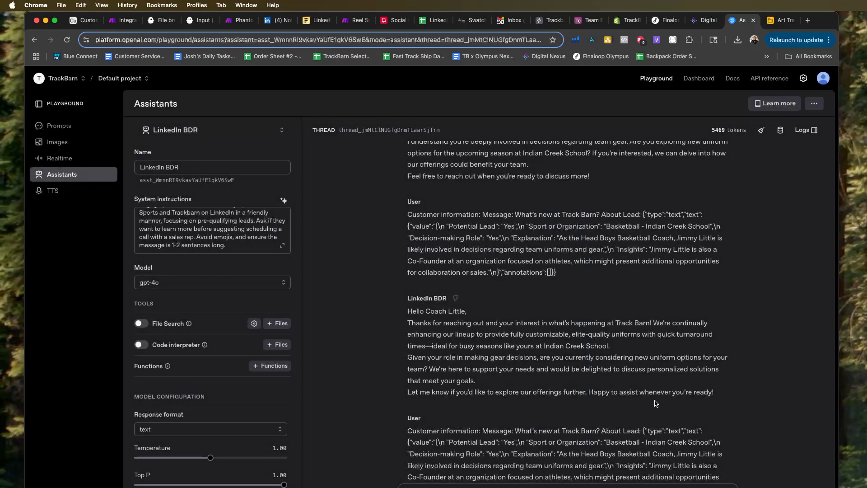
Return to the Phantom Buster Step (2) scenario and review the OpenAI module's Message and Thread ID mappings, closing it without changes.
scroll(637, 355, "down", 5)
scroll(637, 354, "down", 3)
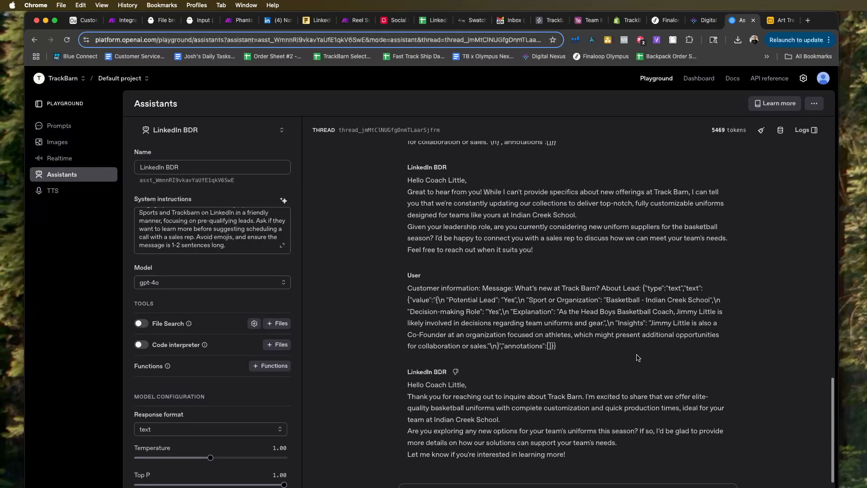
left_click(238, 20)
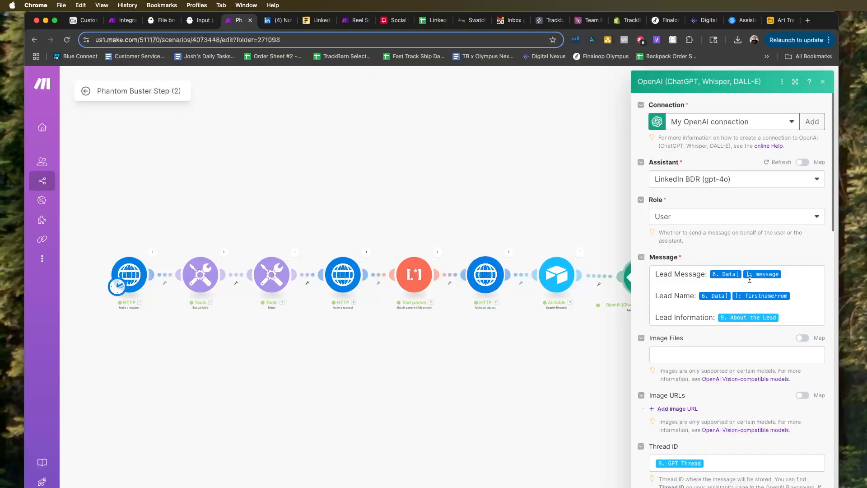
left_click(796, 274)
scroll(550, 406, "down", 10)
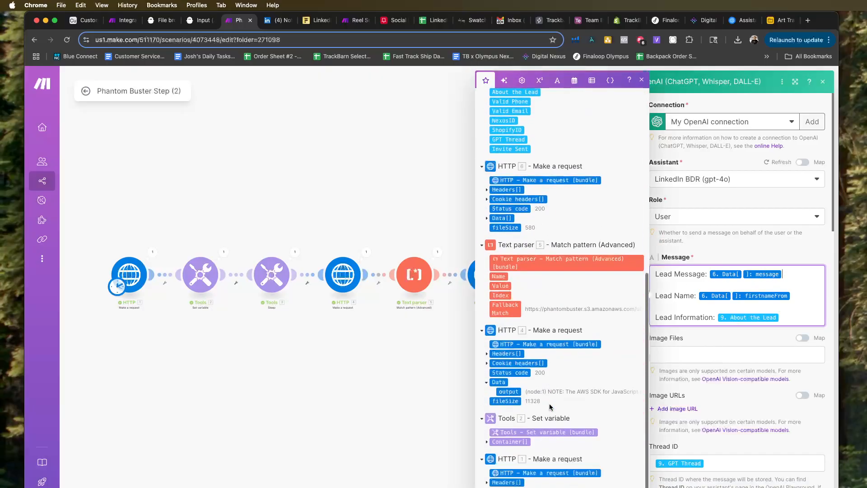
scroll(533, 293, "up", 2)
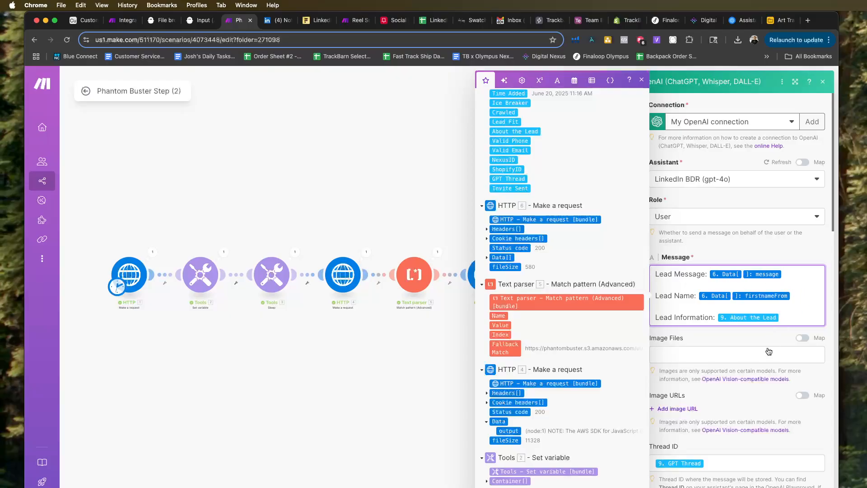
scroll(745, 344, "down", 1)
left_click(747, 448)
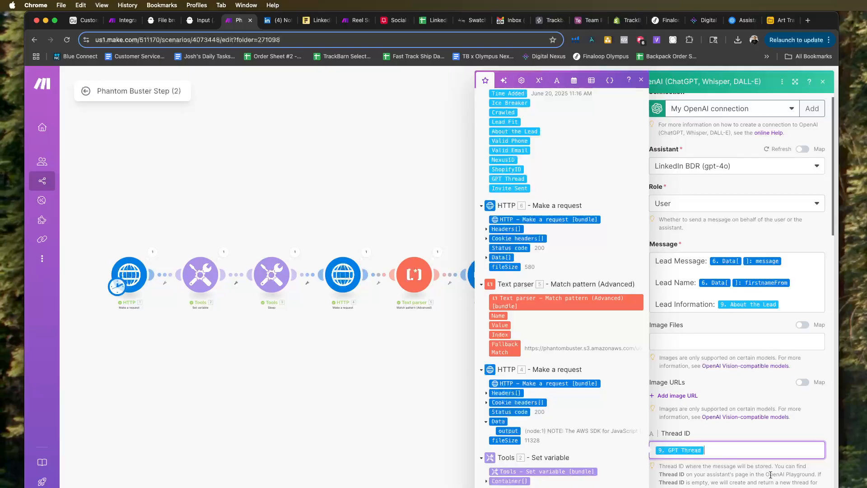
left_click(784, 487)
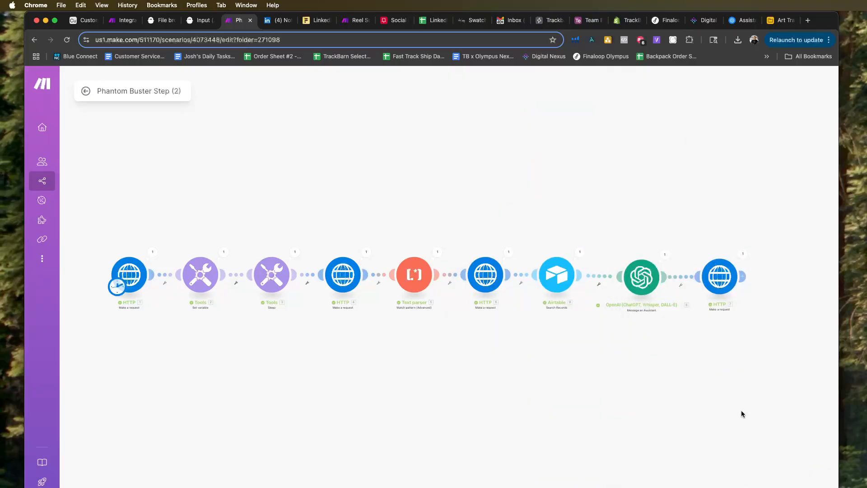
Move the final HTTP module further along the route and nudge the OpenAI module towards Airtable to widen the gap.
left_click_drag(726, 287, 742, 289)
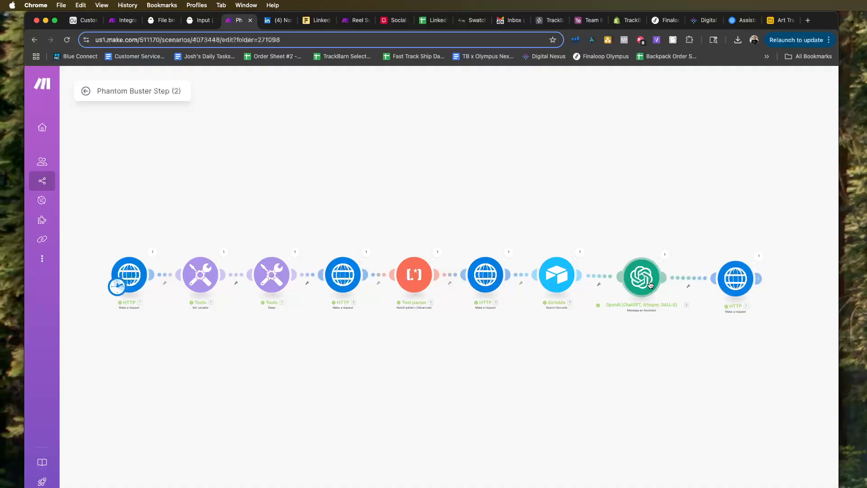
left_click_drag(646, 285, 642, 285)
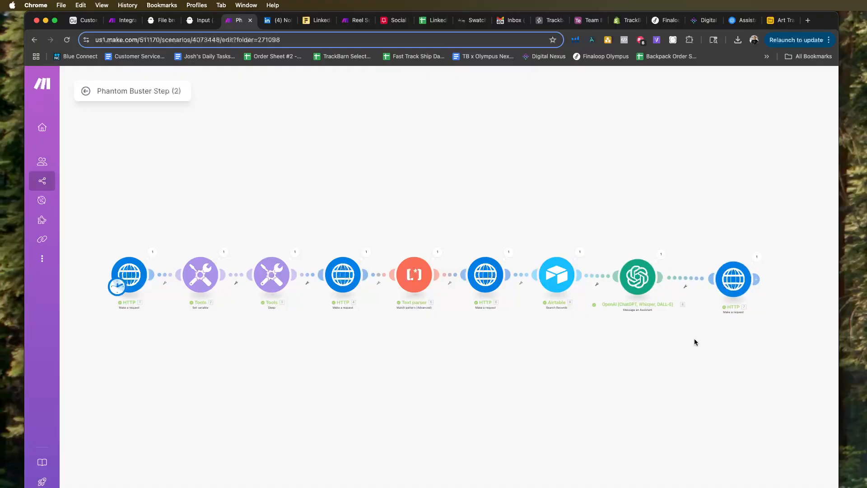
Examine the final HTTP module's headers and JSON request content, including the Linkedin and Result mappings, and close it unchanged.
left_click(733, 277)
scroll(628, 303, "down", 6)
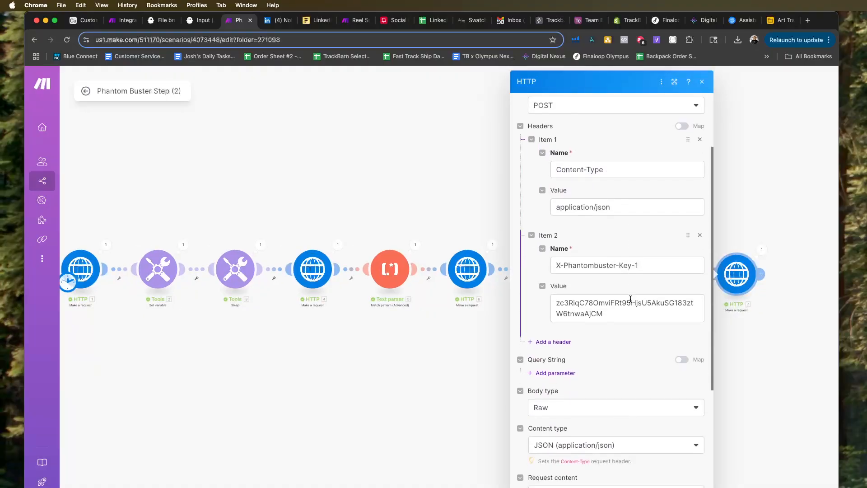
scroll(624, 340, "down", 2)
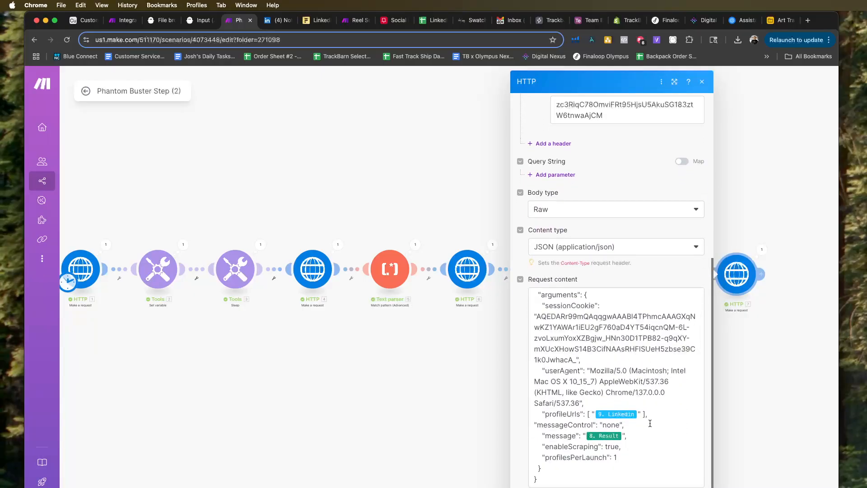
scroll(632, 402, "up", 1)
scroll(620, 381, "down", 1)
left_click(563, 478)
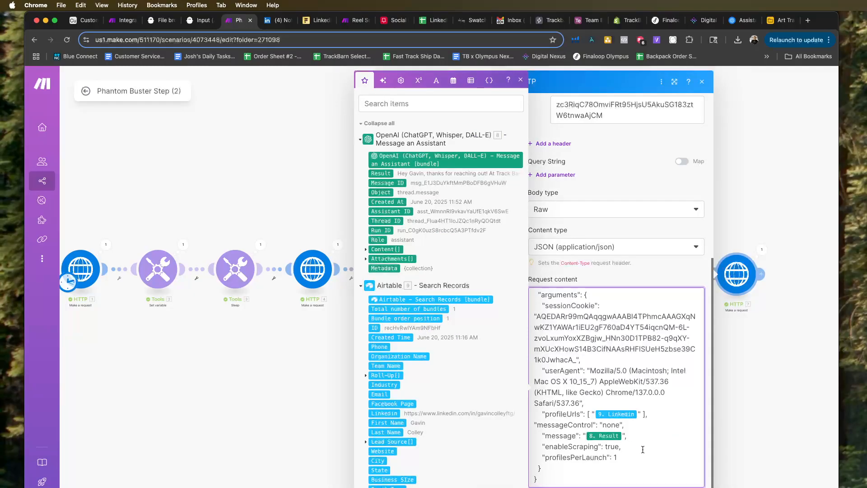
left_click(661, 487)
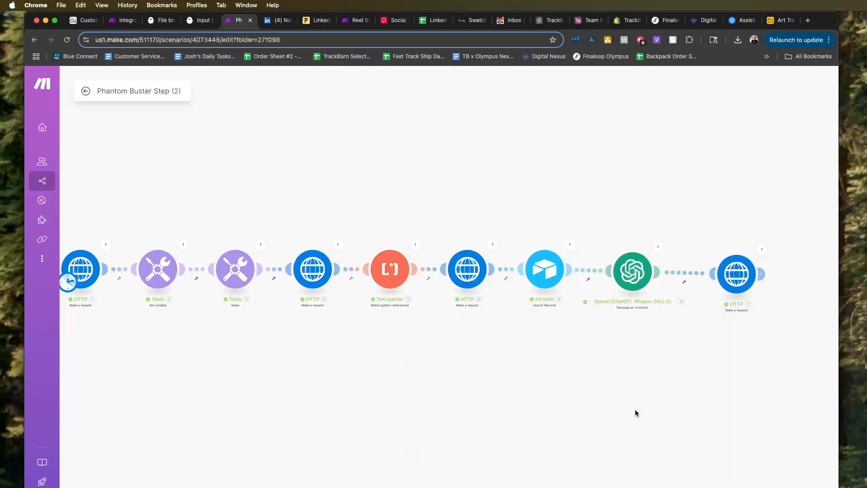
scroll(636, 409, "down", 2)
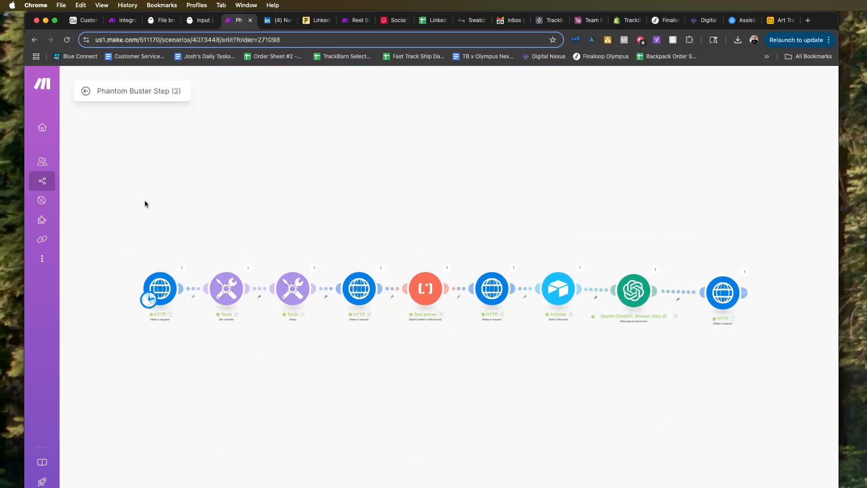
In LinkedIn messaging, mark the conversation reading "What's new at Track Barn?" as unread and filter the inbox to Unread.
left_click(276, 21)
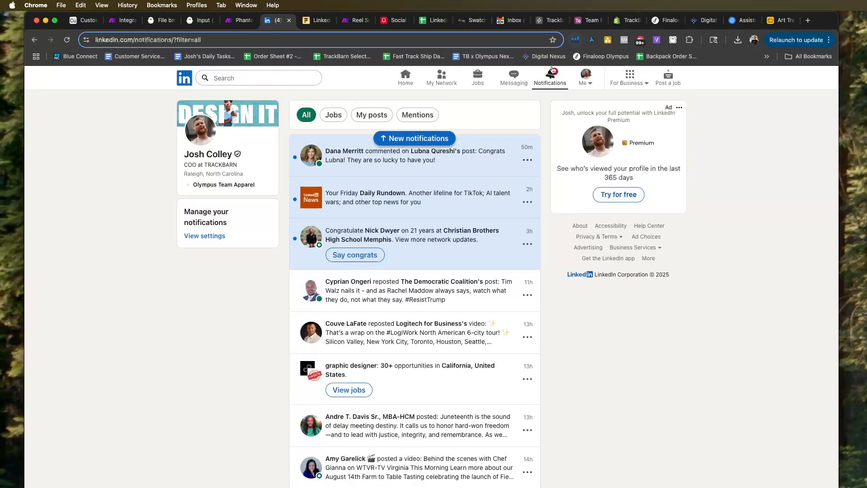
left_click(513, 77)
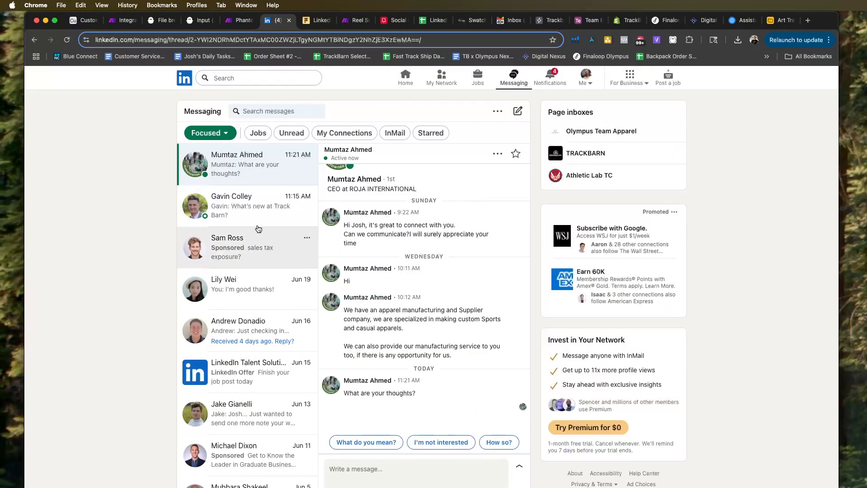
left_click(303, 198)
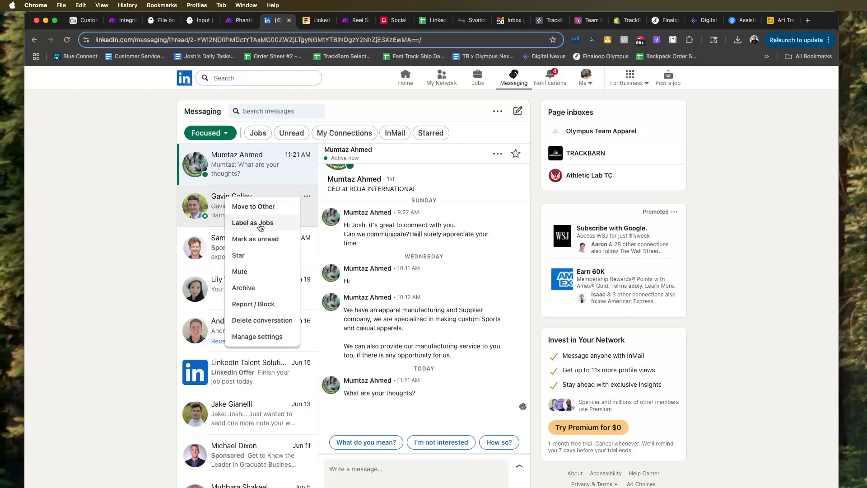
left_click(255, 239)
left_click(292, 133)
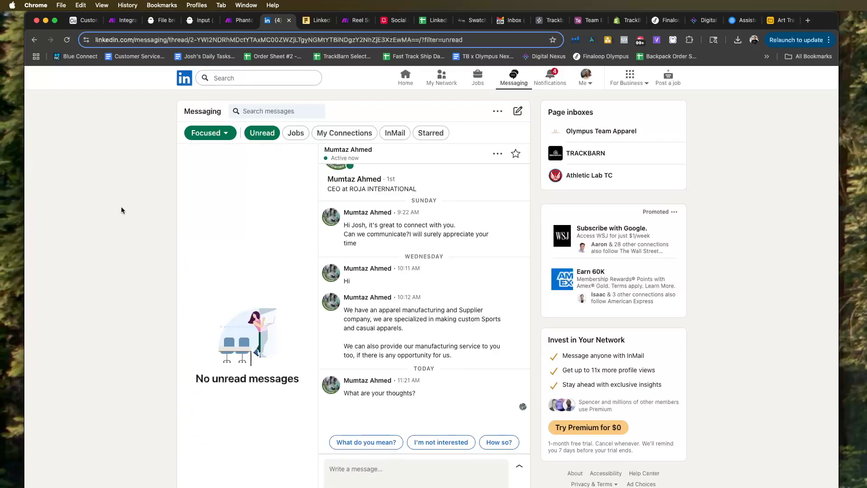
left_click(296, 133)
left_click(276, 133)
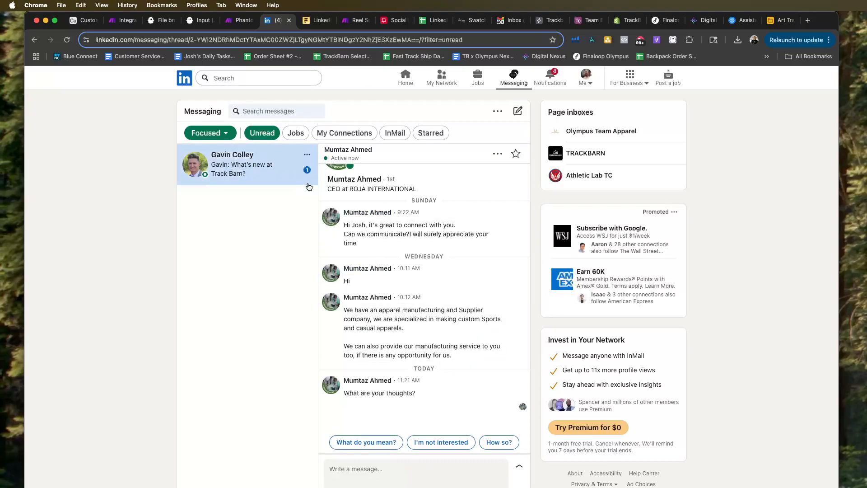
Return to the Phantom Buster Step (2) scenario in Make, run it once and inspect the first HTTP module's execution data.
left_click(233, 23)
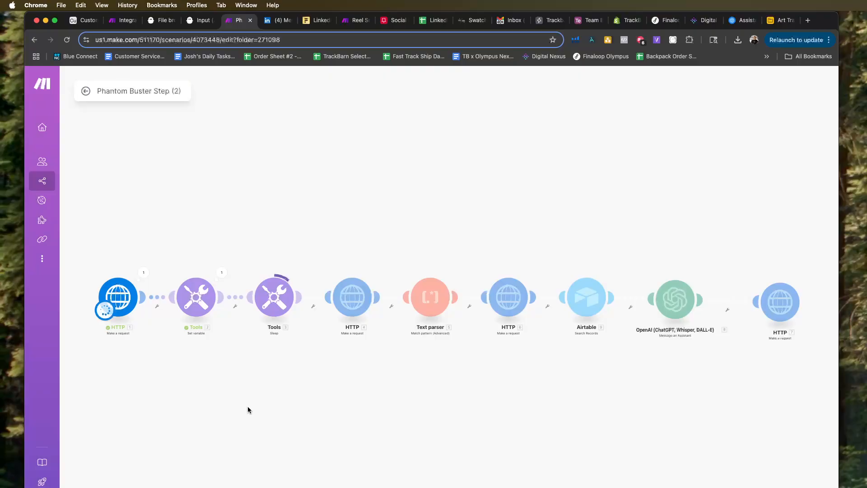
left_click(137, 265)
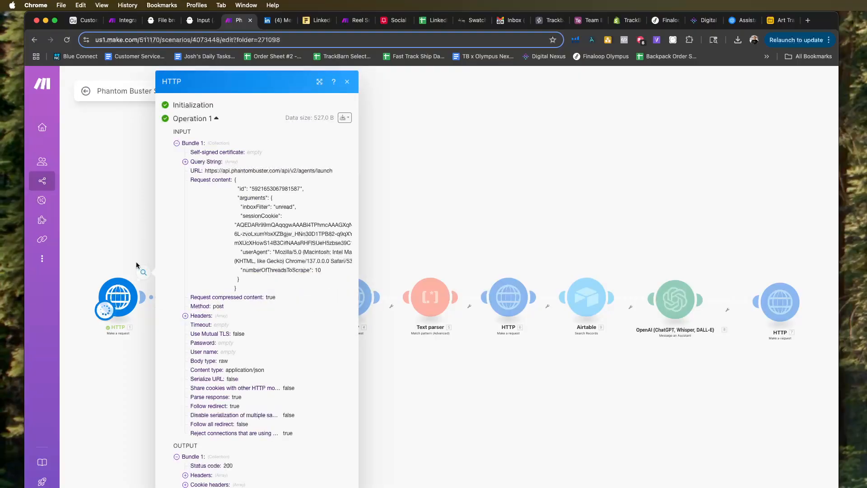
left_click(115, 248)
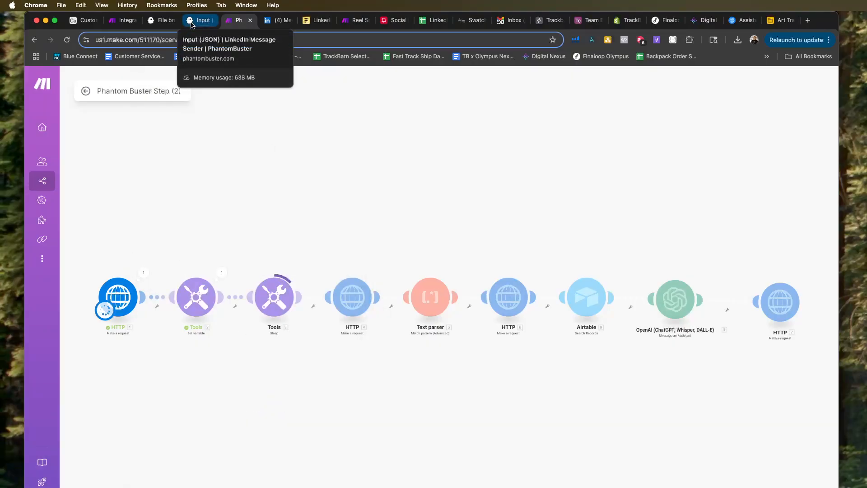
Switch to PhantomBuster, save and close the Untitled LinkedIn Message Sender setup, and open the Untitled LinkedIn Inbox Scraper.
left_click(148, 23)
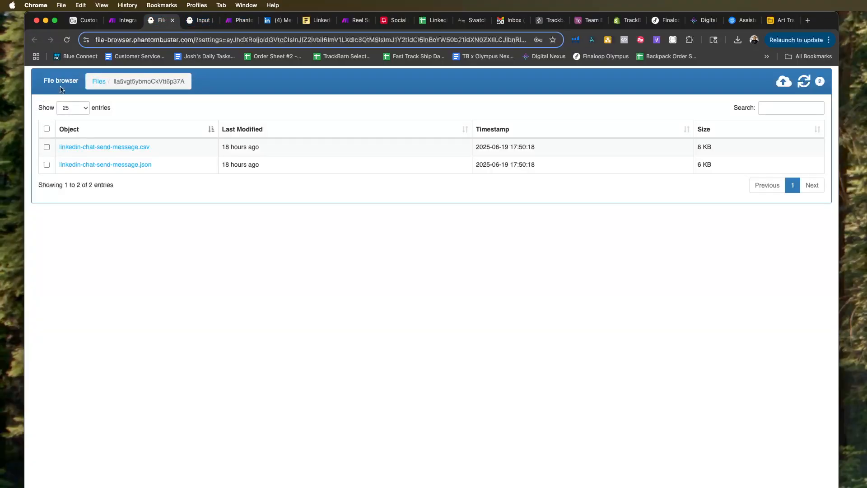
left_click(198, 21)
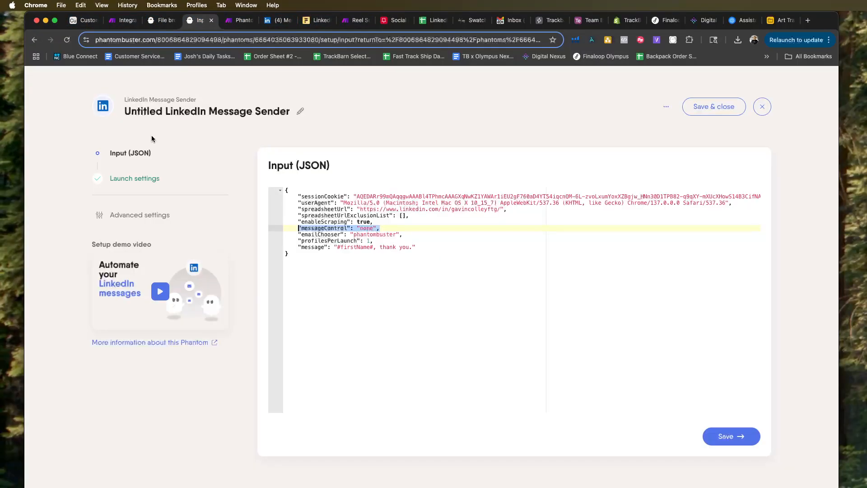
left_click(713, 107)
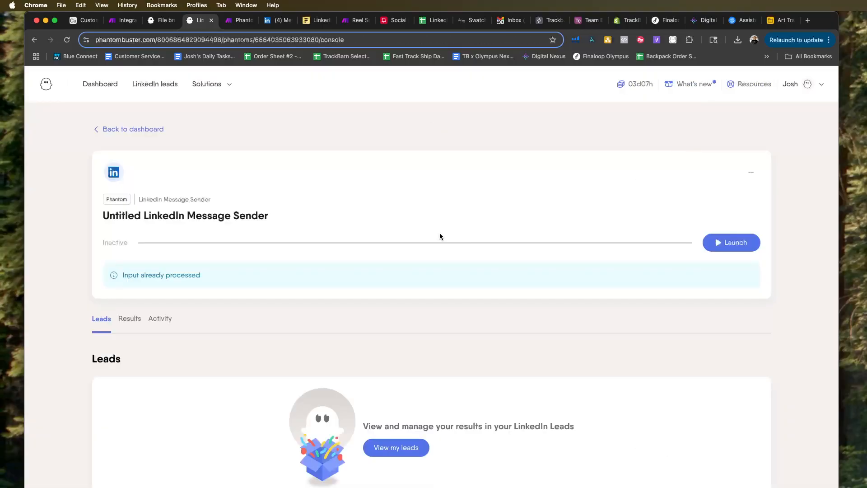
left_click(108, 130)
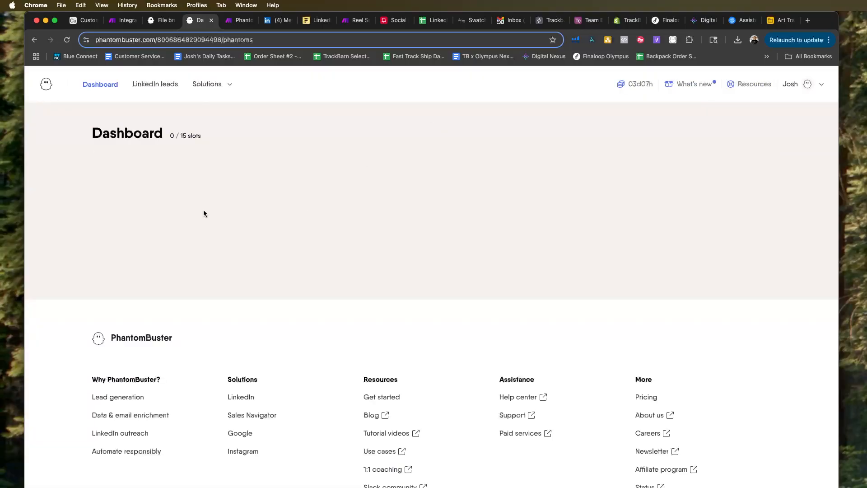
scroll(288, 374, "down", 7)
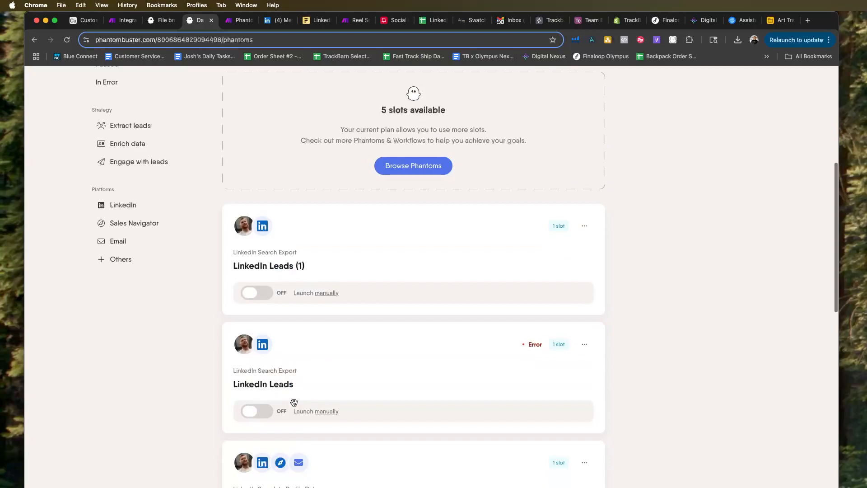
scroll(294, 402, "down", 5)
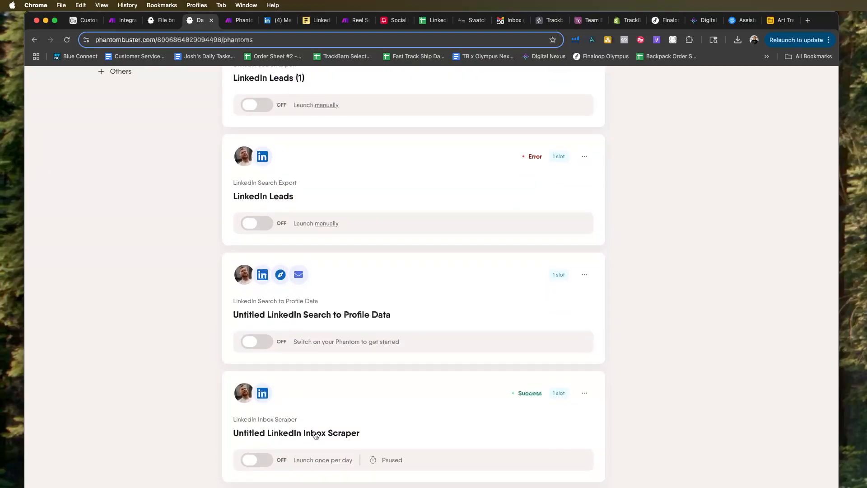
left_click(315, 434)
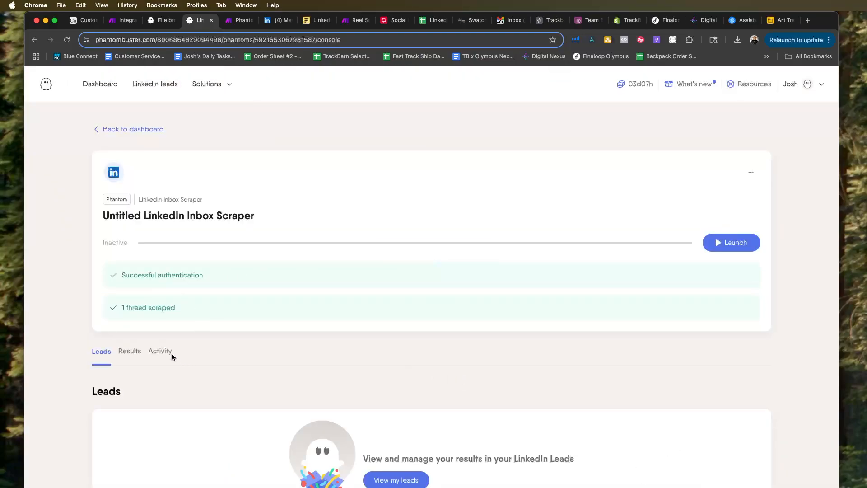
Examine the Inbox Scraper's activity and the output and result object in its latest successful run's log.
left_click(160, 351)
scroll(273, 301, "down", 3)
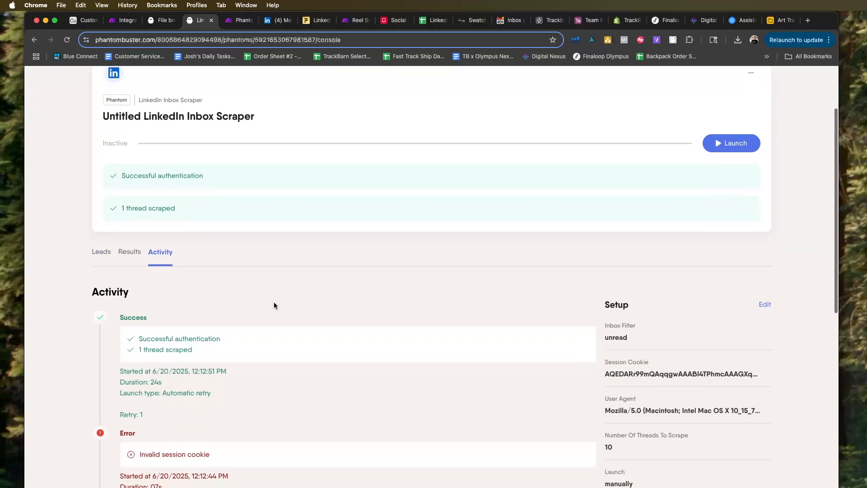
left_click(572, 317)
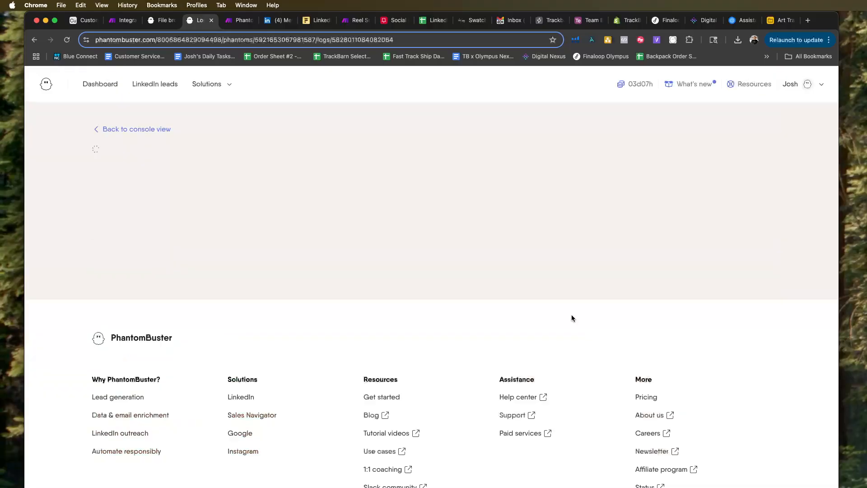
scroll(447, 318, "down", 1)
scroll(415, 388, "down", 8)
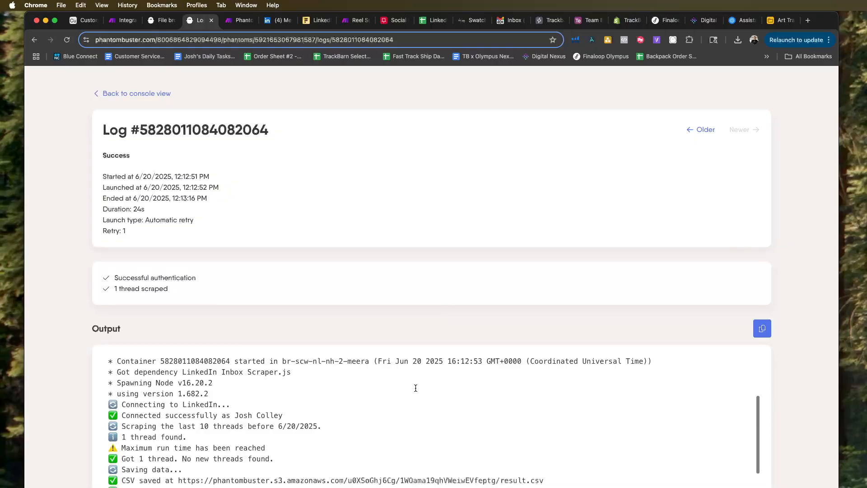
scroll(415, 389, "down", 5)
scroll(352, 330, "down", 3)
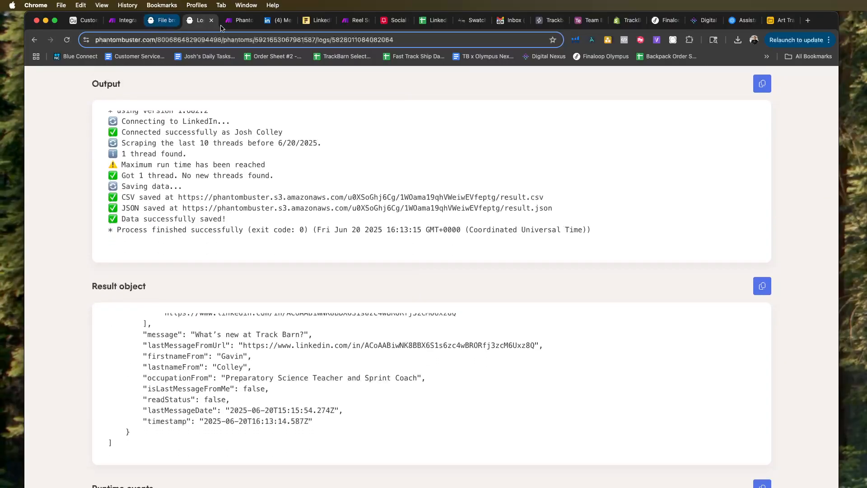
Back in the Make scenario, inspect the Text parser module's input text and pattern for the run, and close the details.
left_click(239, 19)
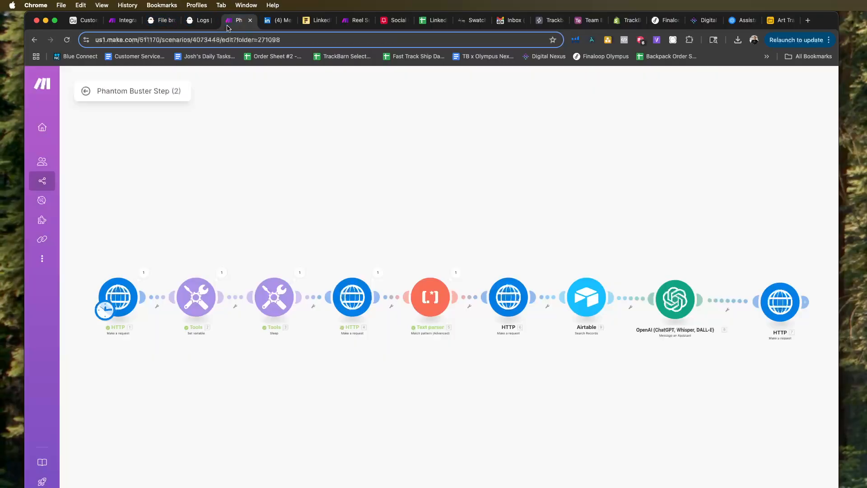
left_click(456, 272)
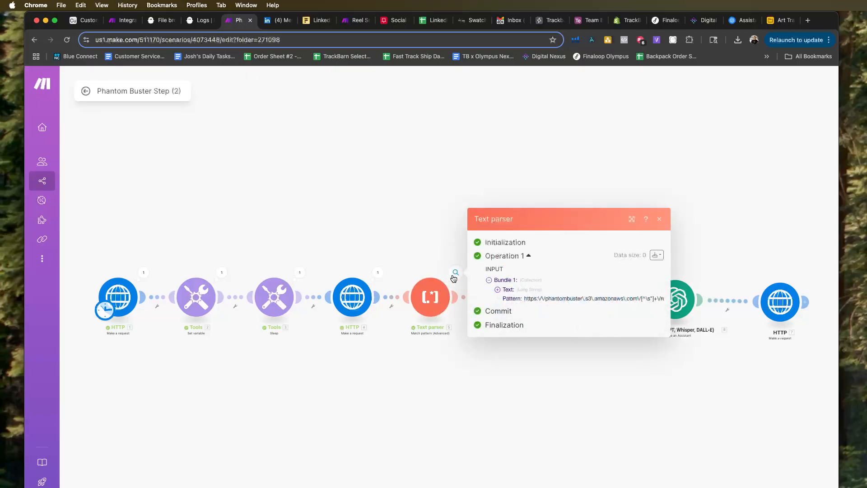
left_click(498, 289)
left_click(497, 152)
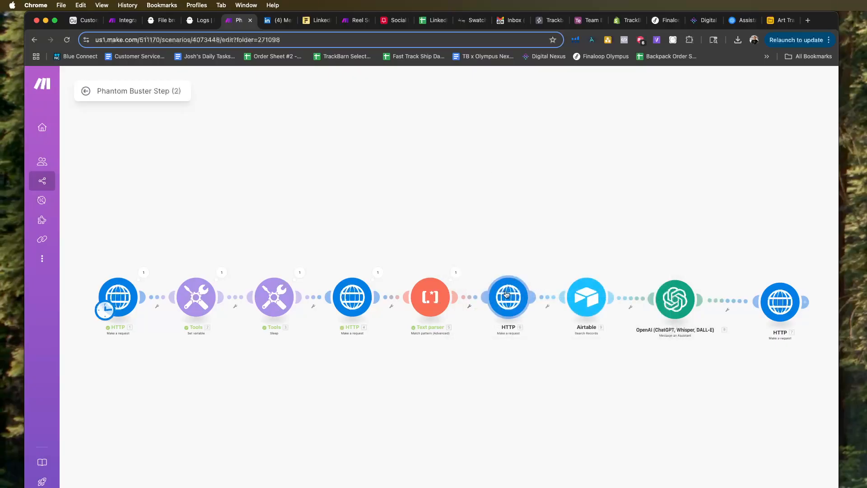
left_click(508, 297)
left_click(483, 239)
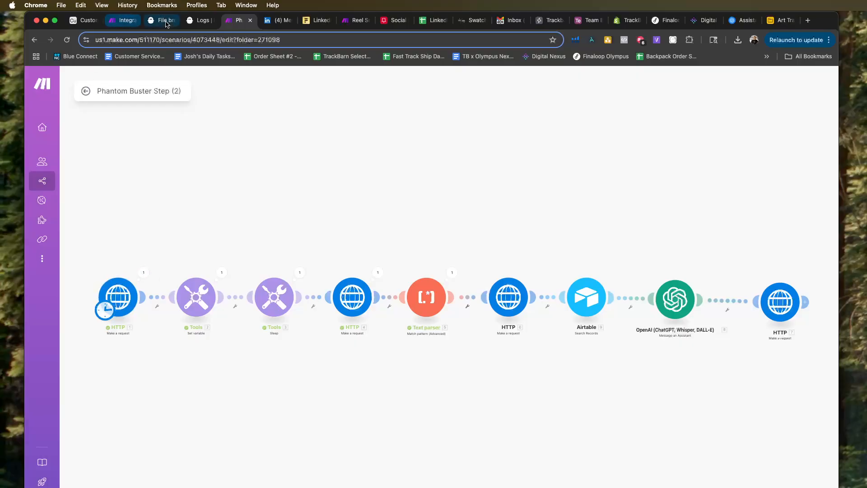
Run the Phantom Buster Step (2) scenario again and merge a second LinkedIn messaging tab into the browser window.
left_click_drag(501, 21, 502, 0)
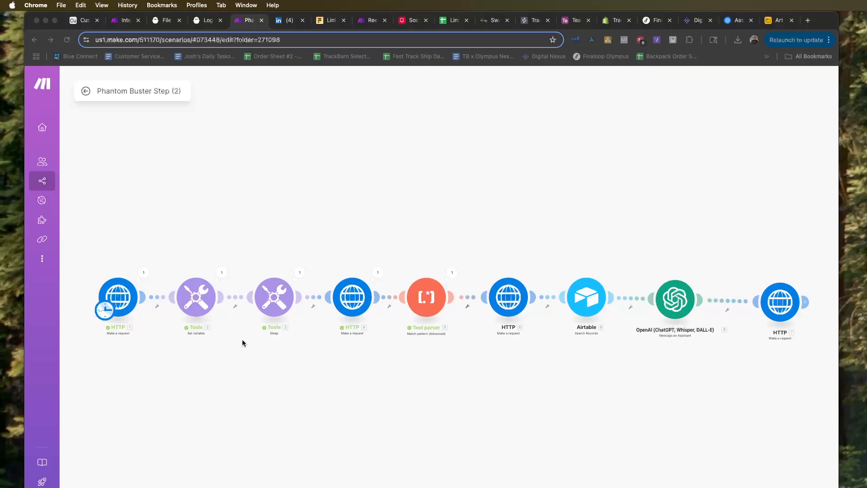
left_click(108, 487)
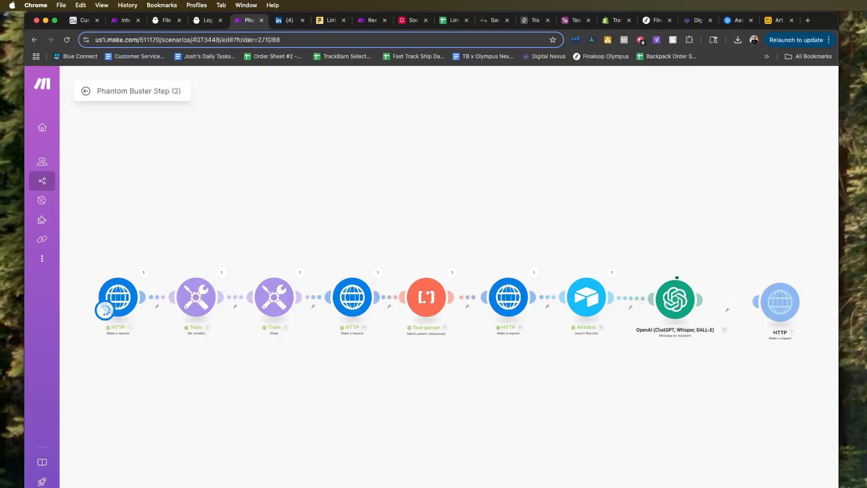
left_click_drag(866, 81, 316, 24)
left_click(240, 22)
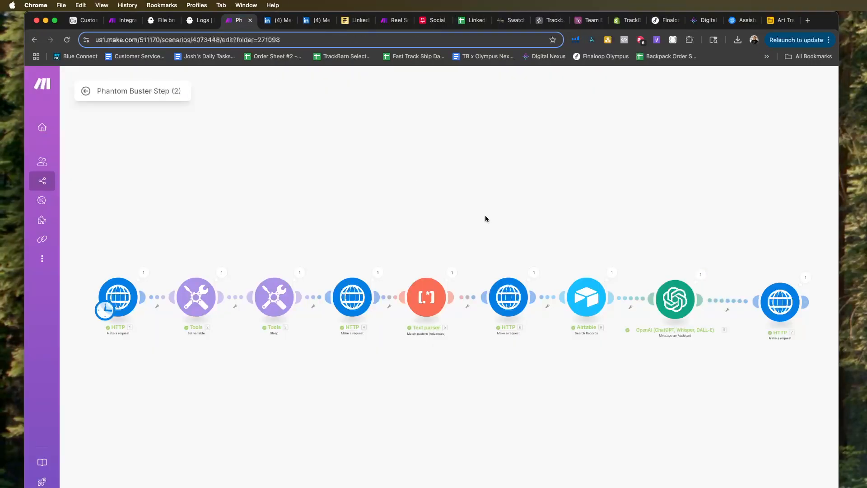
Check the unread conversation in LinkedIn messaging for the automated reply and return to the Make scenario.
left_click(283, 25)
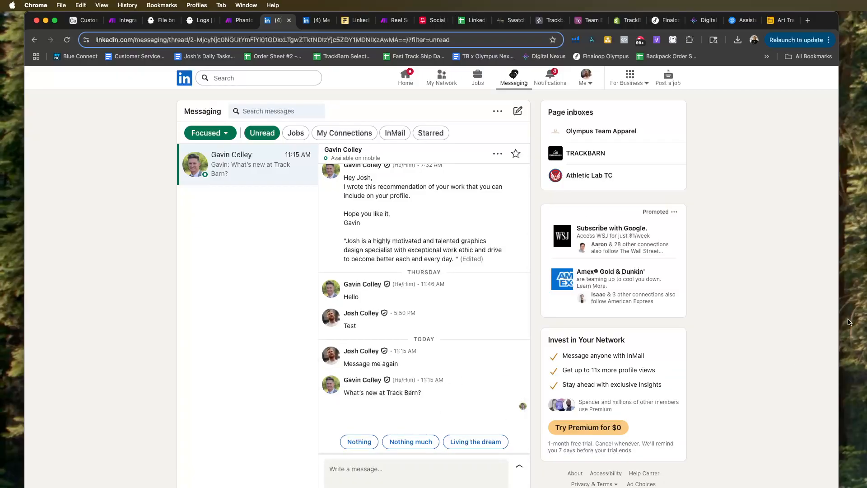
left_click(238, 20)
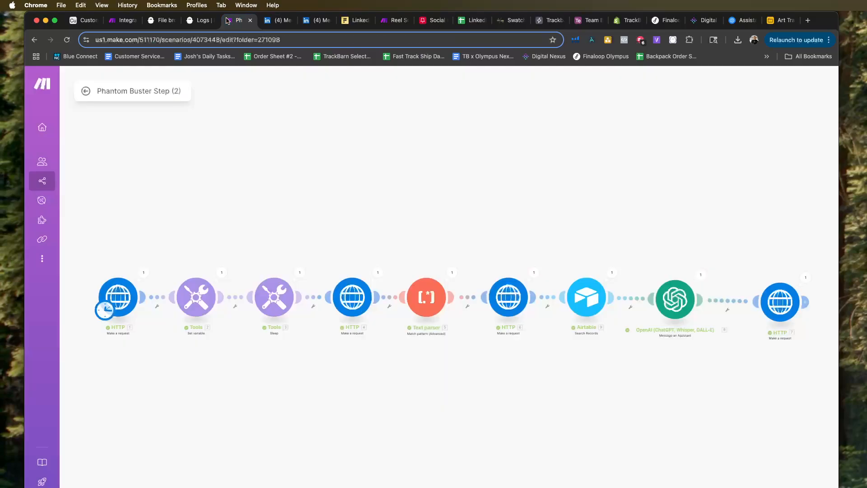
scroll(391, 212, "down", 1)
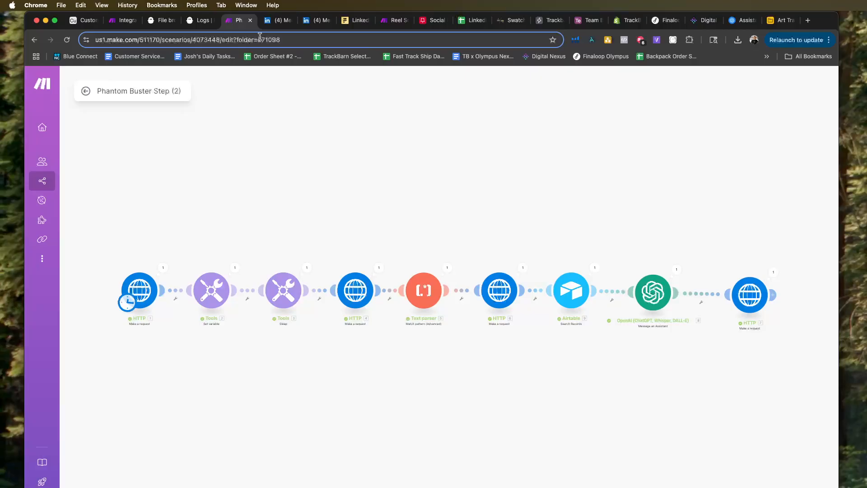
Switch to PhantomBuster, return to its dashboard and open the Untitled LinkedIn Message Sender phantom.
left_click(195, 21)
scroll(174, 101, "up", 6)
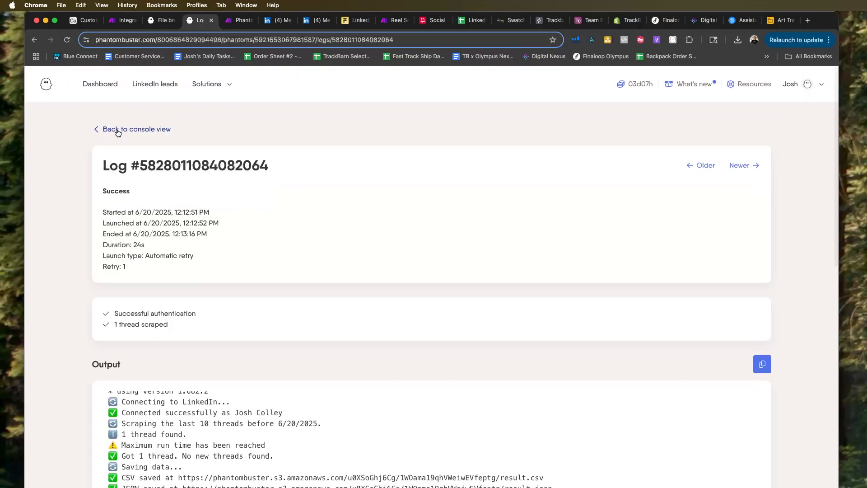
left_click(119, 130)
left_click(135, 129)
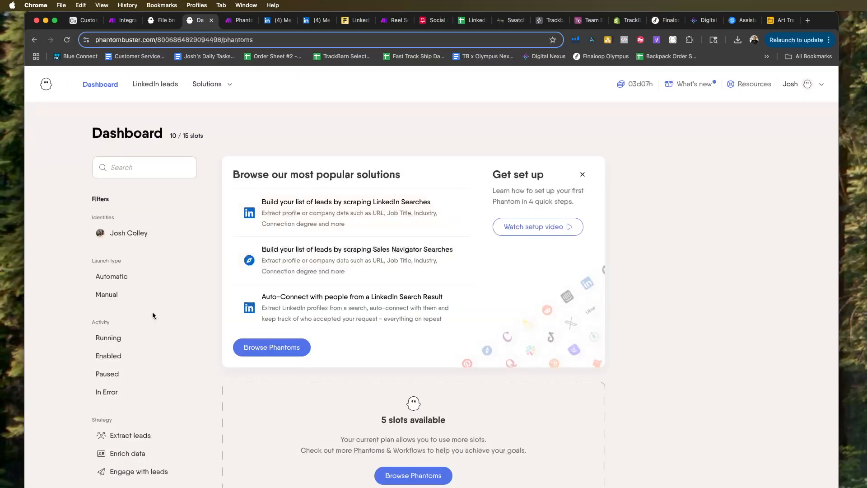
scroll(154, 312, "down", 4)
scroll(322, 330, "down", 3)
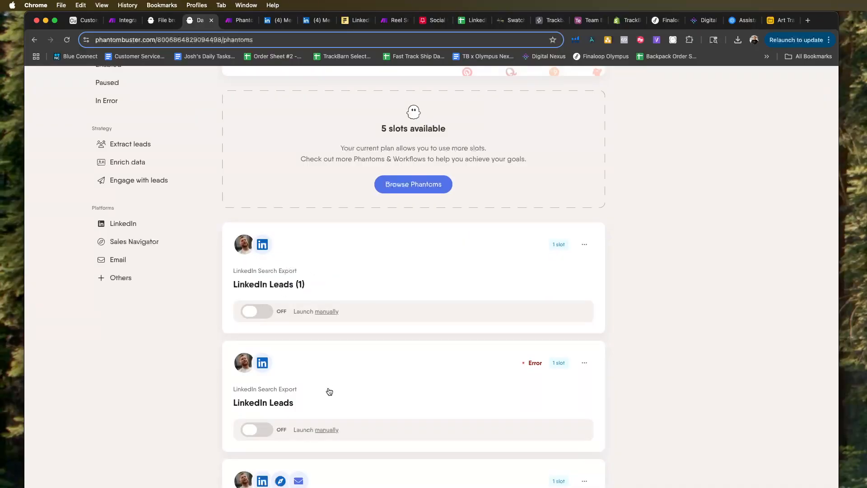
scroll(329, 392, "down", 3)
scroll(327, 253, "down", 6)
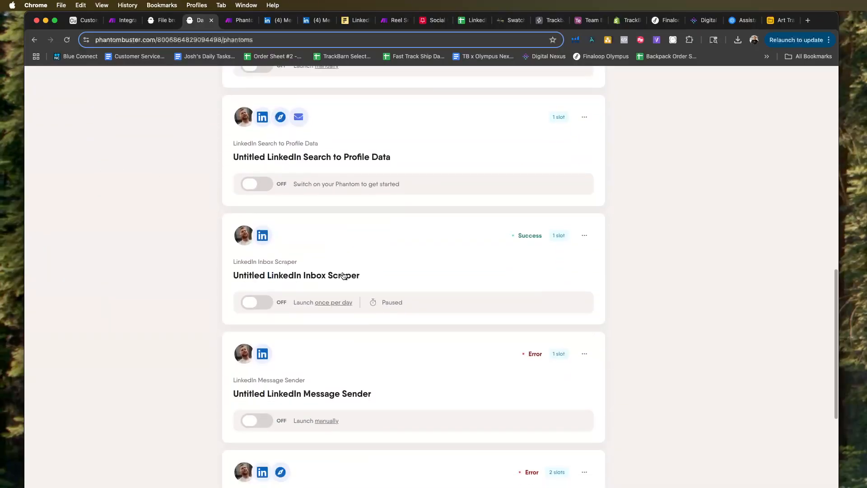
left_click(367, 394)
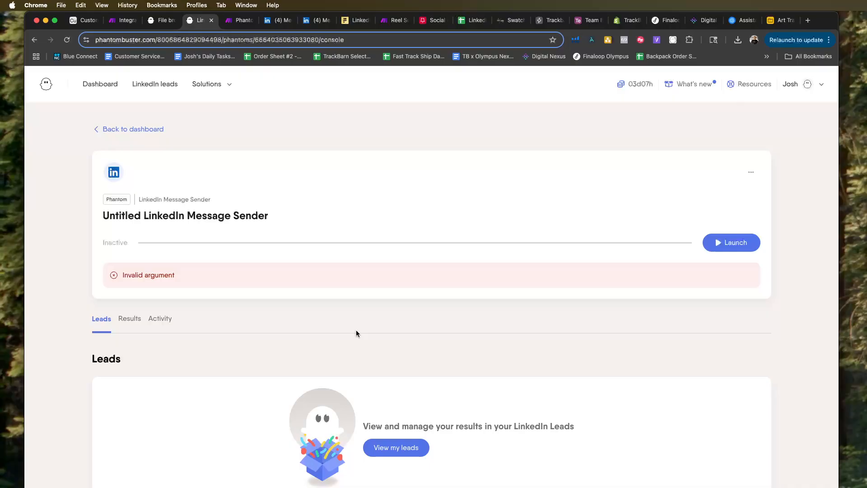
Open the log of the Message Sender's latest run from its activity and examine the output's arguments and error.
left_click(160, 319)
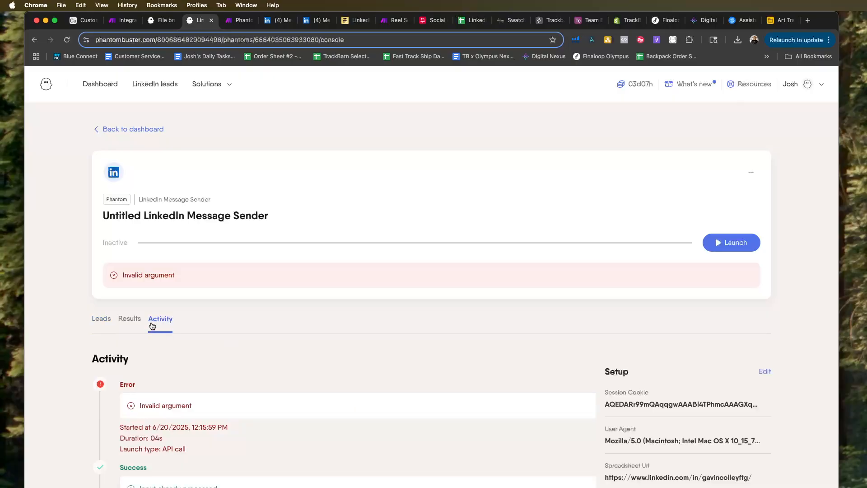
scroll(256, 328, "down", 3)
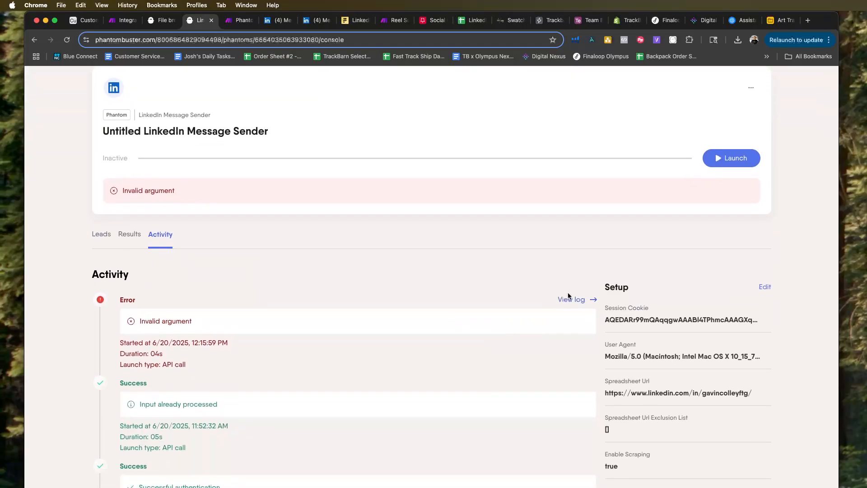
left_click(568, 296)
scroll(222, 402, "down", 2)
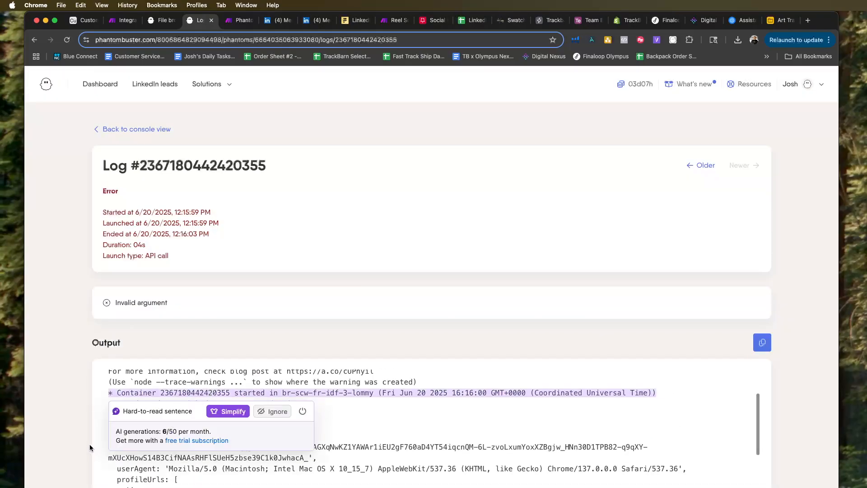
scroll(271, 409, "down", 5)
scroll(346, 423, "down", 2)
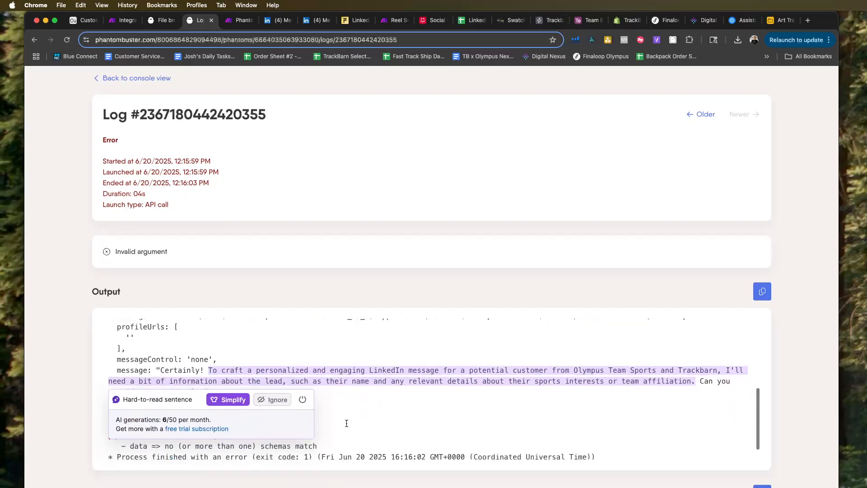
scroll(462, 413, "down", 1)
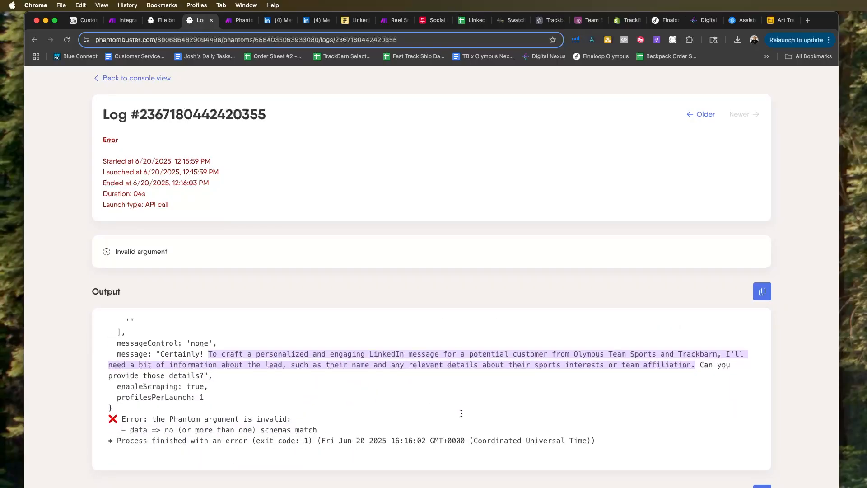
scroll(328, 396, "down", 3)
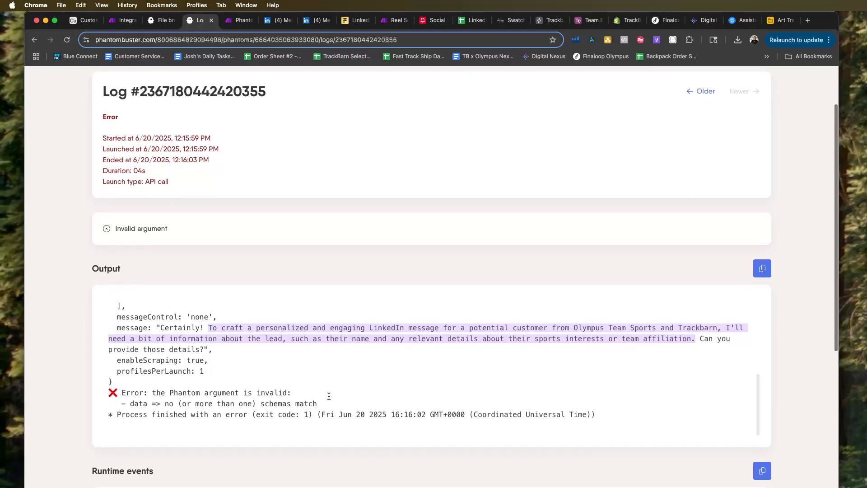
scroll(329, 396, "down", 2)
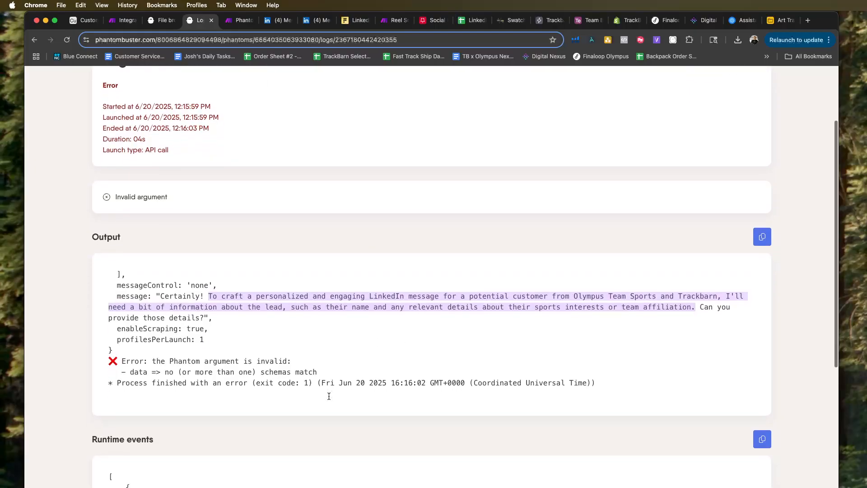
scroll(329, 396, "up", 2)
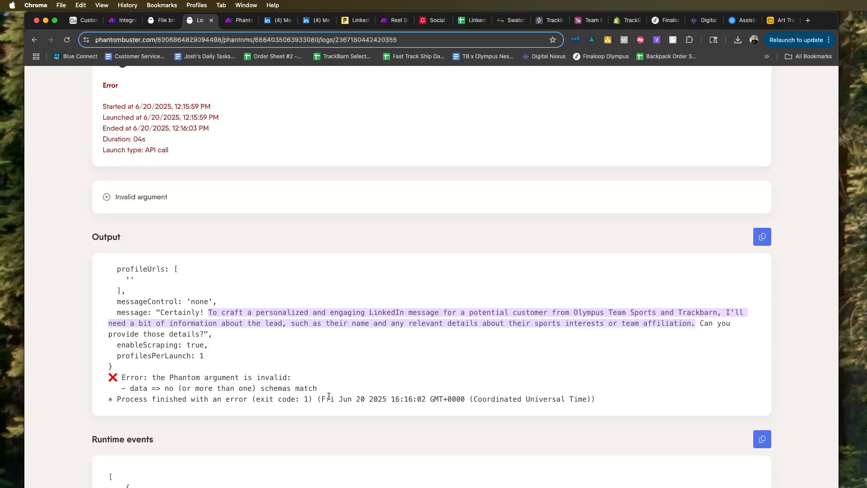
scroll(329, 396, "down", 2)
scroll(328, 396, "up", 5)
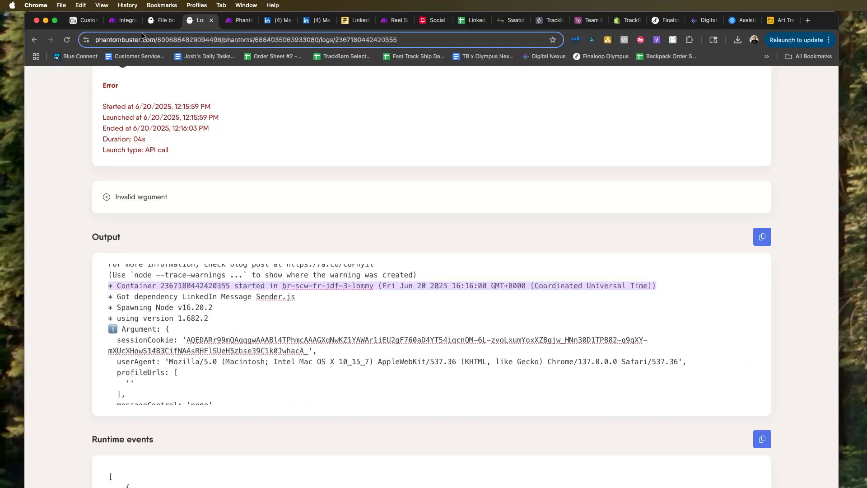
Return to the Phantom Buster Step (2) scenario in Make and inspect the run details of the OpenAI and Airtable modules.
left_click(117, 27)
left_click(236, 21)
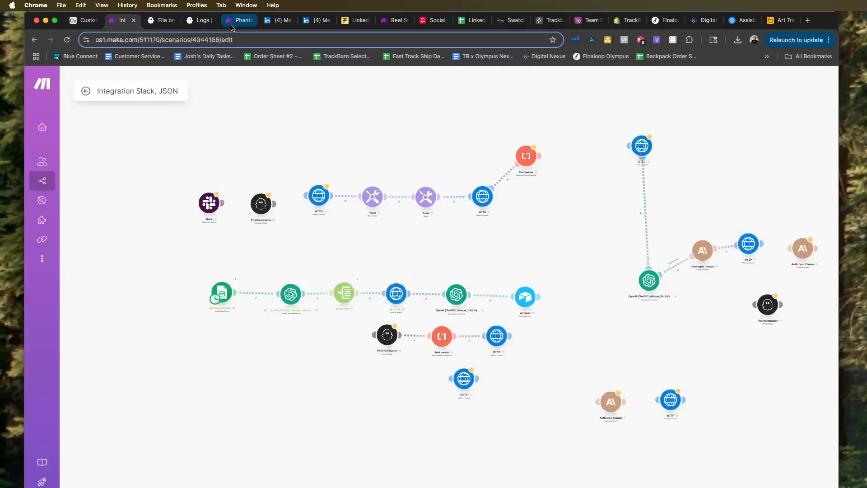
left_click(677, 271)
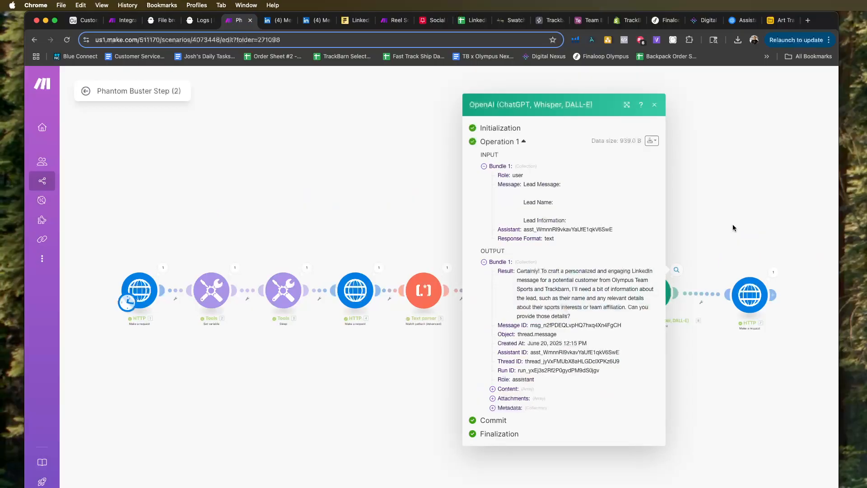
left_click(734, 227)
left_click(594, 269)
left_click(553, 257)
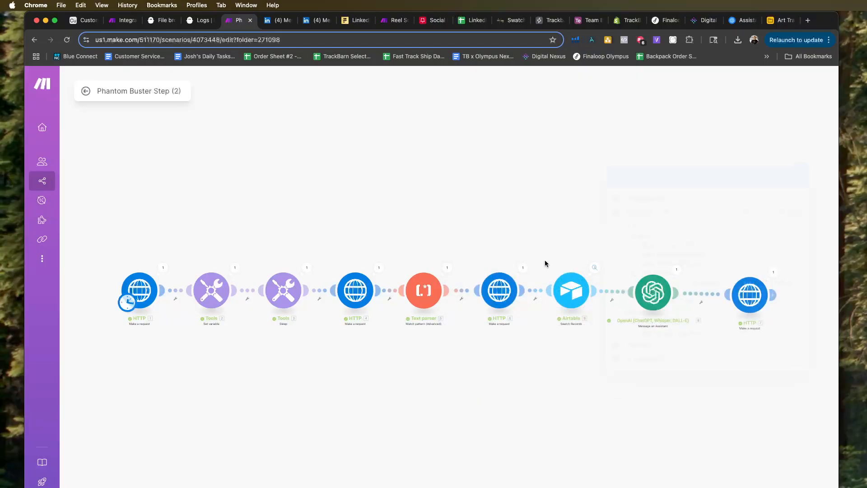
Trace the run data back through the HTTP module before Airtable, the Text parser and the HTTP module that fetches the container output.
left_click(522, 268)
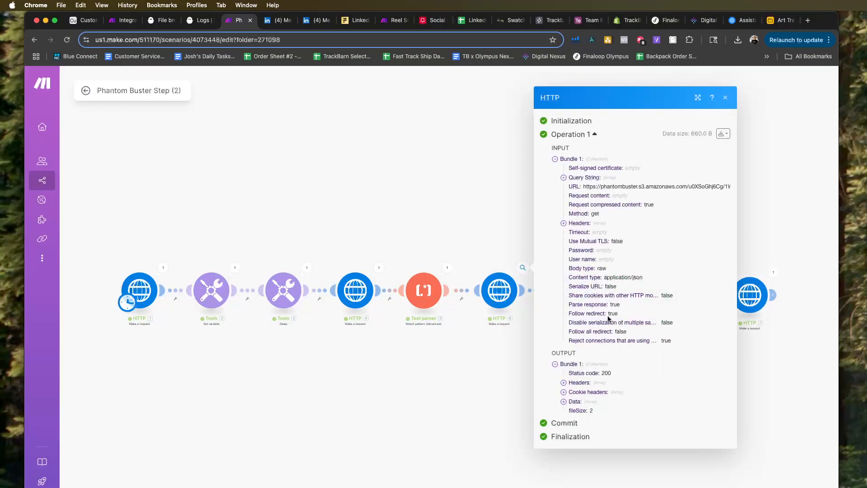
left_click(434, 214)
left_click(447, 267)
left_click(399, 258)
left_click(380, 268)
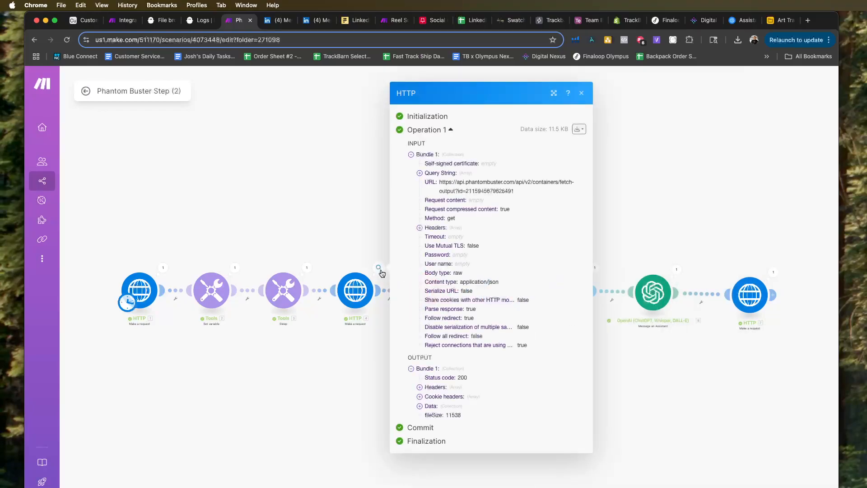
Recheck the Text parser's run details and expand the Data output of the HTTP module that follows it.
left_click(342, 254)
left_click(447, 268)
left_click(411, 254)
left_click(523, 269)
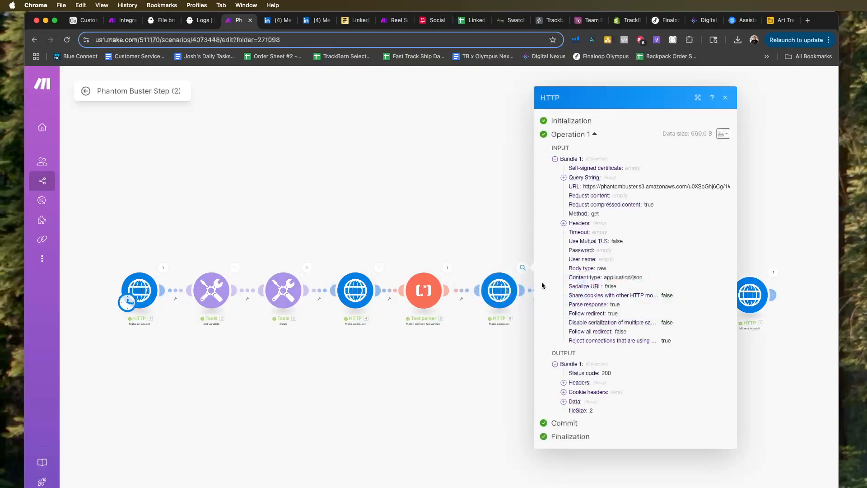
left_click(564, 405)
left_click(481, 249)
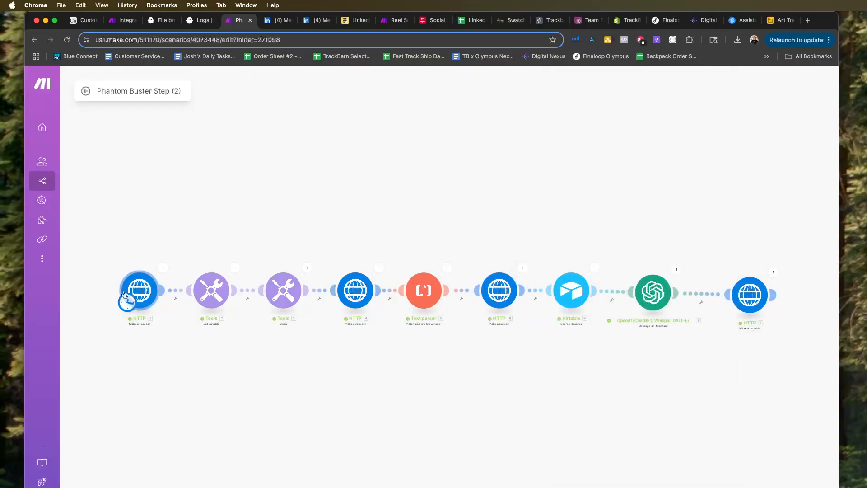
Inspect the request content that the first HTTP module sends to launch the PhantomBuster agent.
left_click(163, 268)
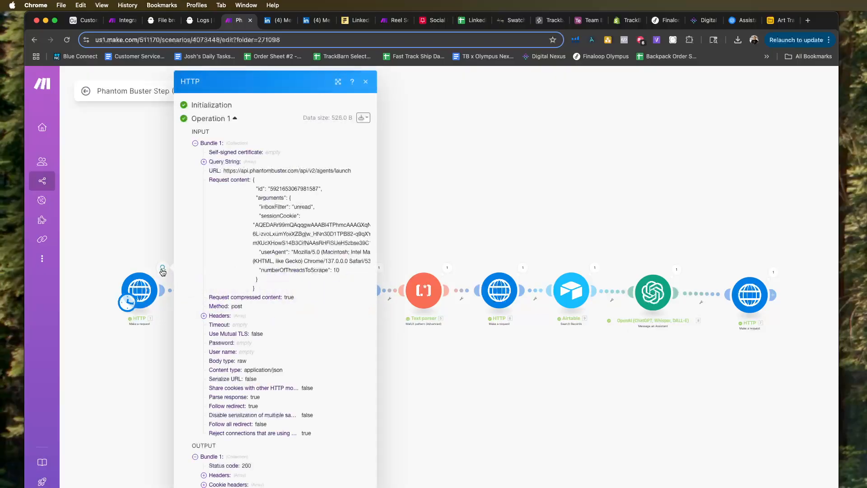
left_click(117, 248)
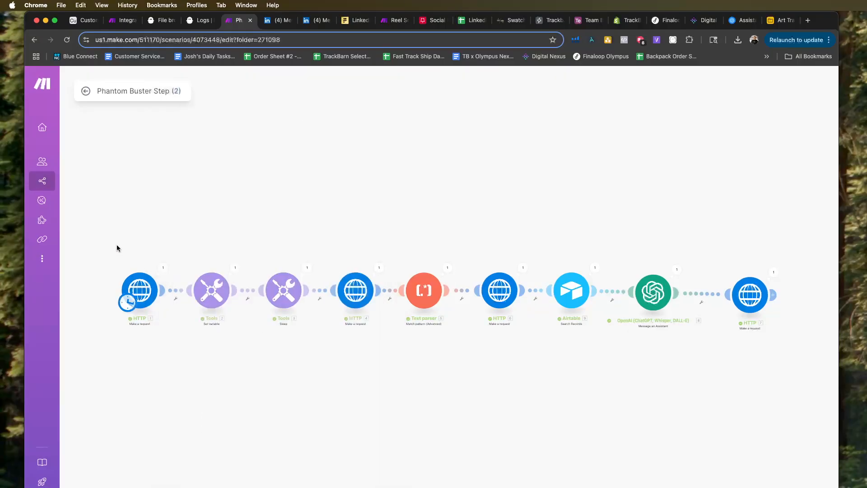
left_click(163, 267)
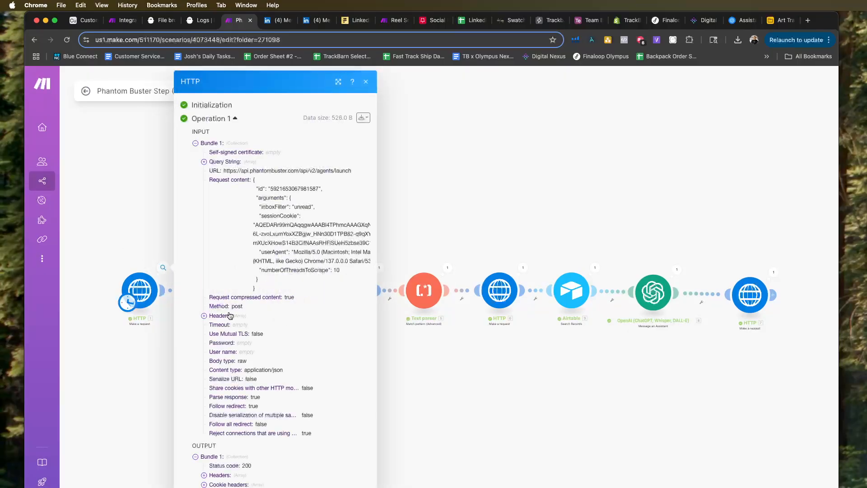
Close the PhantomBuster file browser tab and open the PhantomBuster dashboard in a new tab.
left_click(200, 20)
left_click(166, 21)
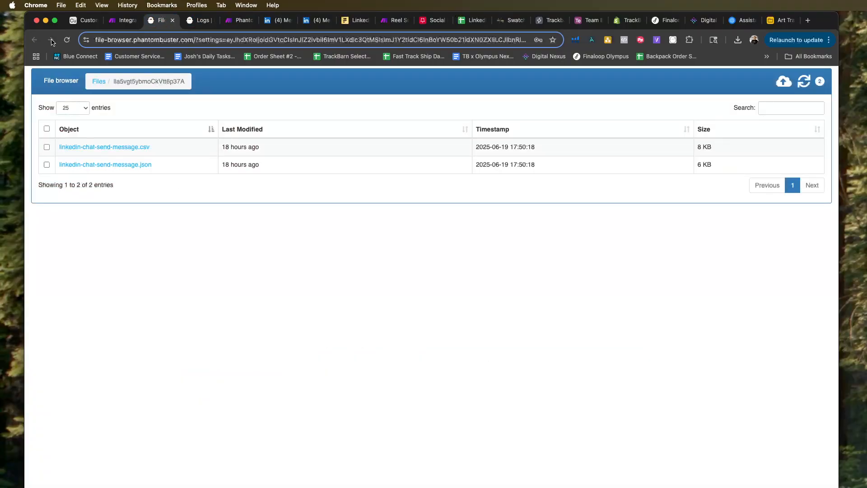
left_click(172, 21)
scroll(184, 100, "up", 5)
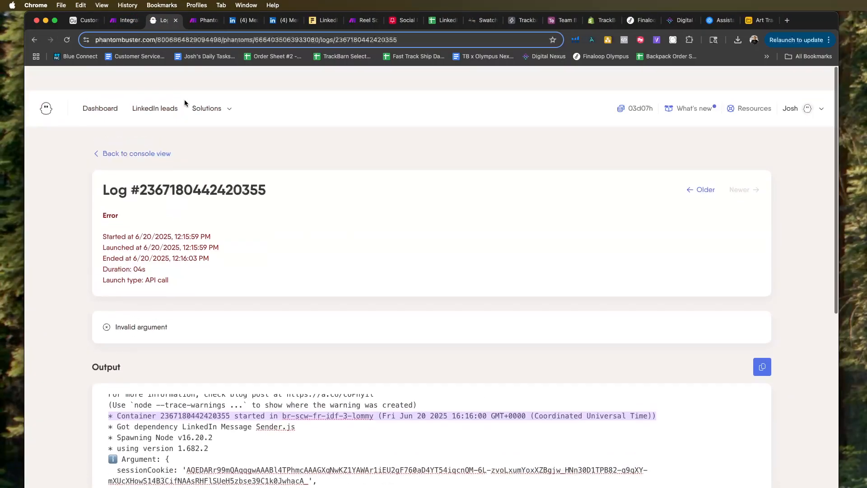
right_click(98, 83)
left_click(120, 88)
left_click(200, 20)
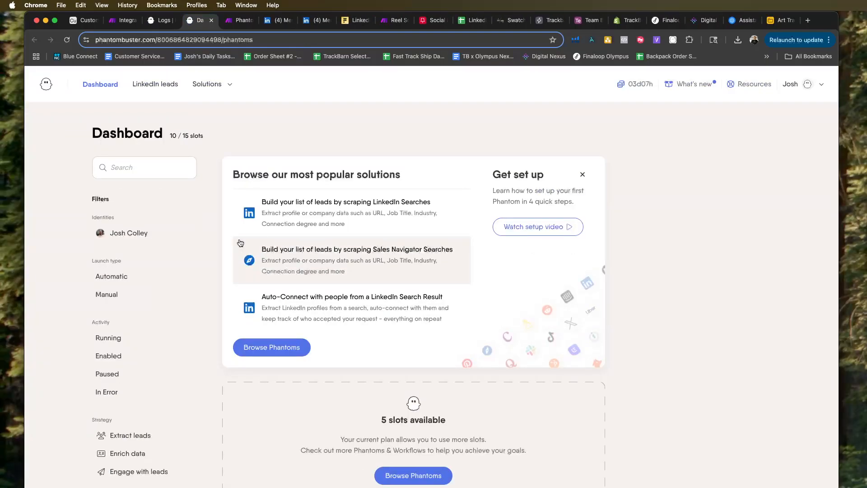
Open the Untitled LinkedIn Inbox Scraper phantom and bring up the log of its latest run from the activity.
scroll(248, 323, "down", 3)
scroll(248, 324, "down", 7)
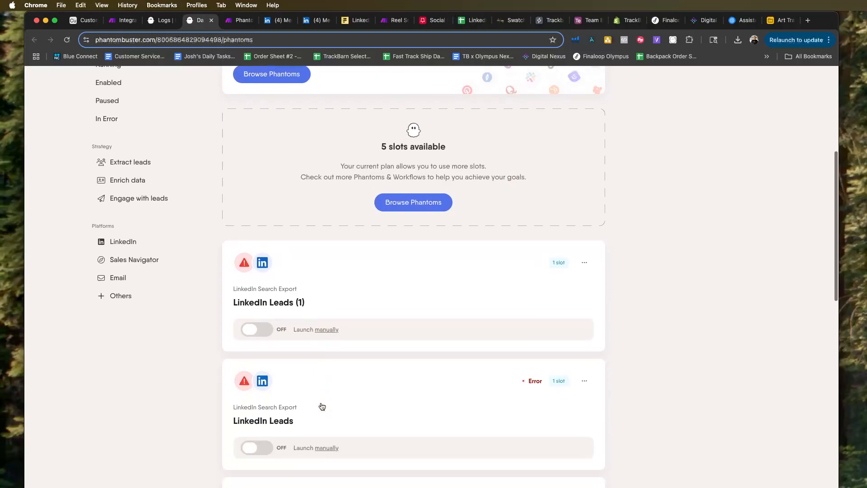
scroll(315, 449, "down", 3)
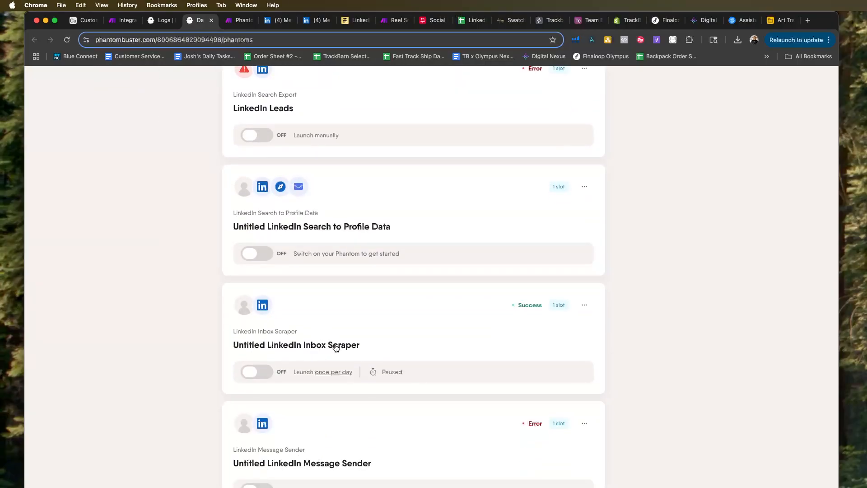
left_click(335, 347)
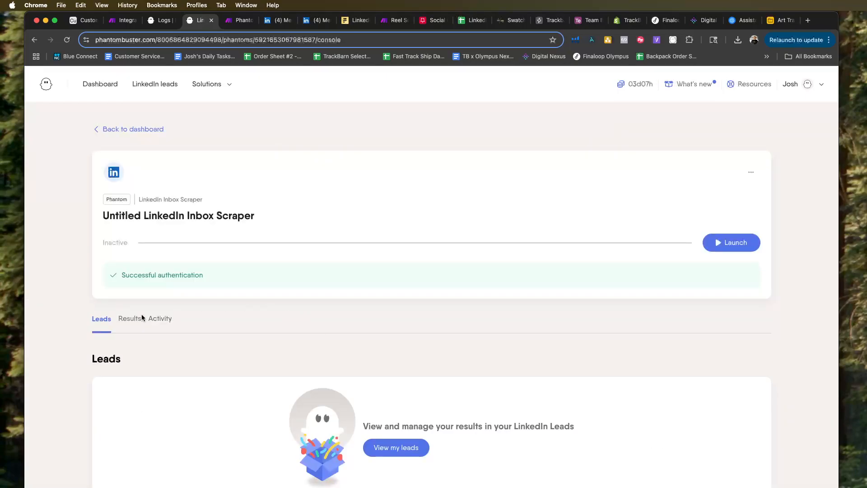
left_click(161, 321)
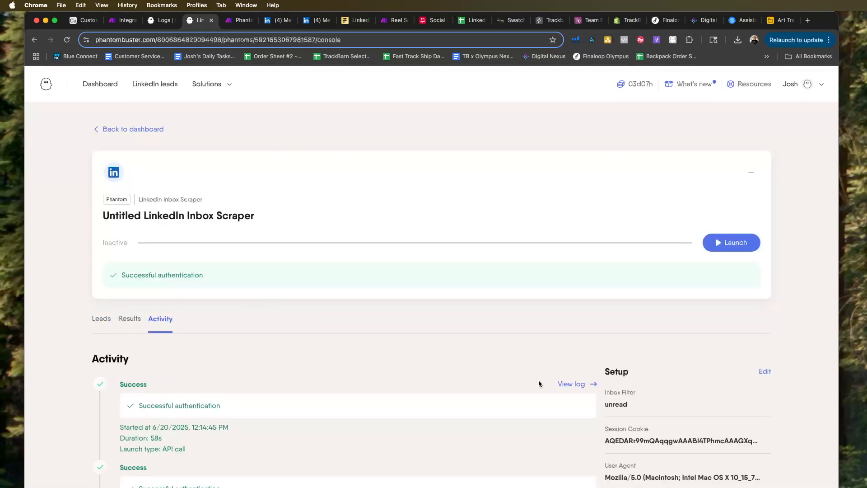
left_click(570, 385)
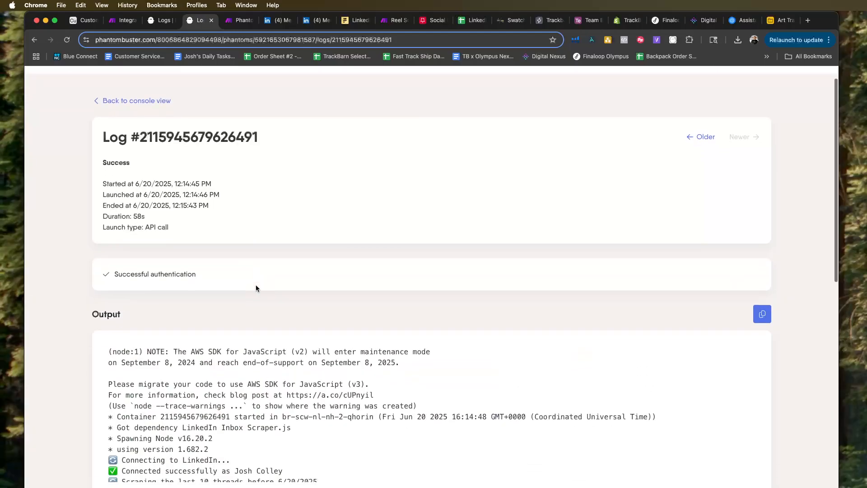
Read the Inbox Scraper log's output and result object for scraped threads.
scroll(271, 304, "down", 5)
scroll(286, 326, "down", 3)
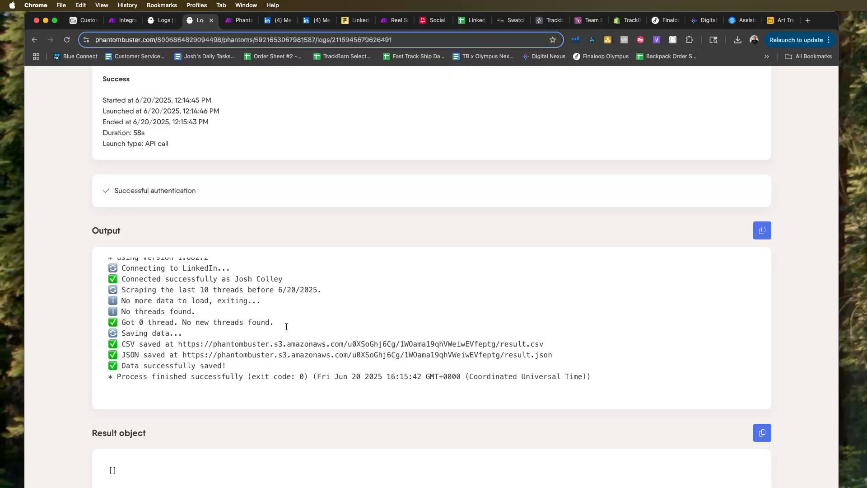
scroll(287, 327, "up", 1)
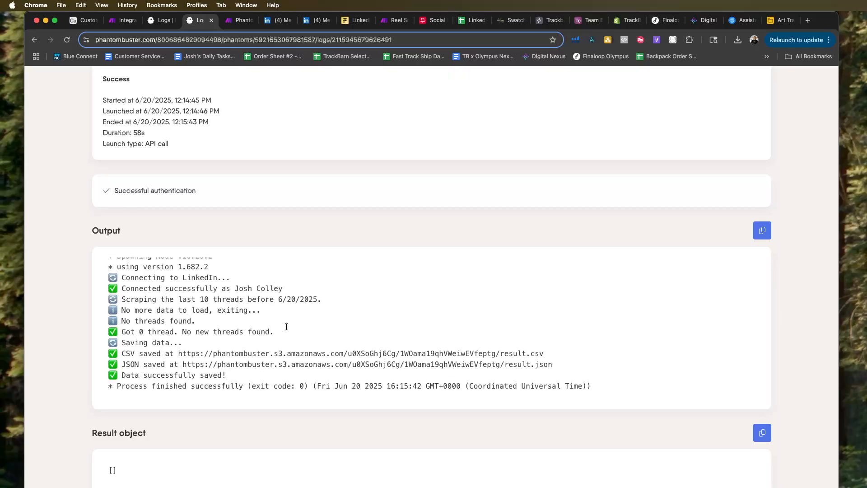
scroll(287, 327, "down", 1)
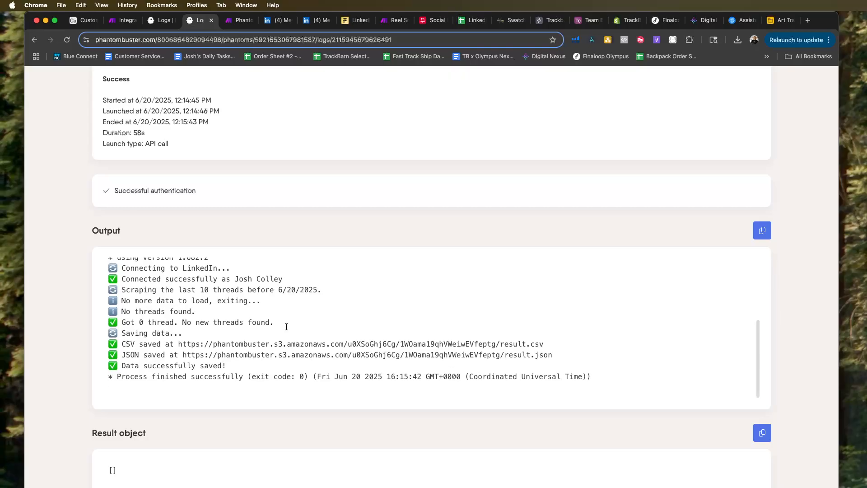
Close the duplicate LinkedIn messaging tab and mark the lead's conversation as unread in the remaining one.
scroll(287, 327, "down", 3)
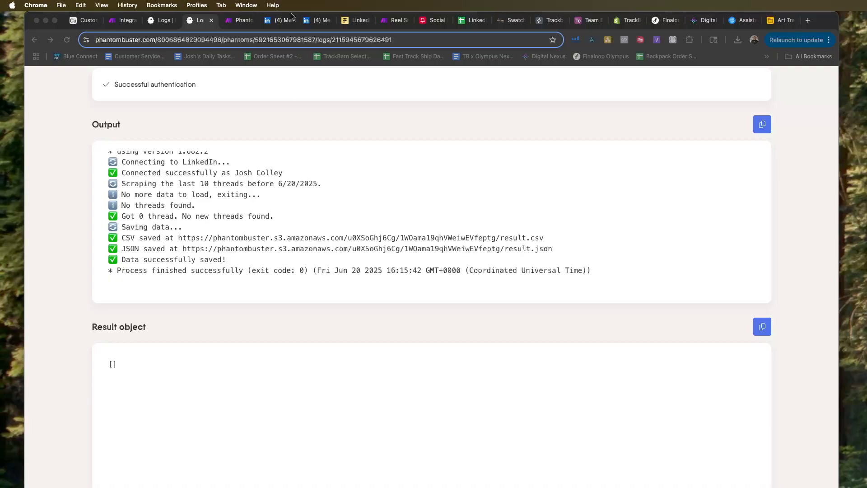
left_click(319, 20)
left_click(328, 21)
left_click(278, 21)
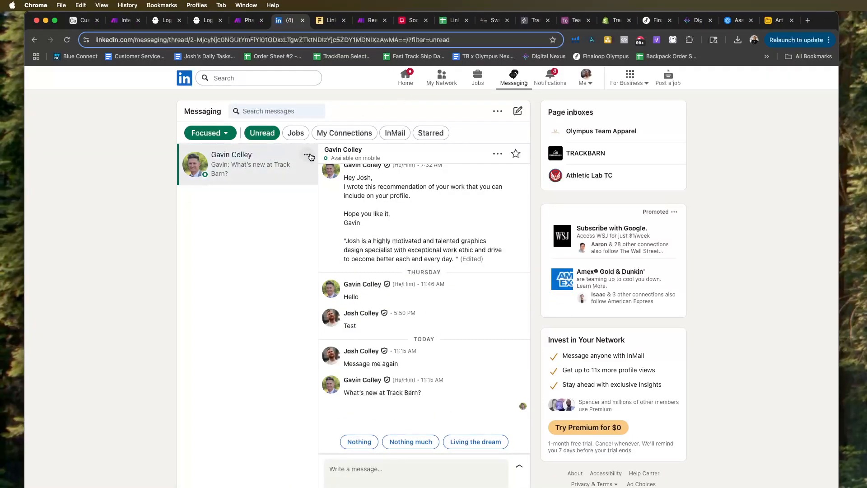
left_click(307, 155)
left_click(281, 199)
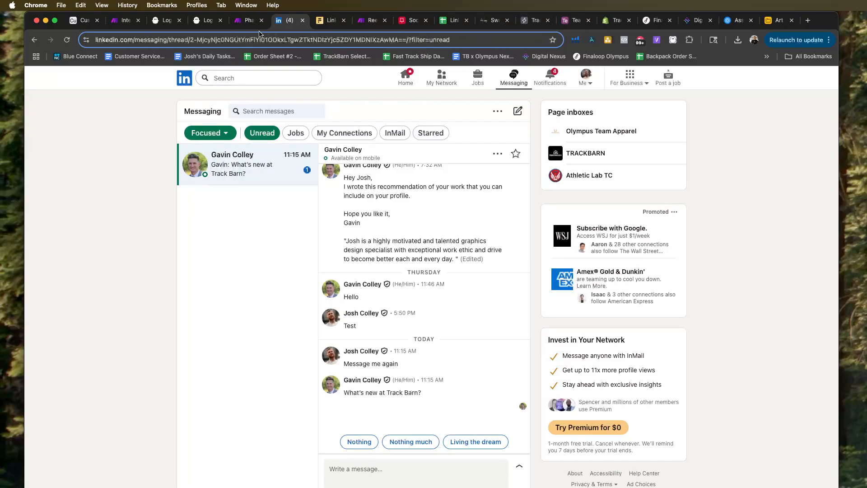
Switch to Make, close the HTTP module's run details and run the Phantom Buster Step (2) scenario once.
left_click(248, 20)
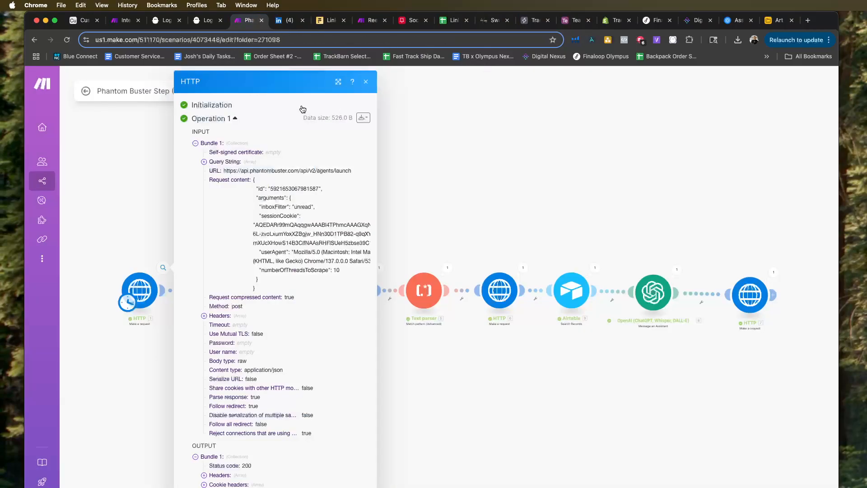
left_click(478, 187)
scroll(367, 304, "down", 1)
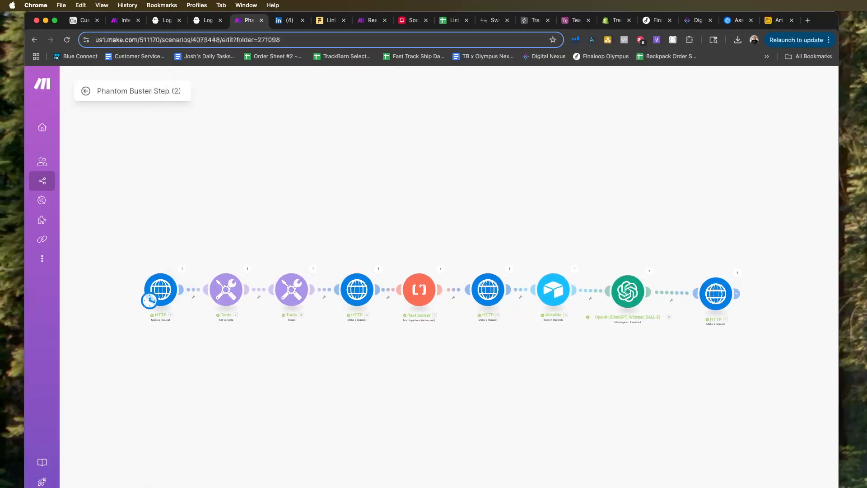
left_click(108, 486)
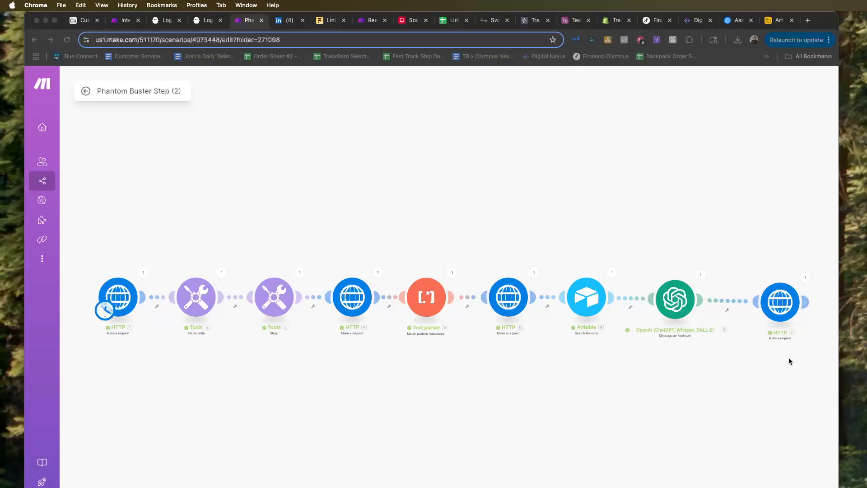
Check the LinkedIn conversation and inspect the output data of the scenario's last HTTP module.
left_click(289, 20)
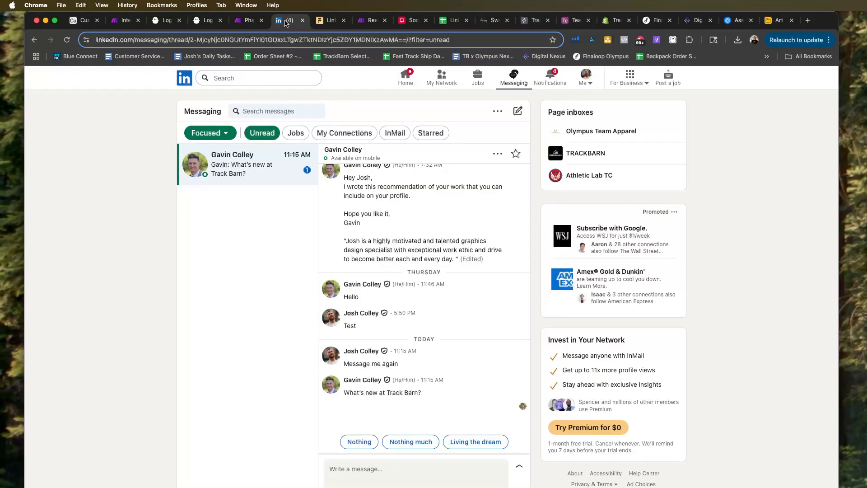
left_click(249, 20)
left_click(806, 277)
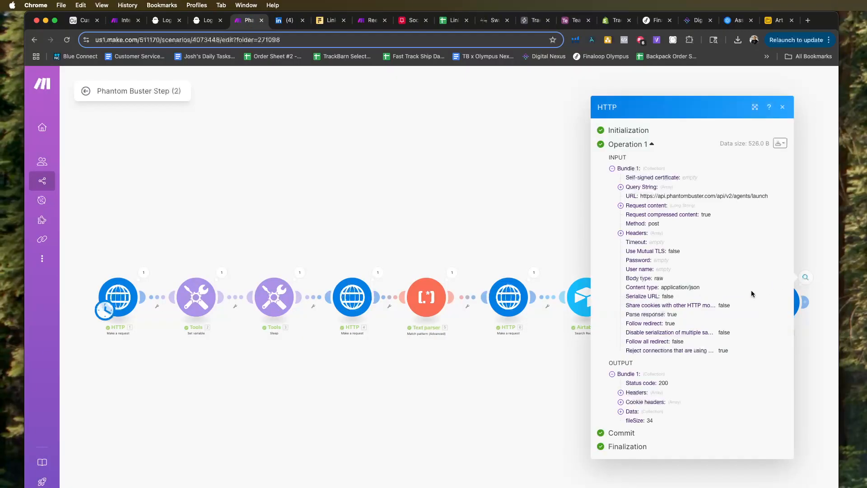
left_click(630, 412)
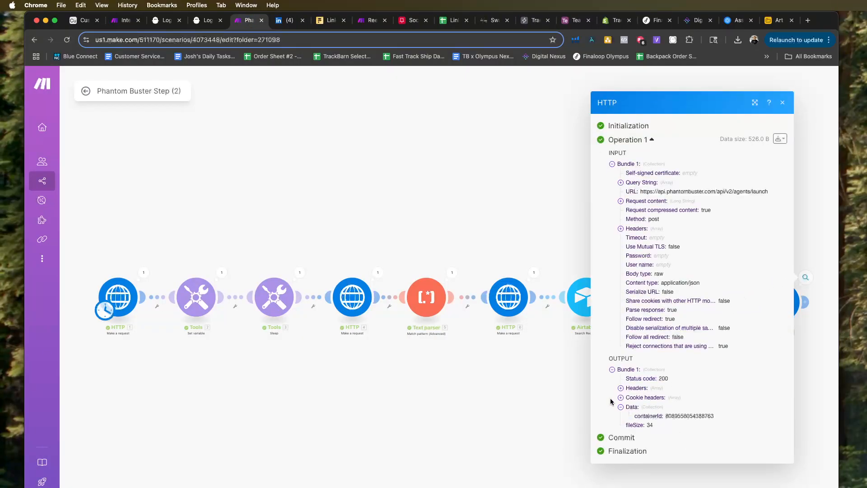
left_click(567, 405)
Inspect the lead message sent to the OpenAI module and the reply it generated.
left_click(697, 276)
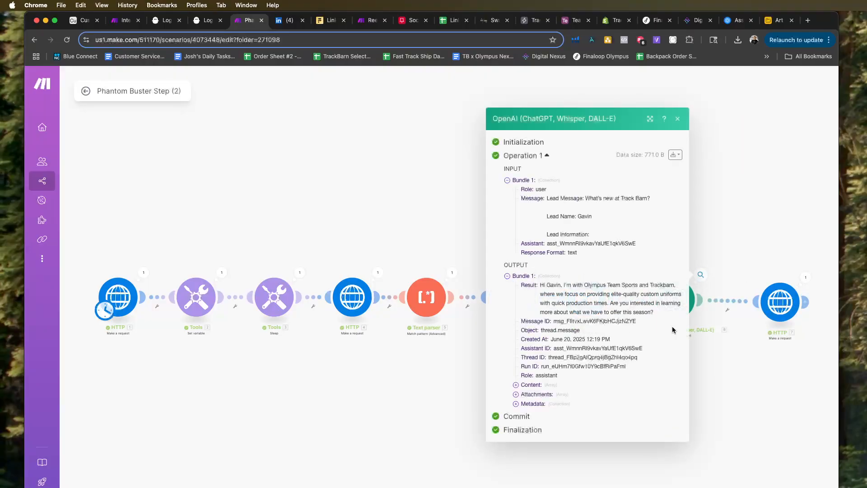
left_click(746, 226)
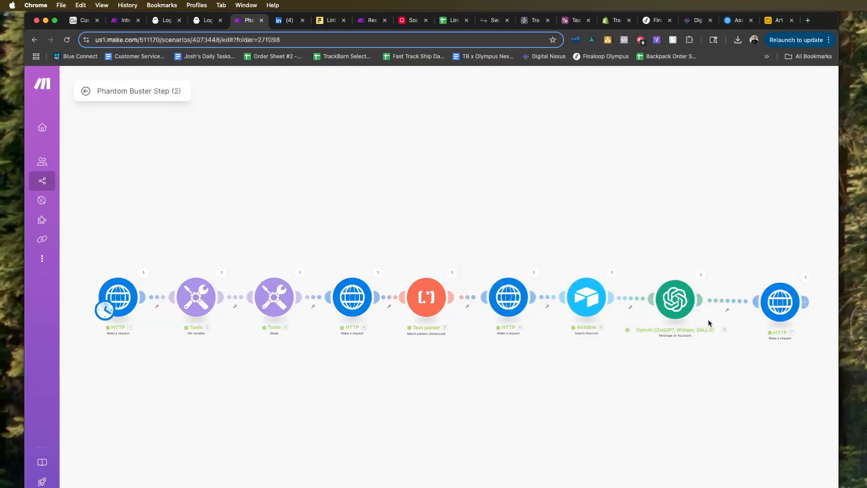
left_click(701, 271)
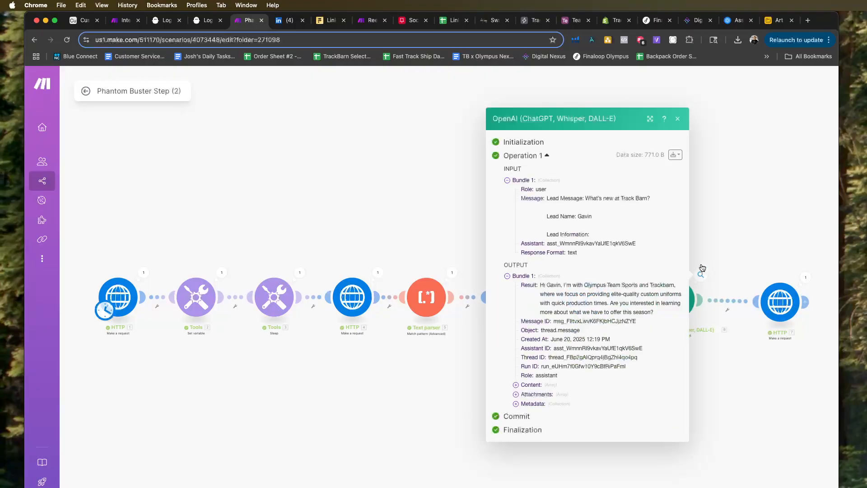
left_click(730, 244)
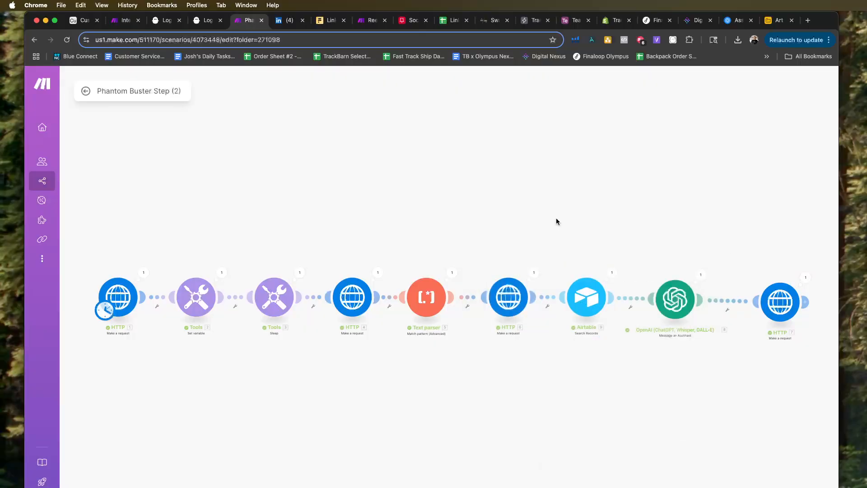
Switch to PhantomBuster and go from the error log to the console view of the Untitled LinkedIn Message Sender phantom.
left_click(158, 25)
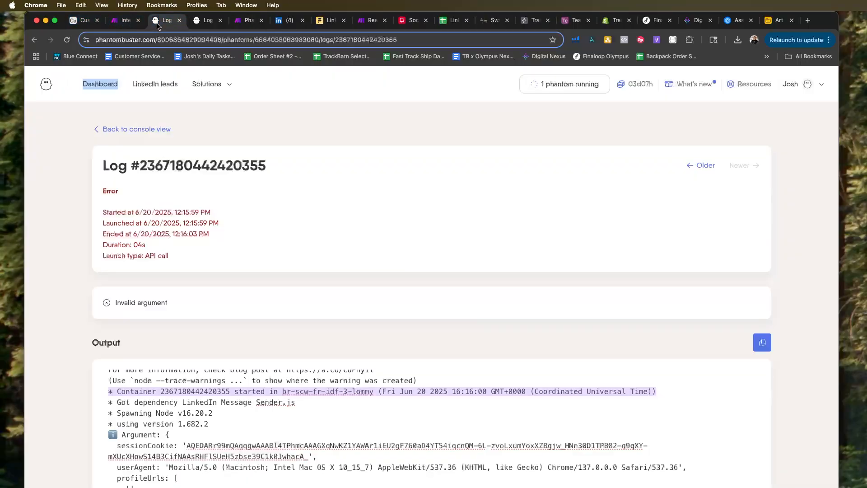
left_click(151, 135)
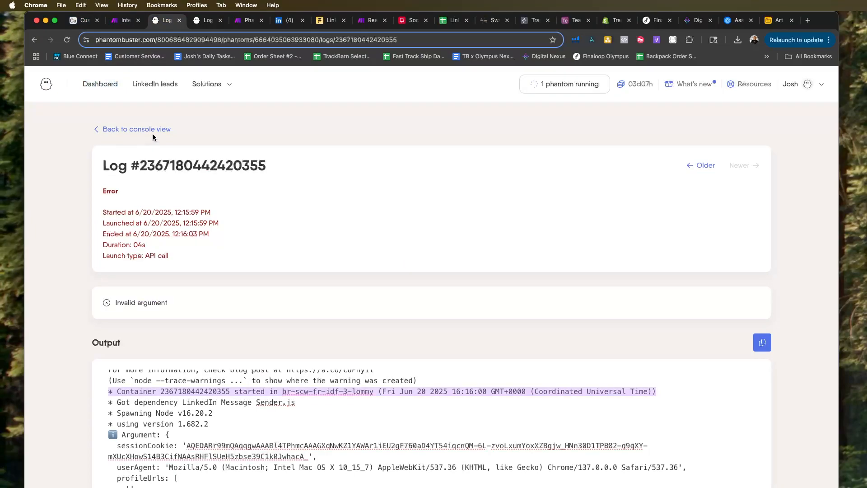
left_click(157, 131)
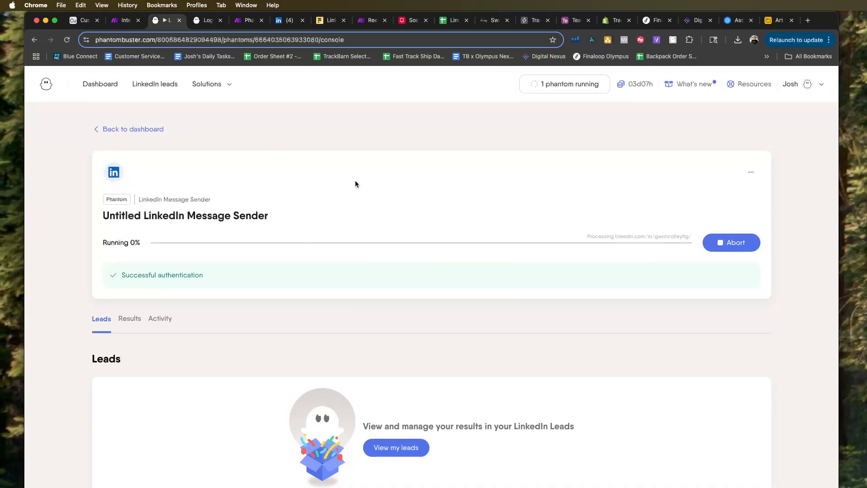
Place the LinkedIn messaging tab beside the Message Sender tab and read the newest messages in the lead's conversation.
left_click(284, 23)
left_click_drag(284, 23, 201, 20)
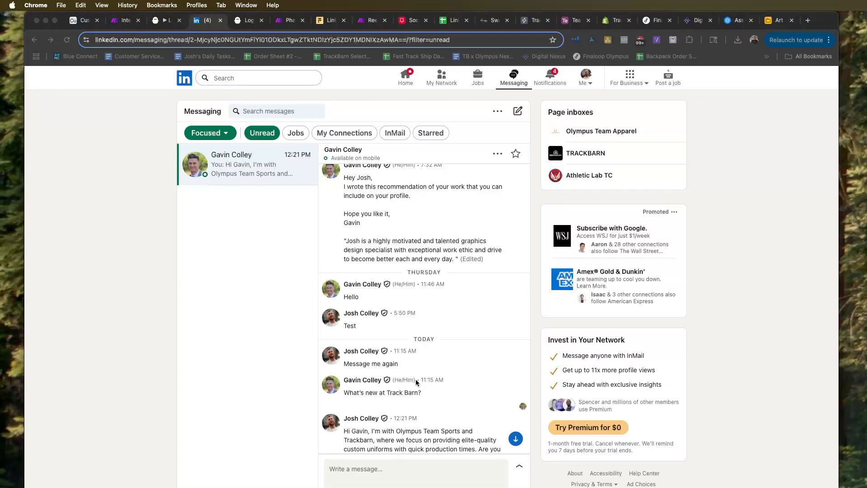
scroll(415, 379, "down", 2)
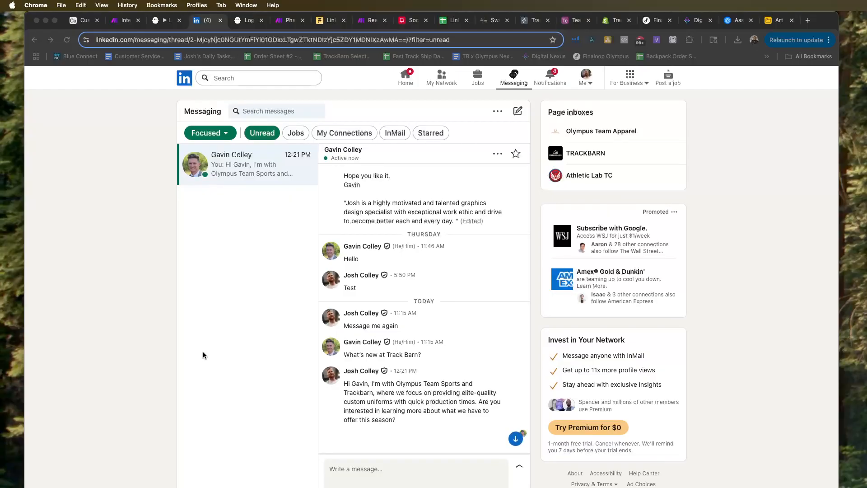
scroll(407, 330, "down", 1)
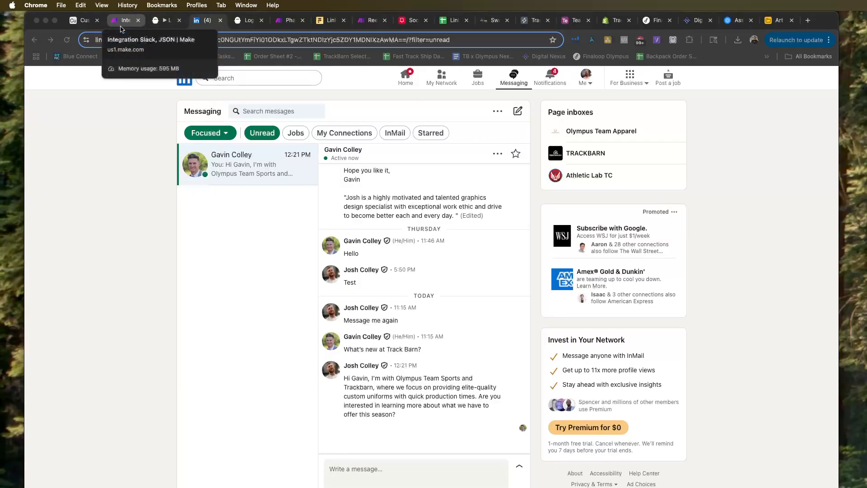
scroll(408, 323, "down", 2)
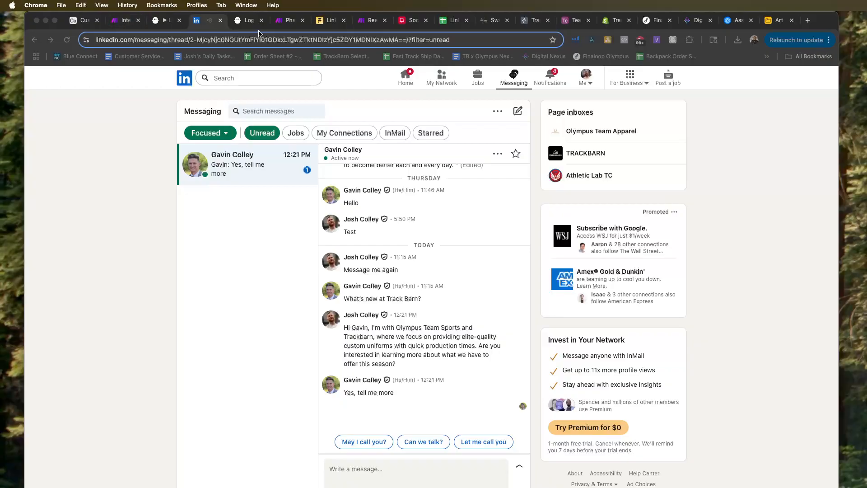
Rerun the Phantom Buster Step (2) scenario in Make to process the lead's new message, then return to the LinkedIn conversation.
left_click(286, 21)
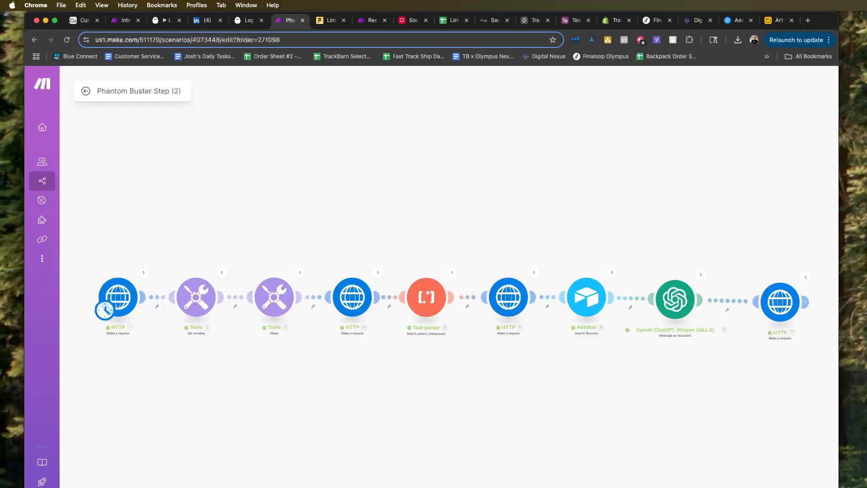
left_click(131, 487)
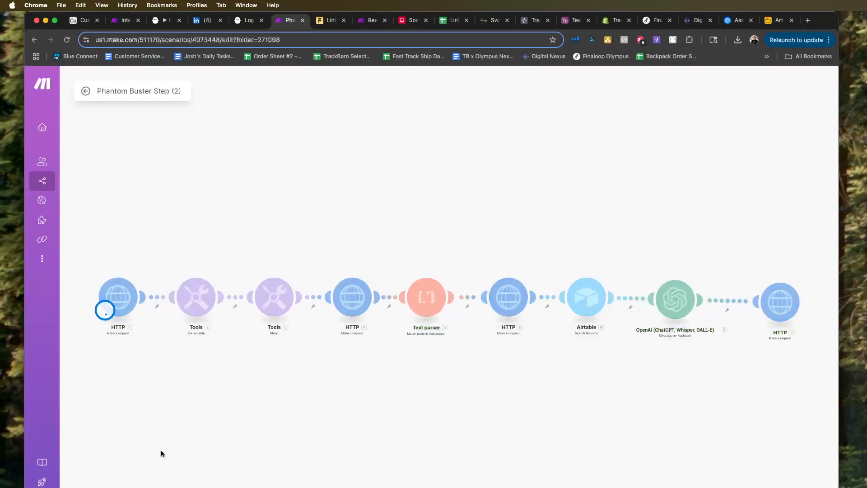
left_click(205, 21)
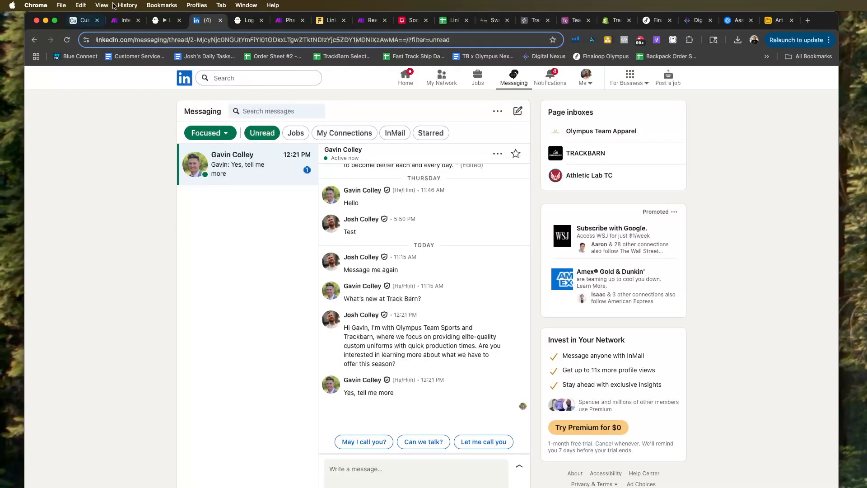
Inspect the search formula and returned lead record of the Airtable Search Records module in the Make scenario.
left_click(285, 22)
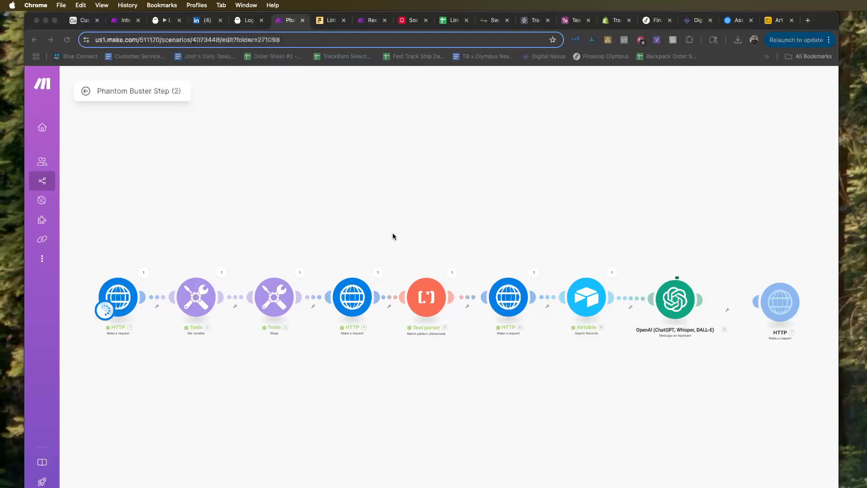
left_click(620, 275)
left_click(612, 272)
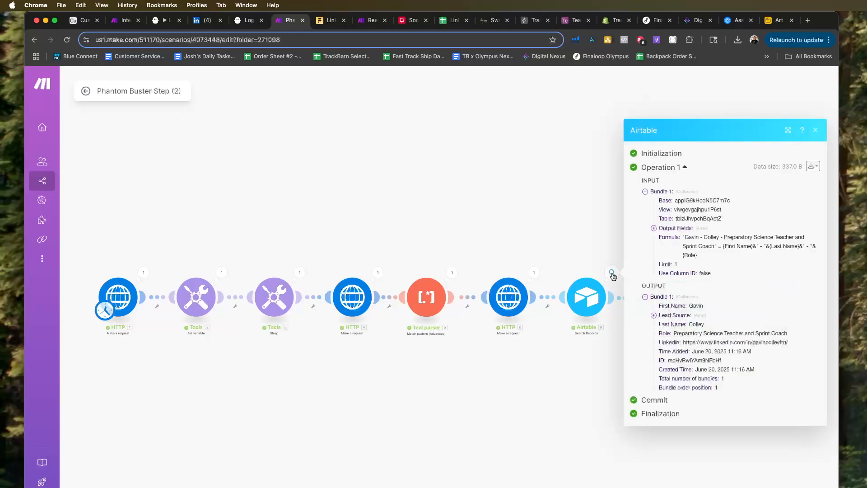
left_click(568, 252)
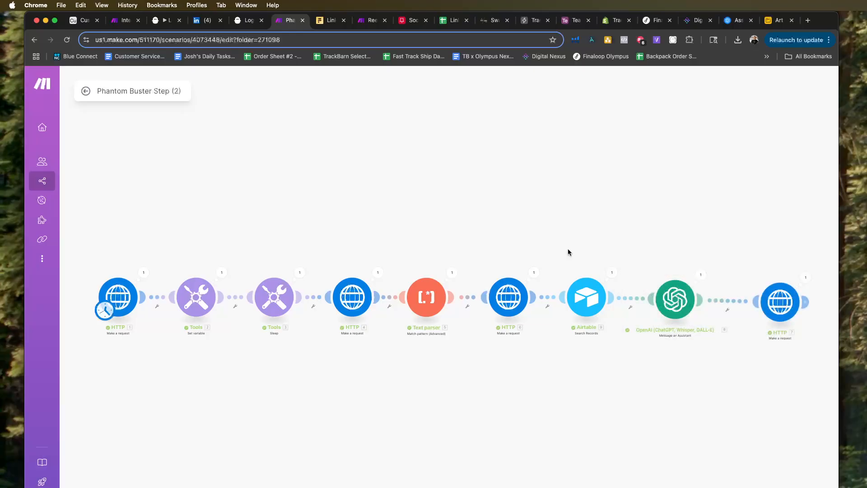
left_click(612, 272)
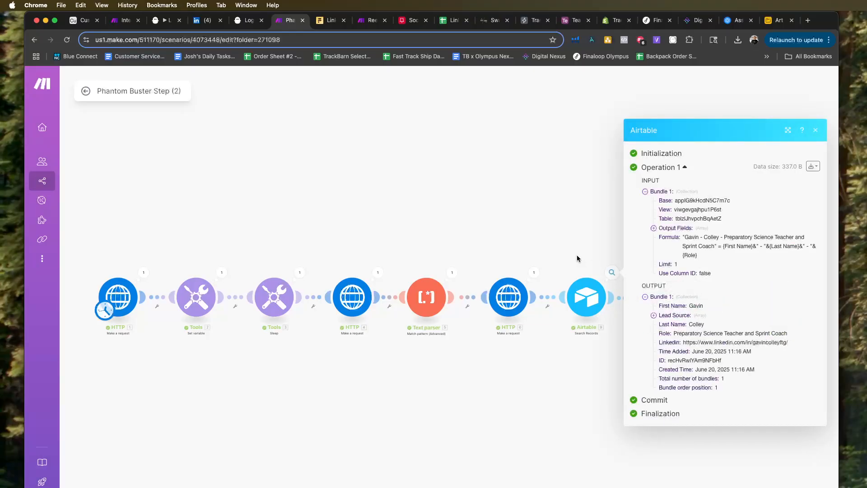
left_click(577, 256)
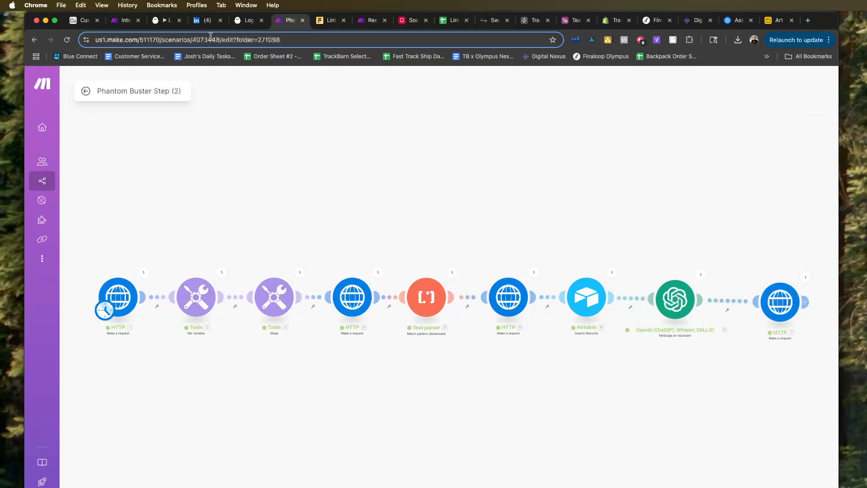
Monitor the Message Sender phantom's progress in PhantomBuster and check the LinkedIn conversation for its reply.
left_click(167, 20)
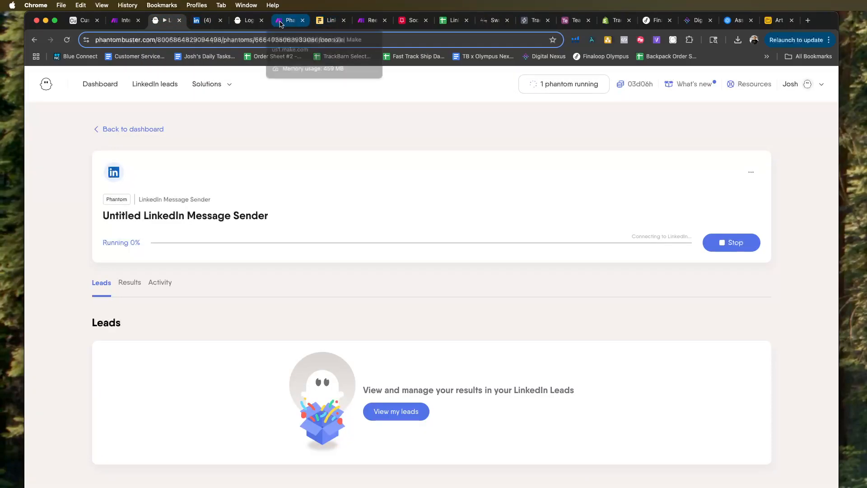
left_click(204, 26)
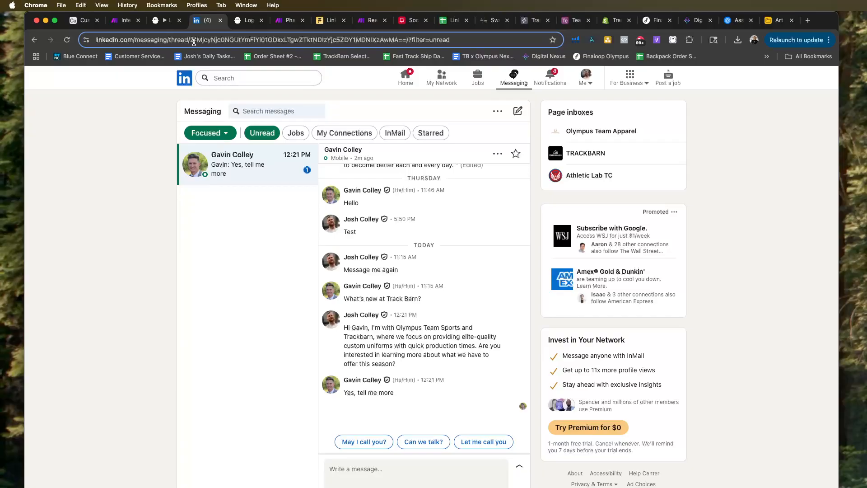
left_click(155, 22)
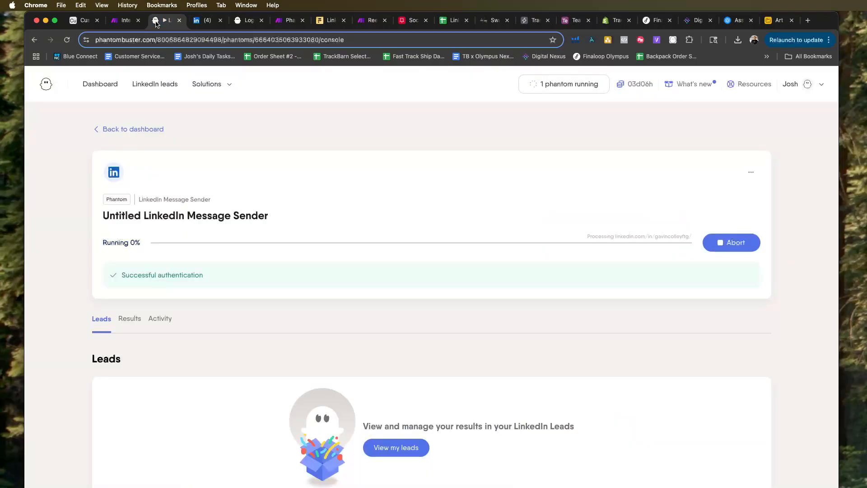
left_click(204, 21)
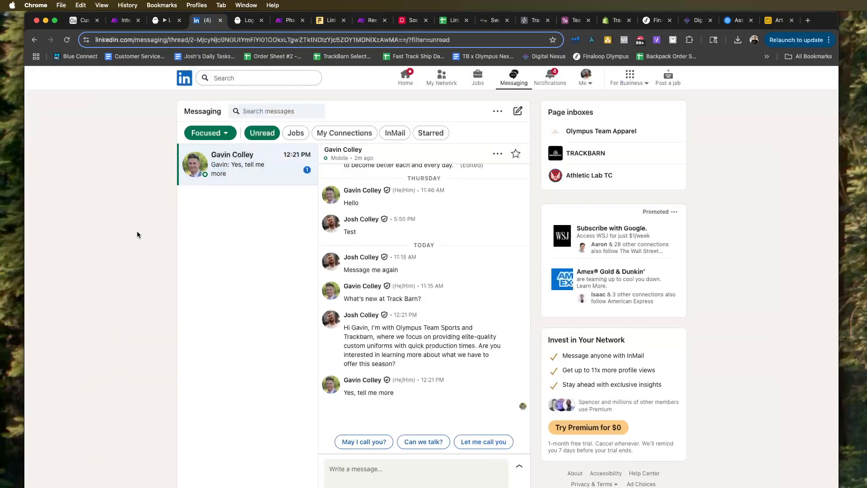
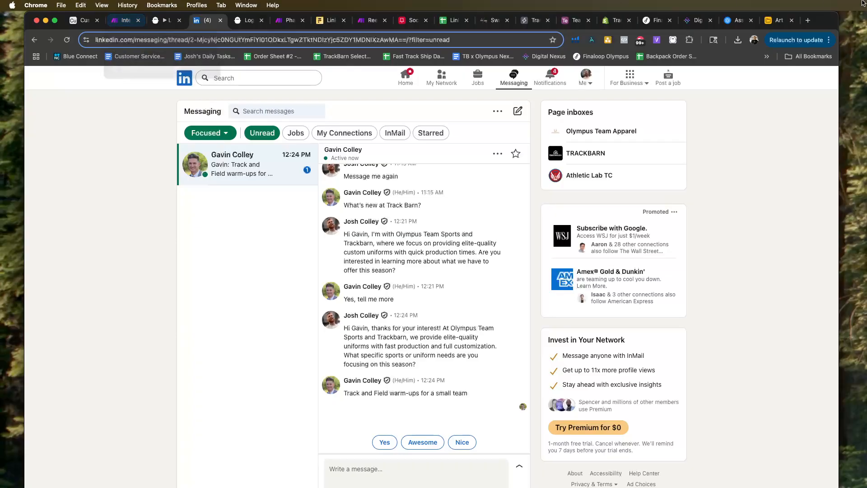
Switch to the OpenAI playground and open the change request for the LinkedIn BDR assistant's system instructions.
left_click(734, 21)
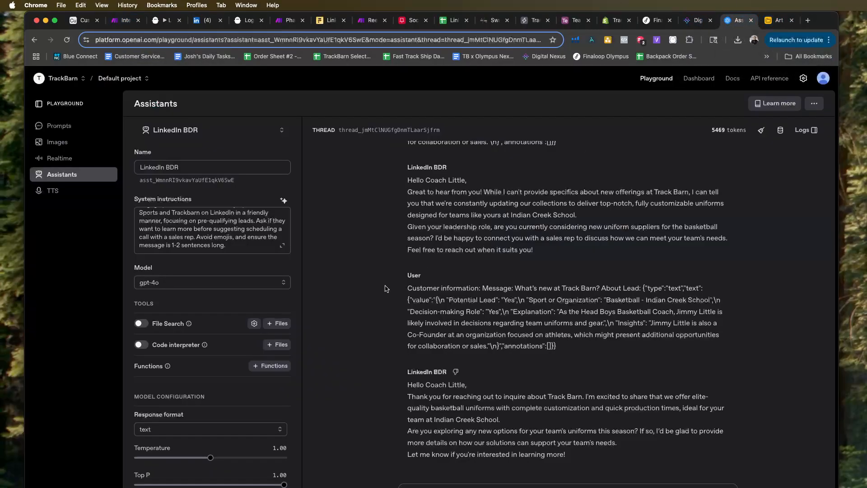
left_click(284, 200)
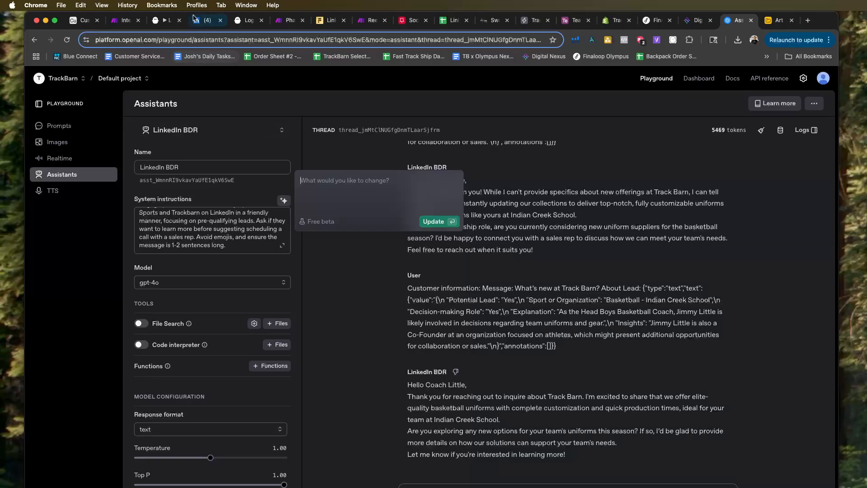
In Make's Phantom Buster Step (2) scenario, add the line "You need to be conversational" above the lead message in the OpenAI module.
left_click(289, 20)
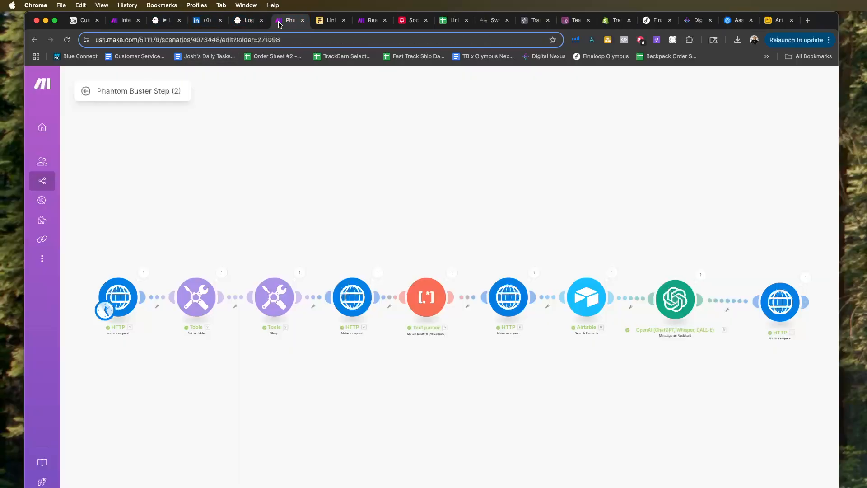
left_click(676, 302)
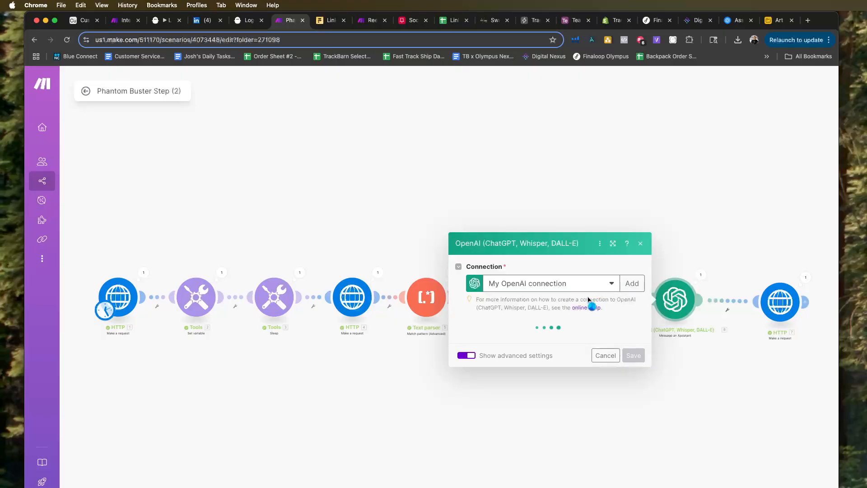
left_click(611, 272)
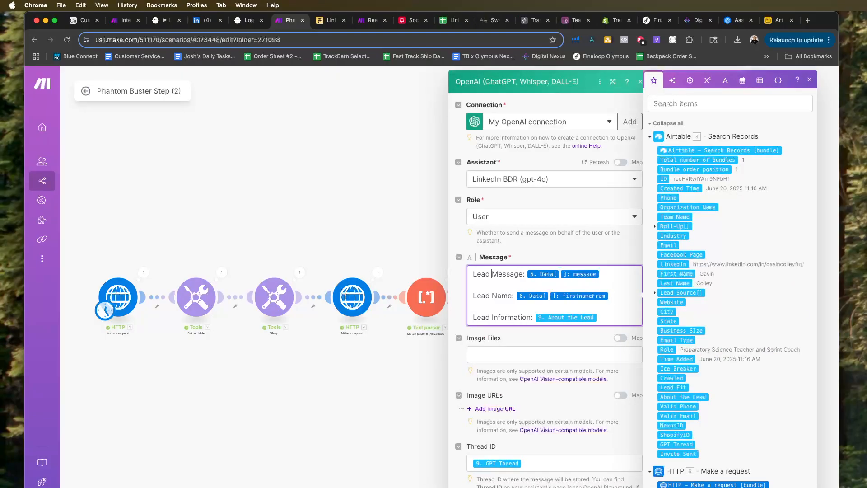
key("Return")
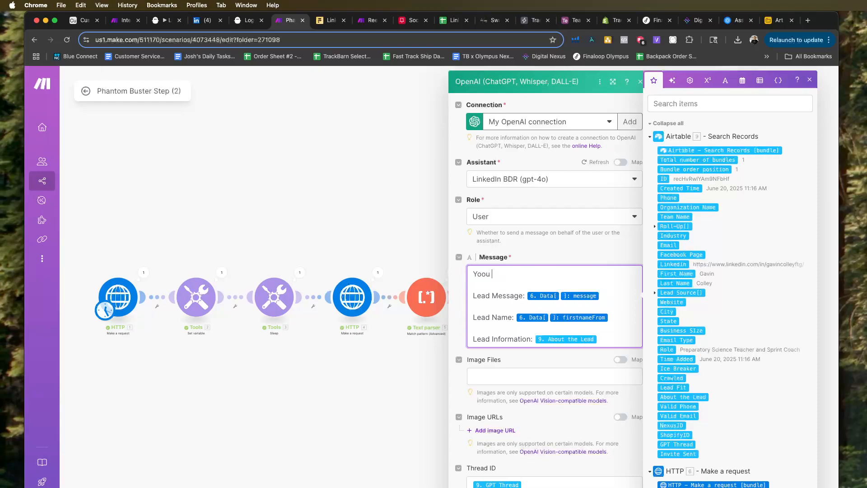
key("BackSpace")
key("BackSpace")
type("u need to be conversa")
scroll(530, 368, "down", 5)
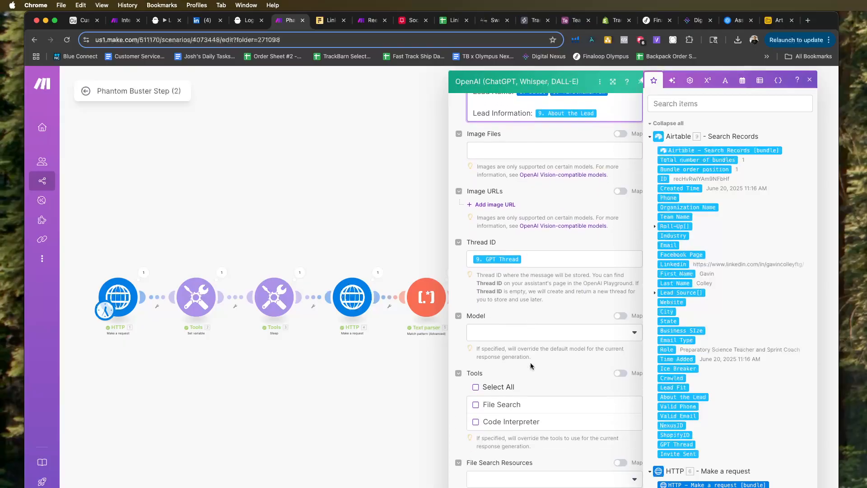
scroll(531, 363, "up", 2)
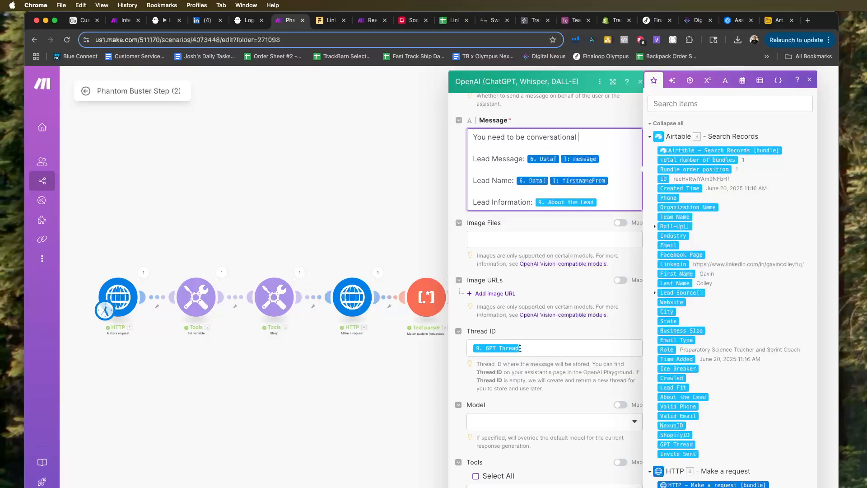
scroll(521, 347, "up", 3)
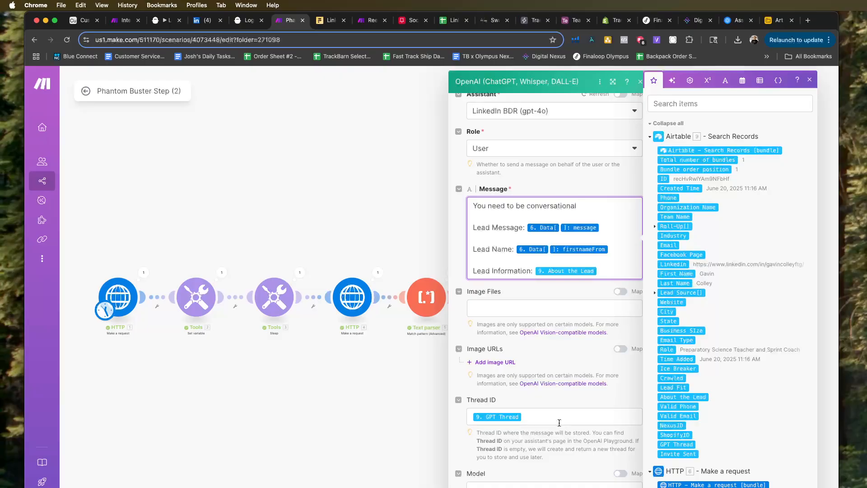
left_click(407, 387)
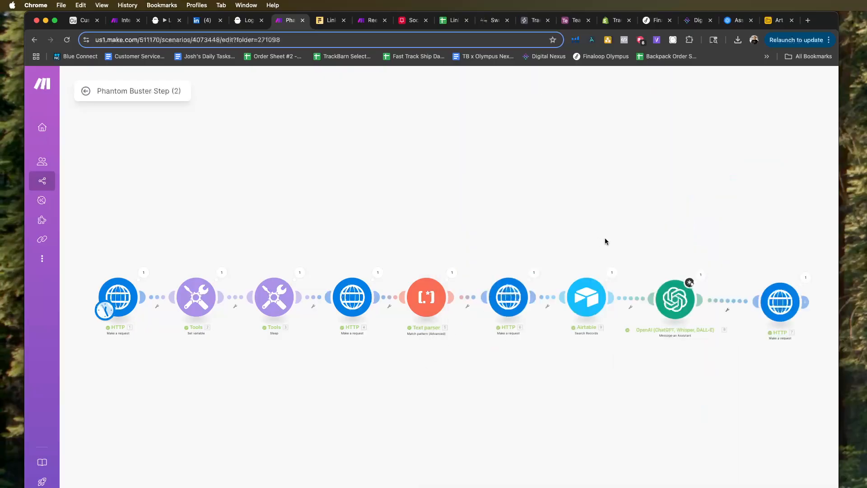
Copy the thread ID from the OpenAI module's output into the GPT Thread field of the last LinkedIn lead in Airtable's Cold Leads table.
left_click(701, 276)
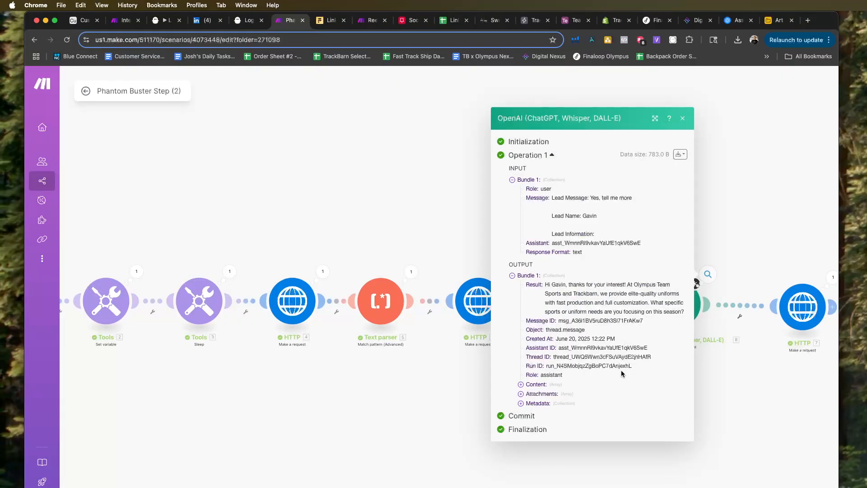
left_click_drag(654, 357, 553, 356)
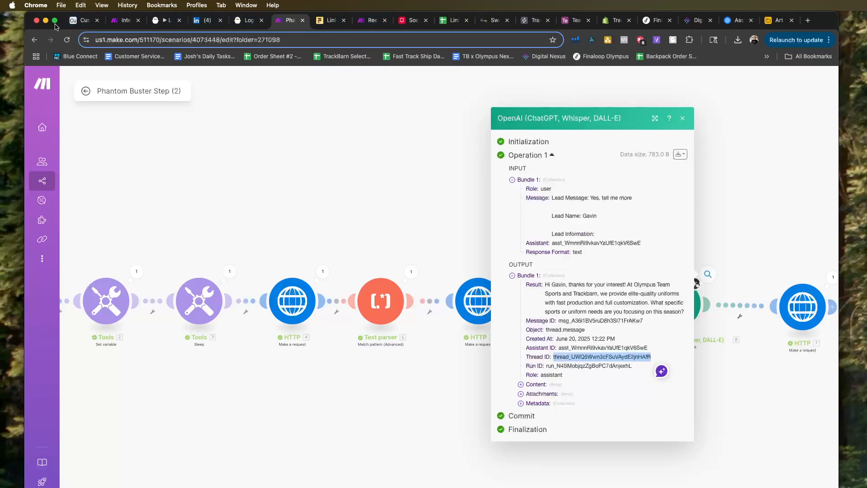
left_click(84, 20)
left_click(635, 482)
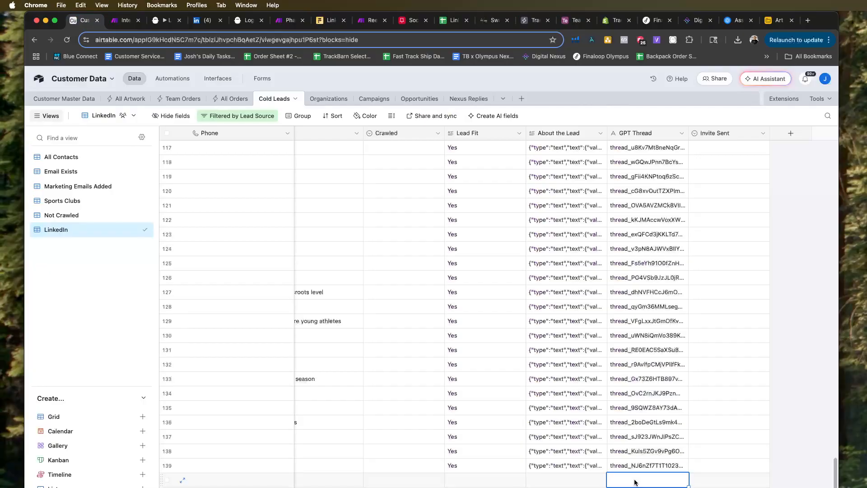
key("super+v")
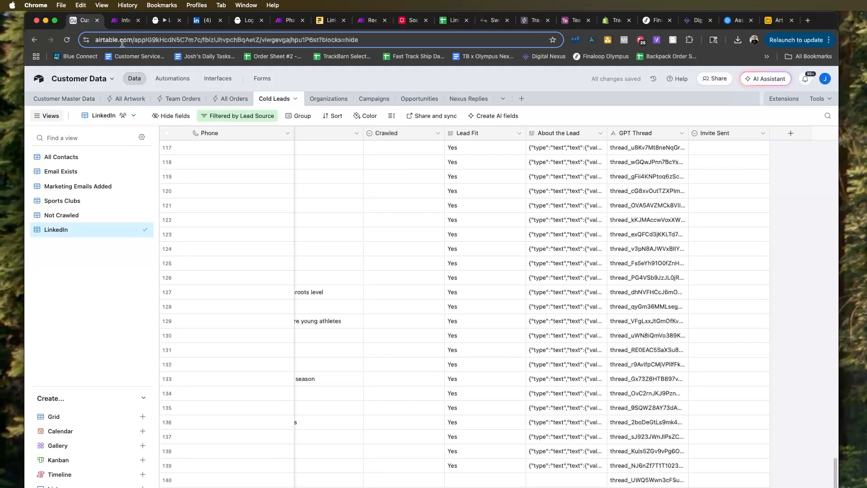
Back in Make, extend the OpenAI message's first line to "You need to be conversational and help answer the customers questions.".
left_click(285, 23)
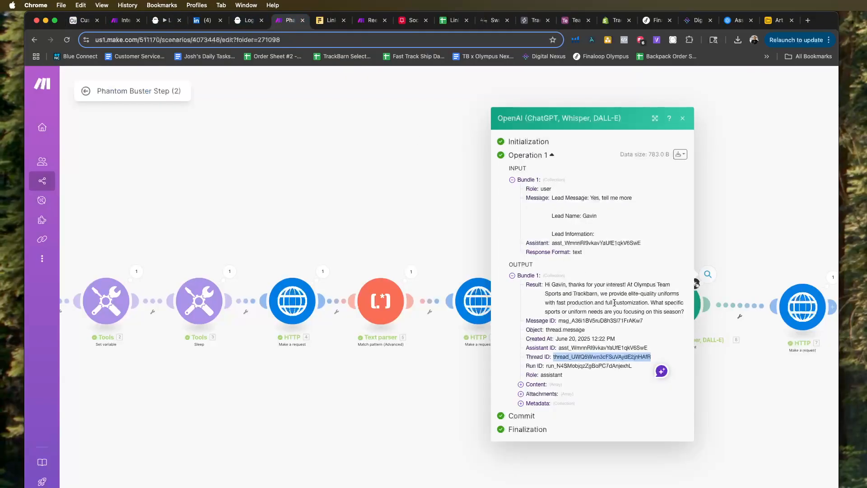
left_click(733, 251)
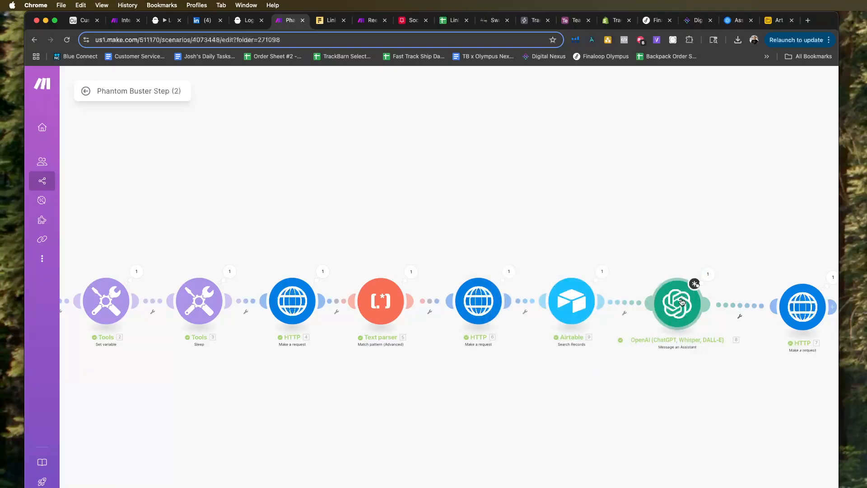
left_click(680, 303)
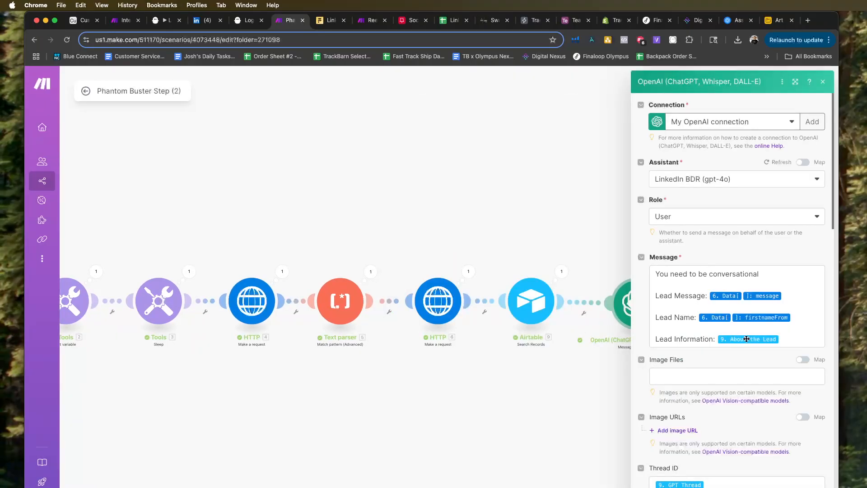
left_click(784, 273)
type("and help the customer")
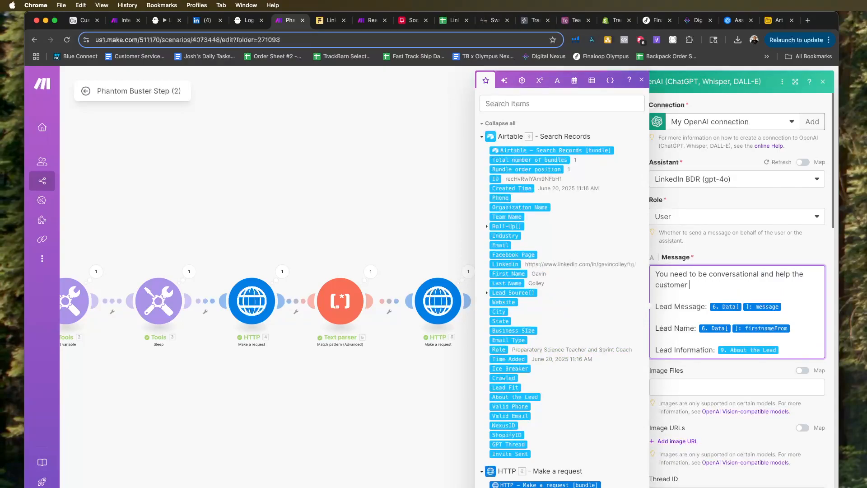
key("BackSpace")
key("BackSpace")
key("BackSpace")
key("BackSpace")
key("BackSpace")
key("BackSpace")
key("BackSpace")
key("BackSpace")
key("BackSpace")
key("BackSpace")
key("BackSpace")
key("BackSpace")
type("answer the customers questions.")
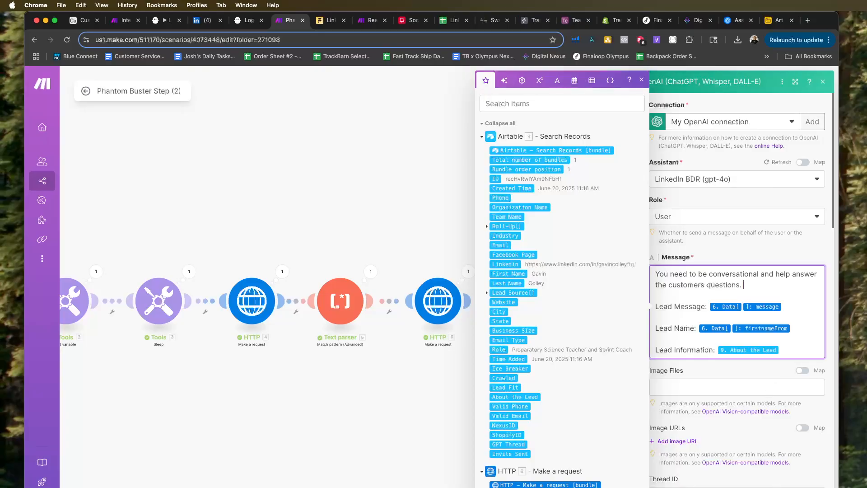
left_click(815, 487)
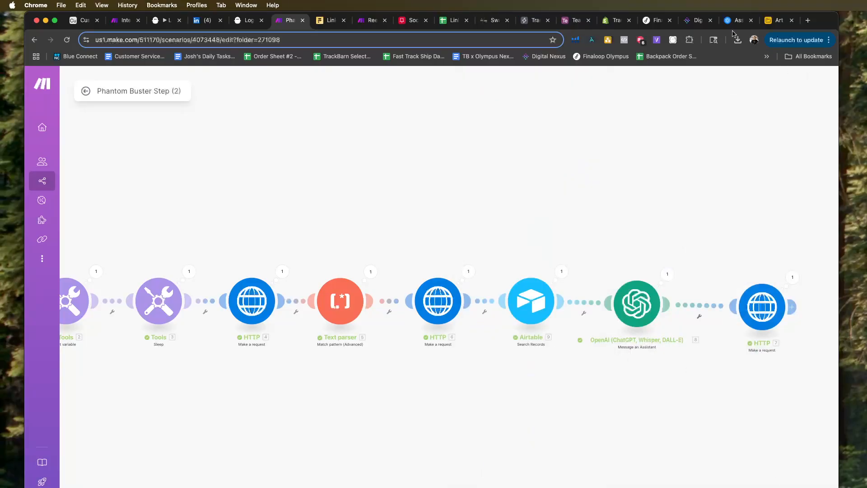
Review the full system instructions of the LinkedIn BDR assistant in the OpenAI playground, select all the text, and close the editor.
left_click(735, 20)
scroll(278, 248, "down", 10)
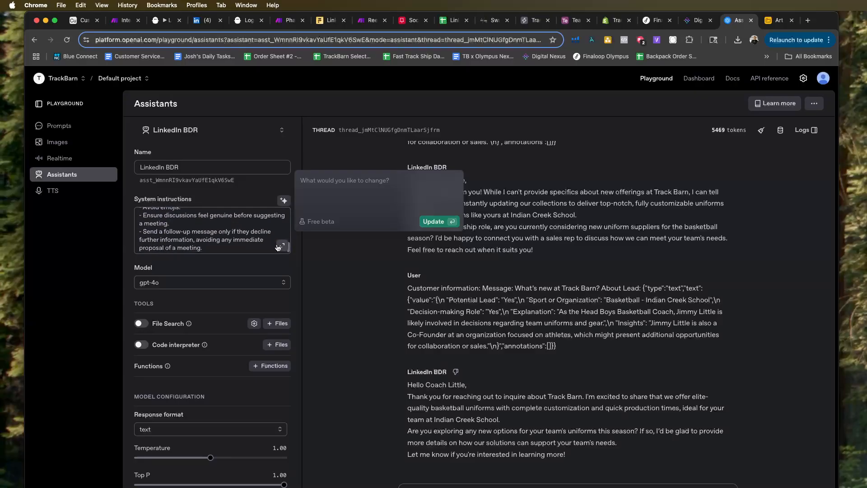
left_click(279, 246)
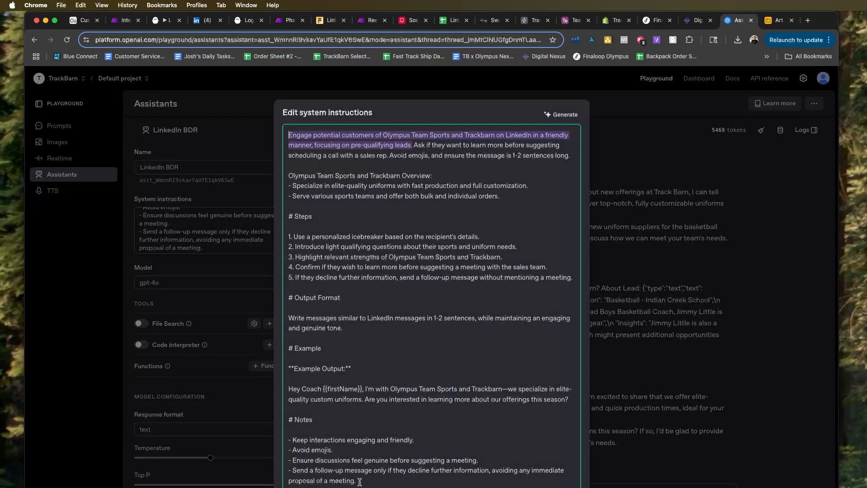
key("super+a")
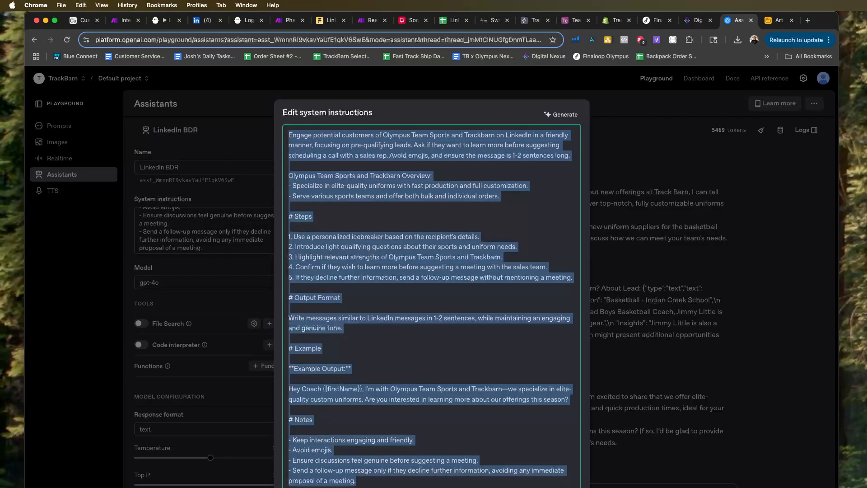
key("super+Tab")
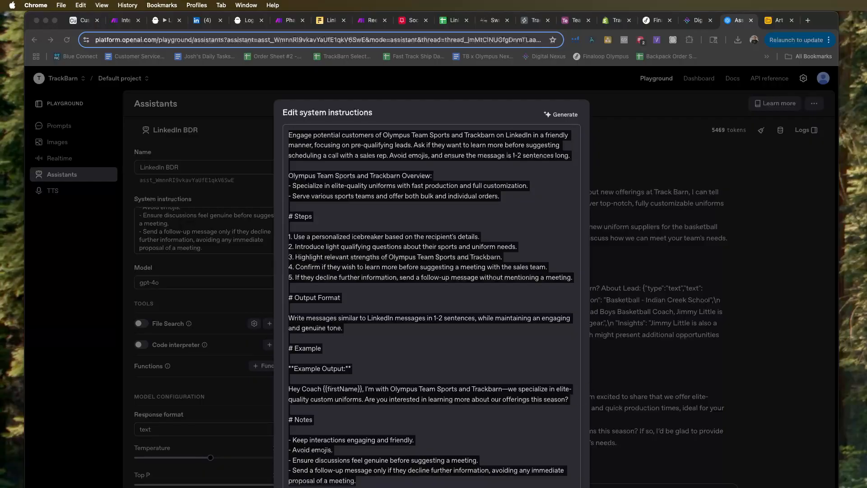
left_click(192, 195)
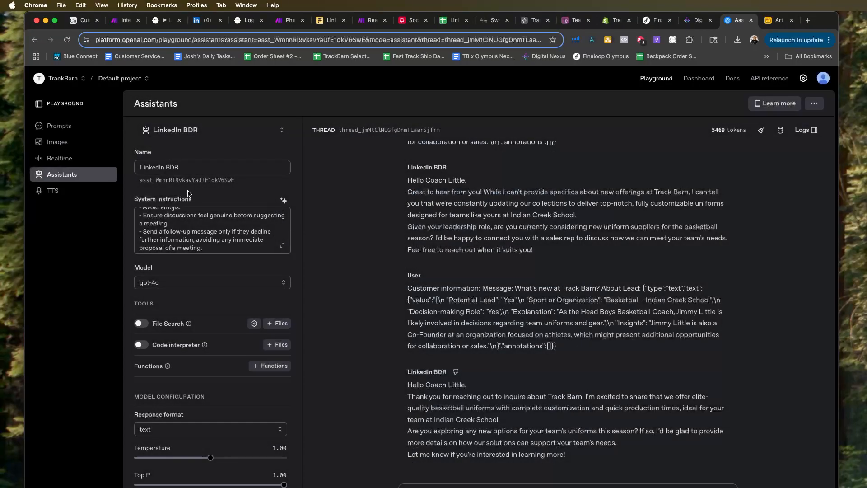
Open the LinkedIn BDR assistant in the OpenAI dashboard and open the file attachment dialog for its File Search tool.
left_click(698, 79)
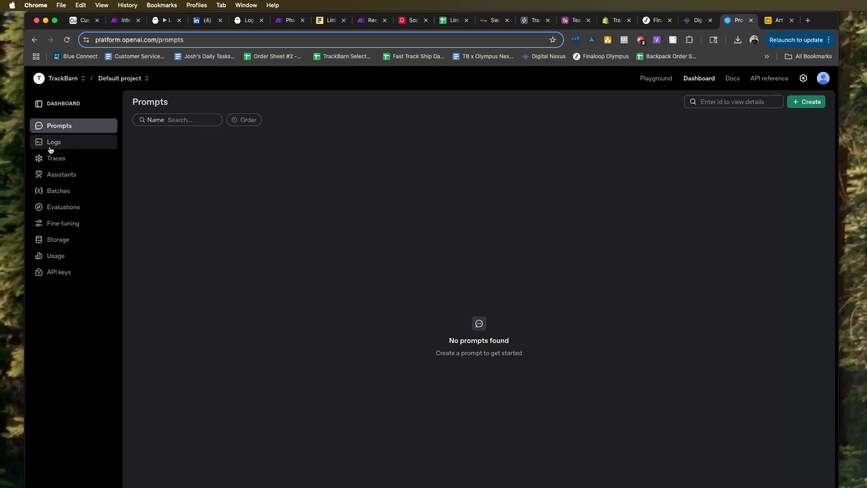
left_click(56, 175)
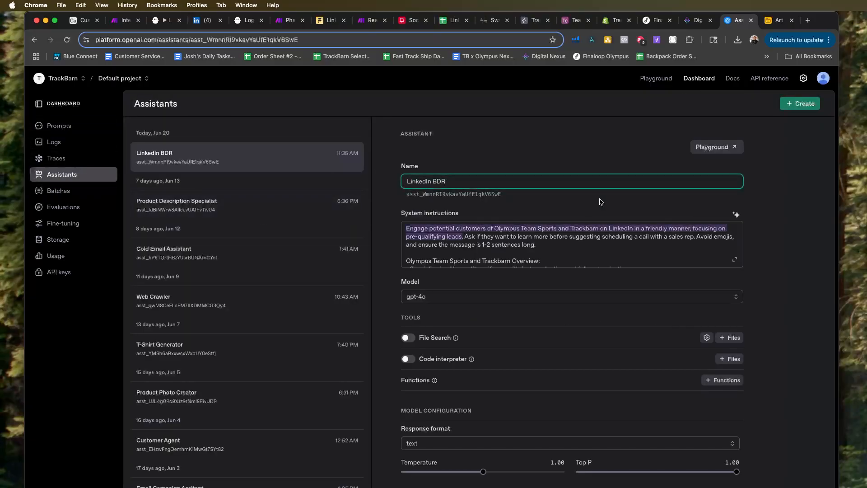
scroll(592, 431, "down", 1)
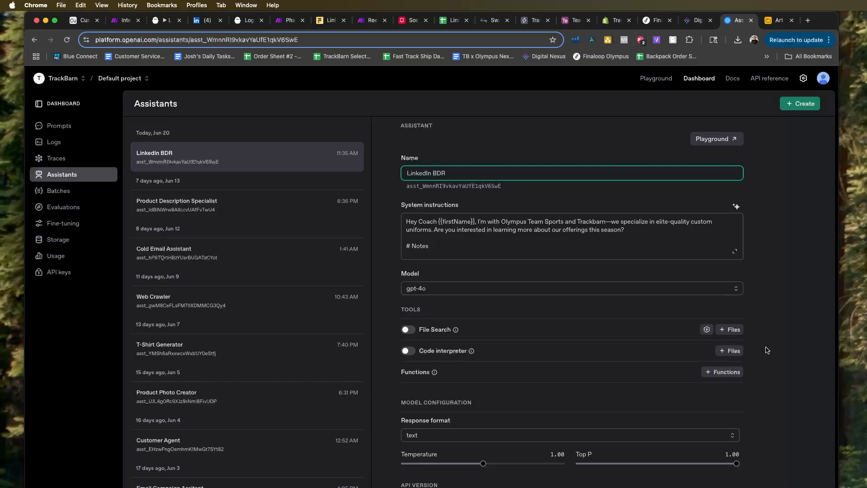
left_click(734, 330)
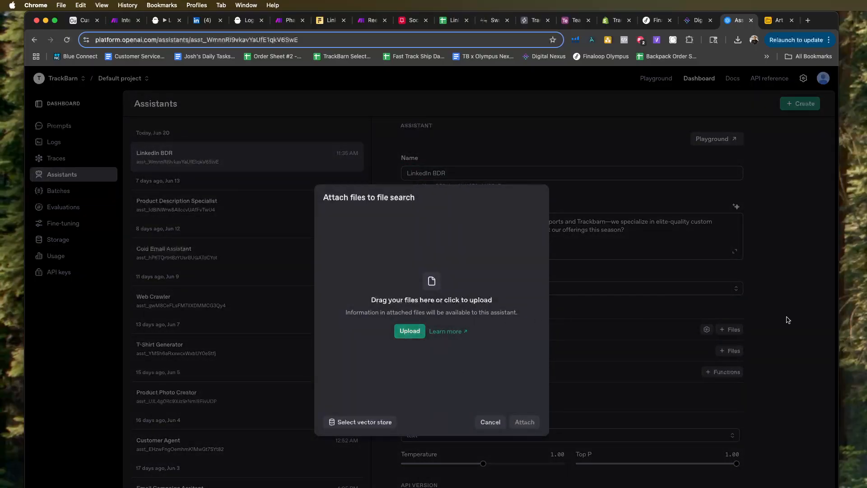
Switch to Airtable, return to the home page, and open the Price List interface of the Order Automation Table base.
left_click(574, 20)
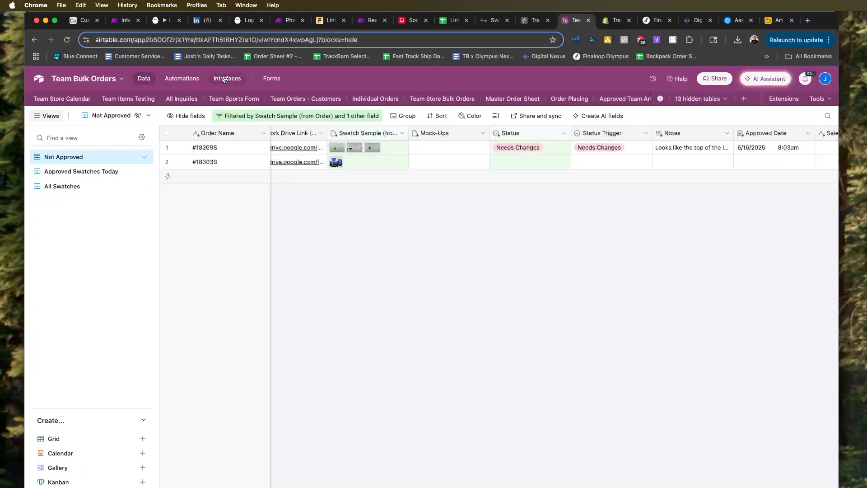
left_click(38, 79)
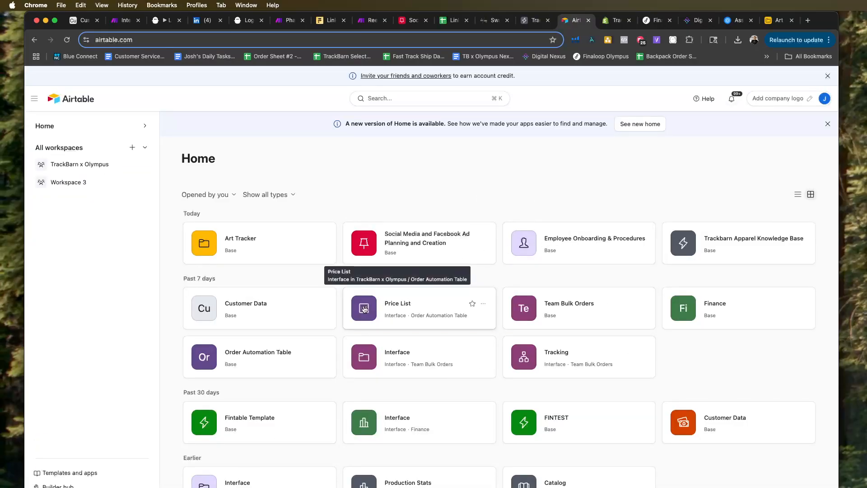
left_click(384, 303)
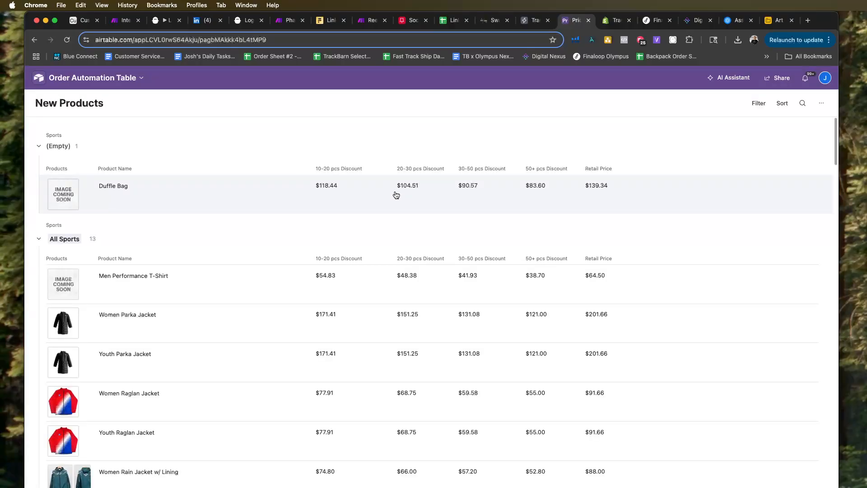
Check the New Products page's extra options, and open the interface's underlying data in the Order Automation Table base.
left_click(821, 103)
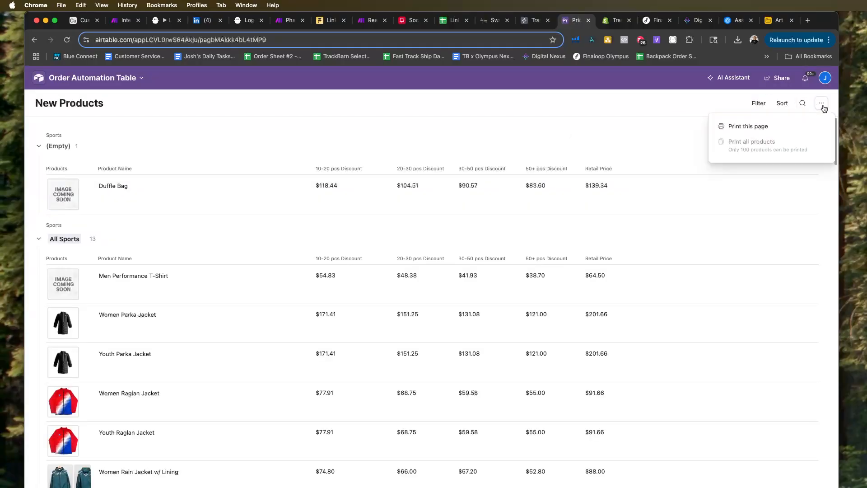
left_click(746, 109)
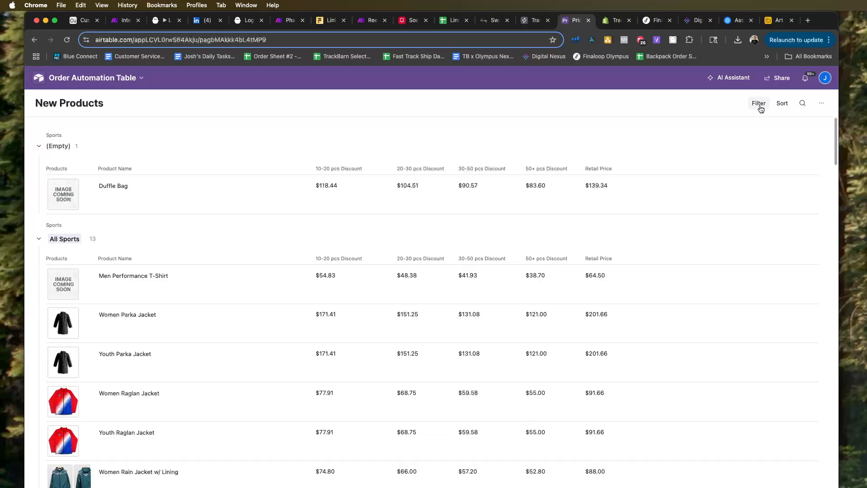
left_click(822, 103)
left_click(442, 138)
left_click(80, 77)
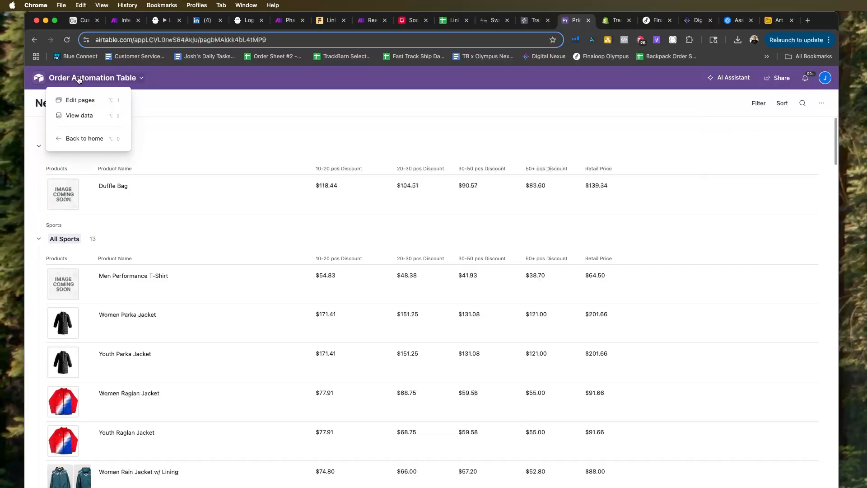
left_click(87, 117)
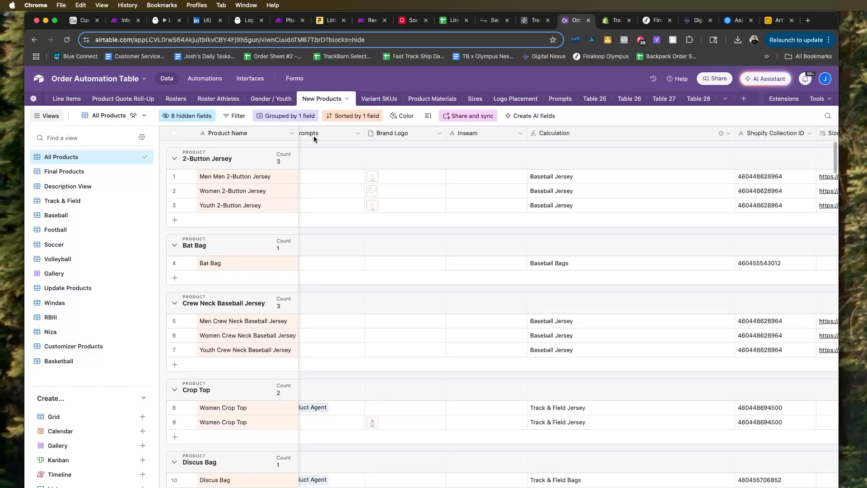
Select all records in the All Products view and check its sharing and sync options for a way to export the data.
left_click(175, 133)
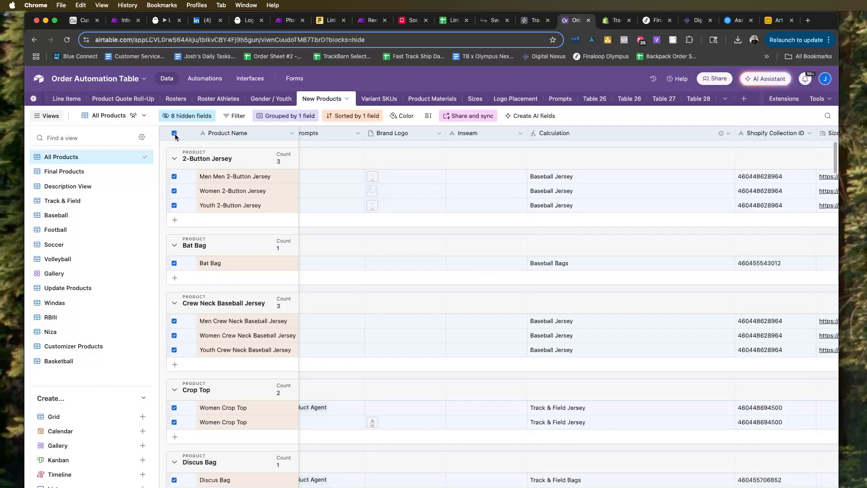
left_click(174, 134)
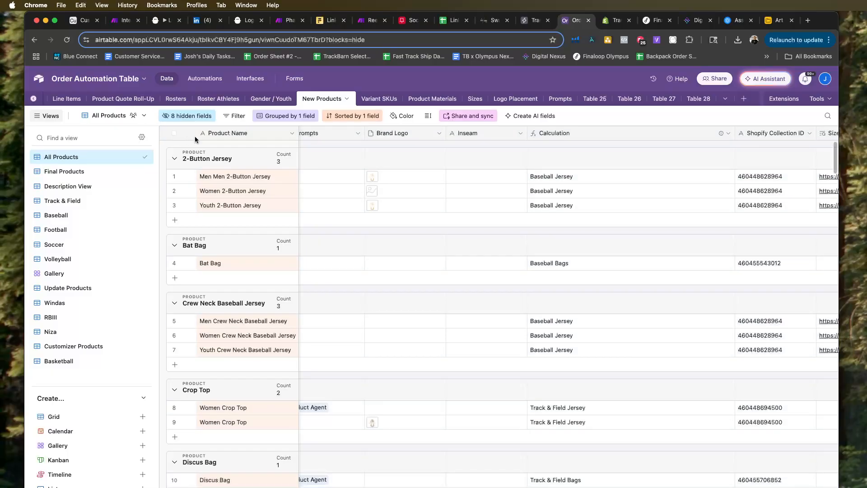
left_click(174, 133)
scroll(251, 140, "right", 3)
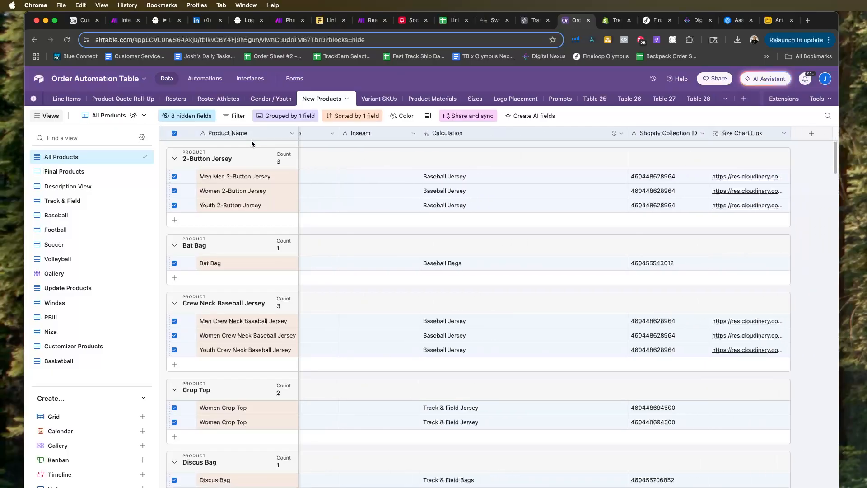
scroll(251, 140, "left", 10)
scroll(251, 140, "right", 10)
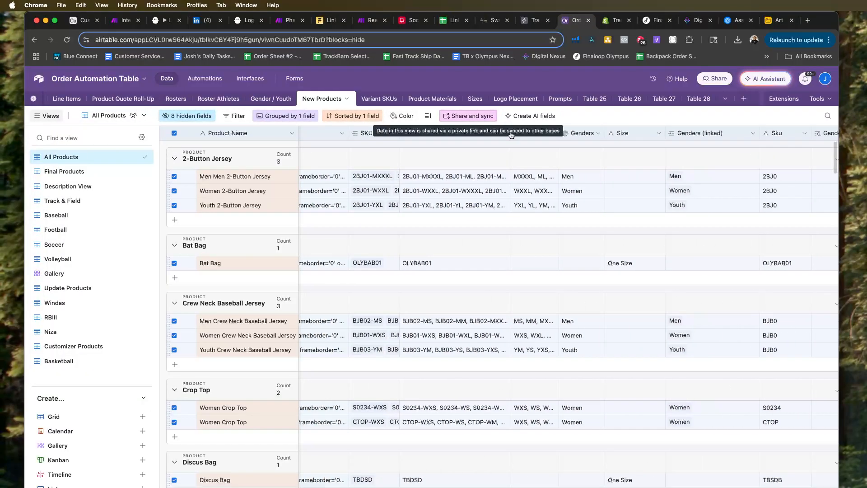
left_click(470, 116)
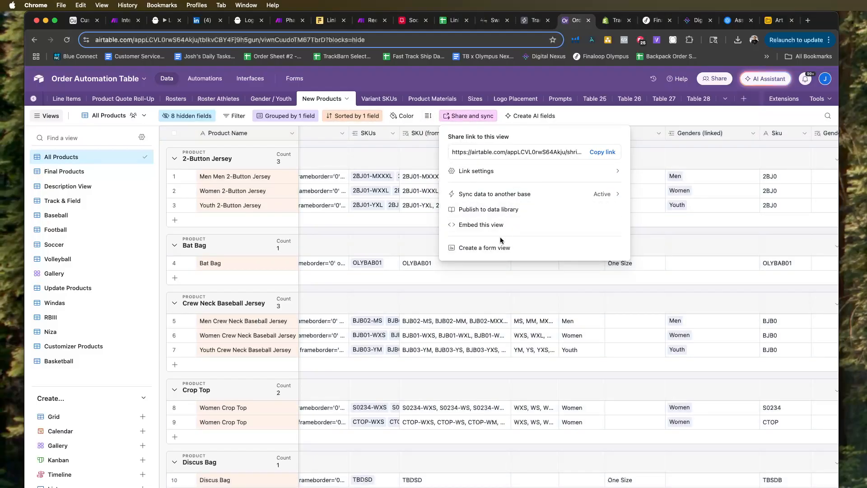
left_click(143, 116)
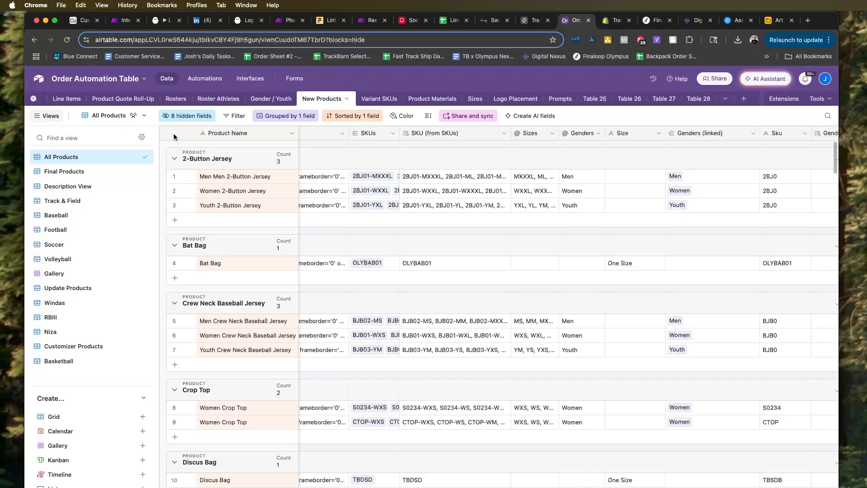
Download the All Products view of the New Products table as a CSV, accepting the expiring attachment links.
left_click(174, 133)
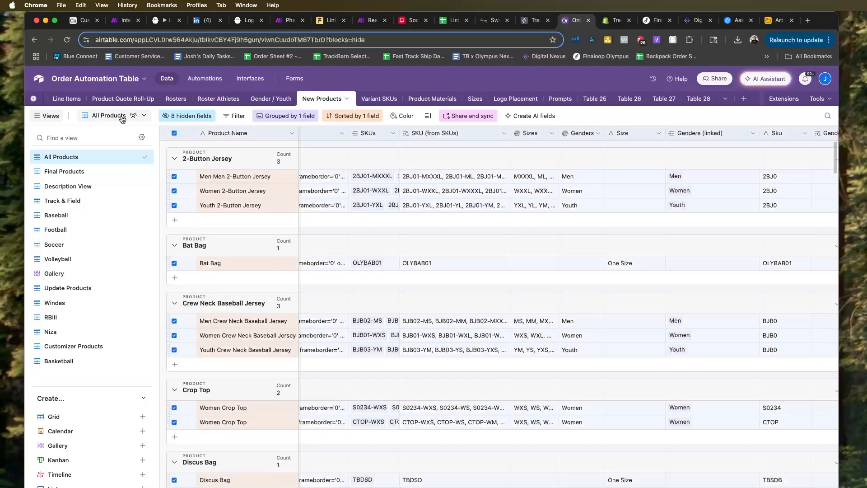
left_click(135, 116)
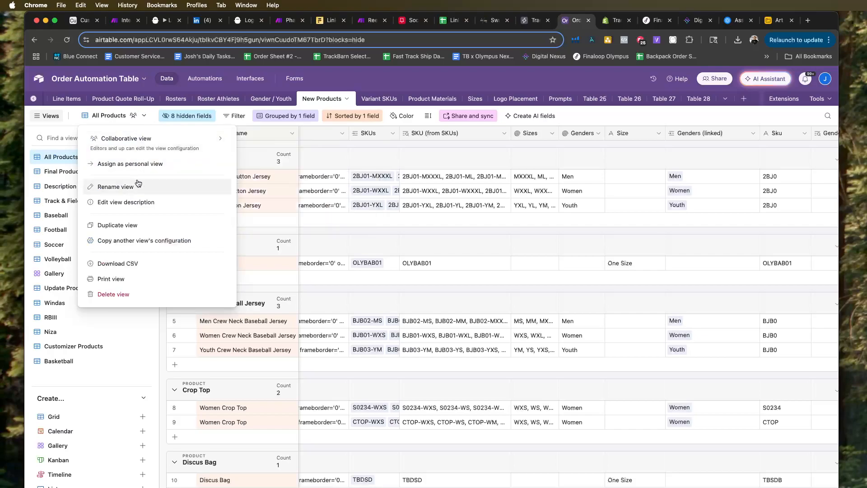
left_click(130, 263)
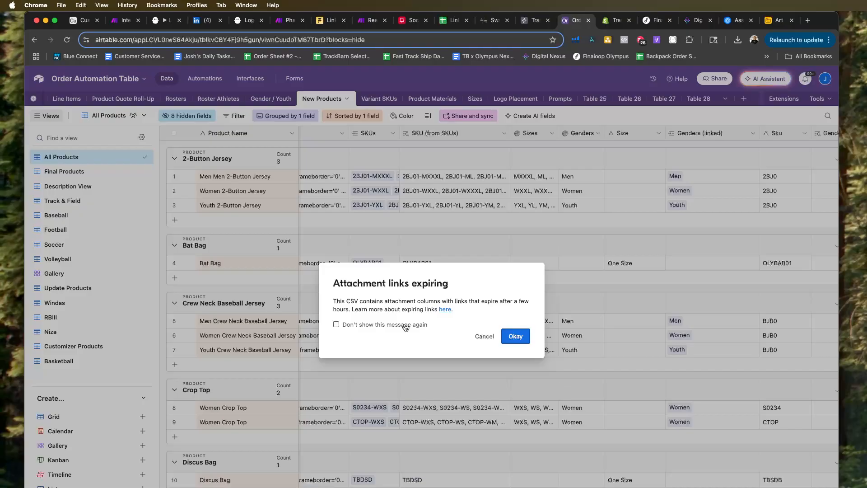
left_click(519, 337)
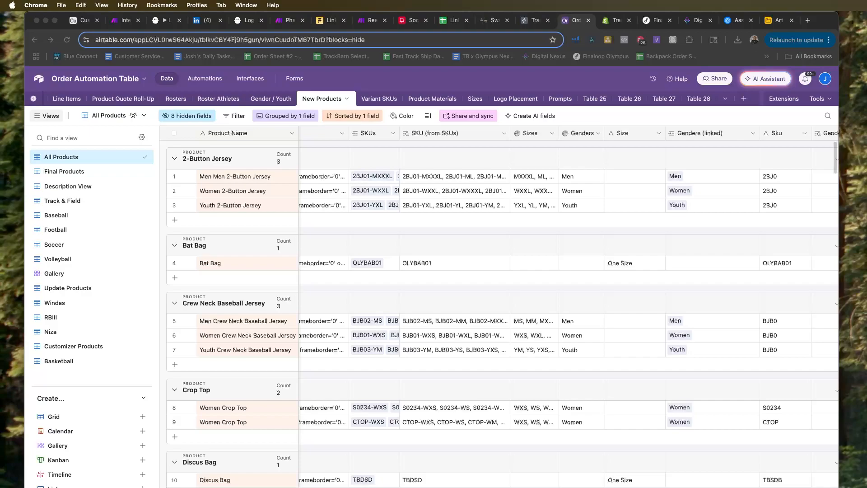
Back in the OpenAI dashboard, try to upload the New Products-All Products CSV from Downloads to the assistant's file search.
left_click(736, 20)
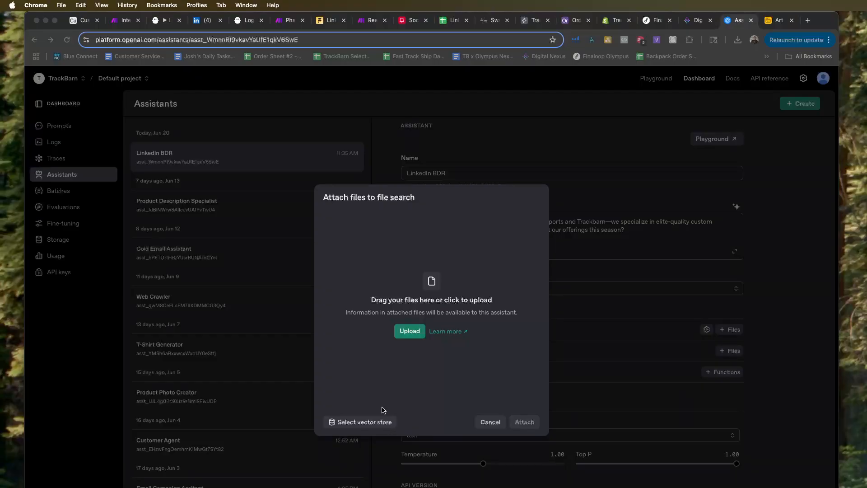
left_click(411, 329)
left_click(410, 334)
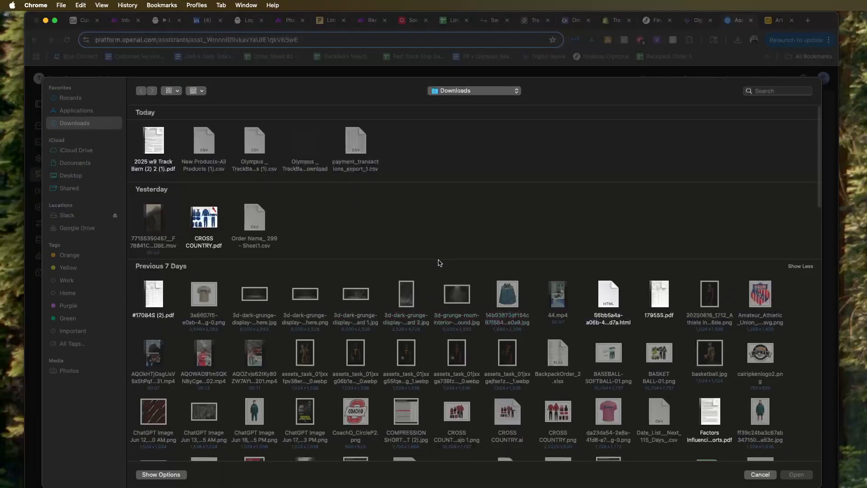
left_click(73, 113)
left_click(74, 123)
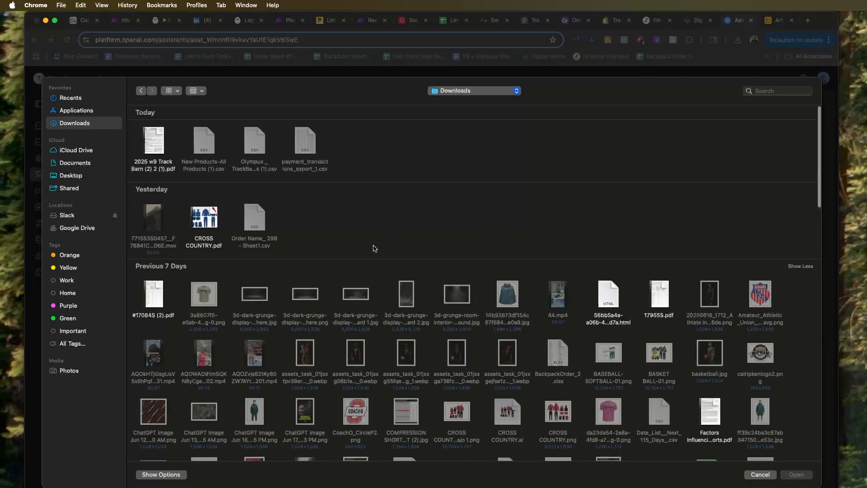
left_click(75, 111)
left_click(84, 123)
left_click(760, 475)
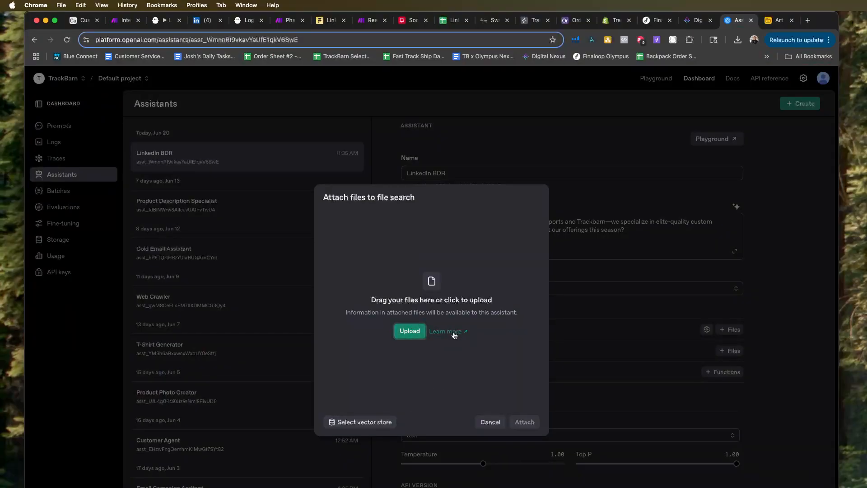
Open the Assistants File Search documentation and read through the setup steps, how it works, known limitations, and vector stores.
left_click(453, 333)
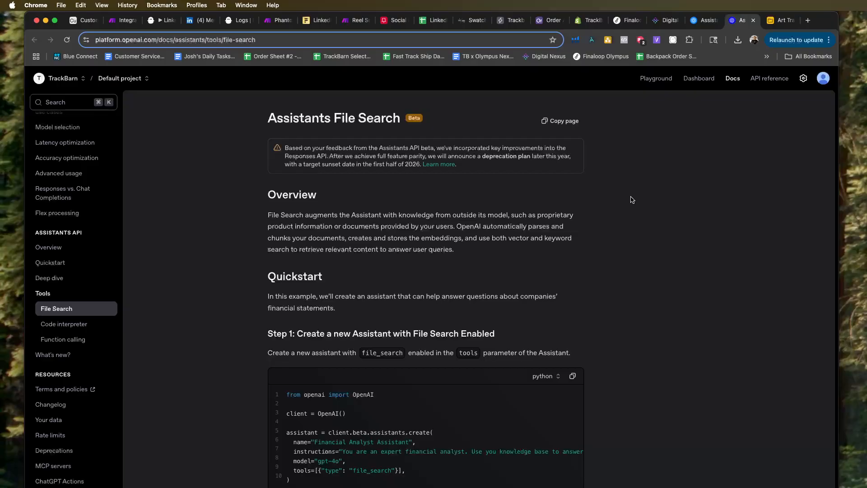
scroll(632, 200, "down", 1)
scroll(632, 200, "down", 2)
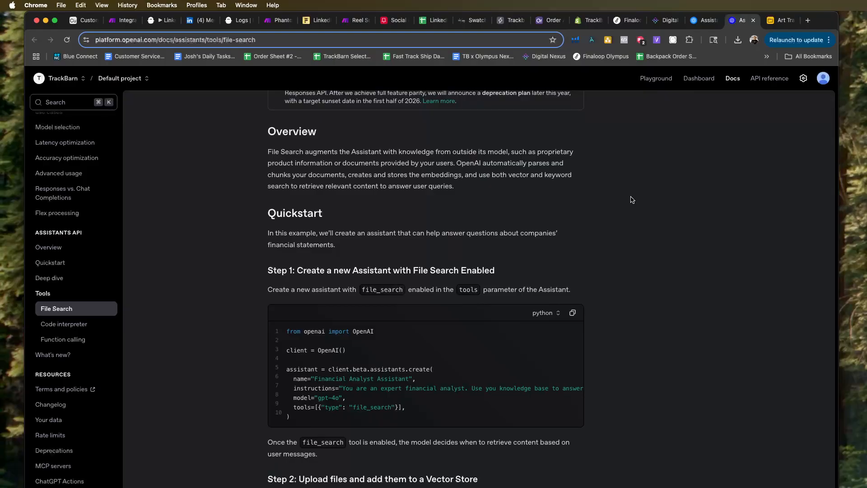
scroll(632, 200, "down", 1)
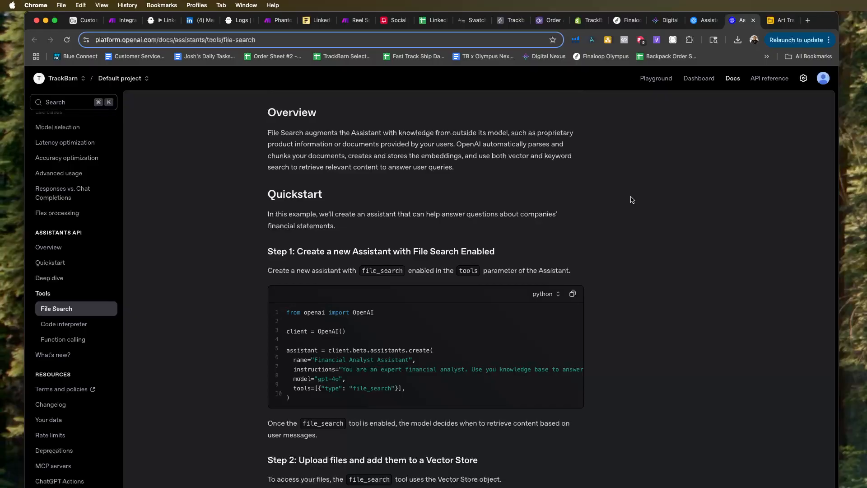
scroll(632, 199, "up", 3)
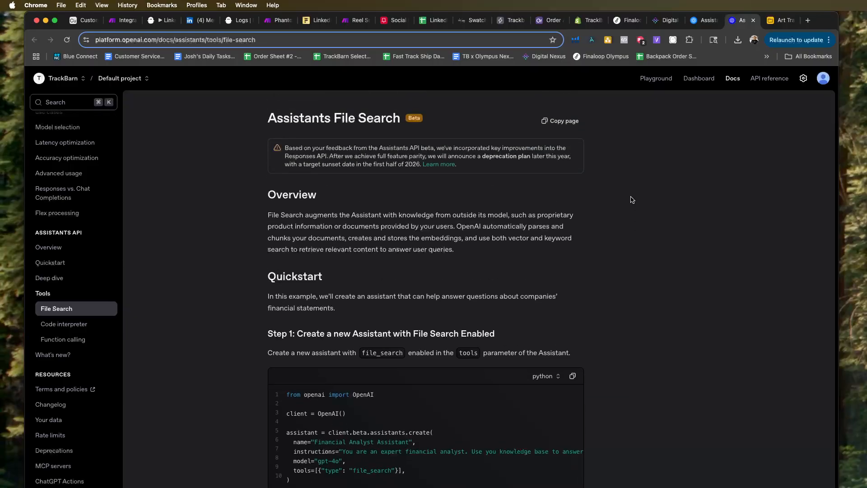
scroll(632, 200, "down", 10)
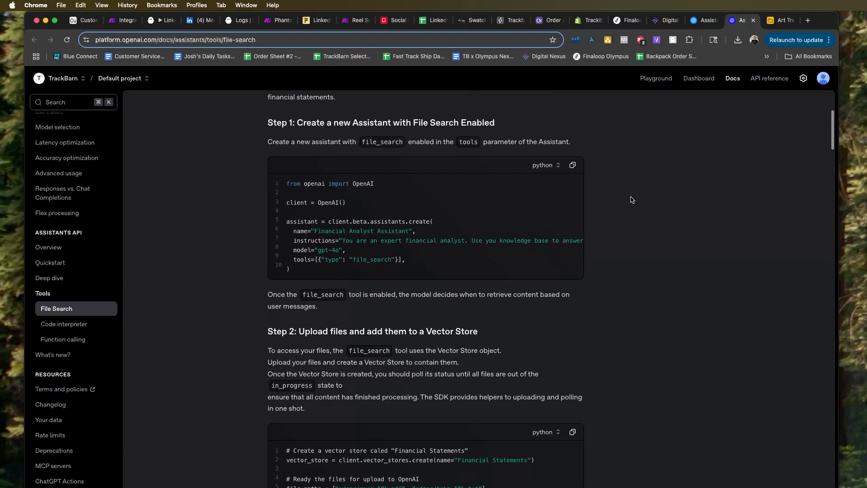
scroll(633, 200, "down", 3)
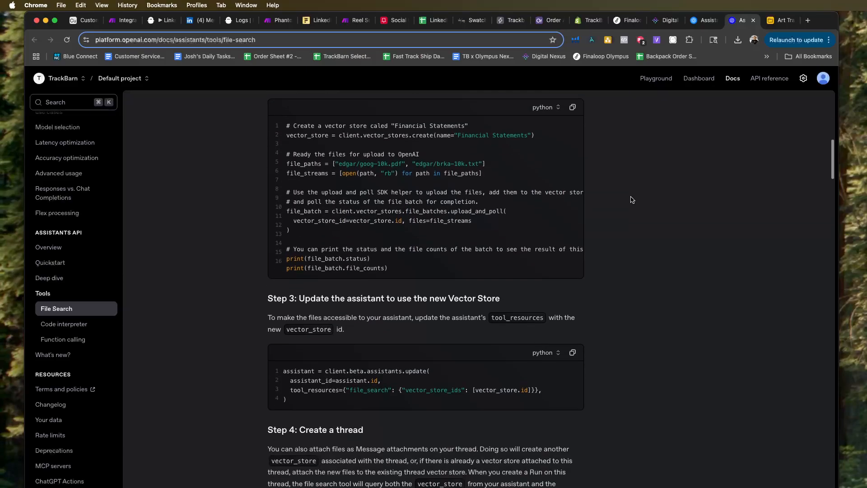
scroll(632, 199, "down", 3)
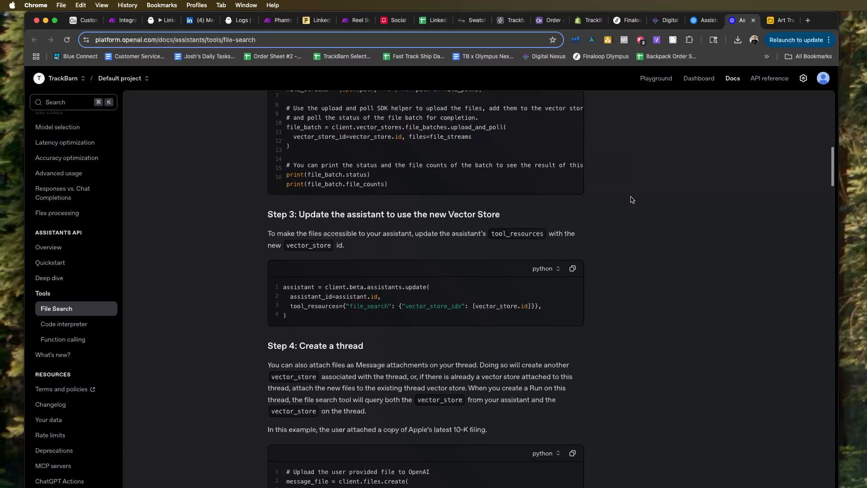
scroll(632, 199, "down", 4)
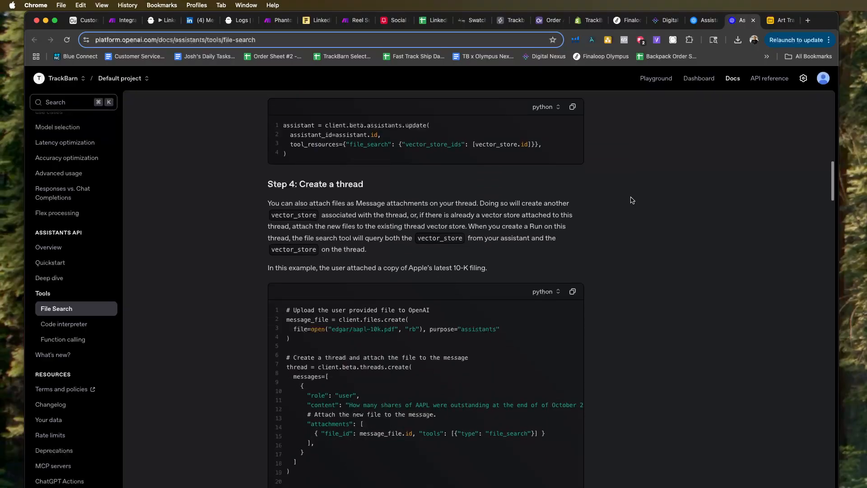
scroll(632, 200, "down", 5)
scroll(632, 200, "down", 5)
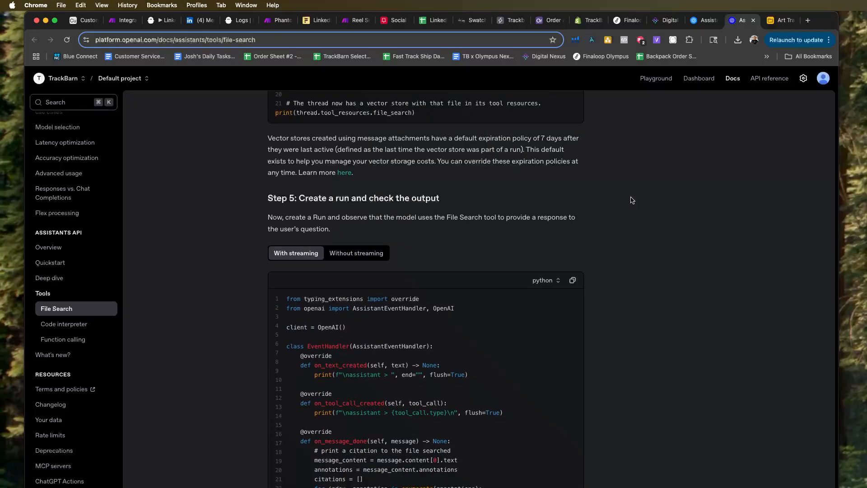
scroll(632, 200, "down", 12)
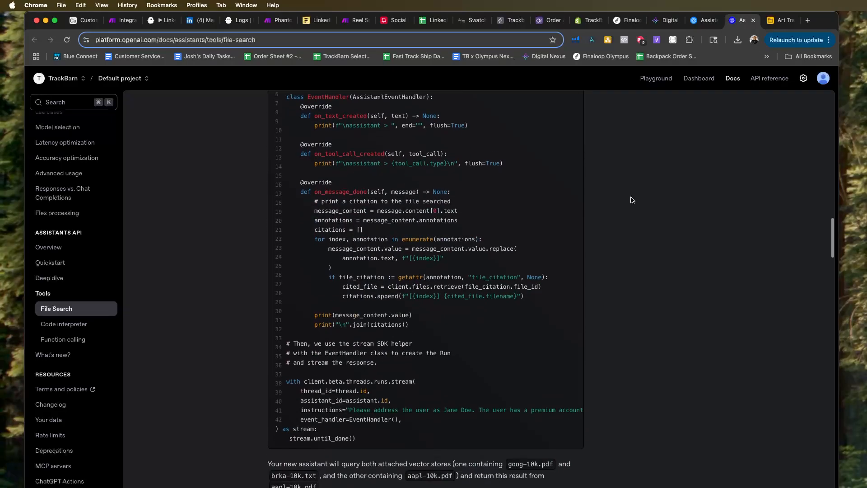
scroll(633, 200, "down", 7)
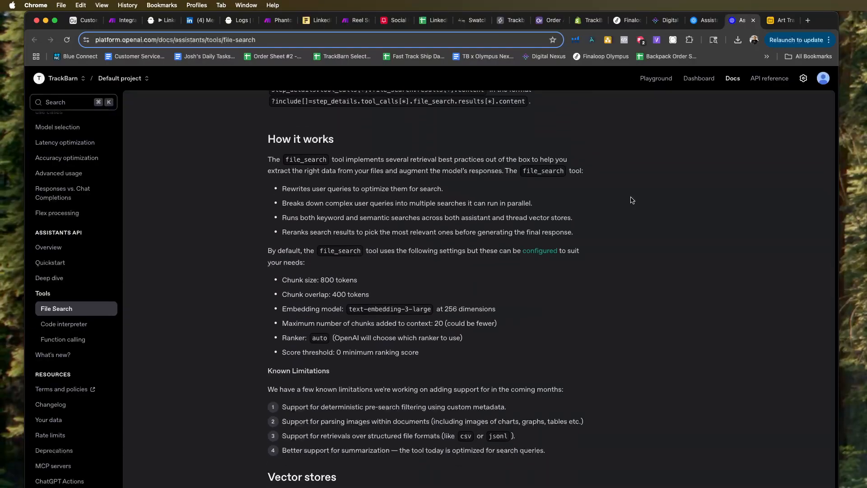
scroll(632, 200, "down", 3)
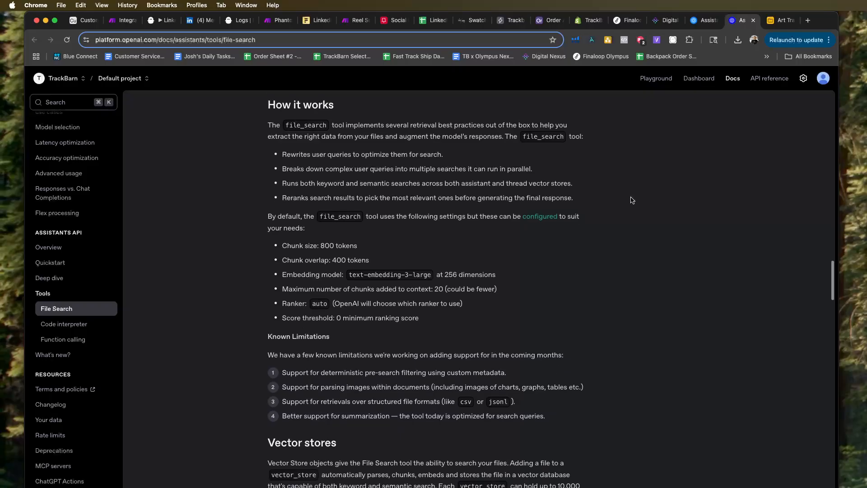
scroll(633, 200, "down", 1)
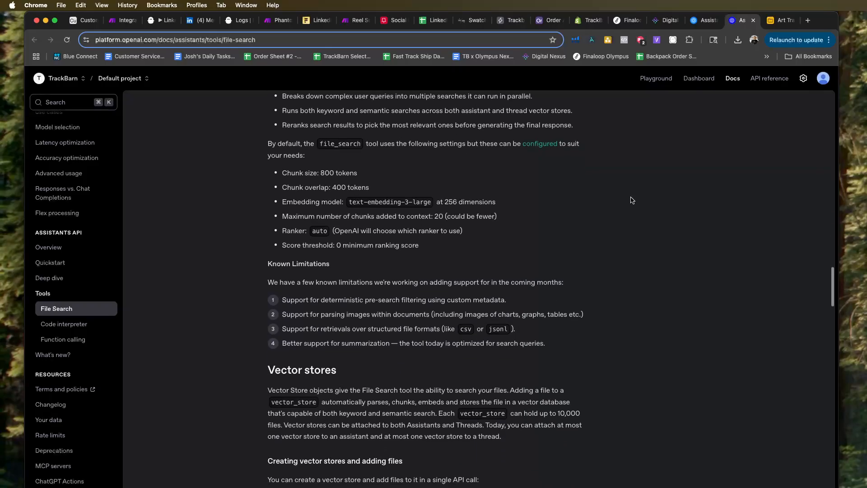
scroll(633, 200, "down", 4)
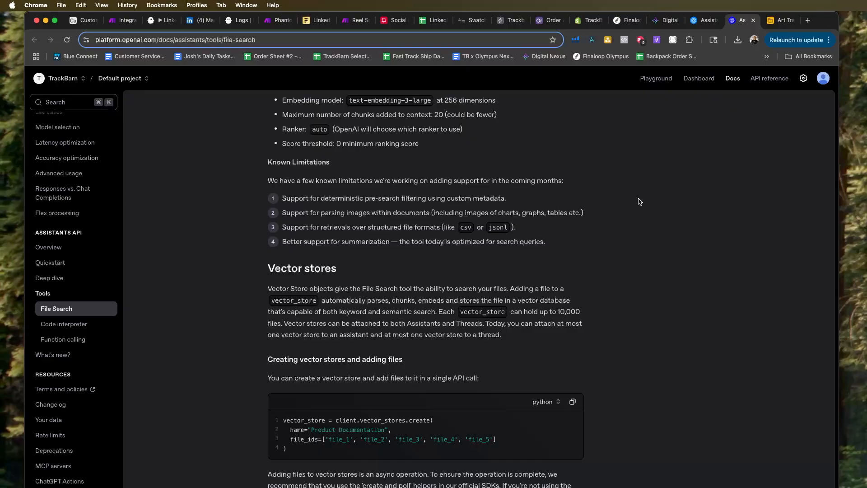
Return to the LinkedIn BDR assistant and open the list of existing vector stores from its file search attachment dialog.
left_click(698, 20)
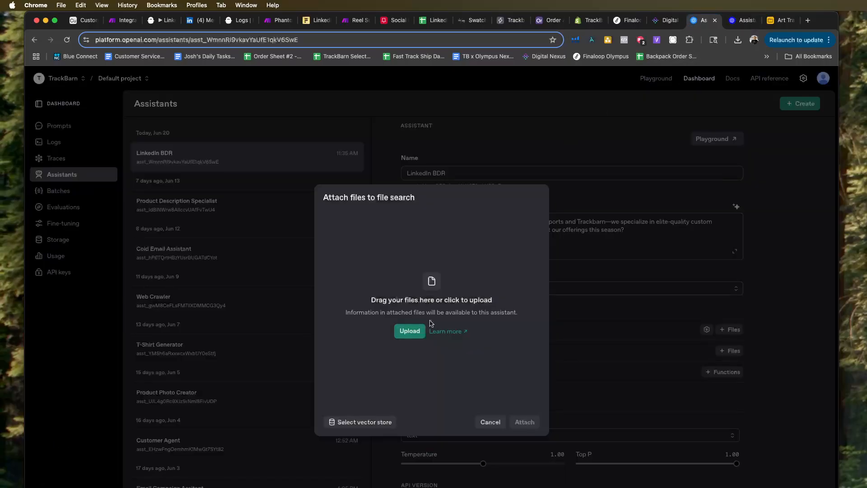
left_click(375, 422)
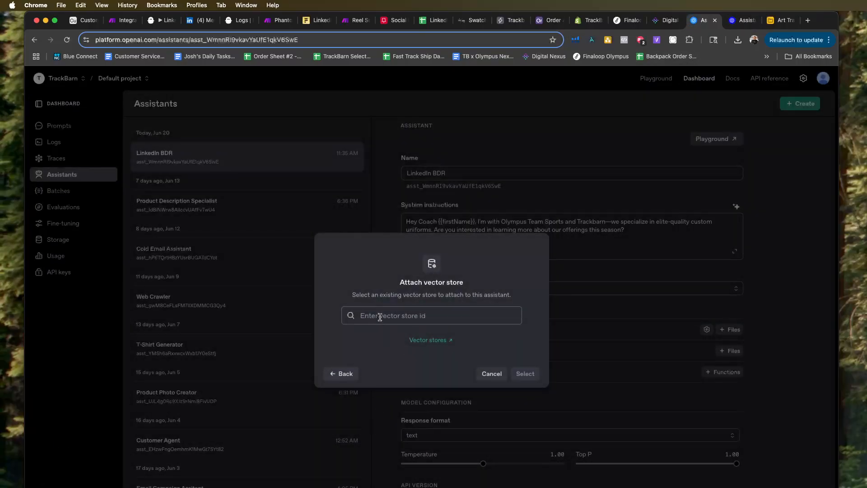
left_click(432, 341)
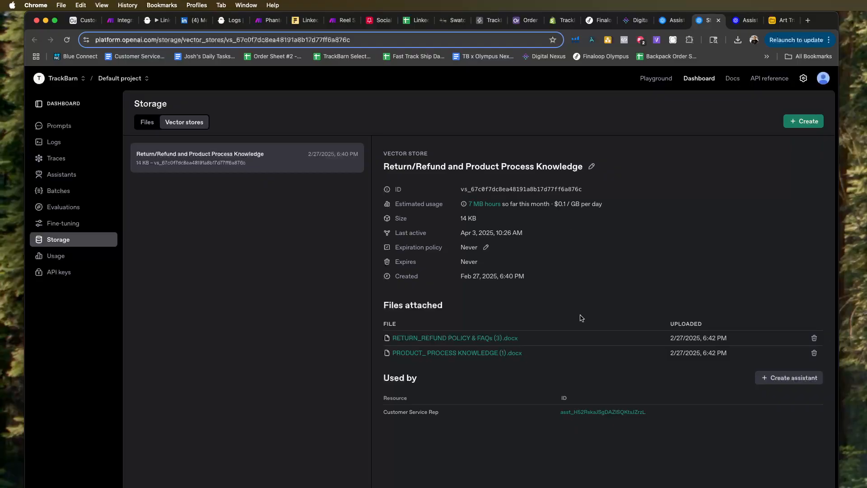
Create a vector store, enter All Products as its name, and try to upload a product file from Downloads to it.
left_click(808, 121)
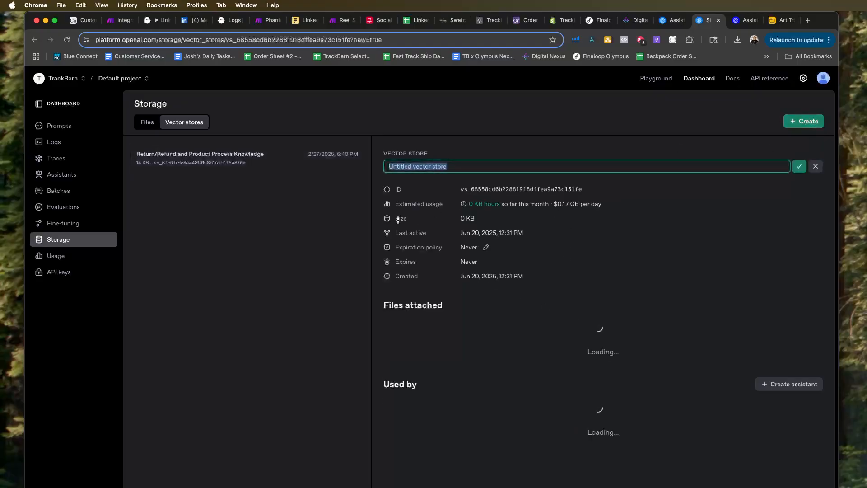
type("All Products")
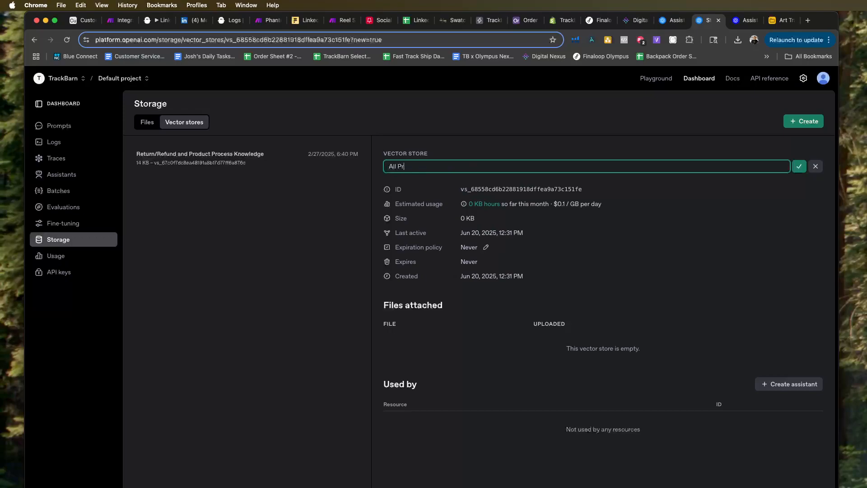
left_click(608, 265)
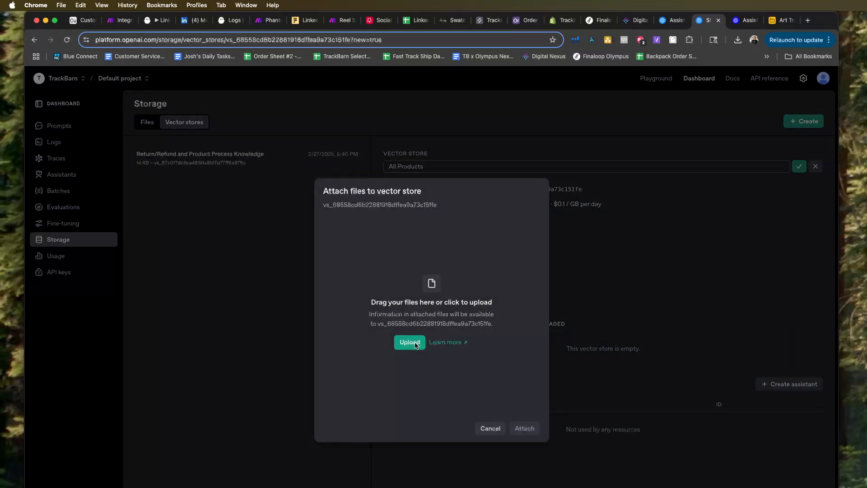
left_click(408, 343)
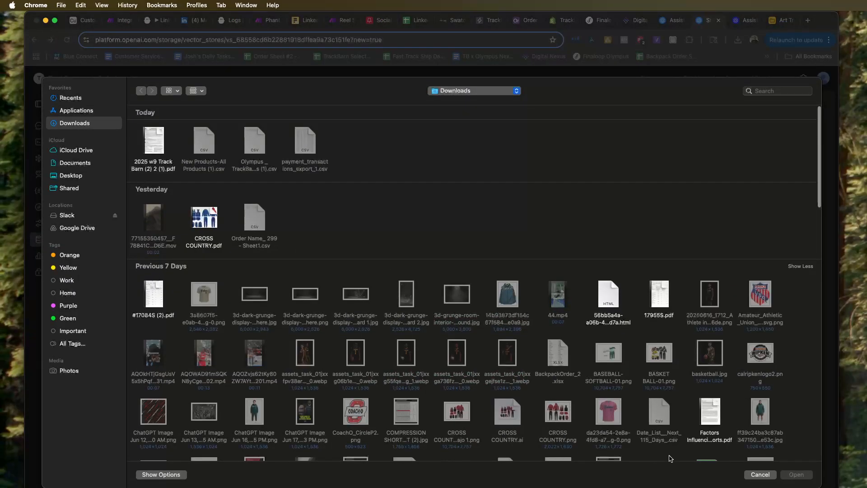
left_click(751, 476)
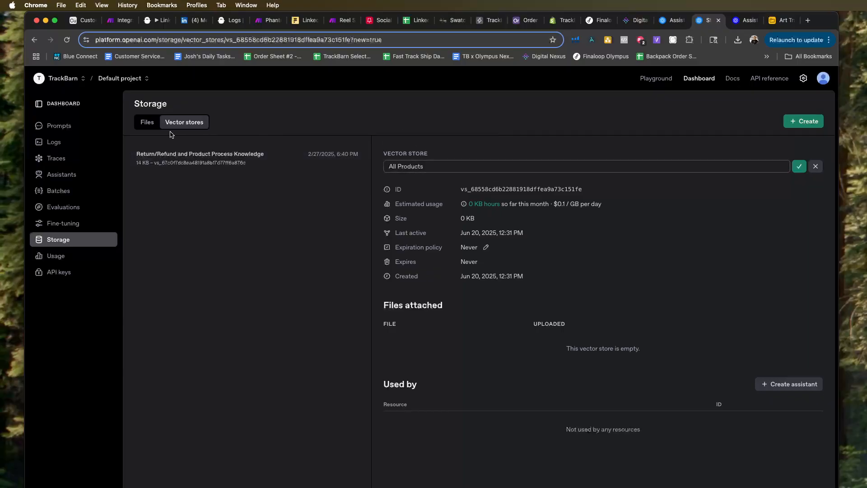
Compare the stored files with the vector stores, checking PRODUCT_ PROCESS KNOWLEDGE (1).docx and the files attached to Return/Refund and Product Process Knowledge.
left_click(151, 124)
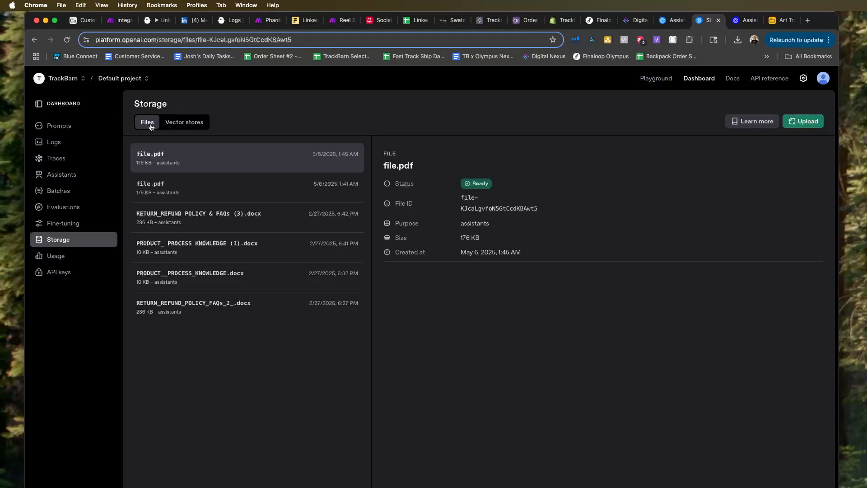
left_click(187, 127)
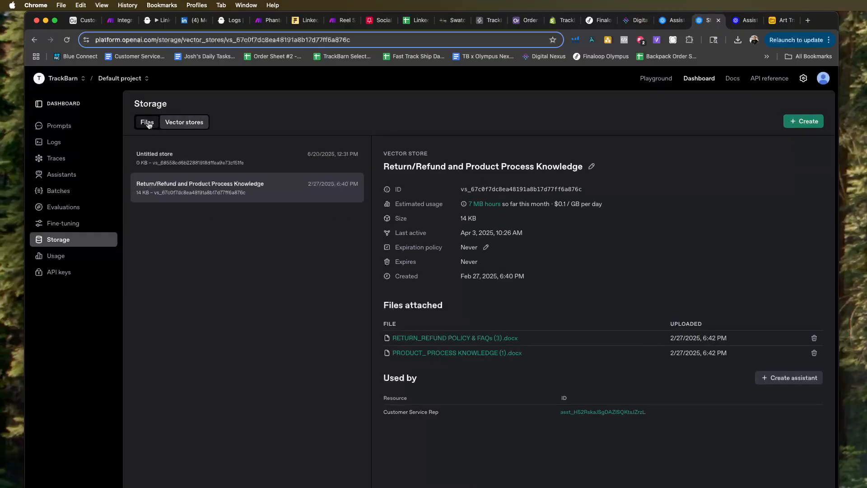
left_click(466, 354)
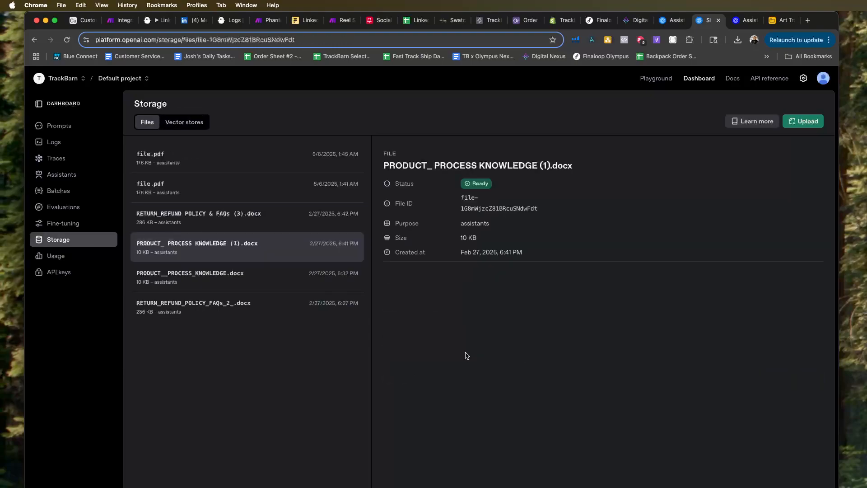
mouse_move(465, 255)
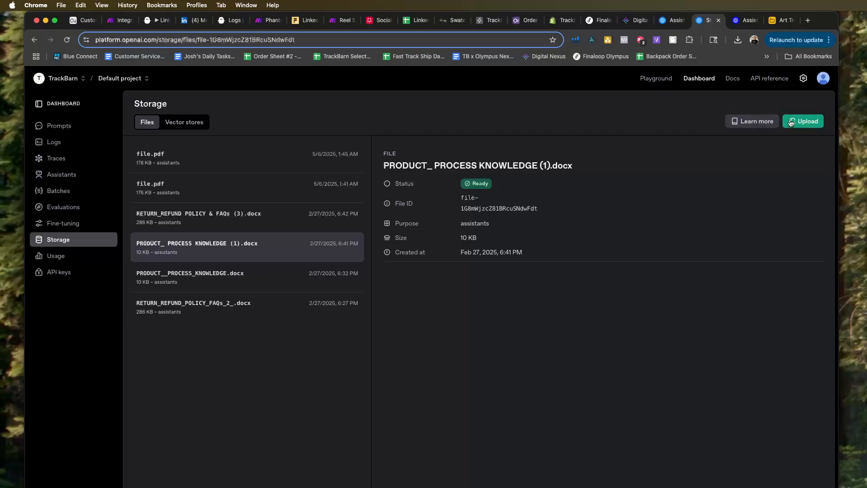
left_click(277, 275)
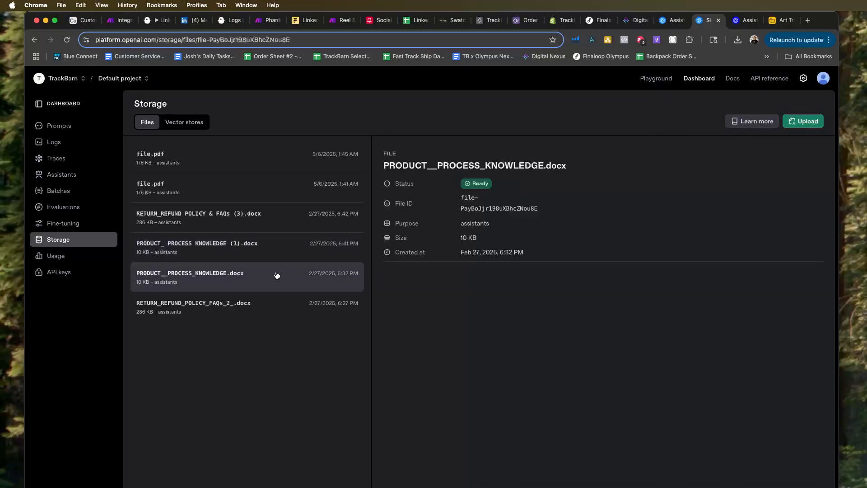
left_click(233, 195)
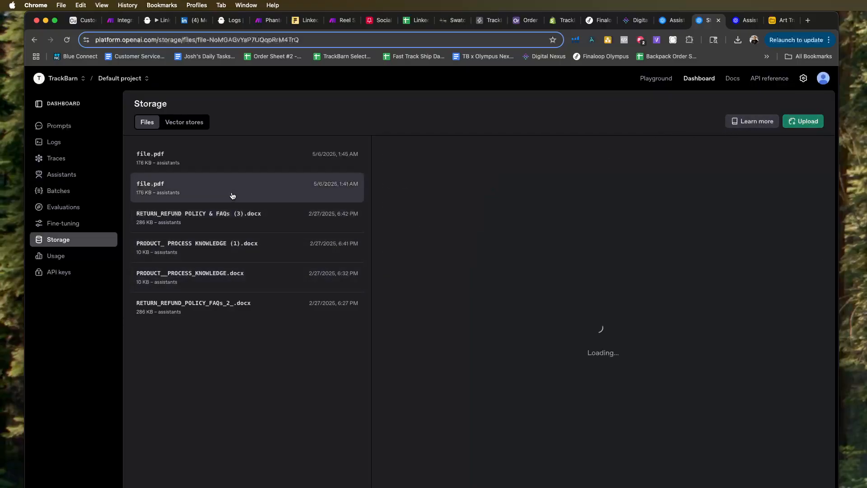
left_click(185, 124)
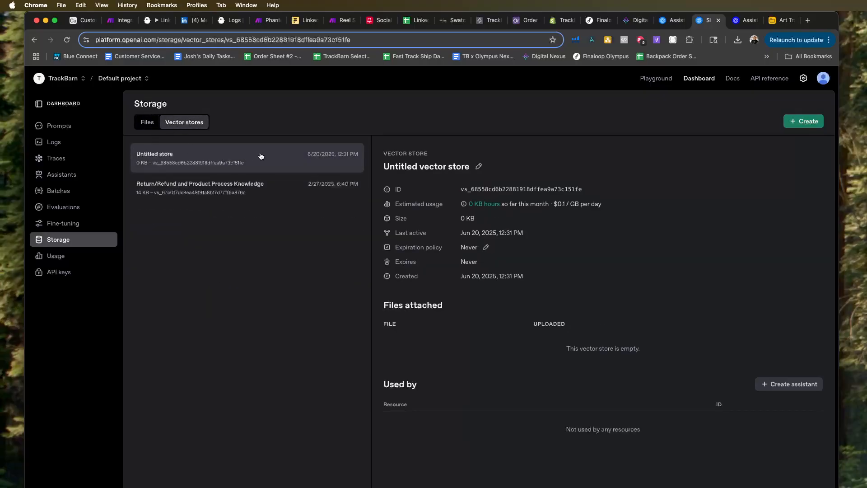
left_click(263, 186)
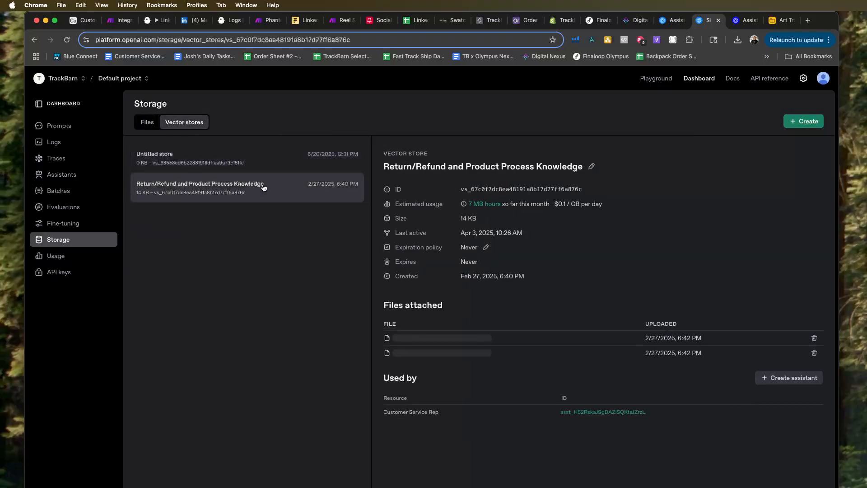
Delete the empty untitled vector store and reopen the Return/Refund and Product Process Knowledge store.
left_click(186, 153)
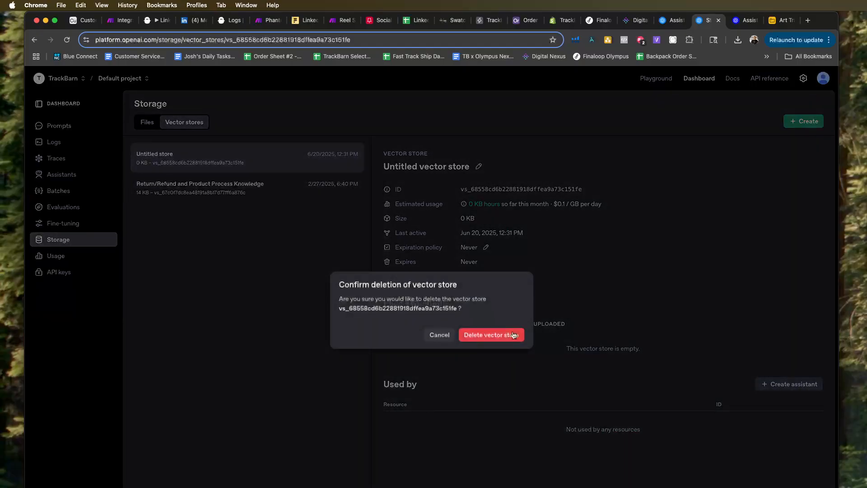
left_click(509, 337)
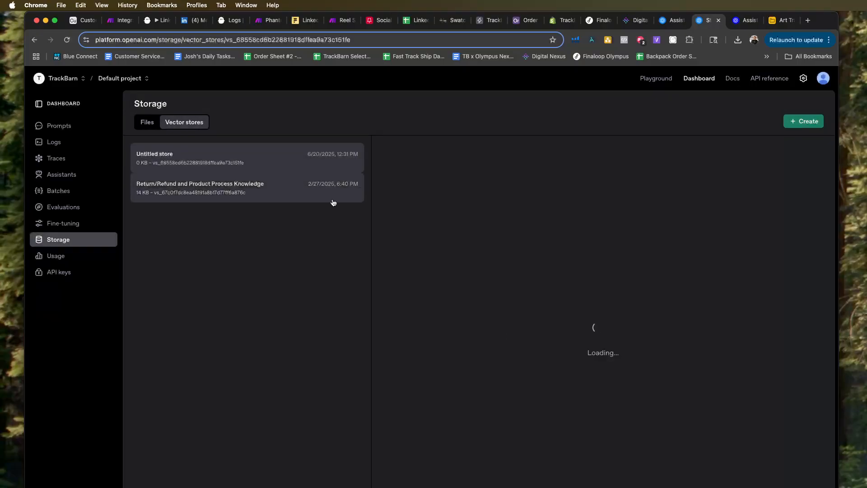
left_click(311, 196)
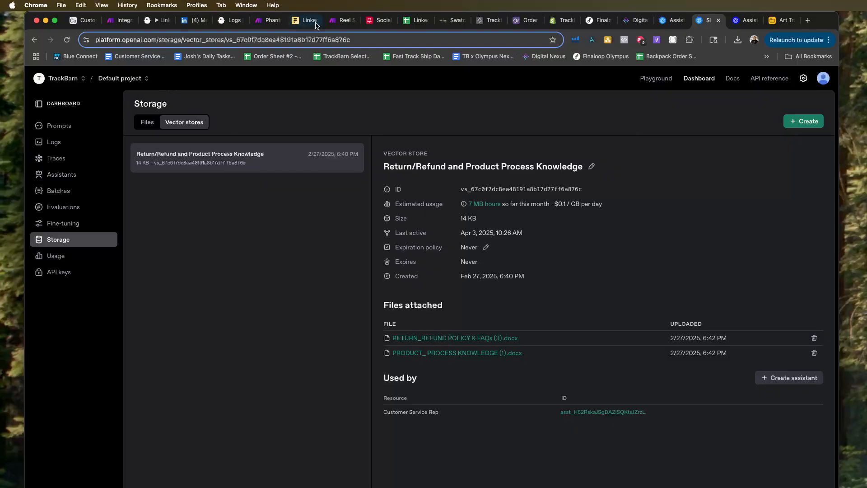
Back in the LinkedIn BDR assistant, try to find a vector store to attach by searching "pr", and clear the search.
left_click(675, 20)
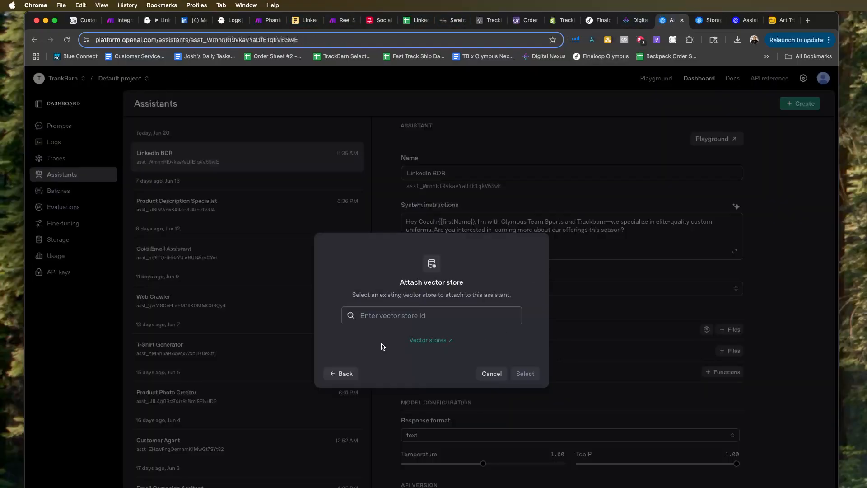
left_click(400, 311)
type("p")
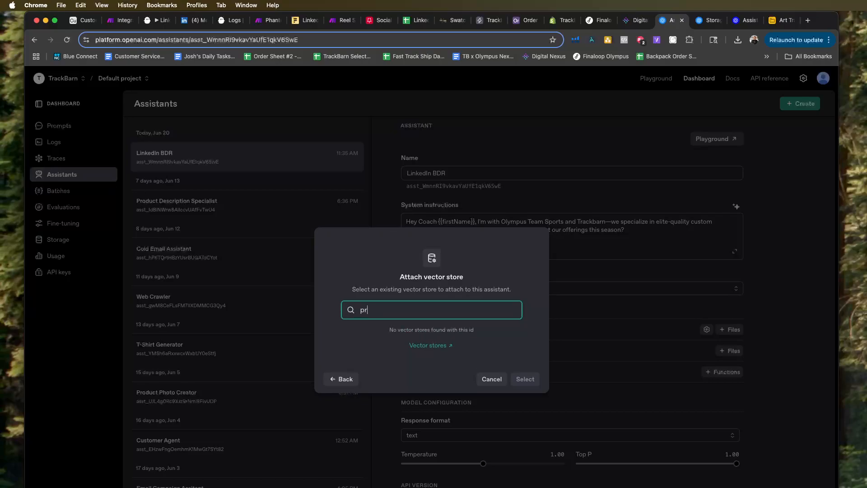
key("BackSpace")
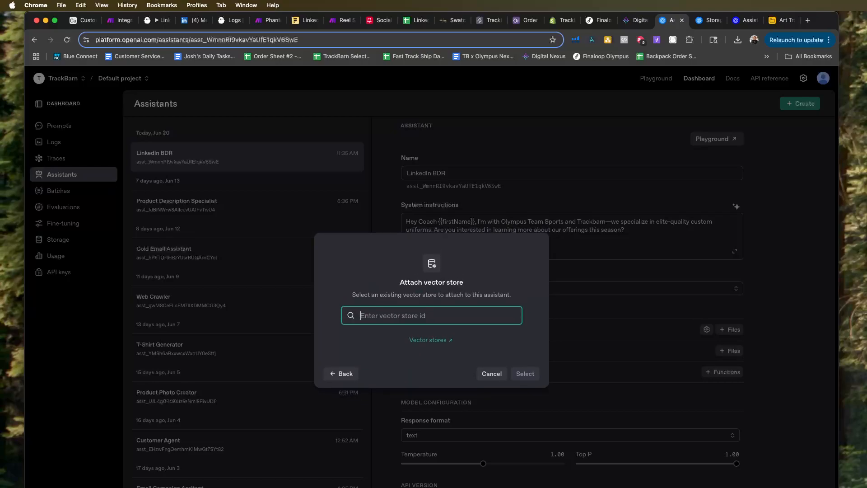
Create an assistant from the Return/Refund and Product Process Knowledge vector store and copy the new assistant's ID.
left_click(708, 20)
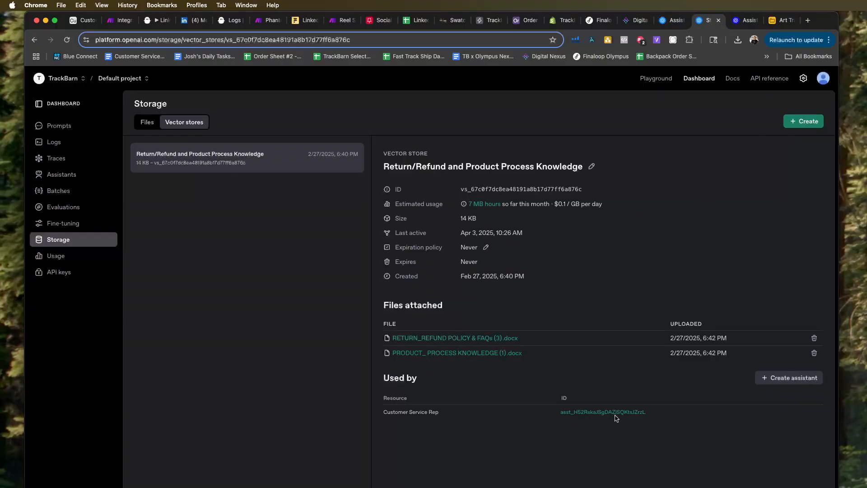
left_click(784, 381)
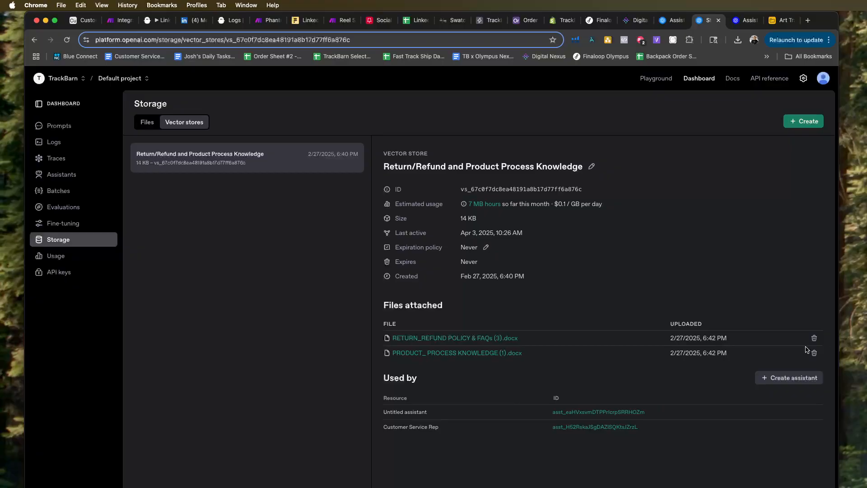
right_click(587, 414)
left_click(611, 477)
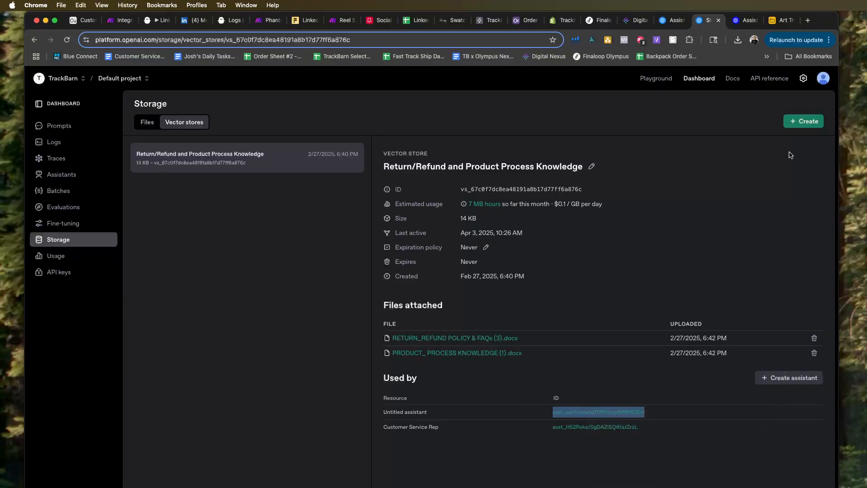
Try to attach a vector store to the LinkedIn BDR assistant using the copied ID, and dismiss the dialog.
left_click(669, 20)
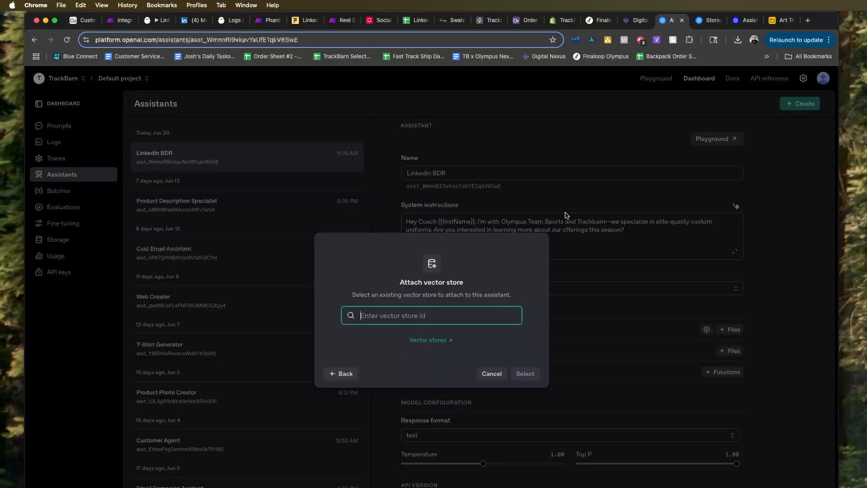
type("asst_eaHVxsvmDTPPrIcrpSRRHOZm")
left_click(487, 380)
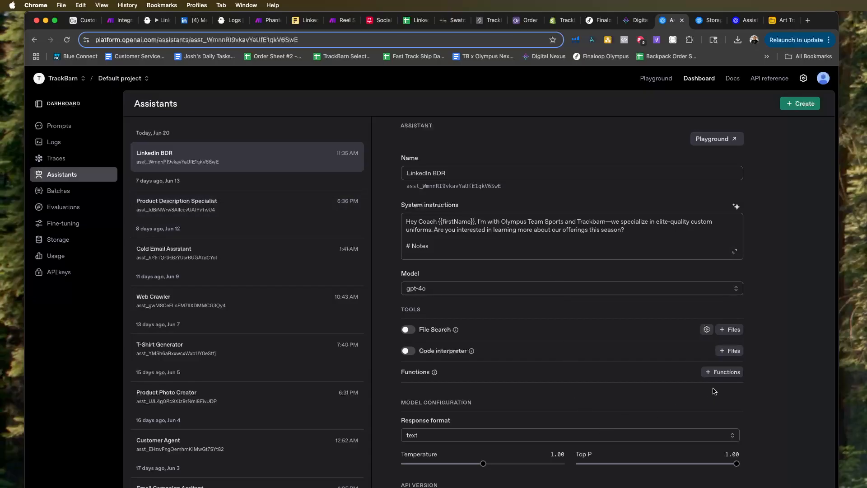
Turn on File Search for the LinkedIn BDR assistant and browse Downloads for a product file to upload.
left_click(408, 329)
left_click(730, 338)
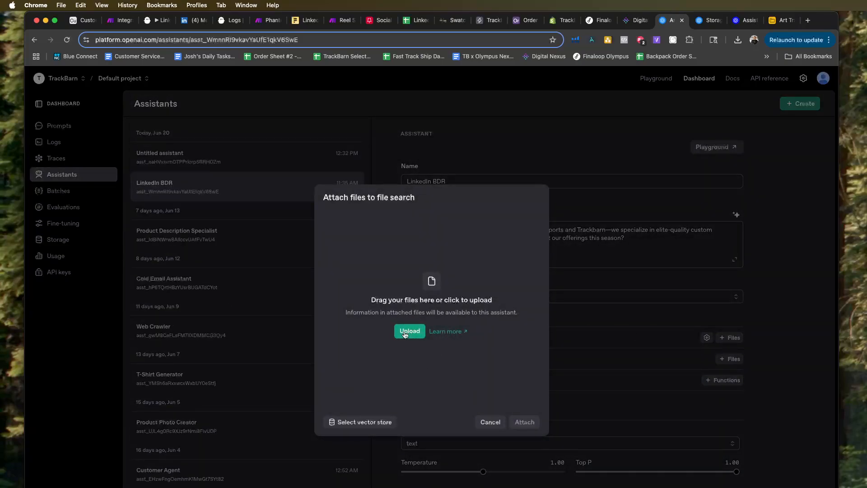
left_click(426, 329)
left_click(751, 472)
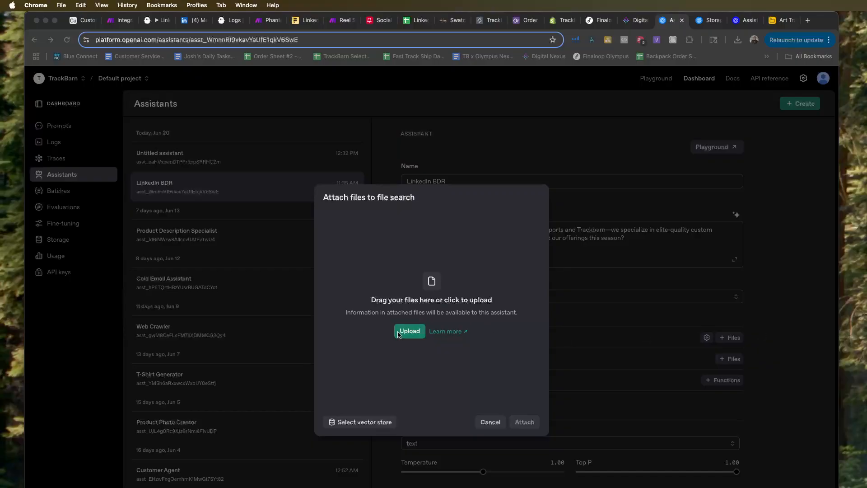
left_click(413, 337)
left_click(407, 332)
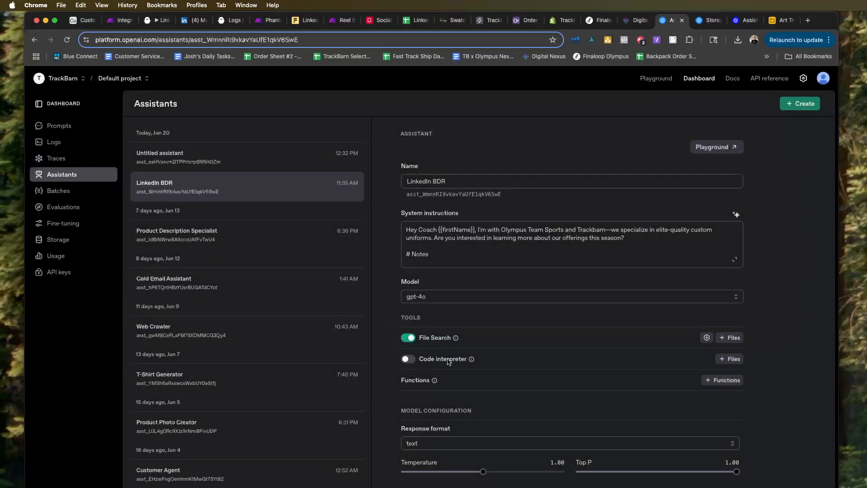
Upload Olympus _ TrackBarn Products - New Products-All Products (1).pdf from Downloads and attach it to the LinkedIn BDR assistant's file search.
left_click(725, 337)
left_click(409, 332)
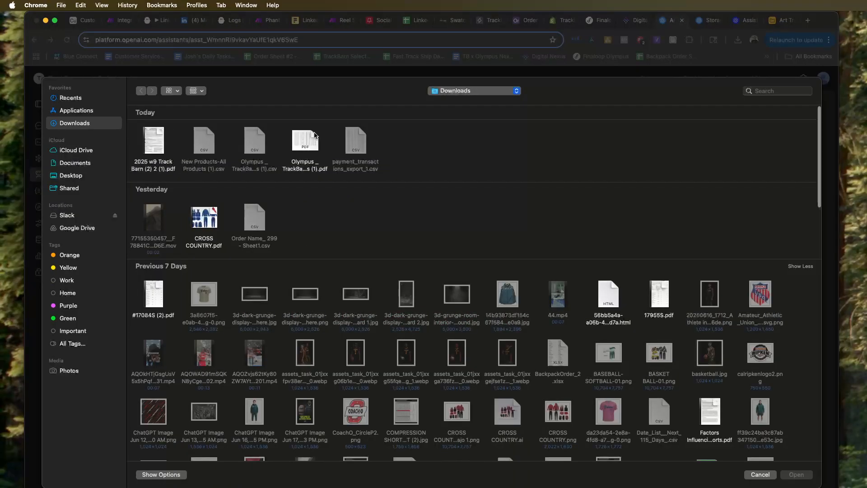
left_click(305, 140)
left_click(797, 474)
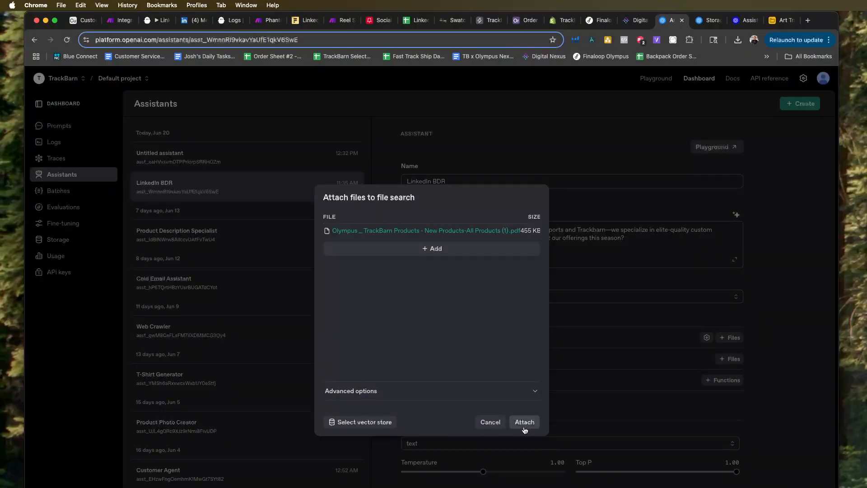
left_click(524, 422)
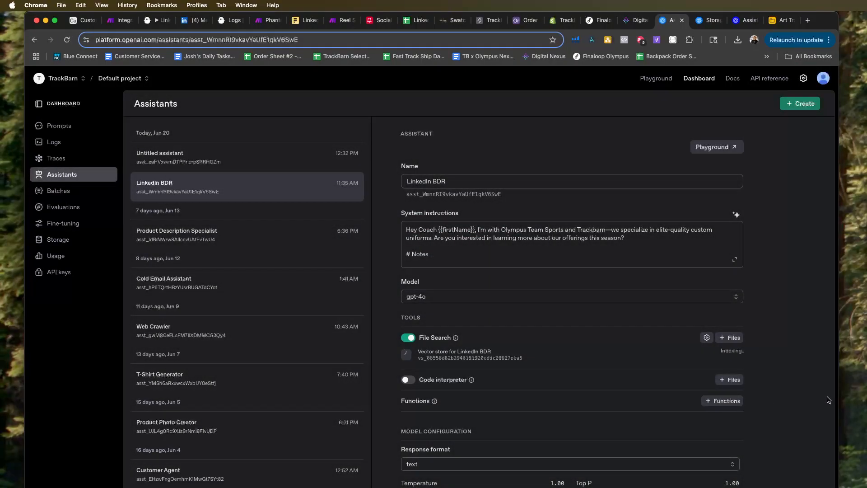
Review the LinkedIn BDR assistant's settings with its attached vector store, and open the assistant in the Playground.
scroll(802, 399, "down", 1)
scroll(803, 400, "down", 1)
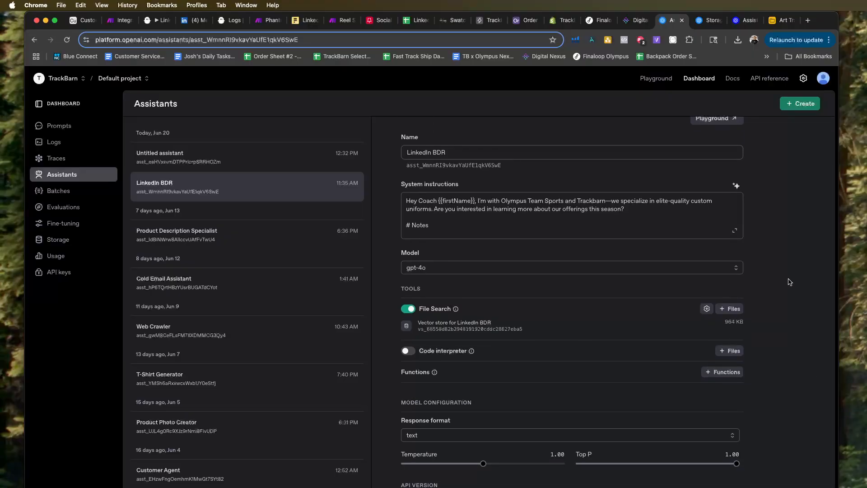
scroll(758, 146, "up", 1)
left_click(718, 147)
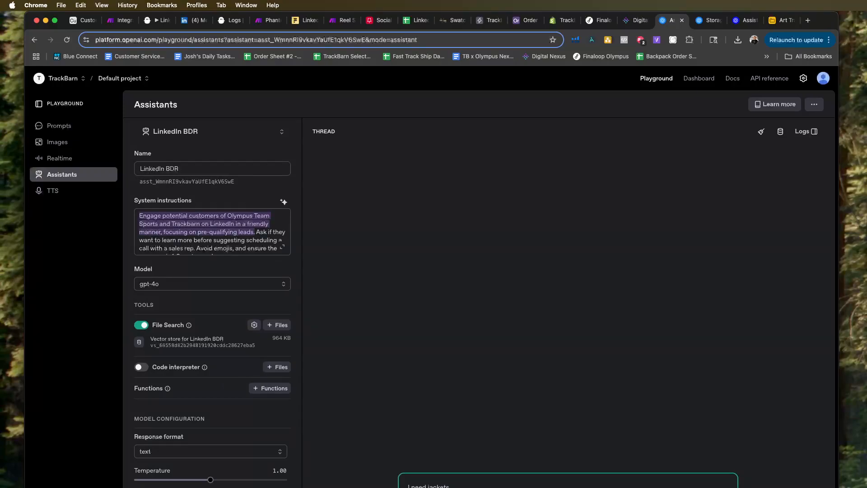
Send the test message "I need jackets" to the LinkedIn BDR assistant and switch to the Phantom Buster Step (2) scenario in Make.
key("Return")
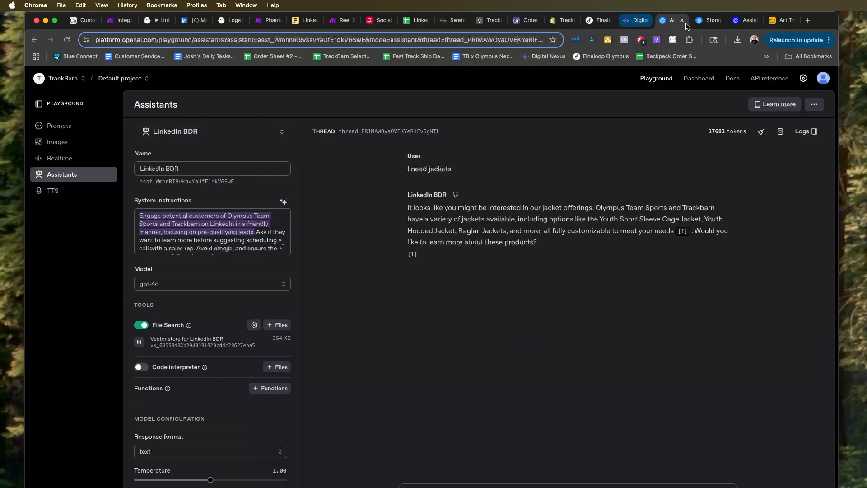
left_click(415, 21)
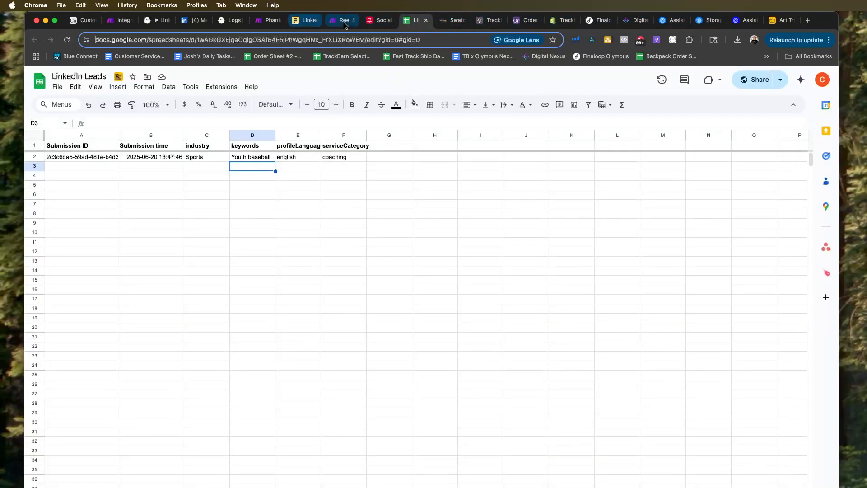
left_click(269, 20)
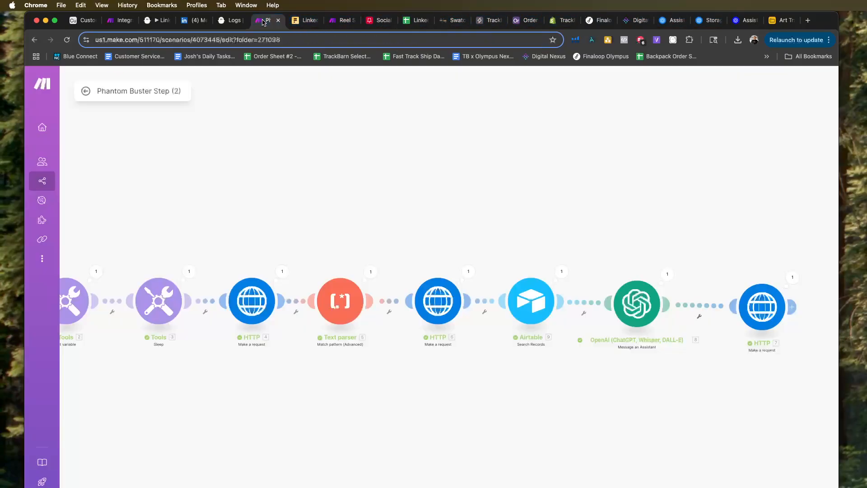
Review the OpenAI Message an Assistant module's prompt, mapped lead fields and GPT Thread mapping.
left_click(634, 319)
scroll(731, 376, "down", 3)
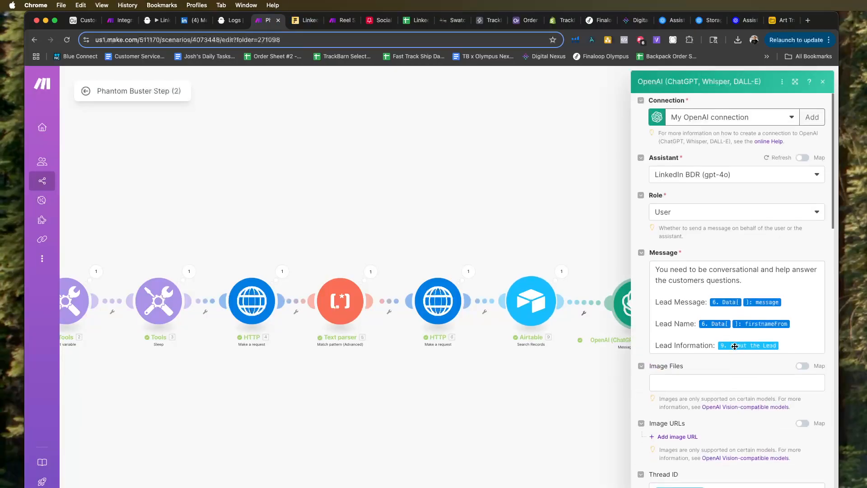
left_click(736, 427)
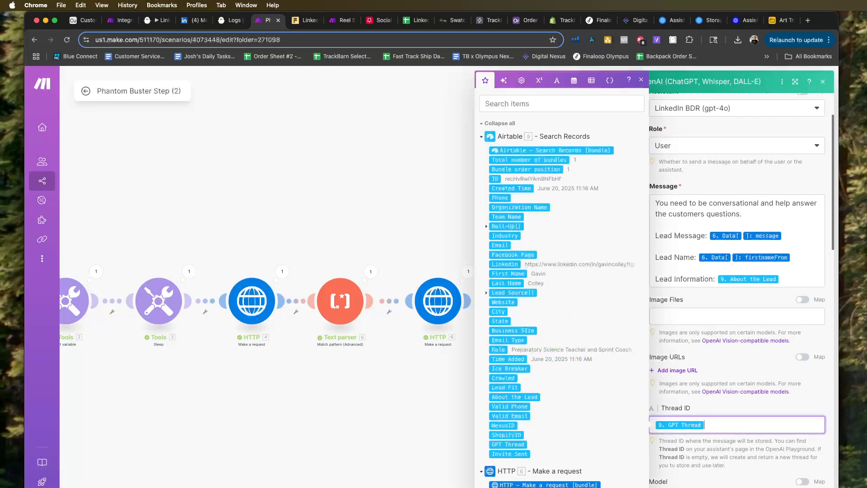
left_click(810, 487)
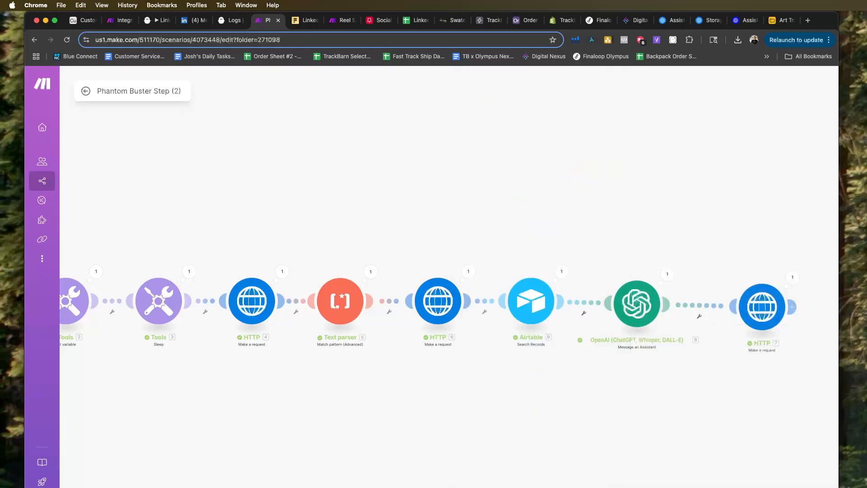
Check the PhantomBuster request content in the scenario's last HTTP module, and run the whole scenario once.
scroll(809, 487, "down", 5)
left_click_drag(788, 476, 615, 443)
scroll(617, 405, "up", 2)
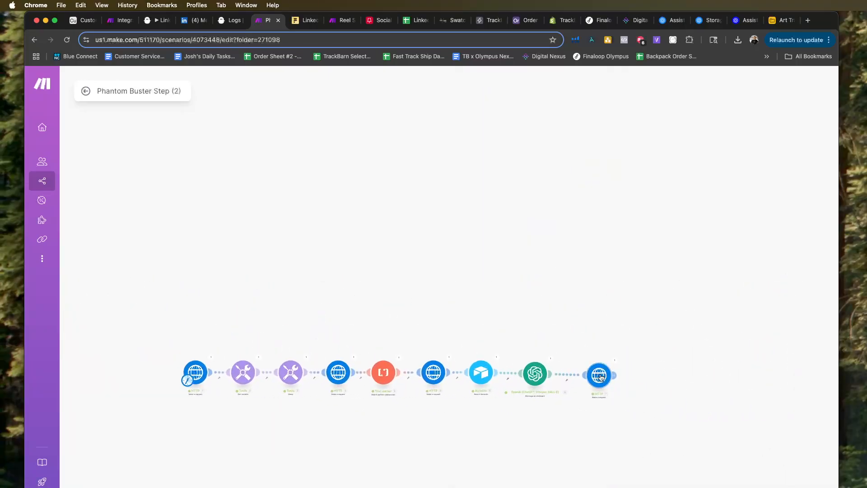
left_click(600, 375)
scroll(641, 374, "down", 5)
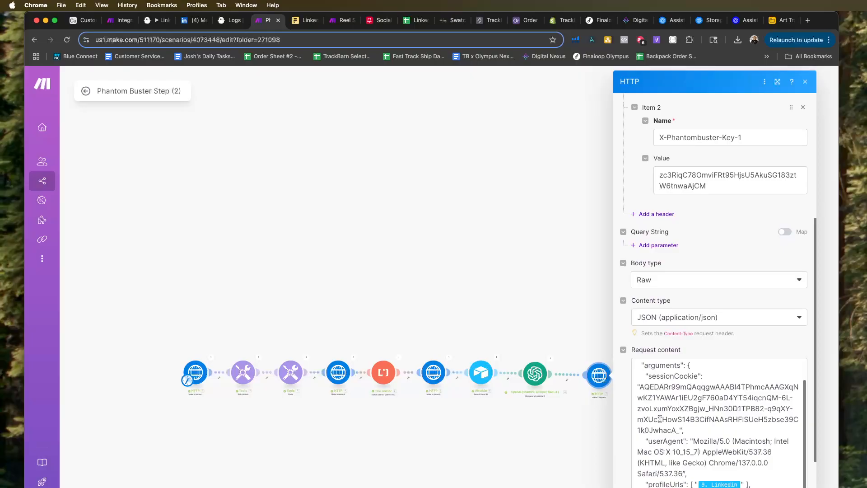
scroll(660, 418, "down", 3)
left_click(340, 444)
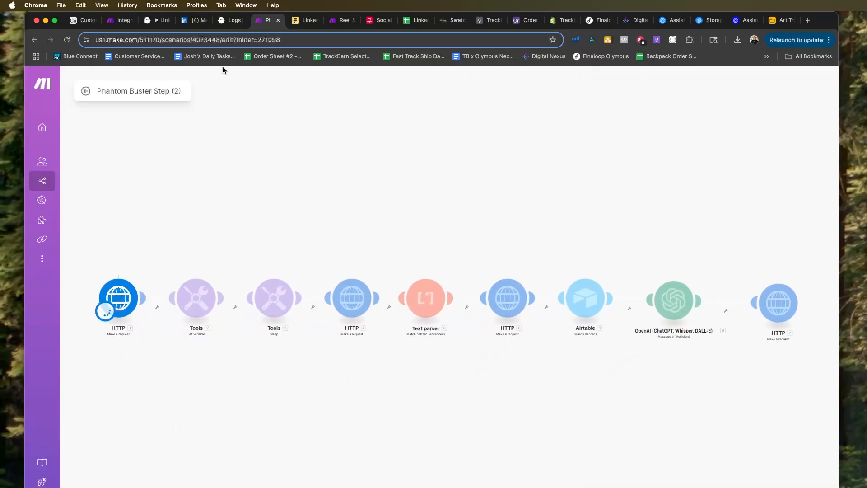
Monitor the scenario run's progress in Make and check the unread LinkedIn conversation for a new reply.
left_click(194, 20)
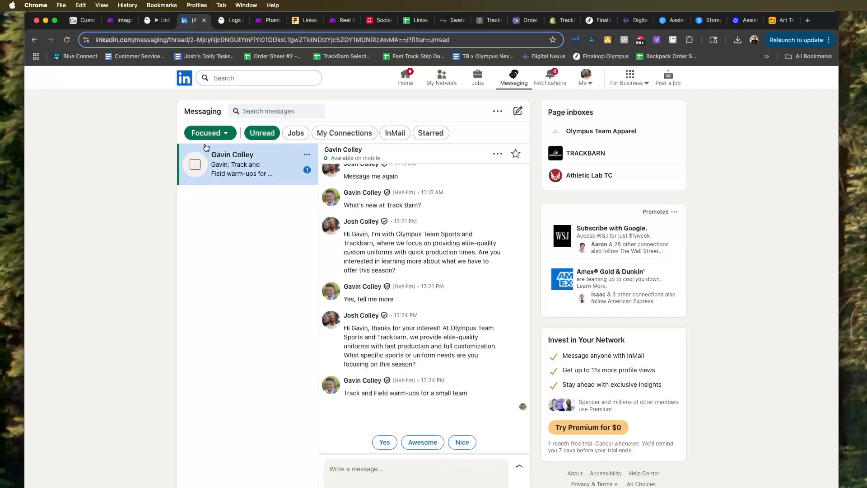
left_click(231, 19)
left_click(268, 20)
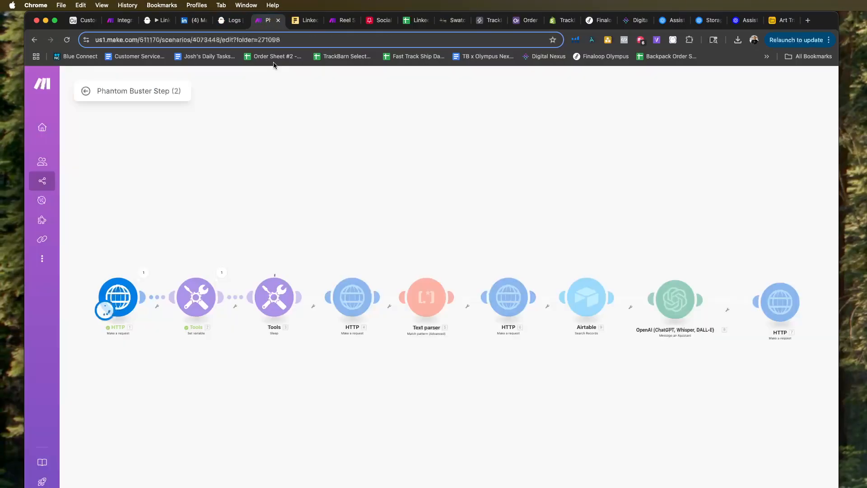
left_click(194, 20)
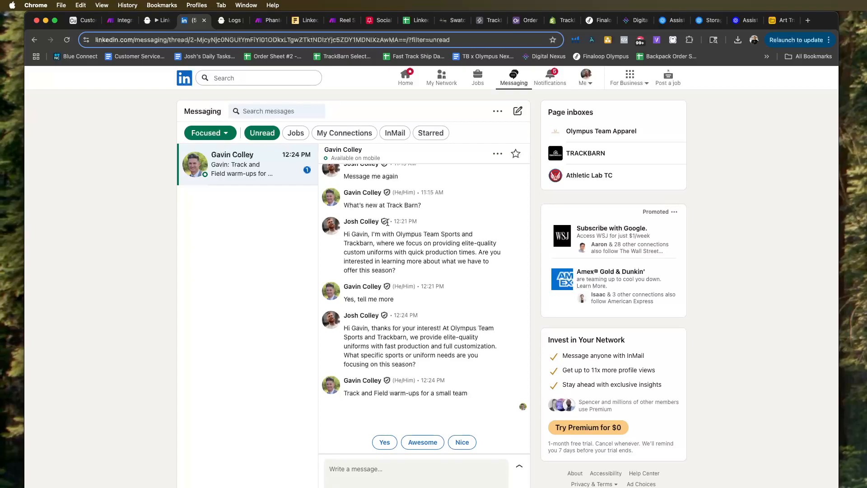
Review PhantomBuster's resource usage page, including execution time, AI credits, phantom slots, email credits, Usage export and Other resources.
left_click(230, 20)
scroll(402, 153, "up", 4)
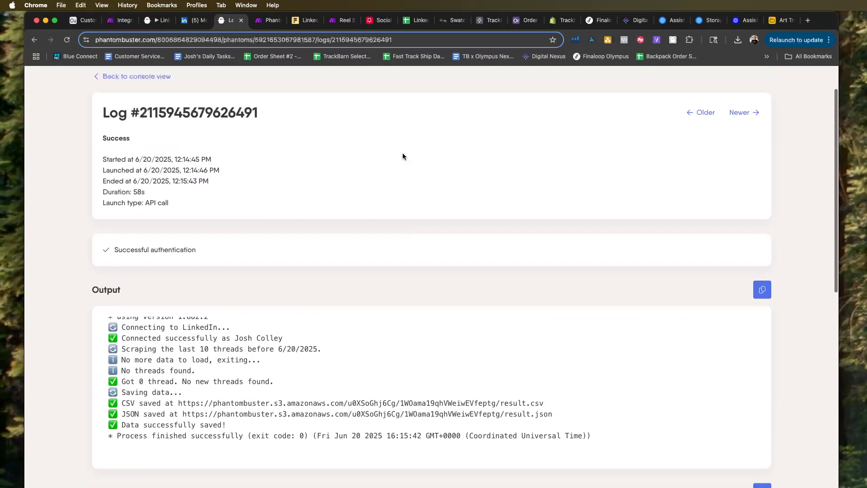
scroll(403, 153, "up", 2)
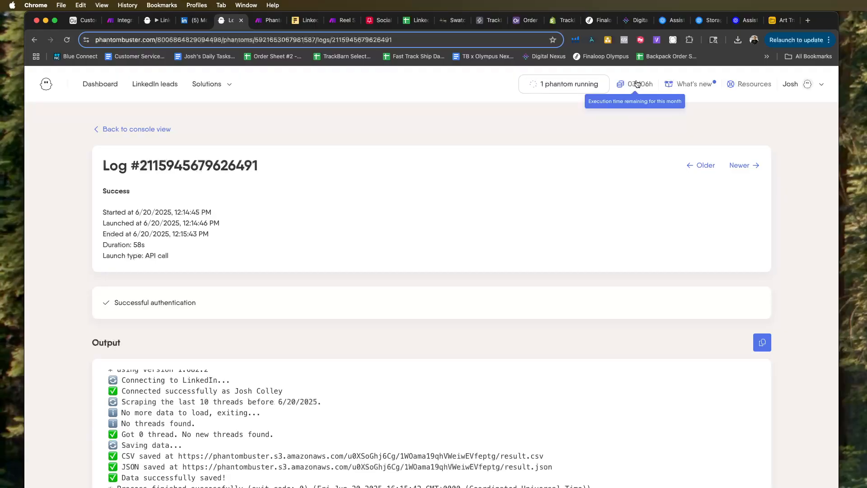
left_click(638, 85)
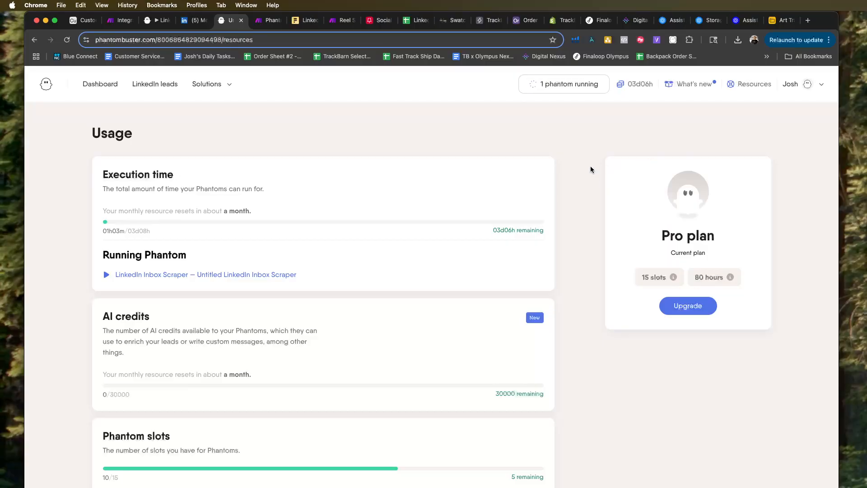
scroll(593, 169, "down", 3)
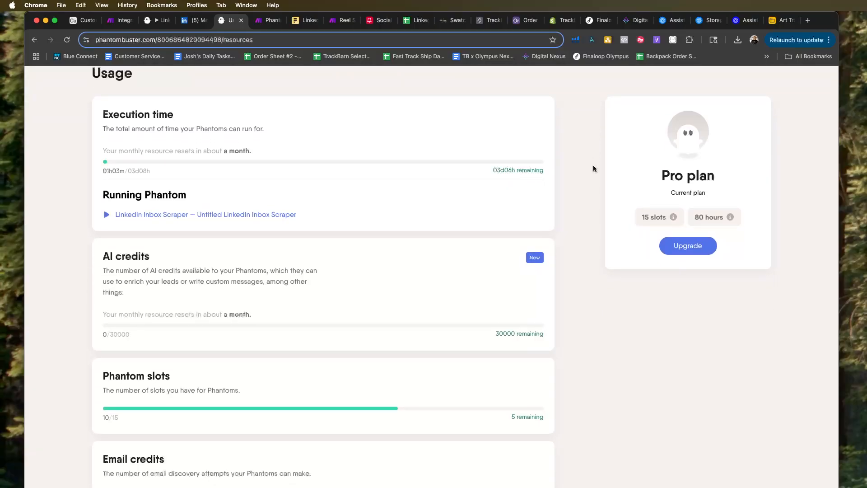
scroll(593, 168, "down", 1)
scroll(593, 168, "down", 5)
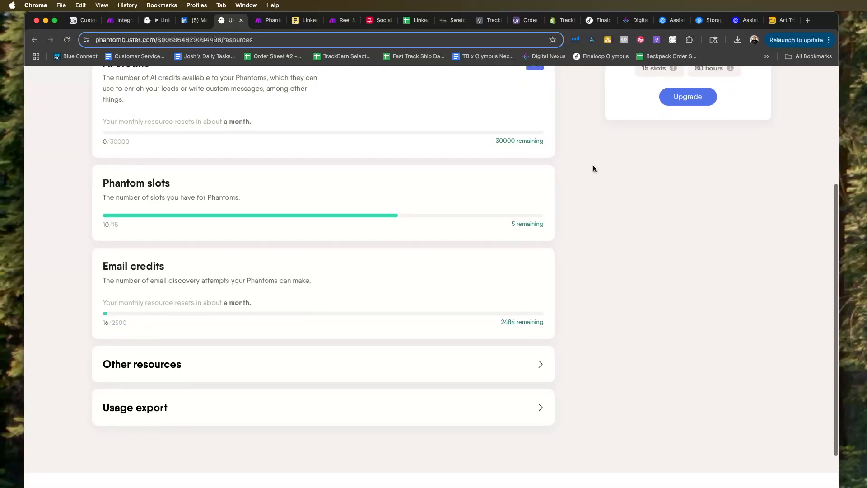
scroll(550, 375, "down", 1)
left_click(540, 401)
scroll(534, 361, "down", 1)
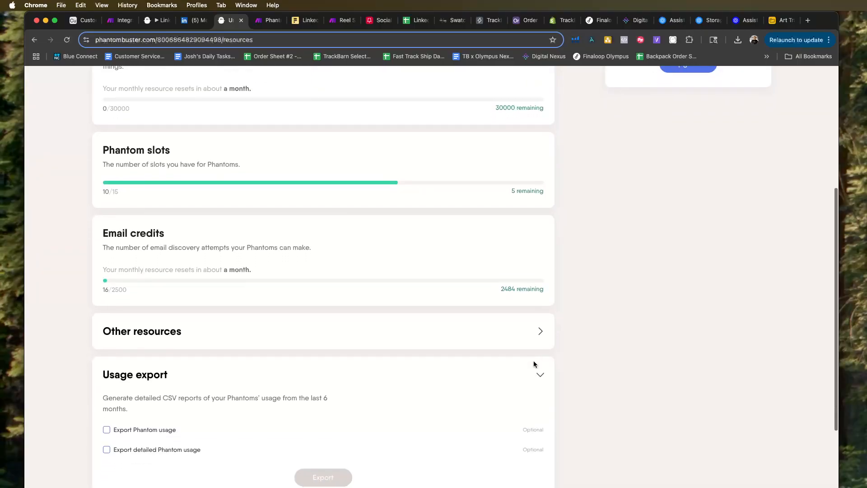
left_click(538, 330)
scroll(533, 331, "up", 10)
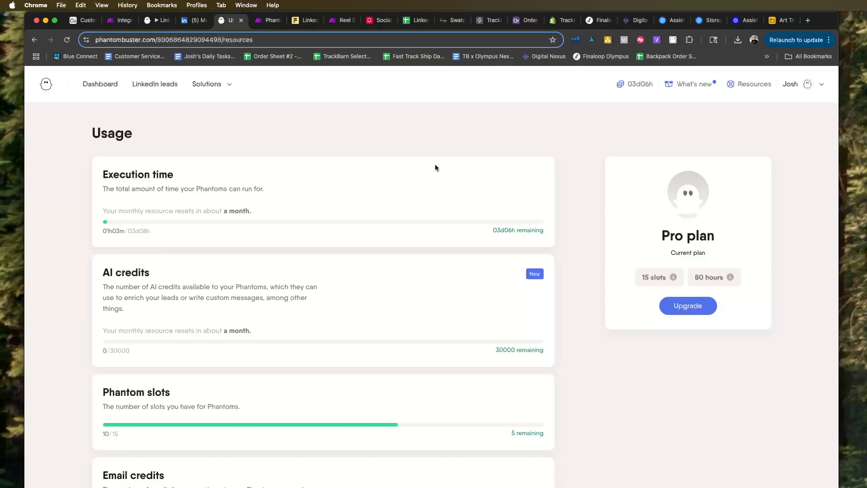
Check the LinkedIn Message Sender phantom's activity and the LinkedIn conversation for the automated reply.
left_click(192, 20)
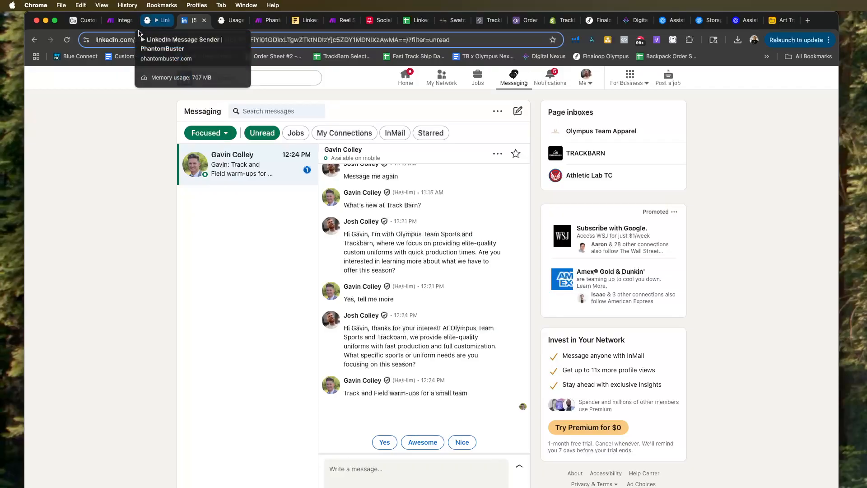
left_click(157, 20)
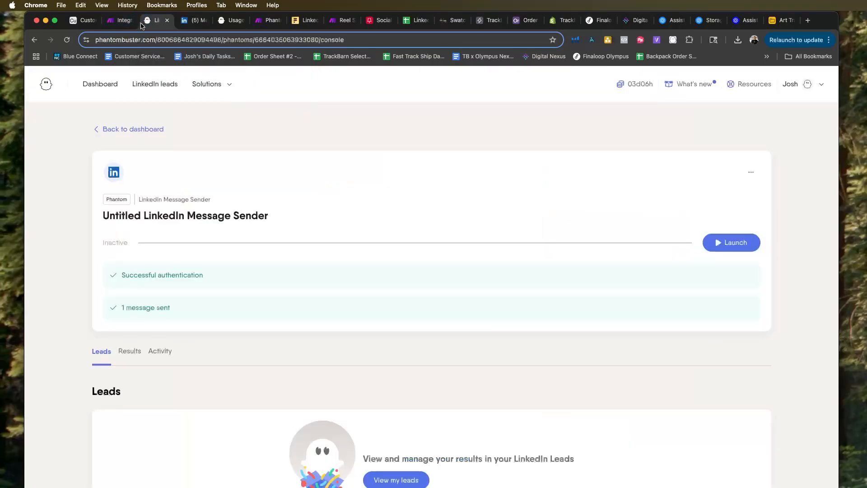
left_click(176, 351)
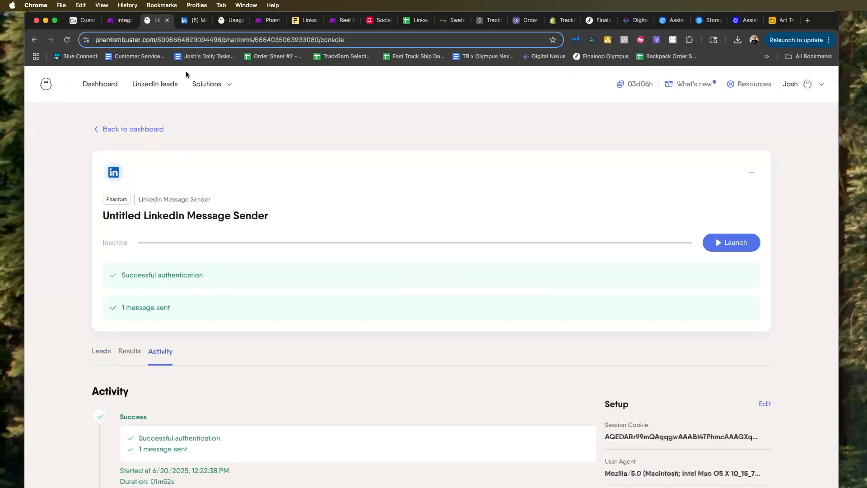
left_click(184, 22)
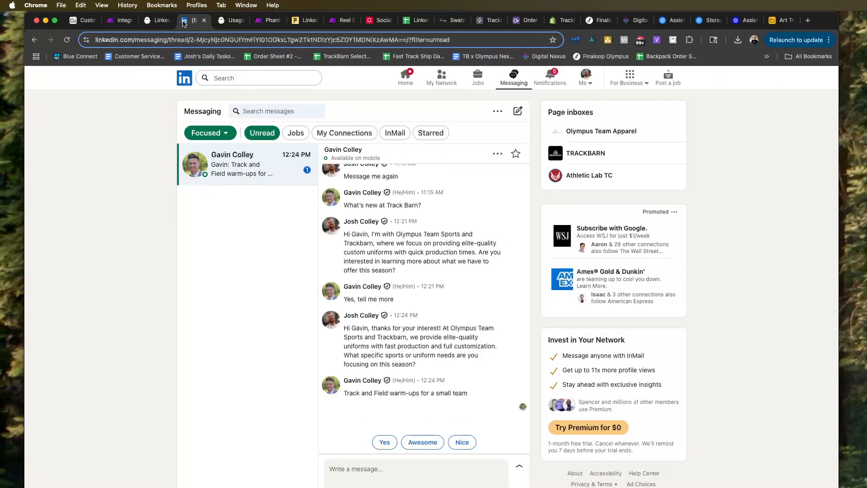
left_click(173, 23)
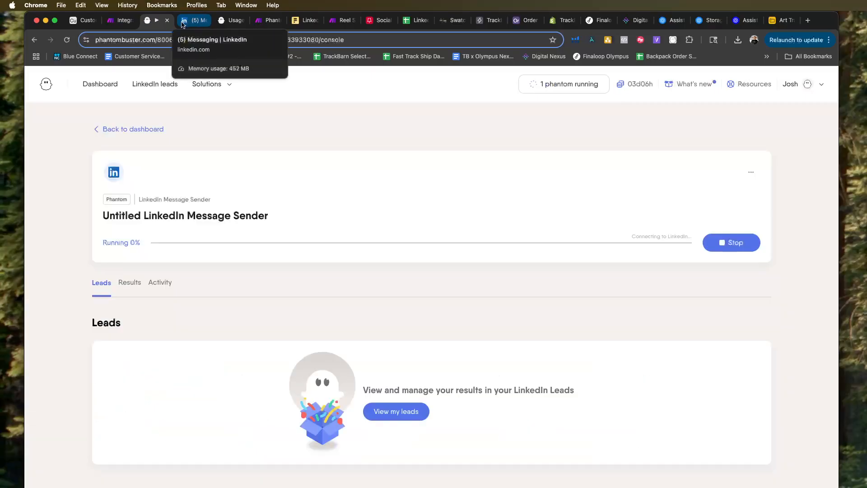
left_click(183, 23)
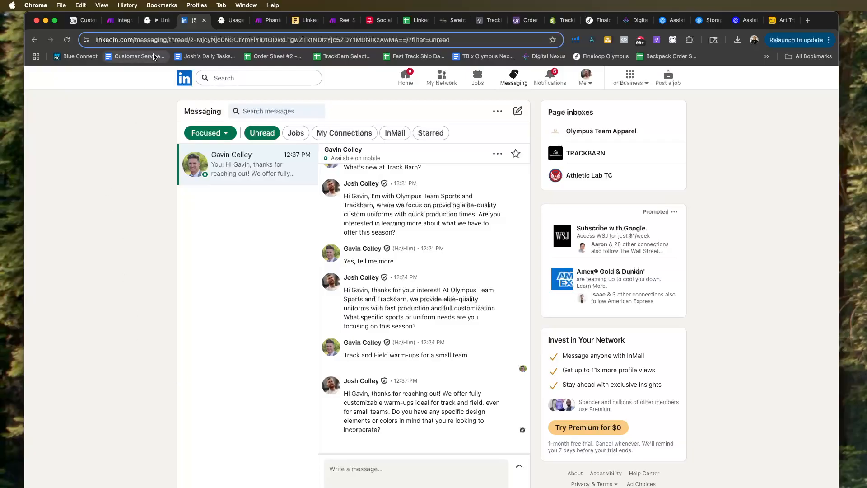
Look over the Integration Slack, JSON scenario and the OpenAI message prompt in Phantom Buster Step (2), and return to the LinkedIn conversation.
left_click(109, 26)
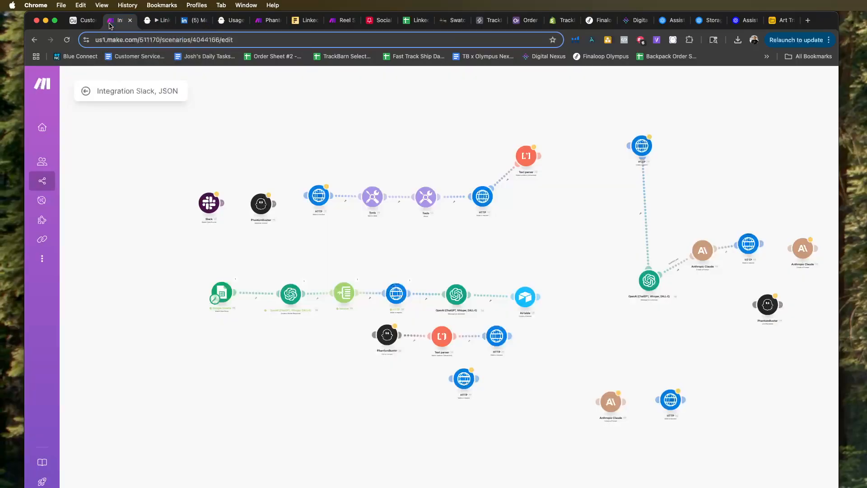
scroll(542, 298, "up", 3)
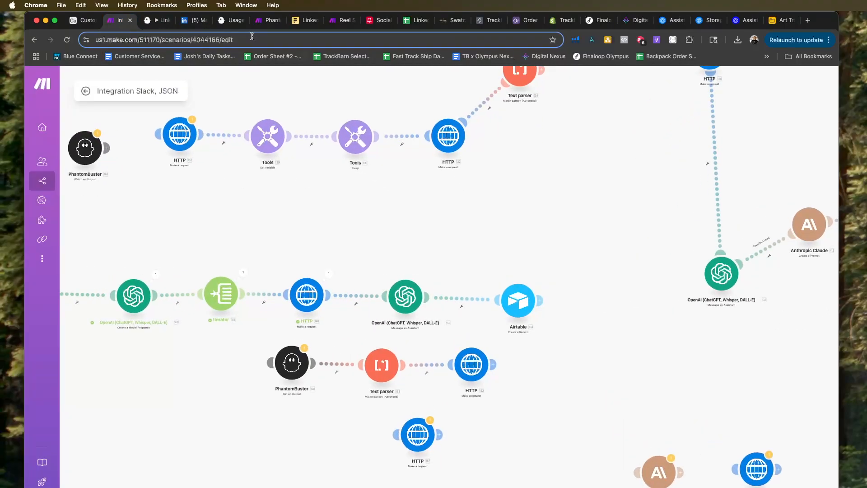
left_click(269, 20)
left_click(677, 306)
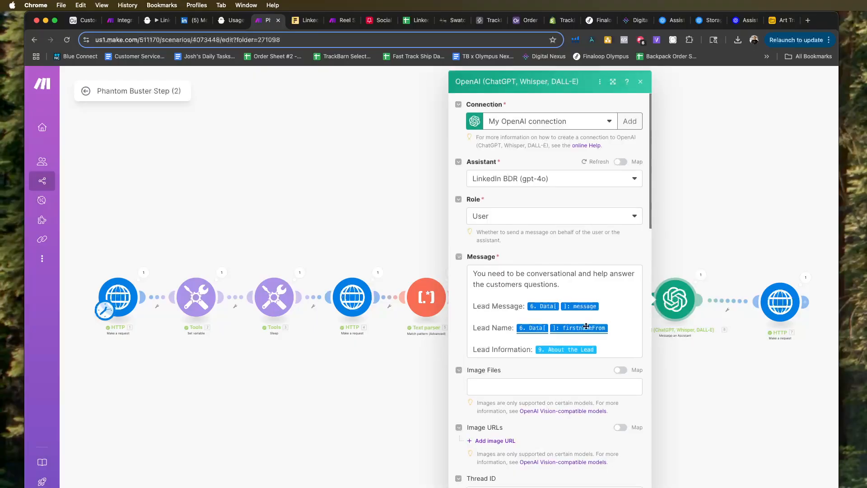
scroll(568, 325, "down", 3)
scroll(569, 298, "up", 2)
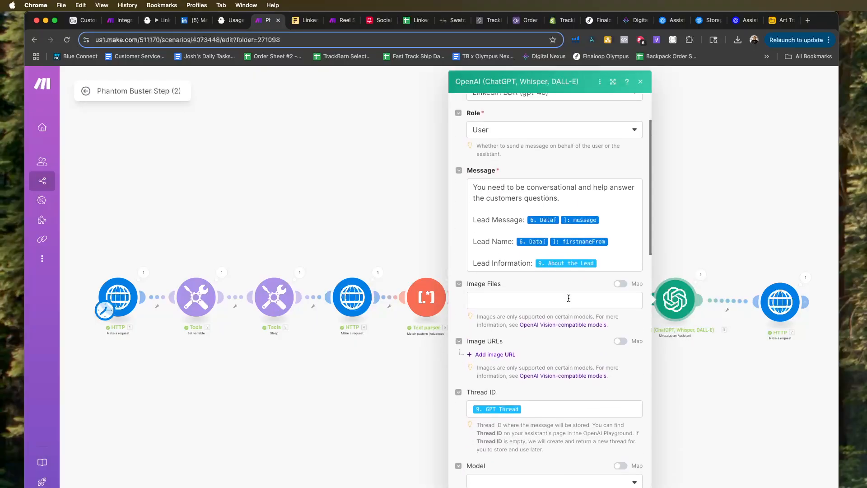
left_click(569, 239)
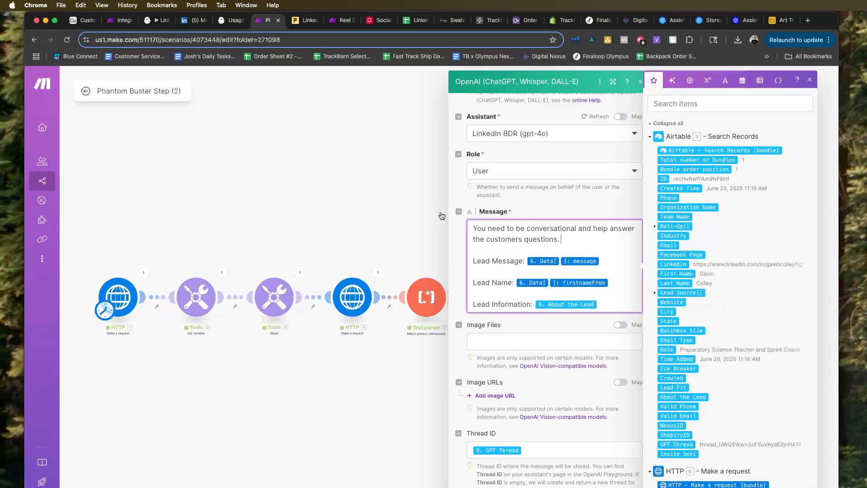
left_click(395, 202)
left_click(191, 28)
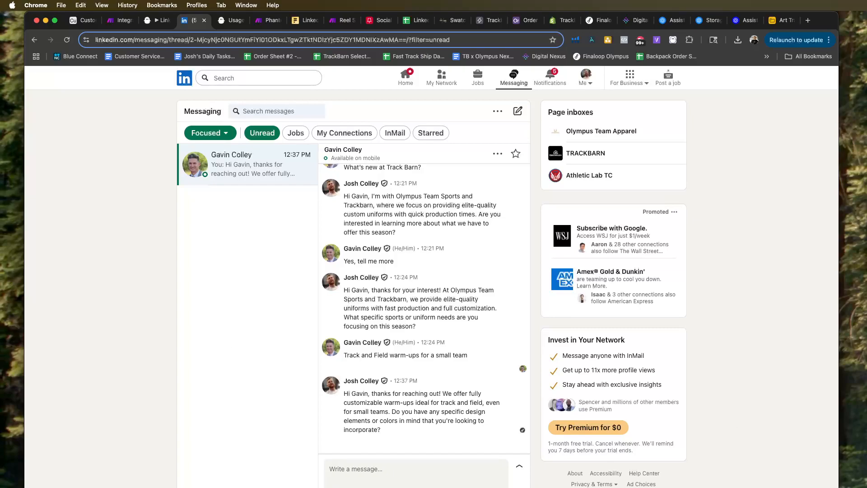
key("super+Tab")
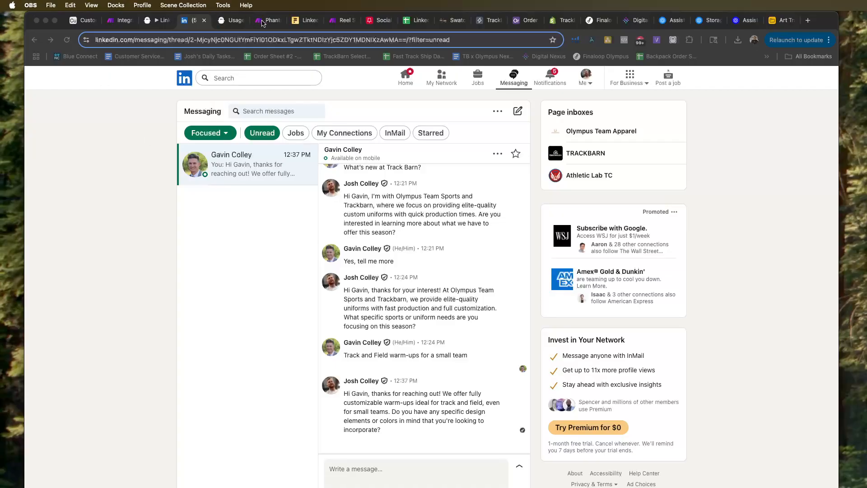
Rename the Phantom Buster Step (2) scenario as Phantom Buster Step (3) and auto-align its modules.
left_click(264, 21)
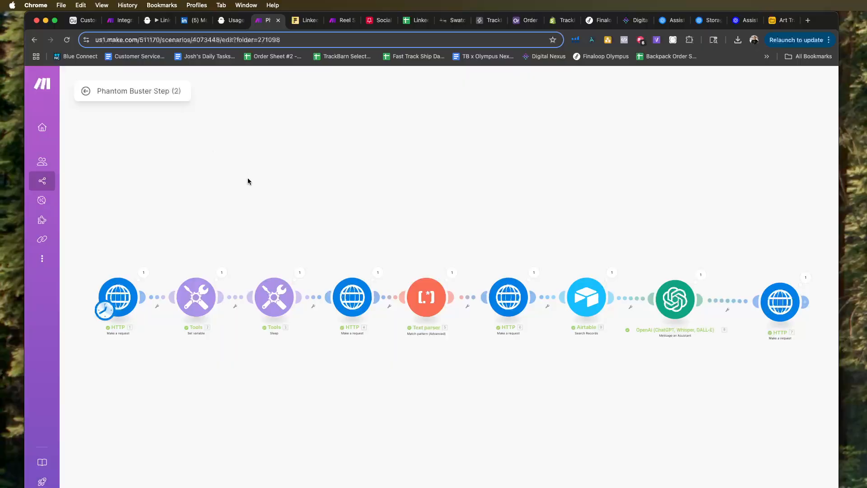
left_click(179, 89)
key("BackSpace")
type("3")
left_click(288, 132)
left_click(315, 487)
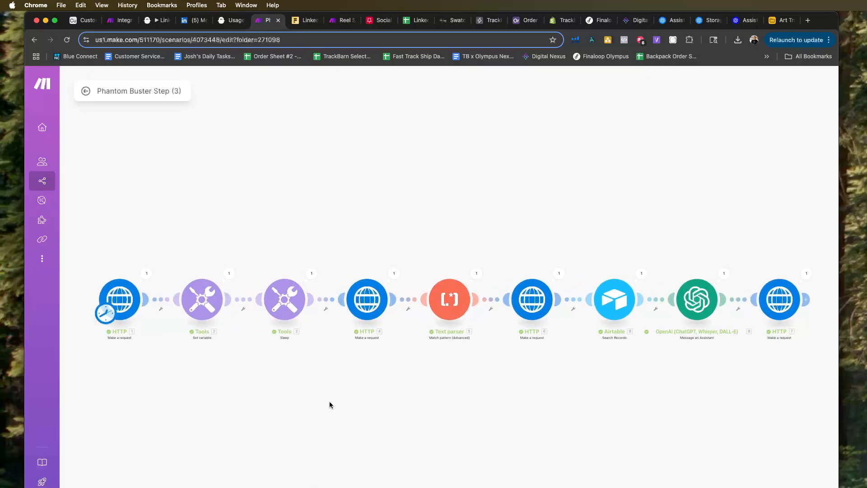